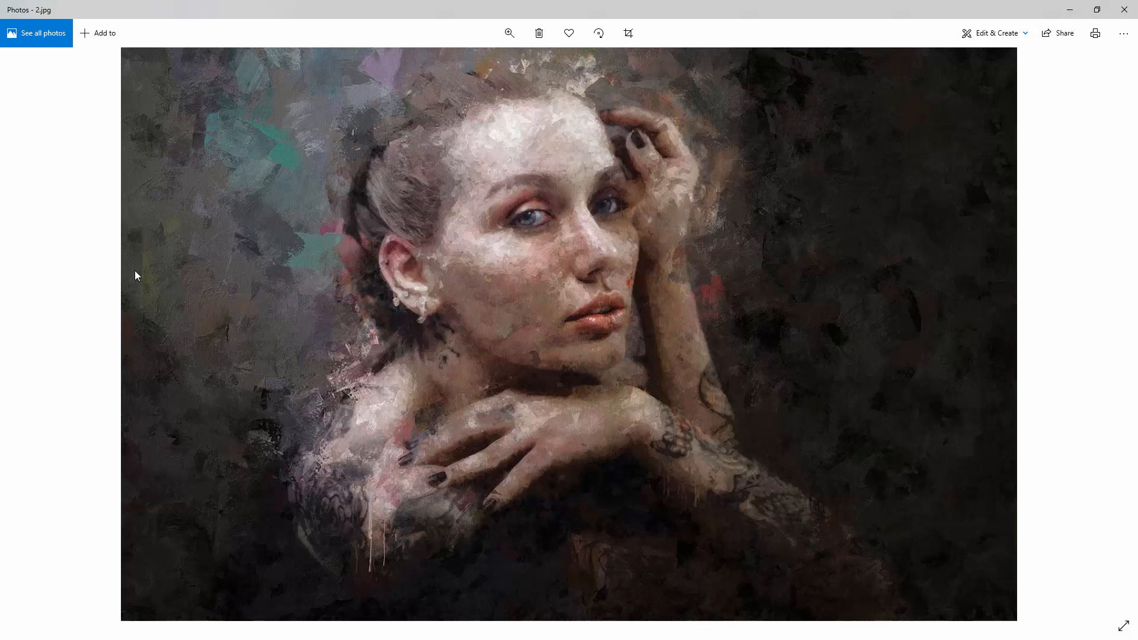
# Look through the example photos and their painted versions from 2.jpg to 22.jpg and minimize the image viewer
pyautogui.press('Right')
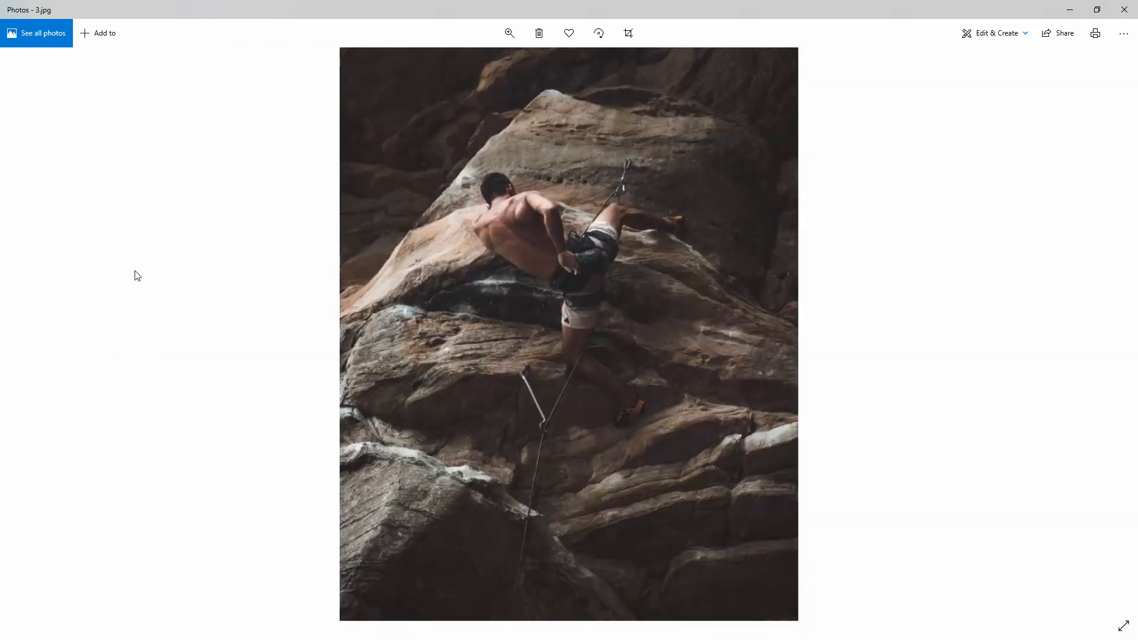
pyautogui.press('Right')
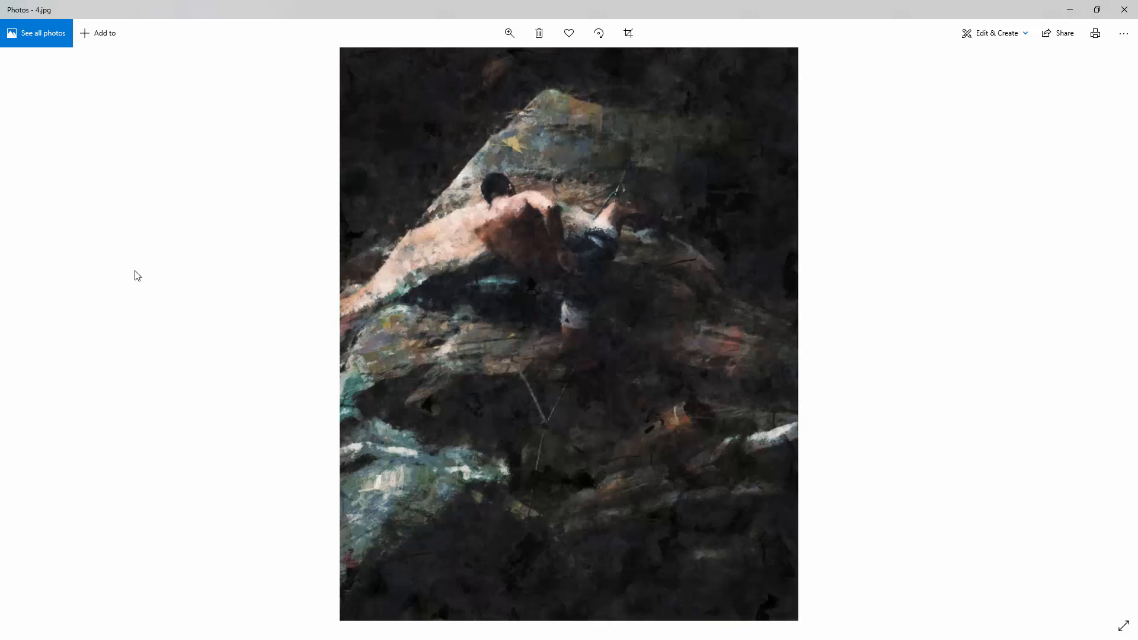
pyautogui.press('Right')
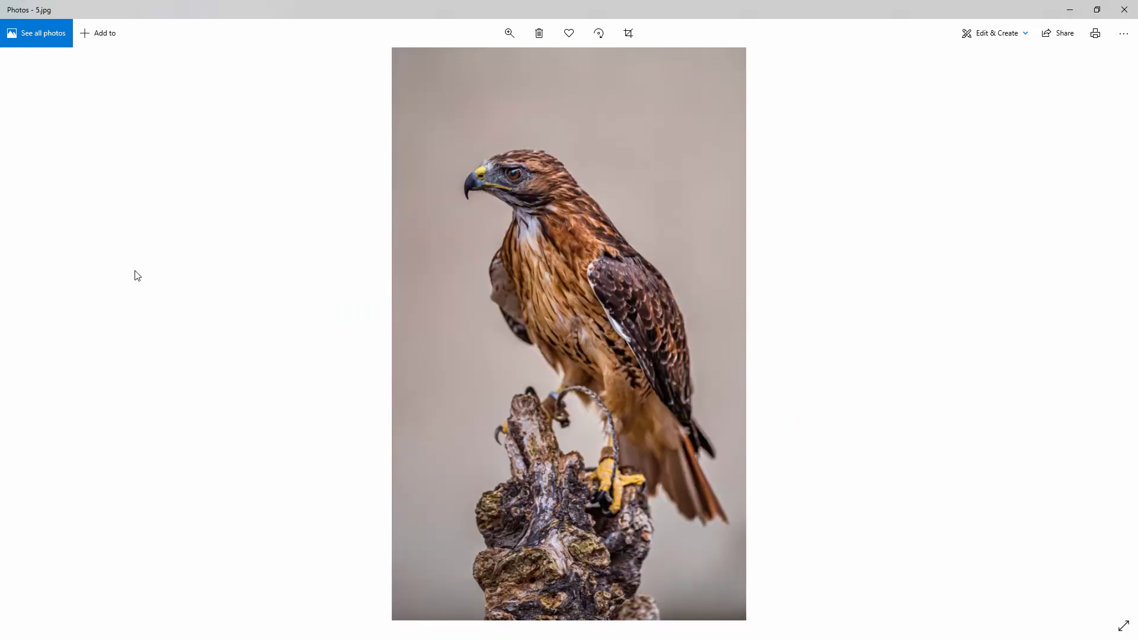
pyautogui.press('Right')
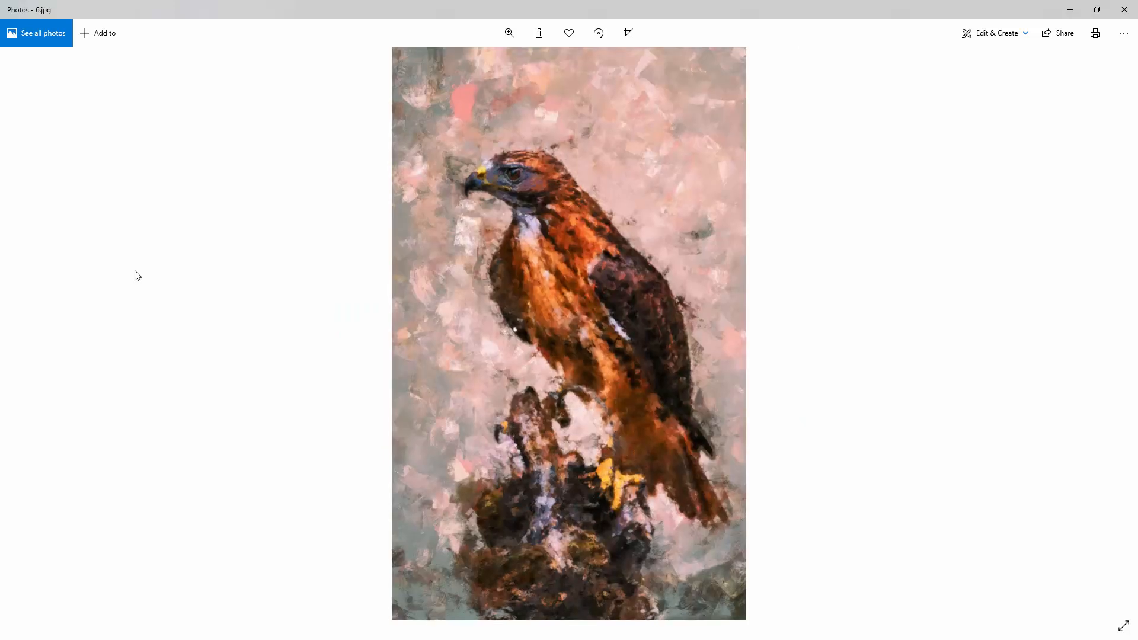
pyautogui.press('Right')
pyautogui.press('Right')
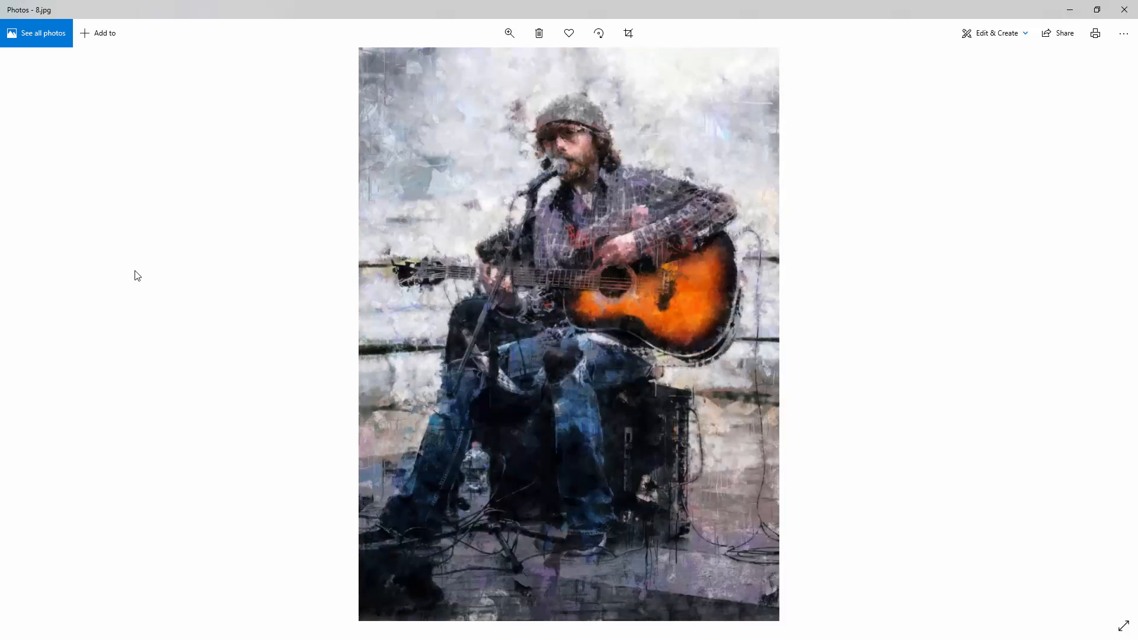
pyautogui.press('Right')
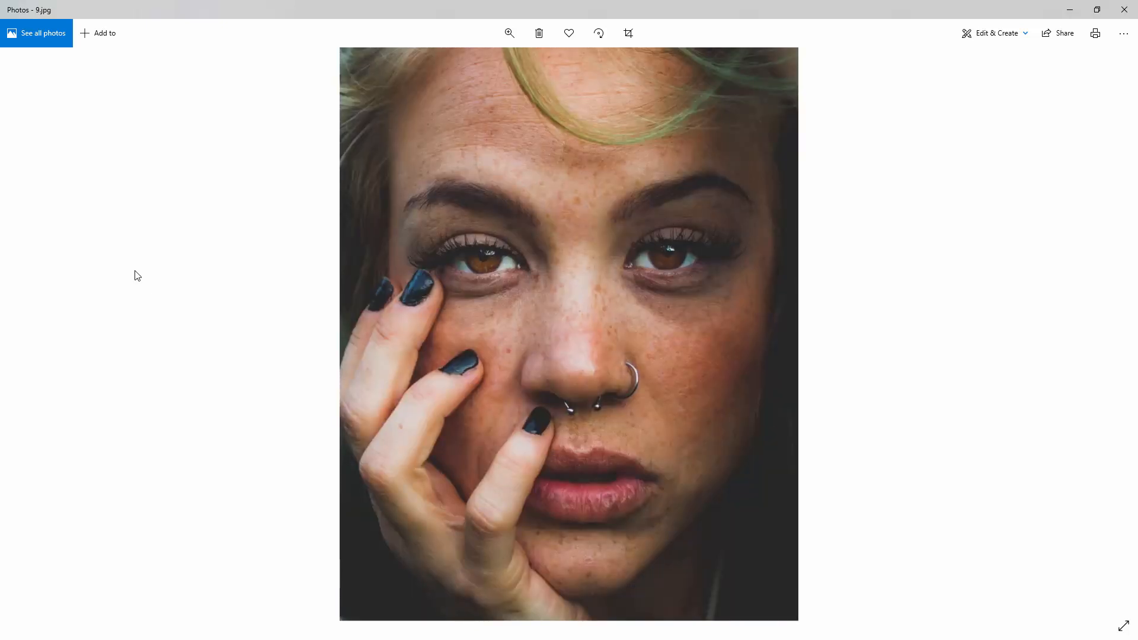
pyautogui.press('Right')
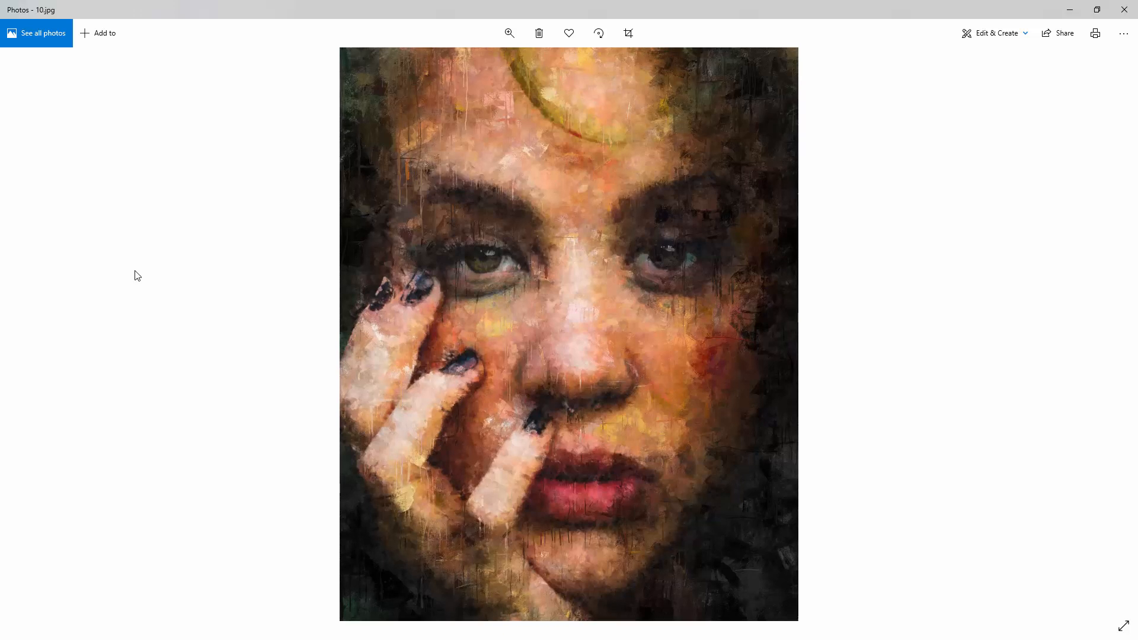
pyautogui.press('Right')
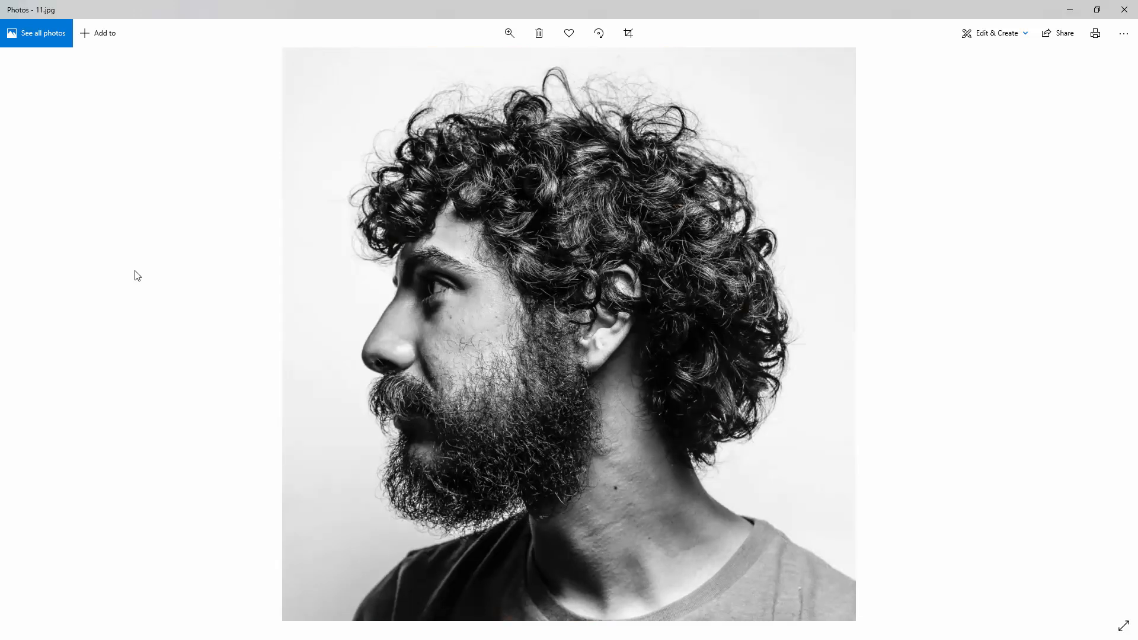
pyautogui.press('Right')
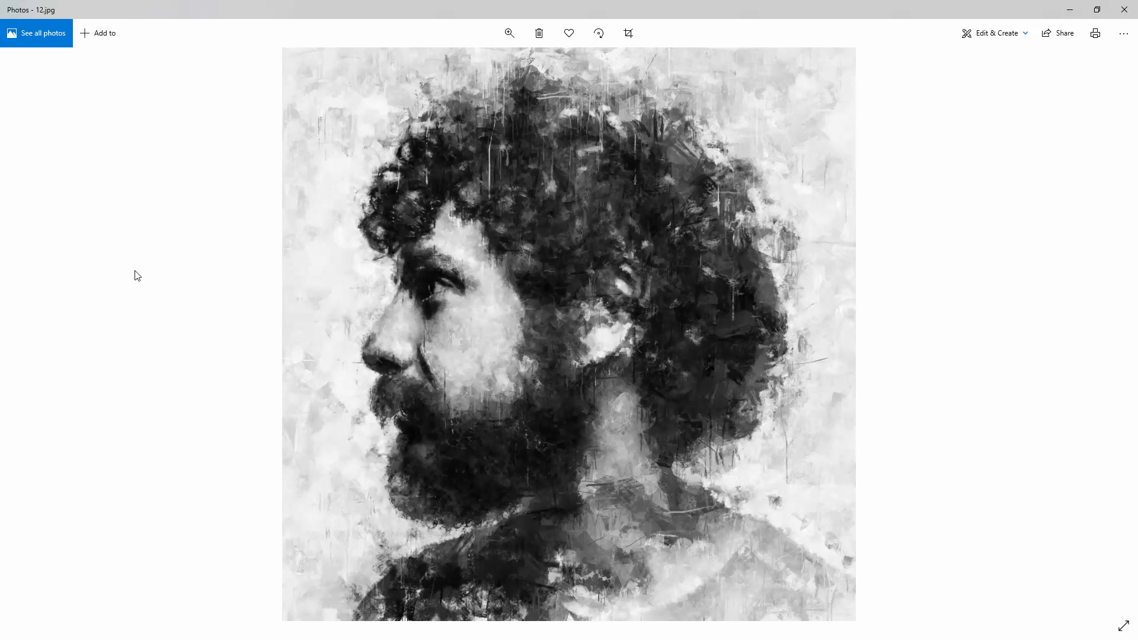
pyautogui.press('Right')
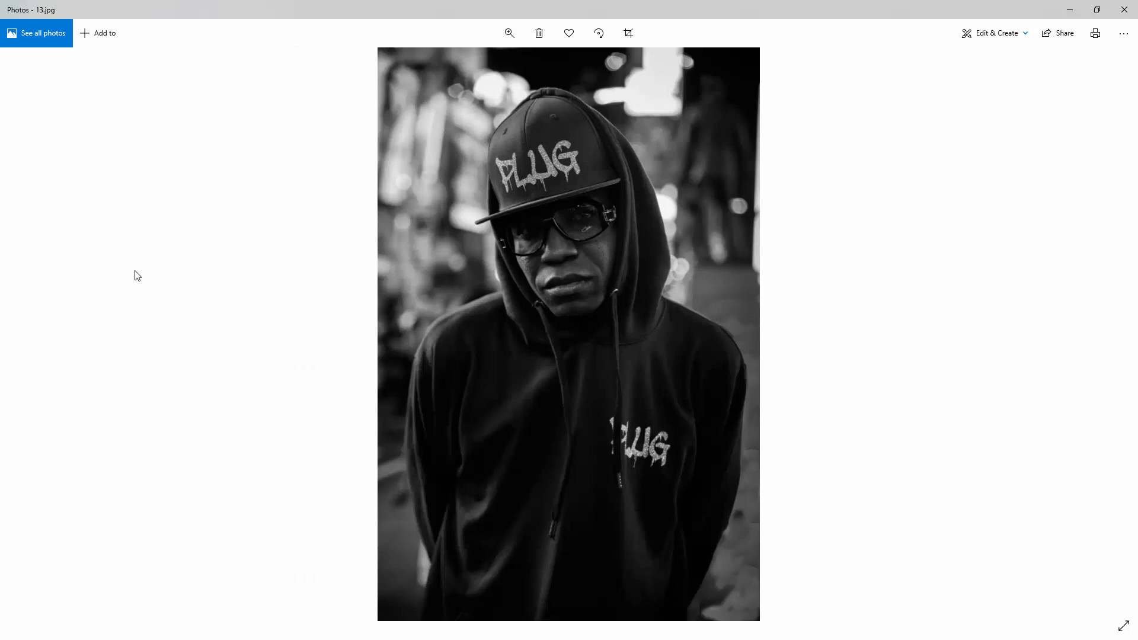
pyautogui.press('Right')
pyautogui.press('Right')
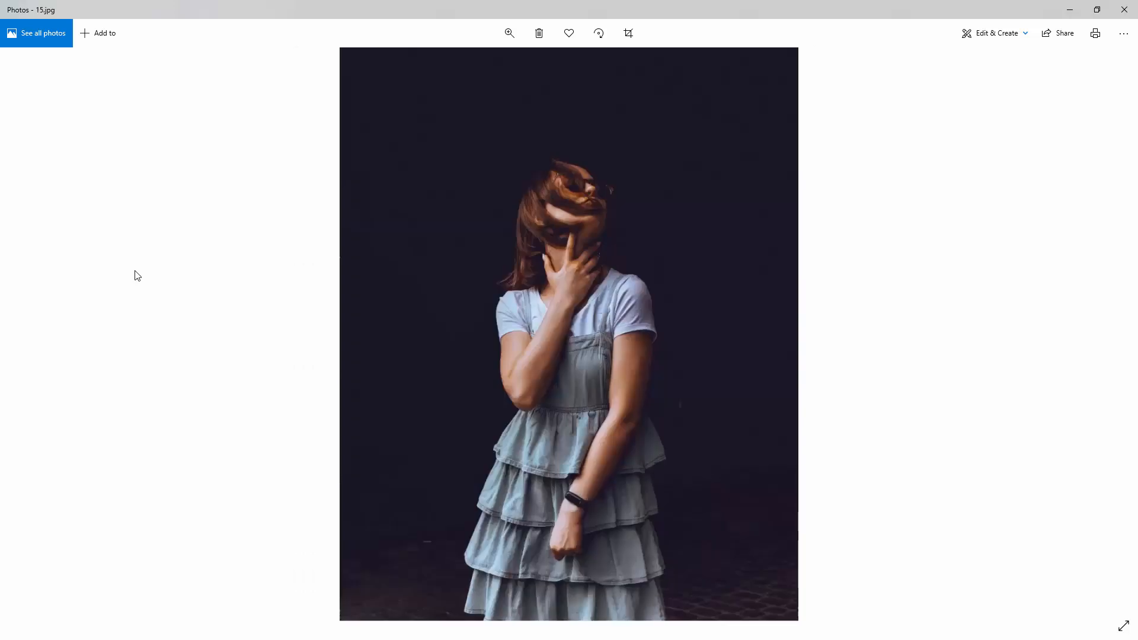
pyautogui.press('Right')
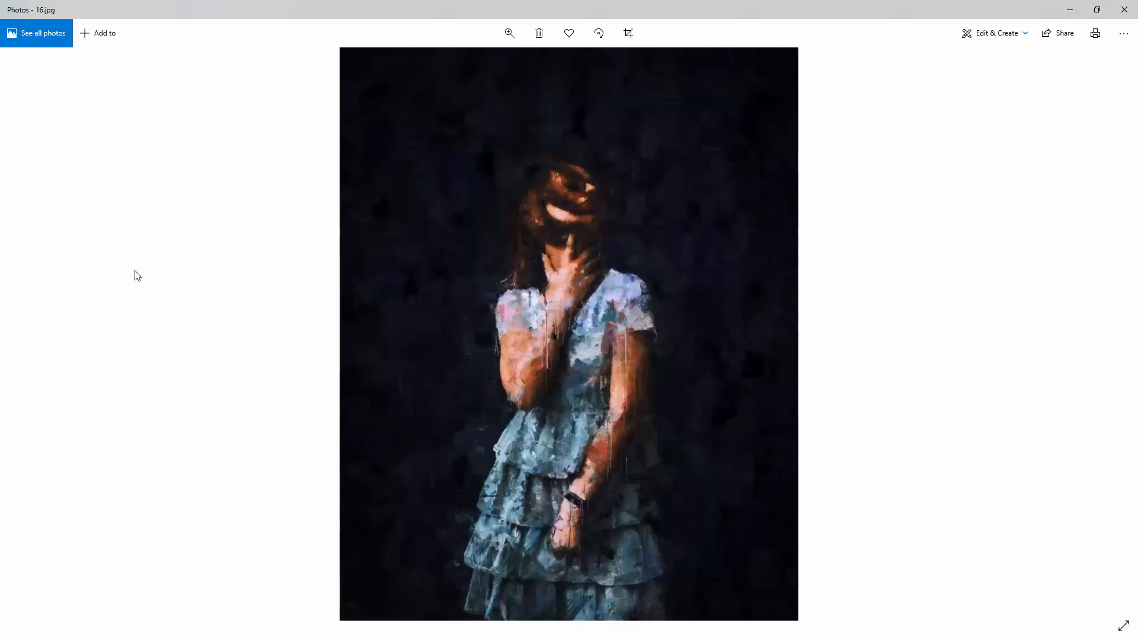
pyautogui.press('Right')
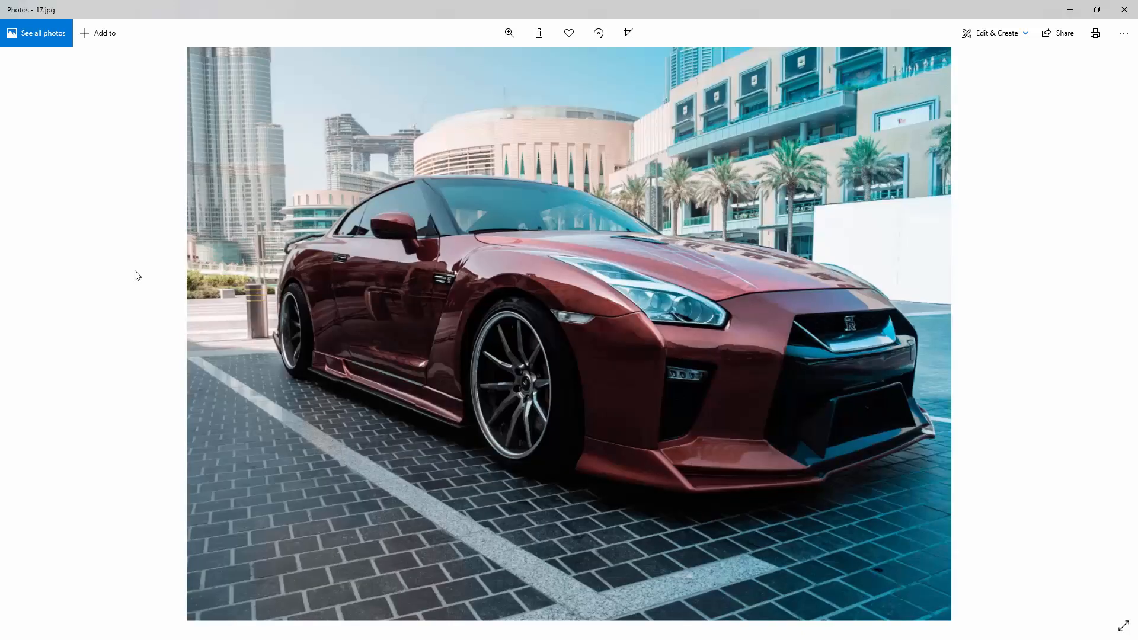
pyautogui.press('Right')
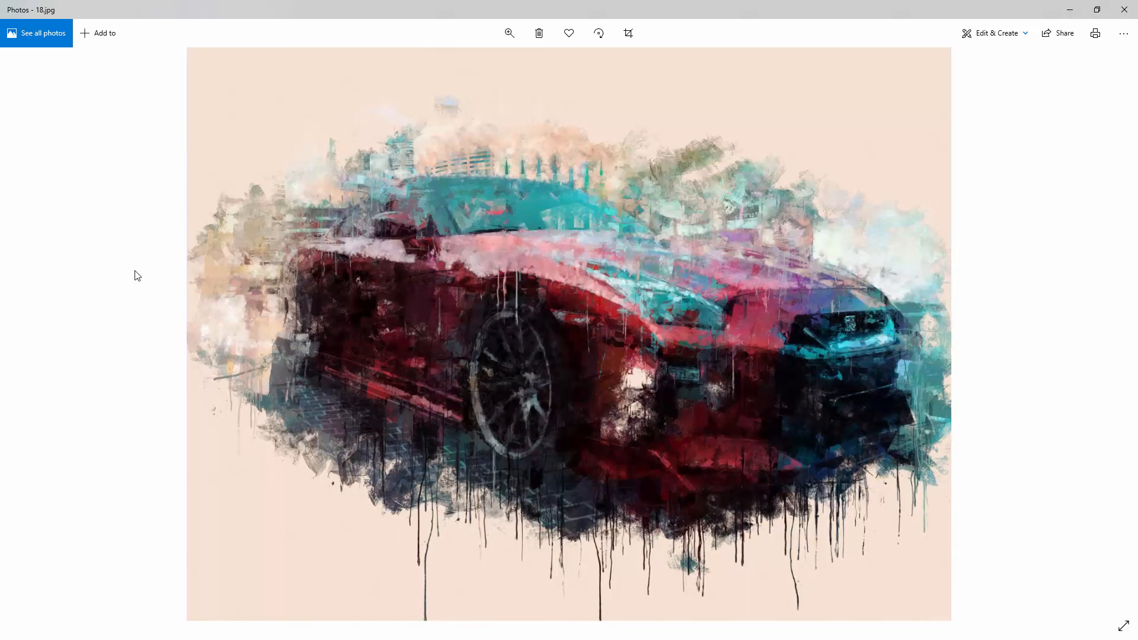
pyautogui.press('Right')
pyautogui.press('Right')
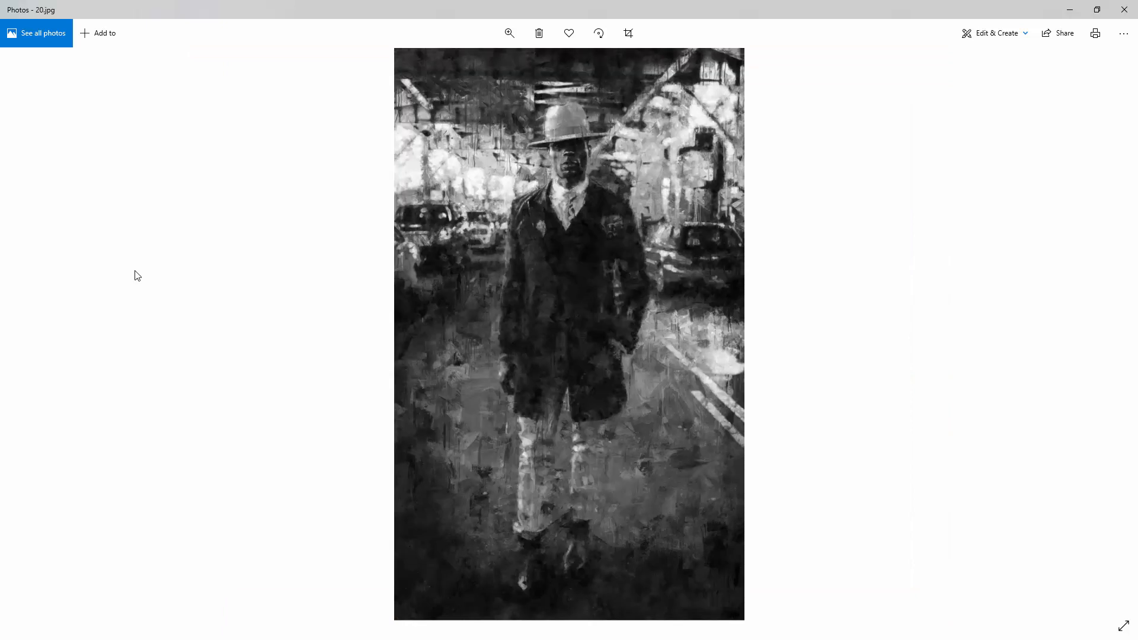
pyautogui.press('Right')
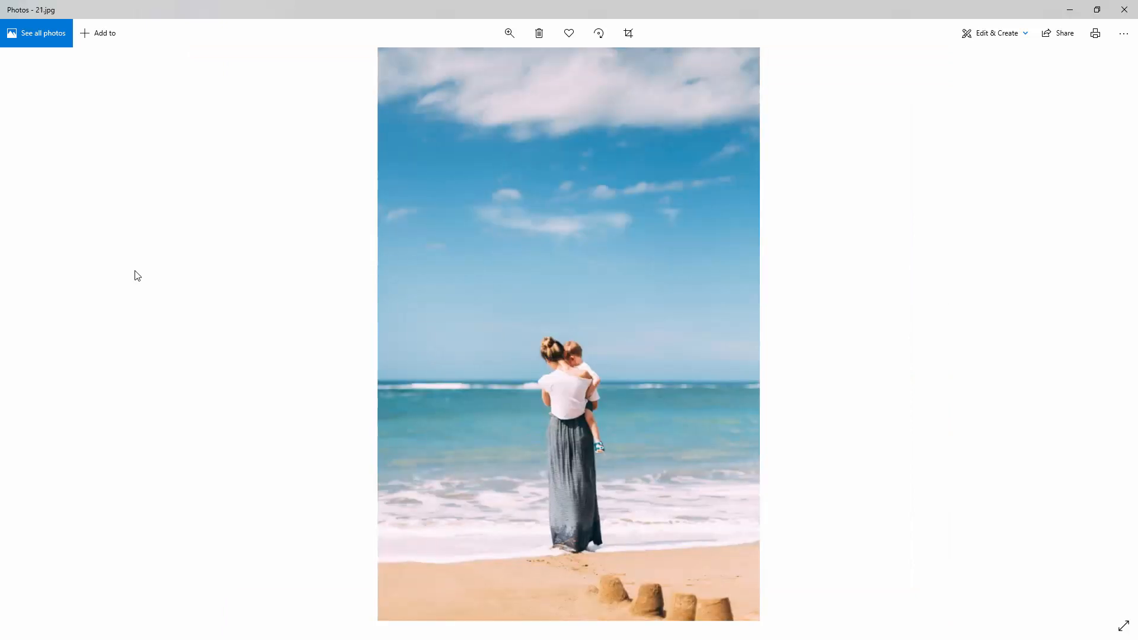
pyautogui.press('Right')
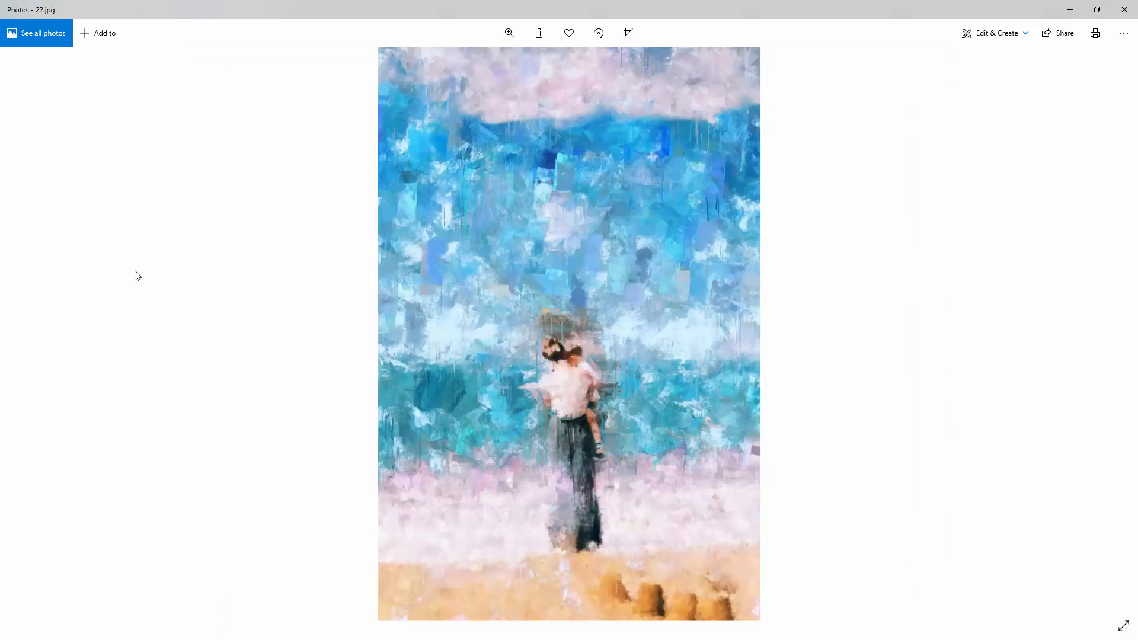
pyautogui.click(1070, 10)
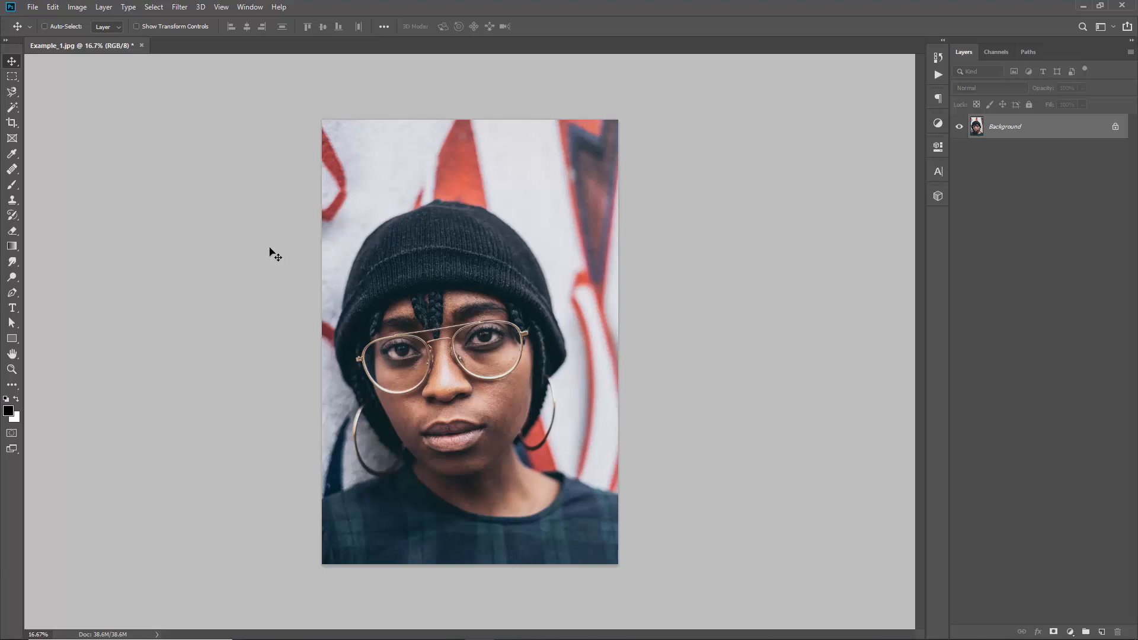
# Set the image height to 4500 pixels with proportions linked, after trying 2000 pixels, and apply the image size
pyautogui.click(70, 9)
pyautogui.click(111, 96)
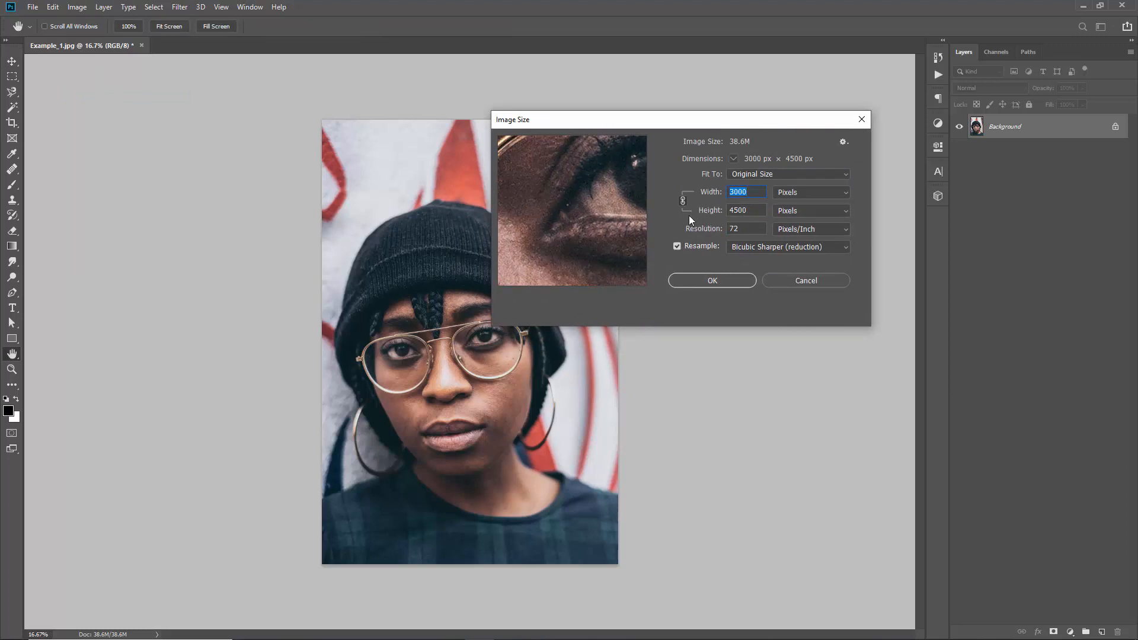
pyautogui.press('Tab')
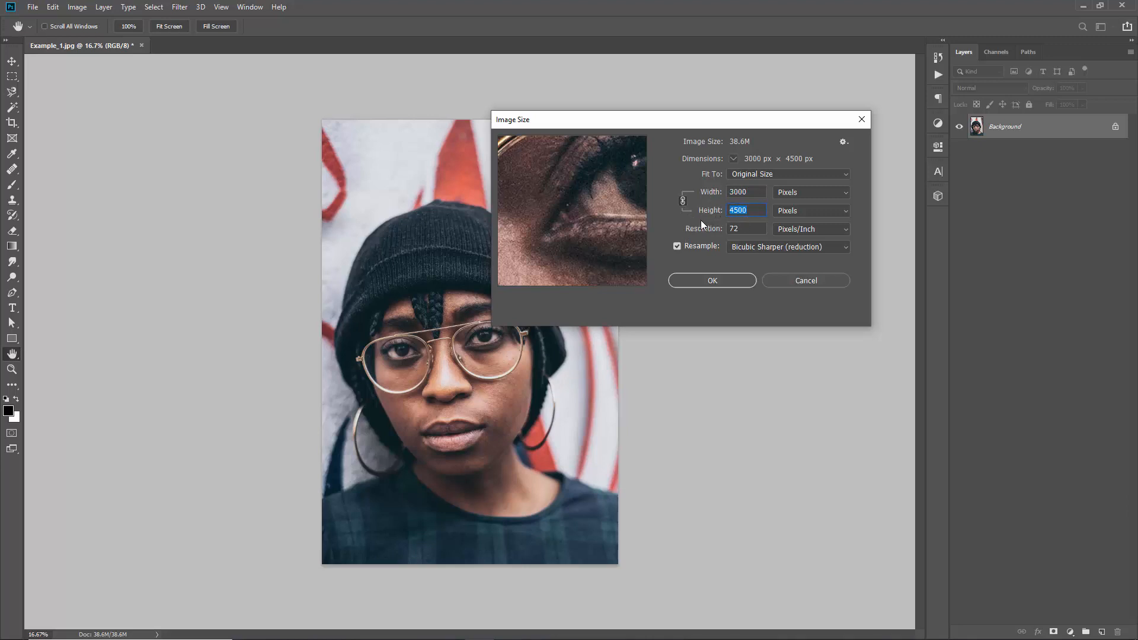
pyautogui.write('2000')
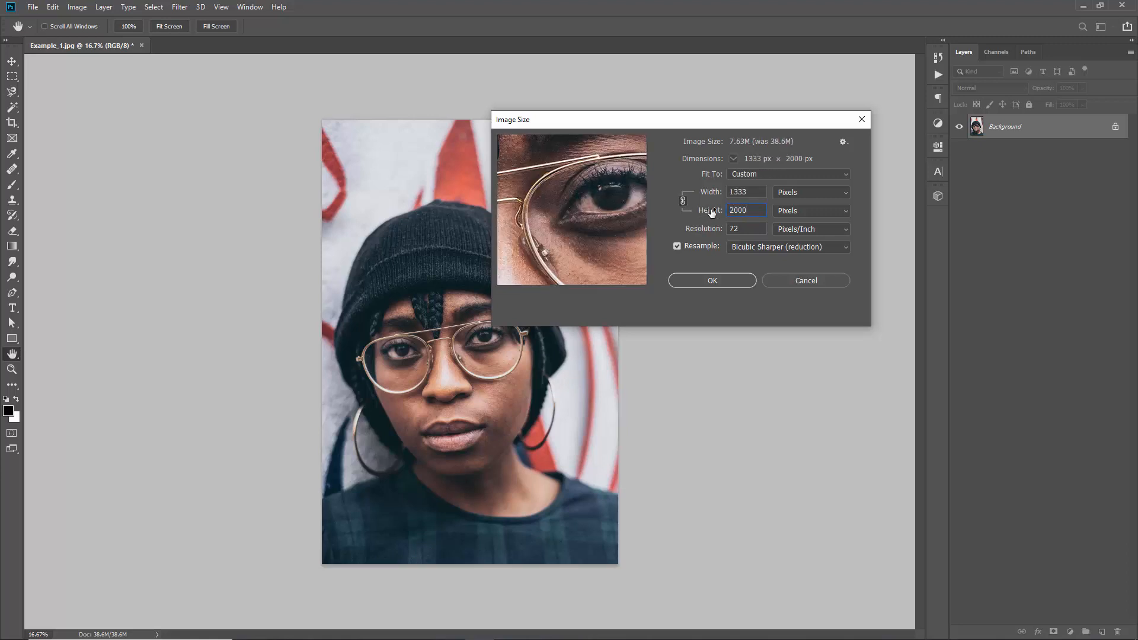
pyautogui.click(704, 211)
pyautogui.write('4500')
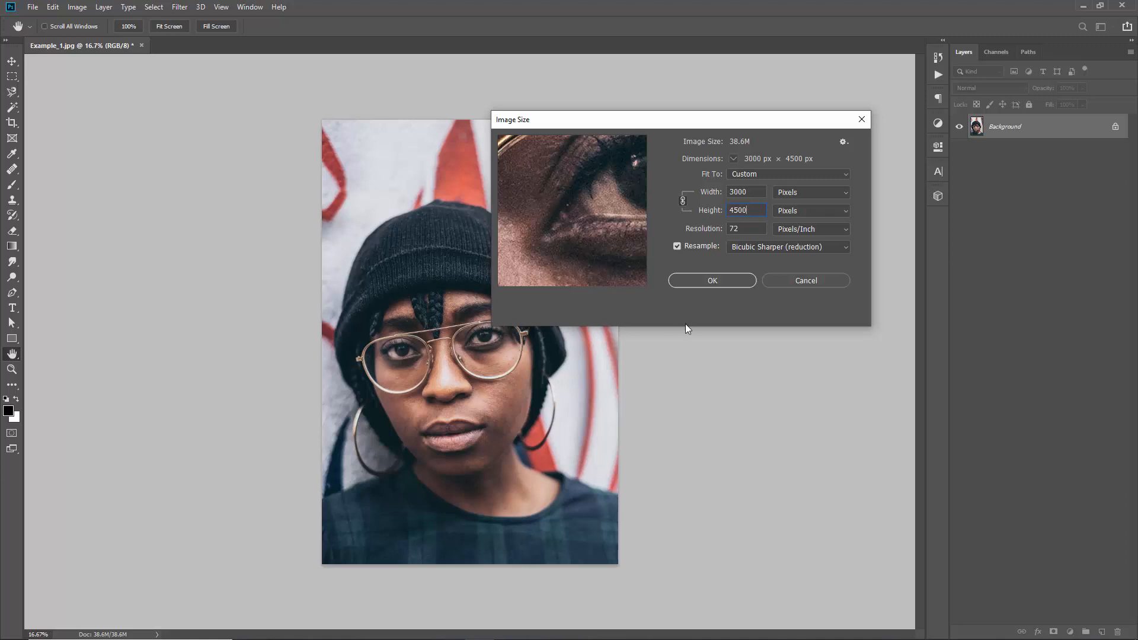
pyautogui.click(706, 280)
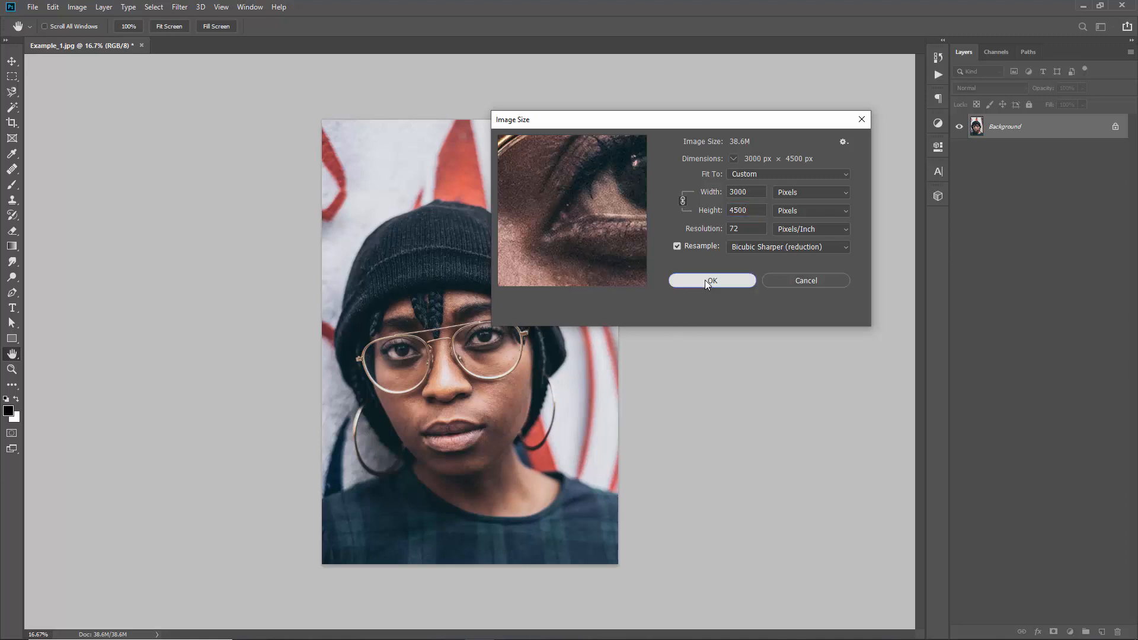
# Check the document's colour mode and bit depth
pyautogui.click(77, 7)
pyautogui.moveTo(87, 22)
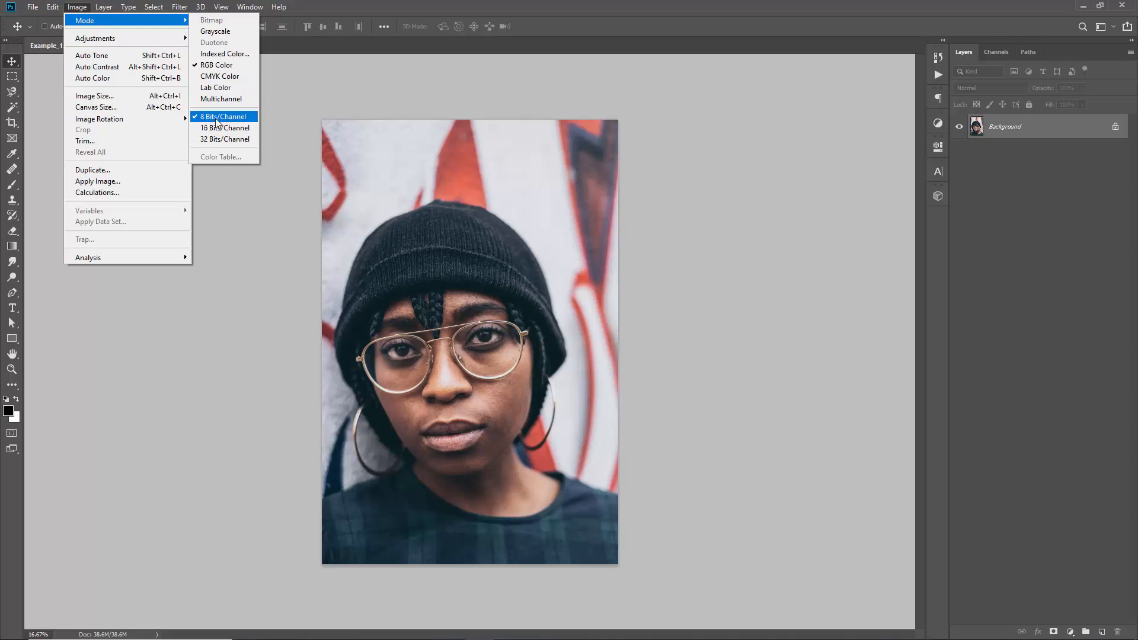
pyautogui.click(390, 152)
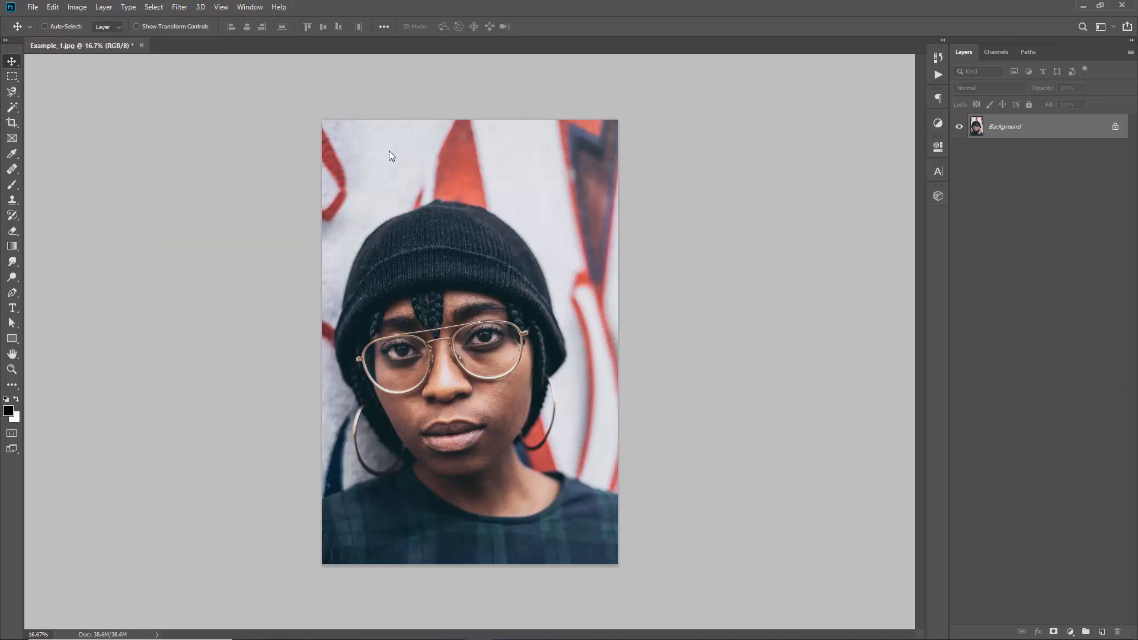
# Activate the Brush Tool and import the brush set AbstractArt_Brushes.abr from the Abstract Art folder
pyautogui.press('b')
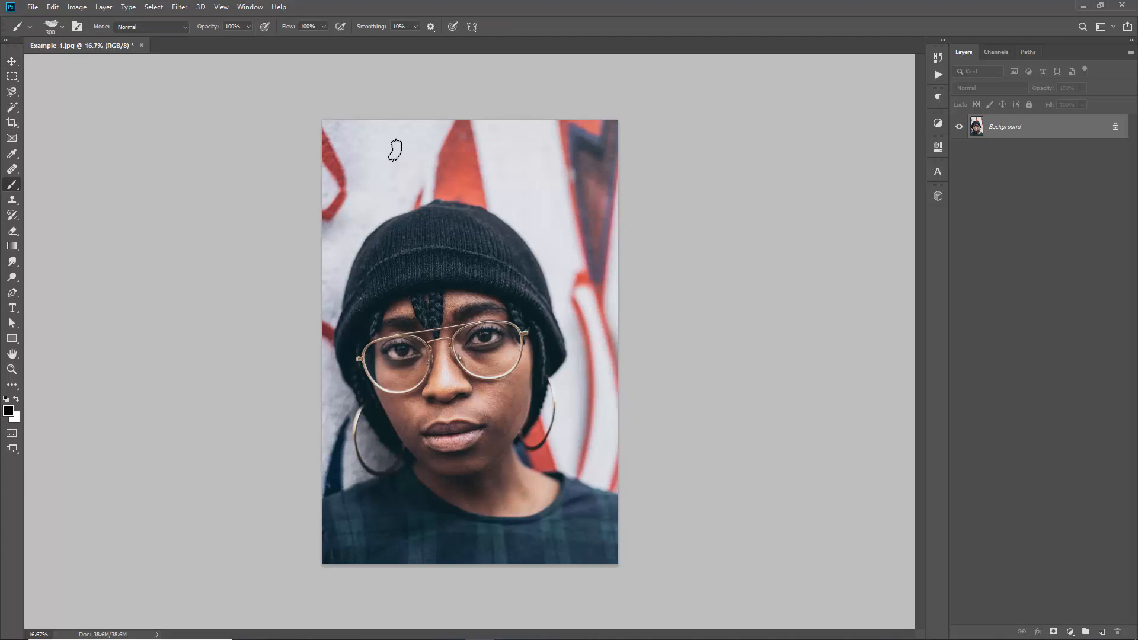
pyautogui.rightClick(15, 190)
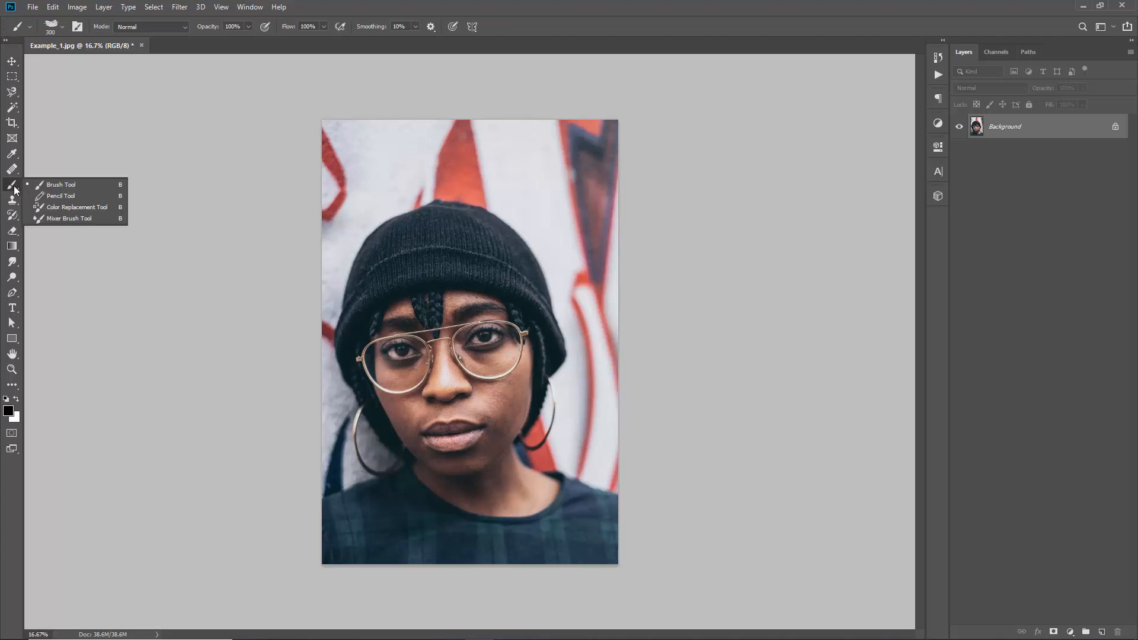
pyautogui.click(48, 183)
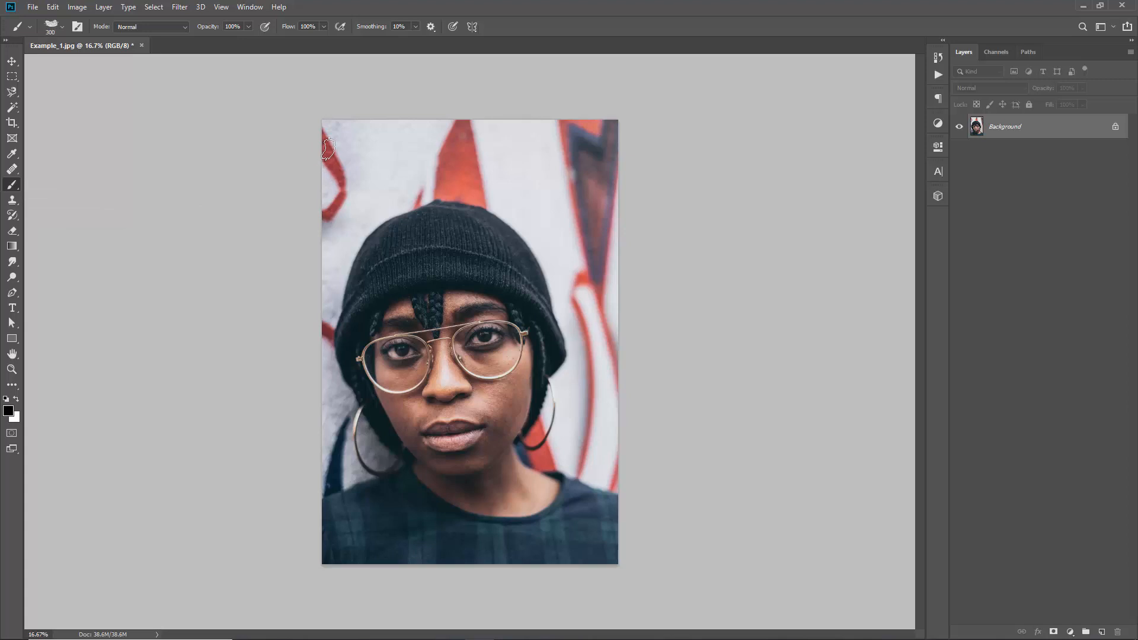
pyautogui.rightClick(328, 150)
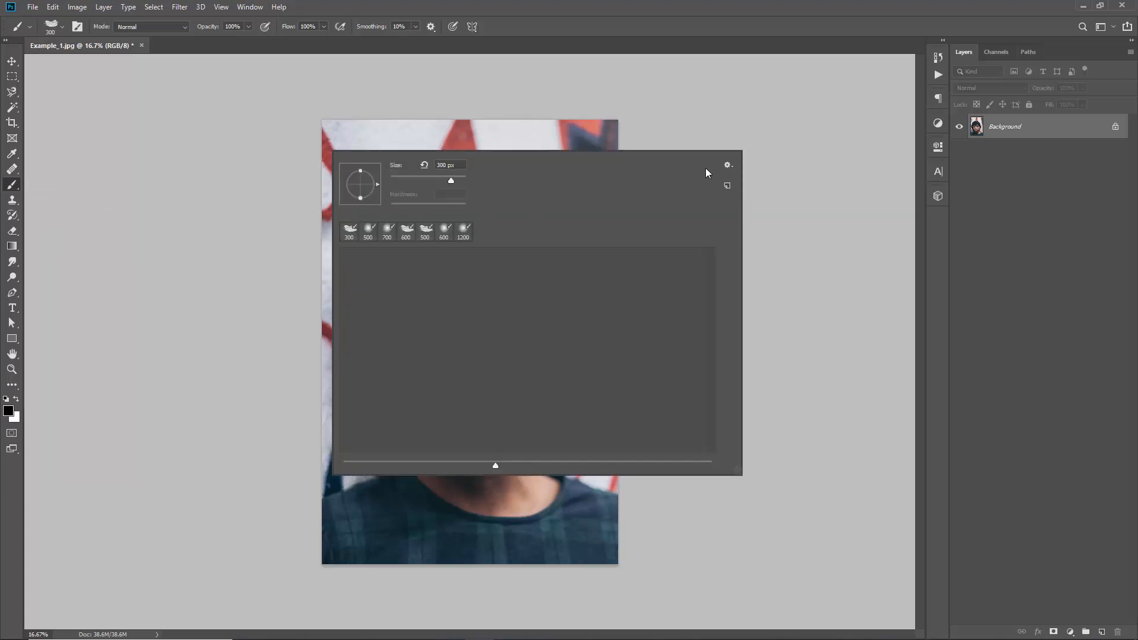
pyautogui.click(726, 167)
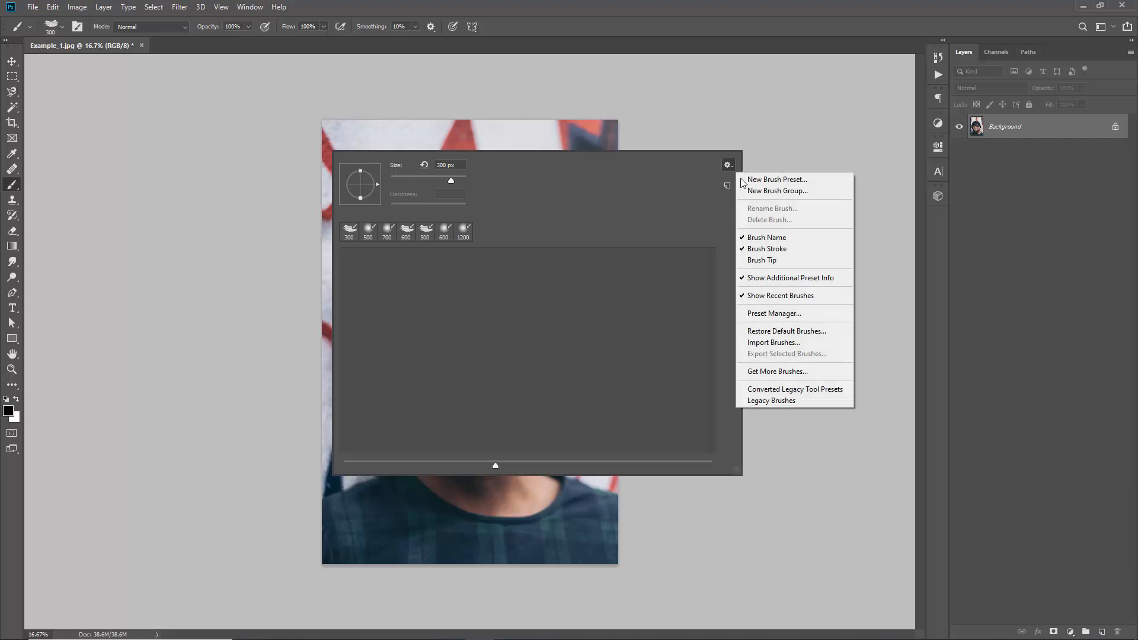
pyautogui.click(771, 344)
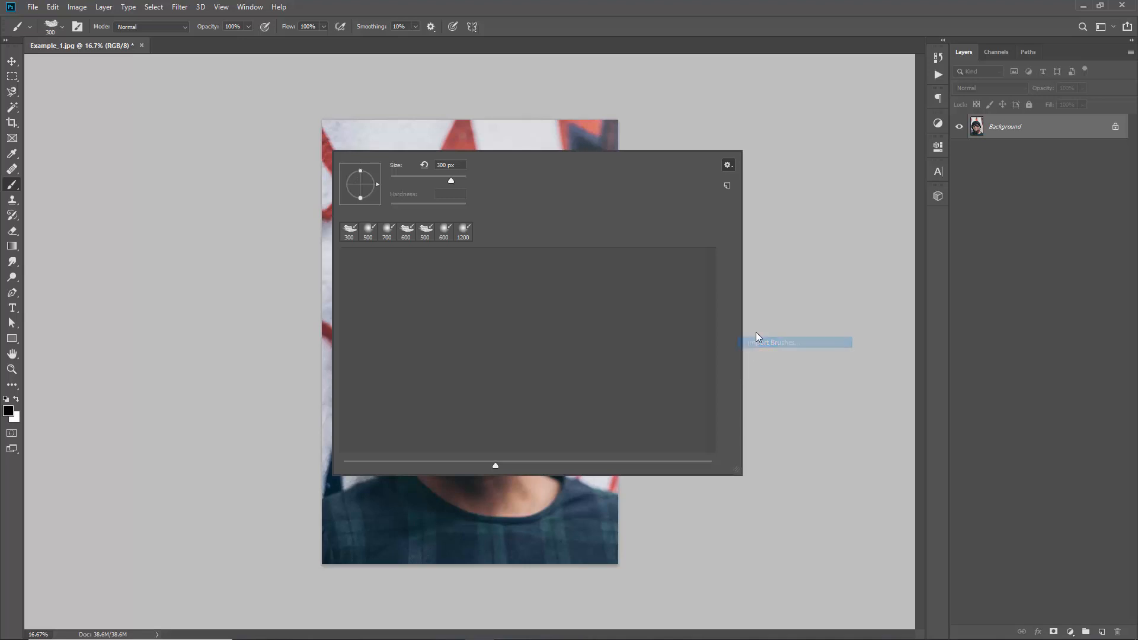
pyautogui.moveTo(536, 168); pyautogui.dragTo(353, 120)
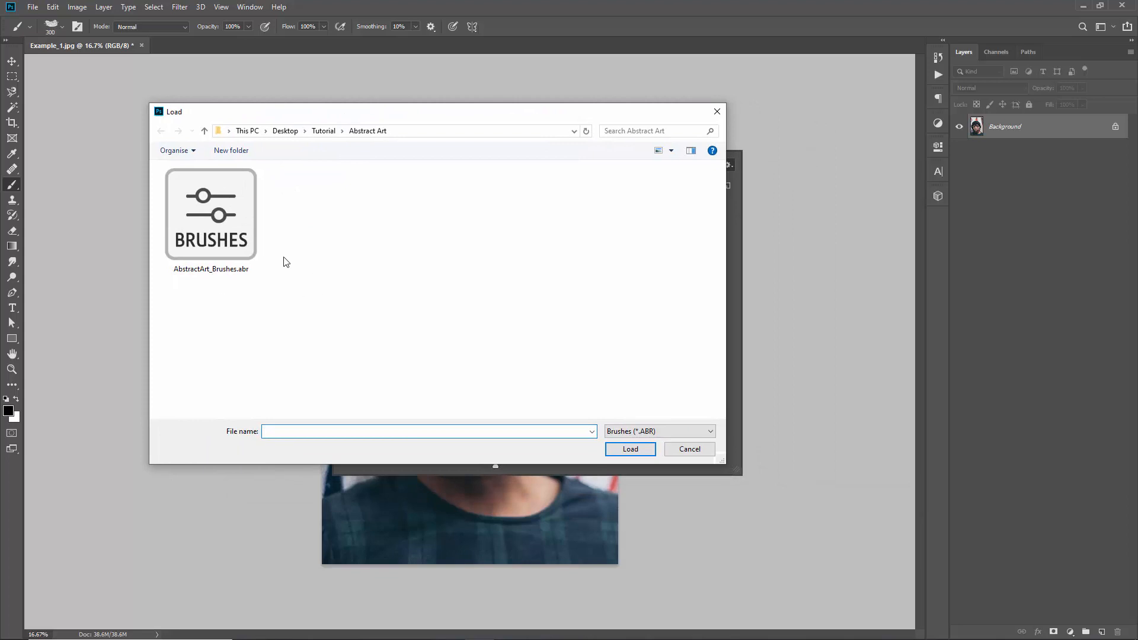
pyautogui.doubleClick(220, 223)
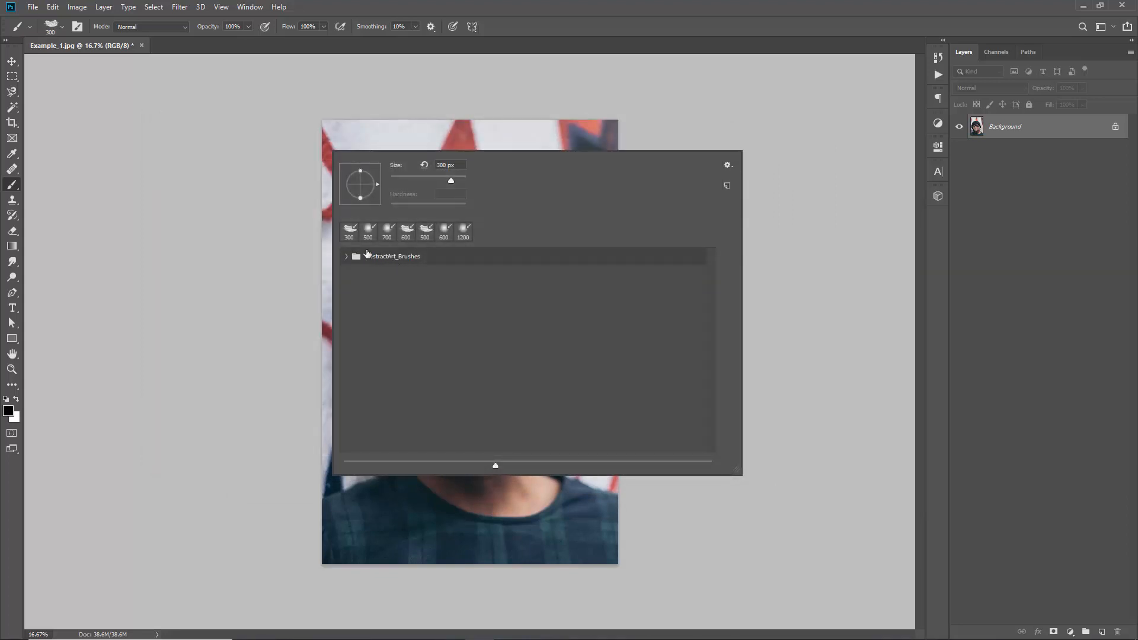
pyautogui.click(287, 213)
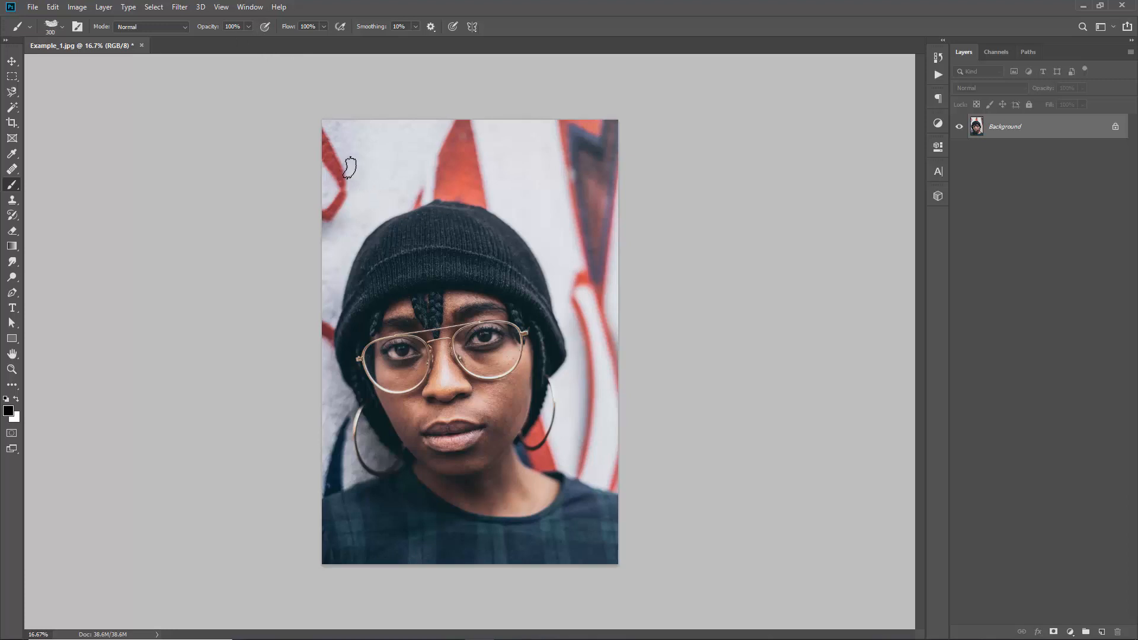
# Activate the Art History Brush Tool
pyautogui.press('y')
pyautogui.rightClick(13, 215)
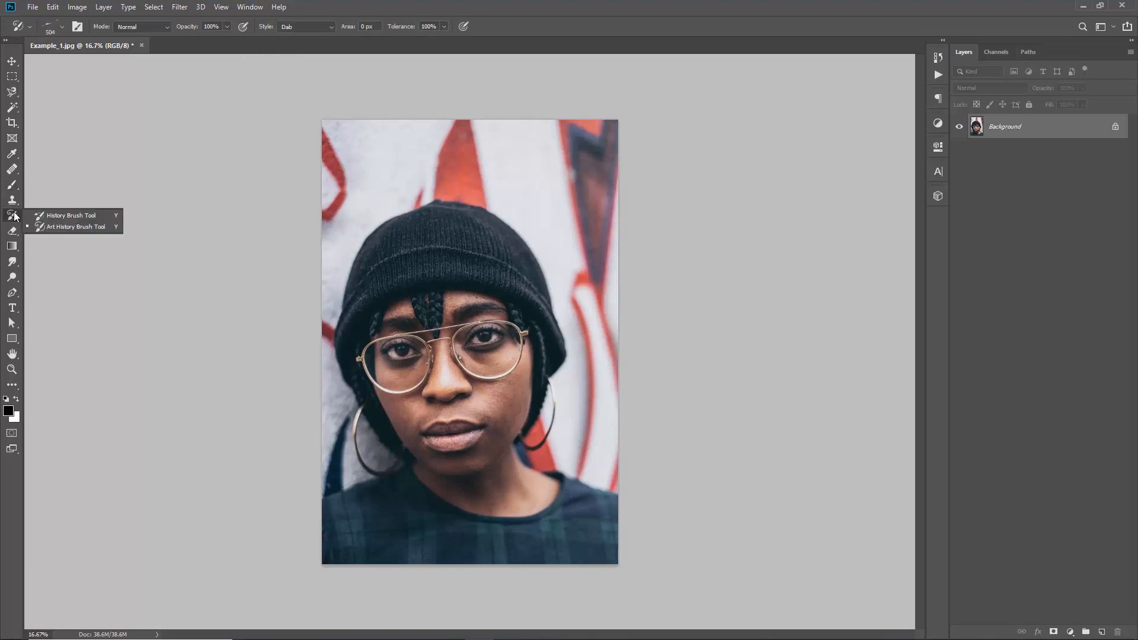
pyautogui.click(83, 230)
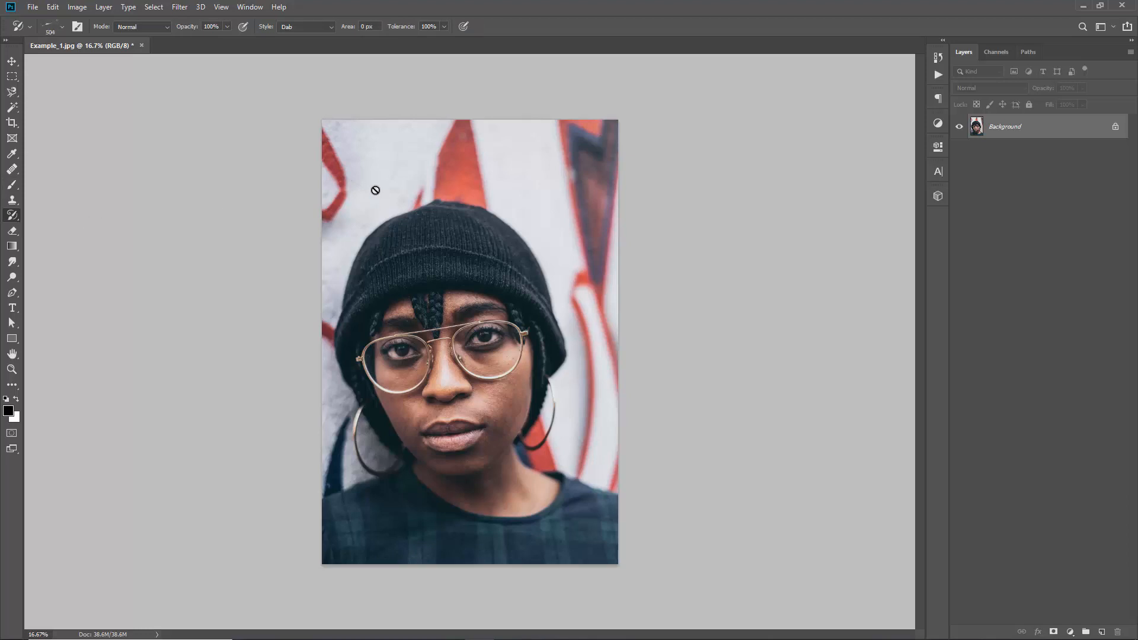
# Set the Art History Brush style to Dab, then switch to the Move Tool
pyautogui.click(301, 27)
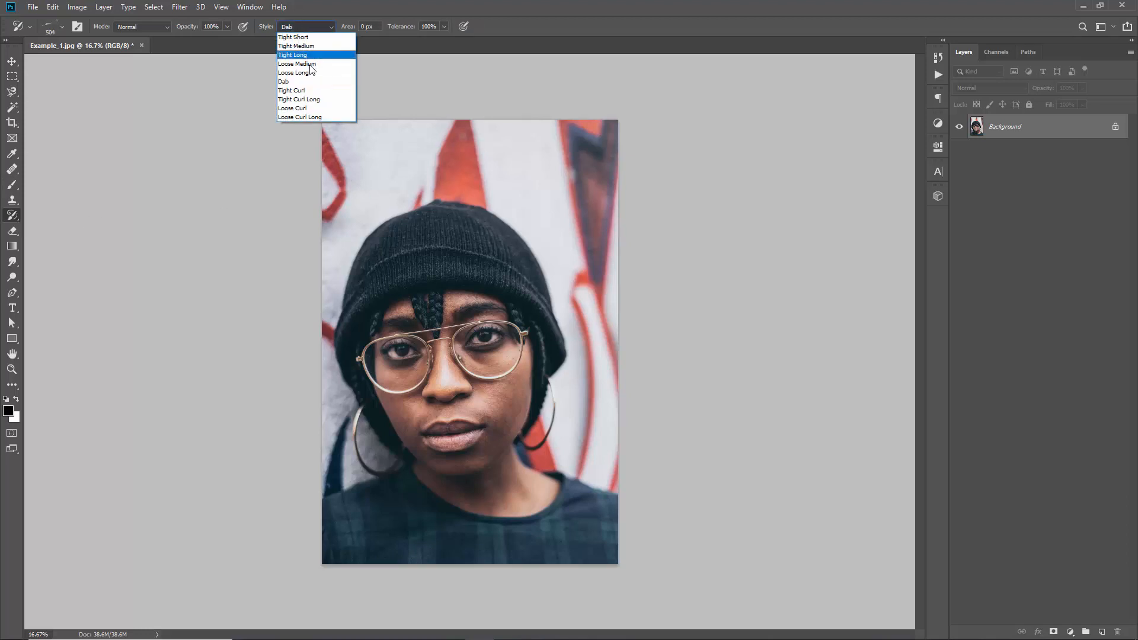
pyautogui.click(310, 83)
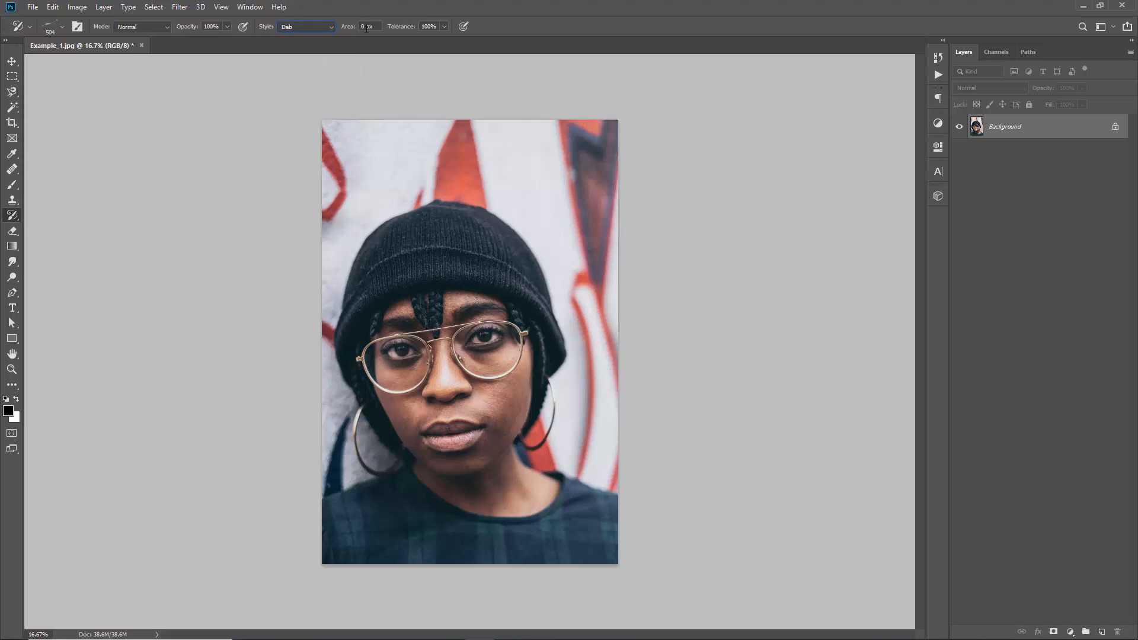
pyautogui.click(11, 64)
pyautogui.press('y')
pyautogui.click(290, 29)
pyautogui.click(315, 80)
pyautogui.click(12, 61)
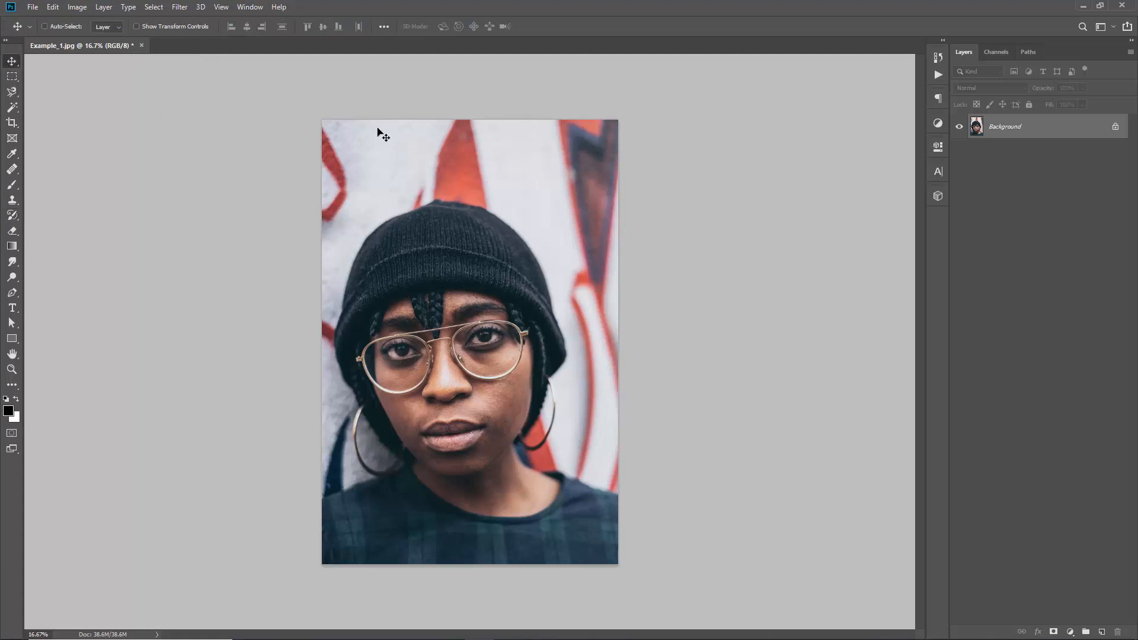
# Load the action set Abstract Art - by Sevenstyles.atn from the Abstract Art folder
pyautogui.click(250, 7)
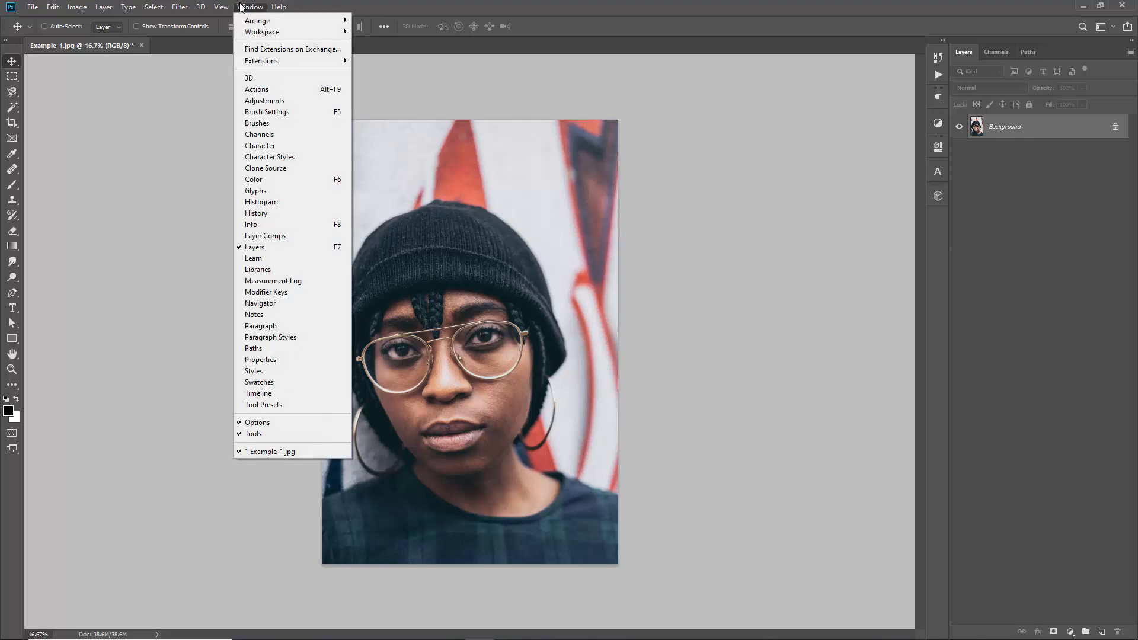
pyautogui.click(281, 89)
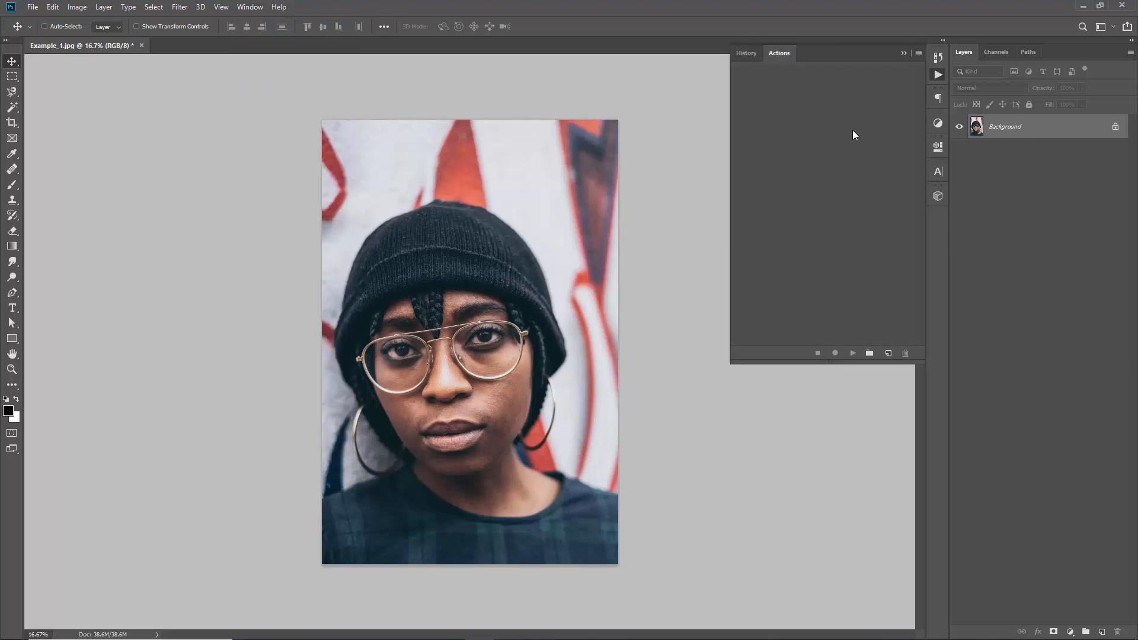
pyautogui.click(920, 54)
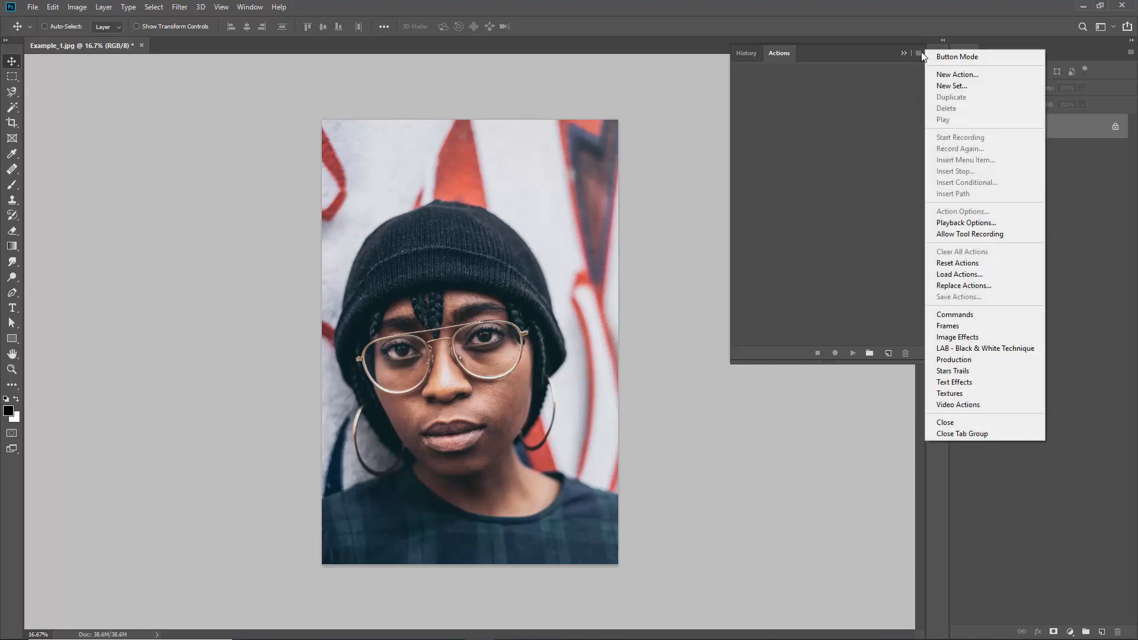
pyautogui.click(960, 276)
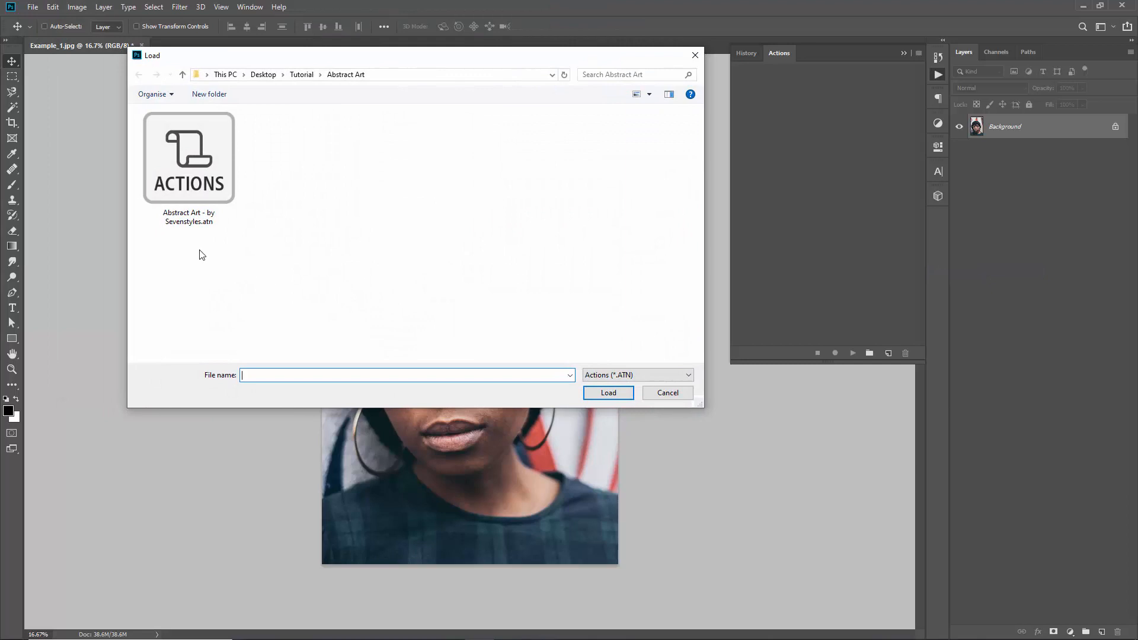
pyautogui.doubleClick(197, 166)
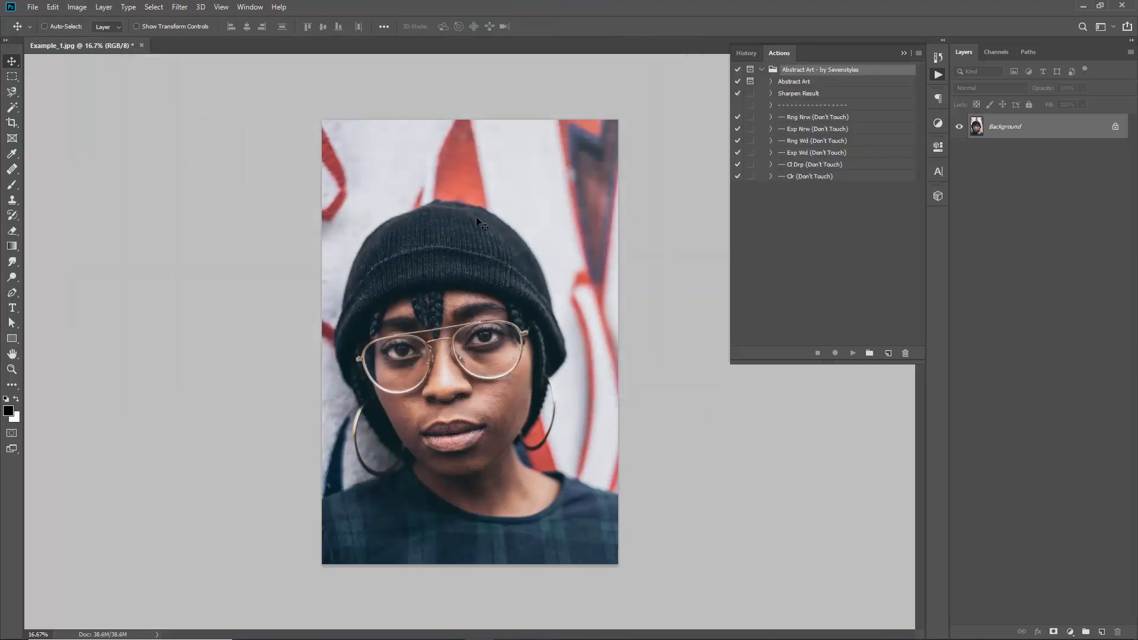
# Play the Abstract Art action from the loaded set and dismiss its Step 1 instructions
pyautogui.click(762, 70)
pyautogui.click(762, 70)
pyautogui.click(795, 81)
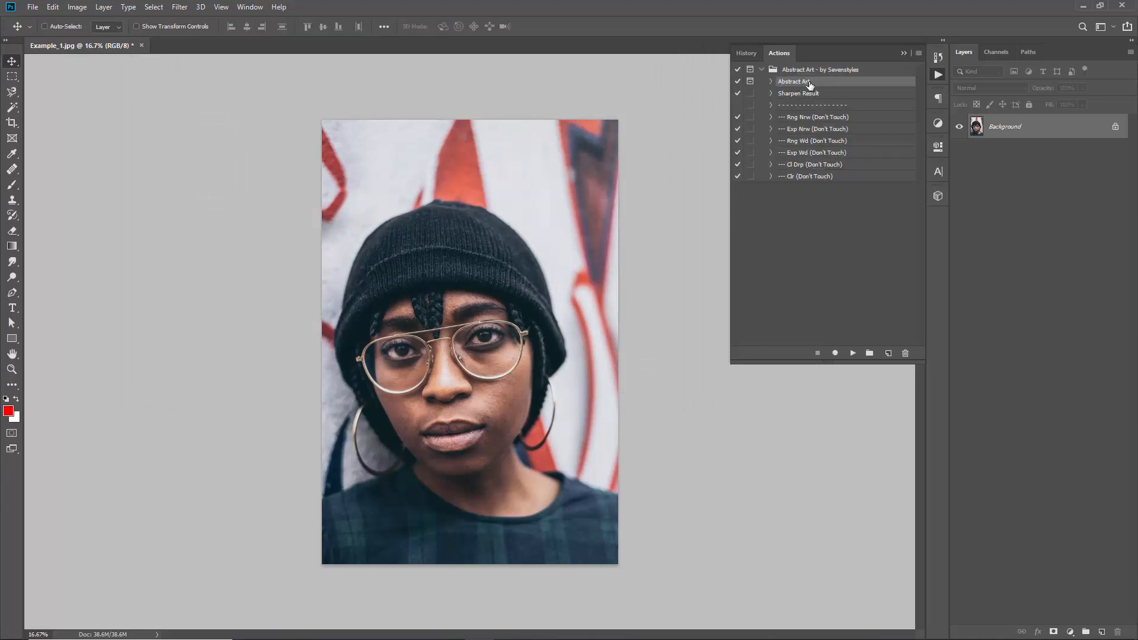
pyautogui.click(815, 106)
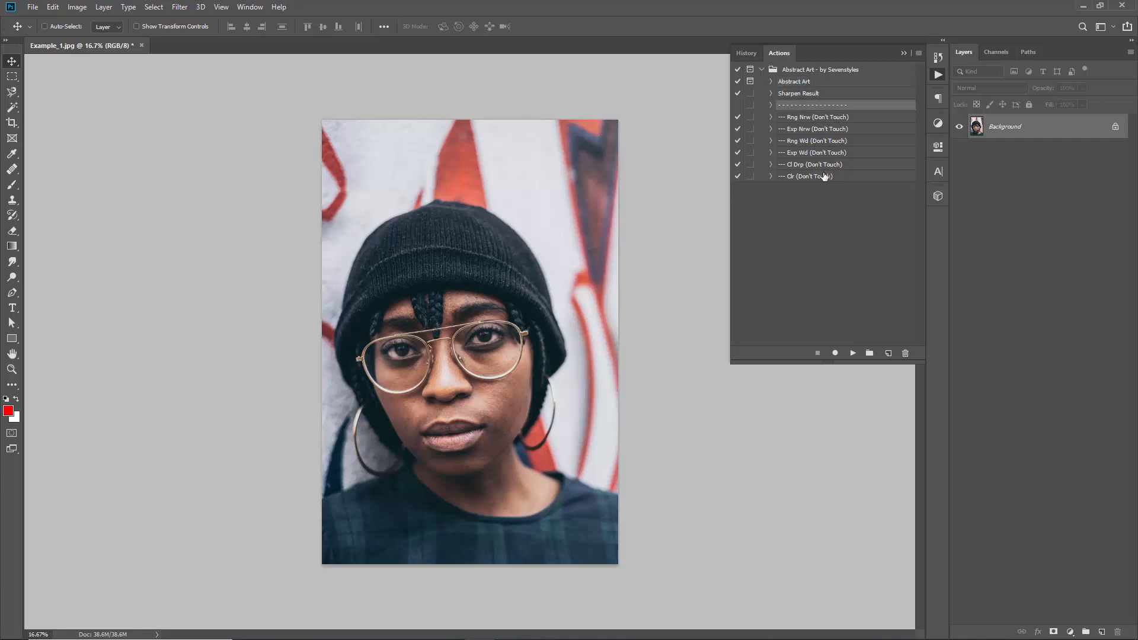
pyautogui.keyDown('shift'); pyautogui.click(821, 176); pyautogui.keyUp('shift')
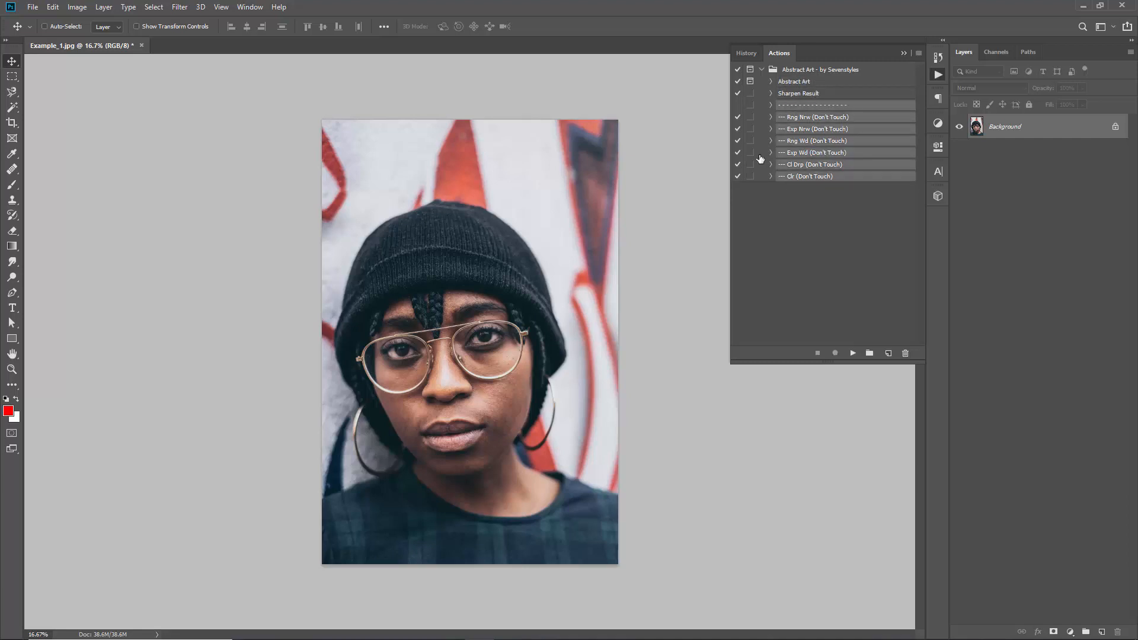
pyautogui.click(811, 83)
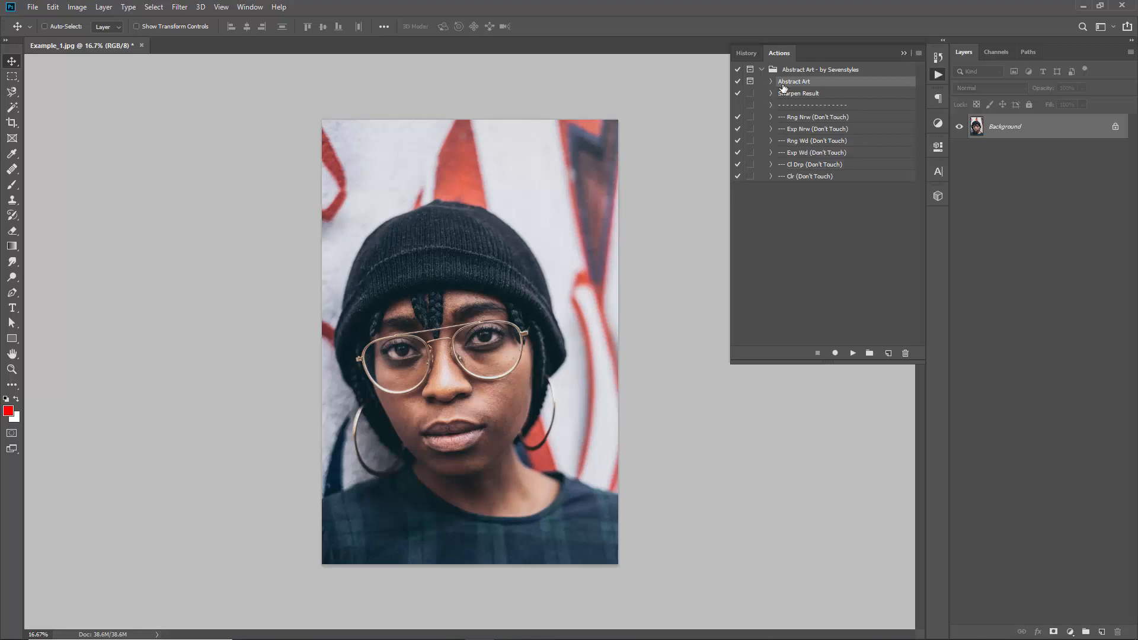
pyautogui.click(853, 353)
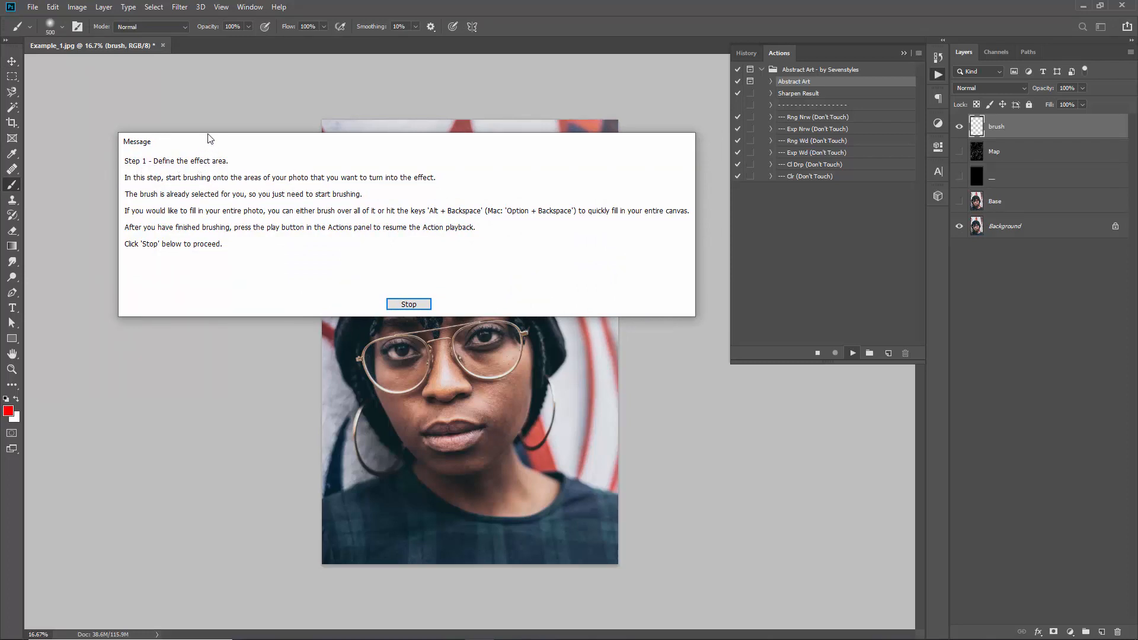
pyautogui.moveTo(209, 139)
pyautogui.mouseDown()
pyautogui.moveTo(204, 116)
pyautogui.moveTo(225, 142)
pyautogui.mouseUp()
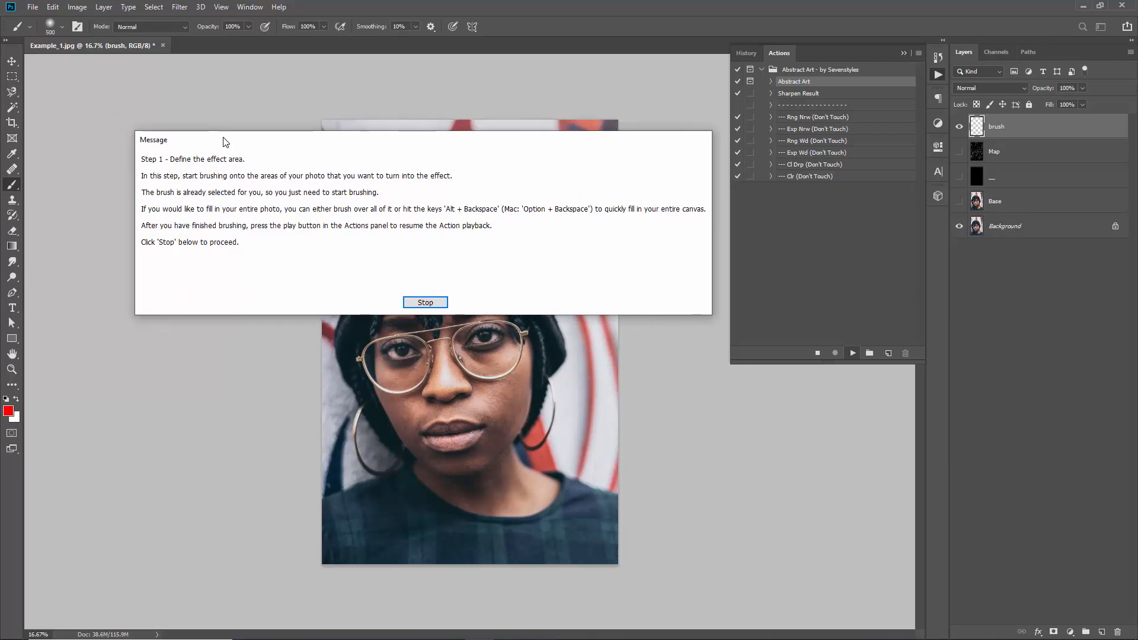
pyautogui.click(429, 303)
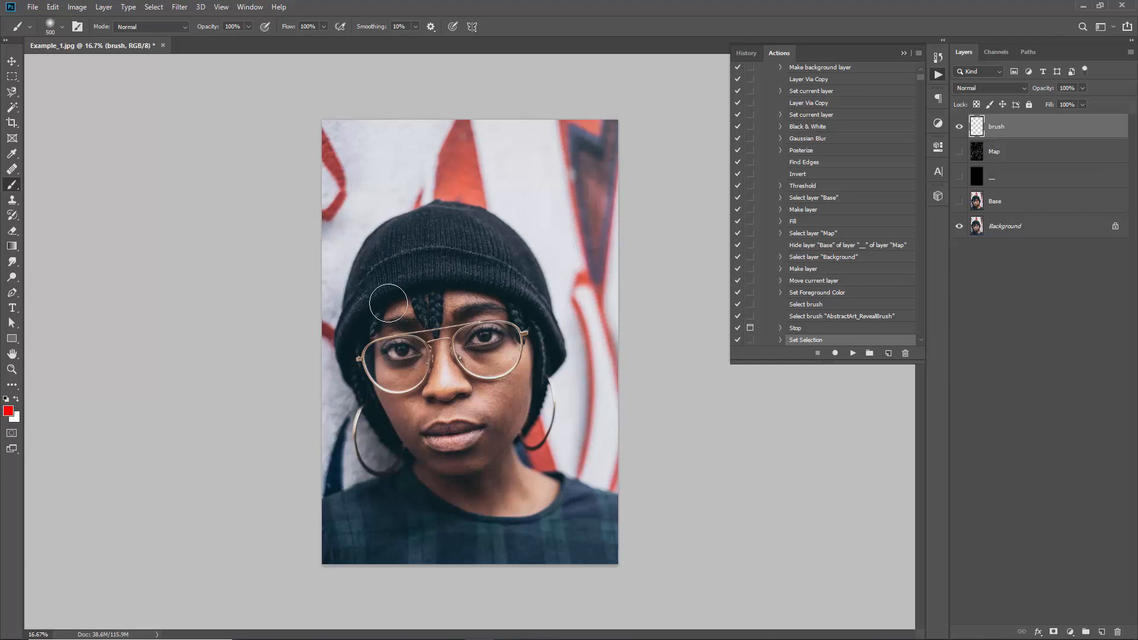
# Define the effect area by filling the entire brush layer with the red foreground colour
pyautogui.moveTo(384, 289)
pyautogui.mouseDown()
pyautogui.moveTo(388, 329)
pyautogui.moveTo(412, 251)
pyautogui.moveTo(394, 388)
pyautogui.moveTo(388, 327)
pyautogui.moveTo(439, 315)
pyautogui.moveTo(474, 340)
pyautogui.moveTo(487, 398)
pyautogui.moveTo(461, 452)
pyautogui.moveTo(483, 357)
pyautogui.moveTo(487, 219)
pyautogui.moveTo(425, 360)
pyautogui.moveTo(372, 320)
pyautogui.moveTo(398, 402)
pyautogui.moveTo(386, 346)
pyautogui.moveTo(463, 242)
pyautogui.moveTo(376, 301)
pyautogui.moveTo(395, 257)
pyautogui.moveTo(384, 296)
pyautogui.moveTo(392, 401)
pyautogui.moveTo(380, 371)
pyautogui.moveTo(446, 321)
pyautogui.moveTo(497, 256)
pyautogui.moveTo(382, 270)
pyautogui.moveTo(411, 415)
pyautogui.moveTo(482, 305)
pyautogui.moveTo(376, 387)
pyautogui.moveTo(450, 236)
pyautogui.moveTo(401, 400)
pyautogui.moveTo(394, 283)
pyautogui.mouseUp()
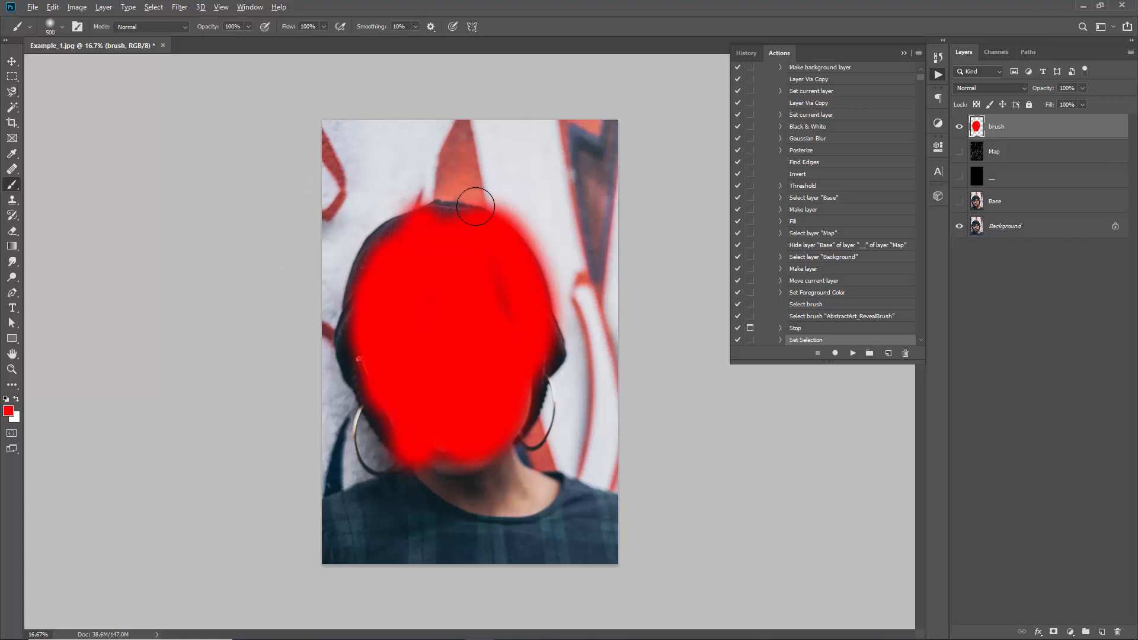
pyautogui.hotkey('alt', 'BackSpace')
pyautogui.moveTo(523, 159)
pyautogui.mouseDown()
pyautogui.moveTo(332, 160)
pyautogui.moveTo(332, 296)
pyautogui.moveTo(392, 580)
pyautogui.moveTo(356, 574)
pyautogui.mouseUp()
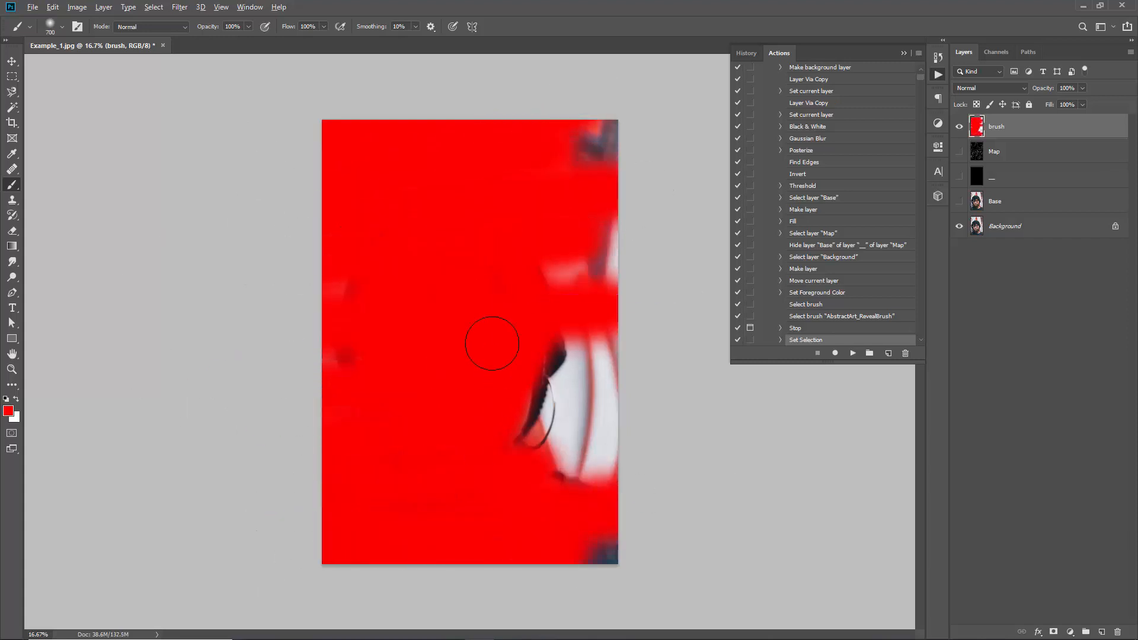
pyautogui.hotkey('alt', 'BackSpace')
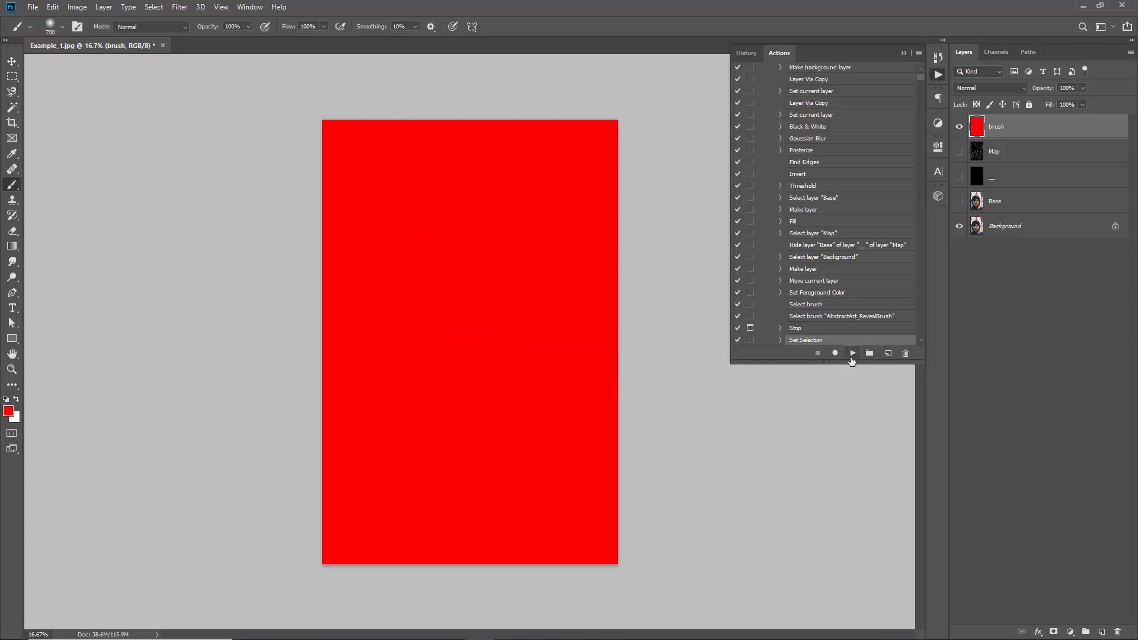
# Resume the Abstract Art action and dismiss its Step 2 instructions
pyautogui.click(853, 354)
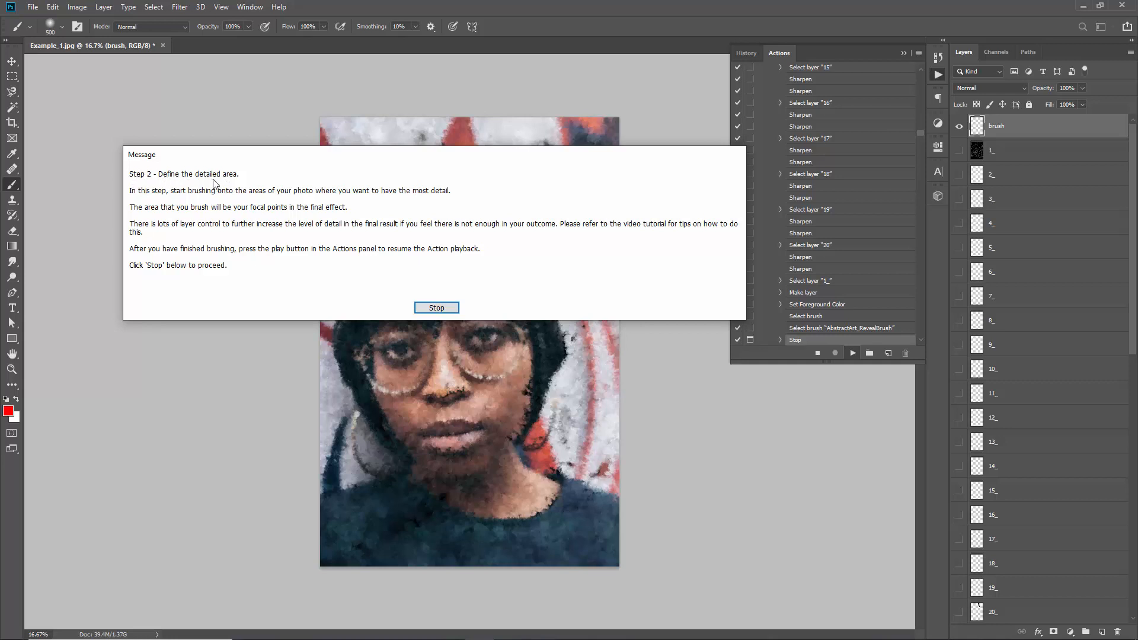
pyautogui.moveTo(409, 155); pyautogui.dragTo(396, 148)
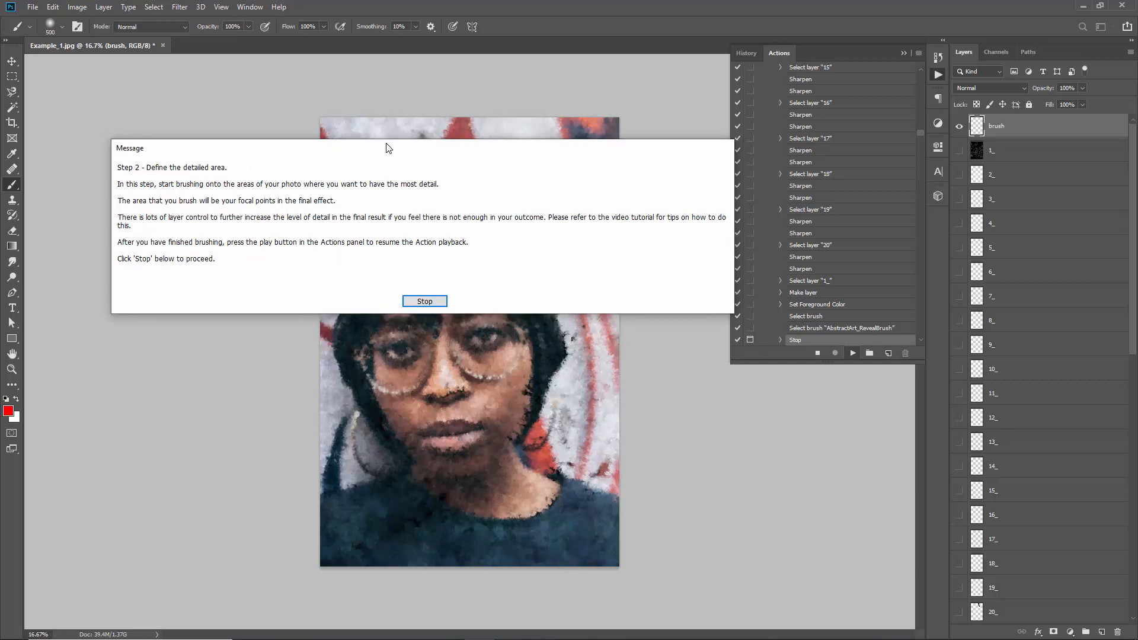
pyautogui.click(421, 302)
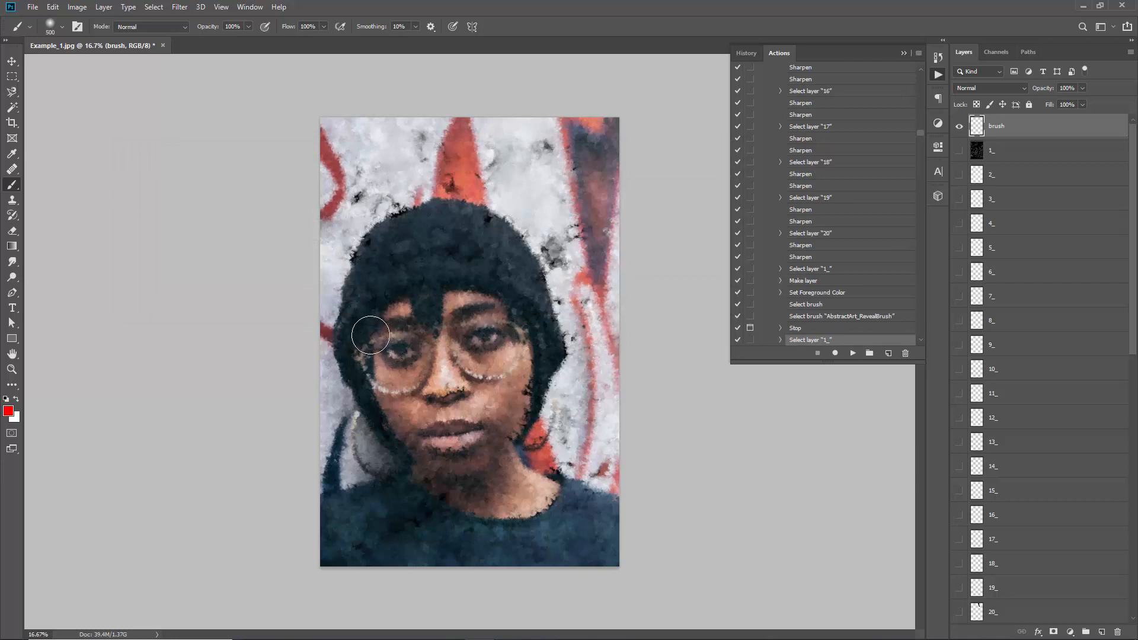
# Brush red over the face to define the detailed area and play the rest of the Abstract Art action
pyautogui.moveTo(397, 261)
pyautogui.mouseDown()
pyautogui.moveTo(406, 396)
pyautogui.moveTo(384, 309)
pyautogui.moveTo(384, 381)
pyautogui.moveTo(397, 381)
pyautogui.moveTo(429, 323)
pyautogui.moveTo(430, 282)
pyautogui.moveTo(465, 289)
pyautogui.moveTo(509, 349)
pyautogui.moveTo(500, 395)
pyautogui.moveTo(459, 361)
pyautogui.moveTo(415, 437)
pyautogui.moveTo(428, 448)
pyautogui.moveTo(467, 378)
pyautogui.moveTo(441, 434)
pyautogui.moveTo(493, 375)
pyautogui.moveTo(468, 438)
pyautogui.moveTo(504, 371)
pyautogui.moveTo(515, 389)
pyautogui.moveTo(495, 313)
pyautogui.moveTo(440, 283)
pyautogui.moveTo(395, 294)
pyautogui.moveTo(418, 279)
pyautogui.mouseUp()
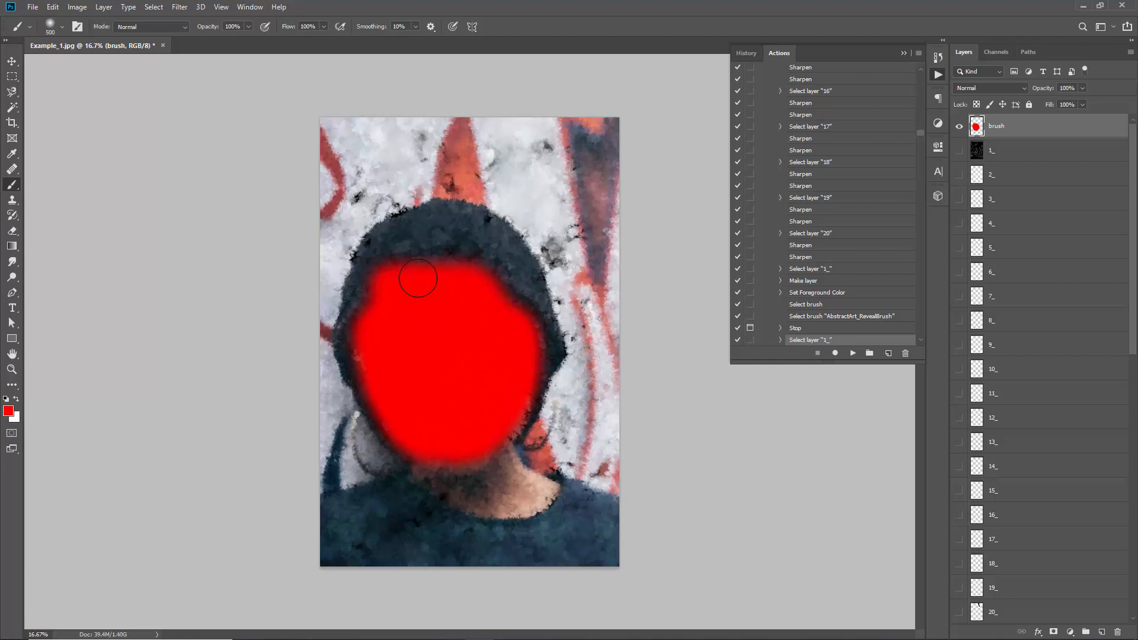
pyautogui.click(853, 355)
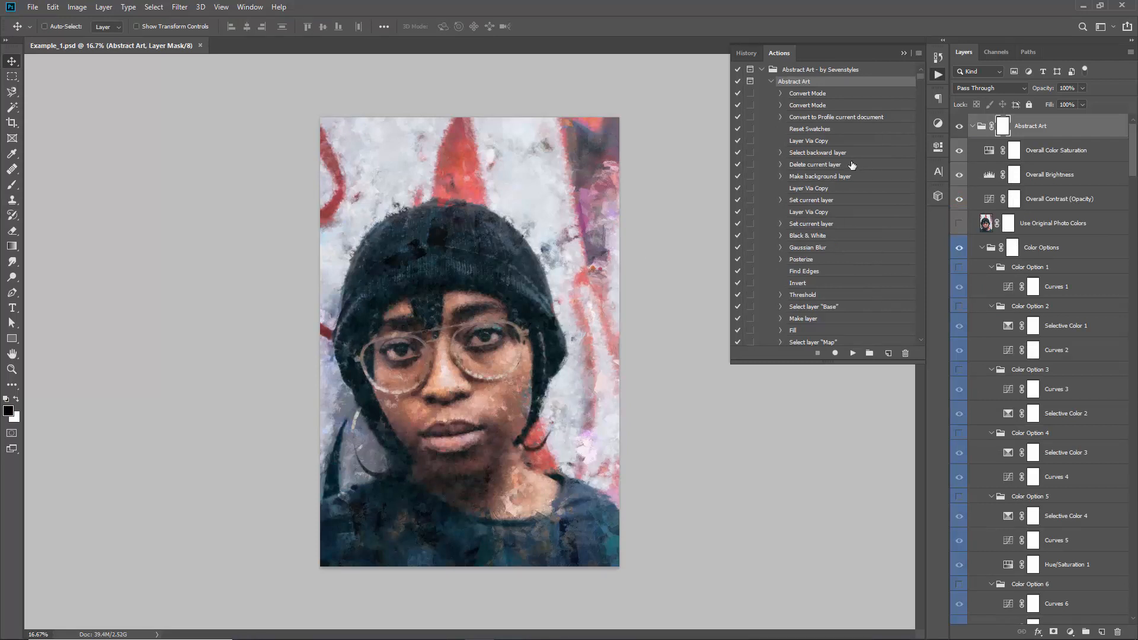
pyautogui.click(770, 82)
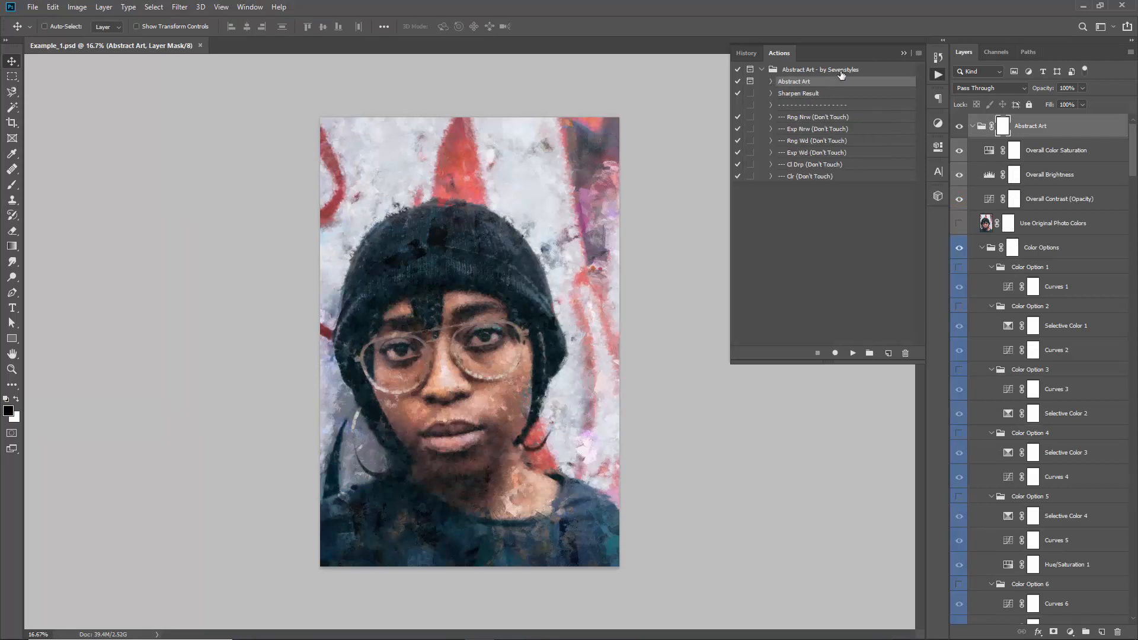
pyautogui.click(903, 52)
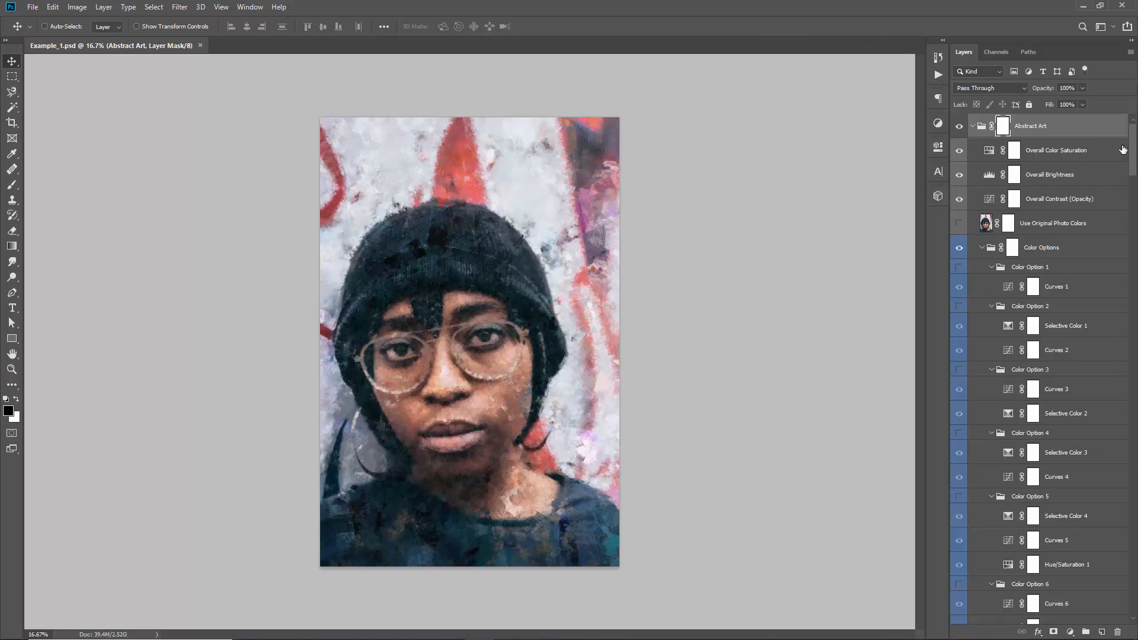
# Collapse all the subgroups inside the Abstract Art layer group, keeping the main group expanded
pyautogui.moveTo(1135, 163); pyautogui.dragTo(1067, 139)
pyautogui.click(972, 127)
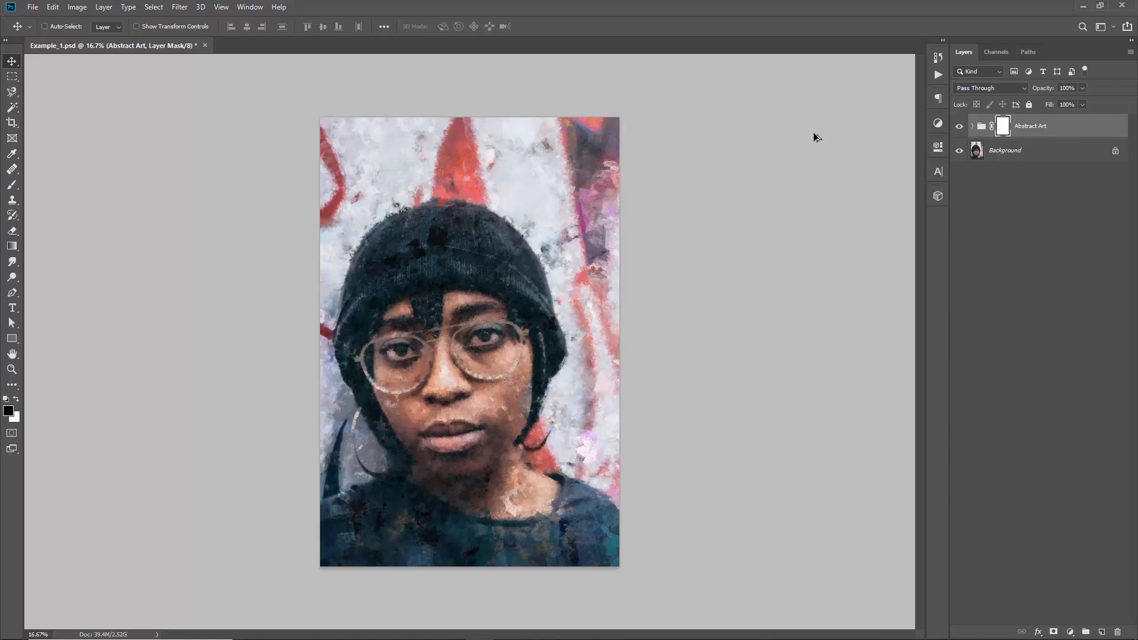
pyautogui.click(973, 127)
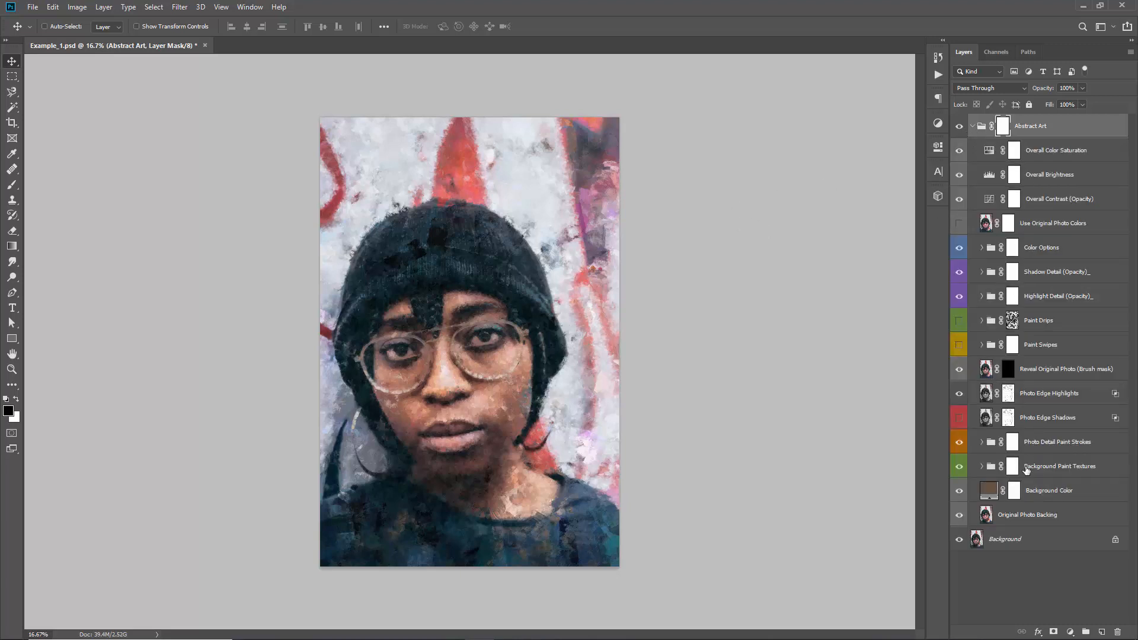
# Locate the Background Color and Original Photo Backing layers, temporarily hiding the backing layer and showing it again
pyautogui.click(1034, 496)
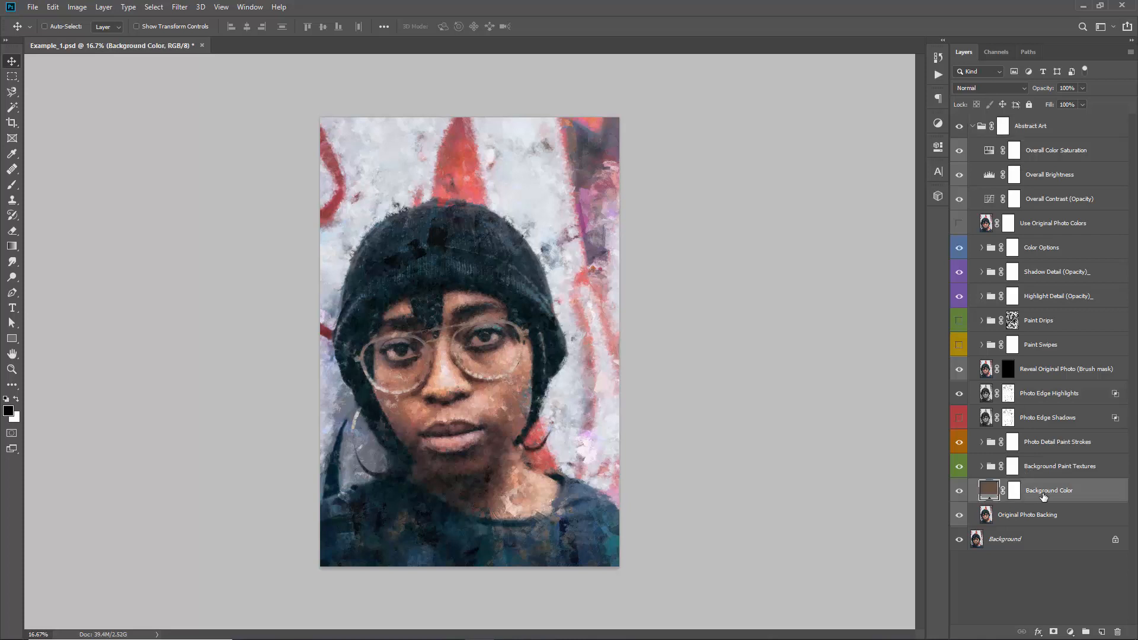
pyautogui.click(1002, 520)
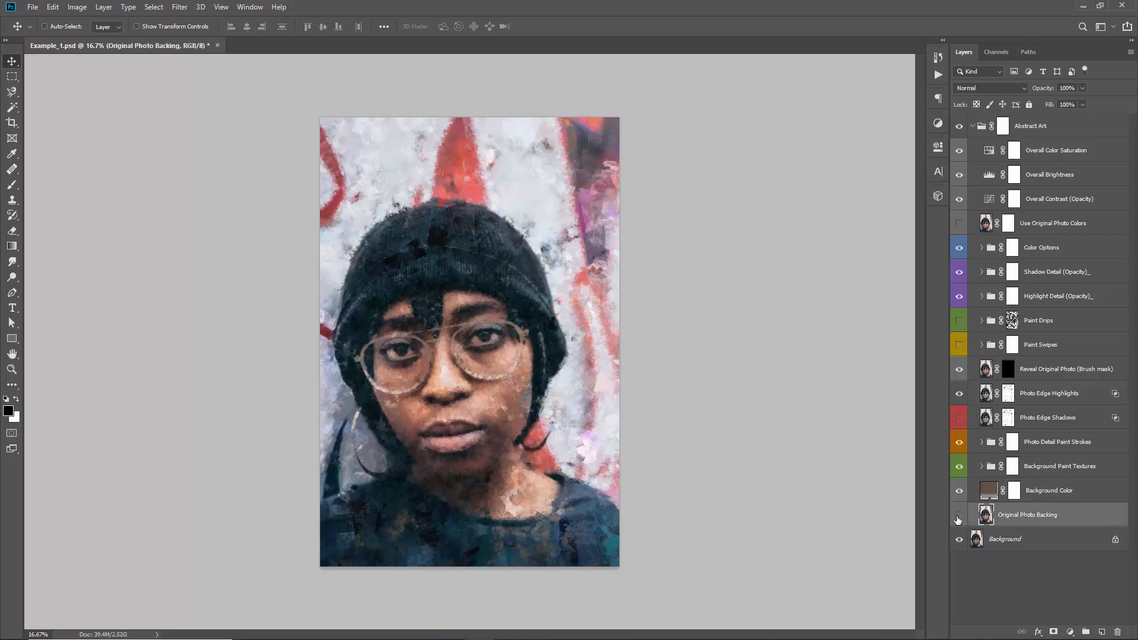
pyautogui.click(959, 519)
# Change the Background Color fill layer to dark teal #1d363b, sampled from the sweater in the artwork
pyautogui.click(1050, 496)
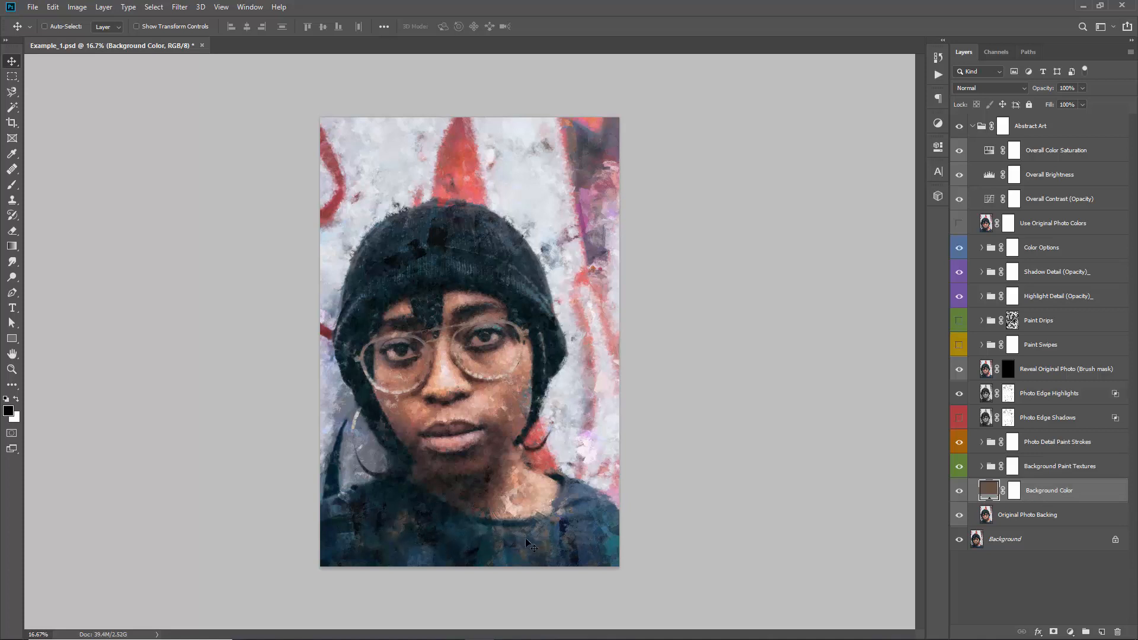
pyautogui.doubleClick(990, 492)
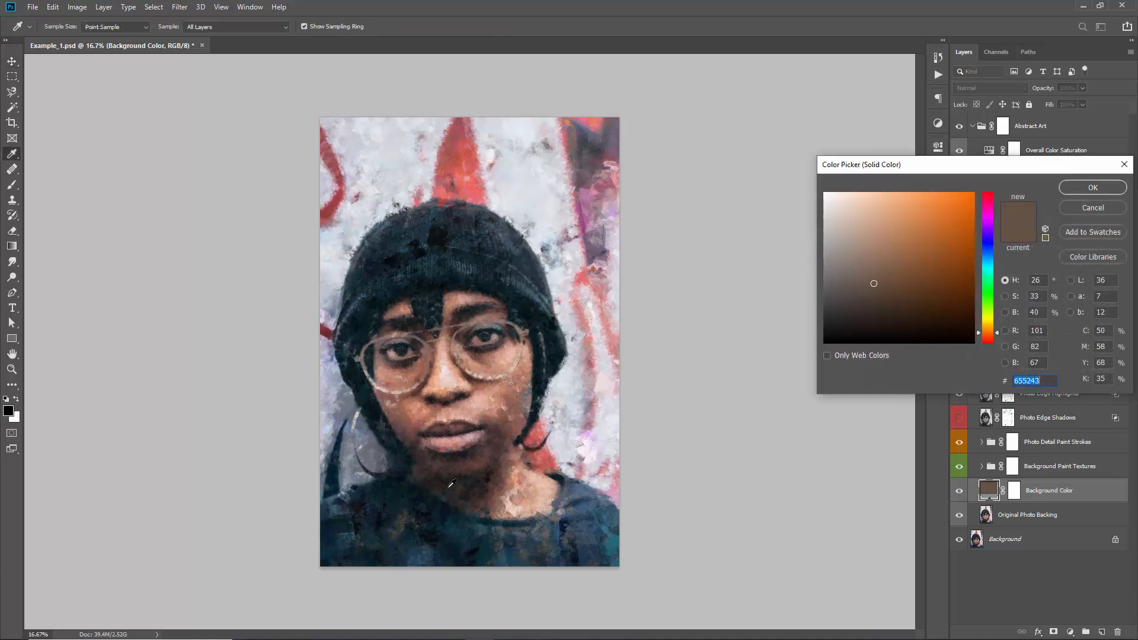
pyautogui.click(391, 499)
pyautogui.moveTo(912, 314); pyautogui.dragTo(903, 305)
pyautogui.moveTo(942, 172); pyautogui.dragTo(723, 159)
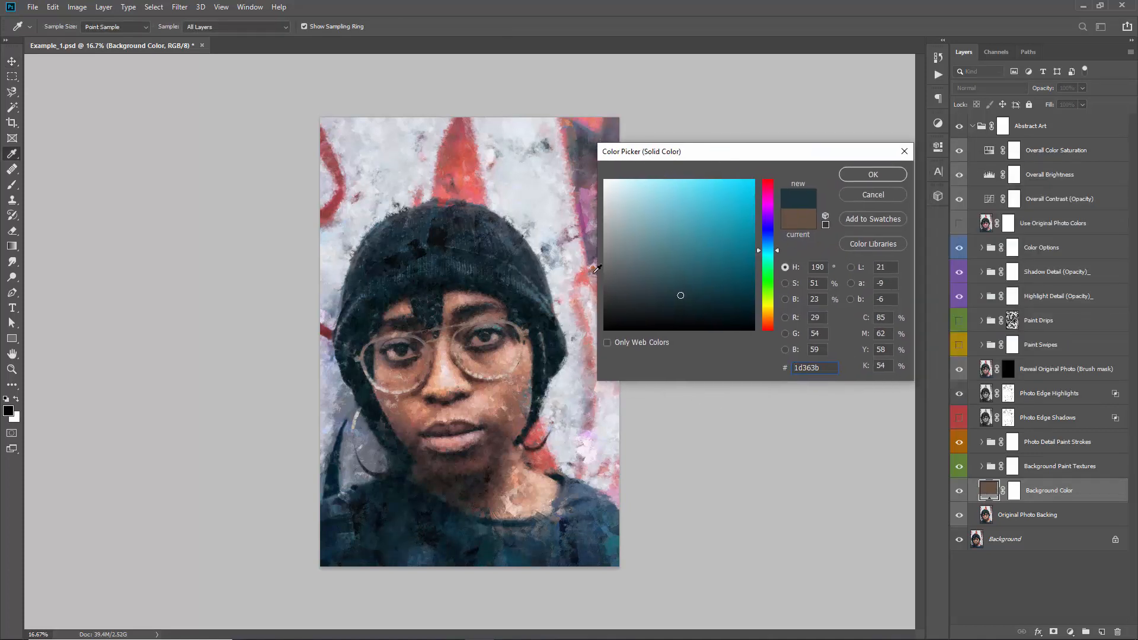
pyautogui.click(873, 173)
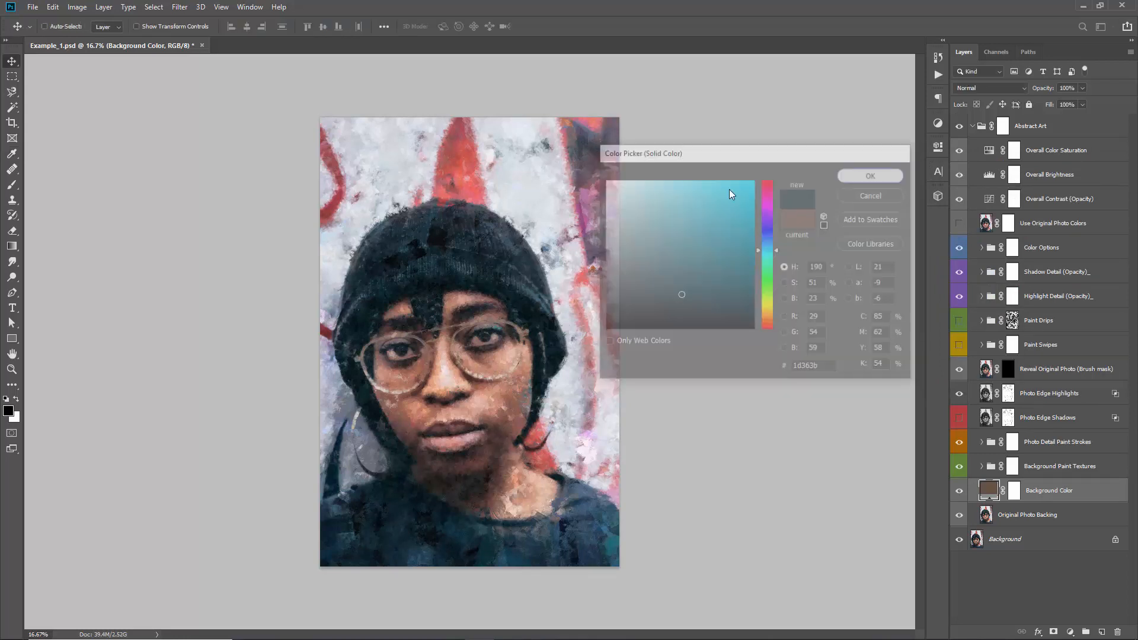
# Expand the Background Paint Textures group to show its BG Paint Texture layers
pyautogui.click(1015, 466)
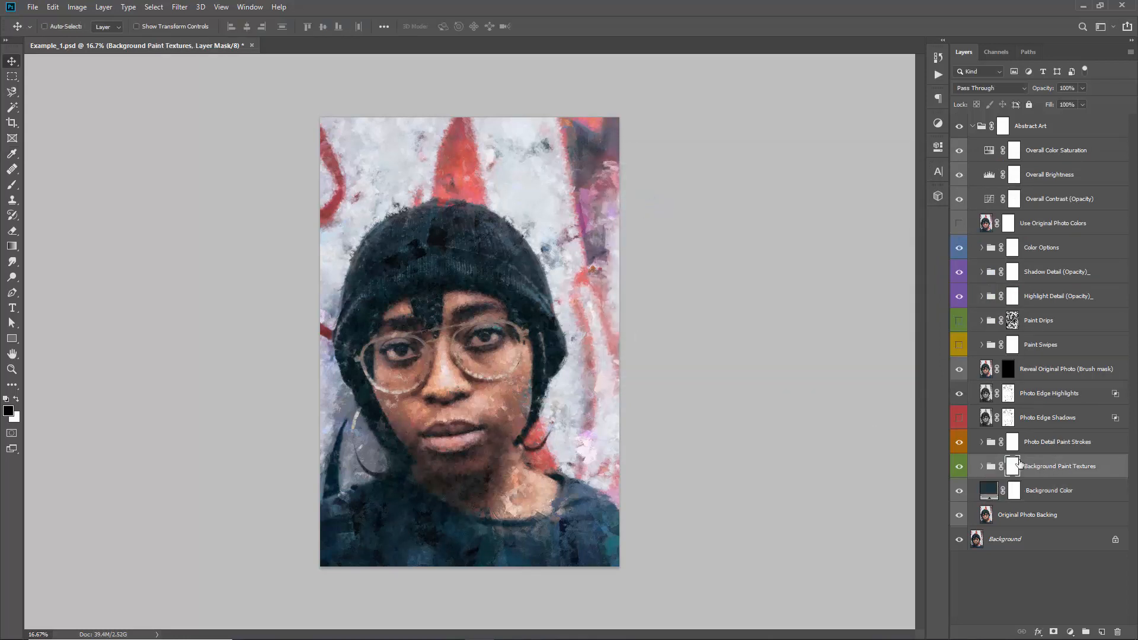
pyautogui.click(982, 466)
pyautogui.scroll(-2, 975, 332)
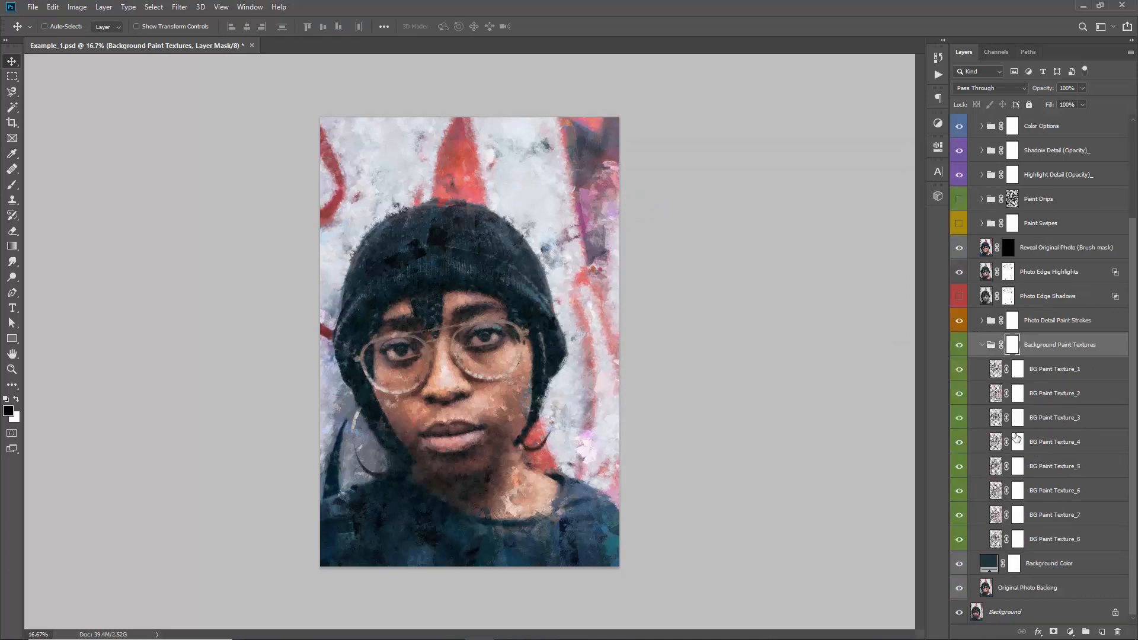
# Preview the artwork with BG Paint Texture_1 to BG Paint Texture_5 hidden, show all textures again, and collapse the Background Paint Textures group
pyautogui.click(959, 370)
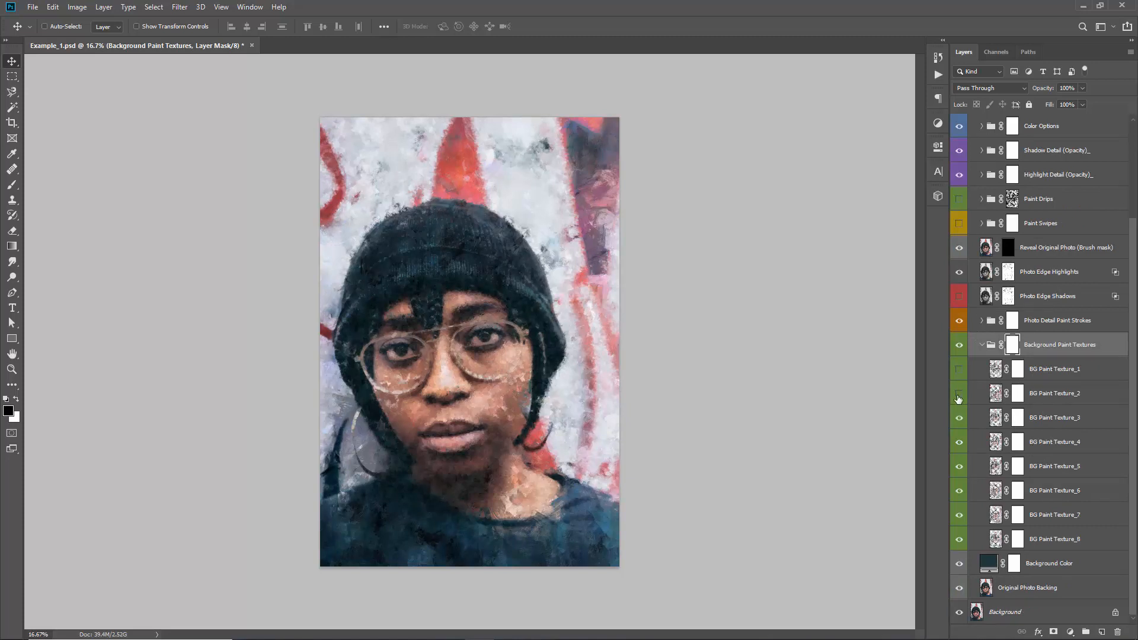
pyautogui.click(959, 394)
pyautogui.click(959, 419)
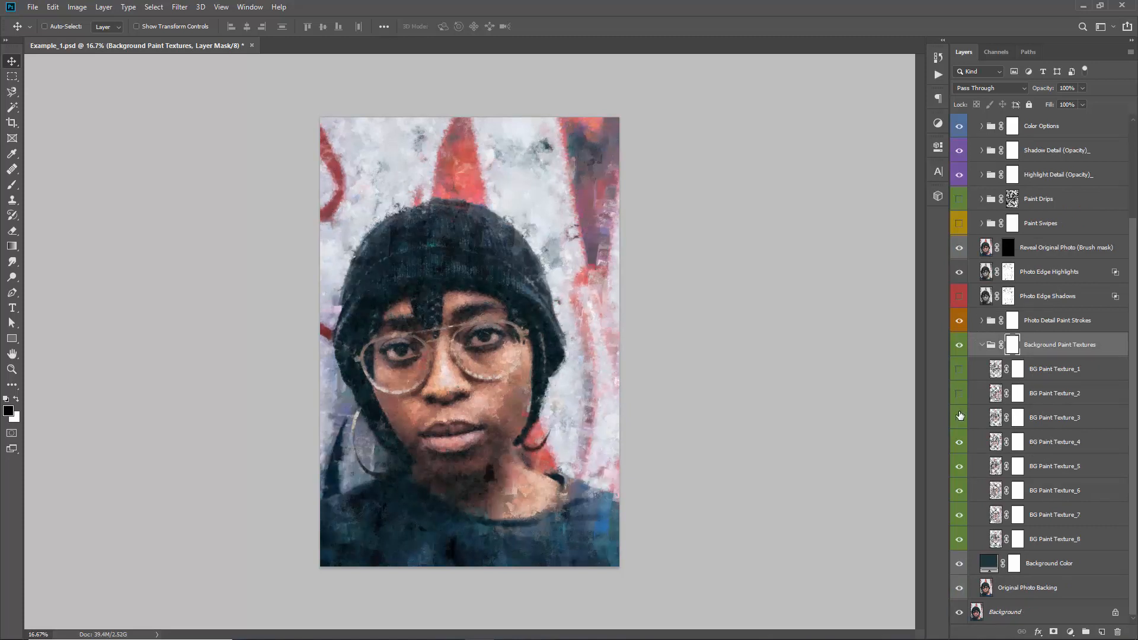
pyautogui.click(960, 442)
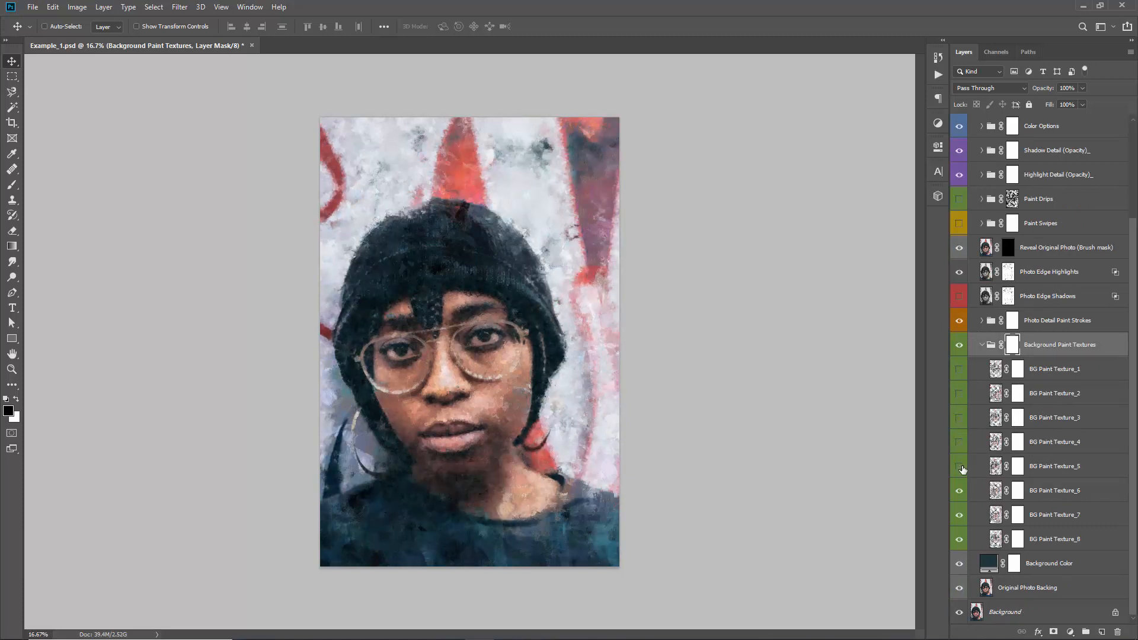
pyautogui.click(959, 369)
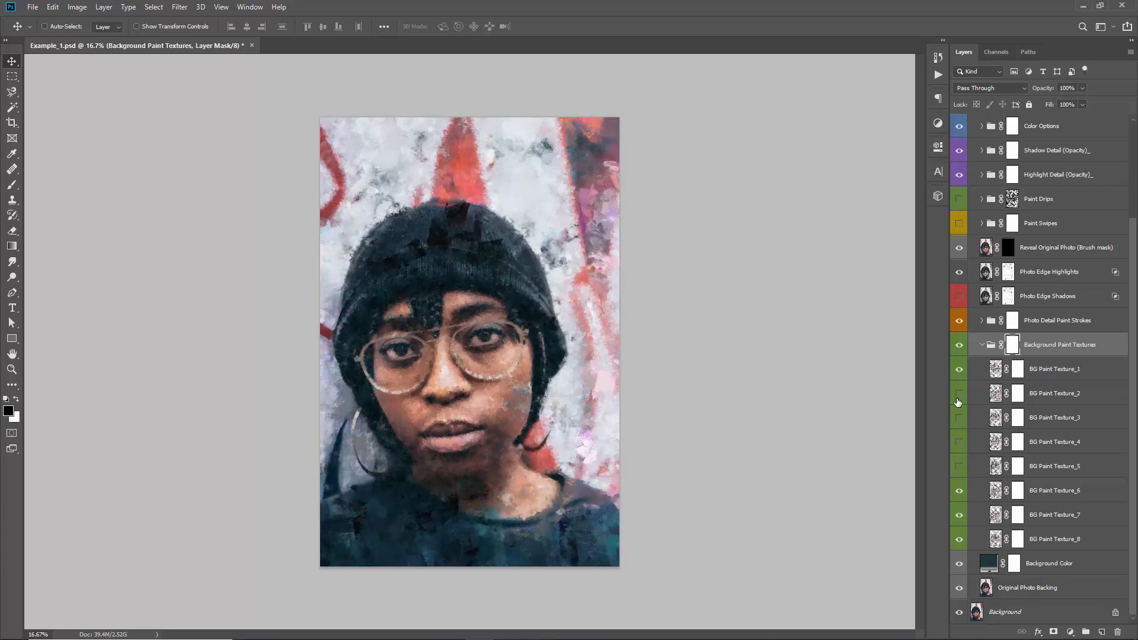
pyautogui.click(959, 419)
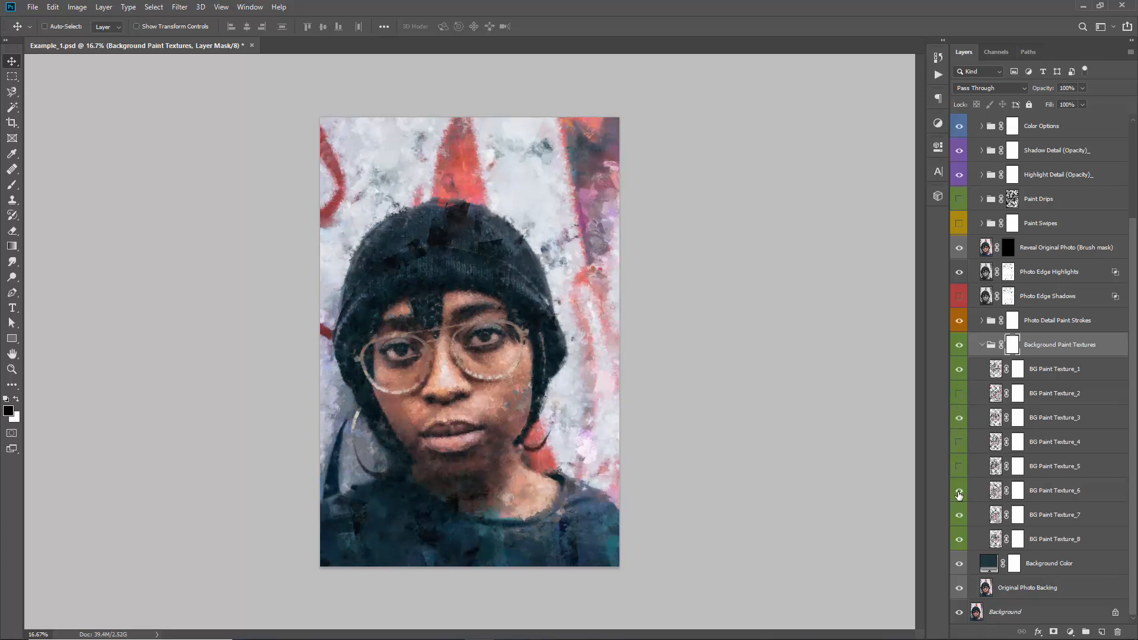
pyautogui.click(959, 467)
pyautogui.click(959, 442)
pyautogui.click(958, 394)
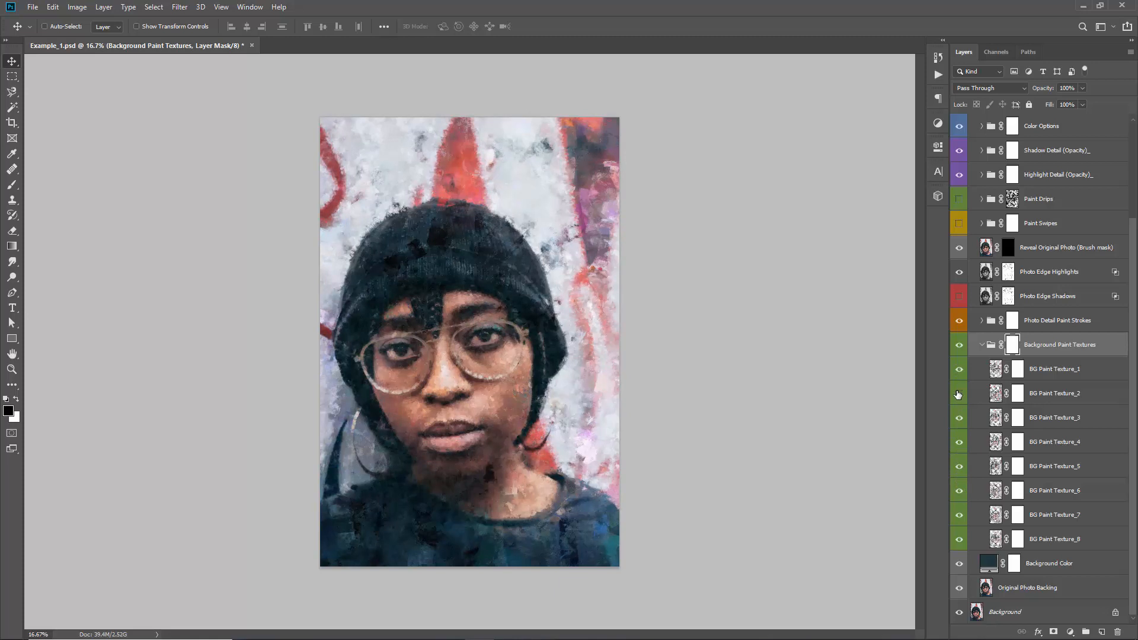
pyautogui.click(981, 347)
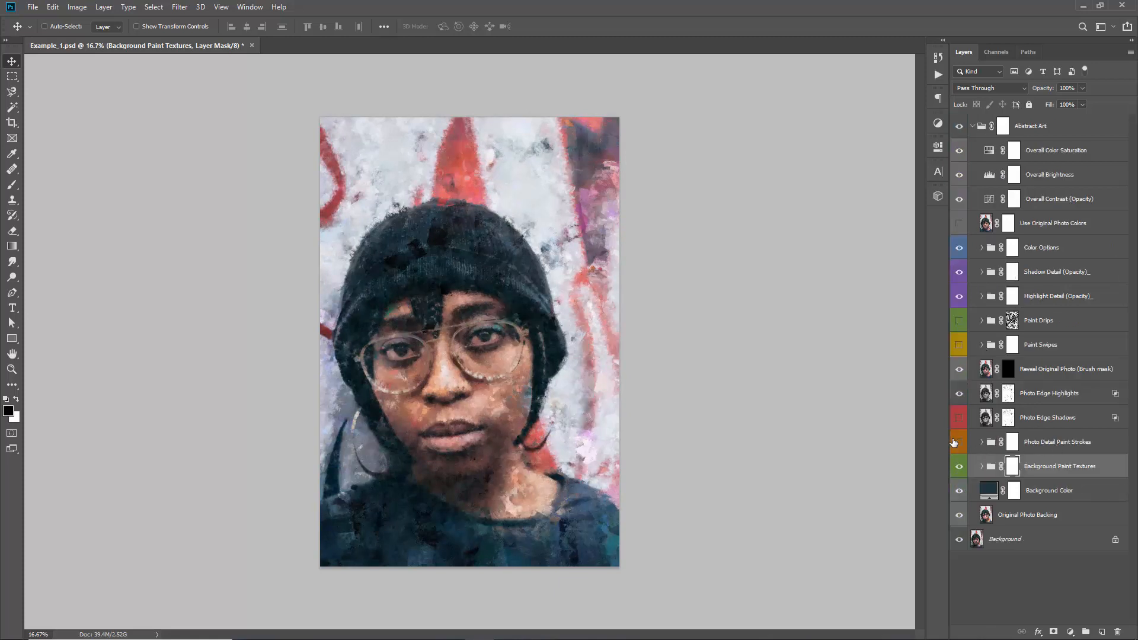
# Hide every layer and group above Background Paint Textures inside Abstract Art, and expand the Background Paint Textures group
pyautogui.moveTo(960, 396); pyautogui.dragTo(953, 159)
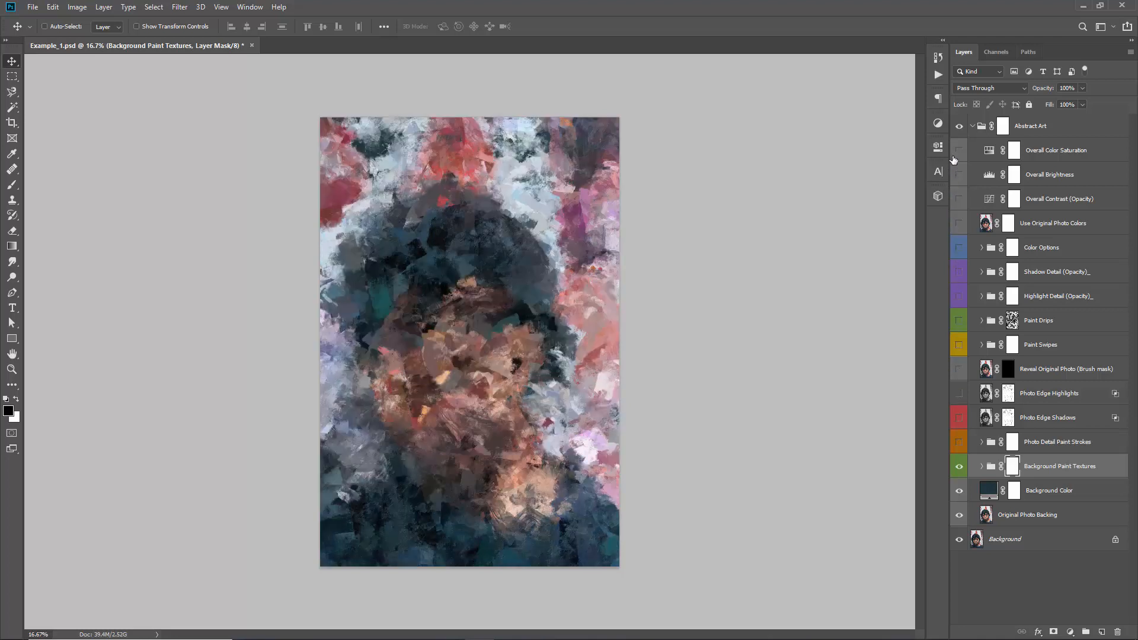
pyautogui.click(983, 465)
pyautogui.scroll(-3, 988, 412)
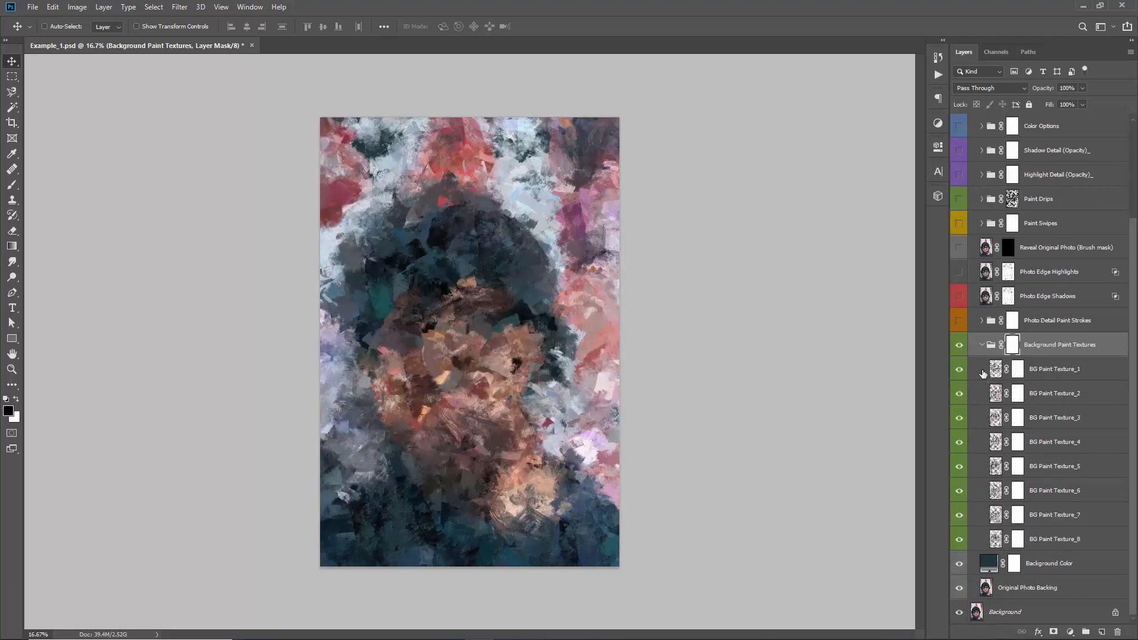
# Compare the isolated background with BG Paint Texture_1 to BG Paint Texture_4 hidden and restored, and collapse the group with all textures shown
pyautogui.click(960, 369)
pyautogui.click(958, 395)
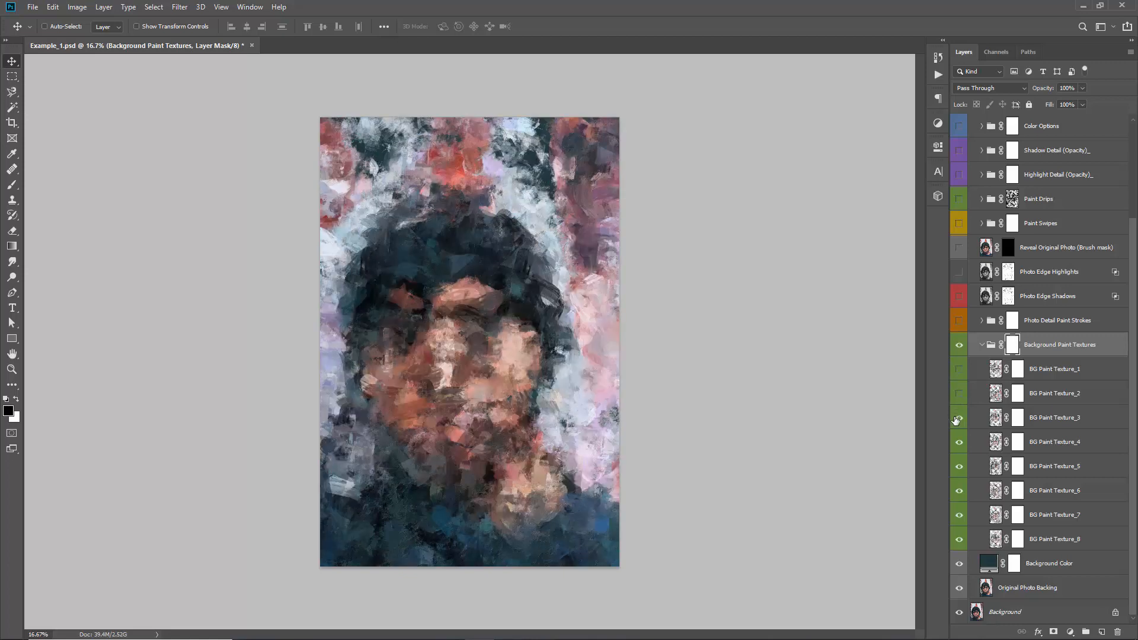
pyautogui.click(959, 444)
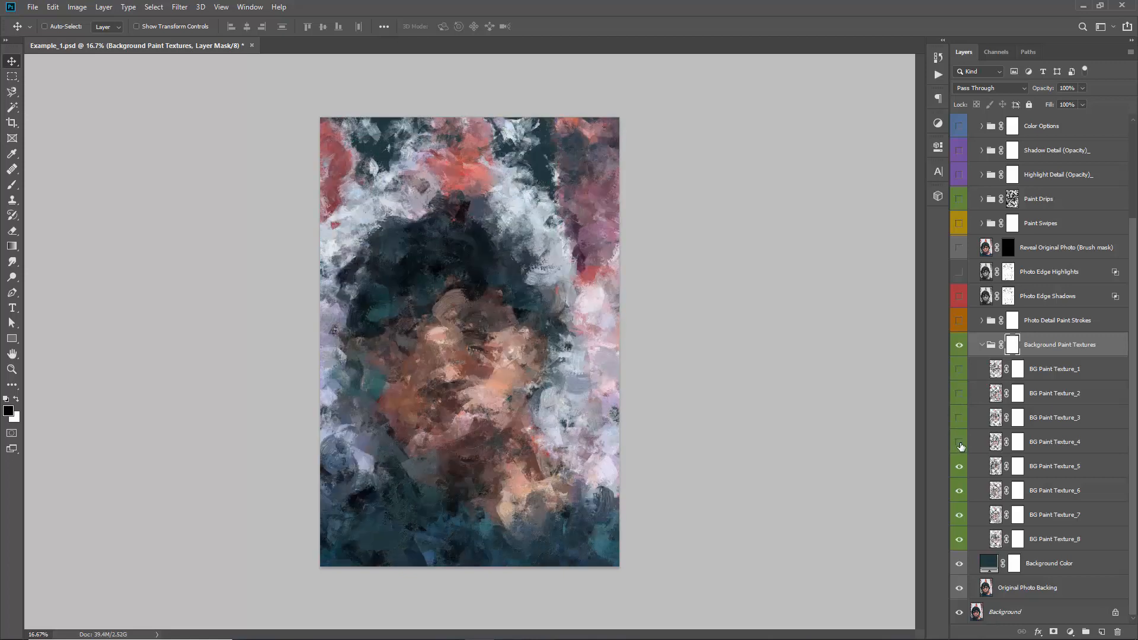
pyautogui.click(960, 370)
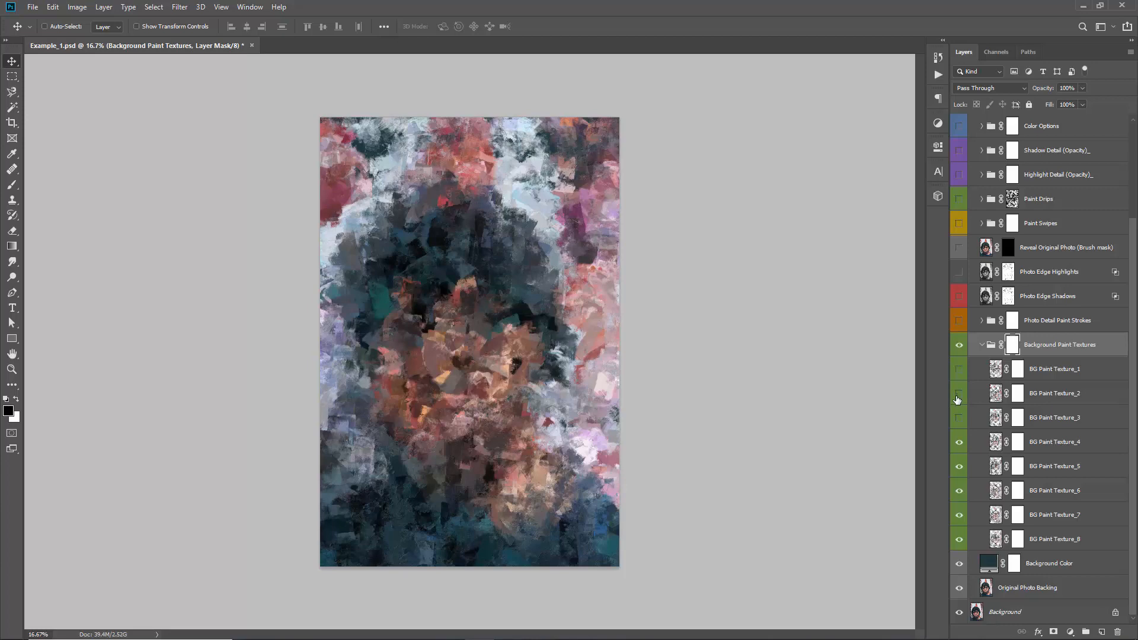
pyautogui.click(959, 395)
pyautogui.click(959, 394)
pyautogui.click(959, 418)
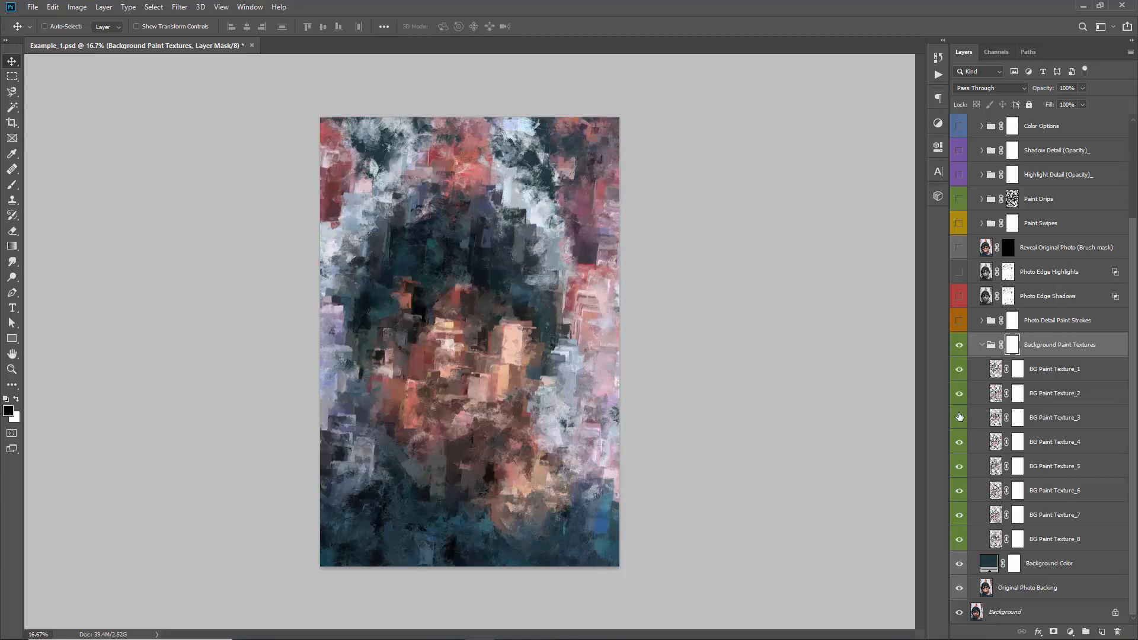
pyautogui.click(982, 345)
# Make the Photo Detail Paint Strokes group visible and expand it to show its stroke layers
pyautogui.click(1031, 443)
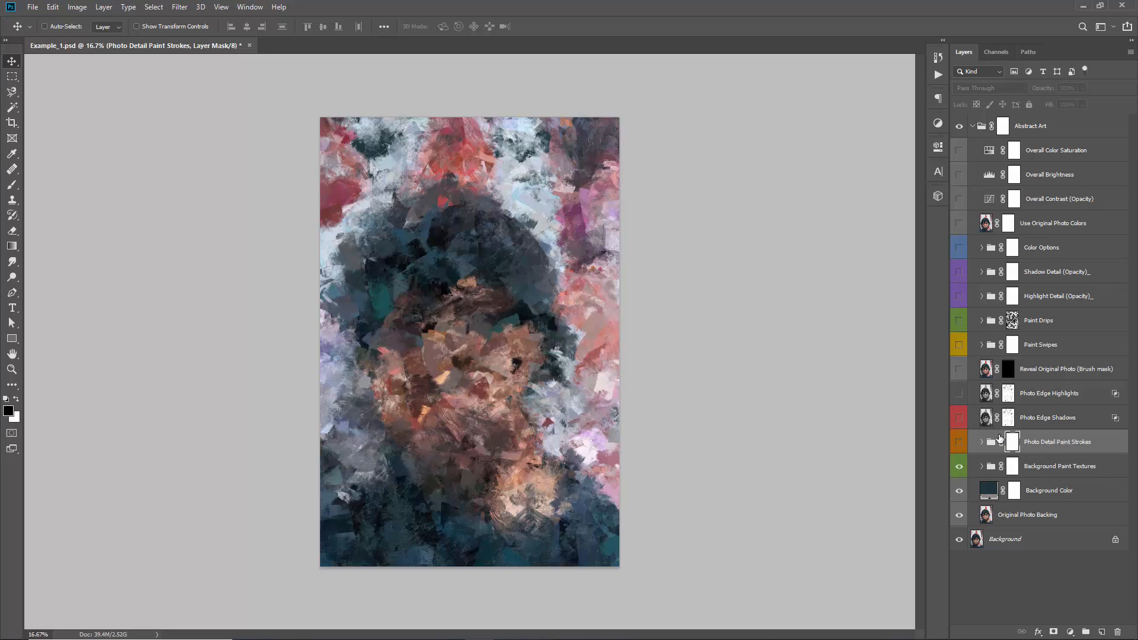
pyautogui.click(960, 443)
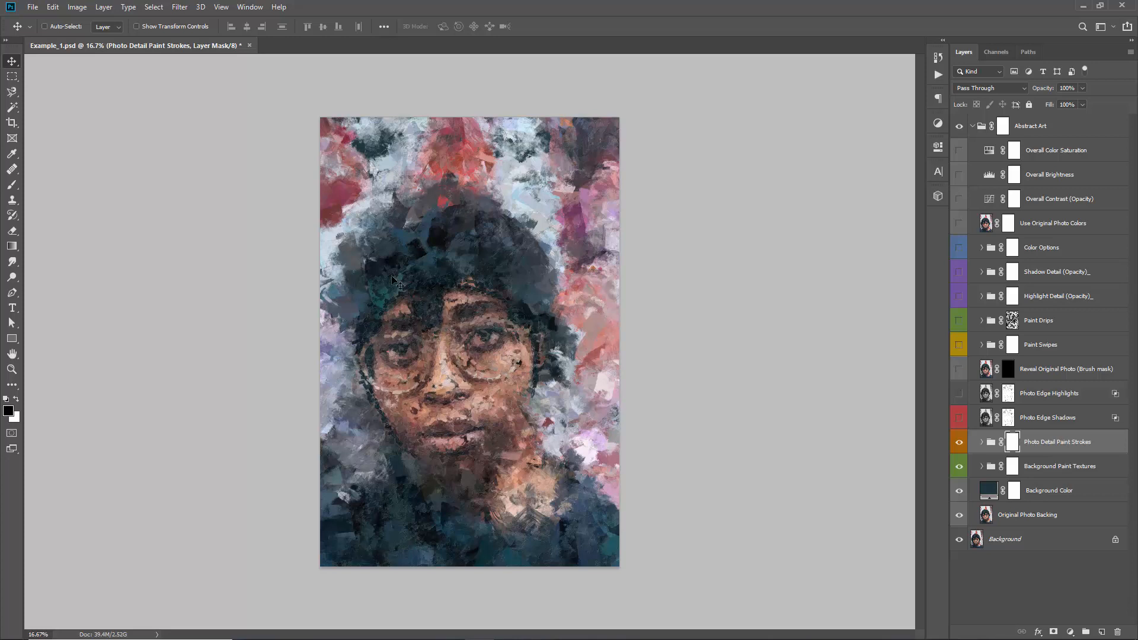
pyautogui.click(1028, 442)
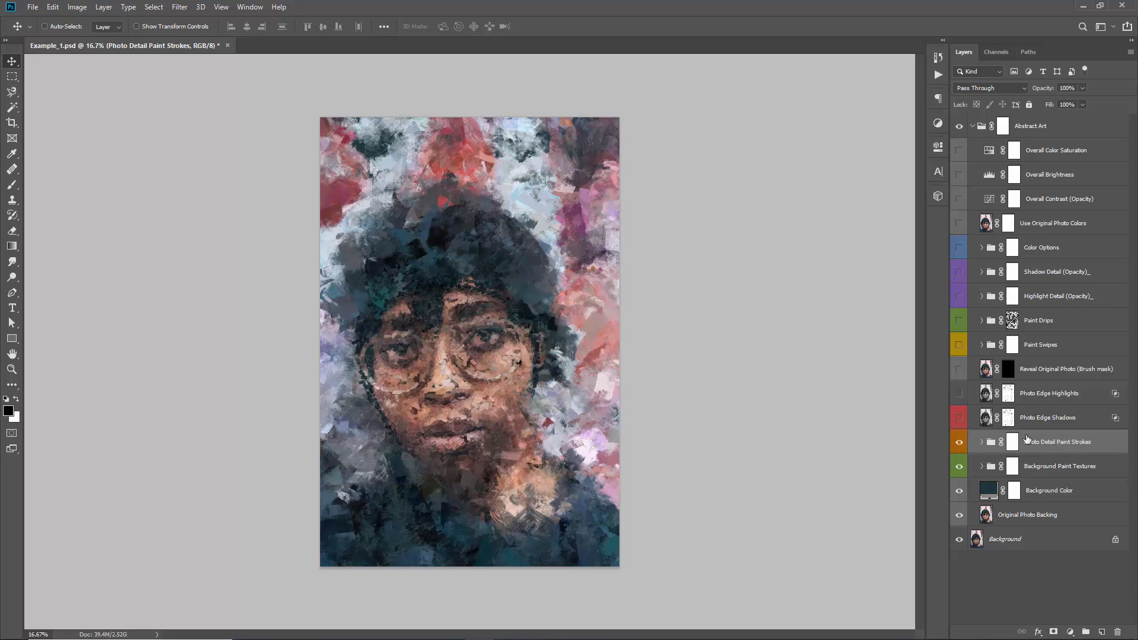
pyautogui.click(982, 443)
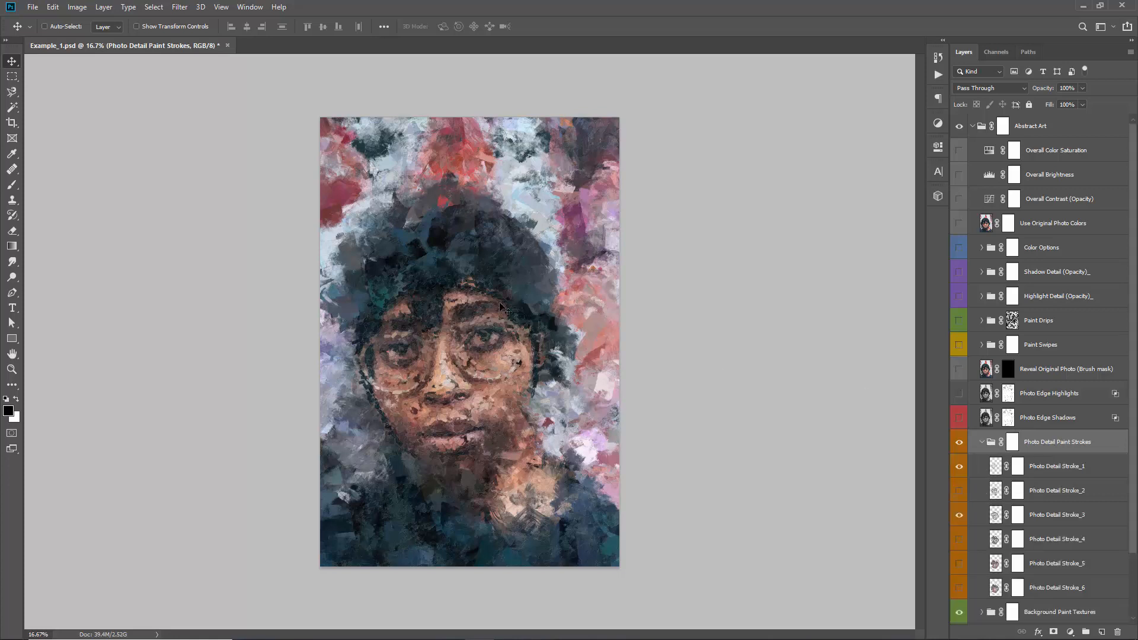
pyautogui.scroll(-3, 1006, 368)
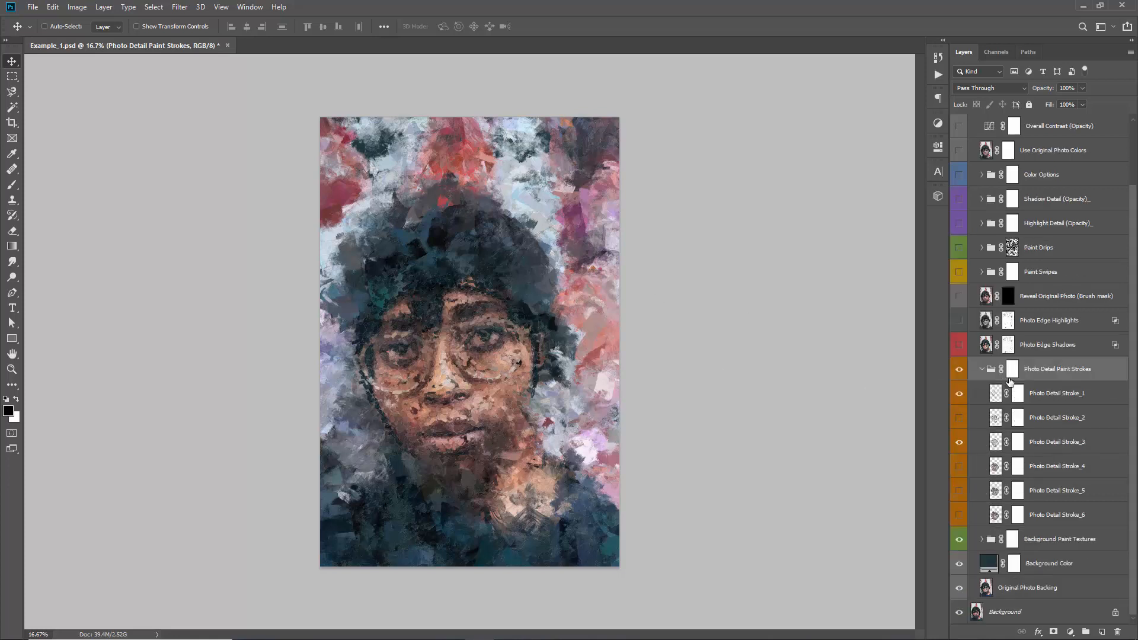
# Show Photo Detail Stroke_2, Stroke_4, Stroke_5 and Stroke_6 so all six detail stroke layers are switched on
pyautogui.click(1060, 403)
pyautogui.click(1053, 516)
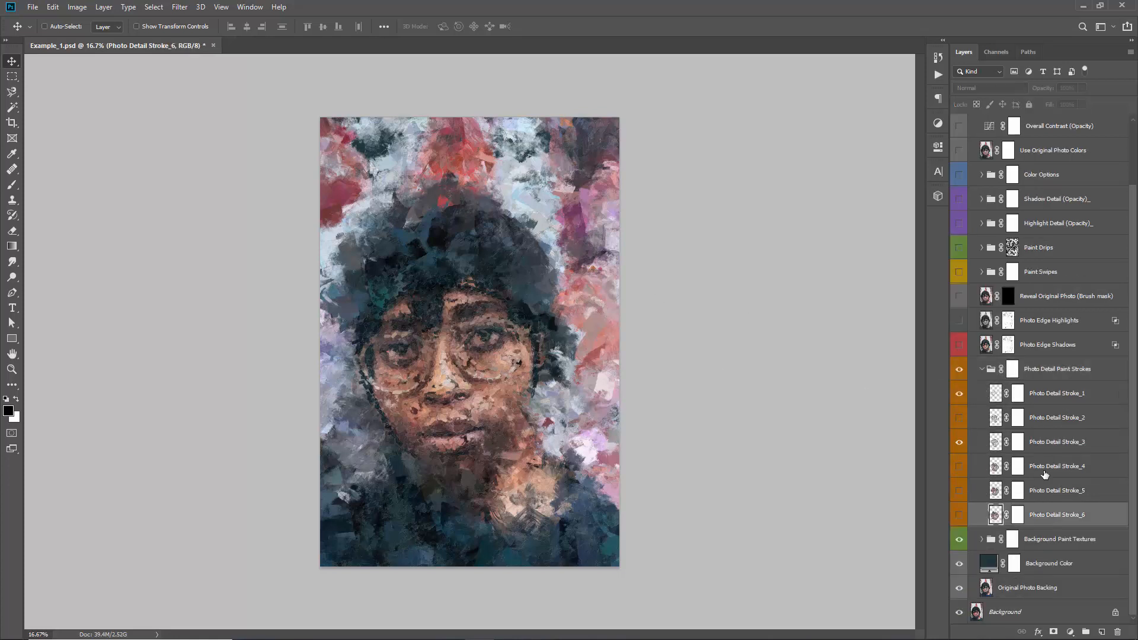
pyautogui.click(1033, 402)
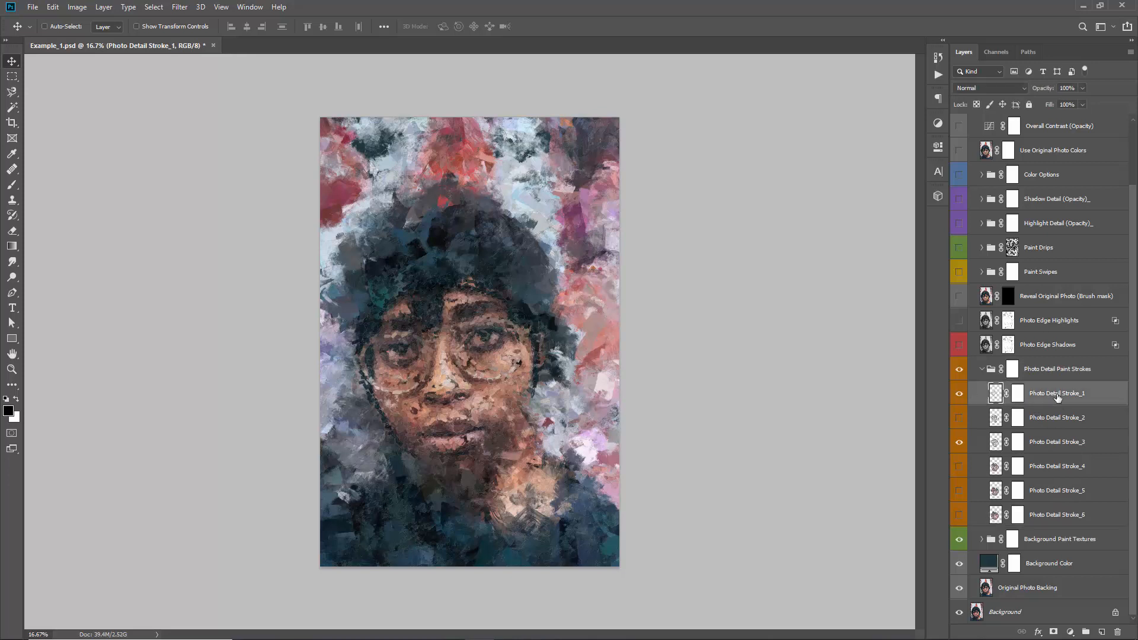
pyautogui.click(1047, 444)
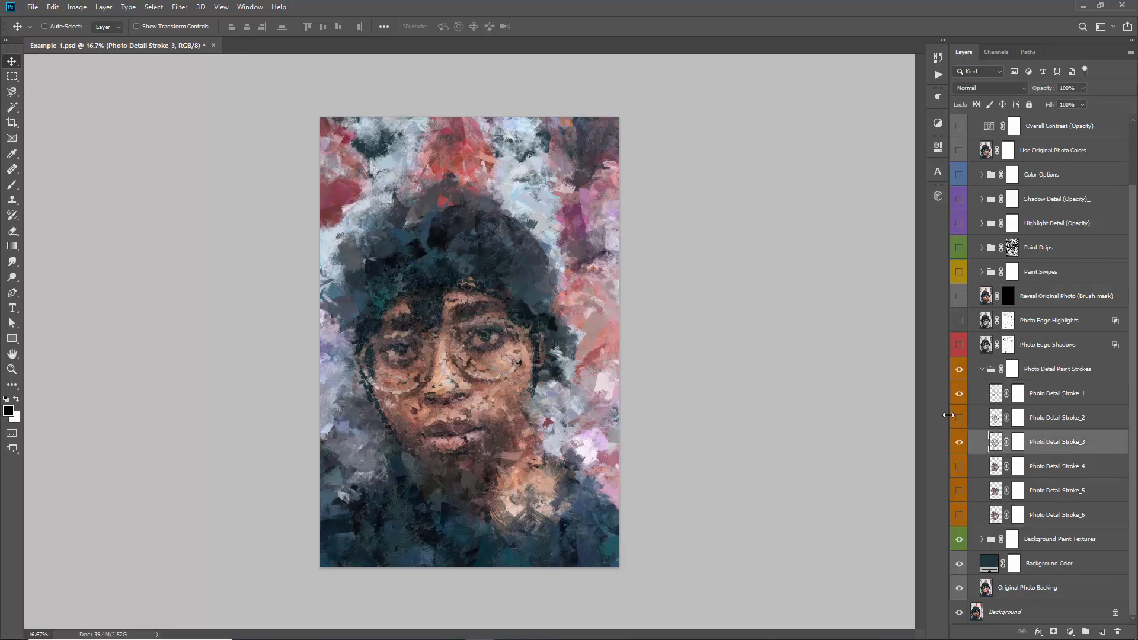
pyautogui.moveTo(959, 422); pyautogui.dragTo(962, 516)
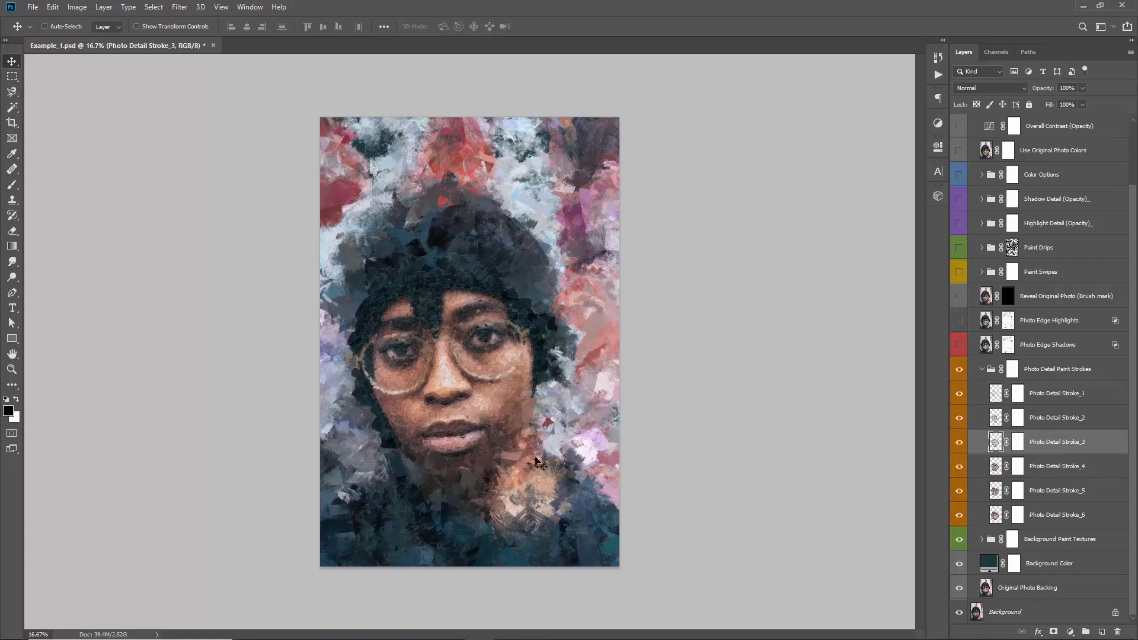
# Hide Photo Detail Stroke_2, Stroke_4 and Stroke_5, and compare the portrait with Stroke_3 and Stroke_6 switched off and on
pyautogui.click(959, 419)
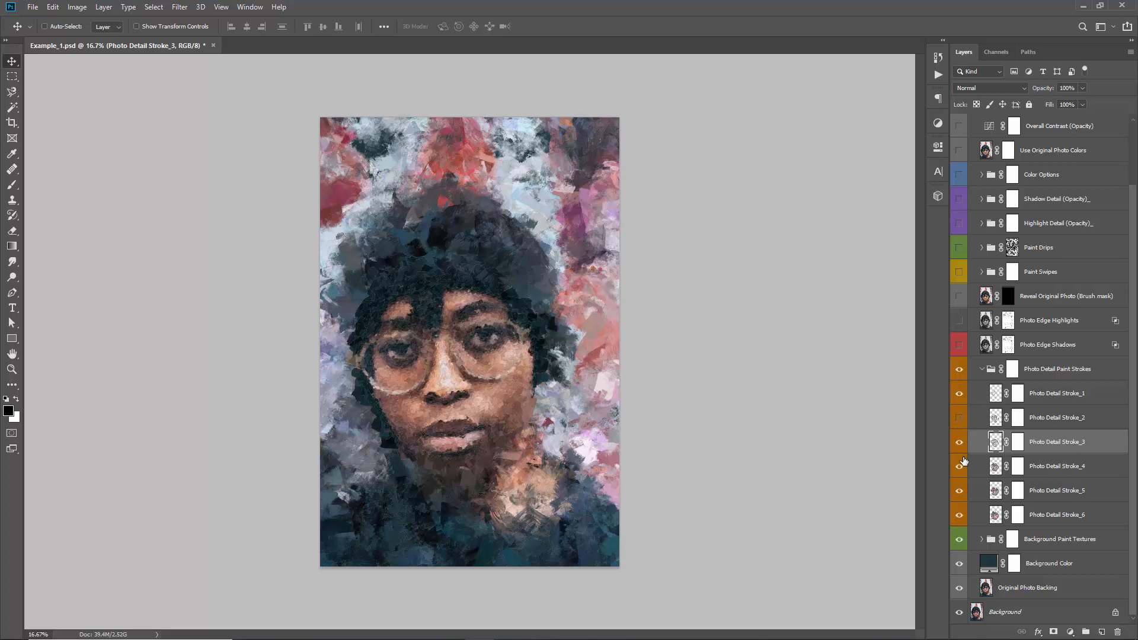
pyautogui.click(970, 491)
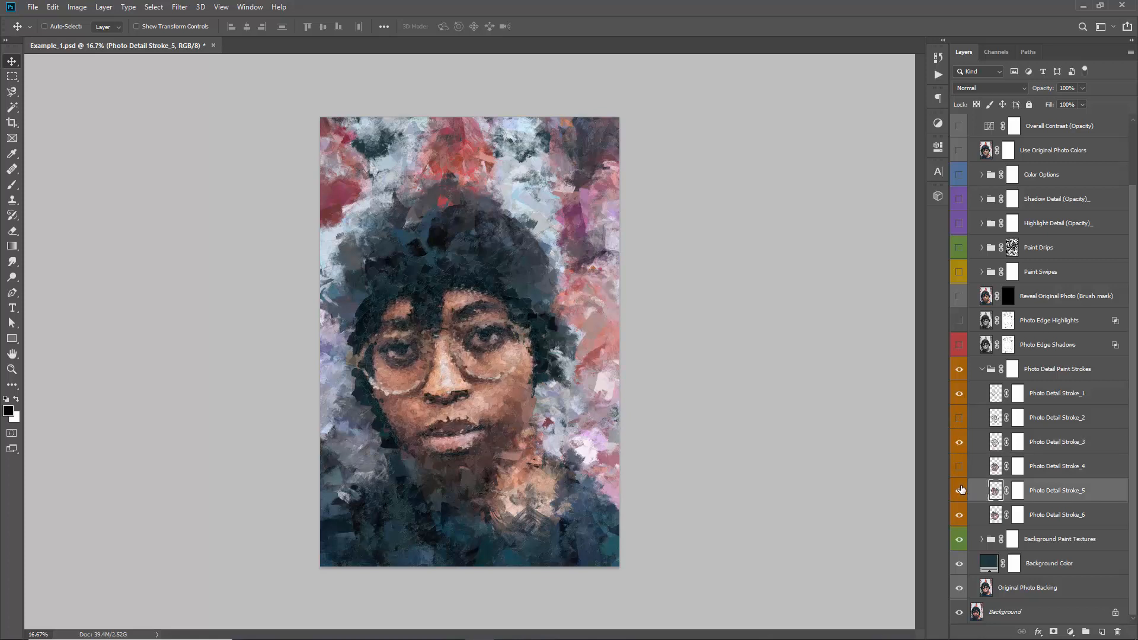
pyautogui.click(960, 490)
pyautogui.click(961, 442)
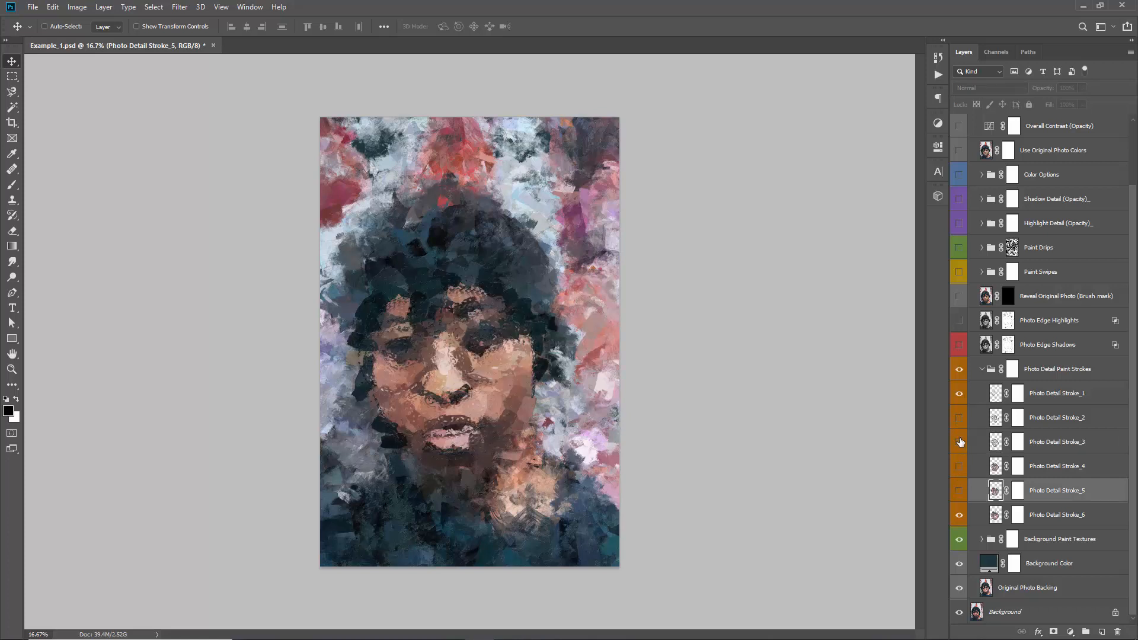
pyautogui.click(958, 446)
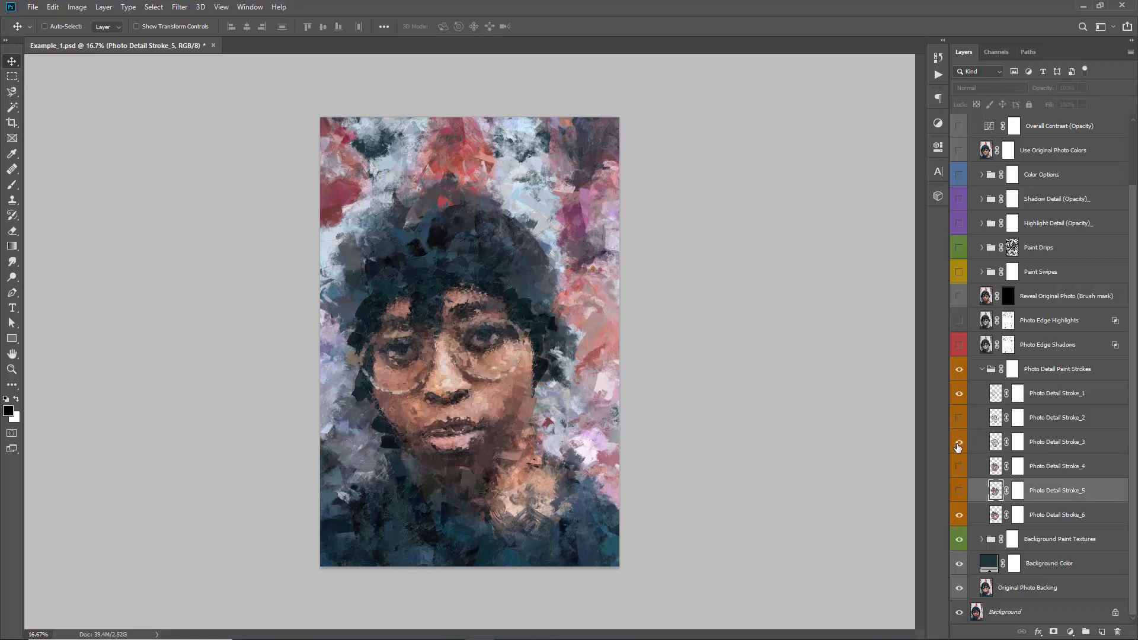
pyautogui.click(960, 515)
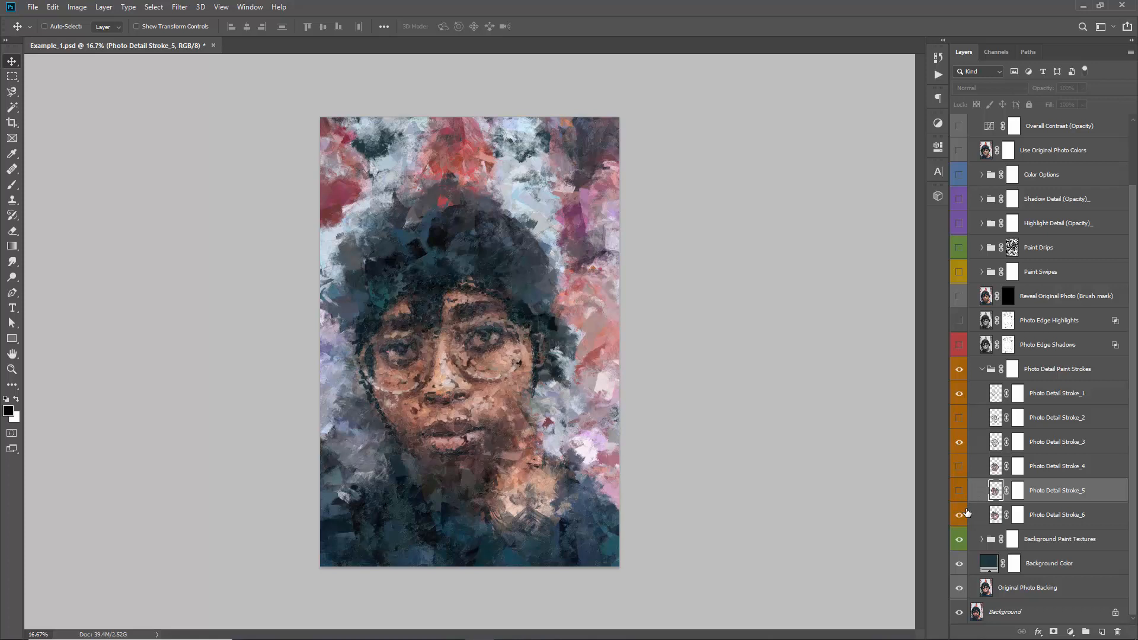
# Try Photo Detail Stroke_5 and Stroke_4 again, leave only Stroke_1 and Stroke_3 visible, and collapse the Photo Detail Paint Strokes group
pyautogui.click(956, 491)
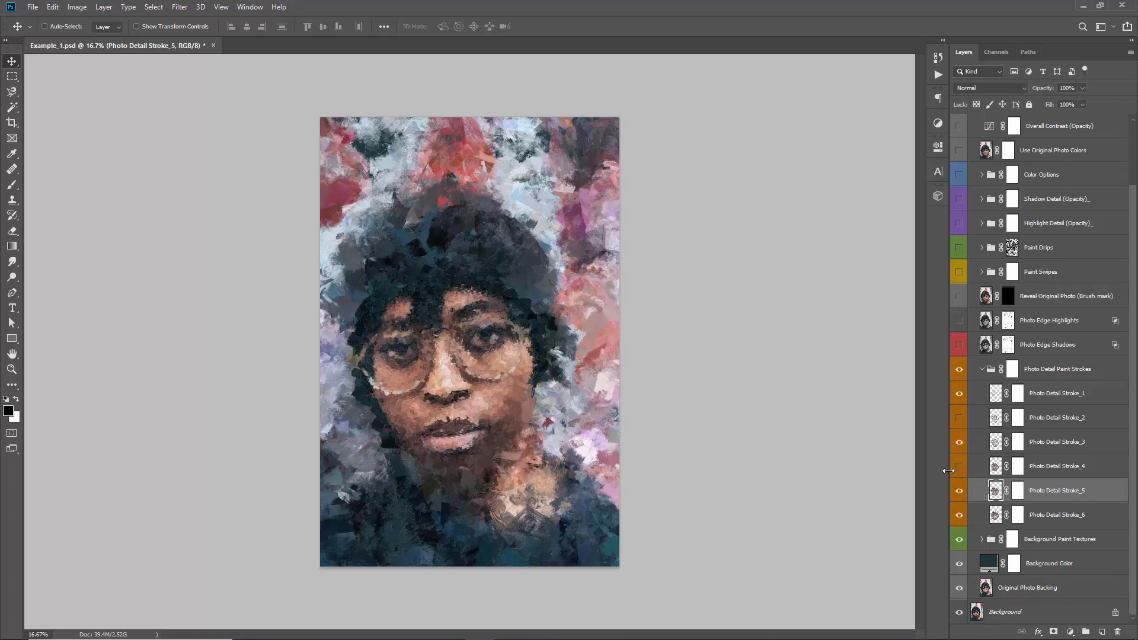
pyautogui.click(957, 467)
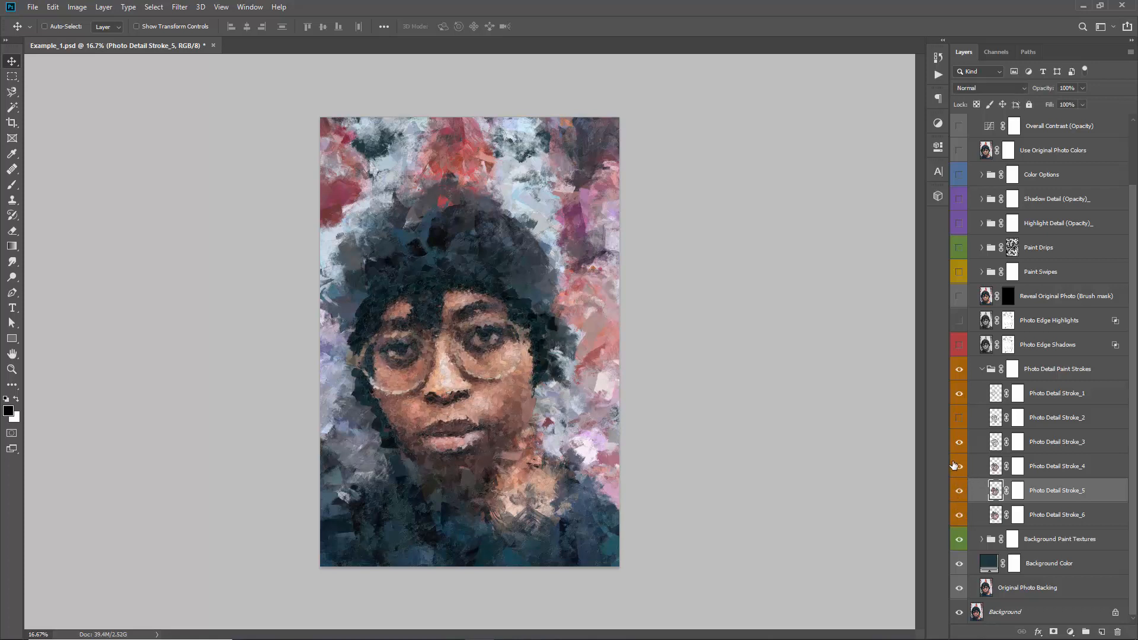
pyautogui.click(954, 466)
pyautogui.click(961, 491)
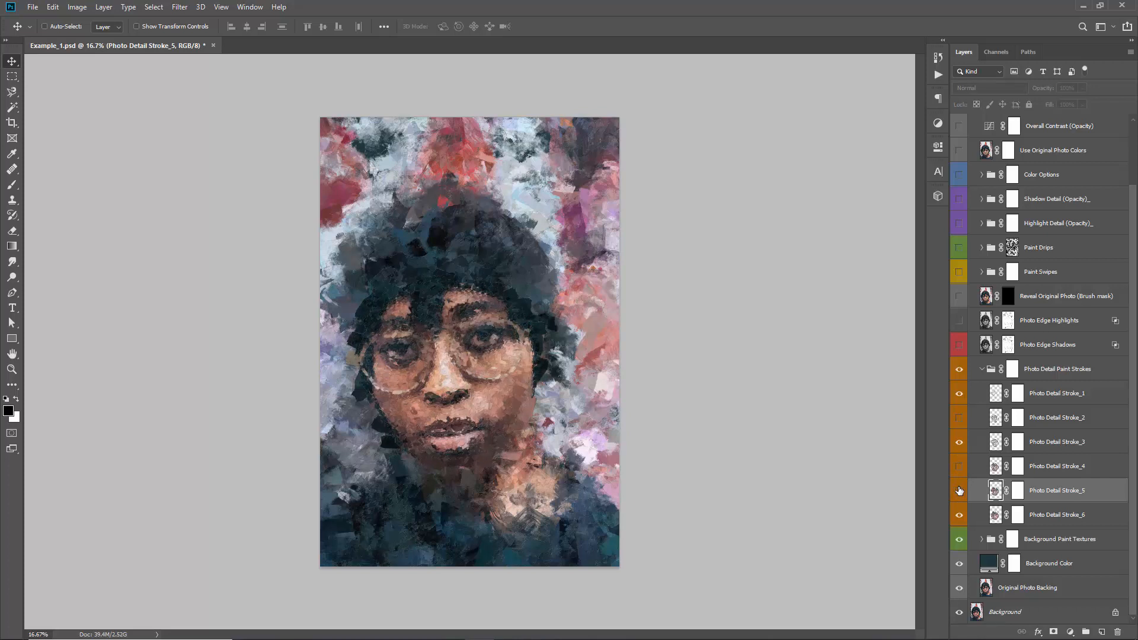
pyautogui.click(961, 515)
pyautogui.click(982, 369)
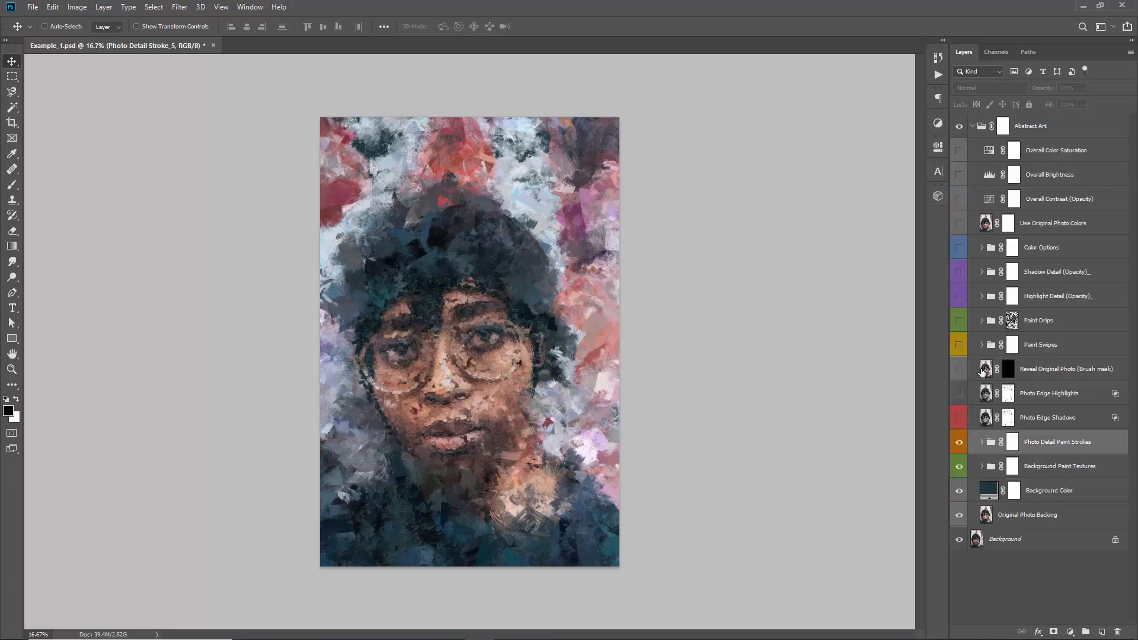
# Switch the Photo Edge Shadows layer on and off to compare its effect, and leave it visible
pyautogui.click(1050, 443)
pyautogui.click(1035, 422)
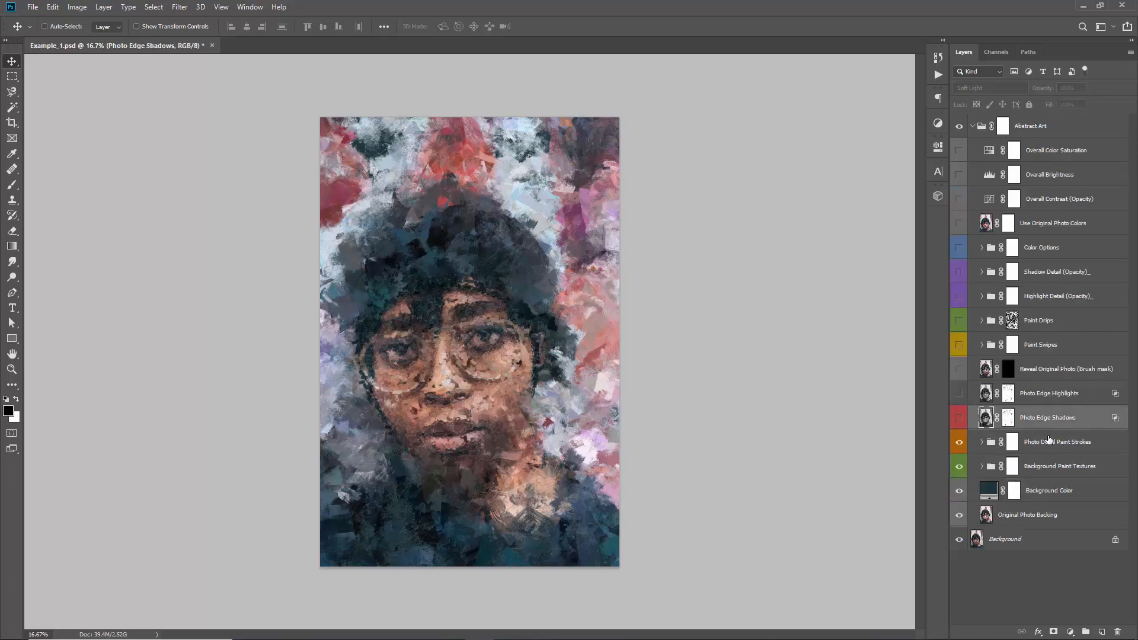
pyautogui.click(960, 426)
pyautogui.click(960, 424)
pyautogui.click(959, 425)
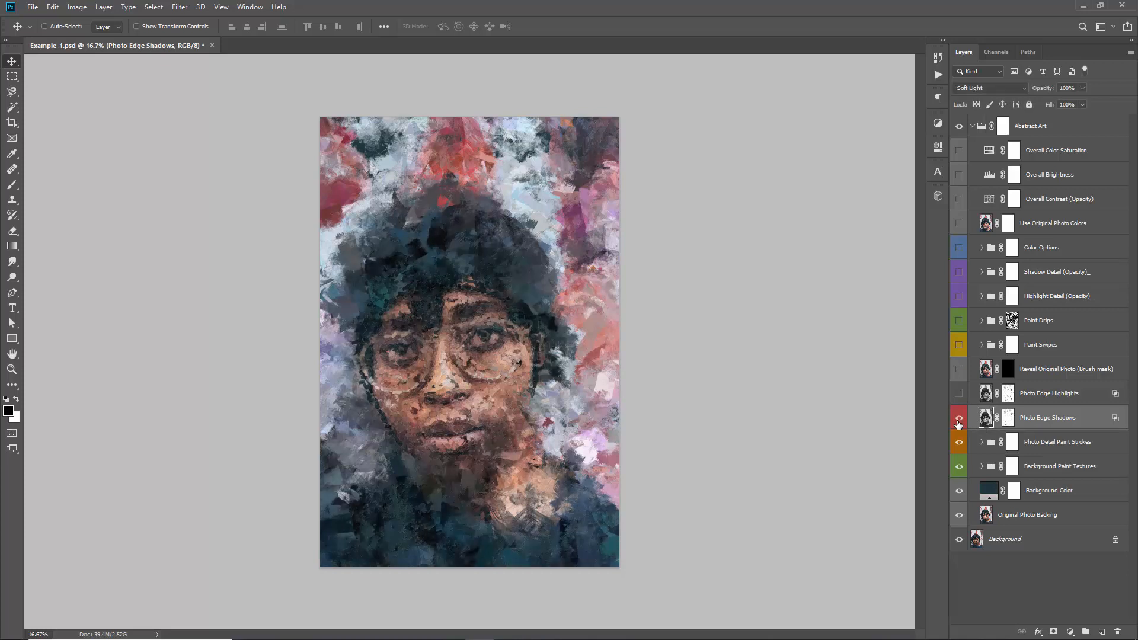
pyautogui.click(959, 424)
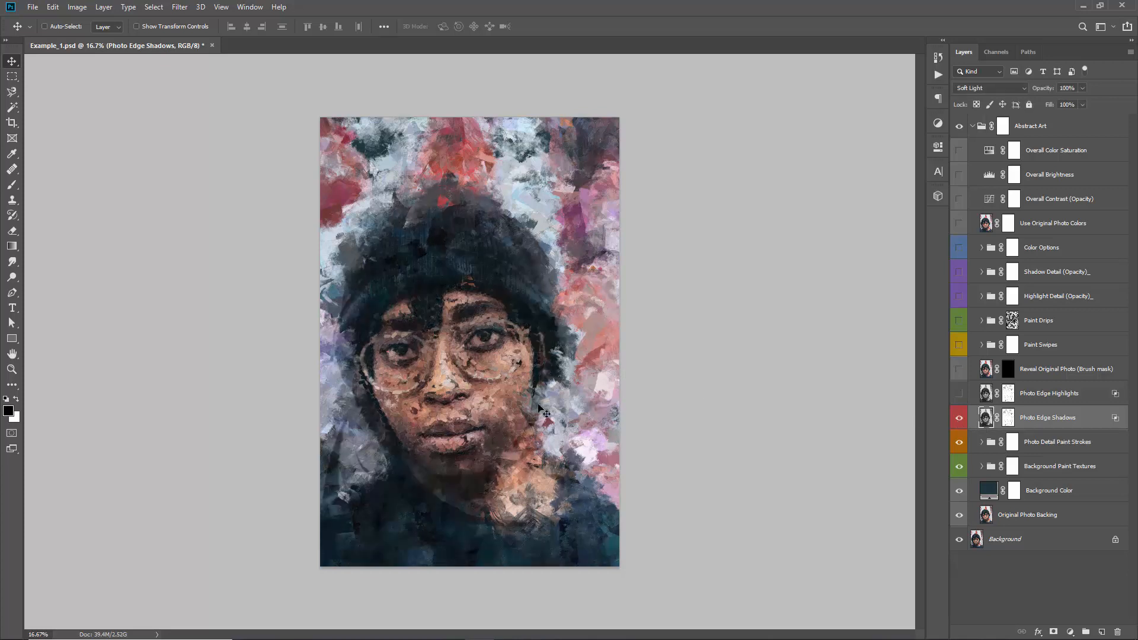
# Toggle the Photo Edge Highlights layer to compare its effect on the portrait, and leave it visible
pyautogui.click(1044, 395)
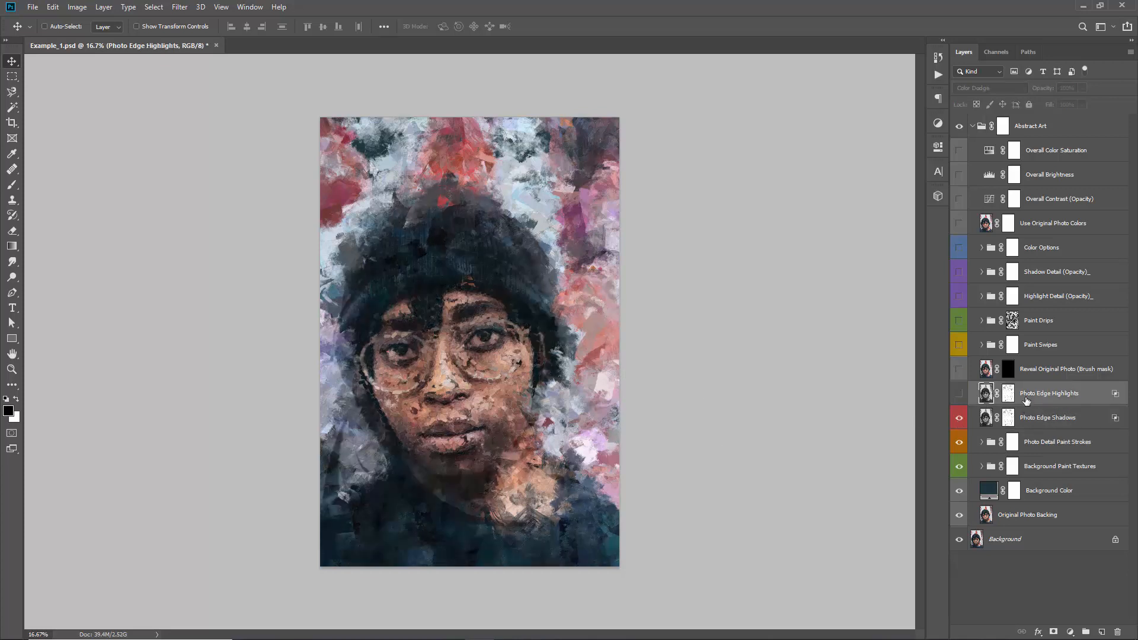
pyautogui.click(959, 394)
pyautogui.click(960, 395)
pyautogui.click(959, 395)
pyautogui.click(959, 394)
pyautogui.click(960, 395)
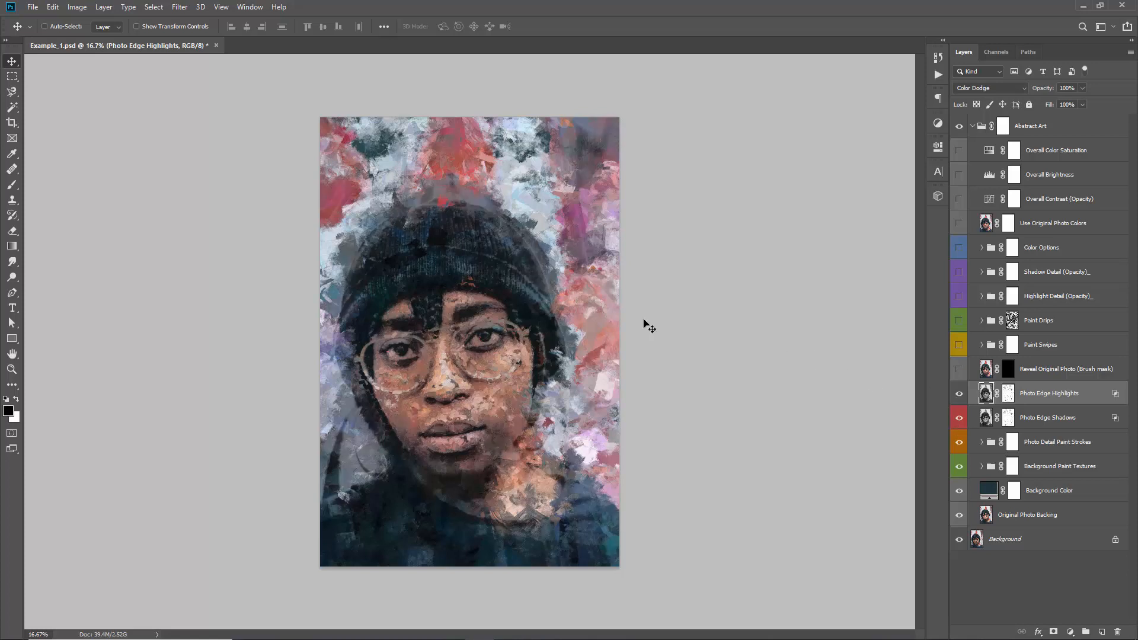
# Hide the Photo Edge Highlights layer and toggle Photo Edge Shadows to compare its effect, leaving the shadows visible
pyautogui.click(1047, 431)
pyautogui.click(1039, 399)
pyautogui.click(958, 394)
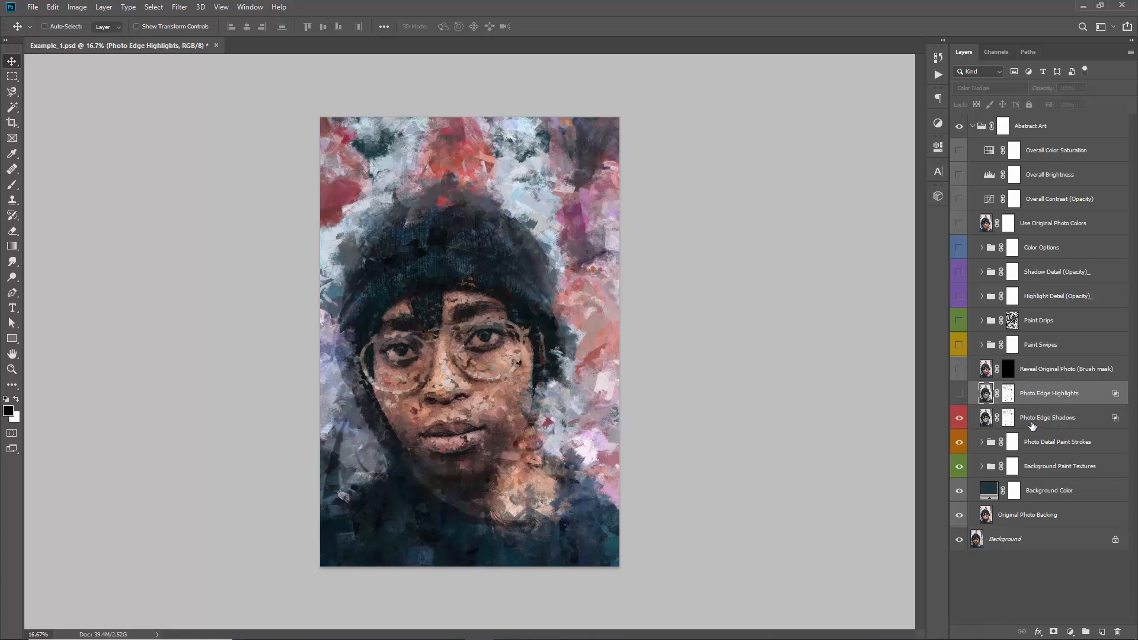
pyautogui.click(1065, 425)
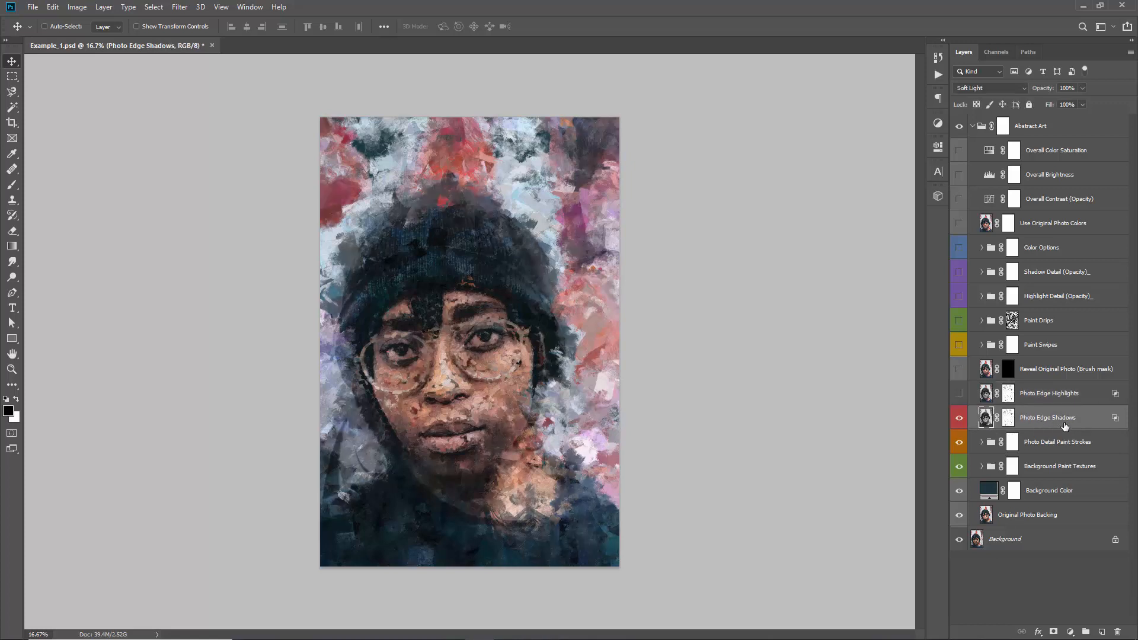
pyautogui.click(961, 424)
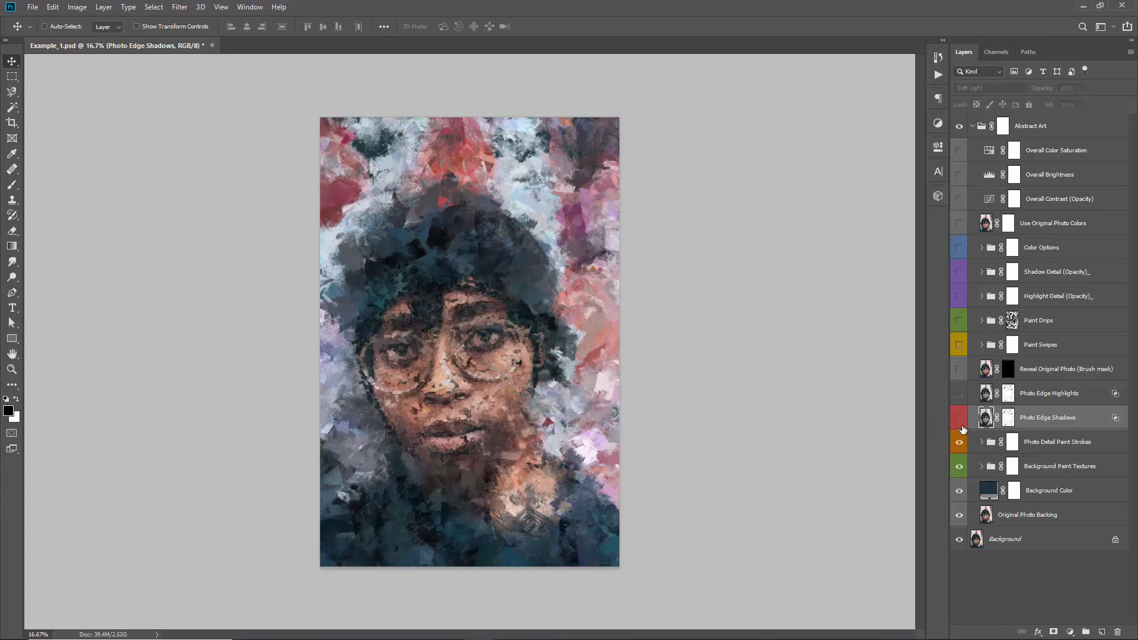
pyautogui.click(961, 425)
pyautogui.click(962, 426)
pyautogui.click(962, 425)
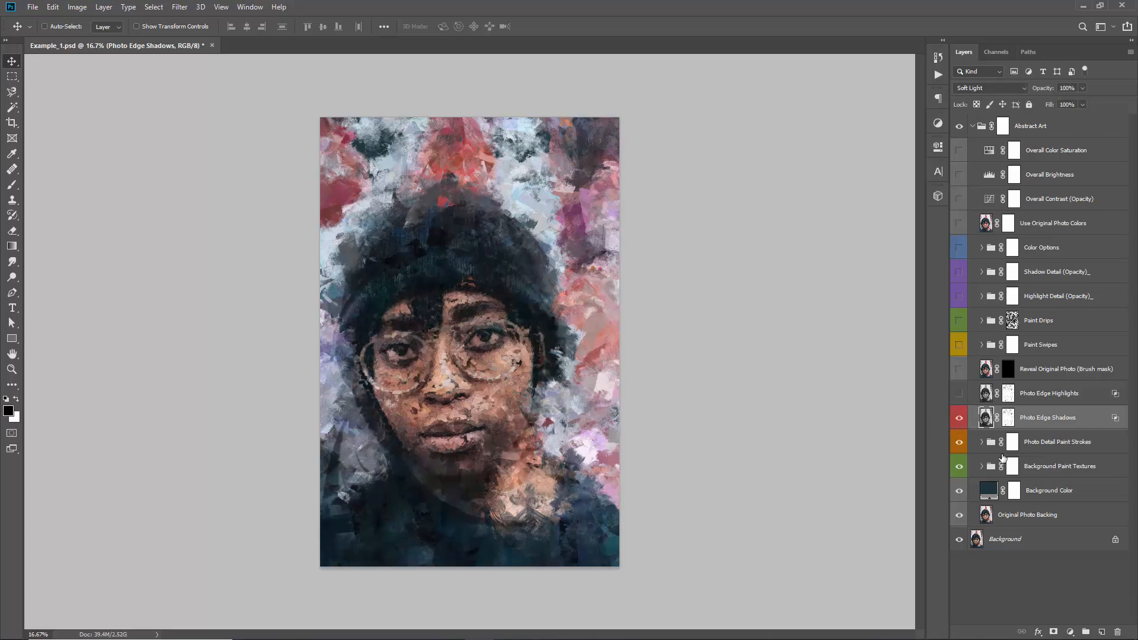
# Paint black with a 600 px brush on the Photo Edge Shadows layer mask to hide the shadow detail across the shoulders and clothing
pyautogui.click(1009, 418)
pyautogui.press('b')
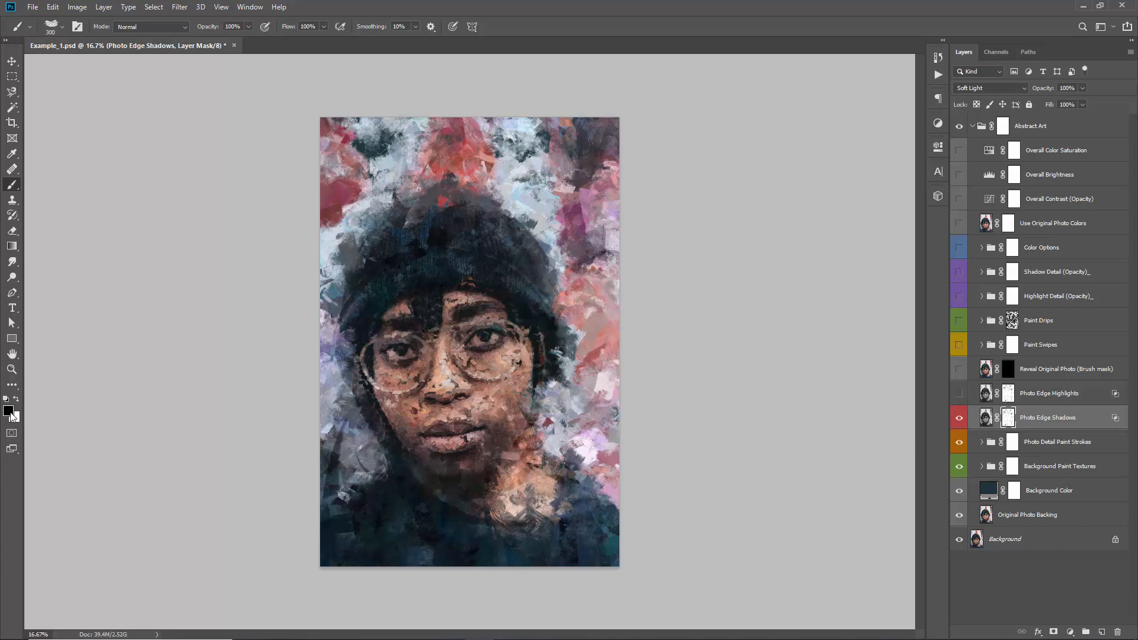
pyautogui.press(']')
pyautogui.press(']')
pyautogui.press('[')
pyautogui.press('[')
pyautogui.press(']')
pyautogui.press(']')
pyautogui.moveTo(343, 418)
pyautogui.mouseDown()
pyautogui.moveTo(320, 525)
pyautogui.moveTo(344, 465)
pyautogui.moveTo(394, 418)
pyautogui.moveTo(394, 487)
pyautogui.moveTo(502, 501)
pyautogui.moveTo(487, 529)
pyautogui.moveTo(499, 576)
pyautogui.moveTo(611, 531)
pyautogui.mouseUp()
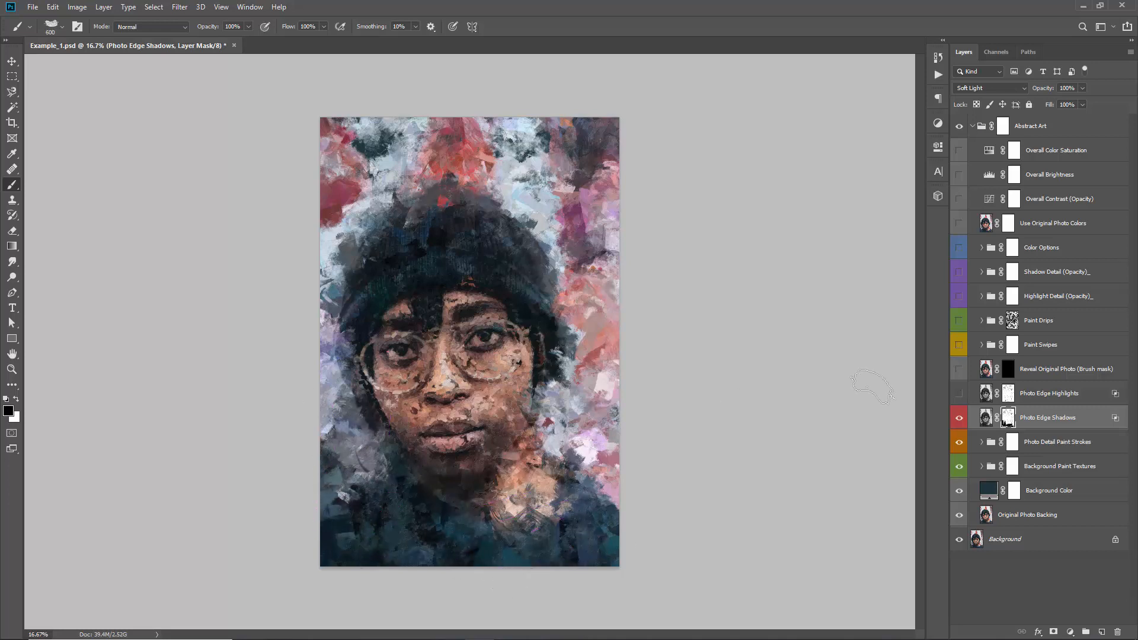
# Disable and re-enable the Photo Edge Shadows layer mask several times to compare the portrait with and without the masking
pyautogui.keyDown('shift'); pyautogui.click(1009, 420); pyautogui.keyUp('shift')
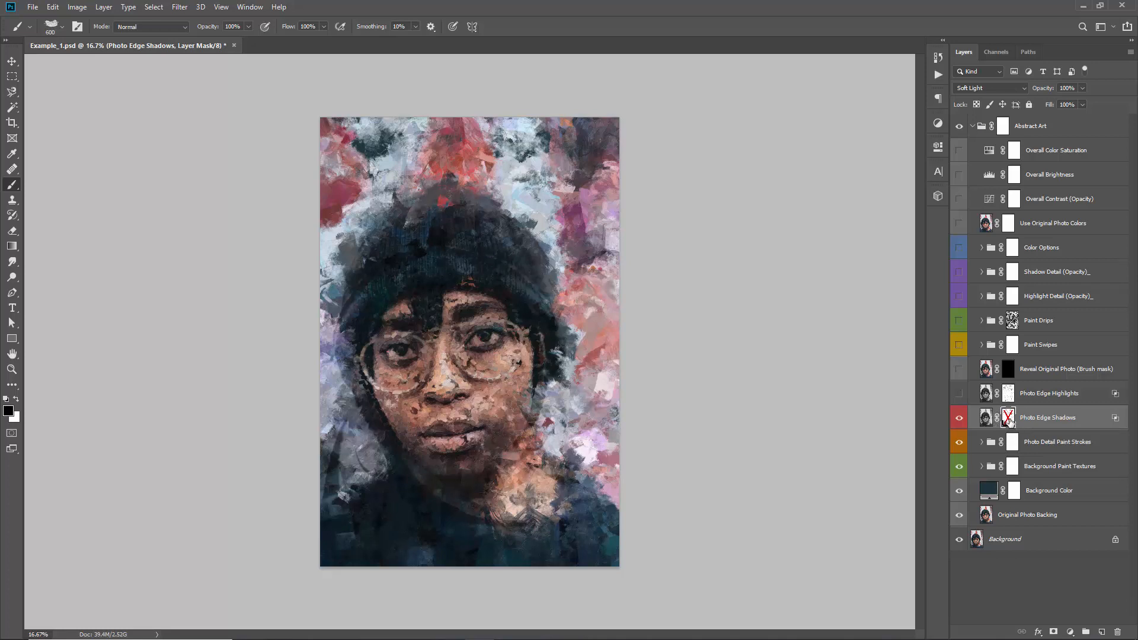
pyautogui.keyDown('shift'); pyautogui.click(1010, 421); pyautogui.keyUp('shift')
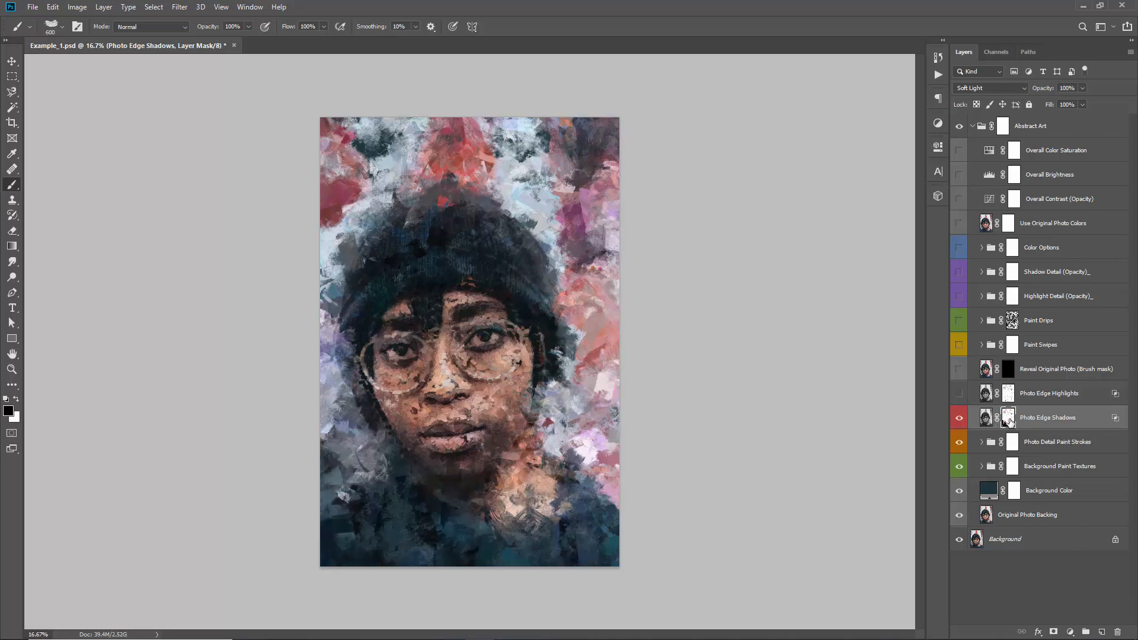
pyautogui.keyDown('shift'); pyautogui.click(1010, 421); pyautogui.keyUp('shift')
pyautogui.keyDown('shift'); pyautogui.click(1010, 421); pyautogui.keyUp('shift')
pyautogui.keyDown('shift'); pyautogui.click(1009, 421); pyautogui.keyUp('shift')
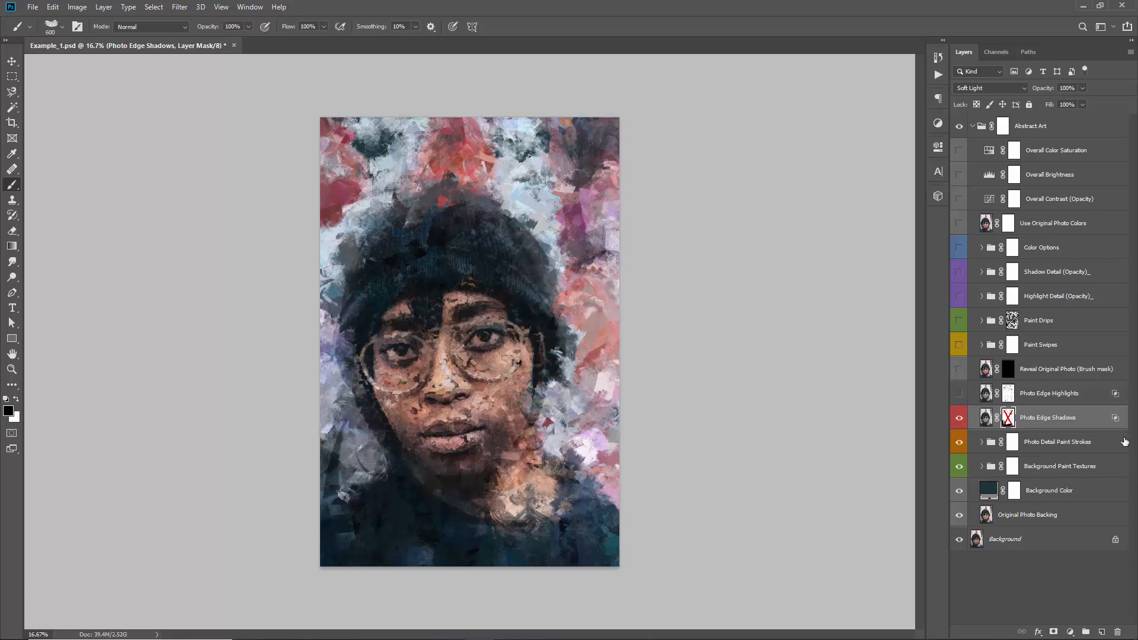
pyautogui.keyDown('shift'); pyautogui.click(1008, 419); pyautogui.keyUp('shift')
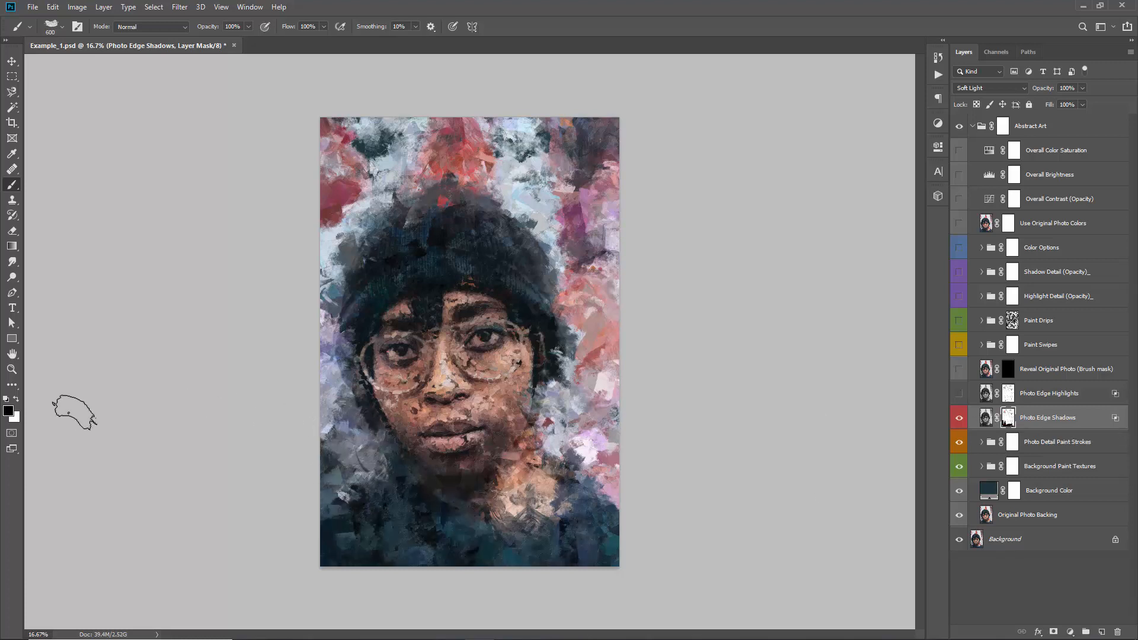
# Paint the Photo Edge Shadows mask white to restore shadows across the clothing, and black to hide them around the lower-left shoulder
pyautogui.click(17, 401)
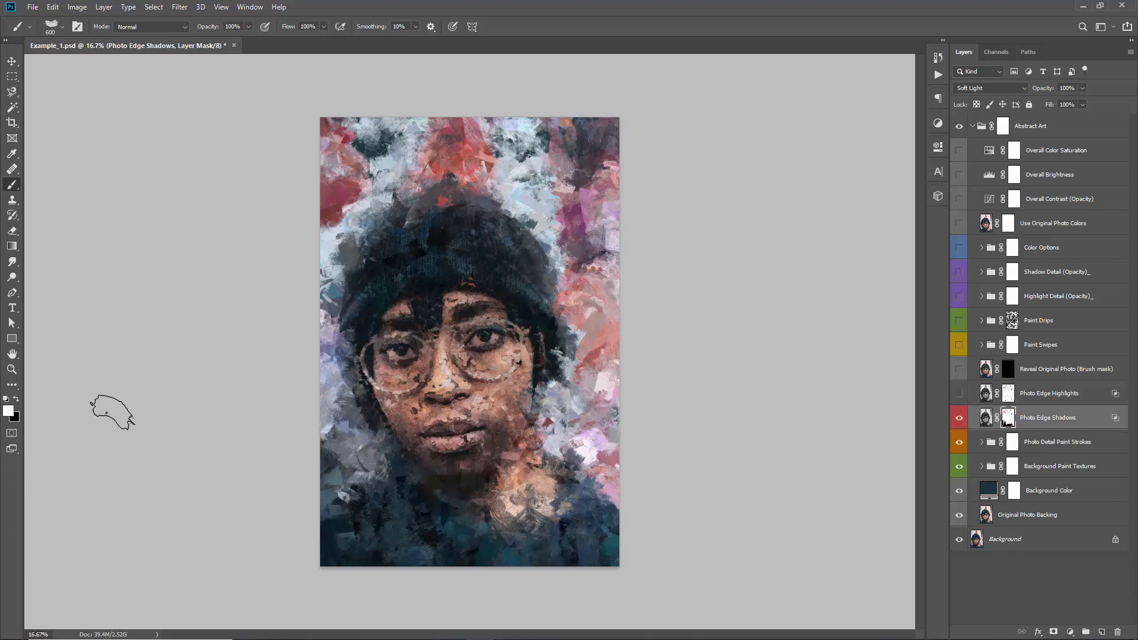
pyautogui.press('x')
pyautogui.press('x')
pyautogui.press('x')
pyautogui.press('x')
pyautogui.moveTo(340, 445)
pyautogui.mouseDown()
pyautogui.moveTo(344, 421)
pyautogui.moveTo(342, 507)
pyautogui.moveTo(505, 534)
pyautogui.mouseUp()
pyautogui.press('x')
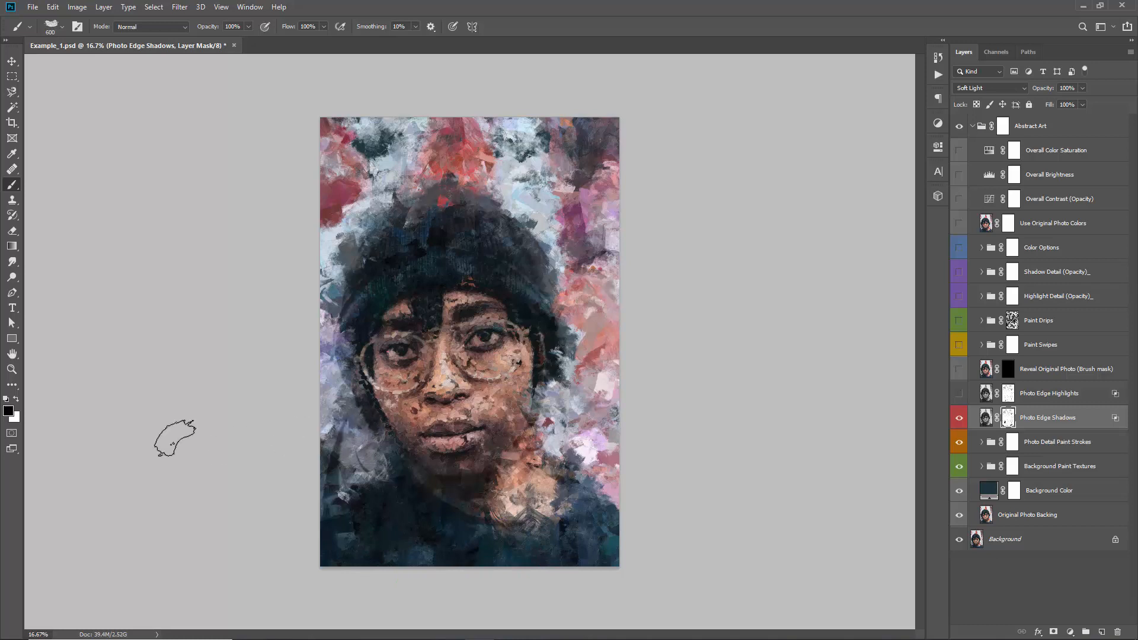
pyautogui.moveTo(310, 468)
pyautogui.mouseDown()
pyautogui.moveTo(317, 491)
pyautogui.moveTo(356, 469)
pyautogui.mouseUp()
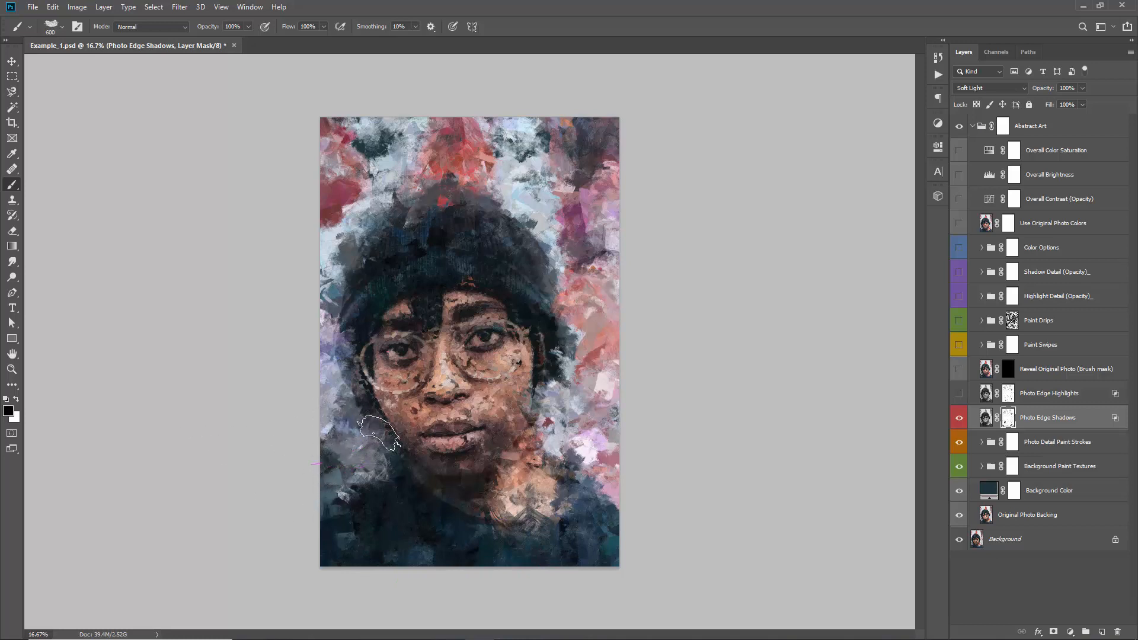
# Show the Photo Edge Highlights layer and paint black on its mask over parts of the hat, face and neck
pyautogui.click(960, 395)
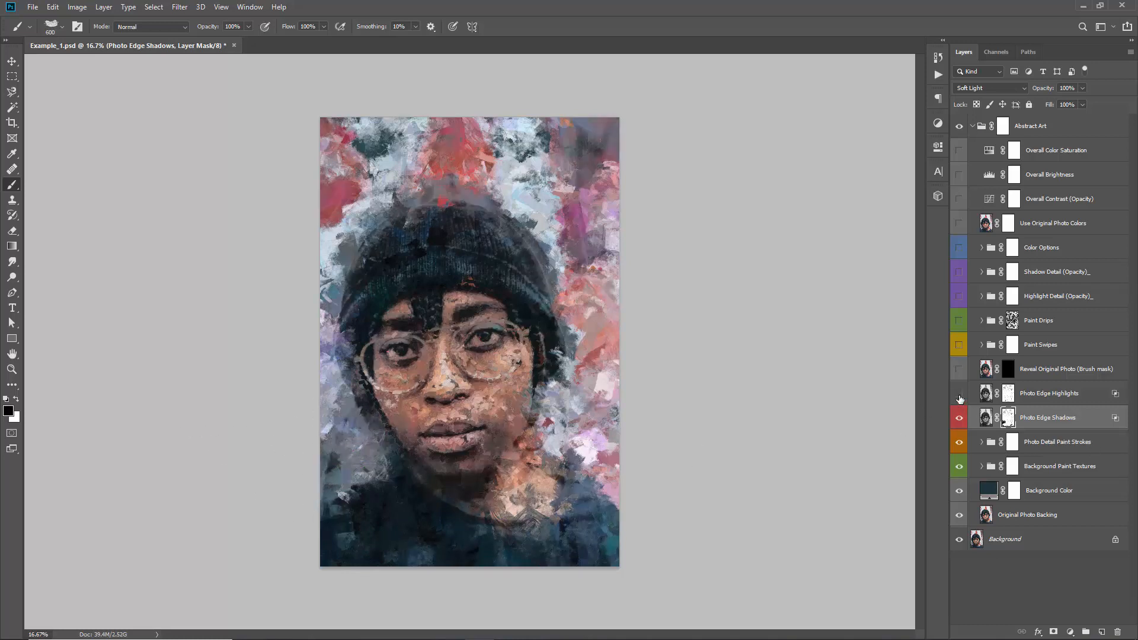
pyautogui.click(986, 394)
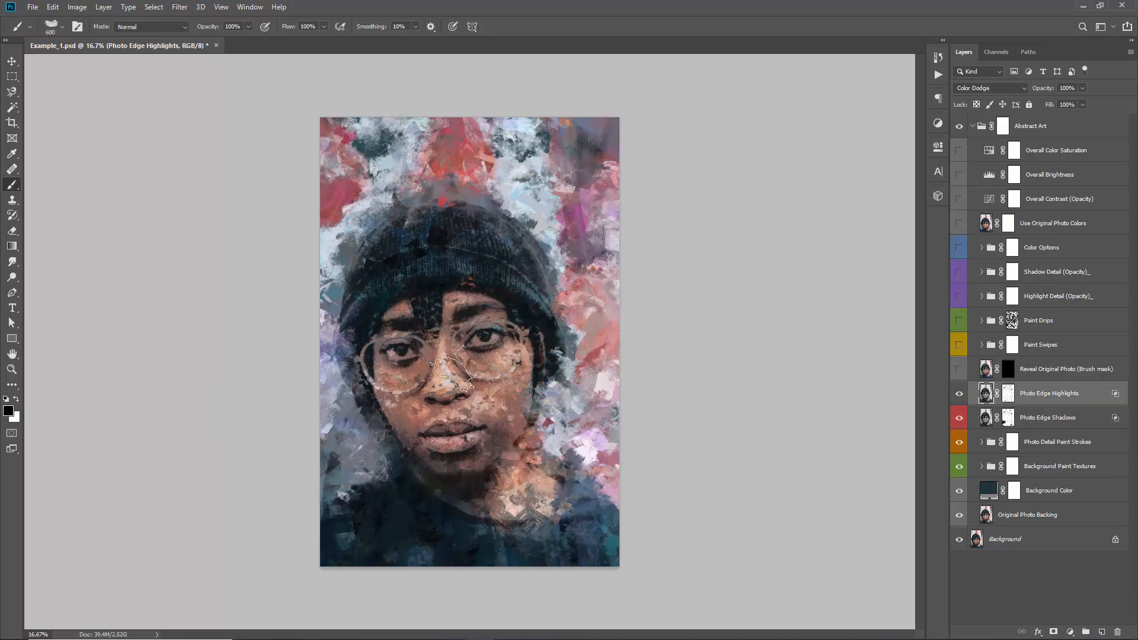
pyautogui.click(1009, 394)
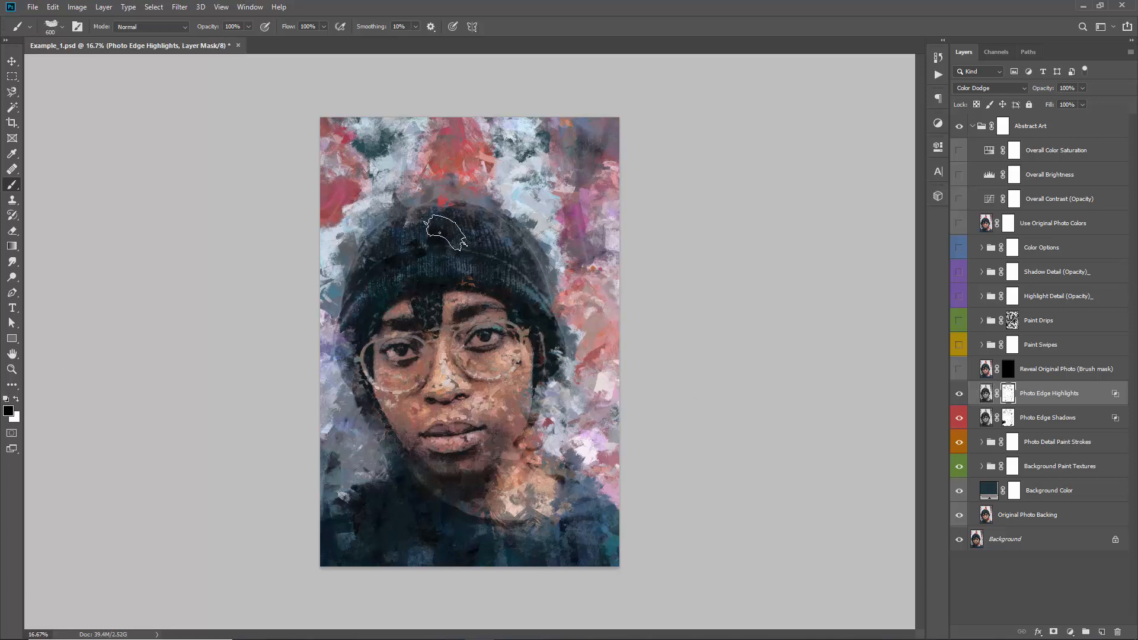
pyautogui.moveTo(459, 208)
pyautogui.mouseDown()
pyautogui.moveTo(313, 242)
pyautogui.moveTo(716, 240)
pyautogui.moveTo(598, 296)
pyautogui.moveTo(397, 212)
pyautogui.moveTo(336, 347)
pyautogui.moveTo(484, 415)
pyautogui.moveTo(459, 489)
pyautogui.moveTo(540, 494)
pyautogui.mouseUp()
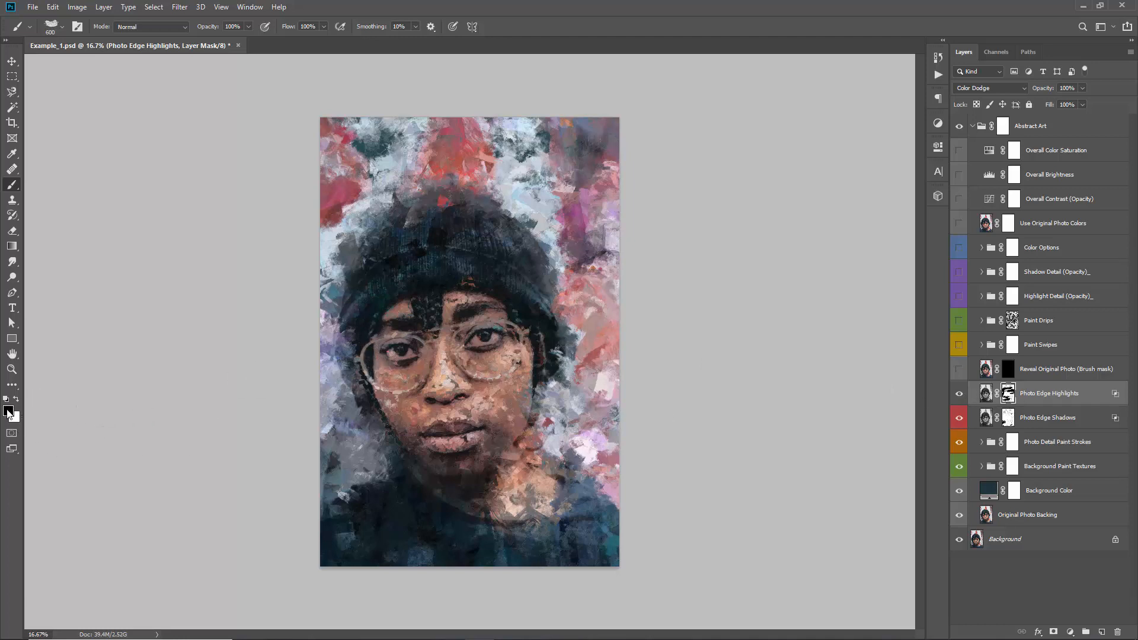
# Fill the Photo Edge Highlights layer mask completely with black to hide all of its highlights
pyautogui.press('z')
pyautogui.press('x')
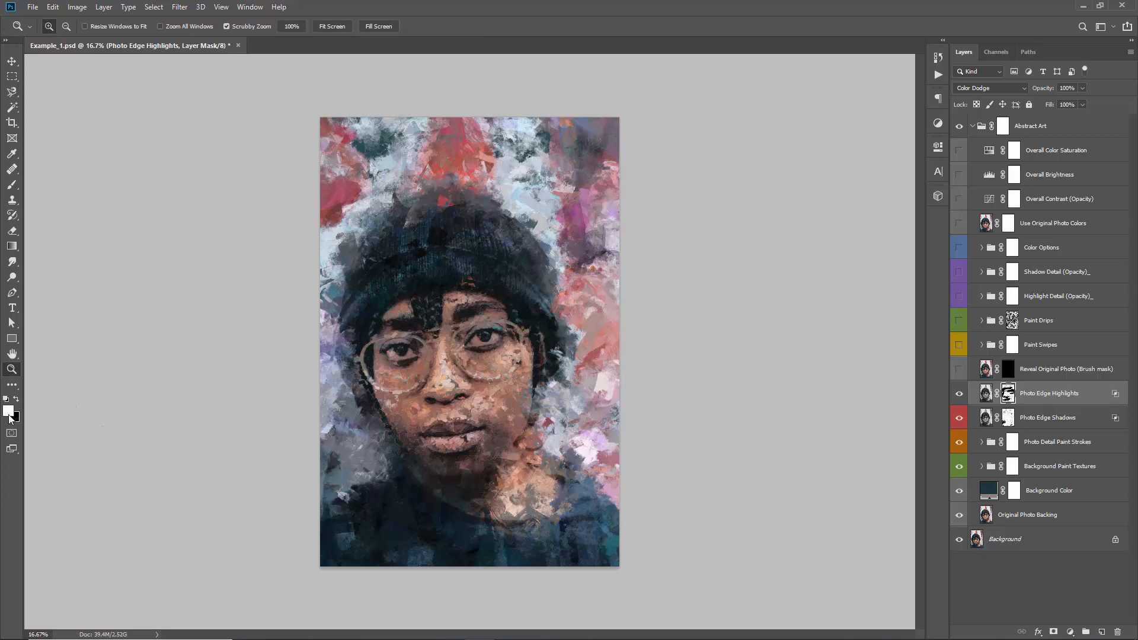
pyautogui.press('x')
pyautogui.press('x')
pyautogui.press('x')
pyautogui.press('v')
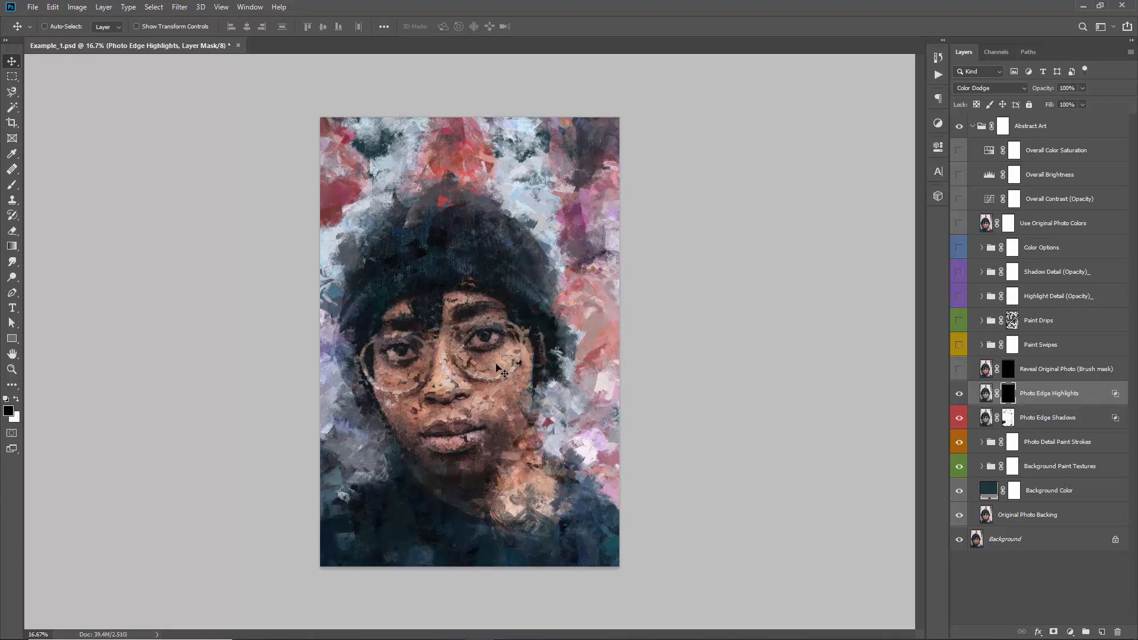
# Paint white on the Photo Edge Highlights mask over the eyes and glasses, and check the mask on its own
pyautogui.press('b')
pyautogui.press('x')
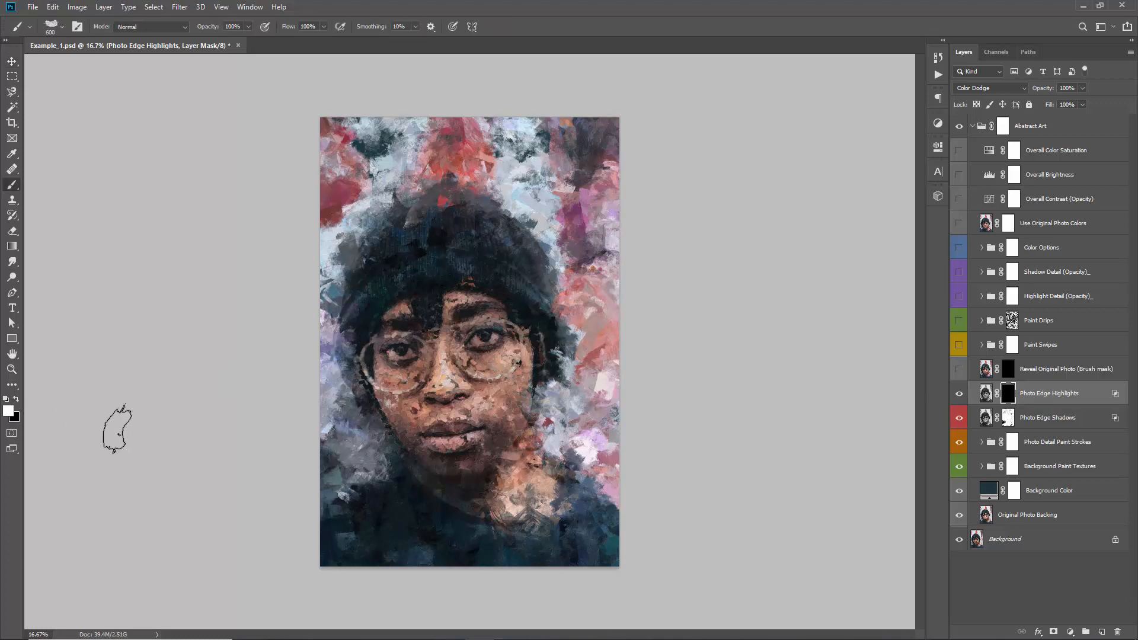
pyautogui.moveTo(510, 345)
pyautogui.mouseDown()
pyautogui.moveTo(394, 354)
pyautogui.moveTo(532, 348)
pyautogui.moveTo(467, 369)
pyautogui.moveTo(542, 377)
pyautogui.moveTo(434, 326)
pyautogui.moveTo(388, 367)
pyautogui.moveTo(437, 414)
pyautogui.moveTo(501, 359)
pyautogui.moveTo(506, 372)
pyautogui.moveTo(462, 351)
pyautogui.mouseUp()
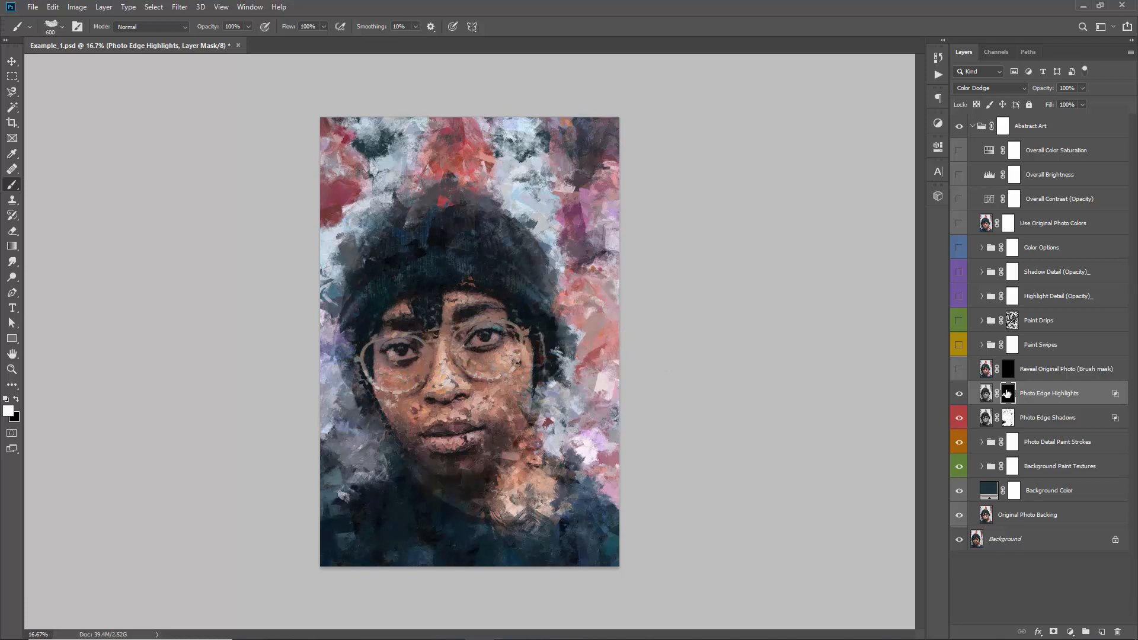
pyautogui.keyDown('alt'); pyautogui.click(1007, 393); pyautogui.keyUp('alt')
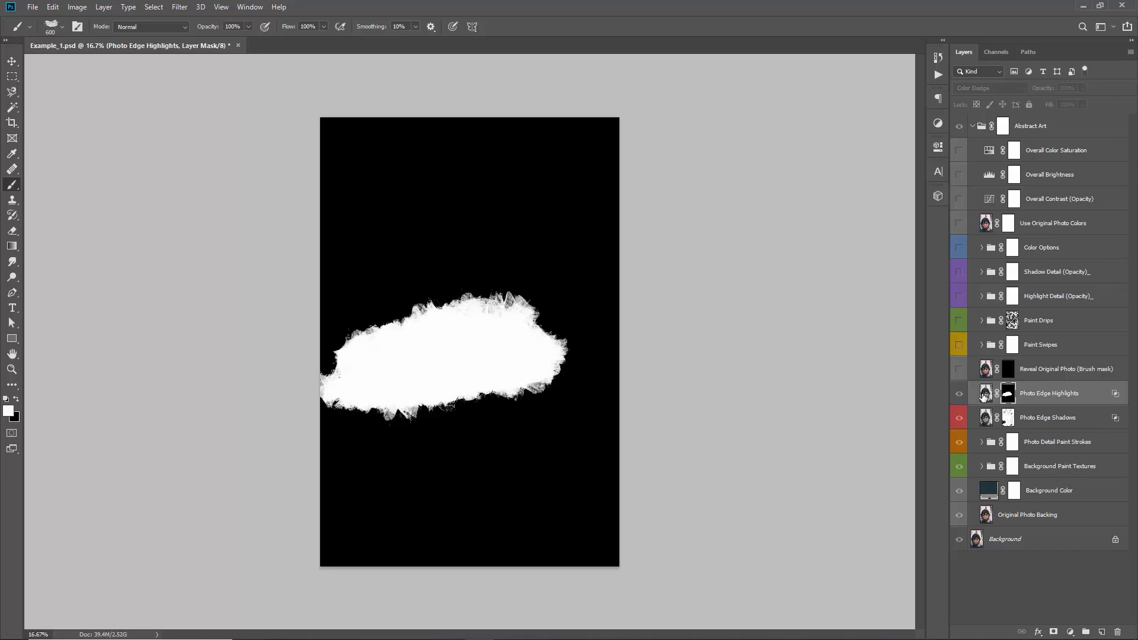
pyautogui.click(985, 397)
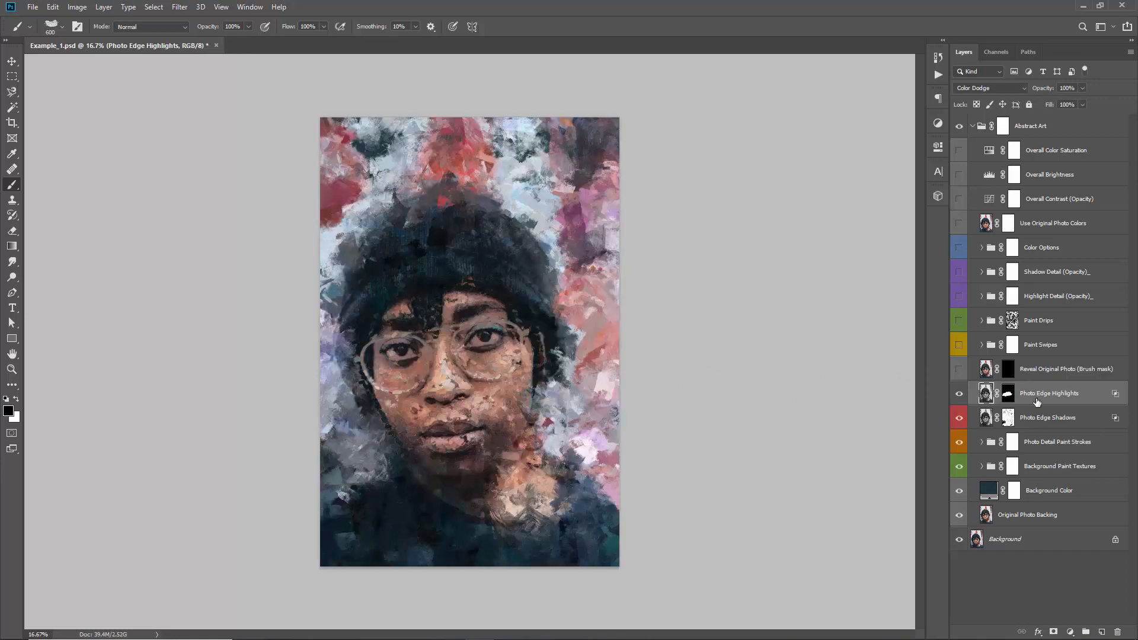
# Show the Reveal Original Photo (Brush mask) layer, and temporarily disable its layer mask
pyautogui.click(1050, 373)
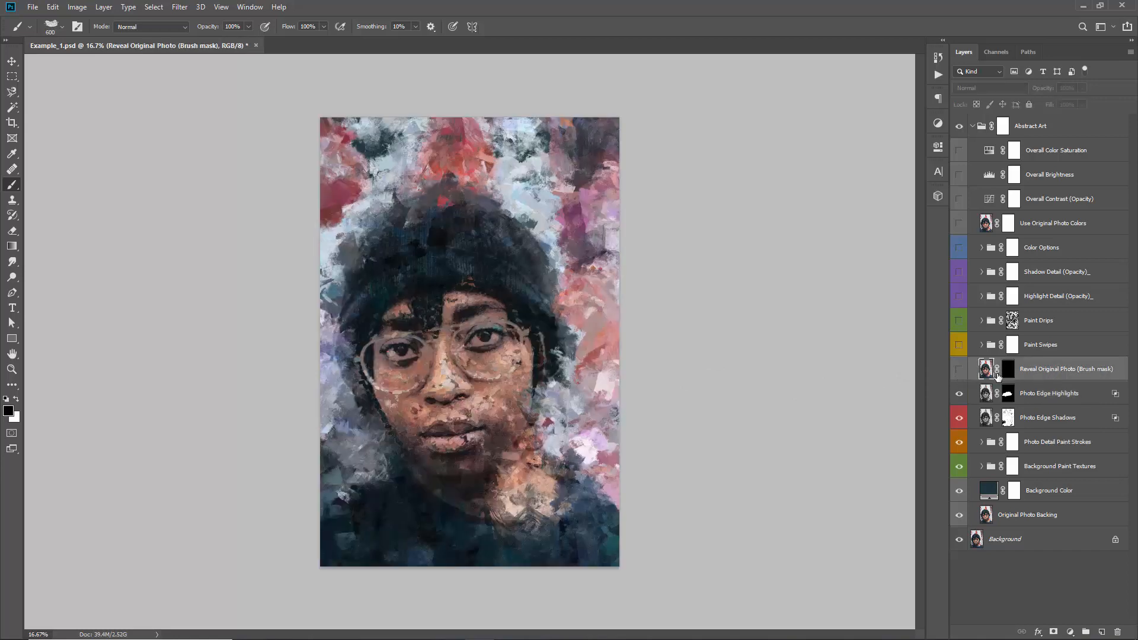
pyautogui.click(960, 370)
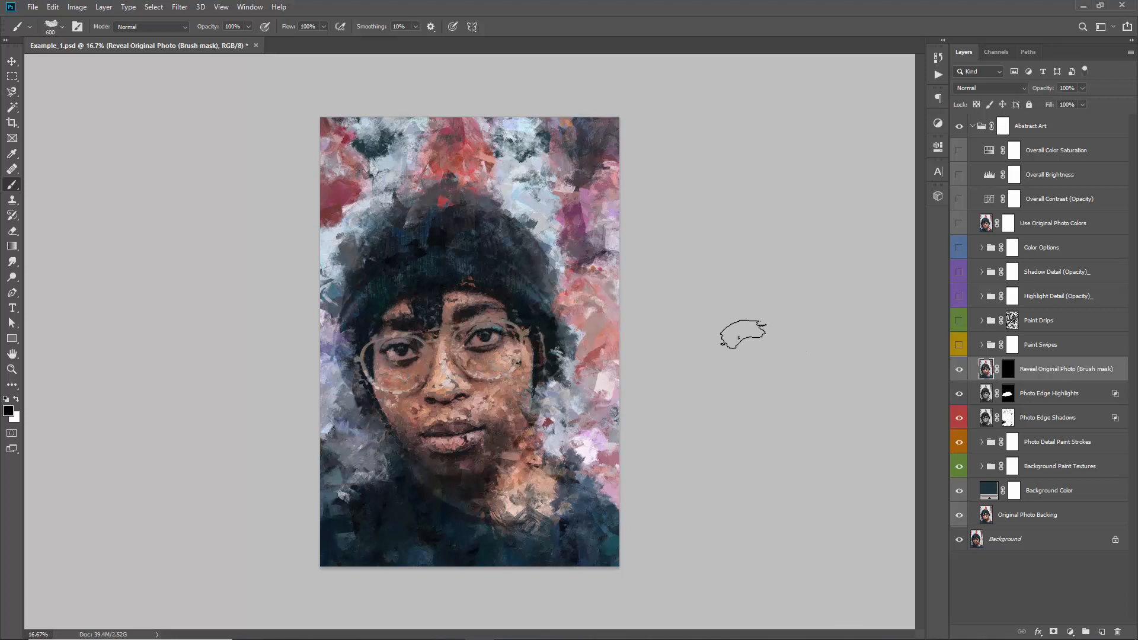
pyautogui.click(1007, 371)
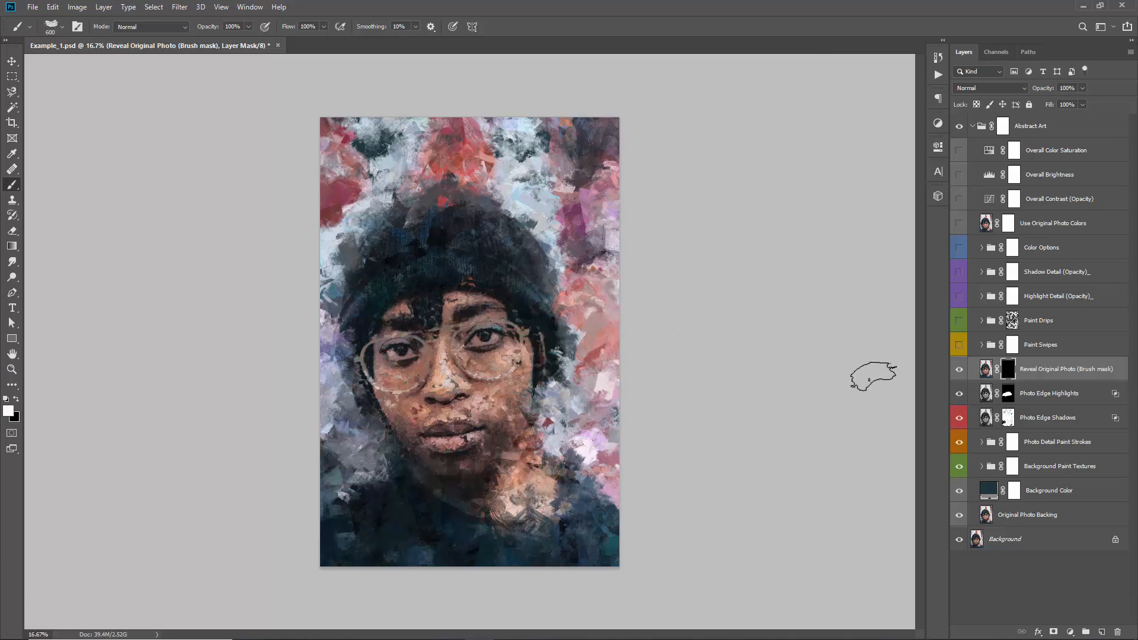
pyautogui.keyDown('shift'); pyautogui.click(1008, 375); pyautogui.keyUp('shift')
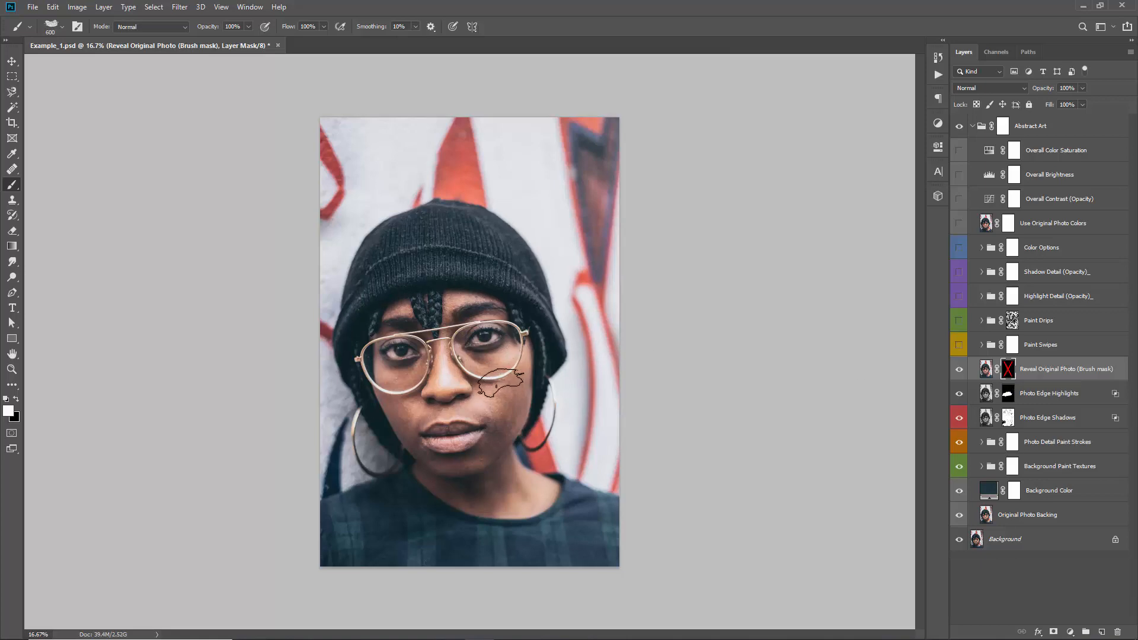
# Examine the unmasked original photo's face and glasses up close and at full view
pyautogui.hotkey('ctrl', '1')
pyautogui.hotkey('ctrl', '-')
pyautogui.hotkey('ctrl', '-')
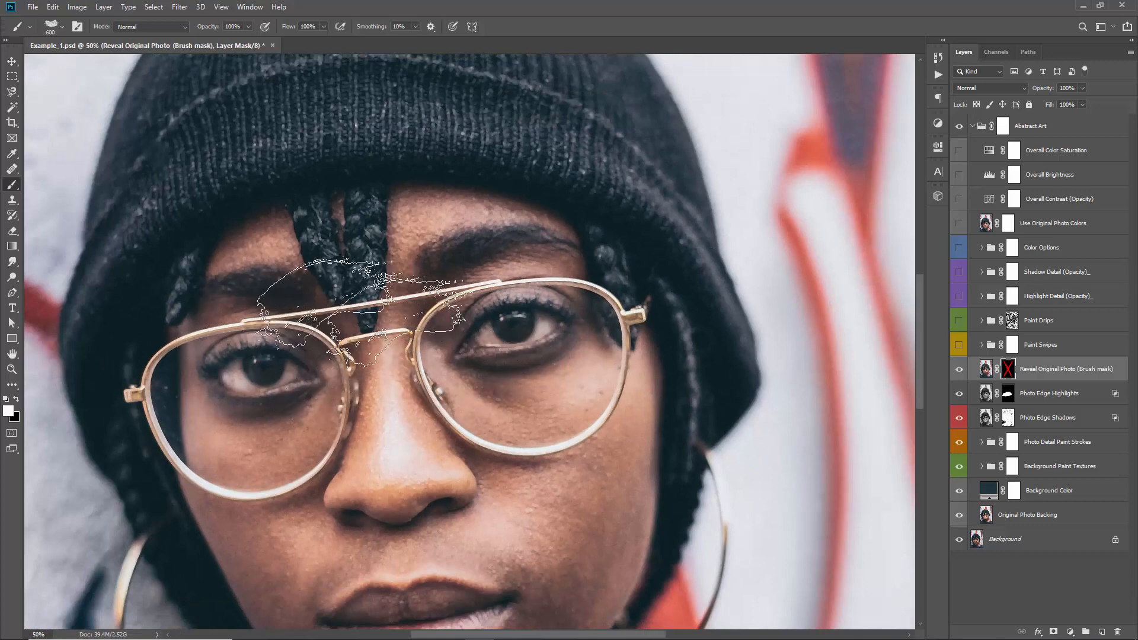
pyautogui.press('v')
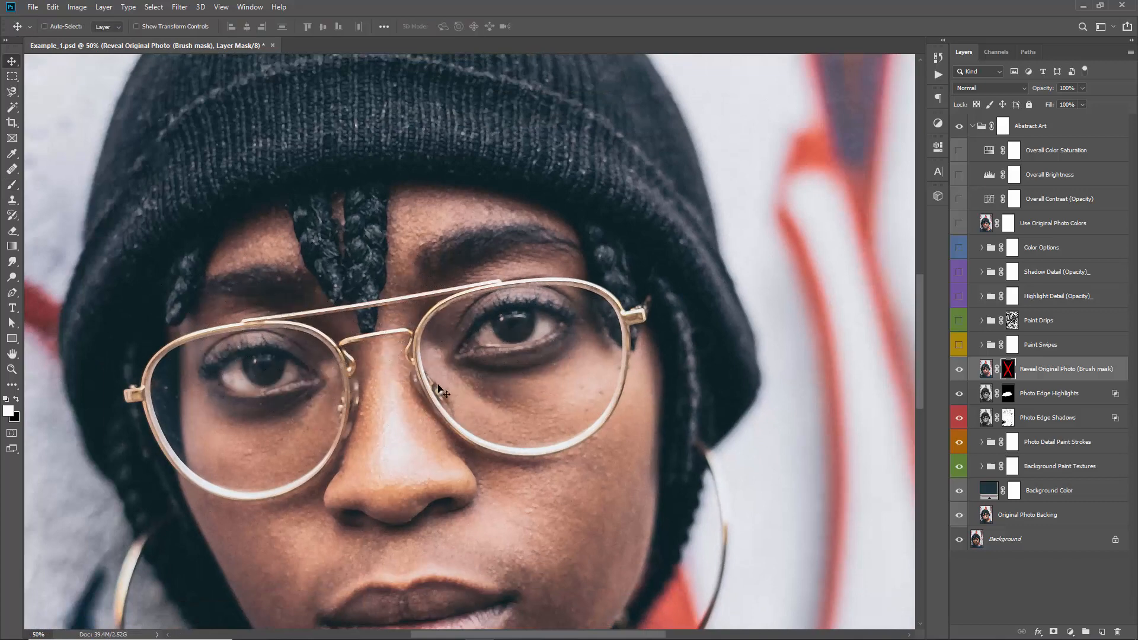
pyautogui.hotkey('ctrl', '-')
pyautogui.hotkey('ctrl', '-')
pyautogui.hotkey('ctrl', '-')
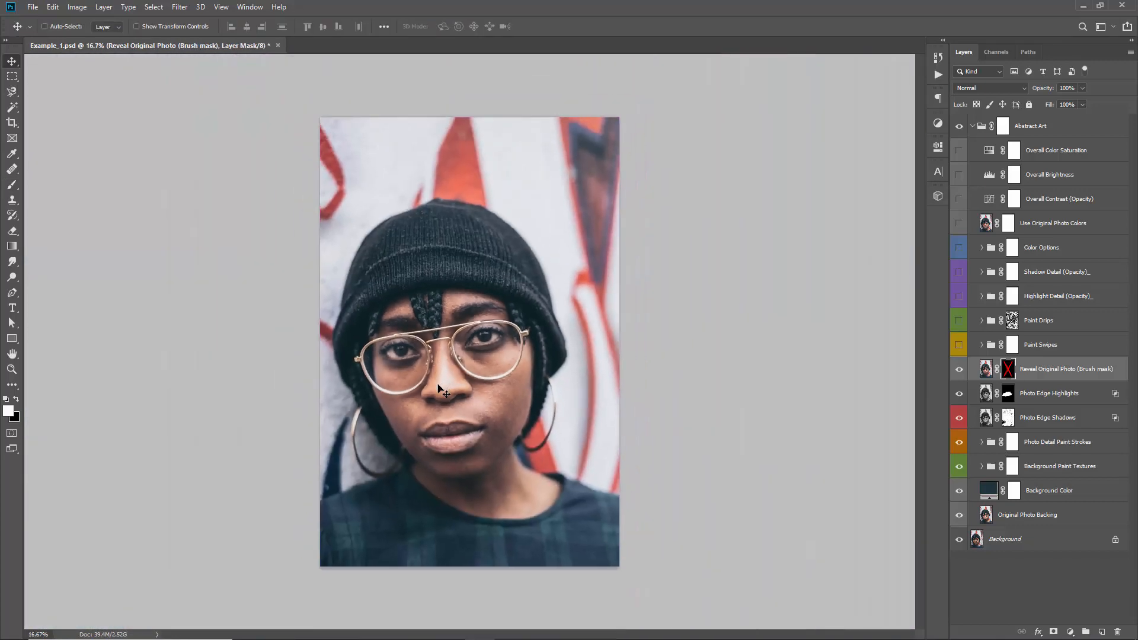
pyautogui.hotkey('ctrl', '+')
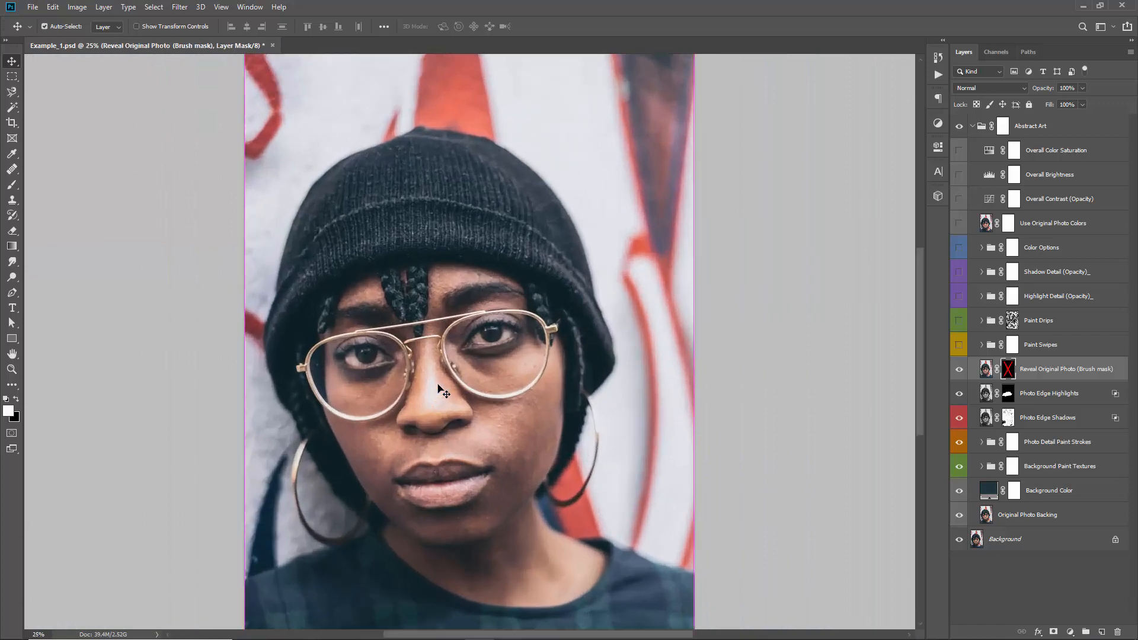
pyautogui.hotkey('ctrl', '0')
pyautogui.hotkey('ctrl', '-')
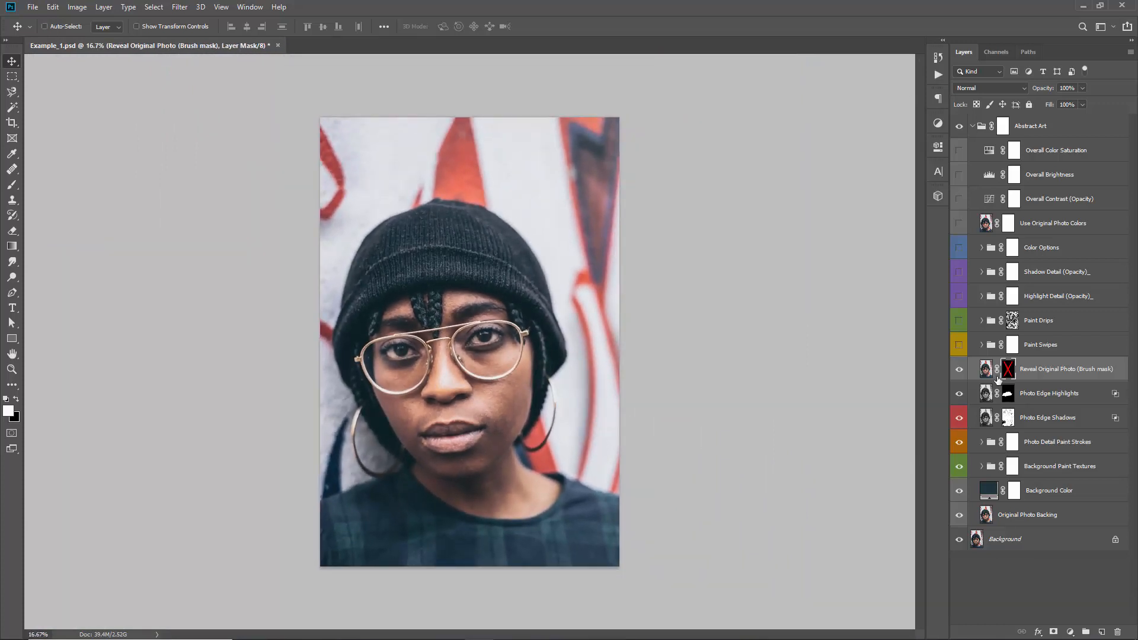
# Re-enable the Reveal Original Photo mask and paint white on it over the face and glasses to bring back the original photo
pyautogui.keyDown('shift'); pyautogui.click(1011, 376); pyautogui.keyUp('shift')
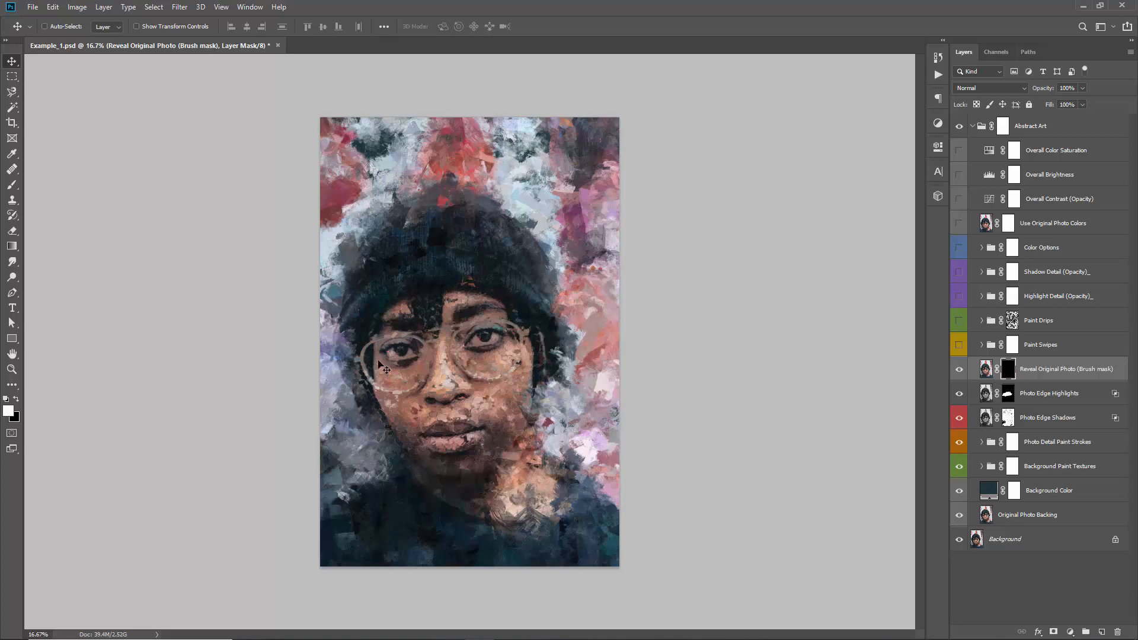
pyautogui.press('b')
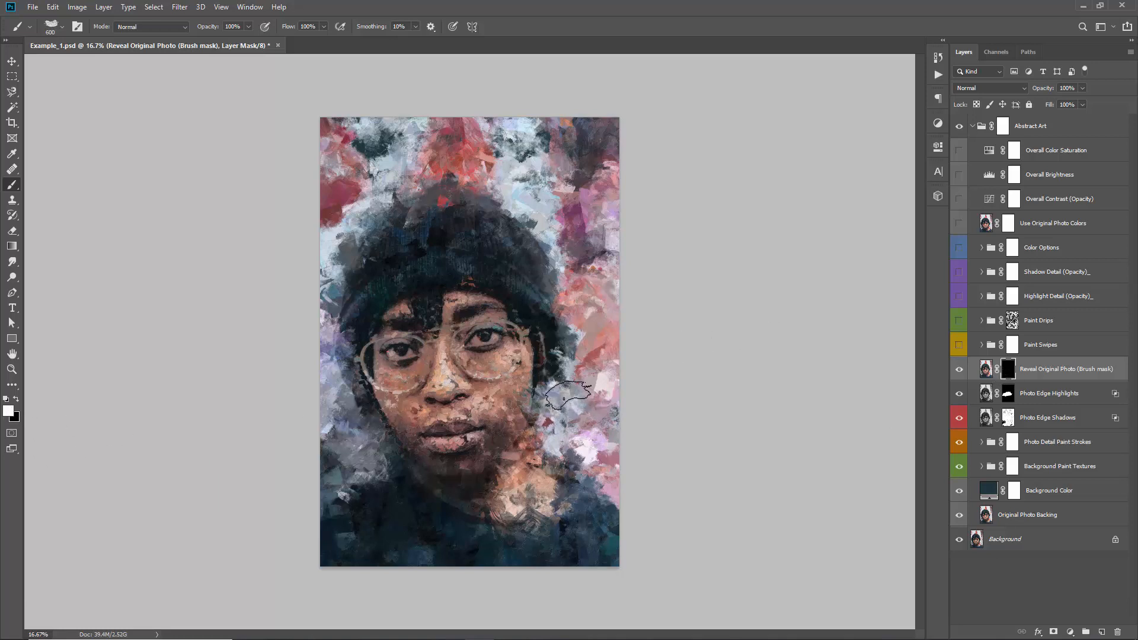
pyautogui.moveTo(523, 385)
pyautogui.mouseDown()
pyautogui.moveTo(545, 377)
pyautogui.moveTo(379, 394)
pyautogui.moveTo(400, 350)
pyautogui.moveTo(498, 323)
pyautogui.moveTo(494, 305)
pyautogui.moveTo(521, 284)
pyautogui.moveTo(430, 332)
pyautogui.moveTo(414, 386)
pyautogui.moveTo(492, 412)
pyautogui.moveTo(405, 453)
pyautogui.moveTo(569, 438)
pyautogui.mouseUp()
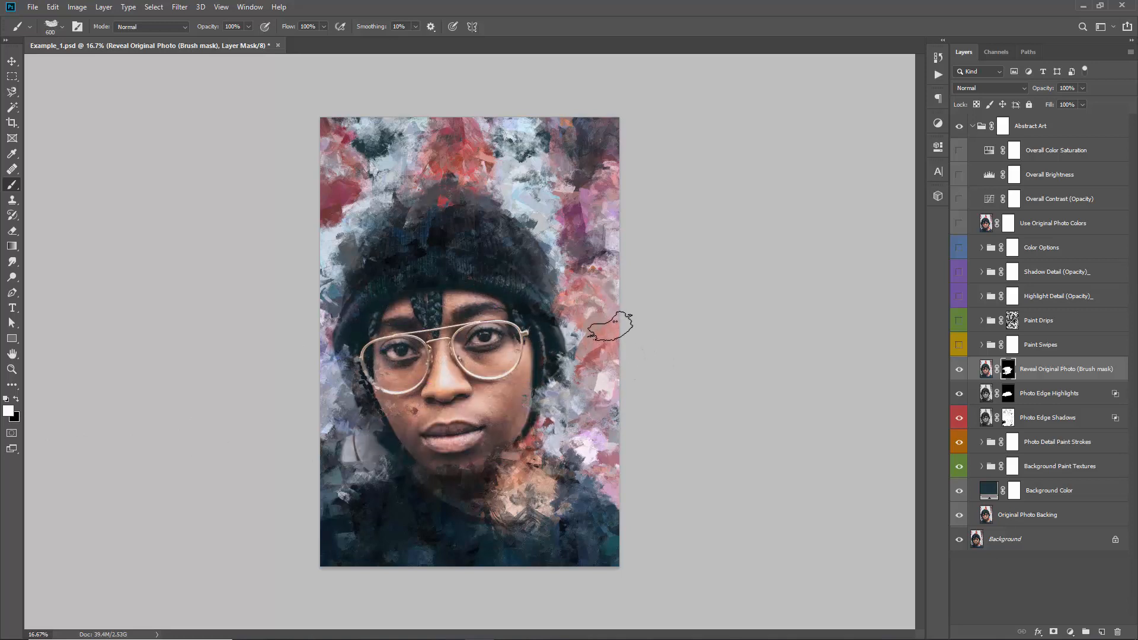
# Undo the broad reveal over the face, and paint white on the Reveal Original Photo mask over just the eyes and lips
pyautogui.hotkey('ctrl', 'z')
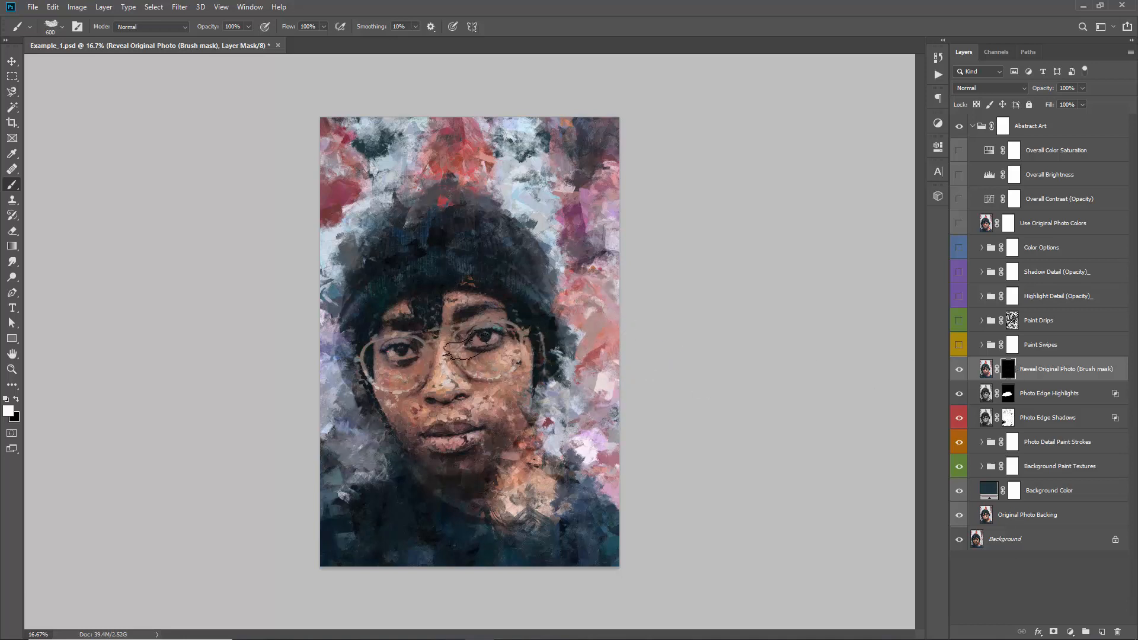
pyautogui.click(479, 339)
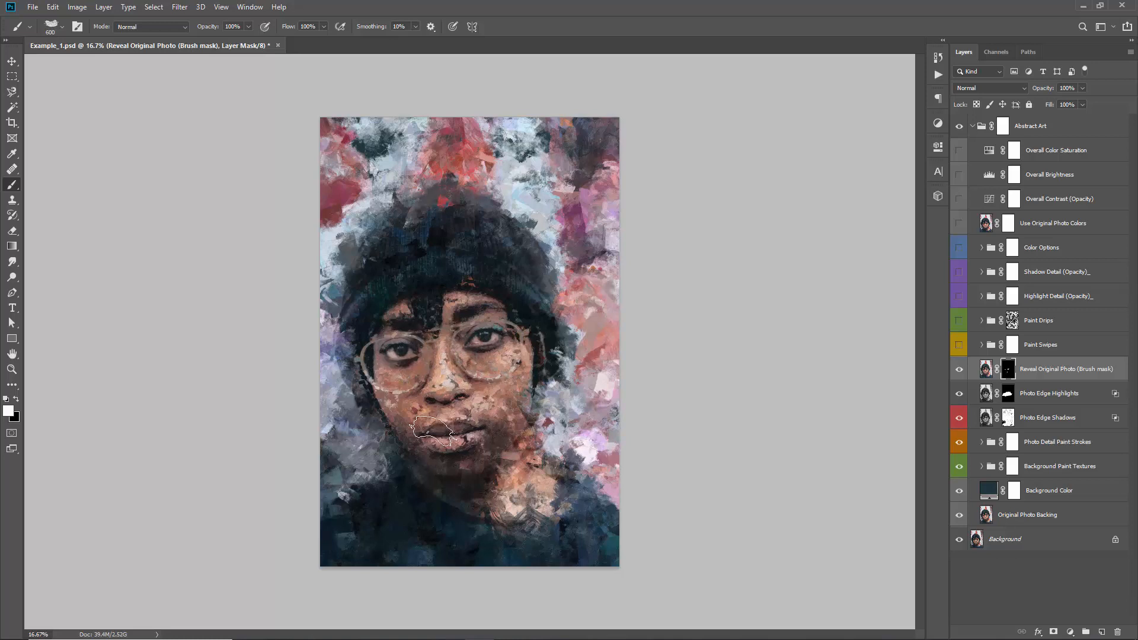
pyautogui.click(463, 444)
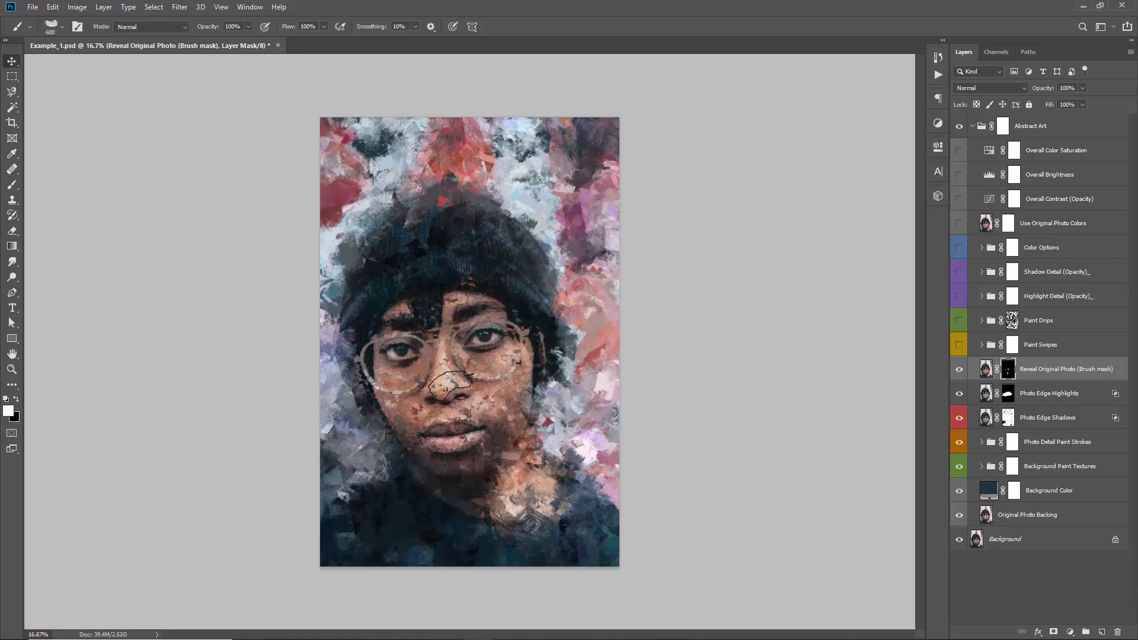
pyautogui.press('v')
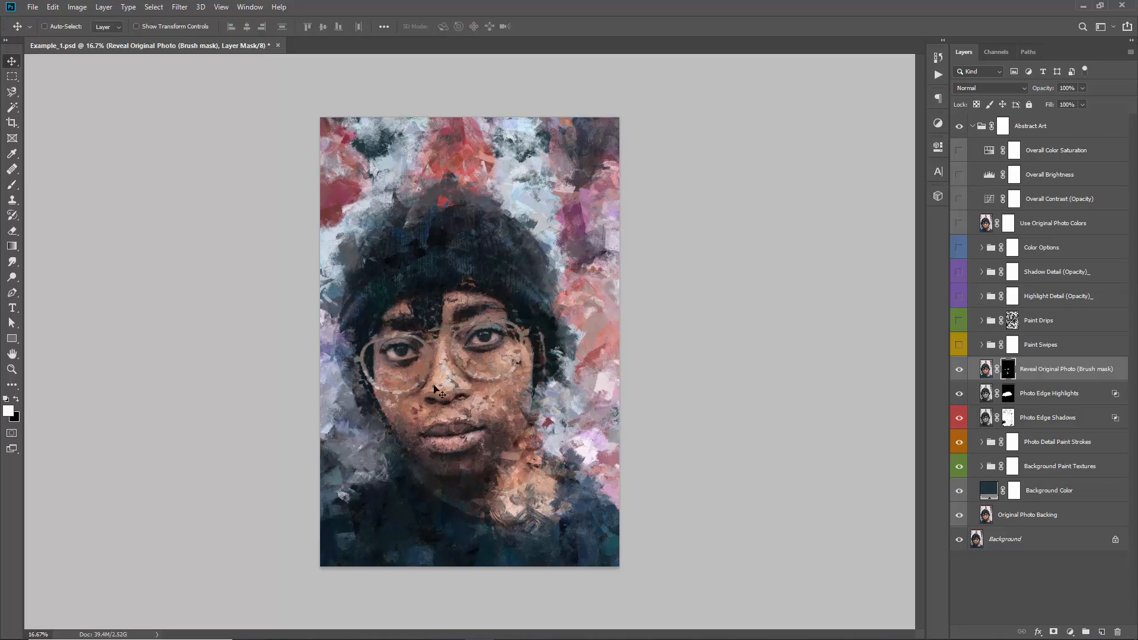
# Paint white with a 500-pixel brush on the Reveal Original Photo mask over the nose
pyautogui.press('b')
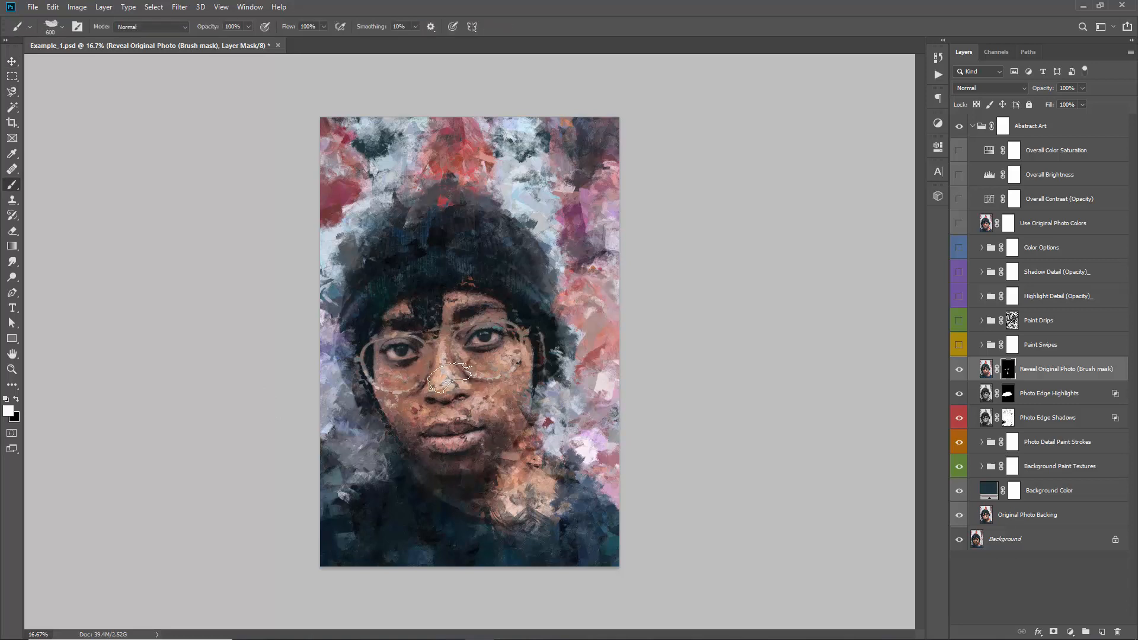
pyautogui.press('[')
pyautogui.press('[')
pyautogui.press('[')
pyautogui.press('[')
pyautogui.press(']')
pyautogui.press(']')
pyautogui.press(']')
pyautogui.press(']')
pyautogui.click(431, 386)
pyautogui.press('x')
pyautogui.press('x')
pyautogui.press('x')
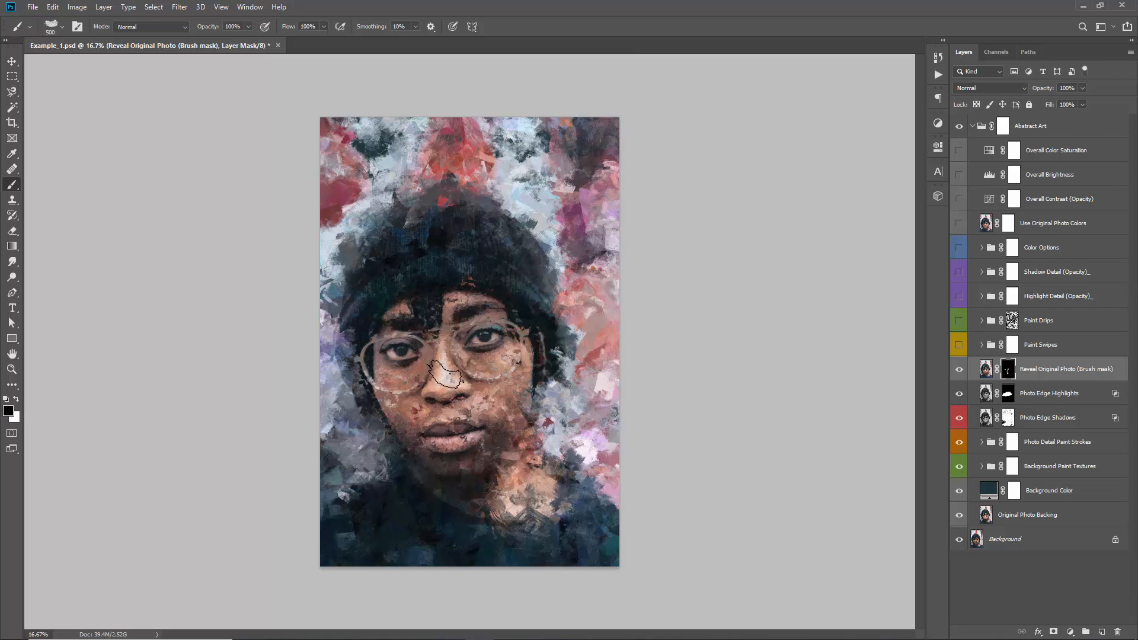
pyautogui.press('x')
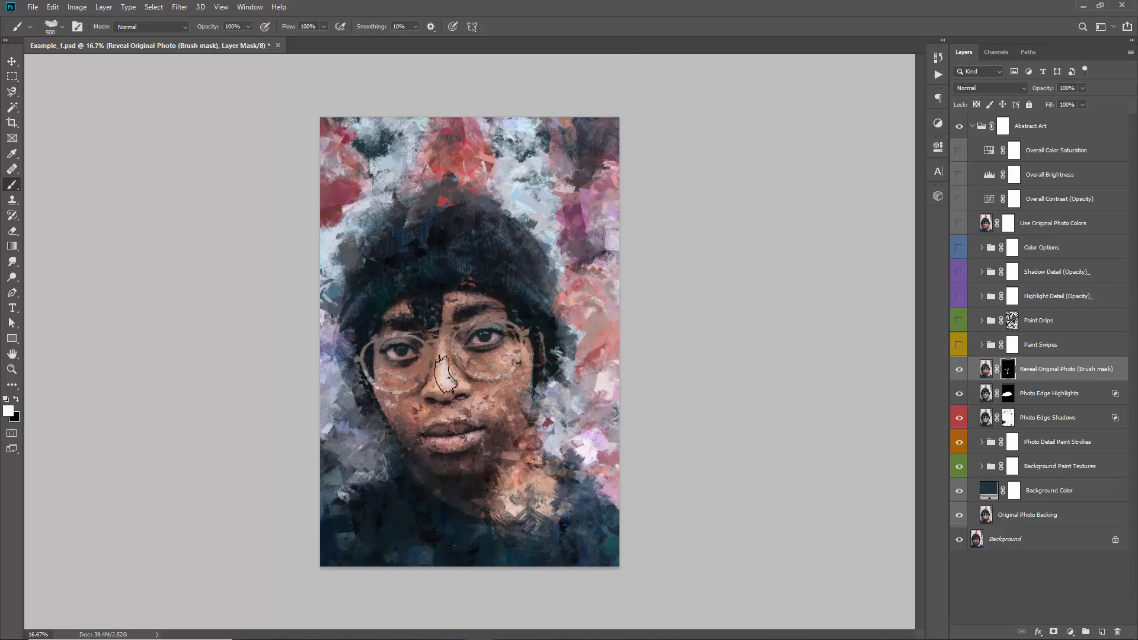
pyautogui.click(447, 377)
pyautogui.click(432, 370)
pyautogui.click(448, 386)
pyautogui.press('v')
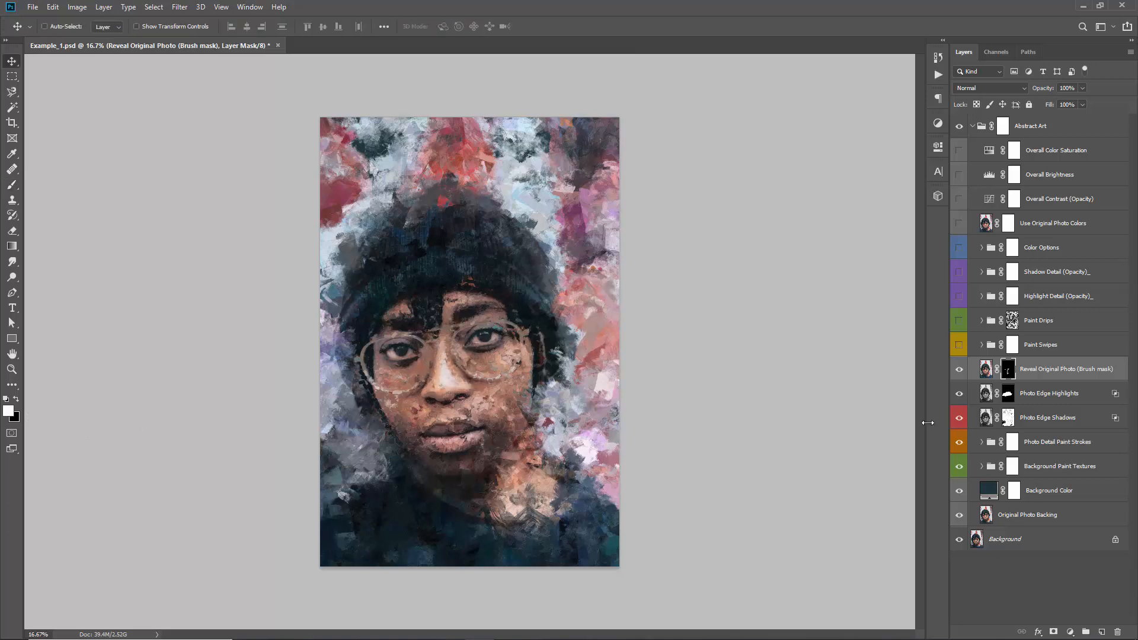
# Show and expand the Paint Swipes group, and move the Paint Swipe_4 stroke toward the artwork's right edge
pyautogui.click(1038, 343)
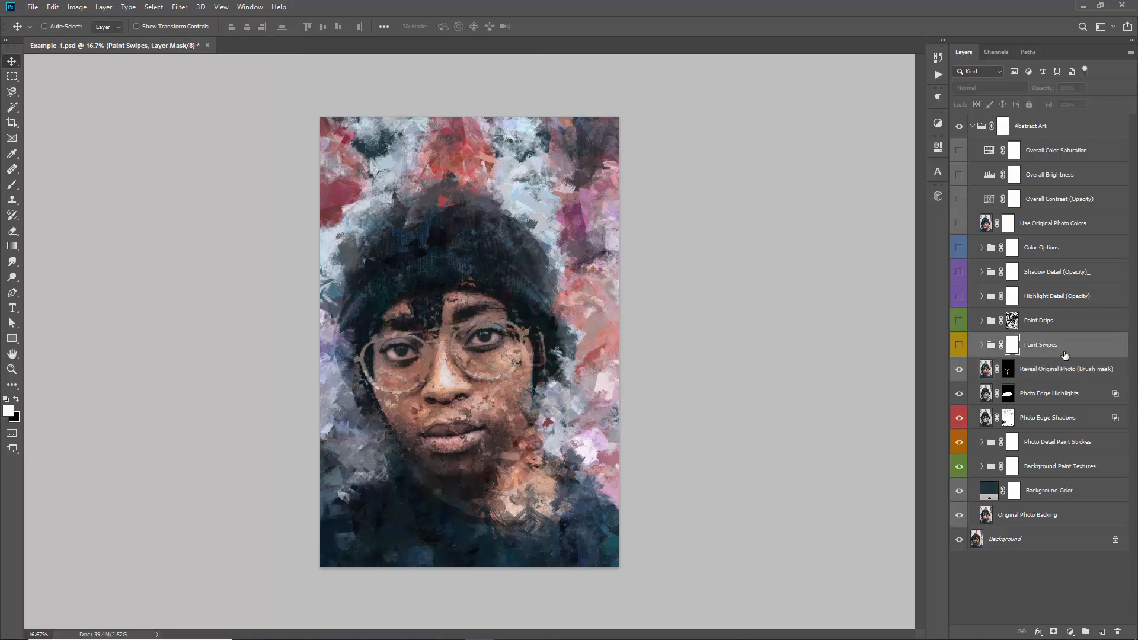
pyautogui.click(960, 345)
pyautogui.click(961, 345)
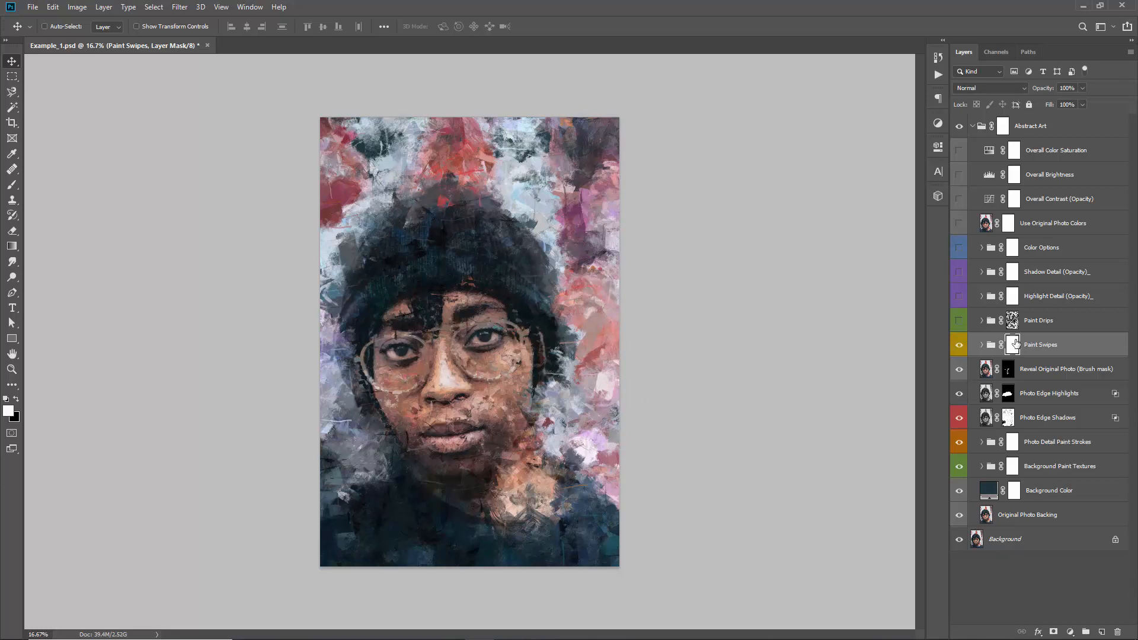
pyautogui.click(981, 345)
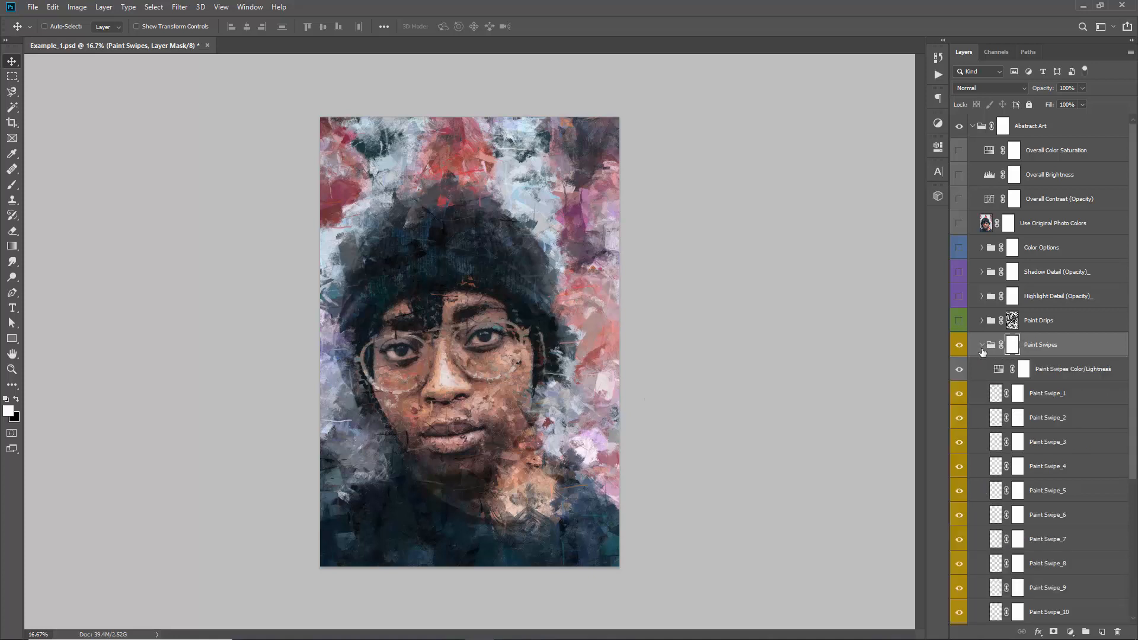
pyautogui.scroll(-1, 1021, 445)
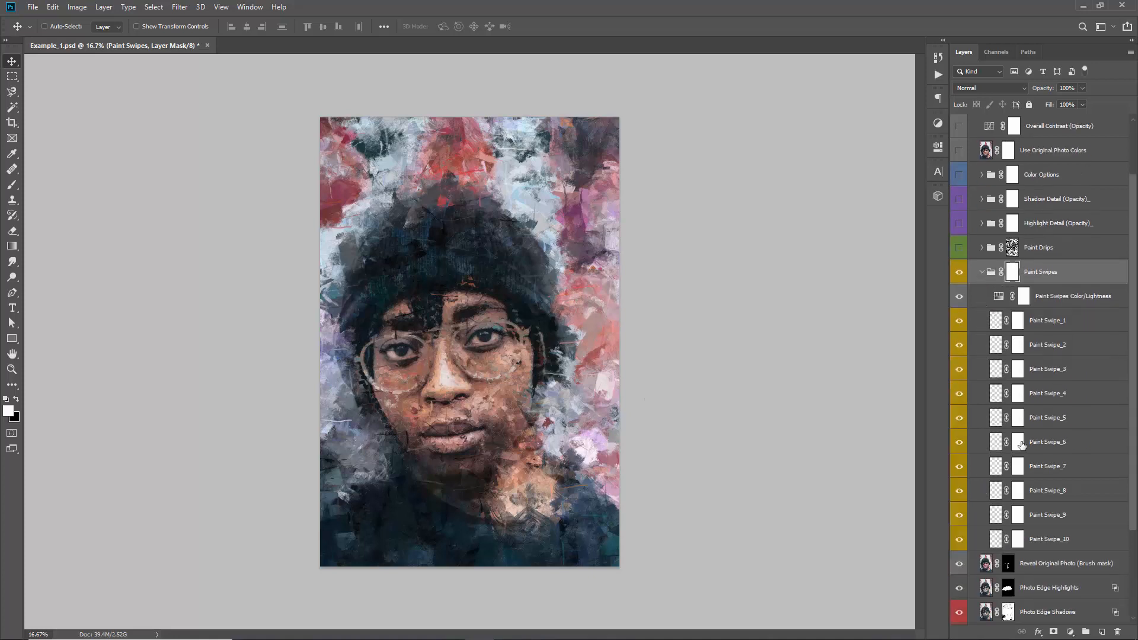
pyautogui.click(1043, 396)
pyautogui.moveTo(529, 332)
pyautogui.mouseDown()
pyautogui.moveTo(535, 315)
pyautogui.moveTo(590, 321)
pyautogui.moveTo(593, 343)
pyautogui.mouseUp()
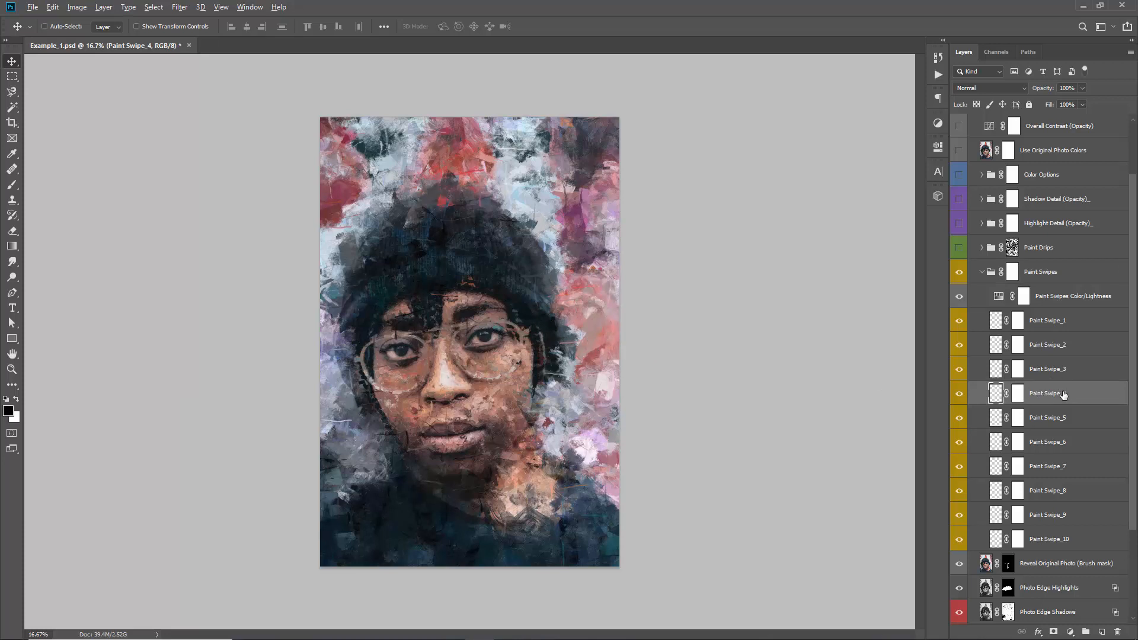
# Duplicate Paint Swipe_4, try moving the copy toward the artwork's right edge, and delete the copy
pyautogui.moveTo(1063, 398); pyautogui.dragTo(1059, 366)
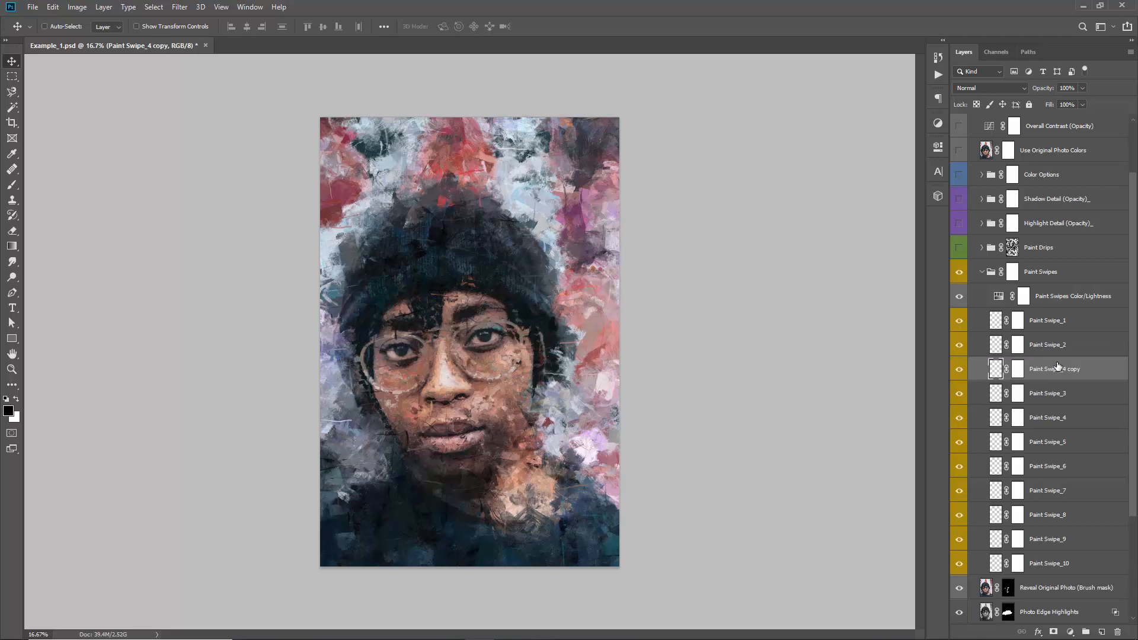
pyautogui.moveTo(474, 339)
pyautogui.mouseDown()
pyautogui.moveTo(504, 294)
pyautogui.moveTo(596, 323)
pyautogui.mouseUp()
pyautogui.press('Delete')
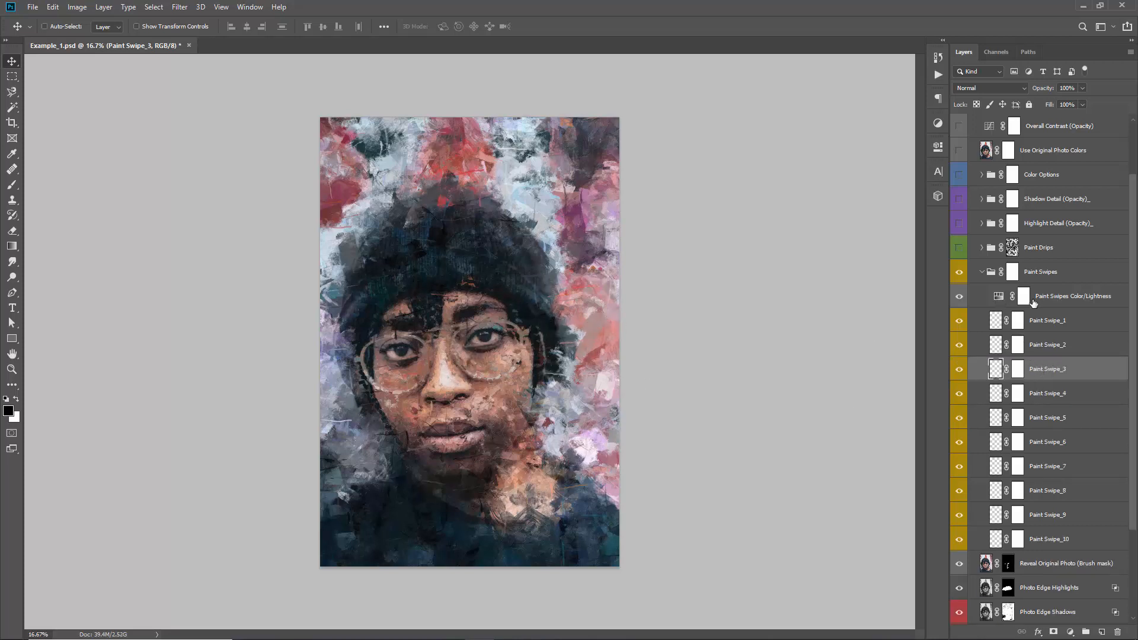
# Set the hue of the Paint Swipes Color/Lightness adjustment to +16
pyautogui.click(1034, 303)
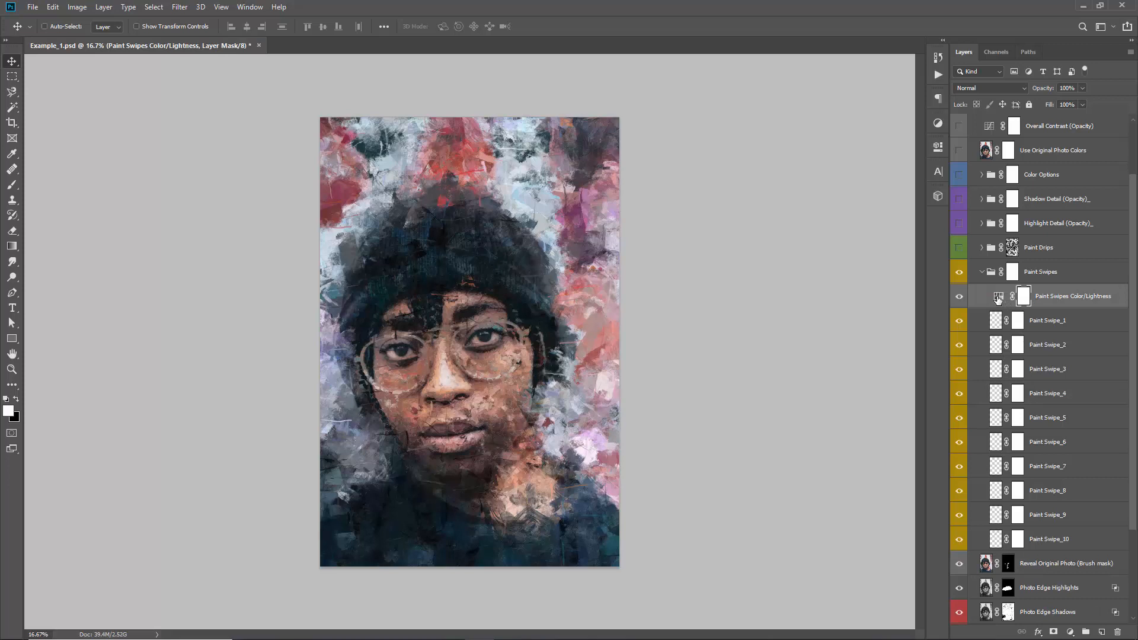
pyautogui.doubleClick(999, 299)
pyautogui.moveTo(839, 226)
pyautogui.mouseDown()
pyautogui.moveTo(876, 230)
pyautogui.moveTo(781, 225)
pyautogui.moveTo(880, 230)
pyautogui.moveTo(848, 230)
pyautogui.mouseUp()
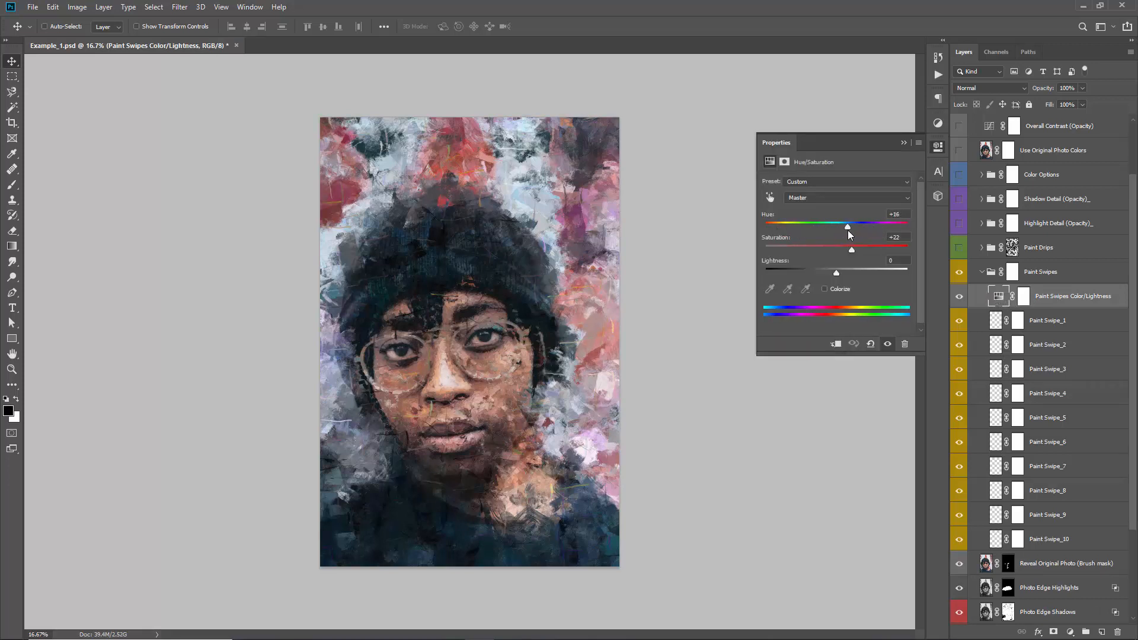
pyautogui.click(904, 142)
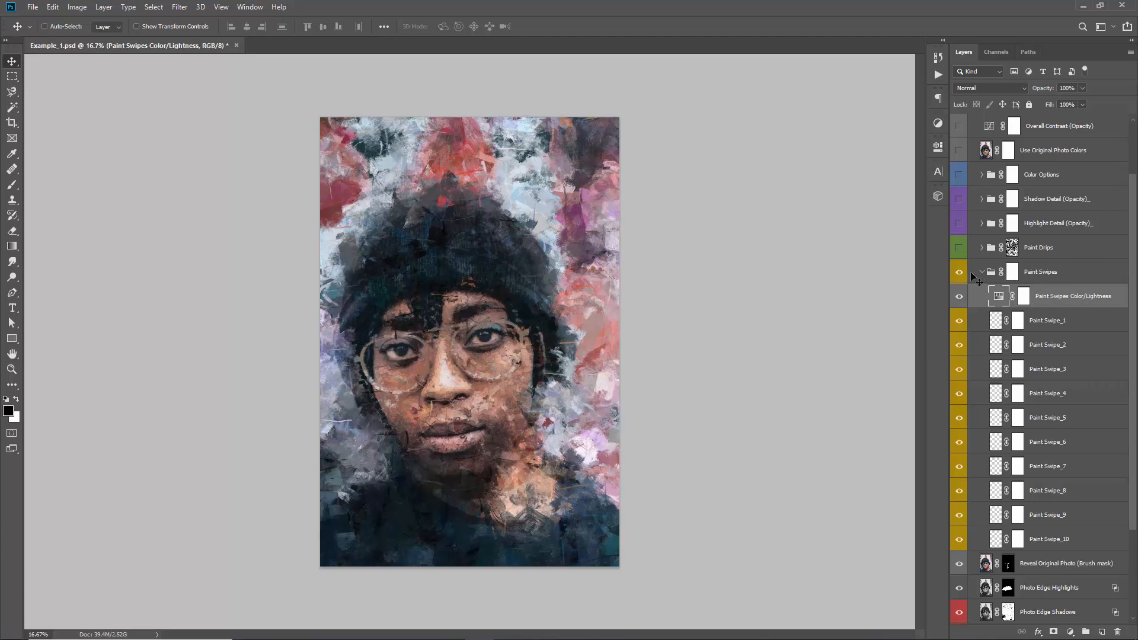
# Collapse and hide the Paint Swipes group, and show the Paint Drips group
pyautogui.click(982, 271)
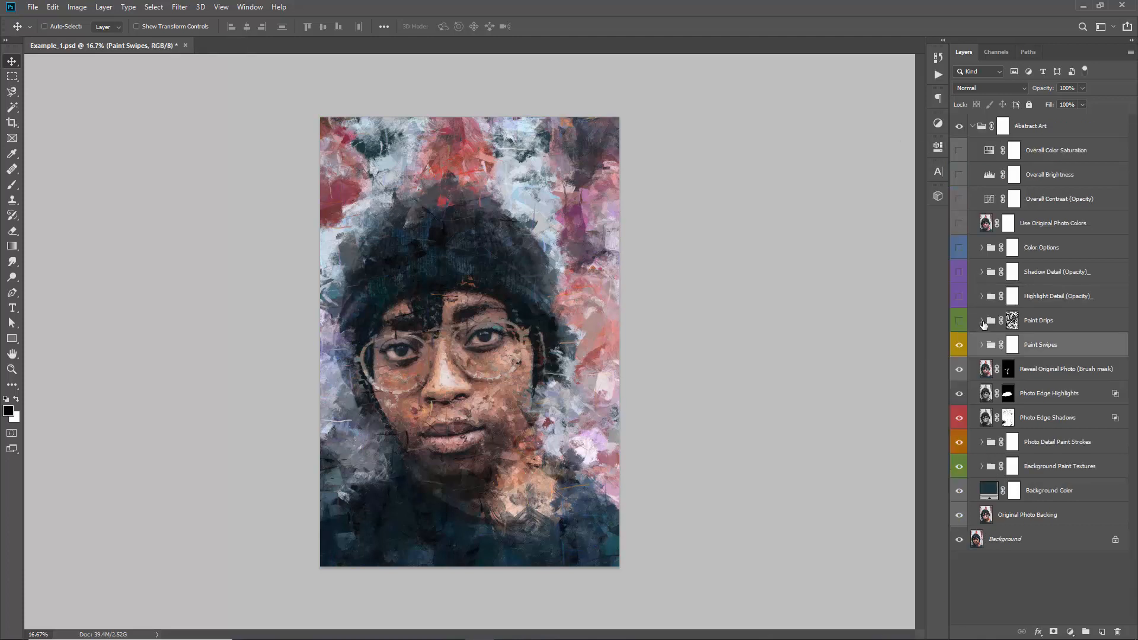
pyautogui.click(958, 346)
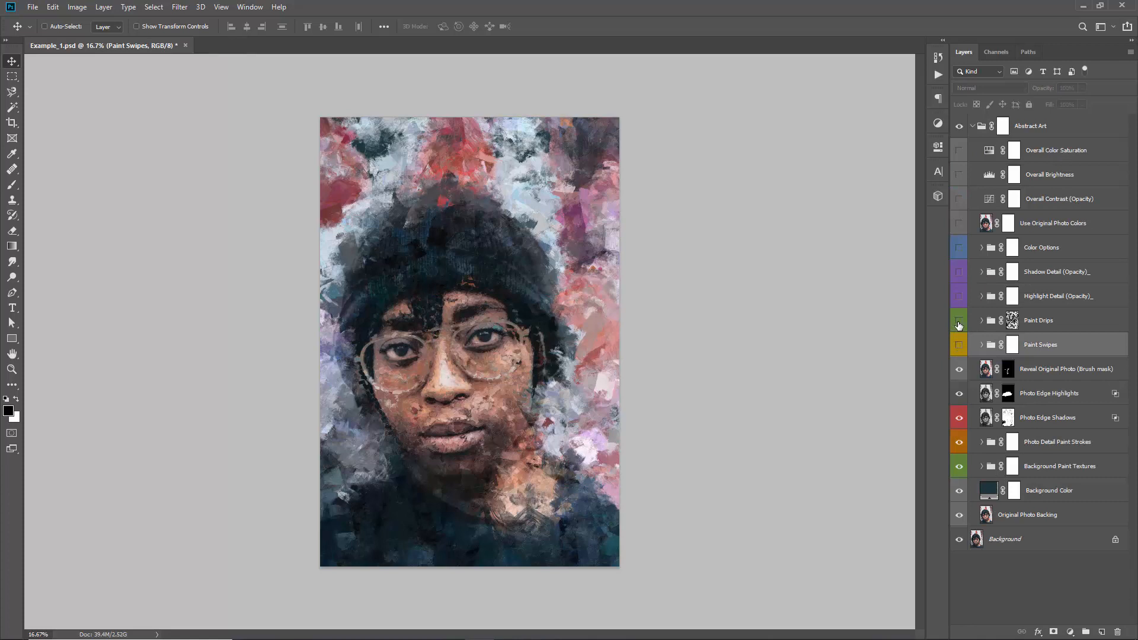
pyautogui.click(959, 322)
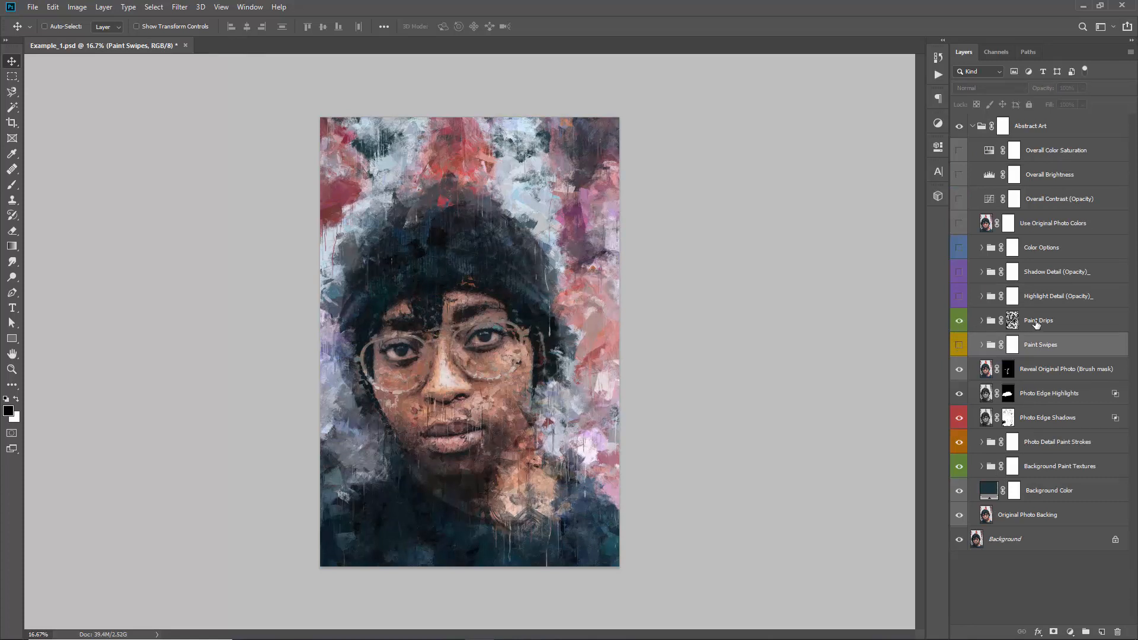
# Fill the Paint Drips group's layer mask with black to conceal all the drips
pyautogui.click(1037, 323)
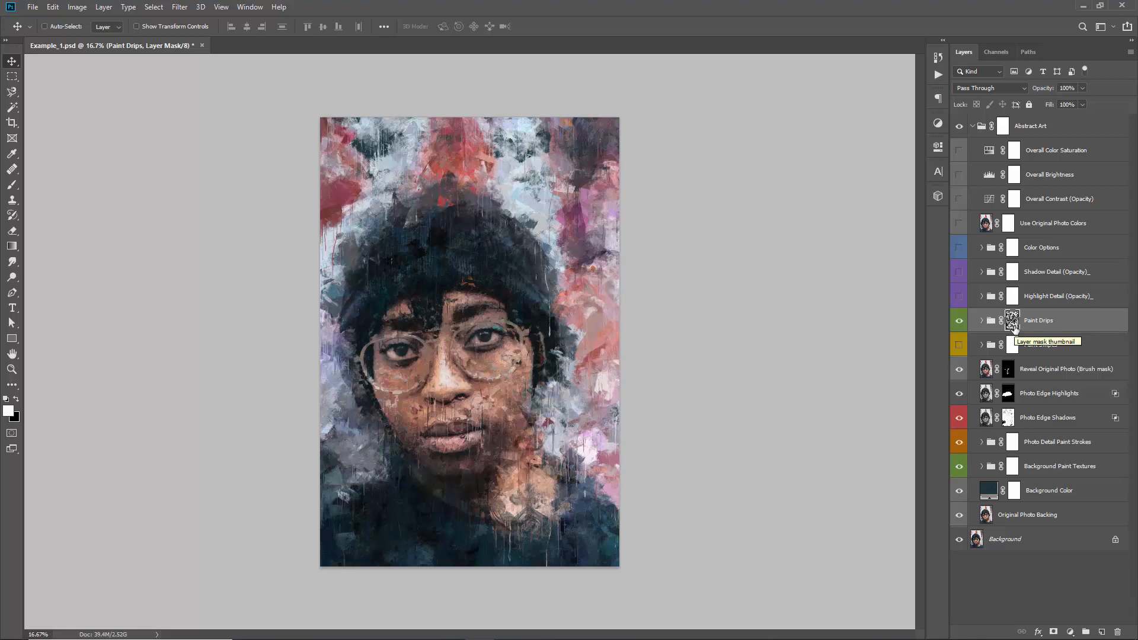
pyautogui.press('x')
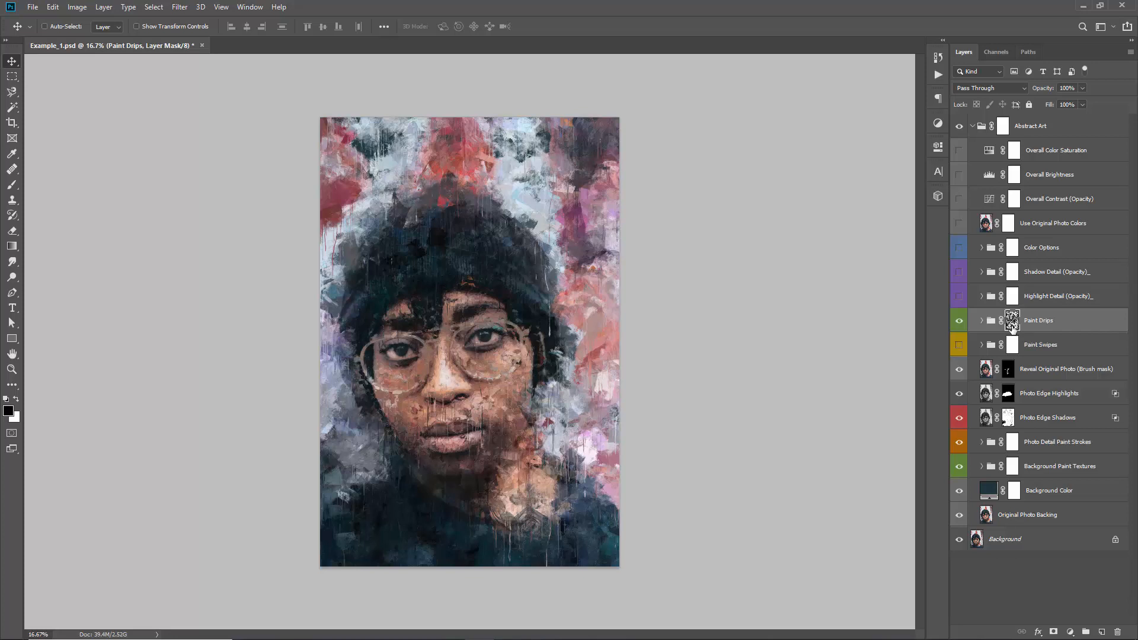
pyautogui.press('x')
pyautogui.press('x')
pyautogui.press('x')
pyautogui.press('x')
pyautogui.press('x')
pyautogui.hotkey('alt', 'BackSpace')
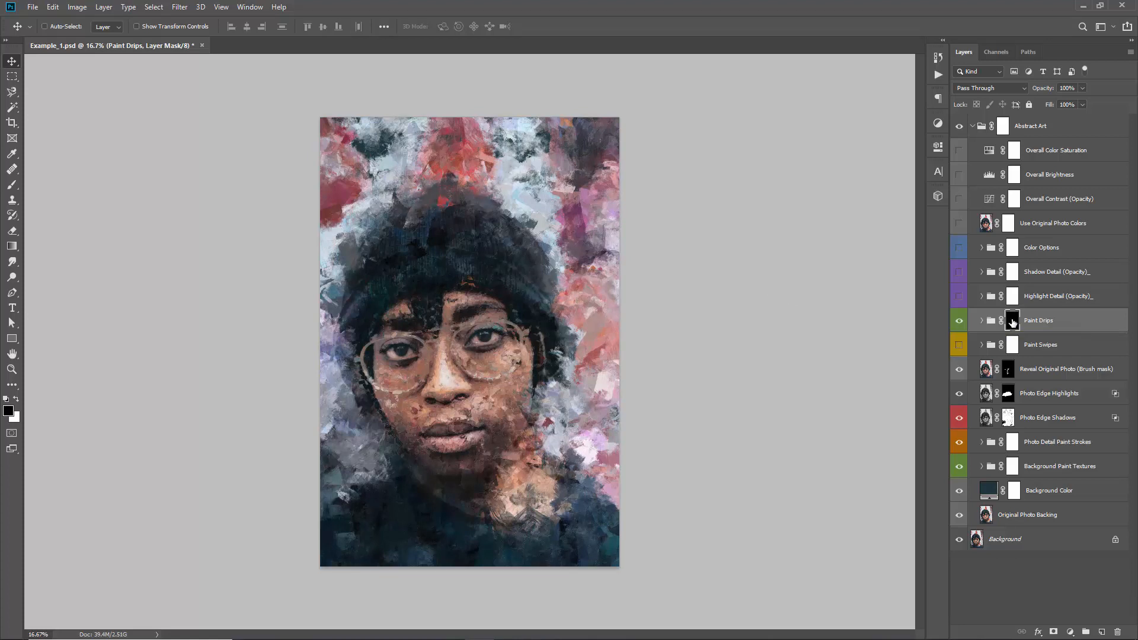
# Preview the drips with the Paint Drips mask disabled, and paint white on the mask around the top of the hat
pyautogui.keyDown('shift'); pyautogui.click(1013, 322); pyautogui.keyUp('shift')
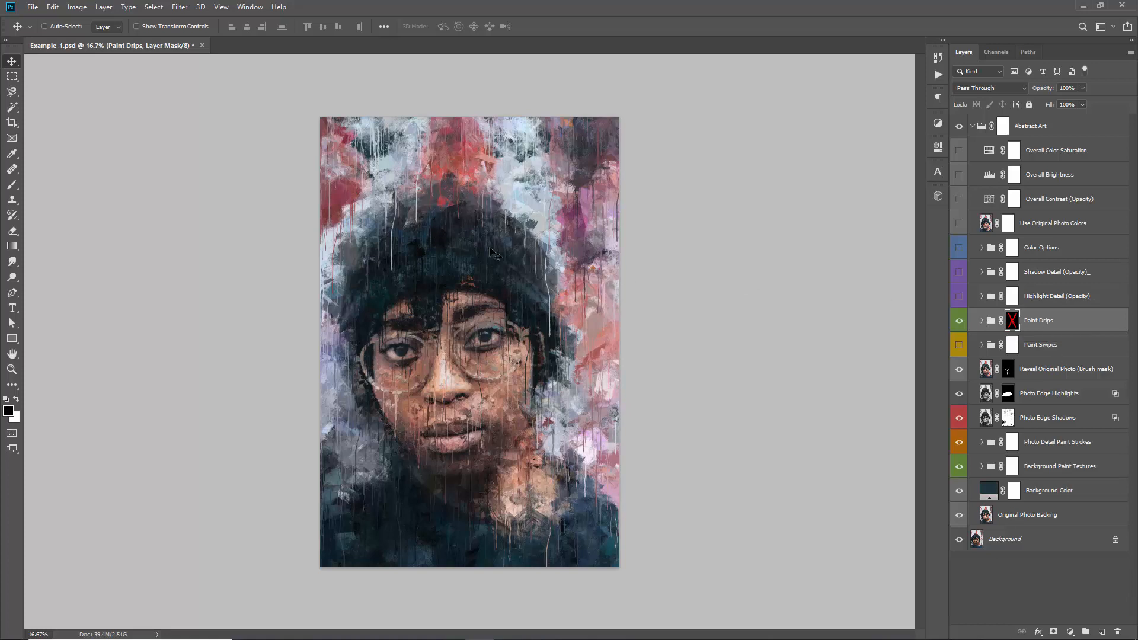
pyautogui.keyDown('shift'); pyautogui.click(1013, 324); pyautogui.keyUp('shift')
pyautogui.press('b')
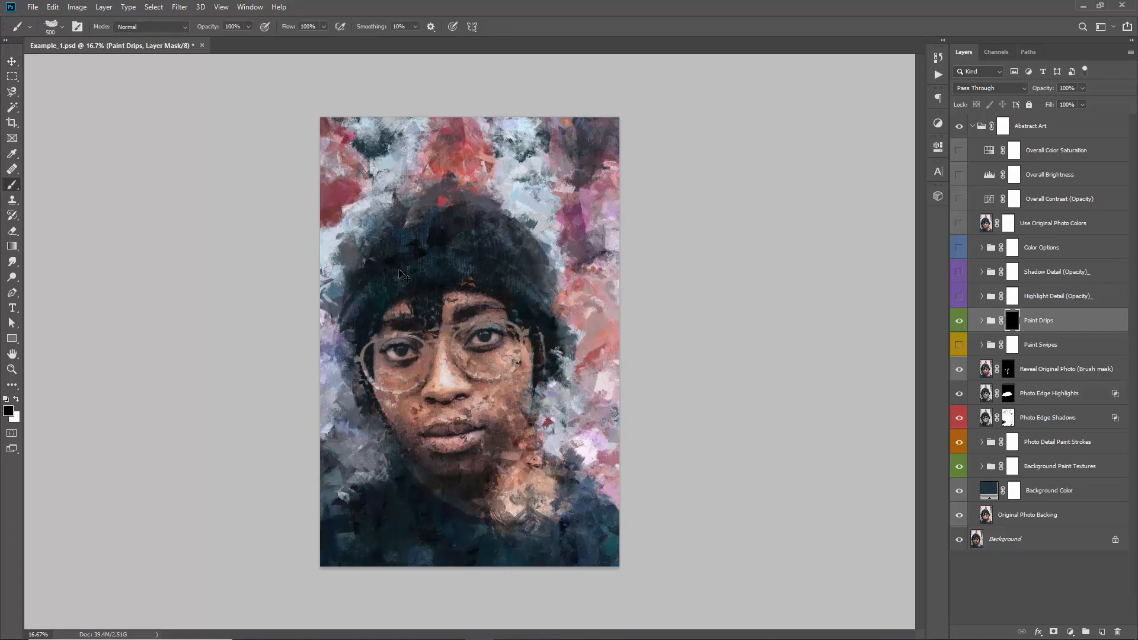
pyautogui.press('x')
pyautogui.moveTo(453, 137)
pyautogui.mouseDown()
pyautogui.moveTo(441, 211)
pyautogui.moveTo(466, 212)
pyautogui.moveTo(466, 141)
pyautogui.moveTo(481, 117)
pyautogui.moveTo(517, 223)
pyautogui.moveTo(512, 153)
pyautogui.moveTo(530, 177)
pyautogui.moveTo(543, 256)
pyautogui.moveTo(459, 180)
pyautogui.moveTo(506, 169)
pyautogui.moveTo(530, 205)
pyautogui.moveTo(526, 145)
pyautogui.moveTo(491, 178)
pyautogui.moveTo(470, 162)
pyautogui.moveTo(459, 204)
pyautogui.moveTo(451, 129)
pyautogui.mouseUp()
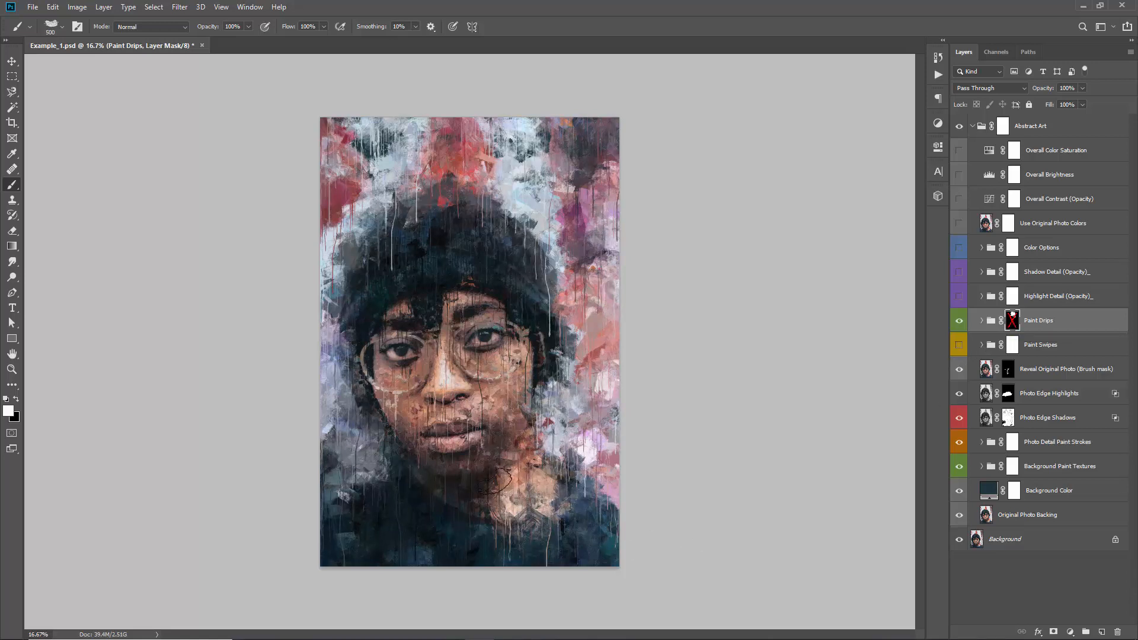
pyautogui.keyDown('shift'); pyautogui.click(1013, 321); pyautogui.keyUp('shift')
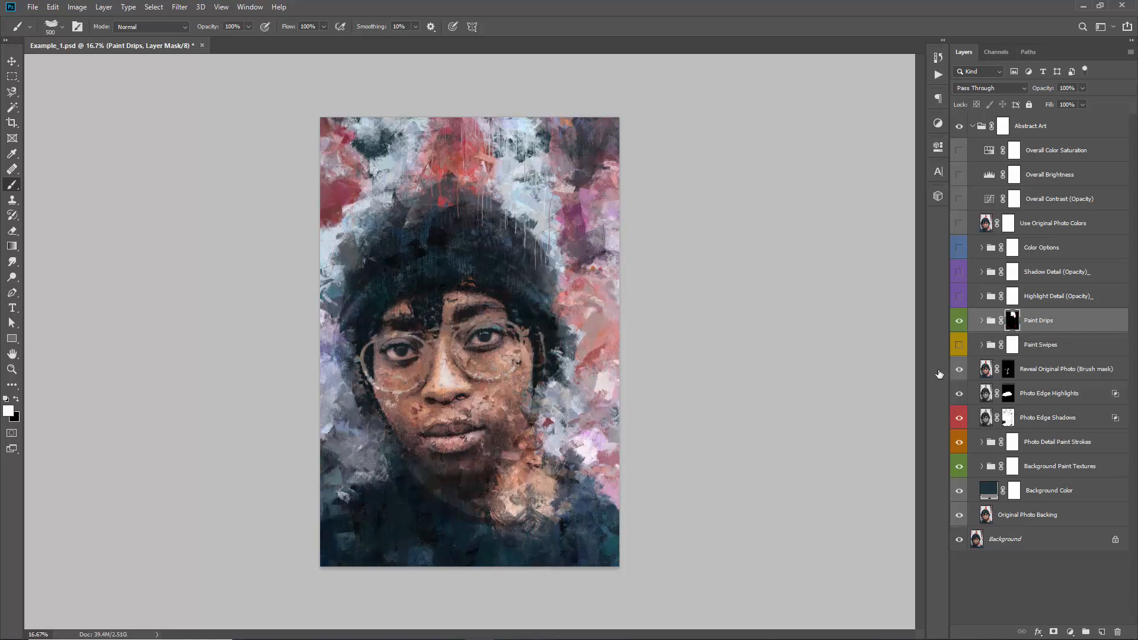
# Paint white on the Paint Drips mask below the neck and at the artwork's sides, checking it against the unmasked drips, and save the document
pyautogui.moveTo(507, 501)
pyautogui.mouseDown()
pyautogui.moveTo(498, 525)
pyautogui.moveTo(517, 503)
pyautogui.moveTo(525, 572)
pyautogui.moveTo(540, 573)
pyautogui.moveTo(538, 480)
pyautogui.moveTo(530, 511)
pyautogui.mouseUp()
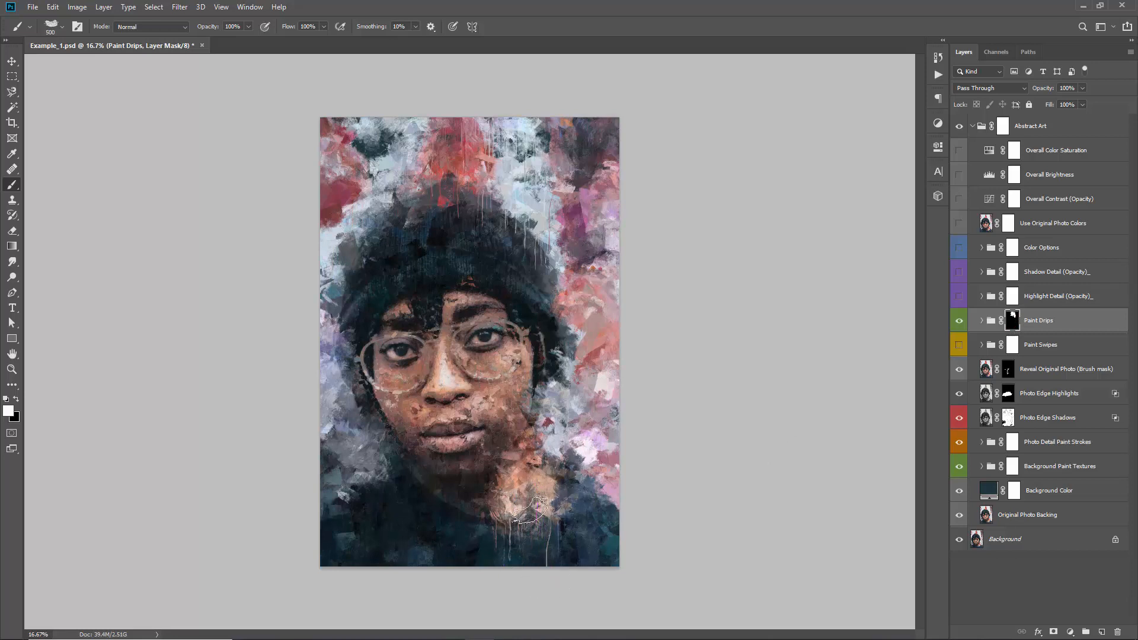
pyautogui.keyDown('shift'); pyautogui.click(1013, 320); pyautogui.keyUp('shift')
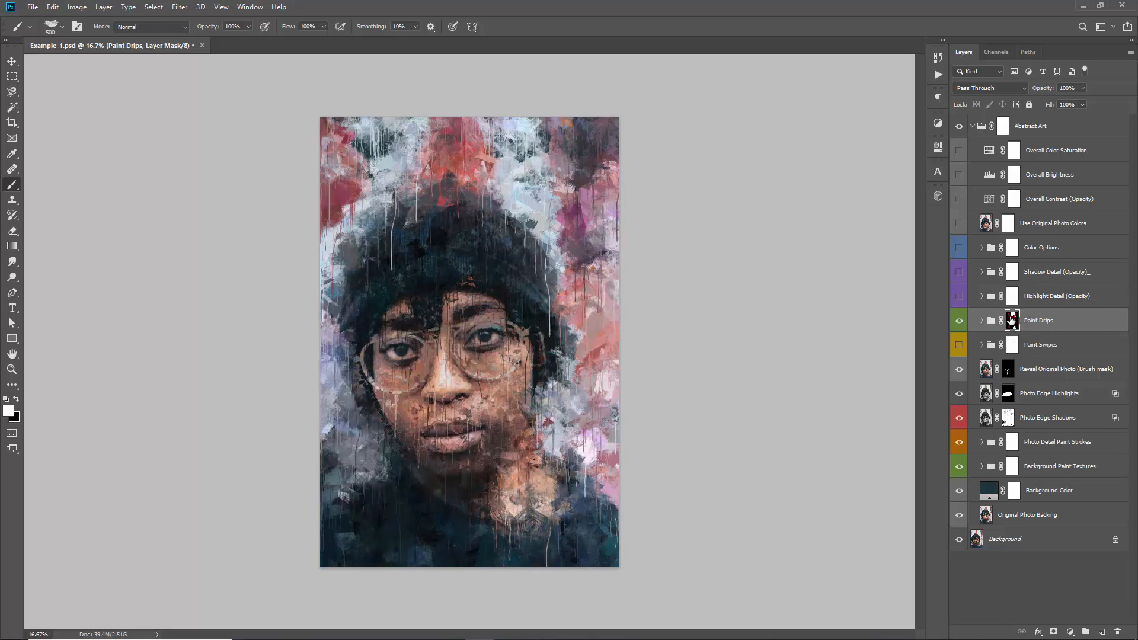
pyautogui.keyDown('shift'); pyautogui.click(1013, 320); pyautogui.keyUp('shift')
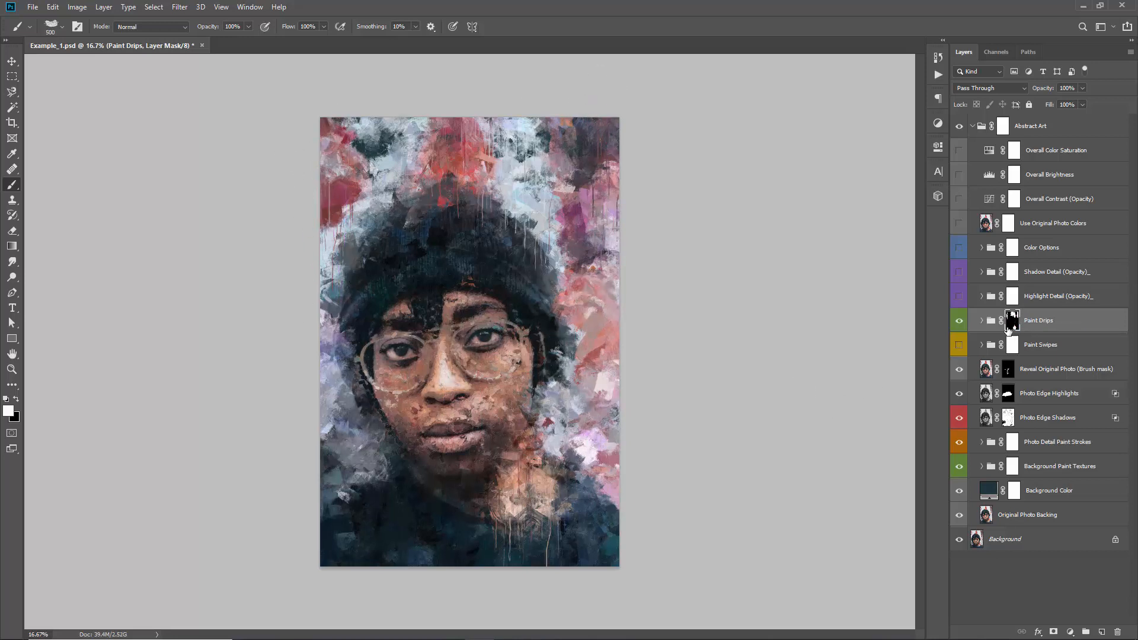
pyautogui.keyDown('shift'); pyautogui.click(1011, 321); pyautogui.keyUp('shift')
pyautogui.moveTo(351, 496)
pyautogui.mouseDown()
pyautogui.moveTo(344, 451)
pyautogui.moveTo(380, 457)
pyautogui.moveTo(365, 398)
pyautogui.moveTo(350, 538)
pyautogui.moveTo(346, 469)
pyautogui.mouseUp()
pyautogui.hotkey('ctrl', 's')
pyautogui.press('v')
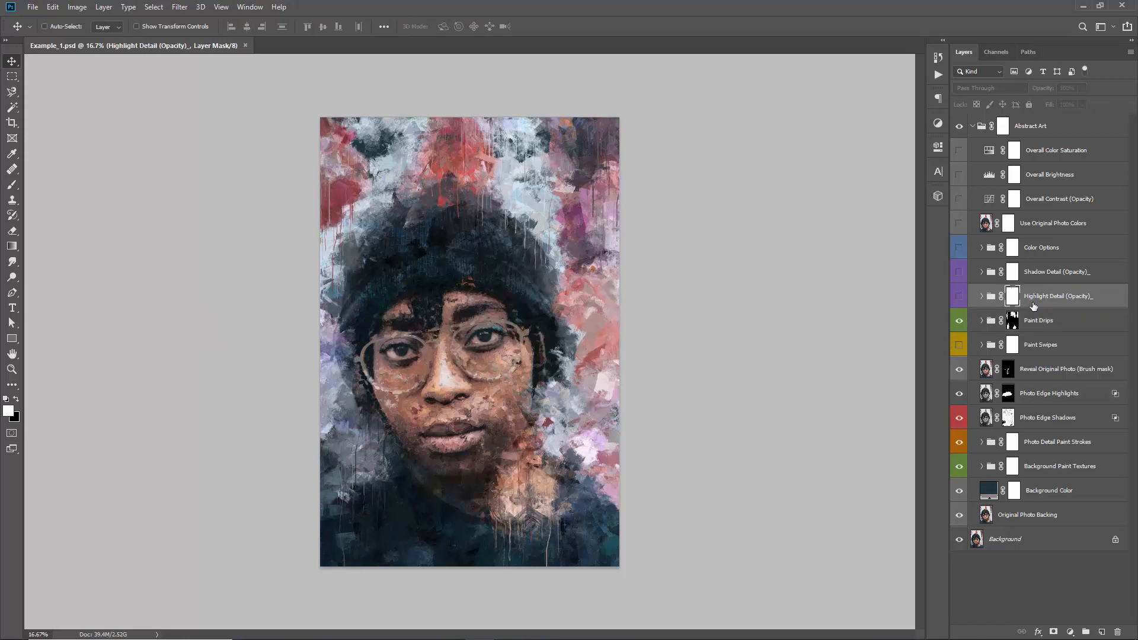
# Show the Highlight Detail (Opacity) group, comparing the artwork with and without it
pyautogui.click(1043, 298)
pyautogui.click(960, 298)
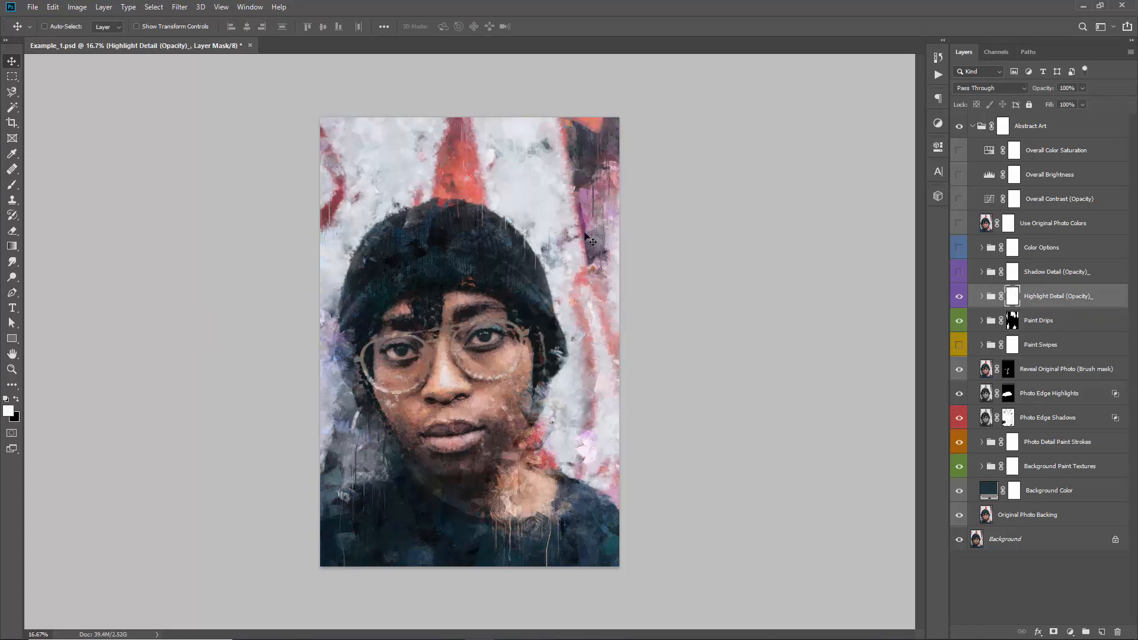
pyautogui.click(960, 300)
pyautogui.click(961, 300)
pyautogui.click(961, 300)
pyautogui.click(961, 300)
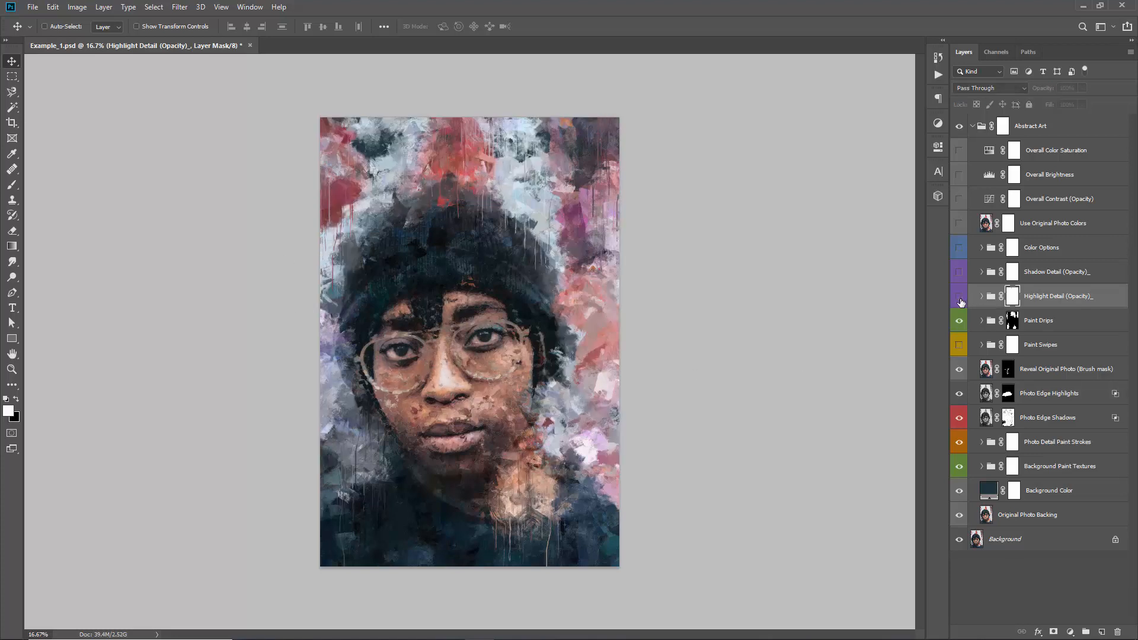
pyautogui.click(960, 300)
pyautogui.click(960, 300)
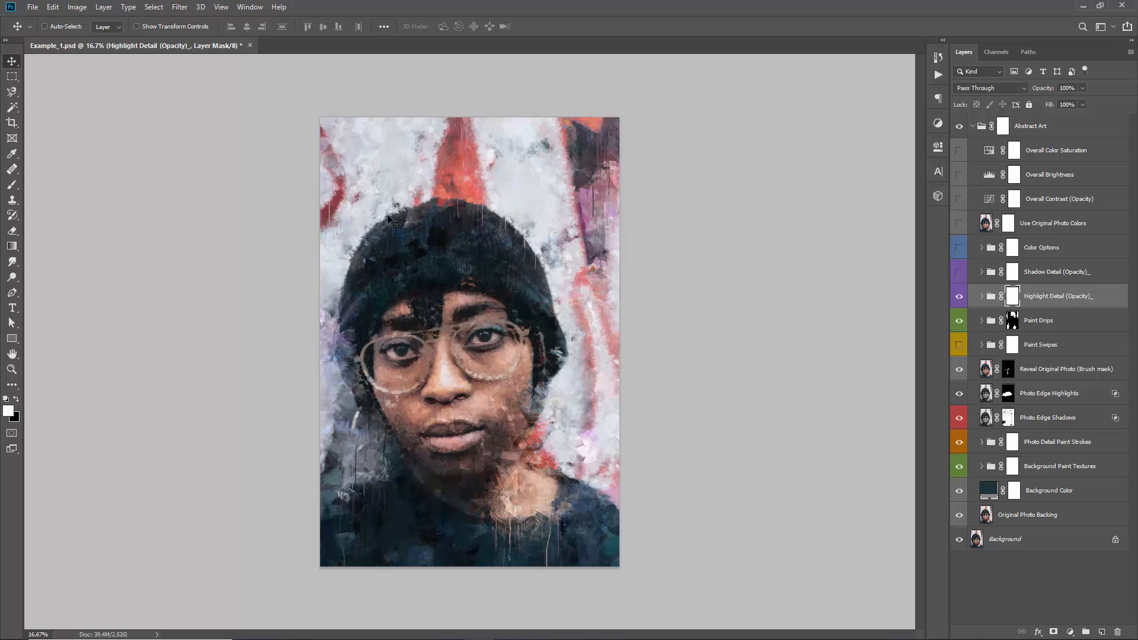
# Compare the artwork with and without the Highlight Detail (Opacity) group, and paint black on its mask around the artwork's upper corners
pyautogui.click(956, 297)
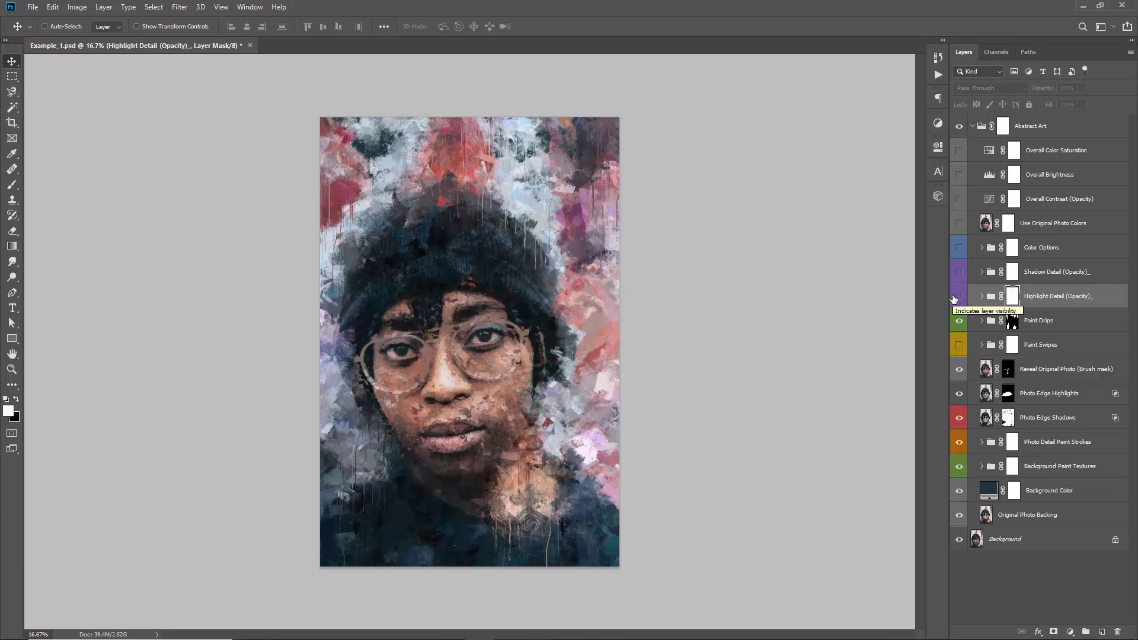
pyautogui.click(957, 298)
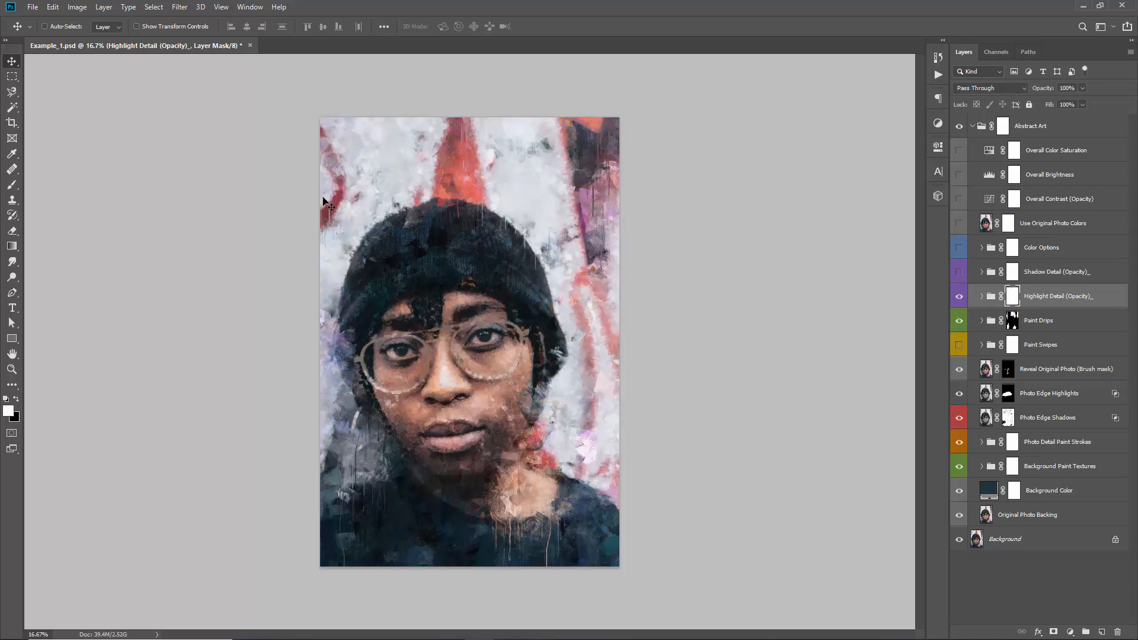
pyautogui.press('b')
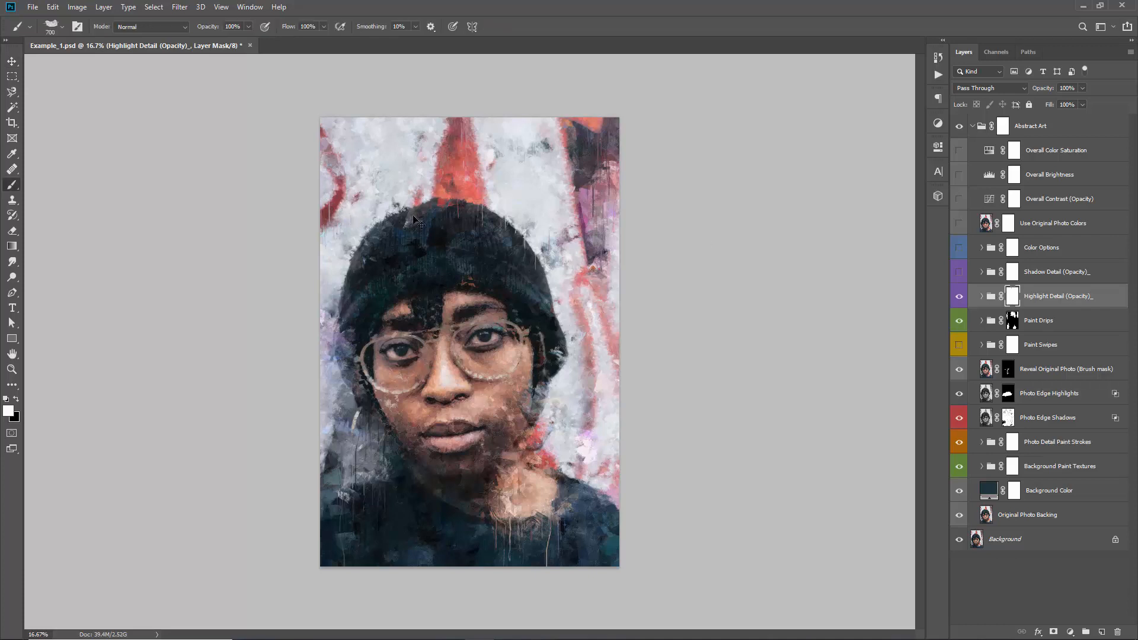
pyautogui.press('x')
pyautogui.click(982, 298)
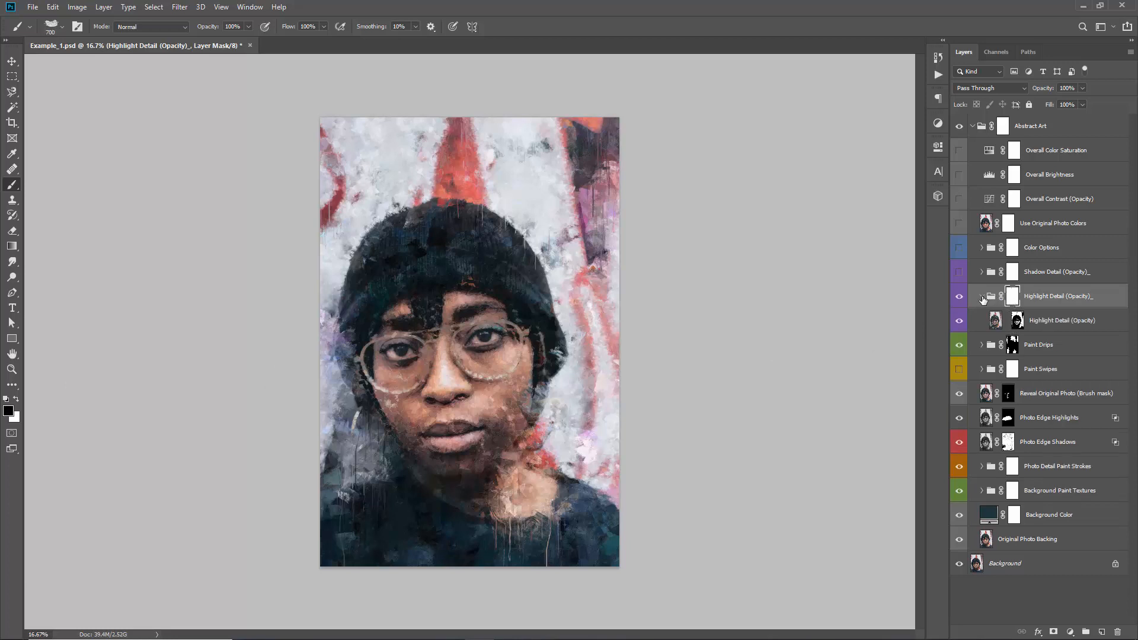
pyautogui.click(983, 298)
pyautogui.click(1004, 299)
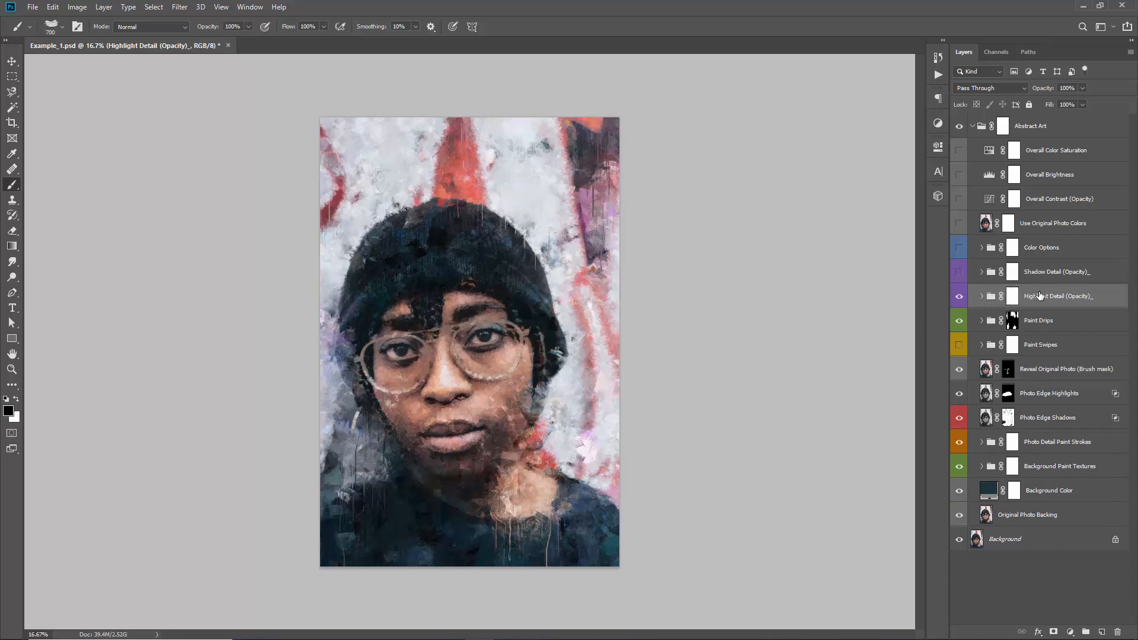
pyautogui.click(1013, 298)
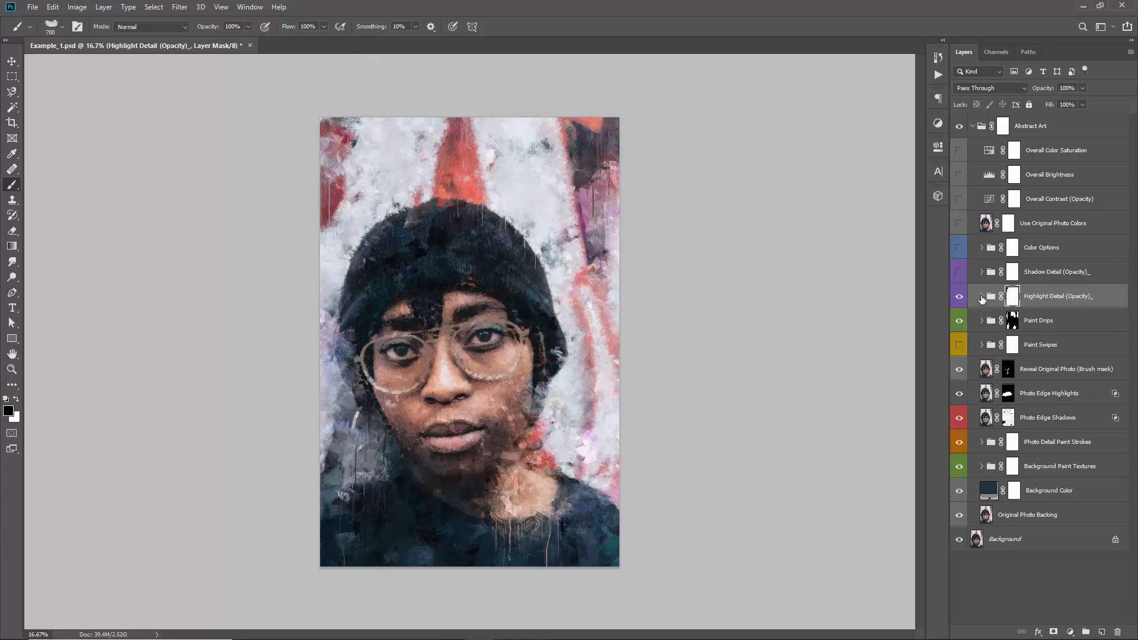
# Check the artwork without the highlight details, and paint black on the Highlight Detail (Opacity) mask beside the shoulder at the artwork's right edge
pyautogui.click(959, 296)
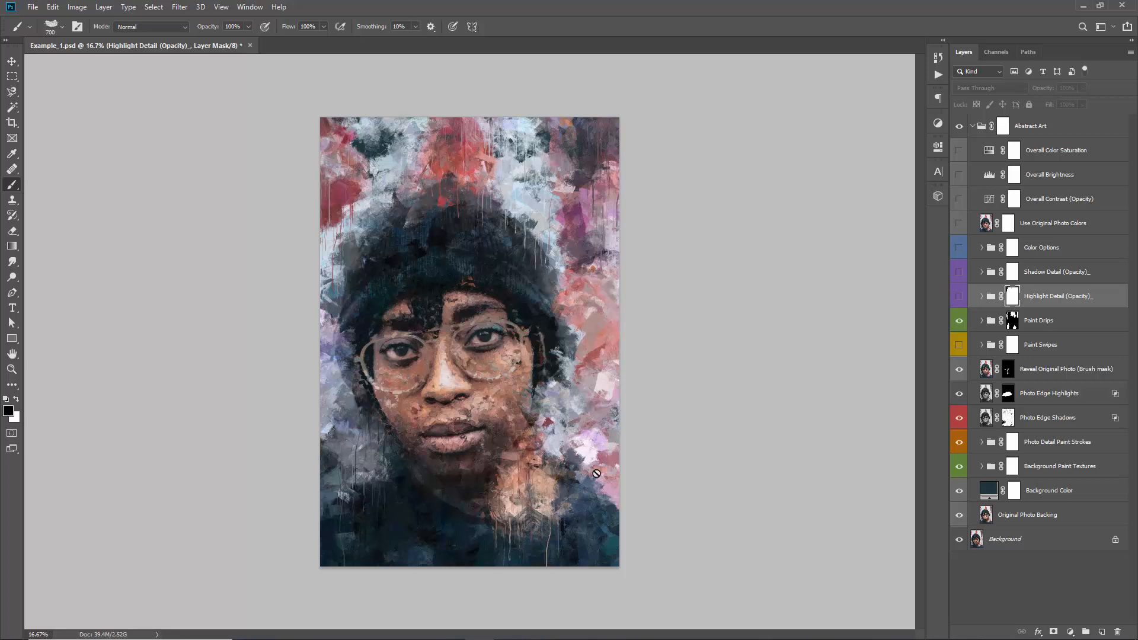
pyautogui.click(958, 296)
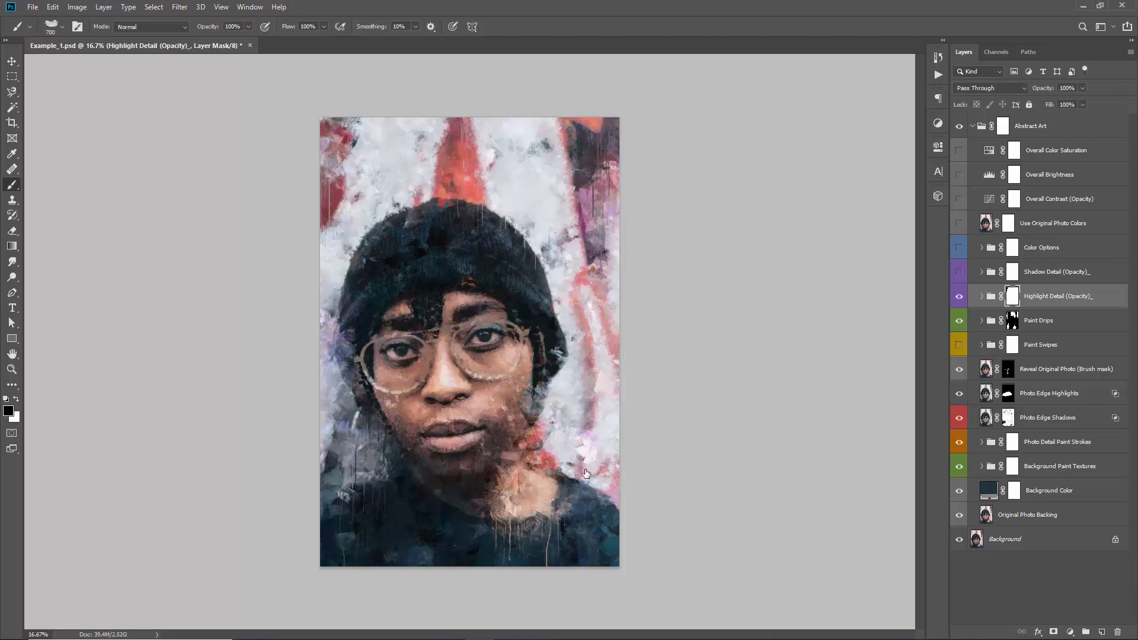
pyautogui.moveTo(618, 460)
pyautogui.mouseDown()
pyautogui.moveTo(592, 481)
pyautogui.moveTo(638, 477)
pyautogui.moveTo(643, 444)
pyautogui.mouseUp()
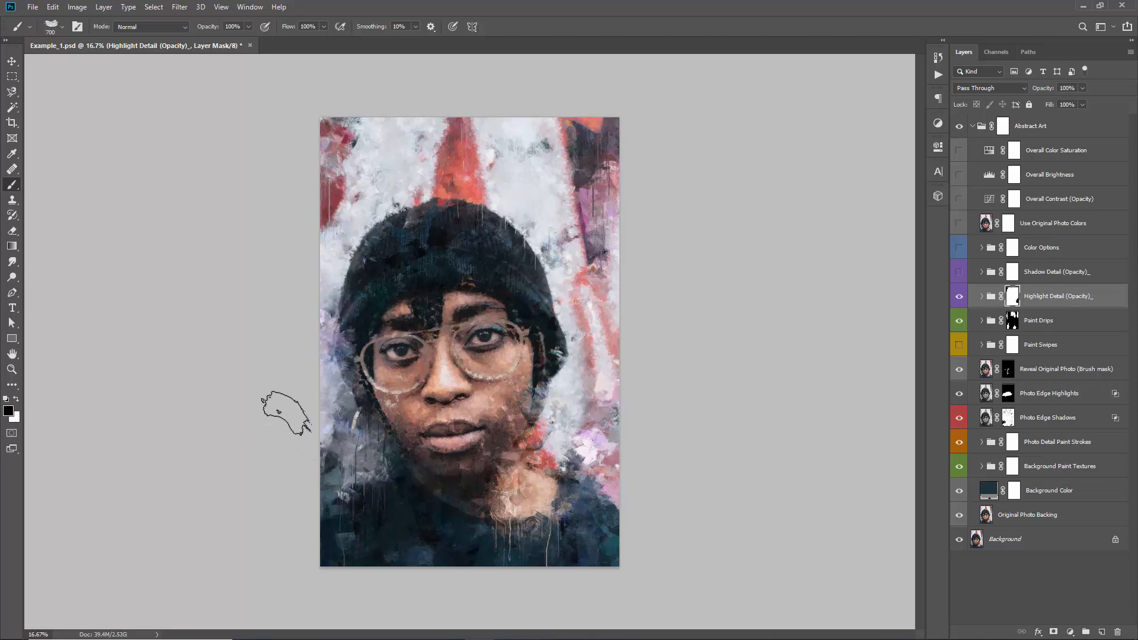
# Show the Shadow Detail (Opacity) group, comparing the artwork with and without it
pyautogui.click(1048, 272)
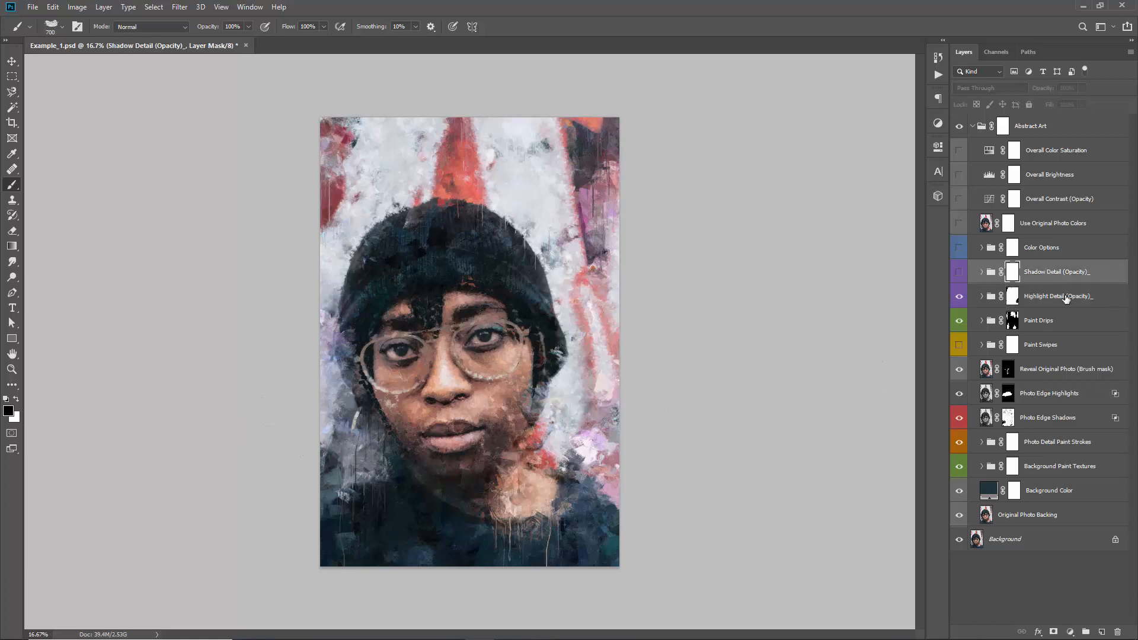
pyautogui.click(959, 274)
pyautogui.click(959, 274)
pyautogui.click(959, 274)
pyautogui.click(959, 276)
pyautogui.click(960, 276)
pyautogui.click(960, 276)
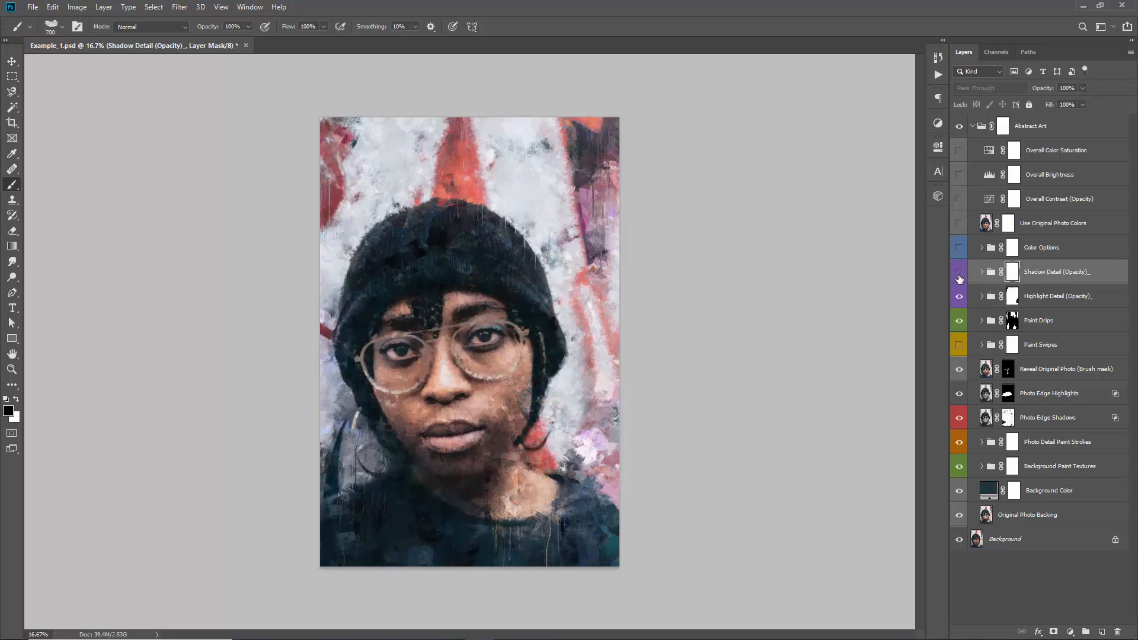
pyautogui.click(960, 277)
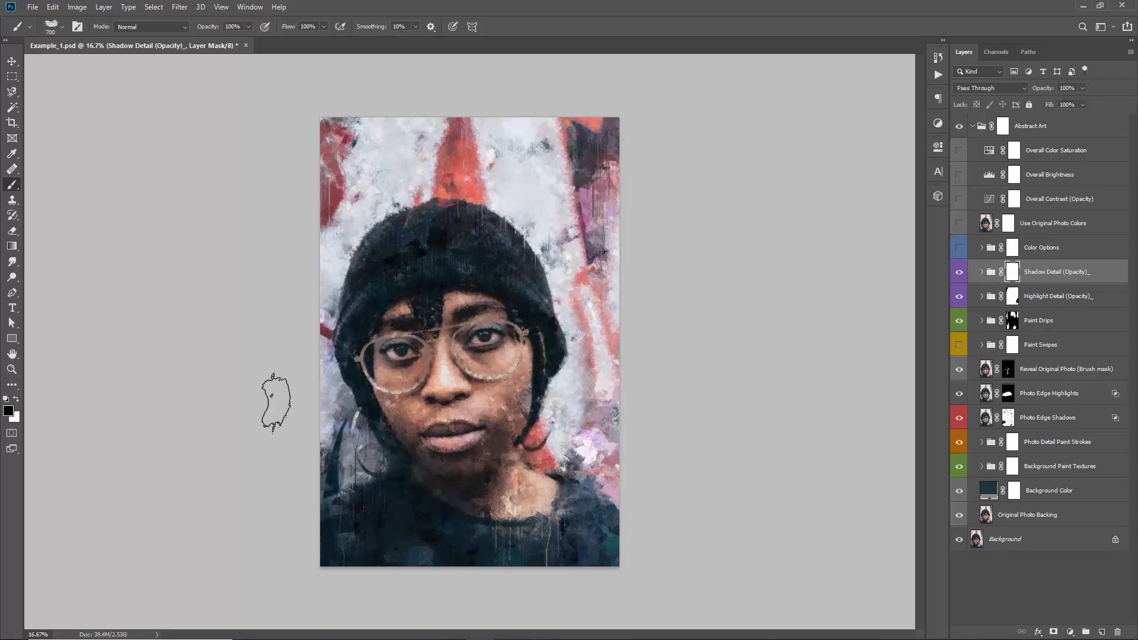
pyautogui.click(961, 275)
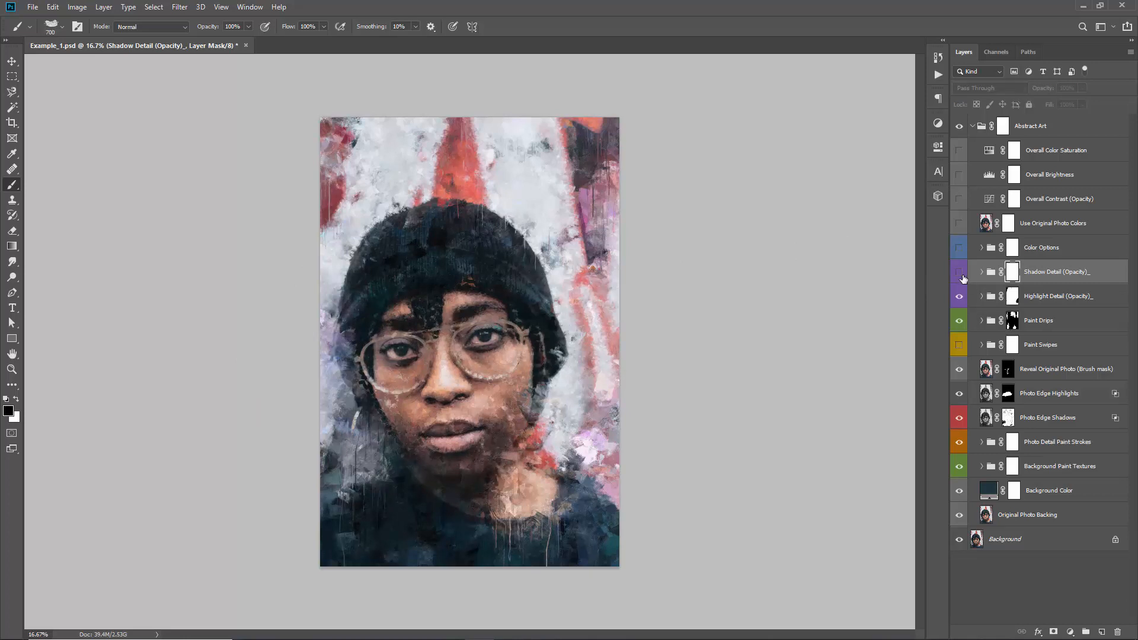
pyautogui.click(960, 276)
pyautogui.click(961, 276)
pyautogui.click(962, 276)
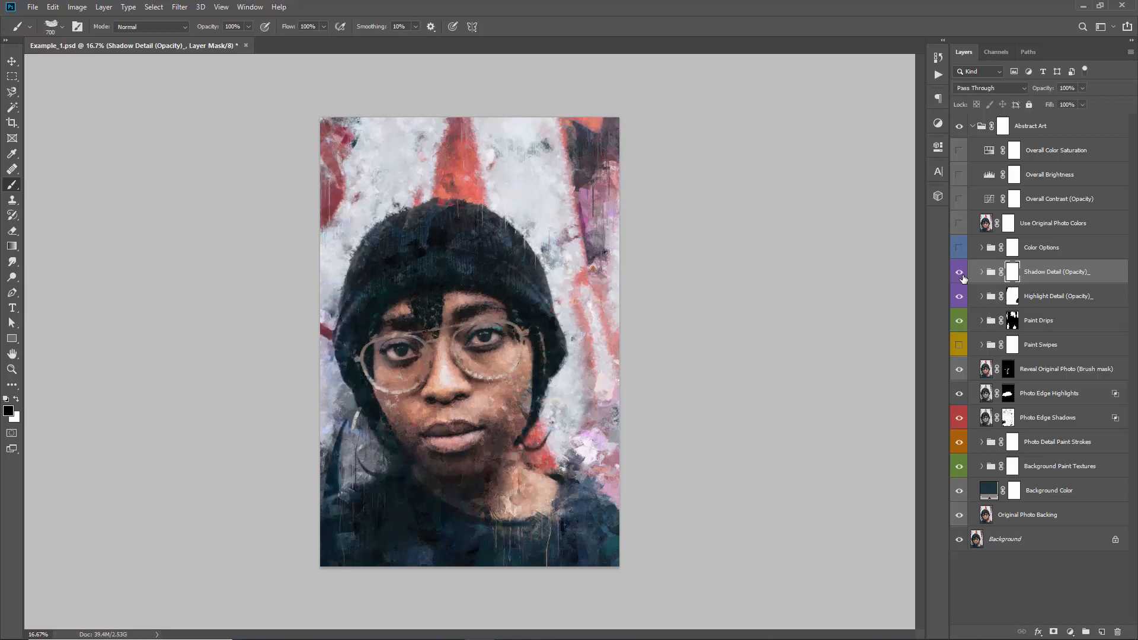
pyautogui.click(962, 276)
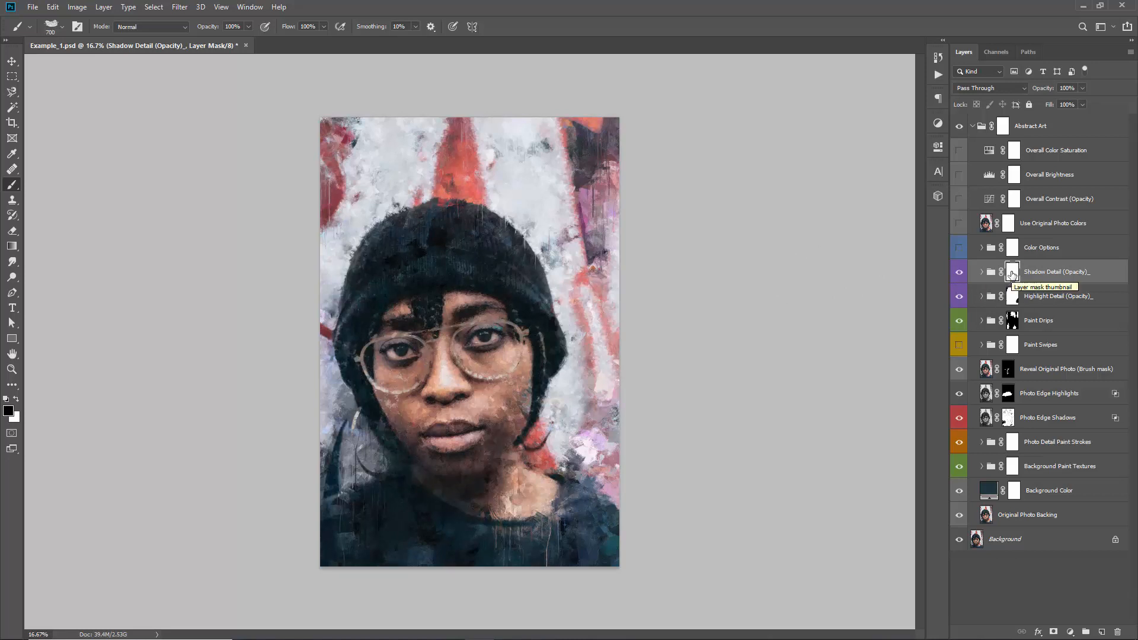
# Invert the Shadow Detail (Opacity) mask to black and paint white on it around the neck and jaw
pyautogui.hotkey('ctrl', 'i')
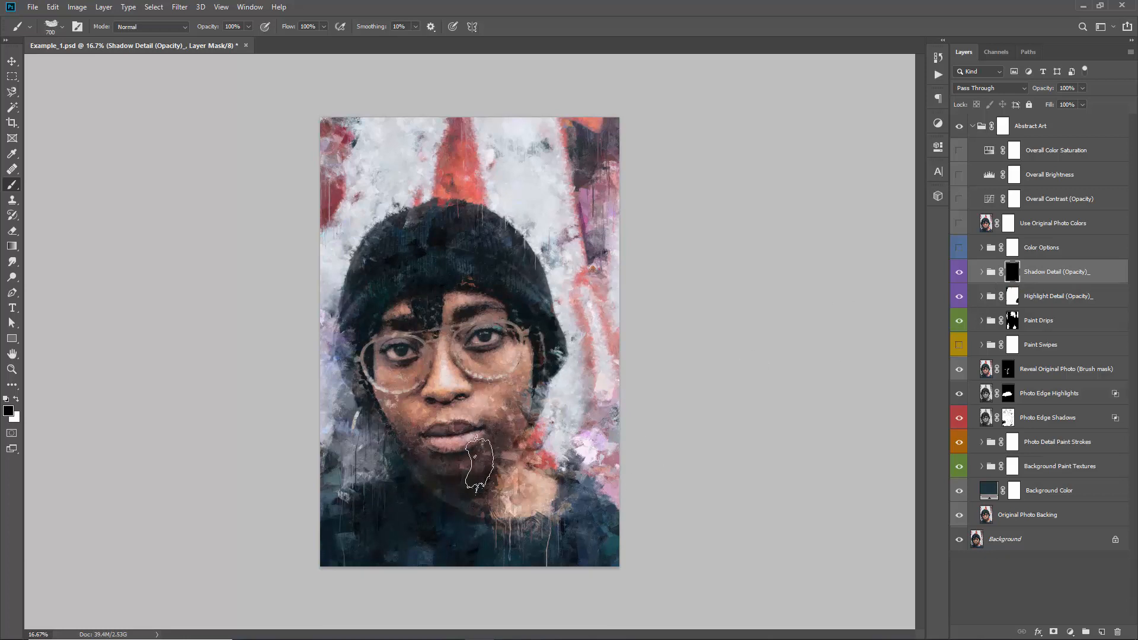
pyautogui.press('x')
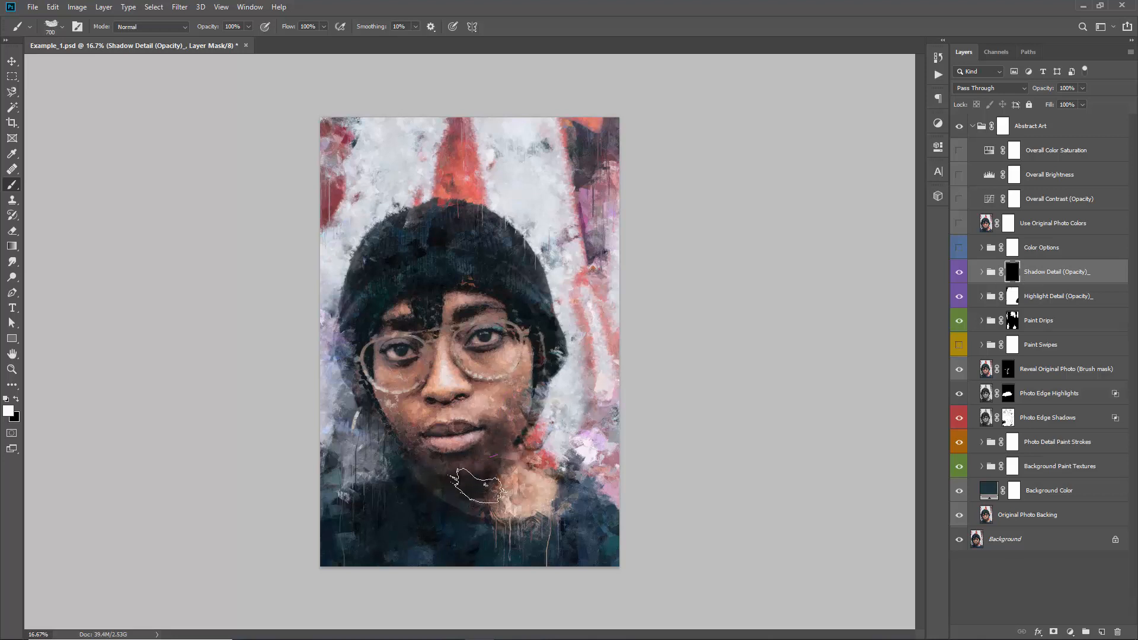
pyautogui.moveTo(558, 473)
pyautogui.mouseDown()
pyautogui.moveTo(479, 492)
pyautogui.moveTo(492, 441)
pyautogui.mouseUp()
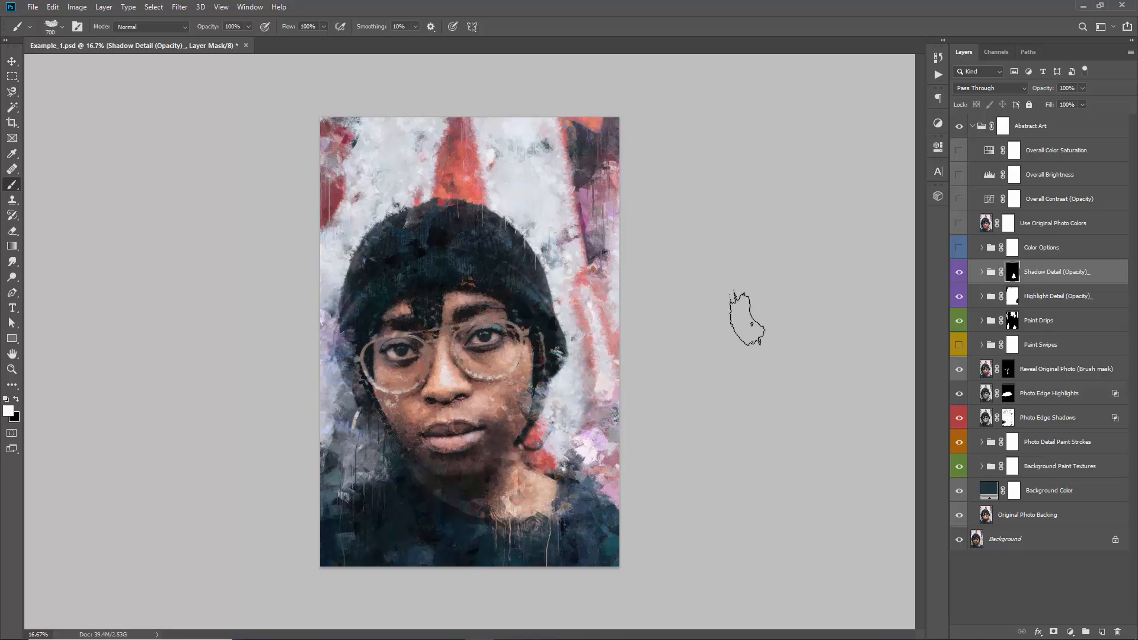
# Show the Color Options group and expand it to list its color options
pyautogui.click(1038, 248)
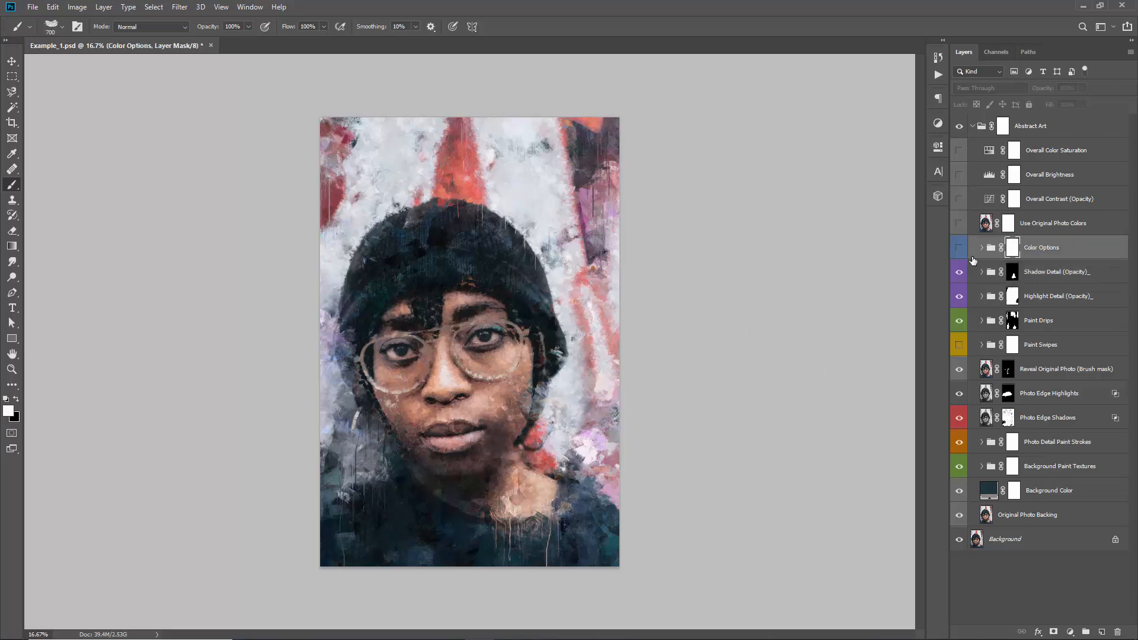
pyautogui.click(960, 248)
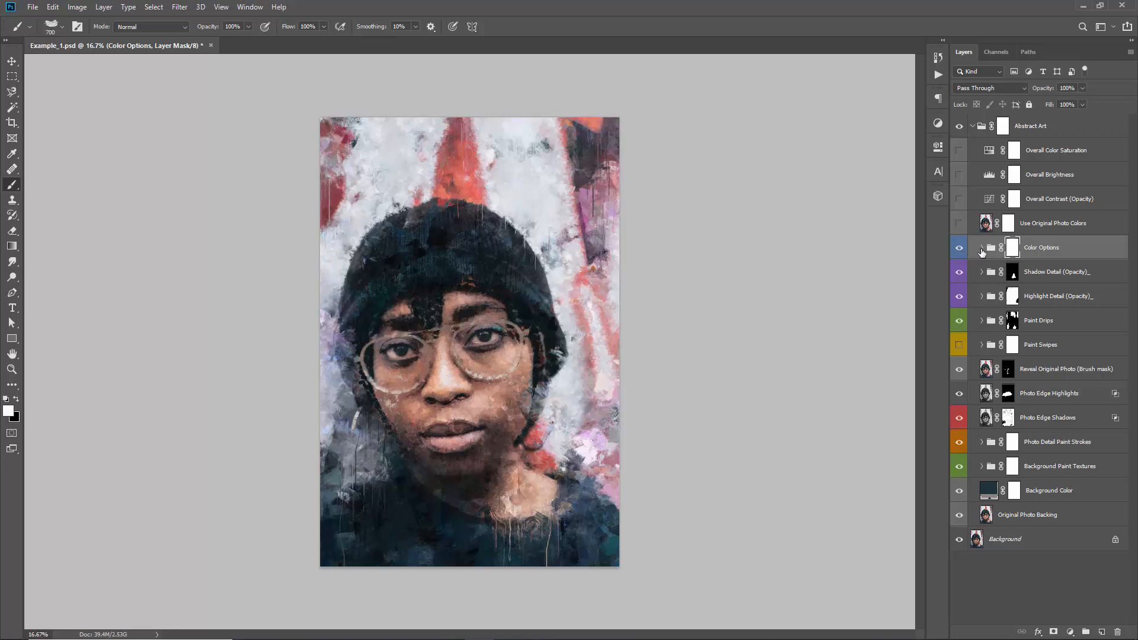
pyautogui.click(981, 249)
pyautogui.scroll(-3, 978, 270)
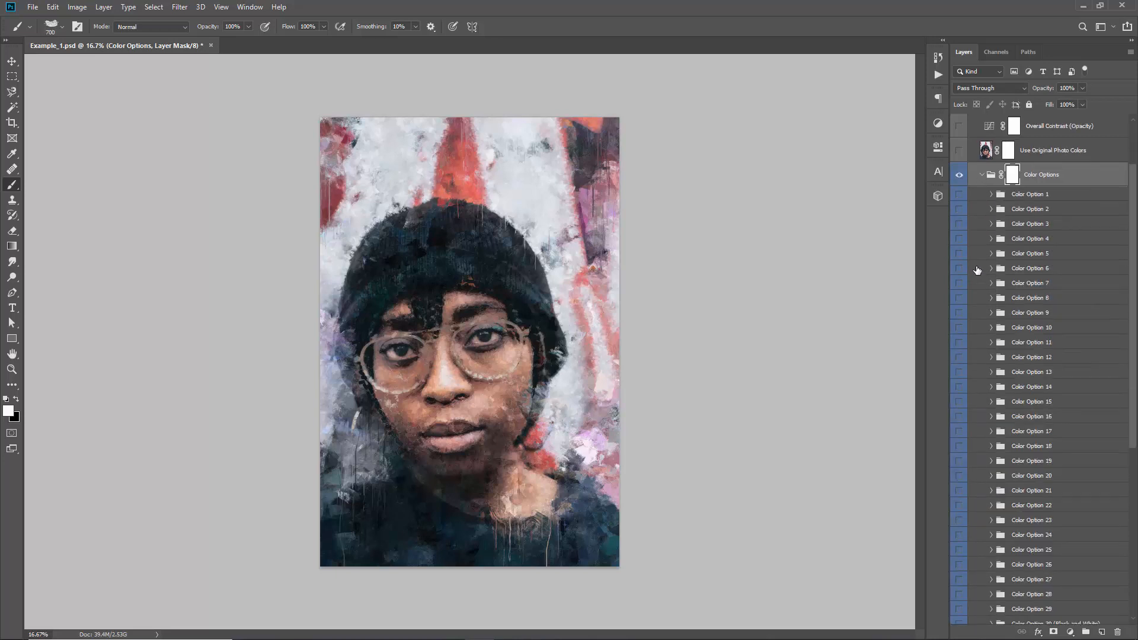
pyautogui.scroll(1, 1037, 535)
pyautogui.scroll(-1, 970, 226)
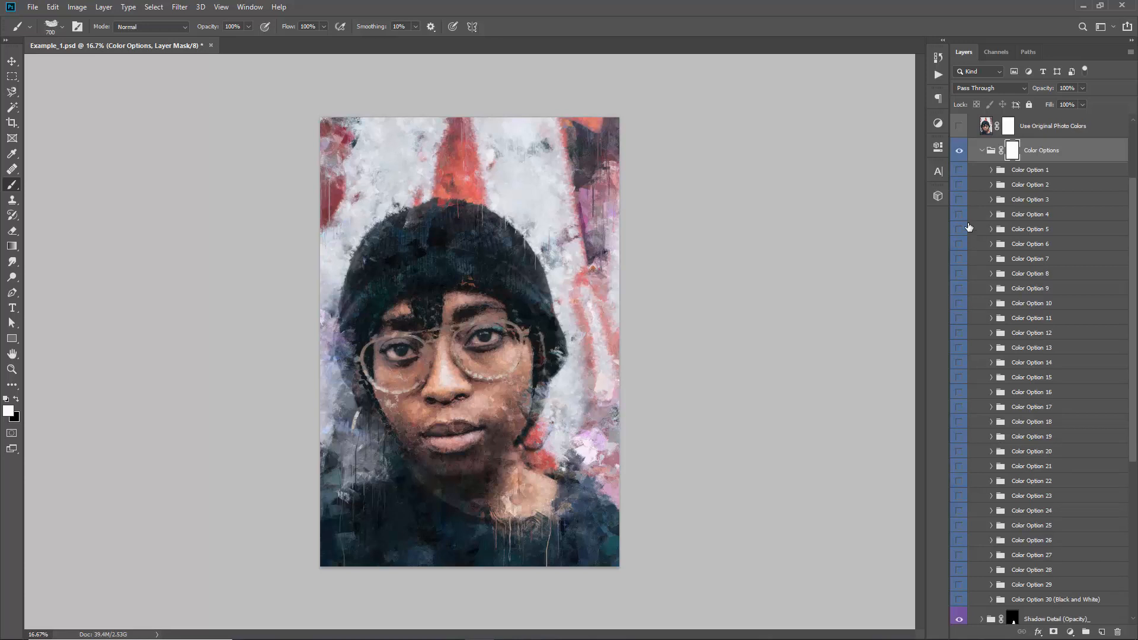
# Preview individual looks in the Color Options group, including Color Options 29, 28 and 27, hiding each one again
pyautogui.click(960, 185)
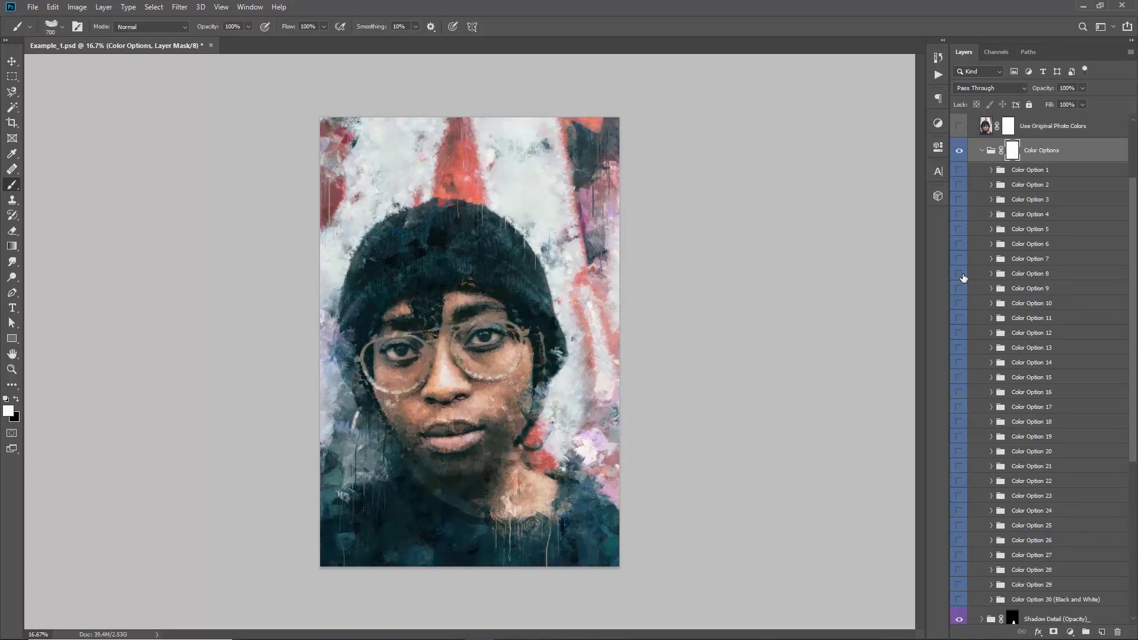
pyautogui.click(960, 585)
pyautogui.click(960, 585)
pyautogui.click(960, 570)
pyautogui.click(960, 570)
pyautogui.click(960, 556)
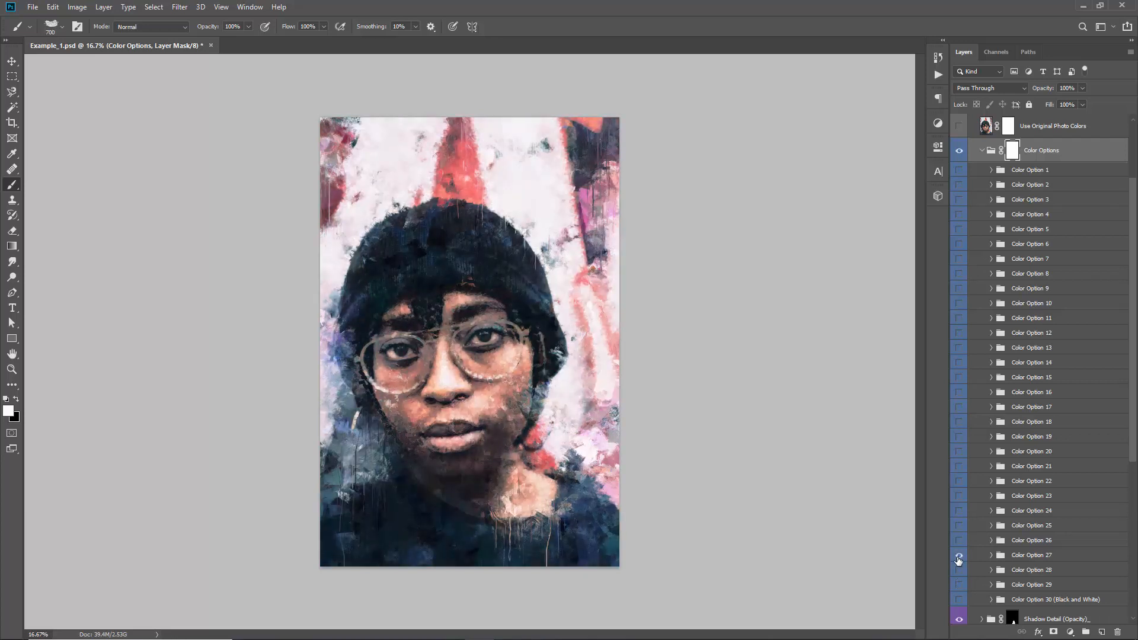
pyautogui.click(959, 556)
# Show Color Option 26 and set its opacity to 43%
pyautogui.click(958, 541)
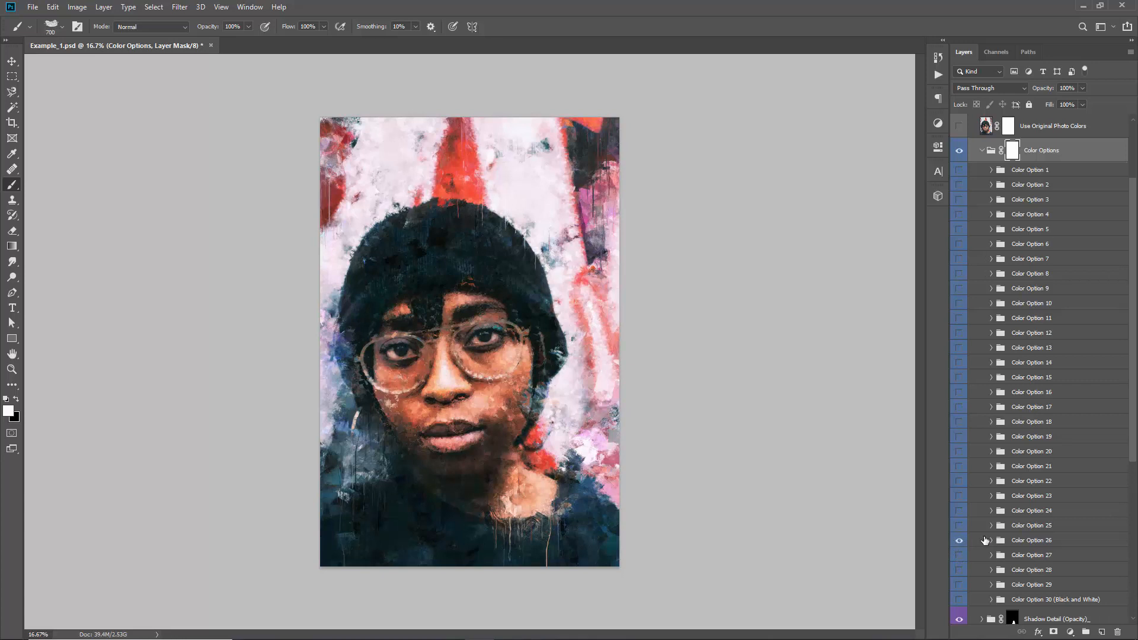
pyautogui.click(1019, 540)
pyautogui.scroll(-4, 1004, 391)
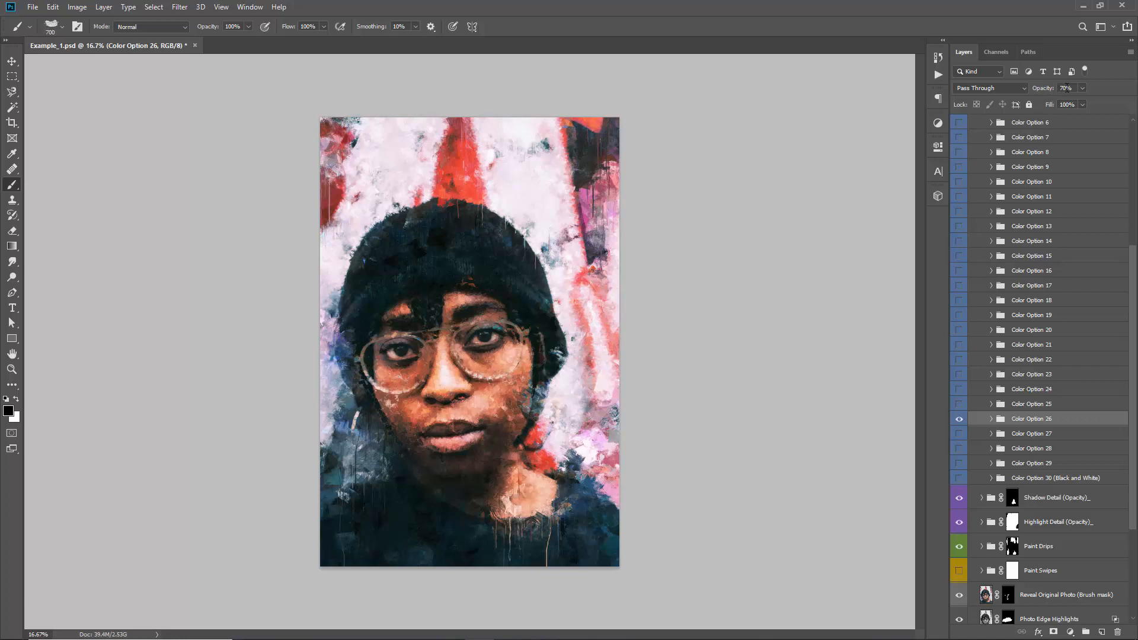
pyautogui.scroll(2, 1023, 298)
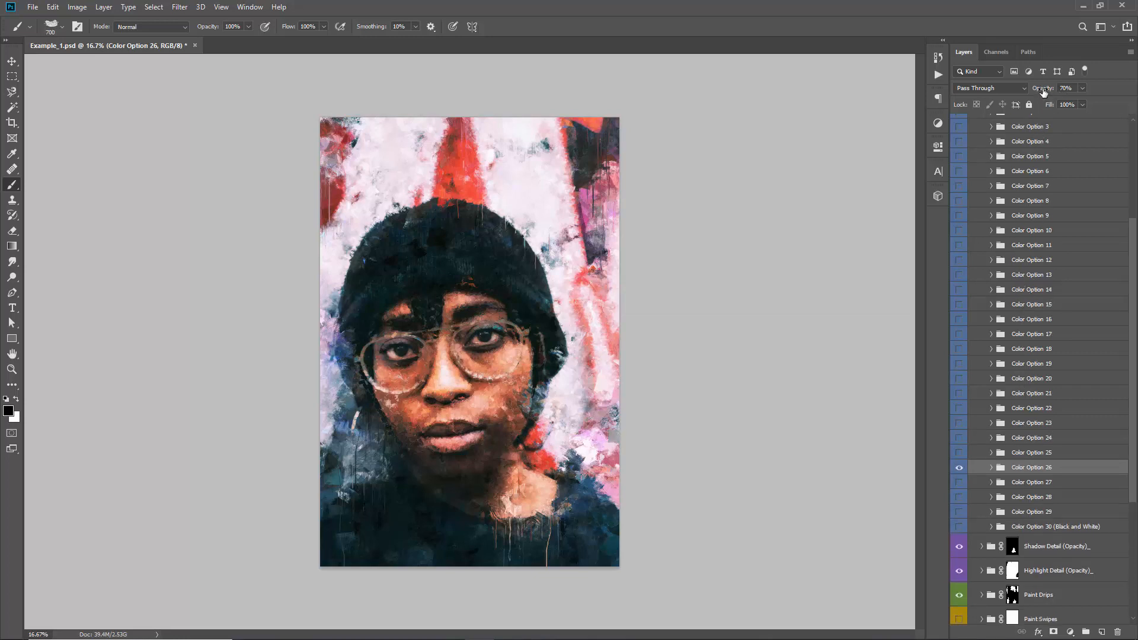
pyautogui.moveTo(1044, 91)
pyautogui.mouseDown()
pyautogui.moveTo(1001, 91)
pyautogui.moveTo(1087, 99)
pyautogui.moveTo(1026, 95)
pyautogui.mouseUp()
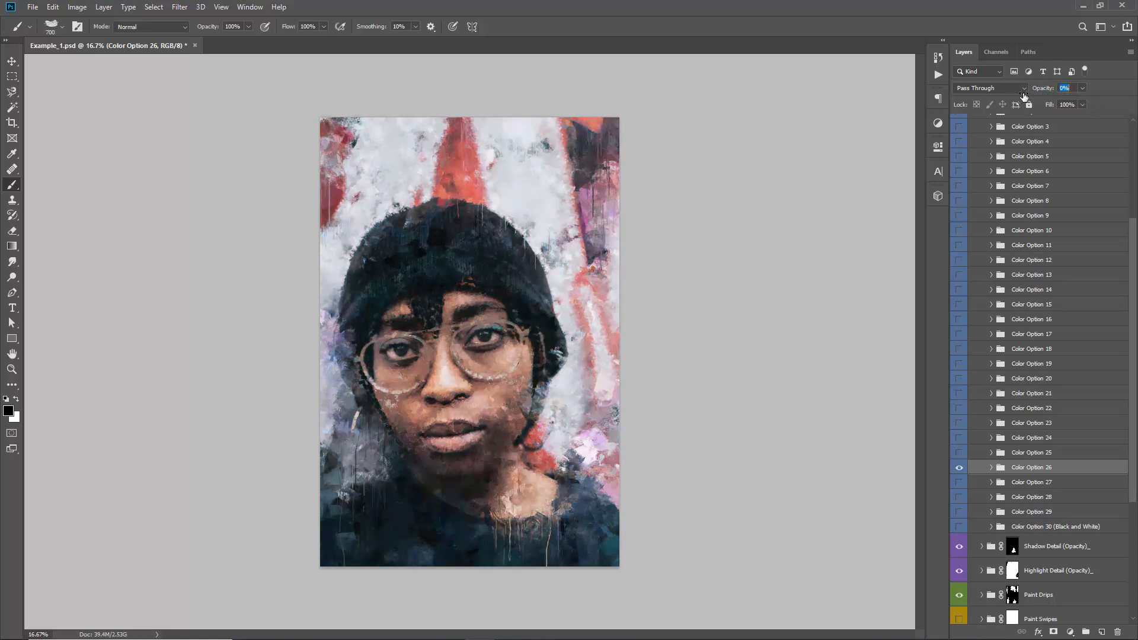
pyautogui.moveTo(1028, 96); pyautogui.dragTo(1030, 97)
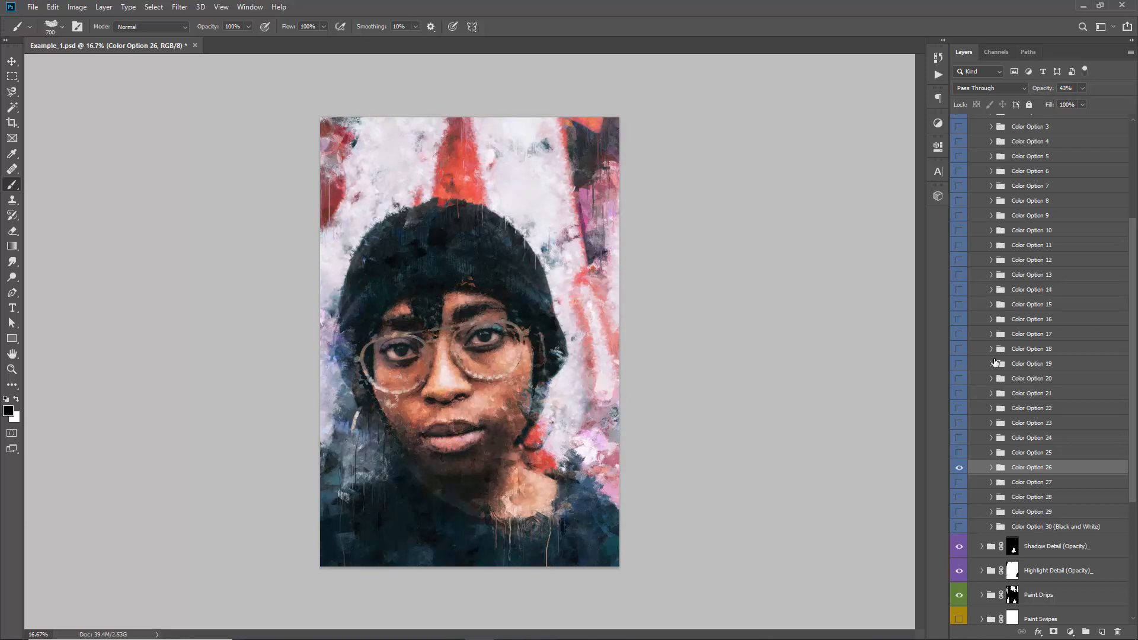
# Preview Color Option 14, show Color Option 13 at 29% opacity, and compare the artwork with and without it
pyautogui.scroll(1, 990, 350)
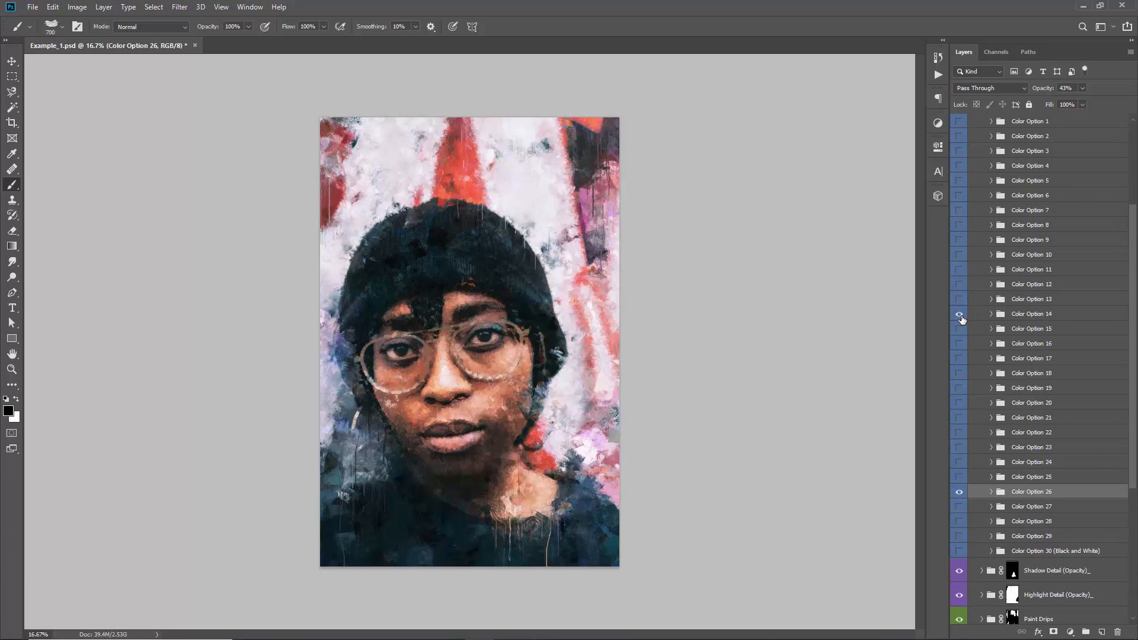
pyautogui.click(959, 314)
pyautogui.click(960, 300)
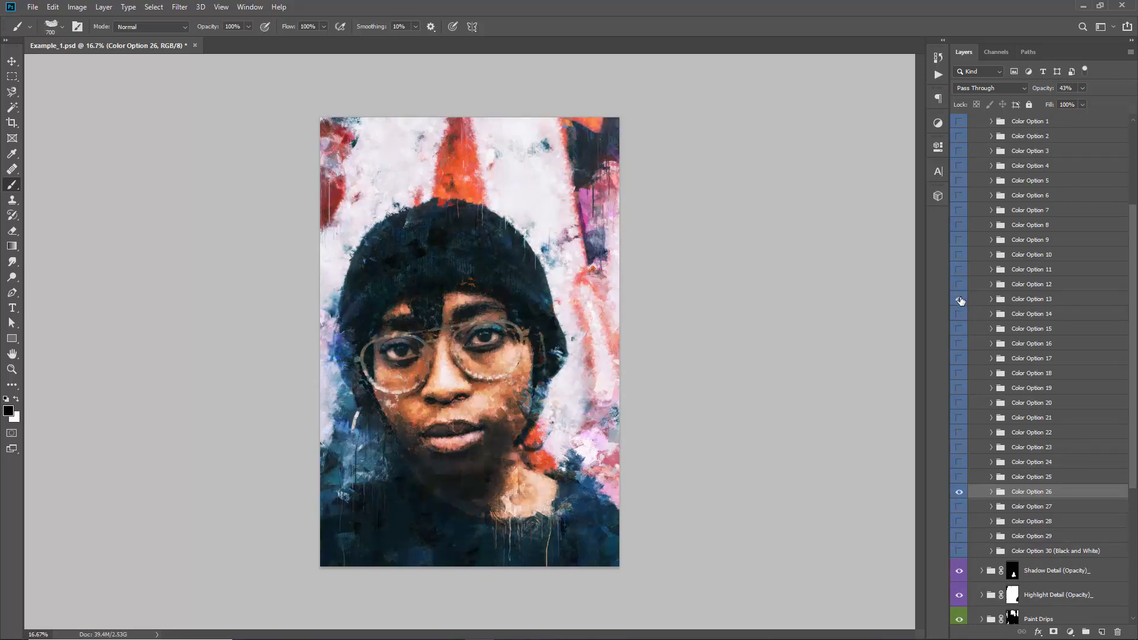
pyautogui.click(1023, 302)
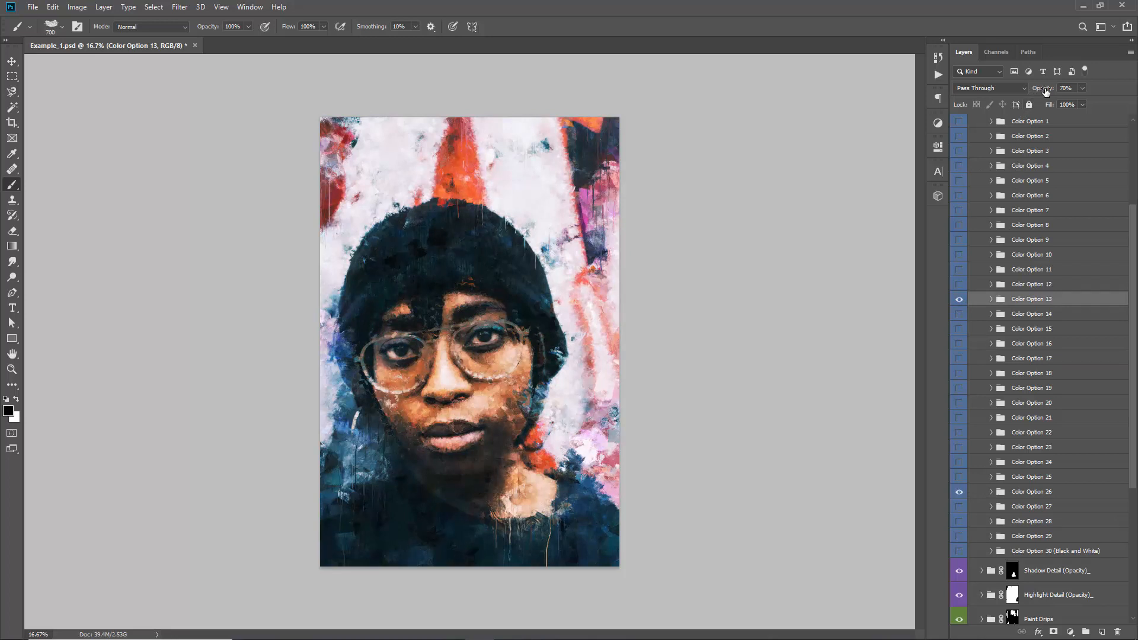
pyautogui.moveTo(1047, 89); pyautogui.dragTo(726, 124)
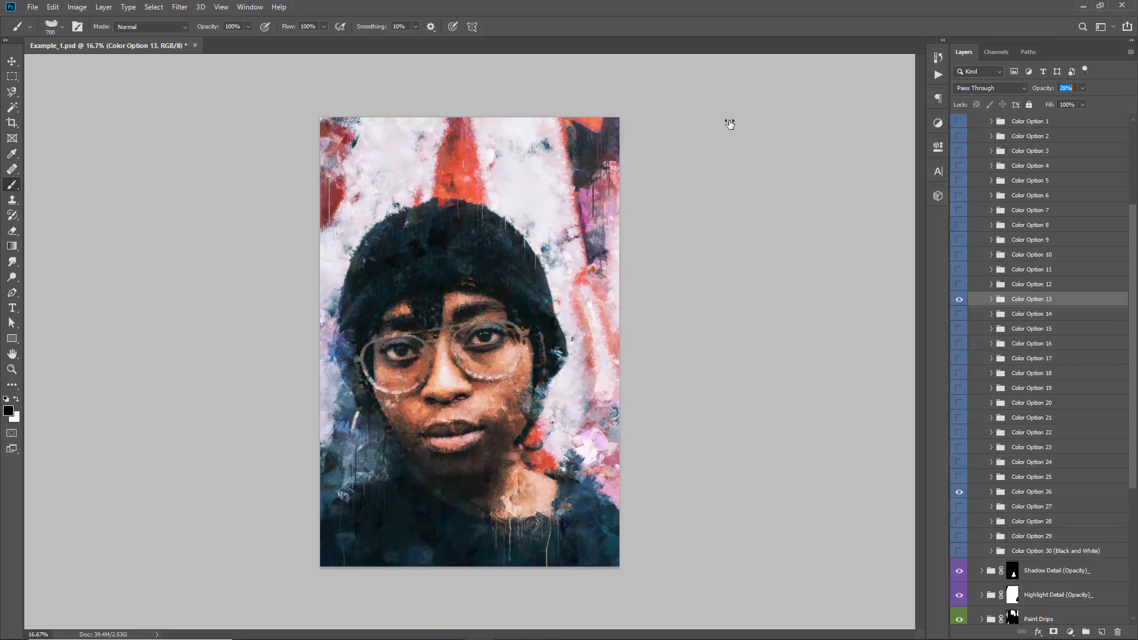
pyautogui.moveTo(730, 124); pyautogui.dragTo(731, 124)
pyautogui.click(960, 300)
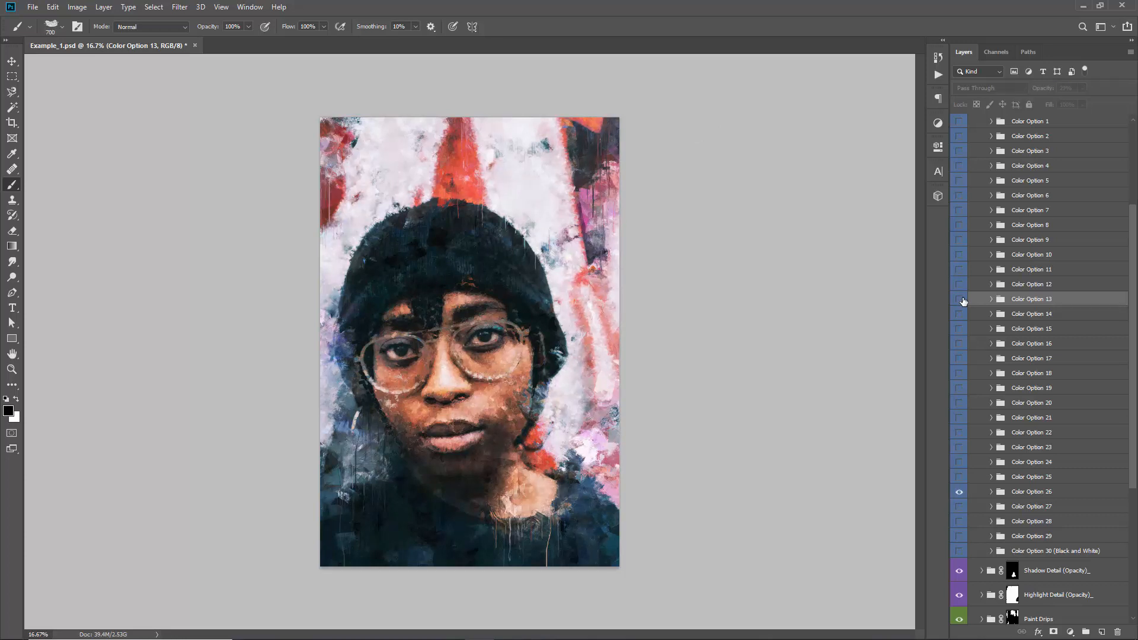
pyautogui.click(961, 299)
pyautogui.press('v')
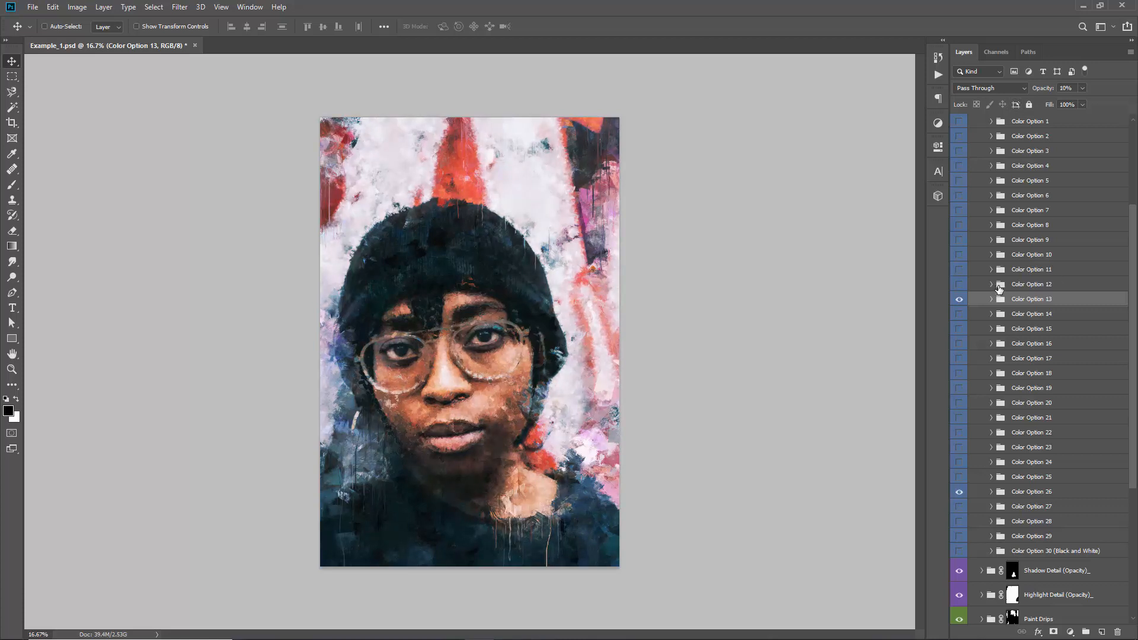
# Collapse the Color Options group, preview the Use Original Photo Colors layer and hide it again
pyautogui.scroll(3, 999, 289)
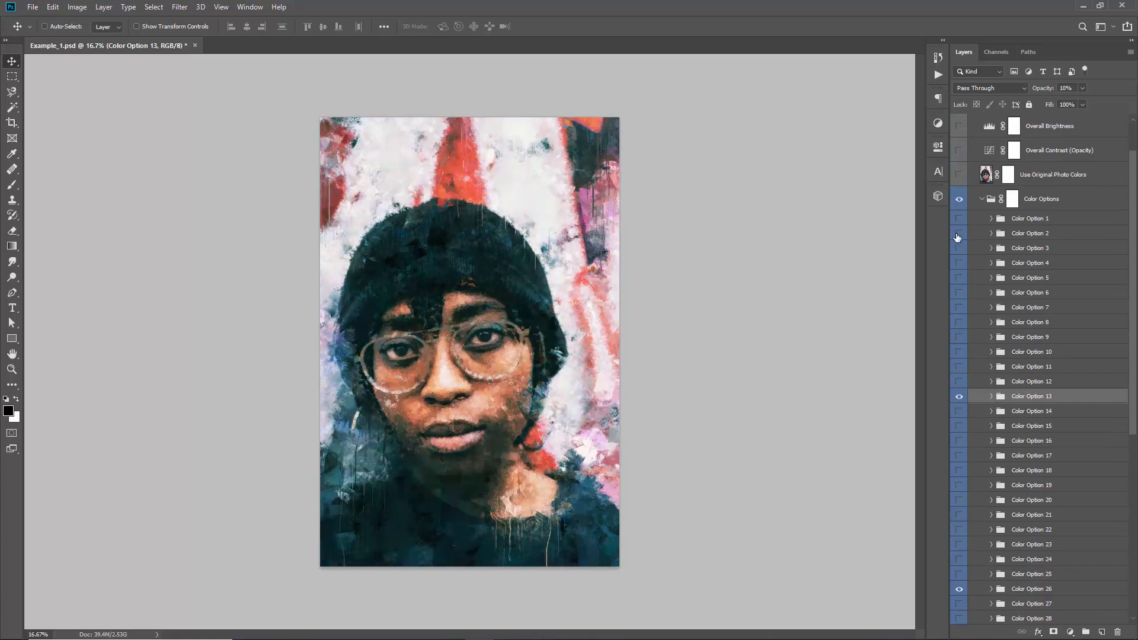
pyautogui.click(984, 201)
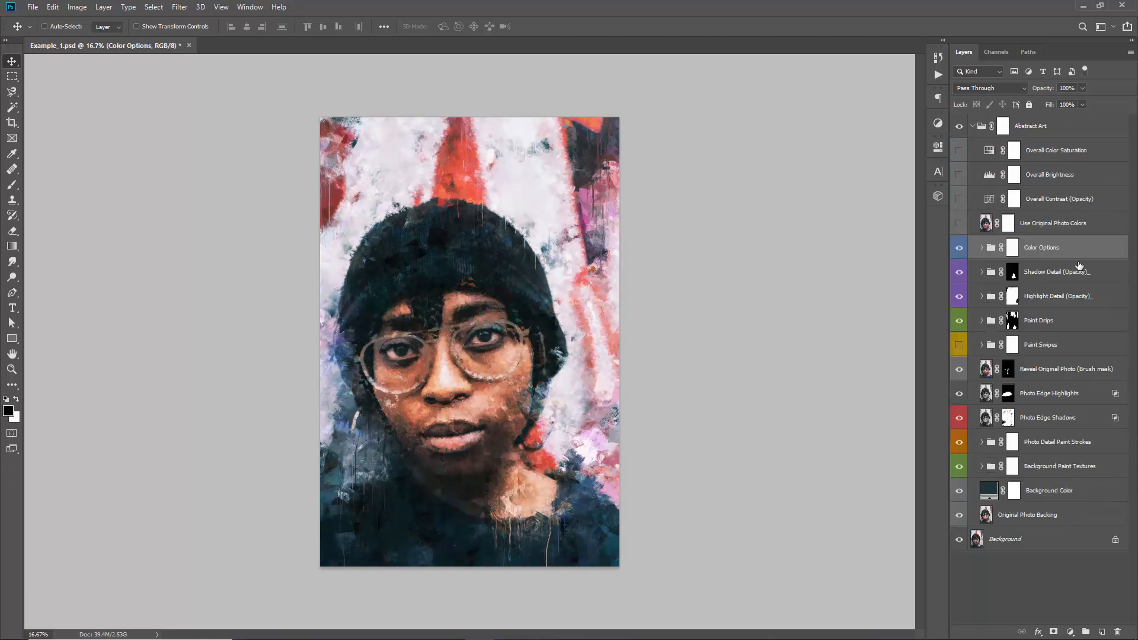
pyautogui.click(1020, 233)
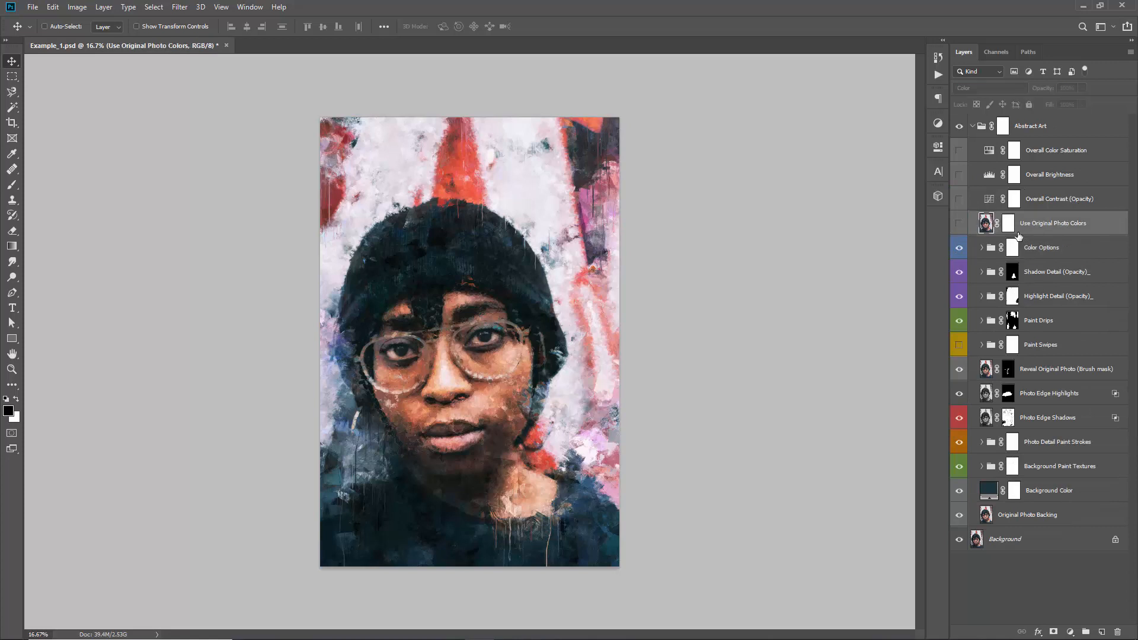
pyautogui.click(960, 224)
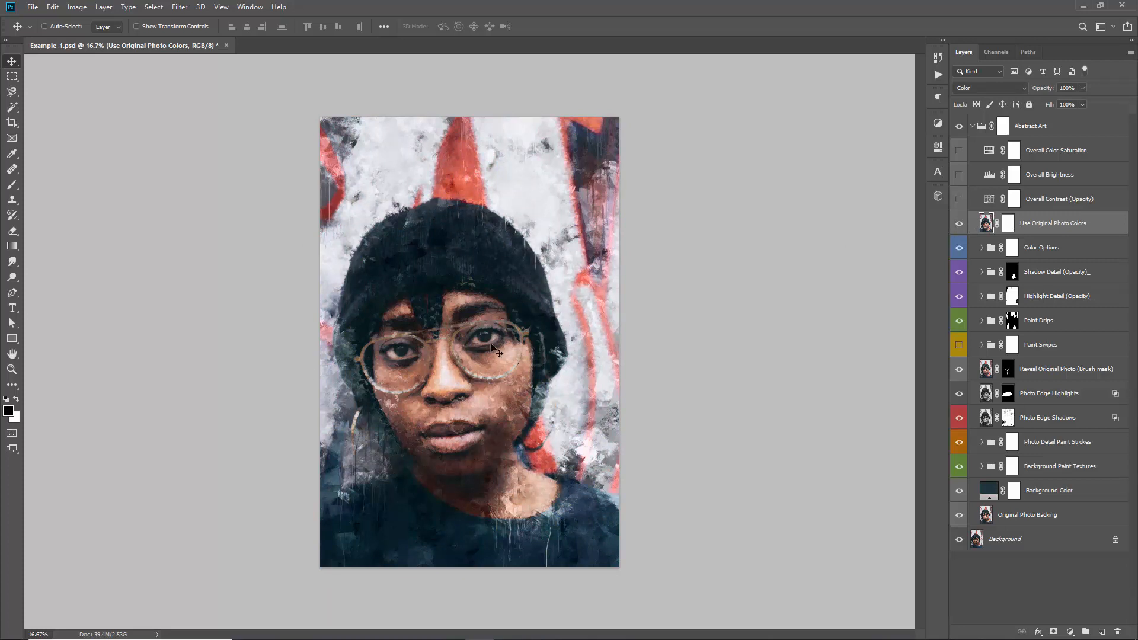
pyautogui.click(960, 224)
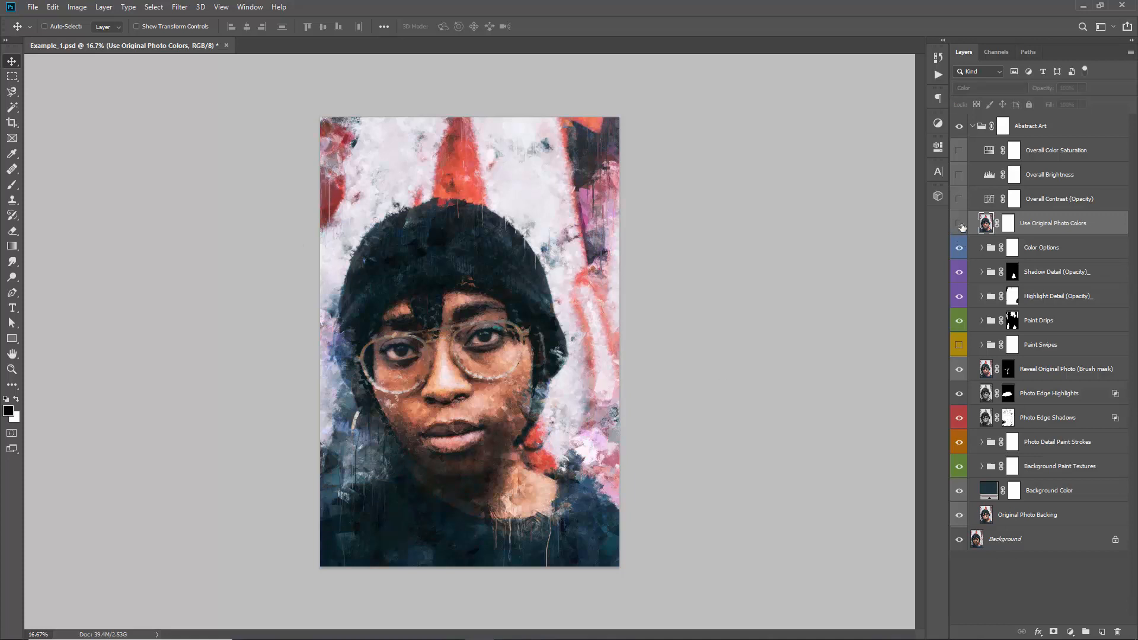
pyautogui.click(1009, 226)
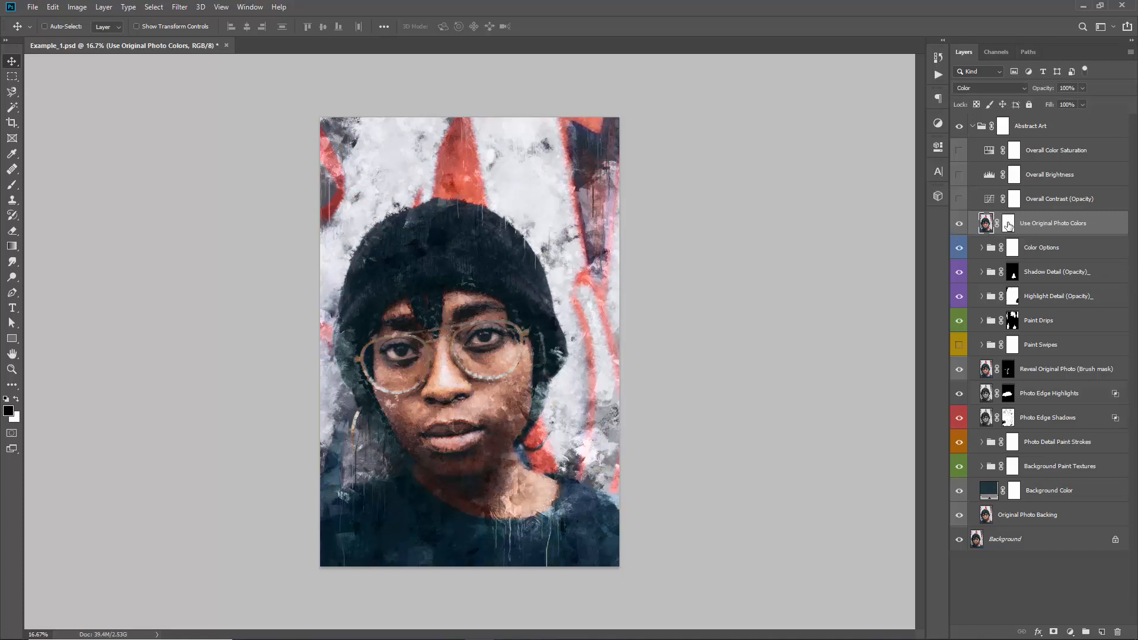
pyautogui.click(1008, 225)
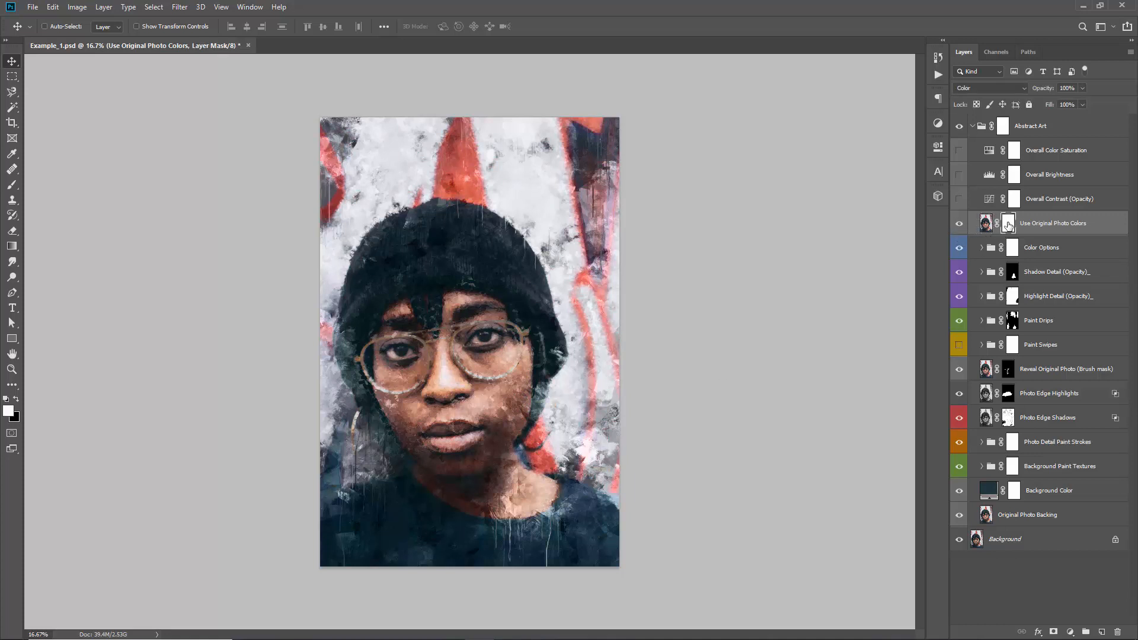
pyautogui.click(960, 224)
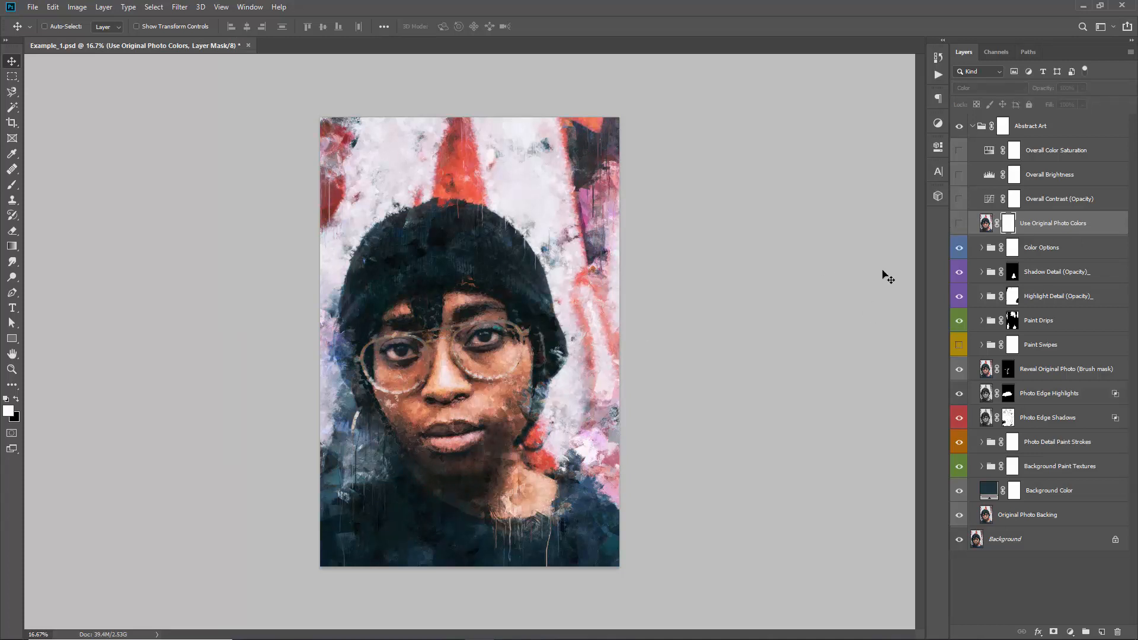
# Invert the Use Original Photo Colors layer mask, brush the original colors back over the face, and leave the layer hidden
pyautogui.click(960, 225)
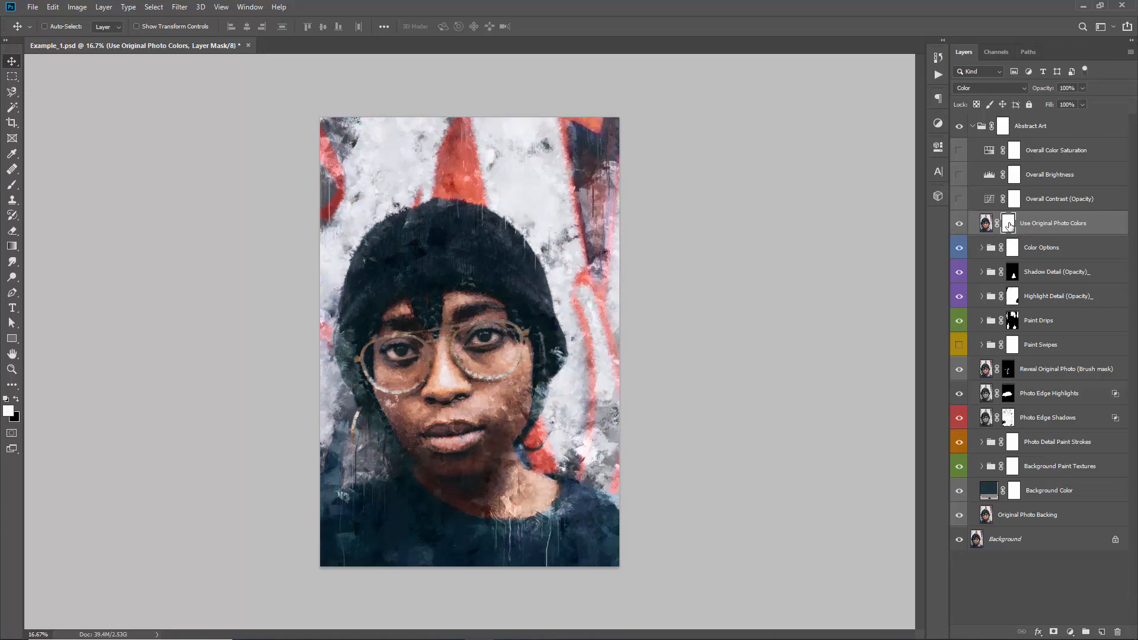
pyautogui.hotkey('ctrl', 'i')
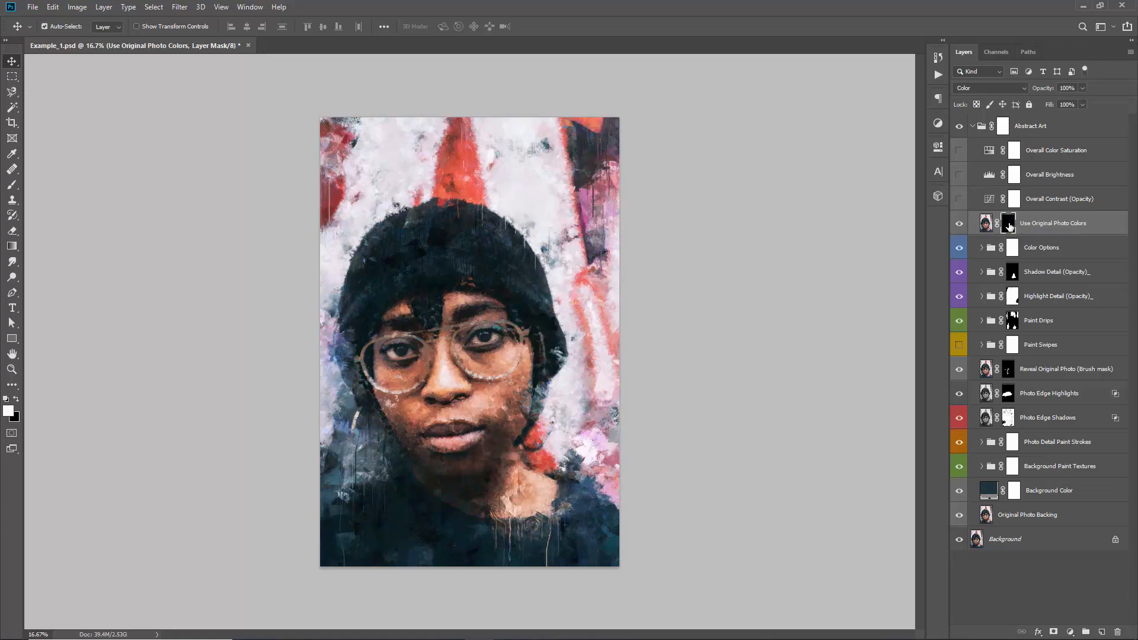
pyautogui.press('b')
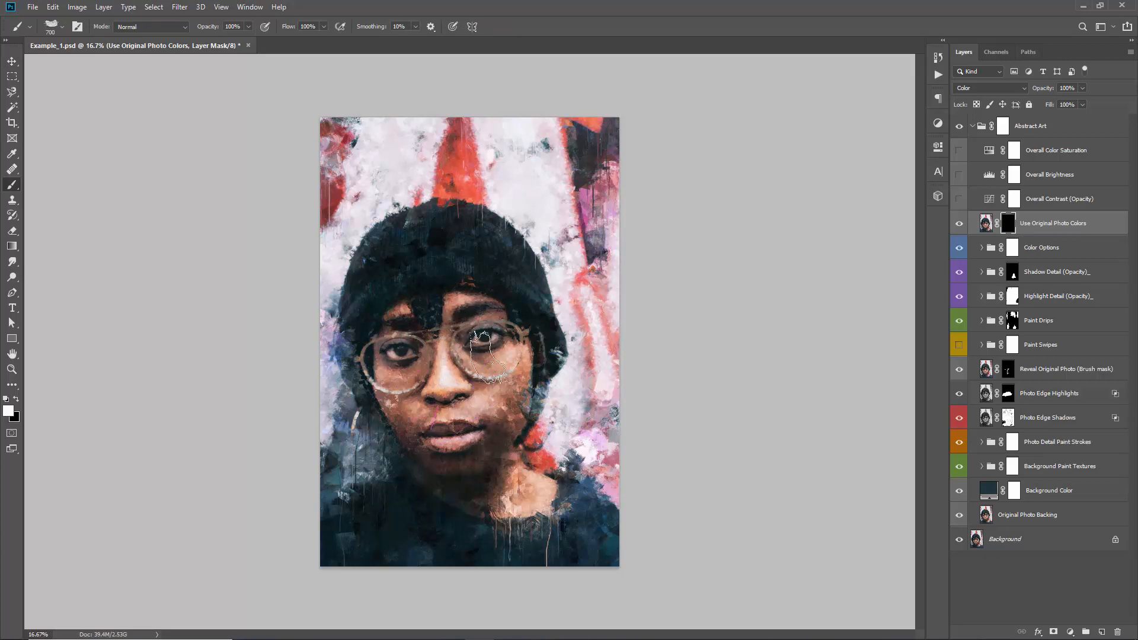
pyautogui.moveTo(438, 299)
pyautogui.mouseDown()
pyautogui.moveTo(448, 370)
pyautogui.moveTo(415, 374)
pyautogui.moveTo(436, 402)
pyautogui.mouseUp()
pyautogui.click(959, 225)
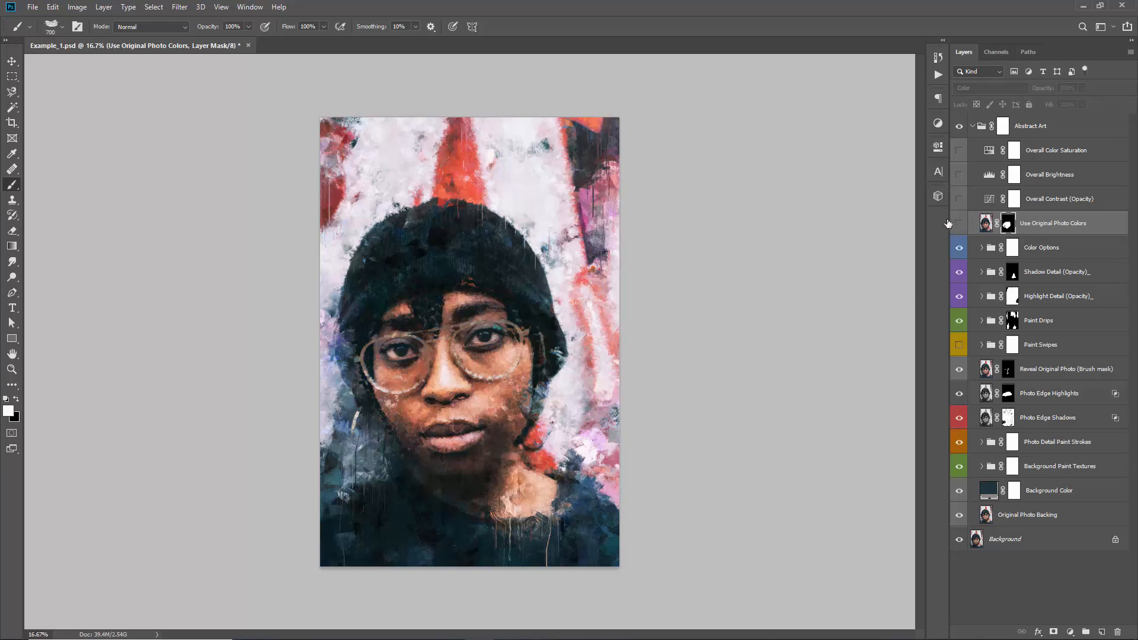
pyautogui.press('v')
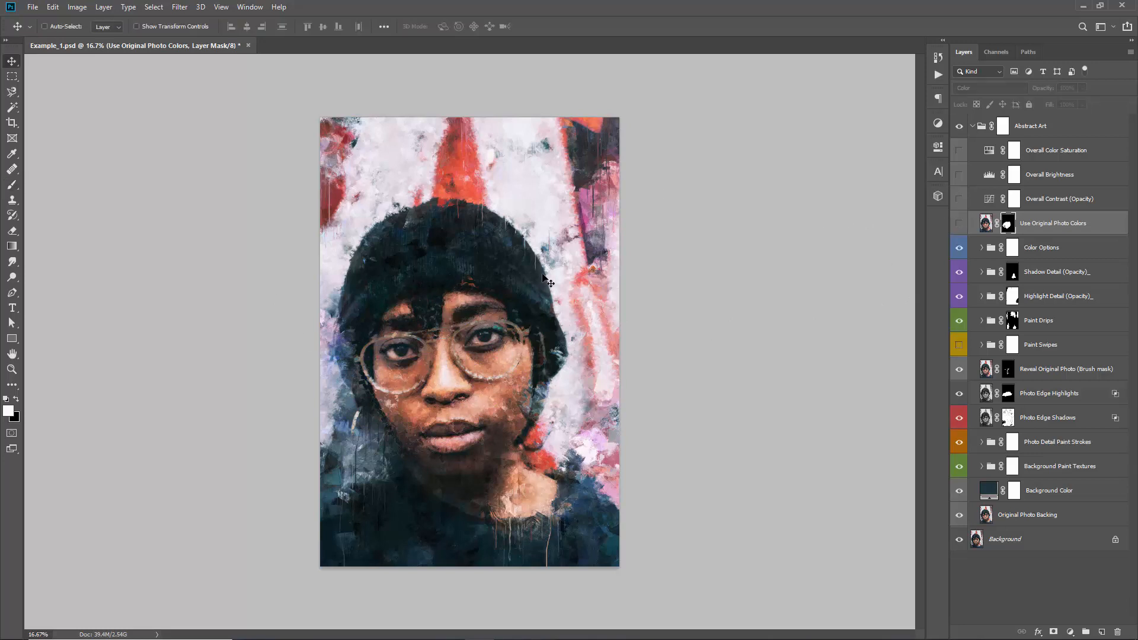
# Show the Overall Contrast (Opacity) layer and adjust its opacity
pyautogui.click(1060, 199)
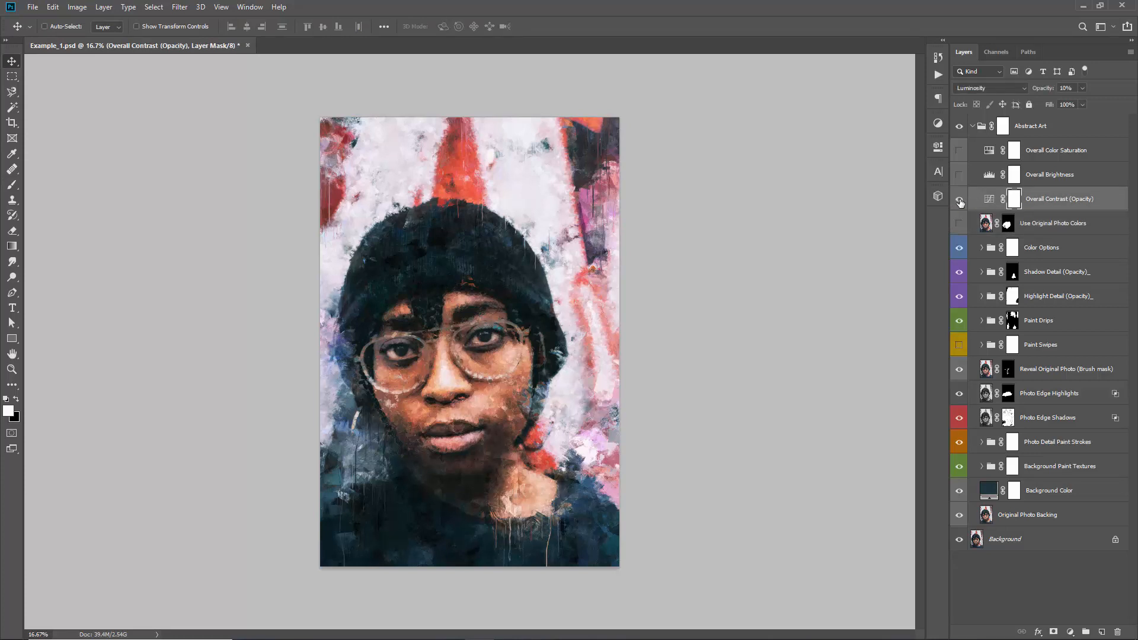
pyautogui.click(960, 200)
pyautogui.click(989, 199)
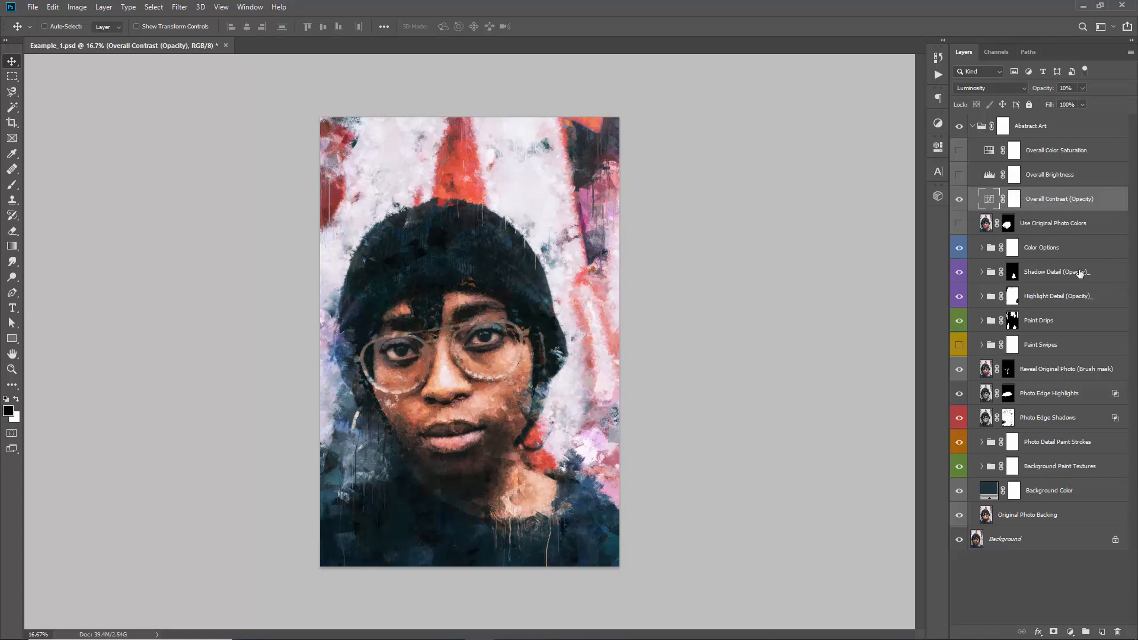
pyautogui.doubleClick(1070, 201)
pyautogui.moveTo(1079, 197); pyautogui.dragTo(1100, 200)
pyautogui.click(1110, 205)
pyautogui.moveTo(1039, 90); pyautogui.dragTo(1034, 163)
# Show the Overall Brightness layer and try out the highlight and shadow input levels in its Levels adjustment
pyautogui.click(1015, 177)
pyautogui.click(960, 175)
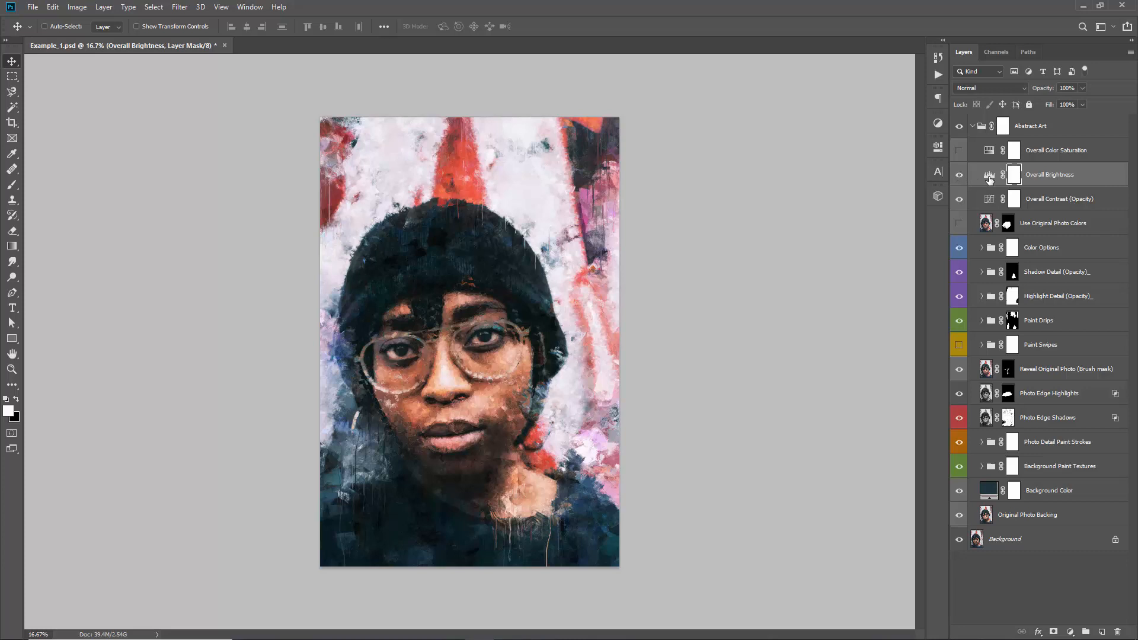
pyautogui.doubleClick(989, 178)
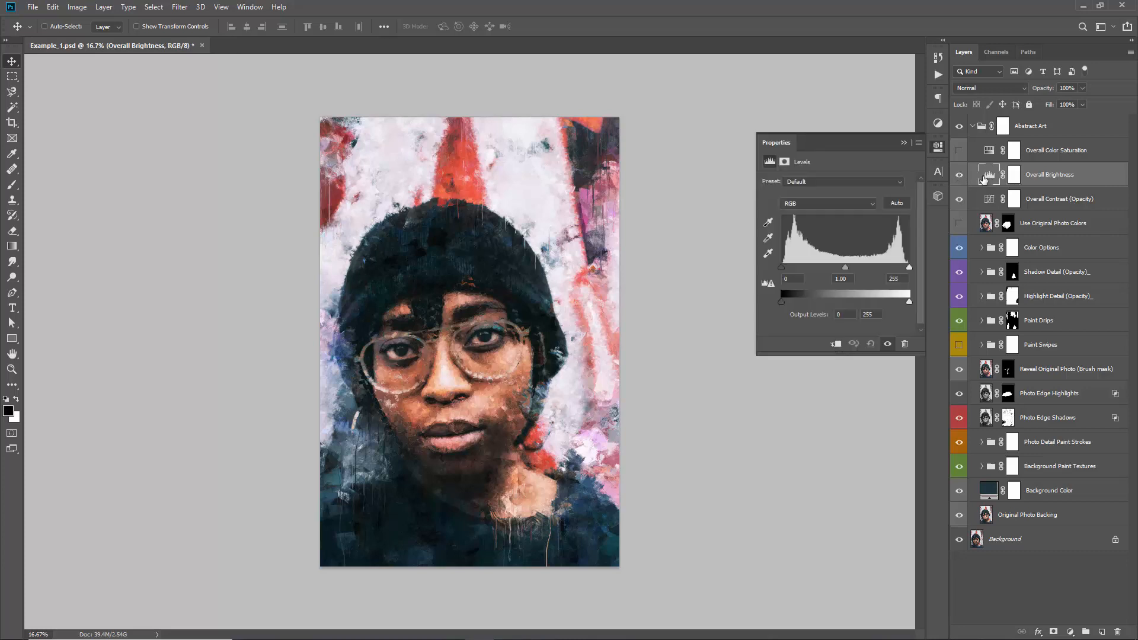
pyautogui.moveTo(909, 266)
pyautogui.mouseDown()
pyautogui.moveTo(895, 265)
pyautogui.moveTo(917, 263)
pyautogui.mouseUp()
pyautogui.moveTo(783, 268)
pyautogui.mouseDown()
pyautogui.moveTo(793, 267)
pyautogui.moveTo(781, 267)
pyautogui.mouseUp()
pyautogui.click(903, 142)
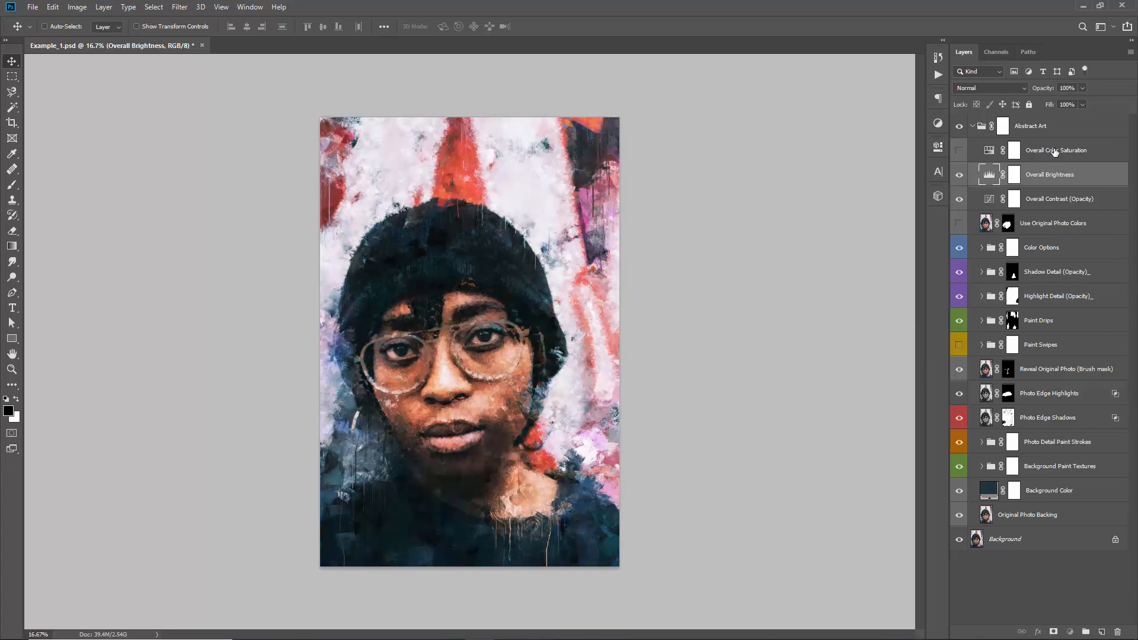
# Show the Overall Color Saturation layer and slightly raise the master saturation in its Hue/Saturation adjustment
pyautogui.click(1015, 150)
pyautogui.click(959, 150)
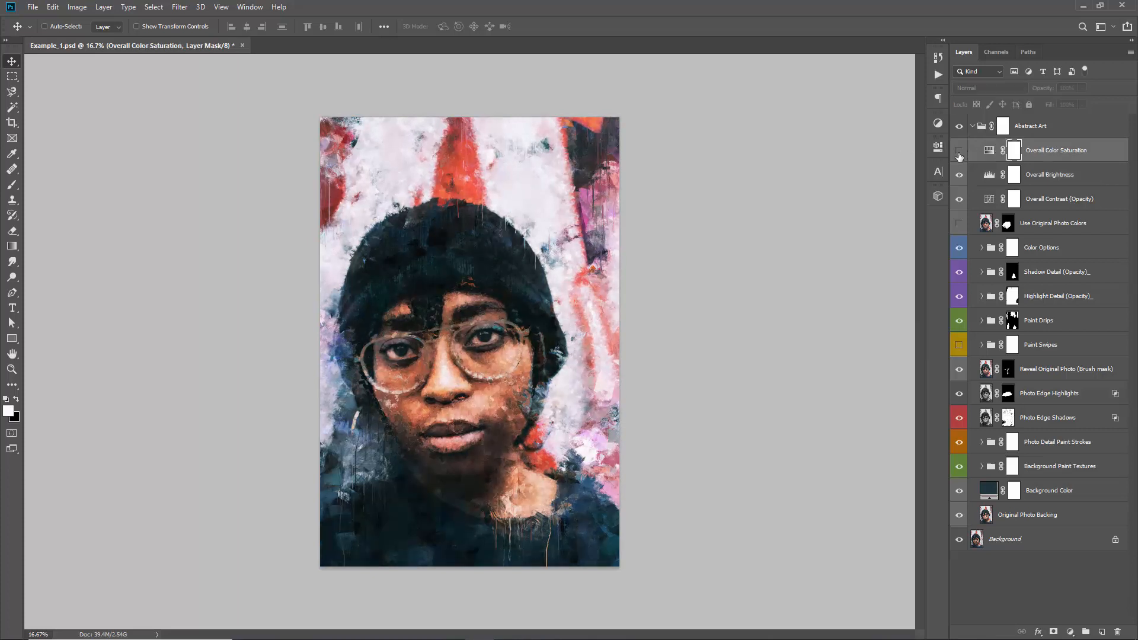
pyautogui.doubleClick(990, 156)
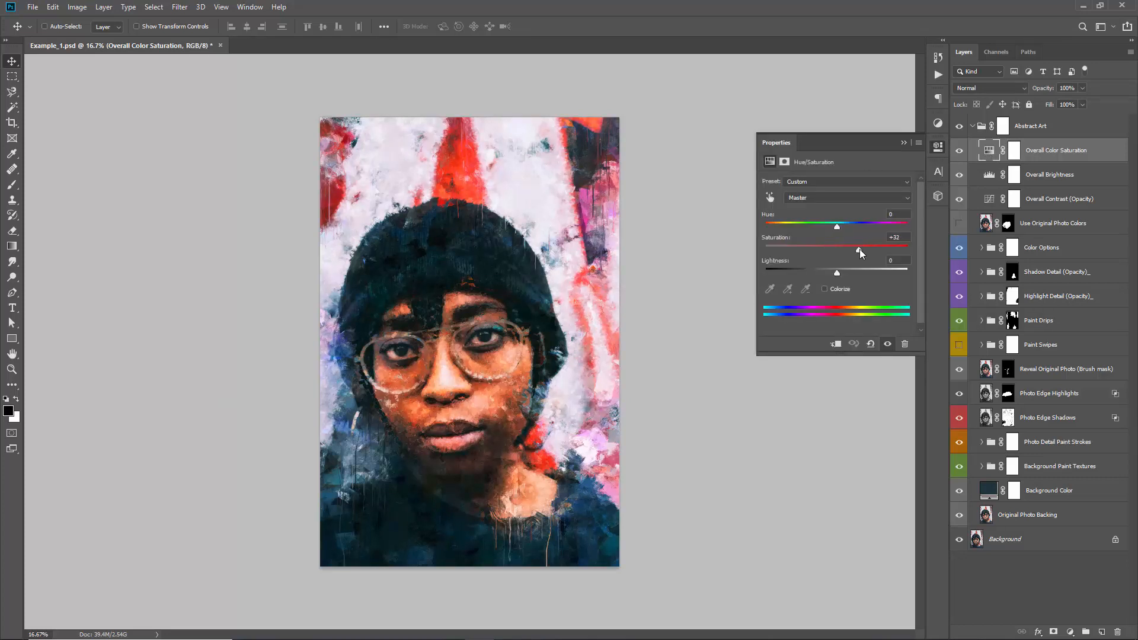
pyautogui.moveTo(866, 248); pyautogui.dragTo(841, 250)
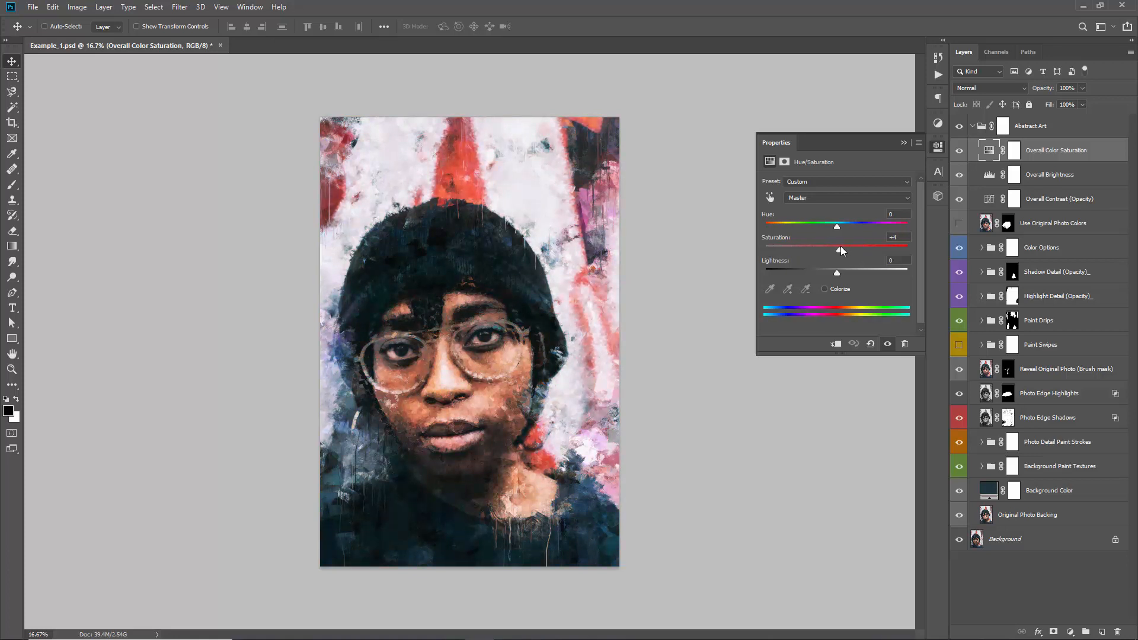
pyautogui.click(905, 143)
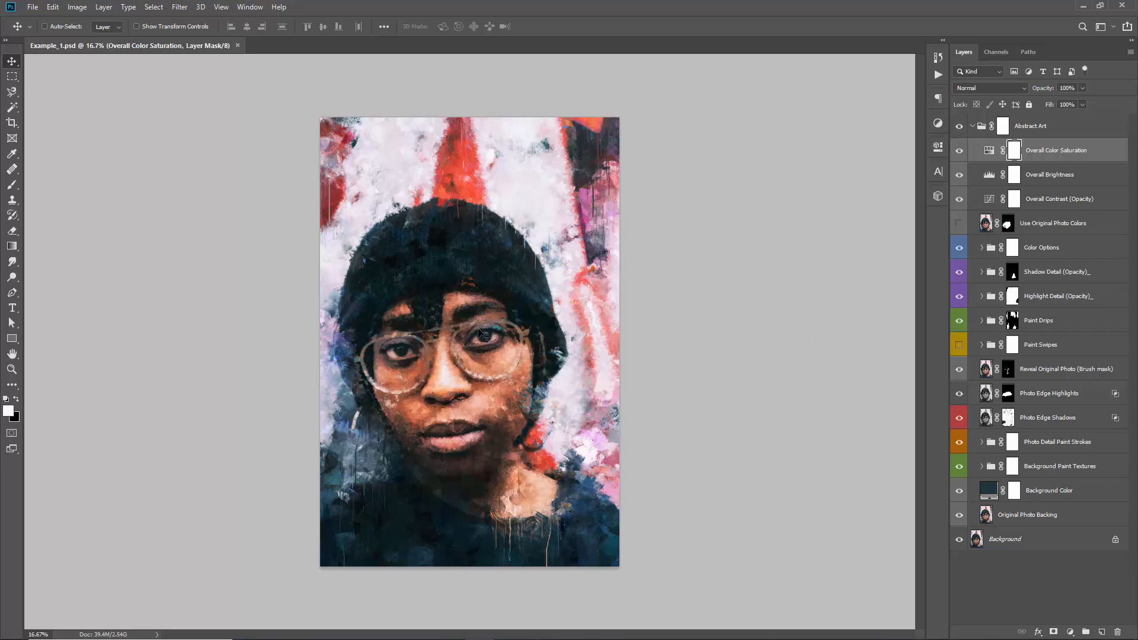
# Compare the portrait with and without the Photo Detail Paint Strokes group, leaving the group visible
pyautogui.click(1061, 393)
pyautogui.click(1042, 442)
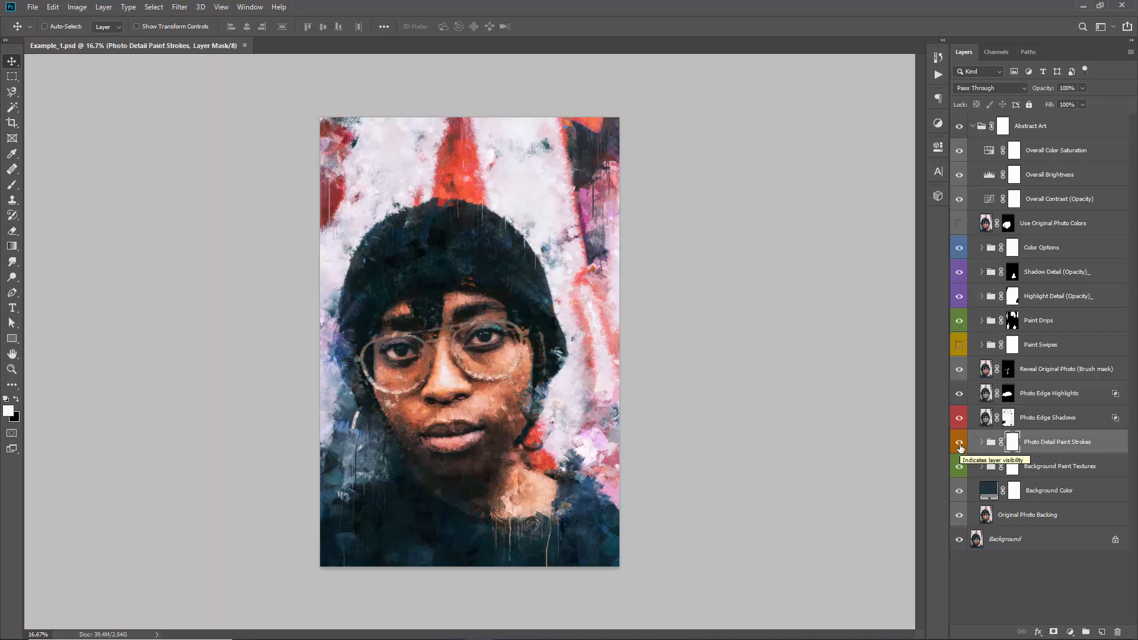
pyautogui.click(960, 445)
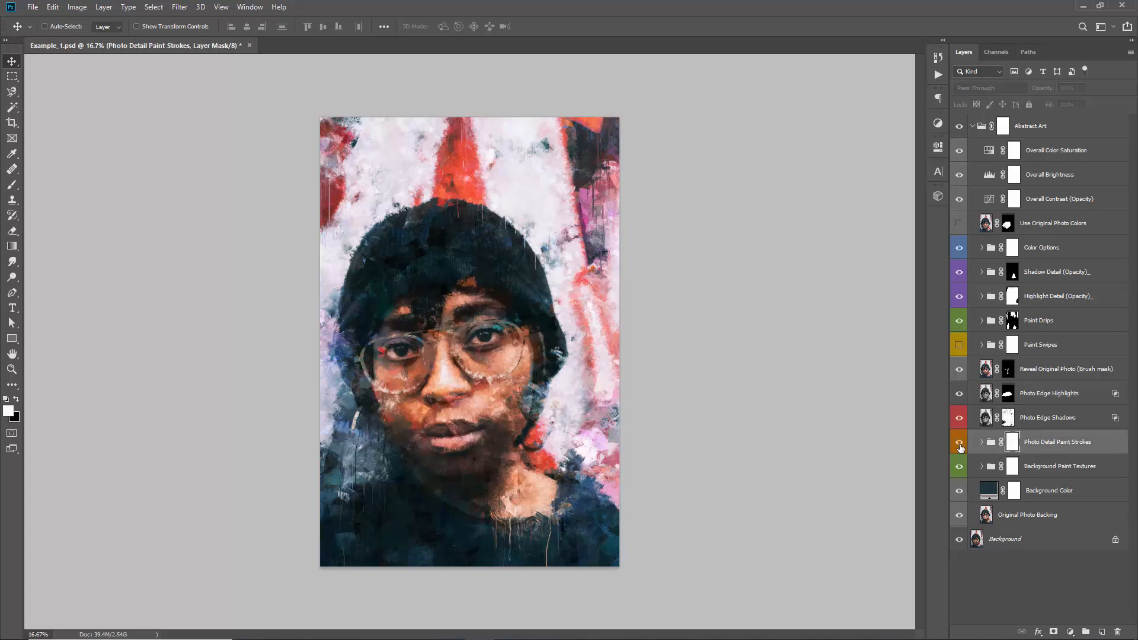
pyautogui.click(961, 444)
pyautogui.click(961, 446)
pyautogui.click(961, 446)
pyautogui.click(959, 442)
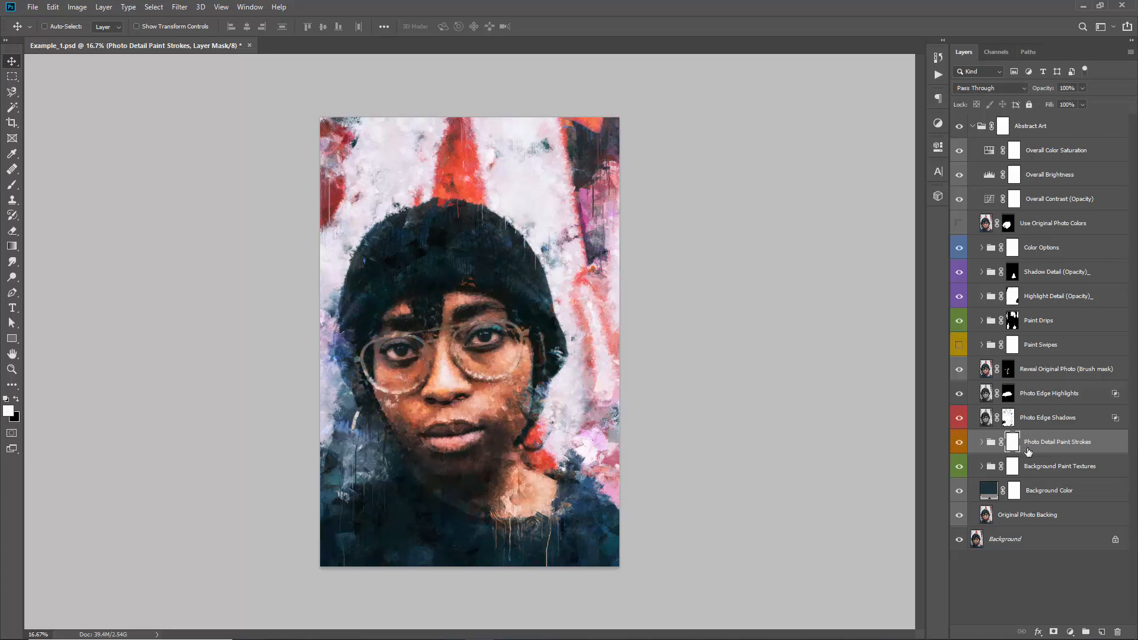
pyautogui.click(960, 443)
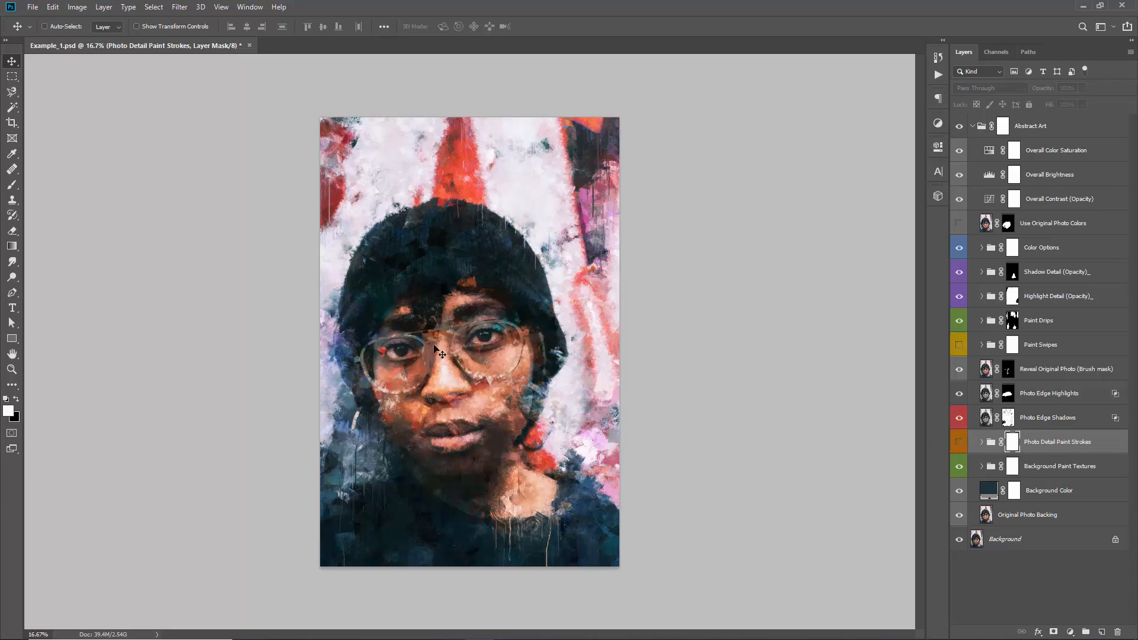
pyautogui.click(960, 443)
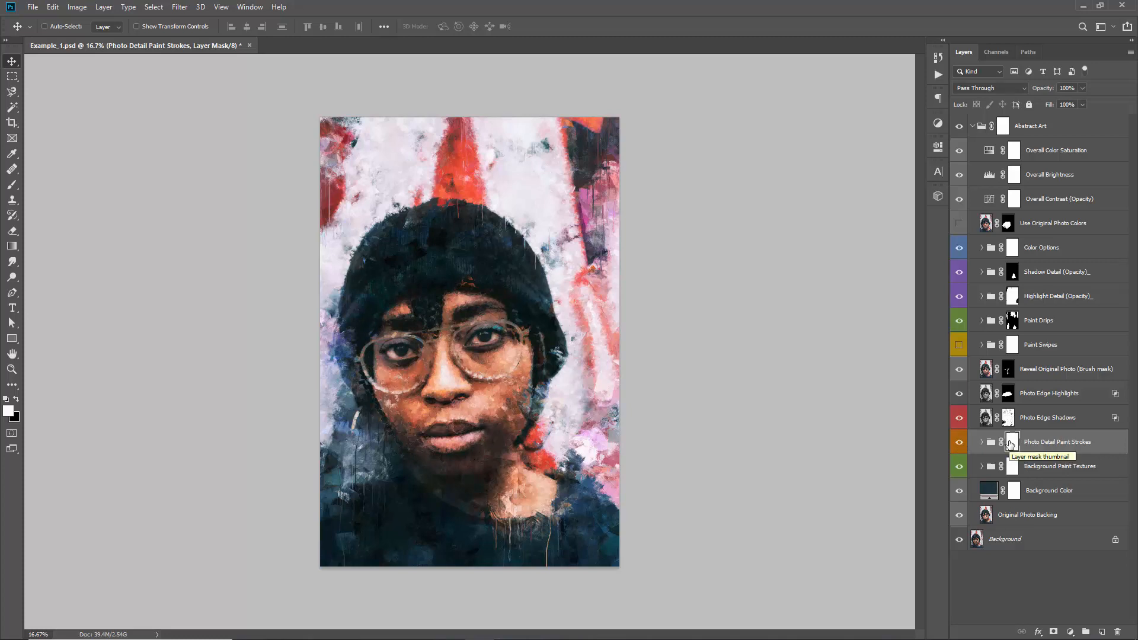
# Invert the Photo Detail Paint Strokes mask and brush the detail strokes back in over parts of the face
pyautogui.press('ctrl')
pyautogui.hotkey('ctrl', 'i')
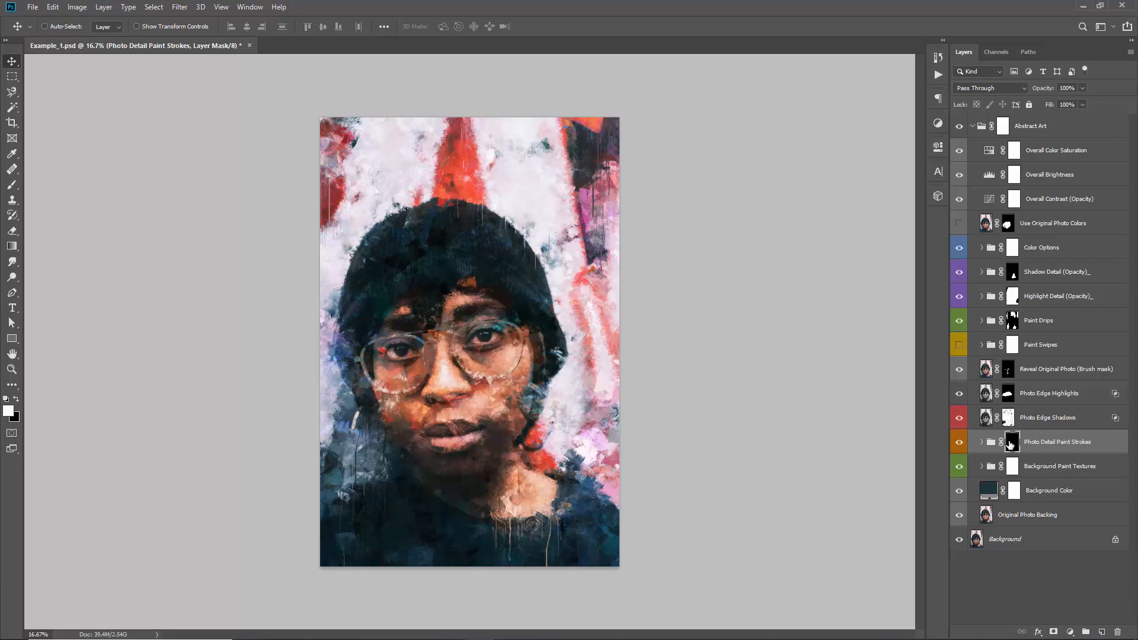
pyautogui.press('b')
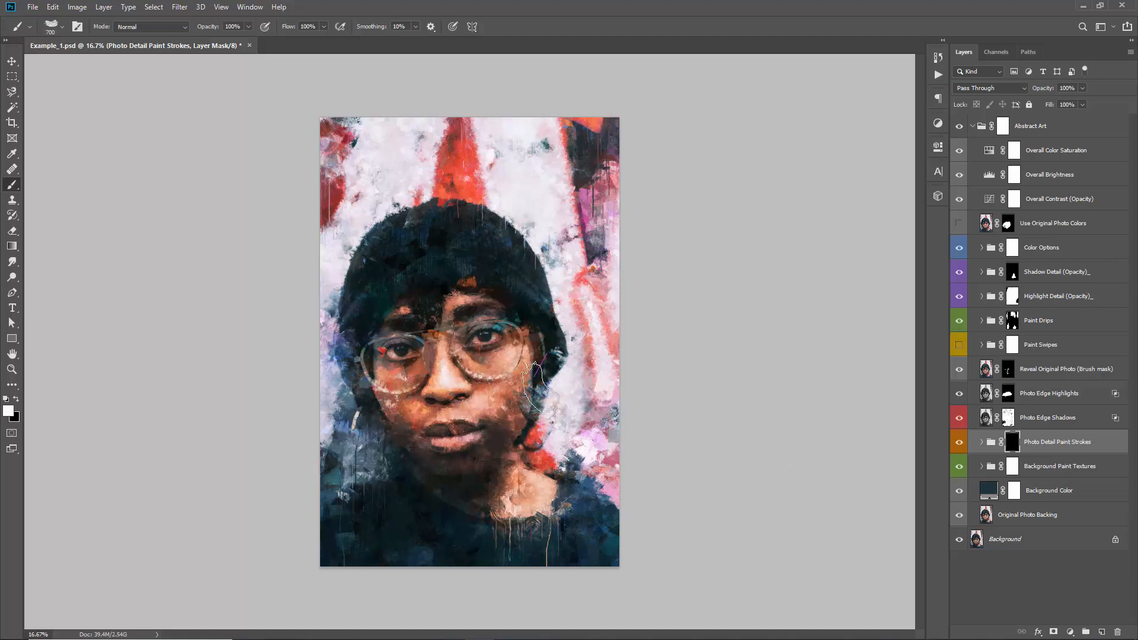
pyautogui.moveTo(534, 356)
pyautogui.mouseDown()
pyautogui.moveTo(436, 360)
pyautogui.moveTo(446, 287)
pyautogui.moveTo(484, 282)
pyautogui.mouseUp()
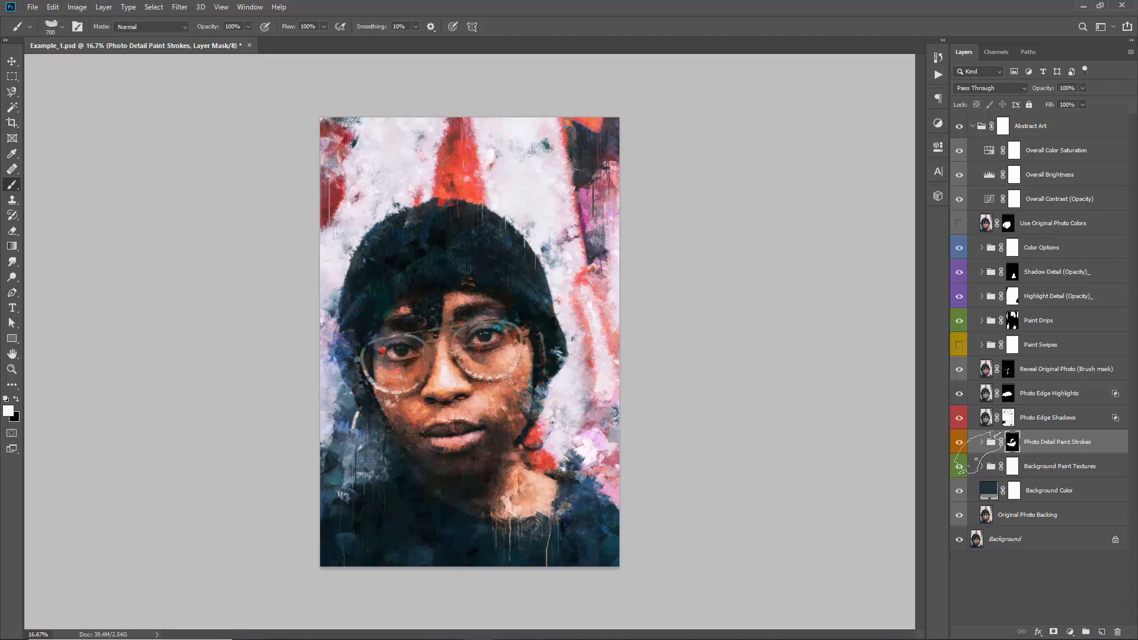
# Compare the masked Photo Detail Paint Strokes group on and off, leaving it visible with its mask selected
pyautogui.click(960, 444)
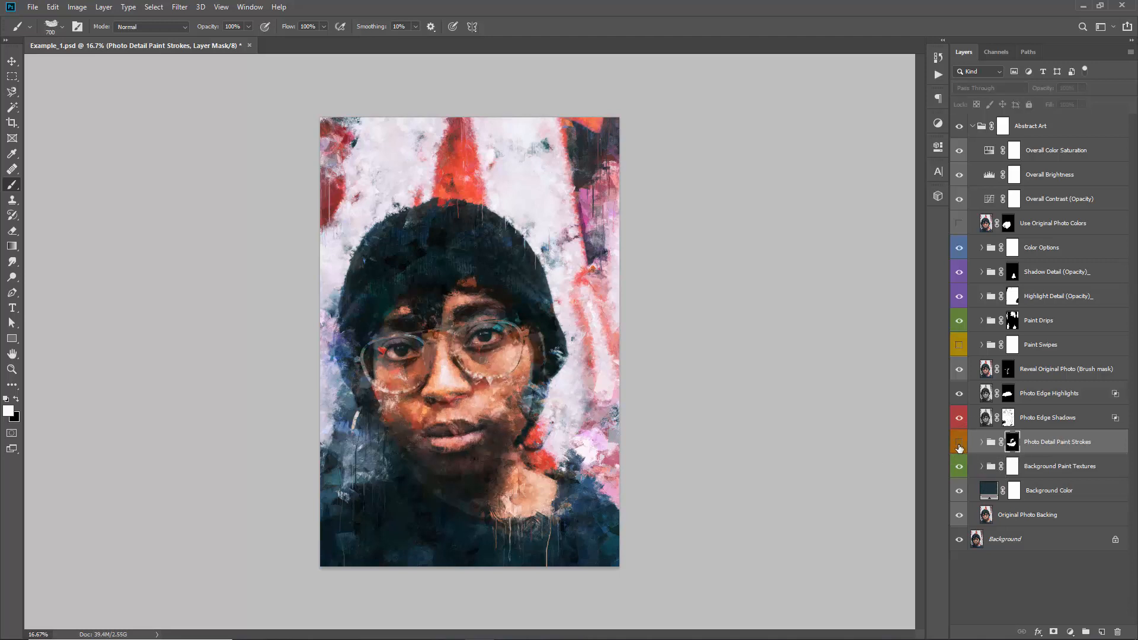
pyautogui.click(960, 444)
pyautogui.click(960, 443)
pyautogui.click(960, 444)
pyautogui.click(960, 443)
pyautogui.click(960, 444)
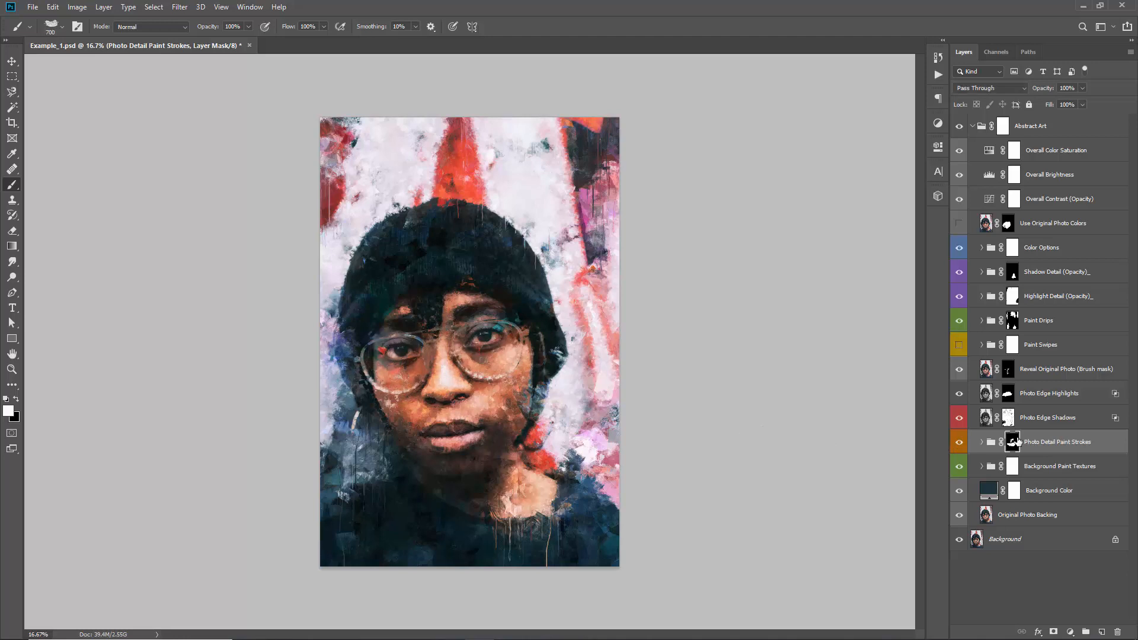
pyautogui.keyDown('shift'); pyautogui.click(1014, 444); pyautogui.keyUp('shift')
pyautogui.keyDown('shift'); pyautogui.click(1014, 444); pyautogui.keyUp('shift')
pyautogui.keyDown('shift'); pyautogui.click(1014, 444); pyautogui.keyUp('shift')
# Try the Paint Drips group above the Shadow Detail group, directly below Color Options, and undo the move
pyautogui.click(1025, 329)
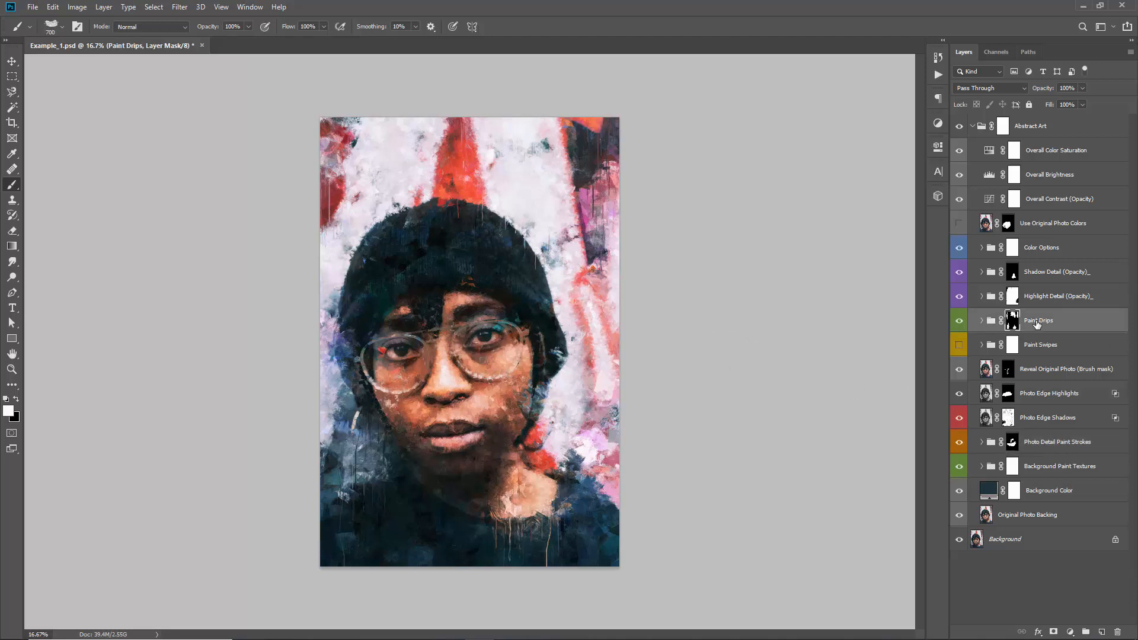
pyautogui.moveTo(1037, 325); pyautogui.dragTo(1037, 260)
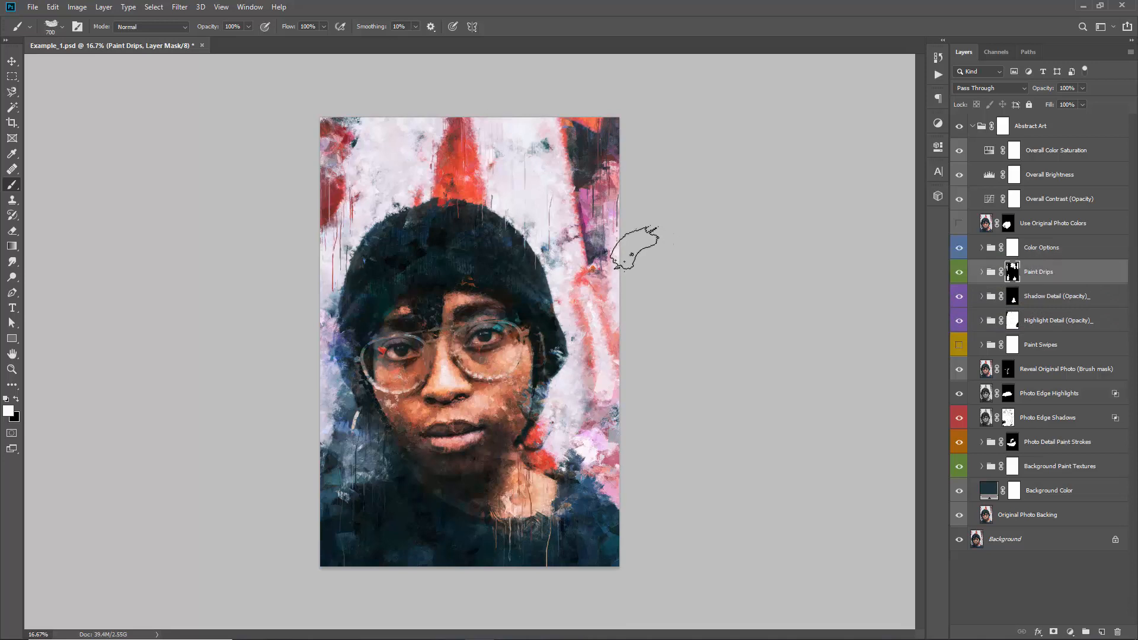
pyautogui.hotkey('ctrl', 'z')
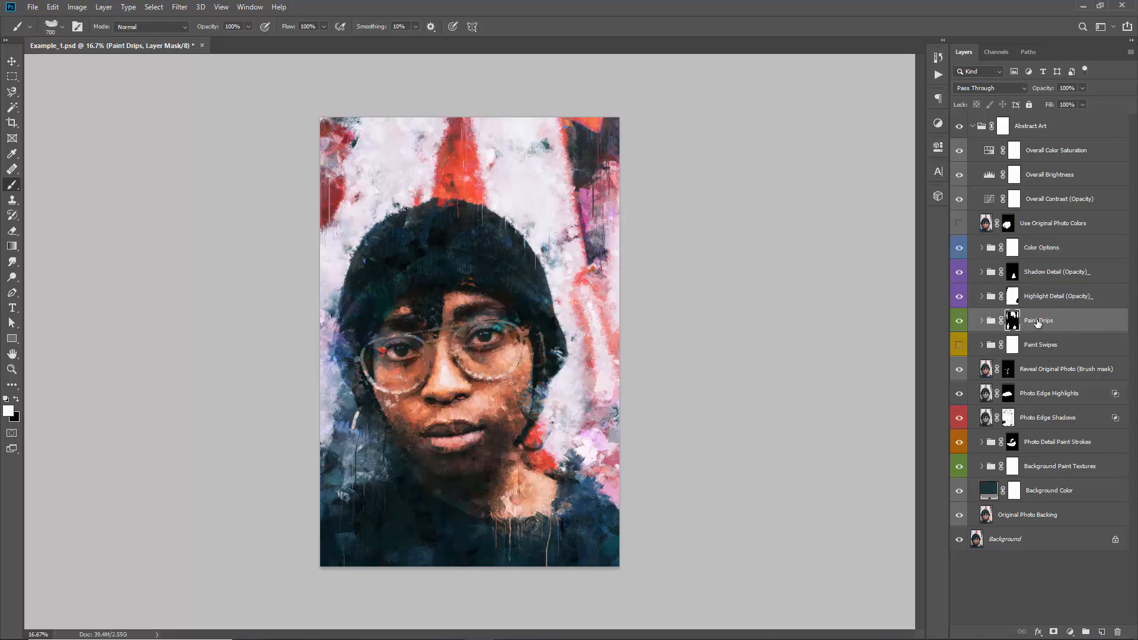
pyautogui.press('v')
pyautogui.moveTo(1039, 323); pyautogui.dragTo(1037, 261)
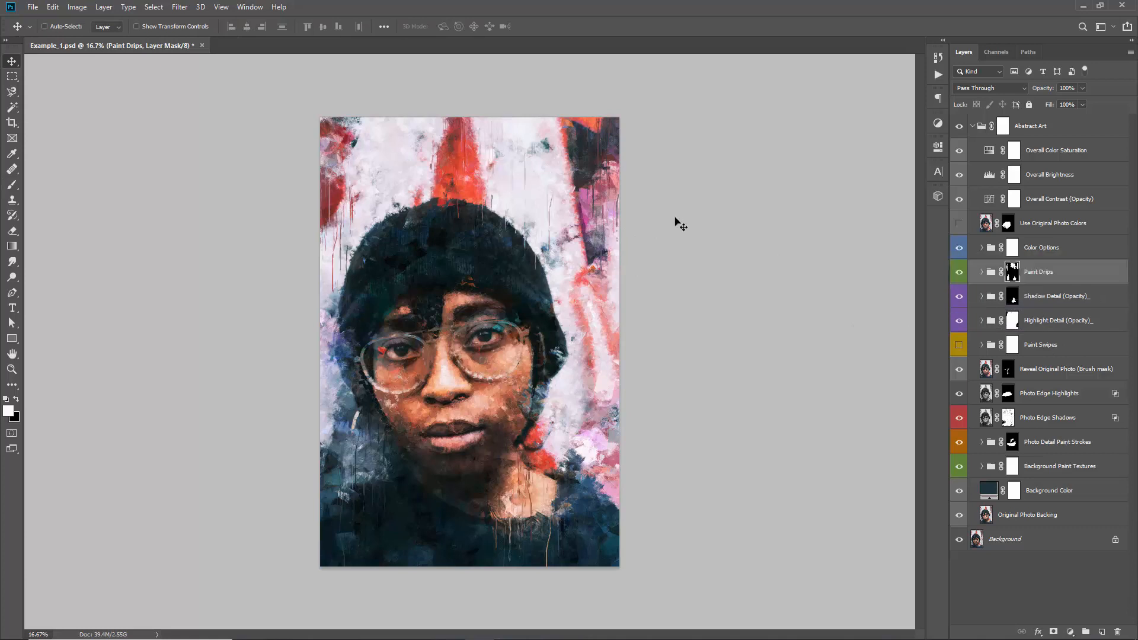
pyautogui.hotkey('ctrl', 'z')
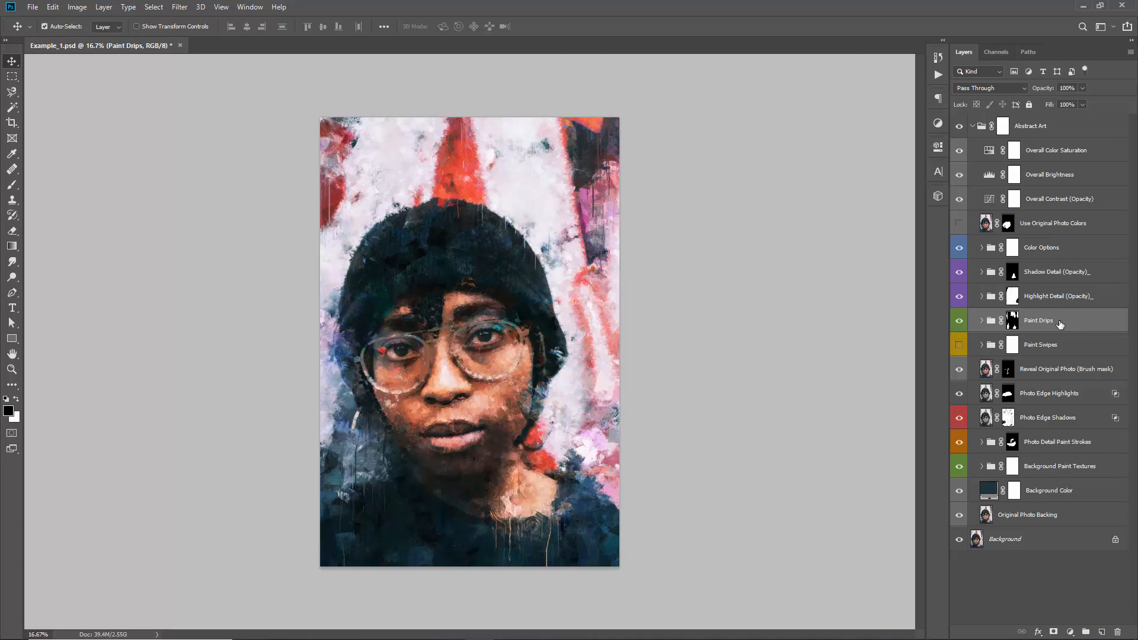
# Try the Paint Drips group above Highlight Detail and below Paint Swipes, ending directly below Highlight Detail
pyautogui.hotkey('ctrl', ']')
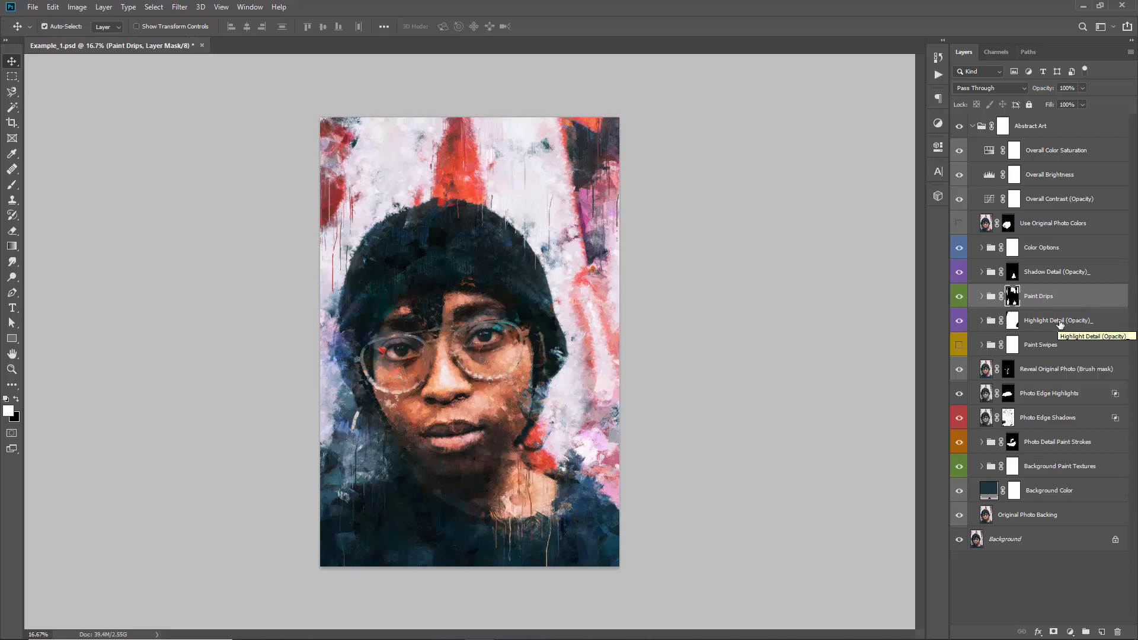
pyautogui.hotkey('ctrl', '[')
pyautogui.hotkey('ctrl', '[')
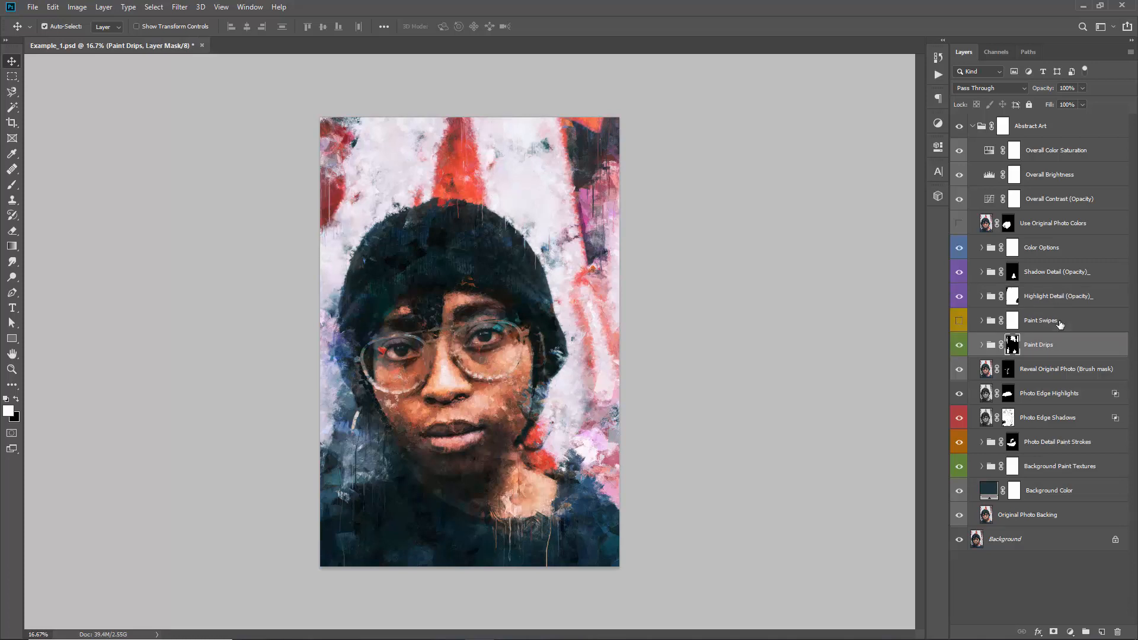
pyautogui.hotkey('ctrl', '[')
pyautogui.hotkey('ctrl', ']')
pyautogui.hotkey('ctrl', ']')
pyautogui.hotkey('ctrl', ']')
pyautogui.hotkey('ctrl', ']')
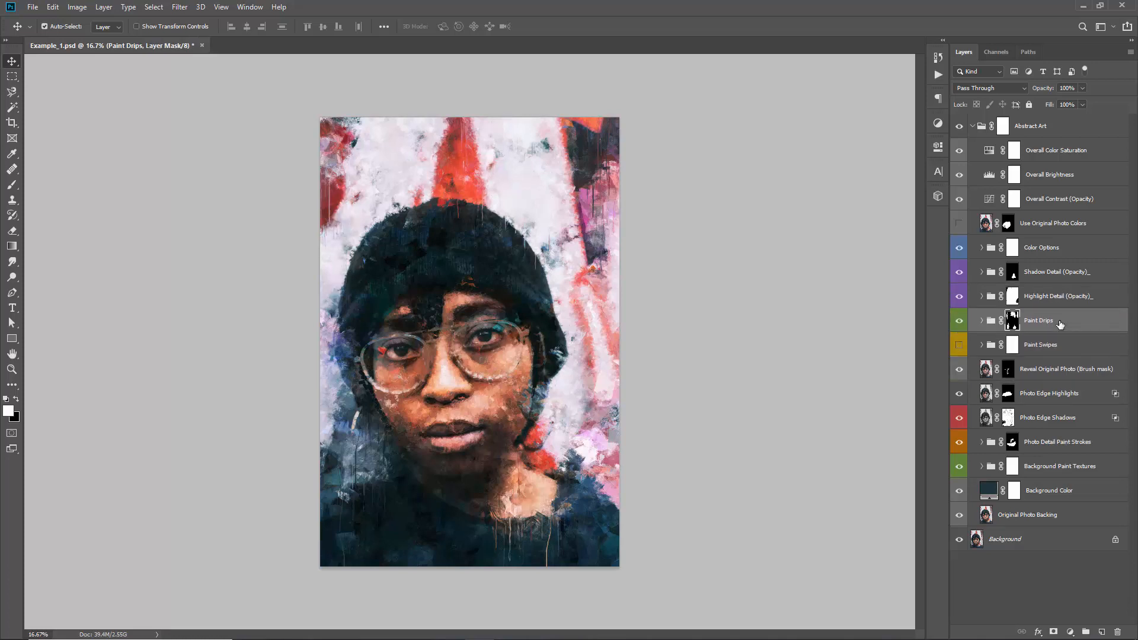
# Try the Paint Drips group at lower stacking levels, down to directly above Original Photo Backing
pyautogui.hotkey('ctrl', '[')
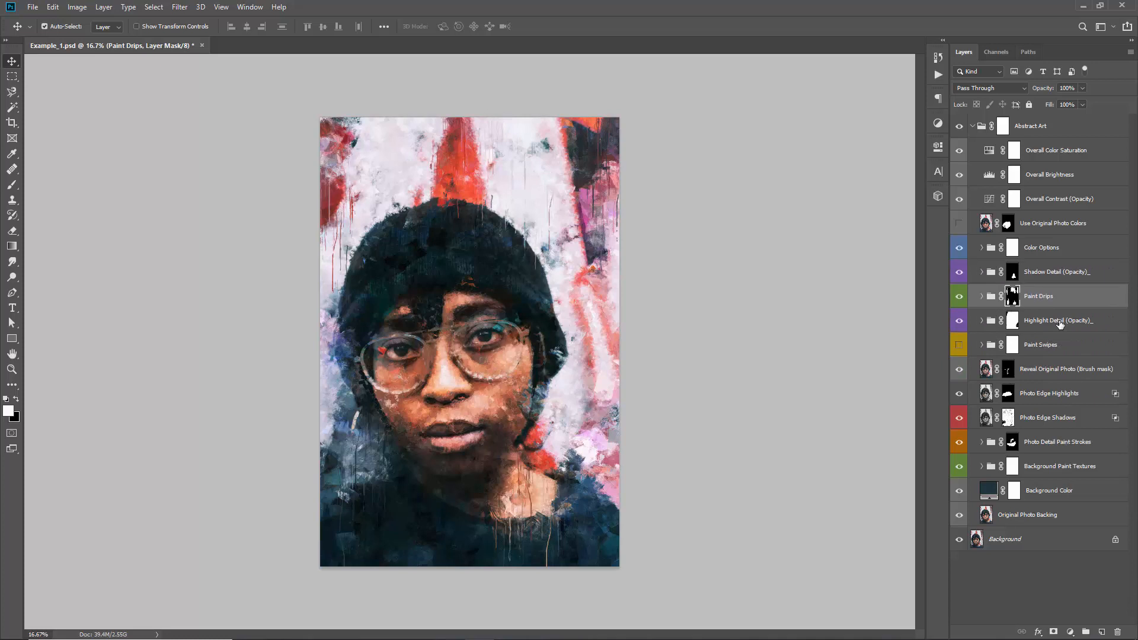
pyautogui.hotkey('ctrl', '[')
pyautogui.hotkey('ctrl', '[')
pyautogui.hotkey('ctrl', '[')
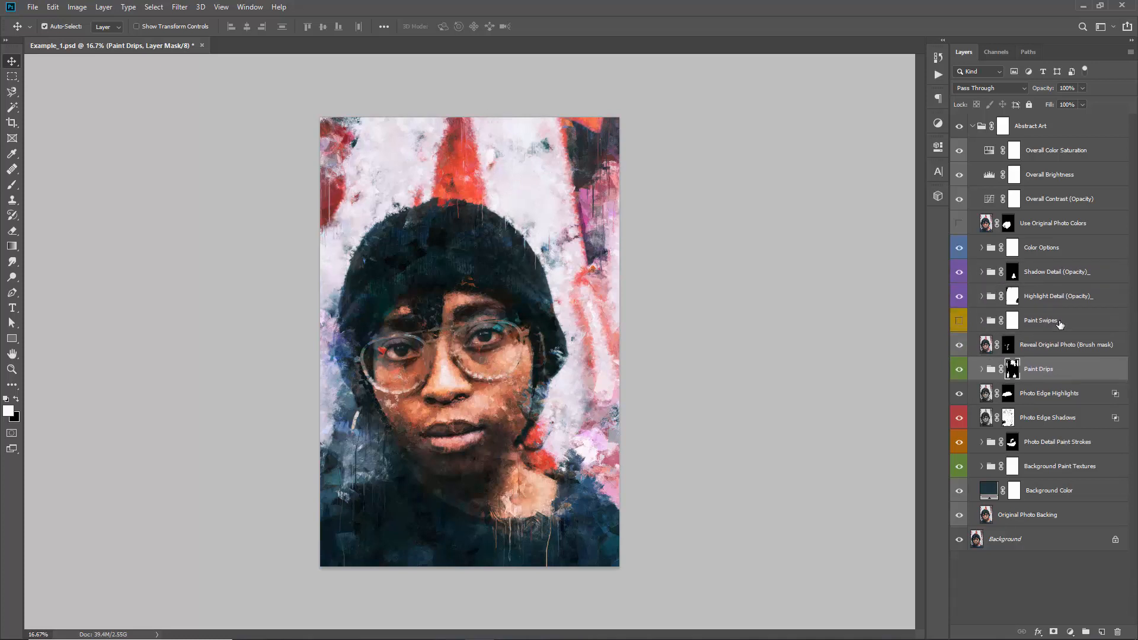
pyautogui.hotkey('ctrl', '[')
pyautogui.hotkey('ctrl', '[')
pyautogui.hotkey('ctrl', '[')
pyautogui.hotkey('ctrl', '[')
pyautogui.hotkey('ctrl', '[')
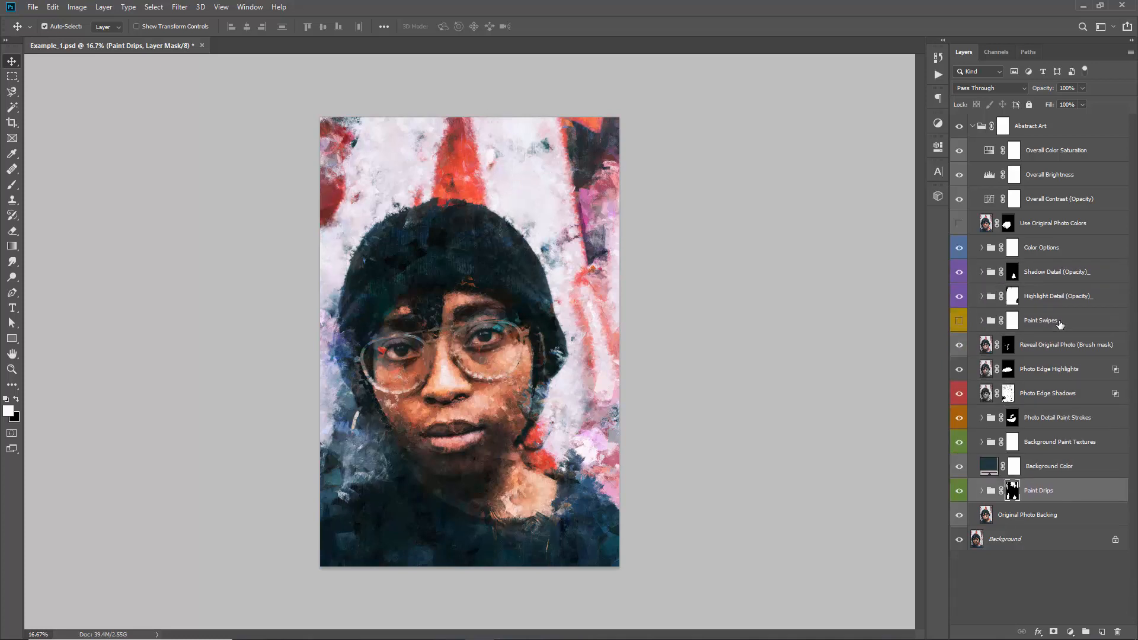
# Bring the Paint Drips group back up to between Highlight Detail and Paint Swipes, and save the document
pyautogui.hotkey('ctrl', ']')
pyautogui.hotkey('ctrl', ']')
pyautogui.hotkey('ctrl', ']')
pyautogui.hotkey('ctrl', ']')
pyautogui.hotkey('ctrl', ']')
pyautogui.hotkey('ctrl', ']')
pyautogui.hotkey('ctrl', ']')
pyautogui.hotkey('ctrl', ']')
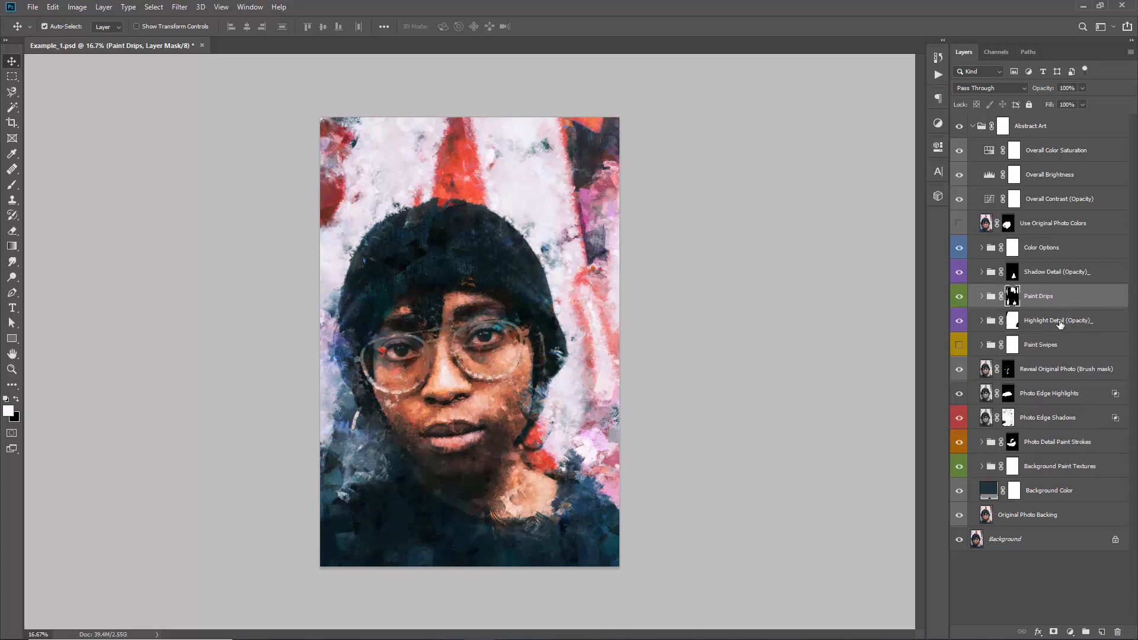
pyautogui.hotkey('ctrl', ']')
pyautogui.hotkey('ctrl', ']')
pyautogui.hotkey('ctrl', ']')
pyautogui.hotkey('ctrl', '[')
pyautogui.hotkey('ctrl', '[')
pyautogui.hotkey('ctrl', '[')
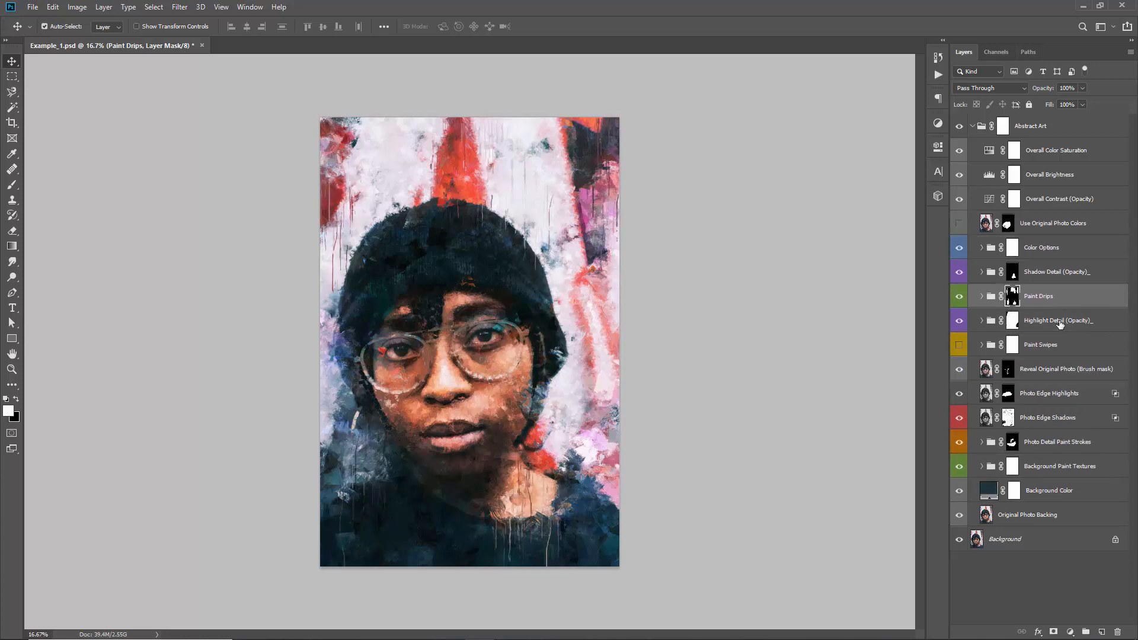
pyautogui.hotkey('ctrl', '[')
pyautogui.hotkey('ctrl', ']')
pyautogui.hotkey('ctrl', '[')
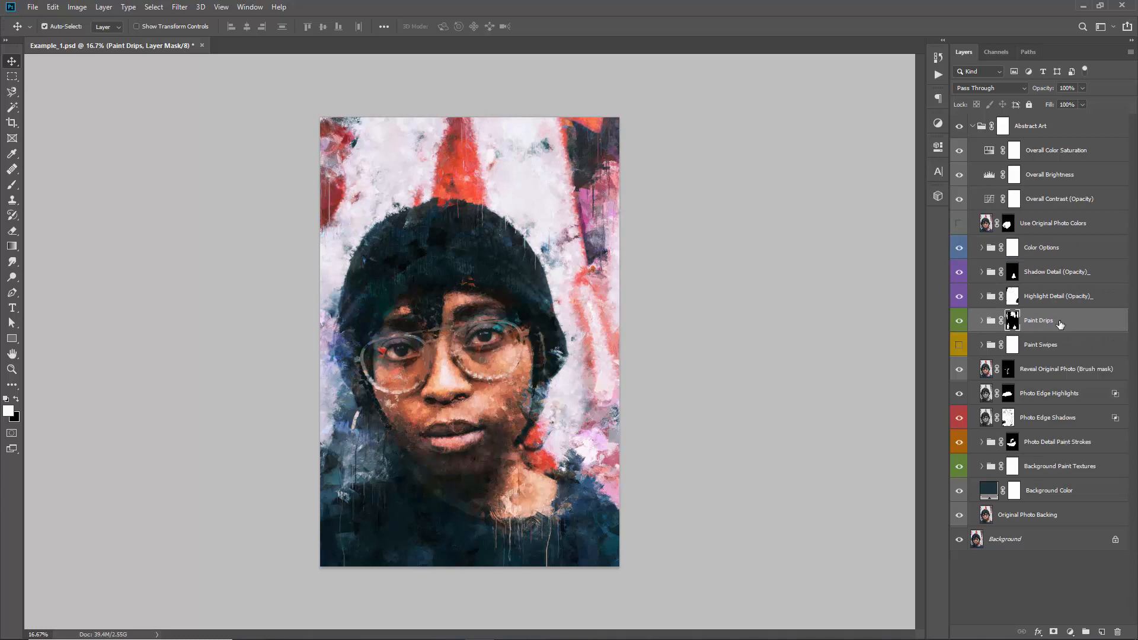
pyautogui.hotkey('ctrl', 's')
# Expand the Background Paint Textures group and hide BG Paint Texture_1, BG Paint Texture_2 and BG Paint Texture_3
pyautogui.click(1036, 469)
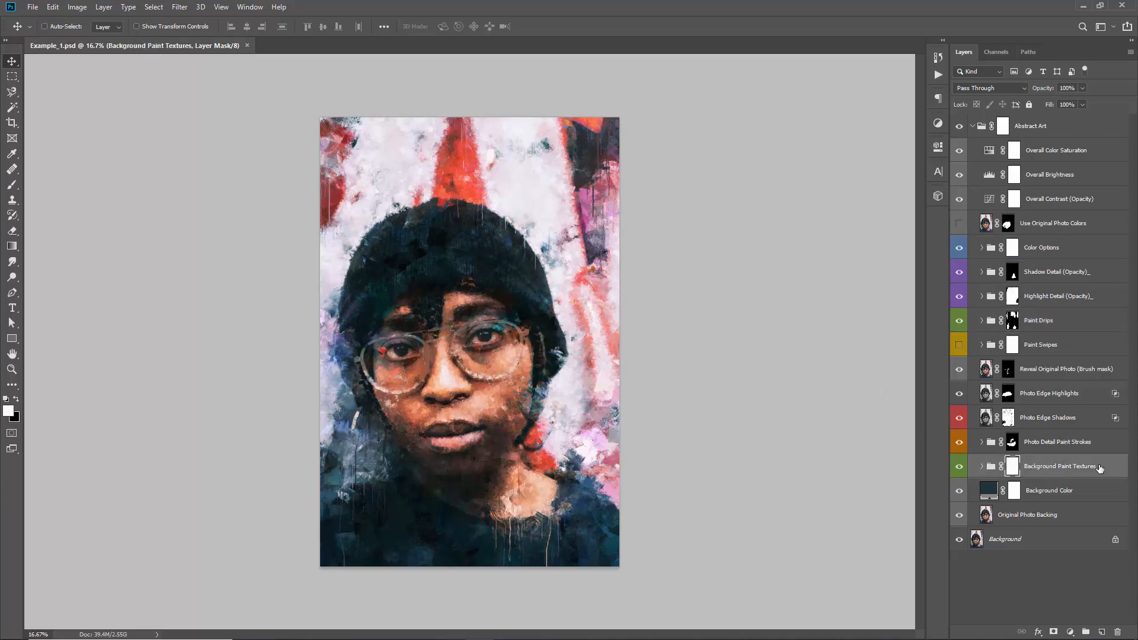
pyautogui.click(982, 466)
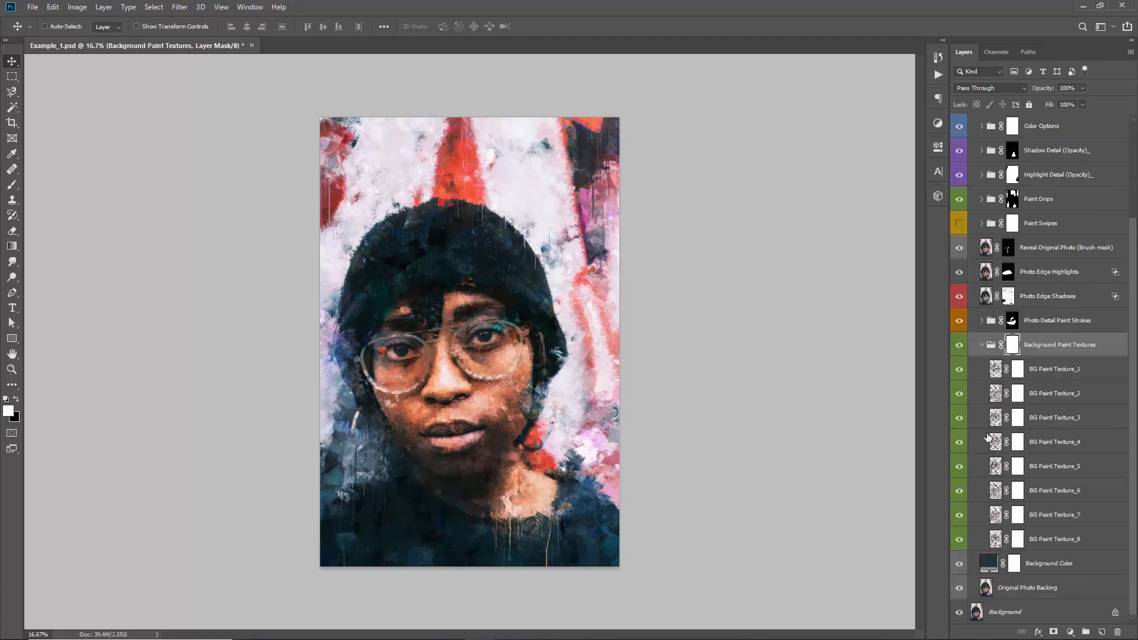
pyautogui.click(959, 369)
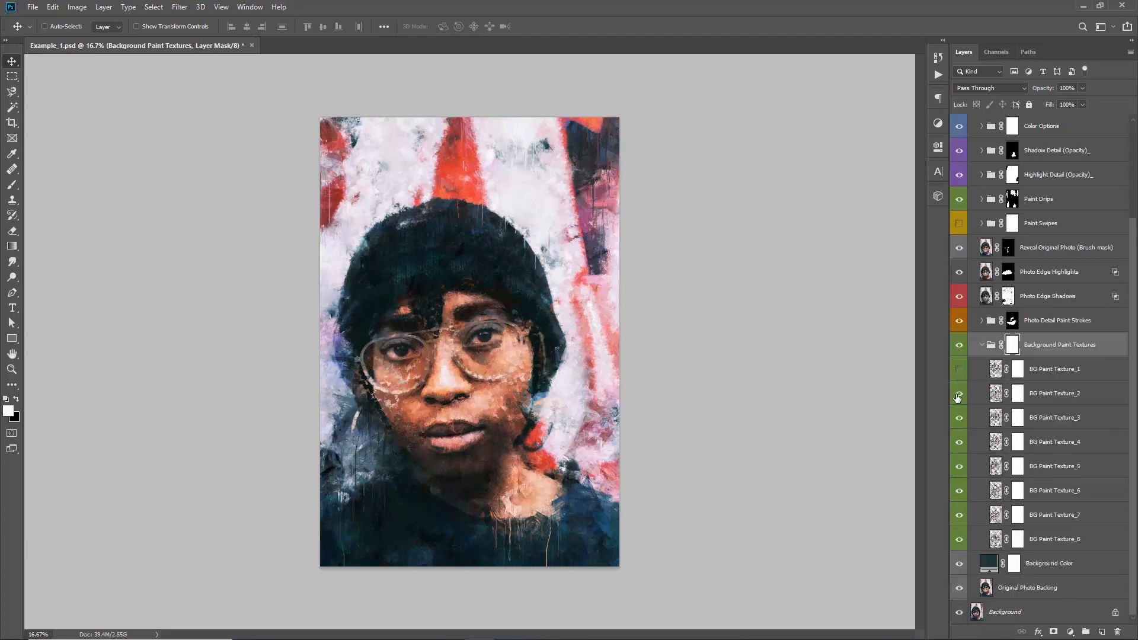
pyautogui.click(959, 394)
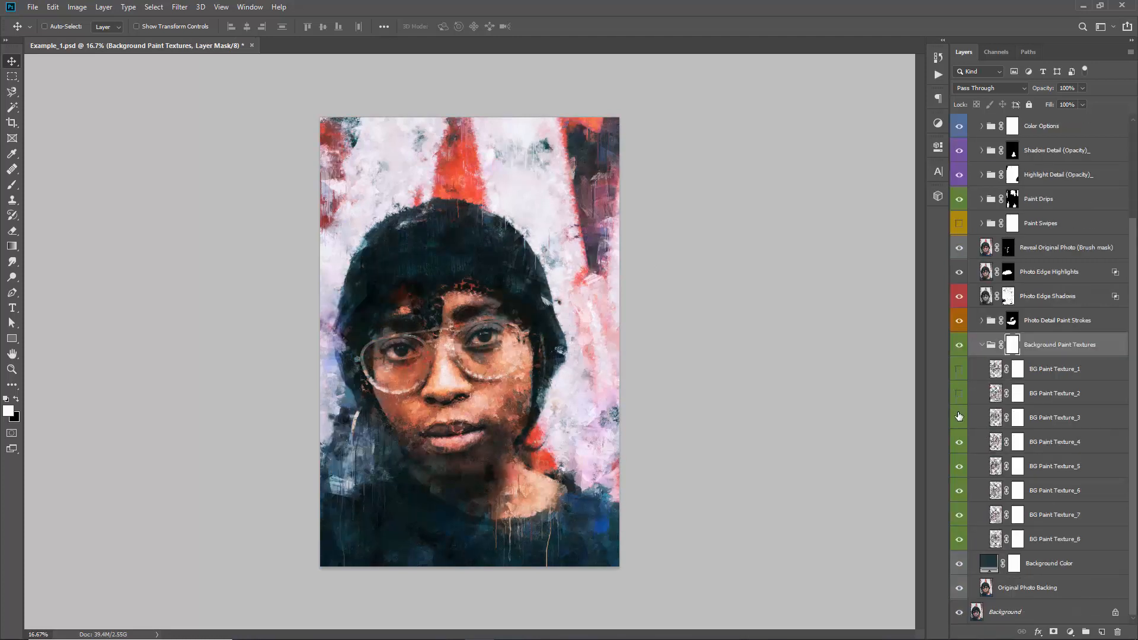
pyautogui.click(959, 418)
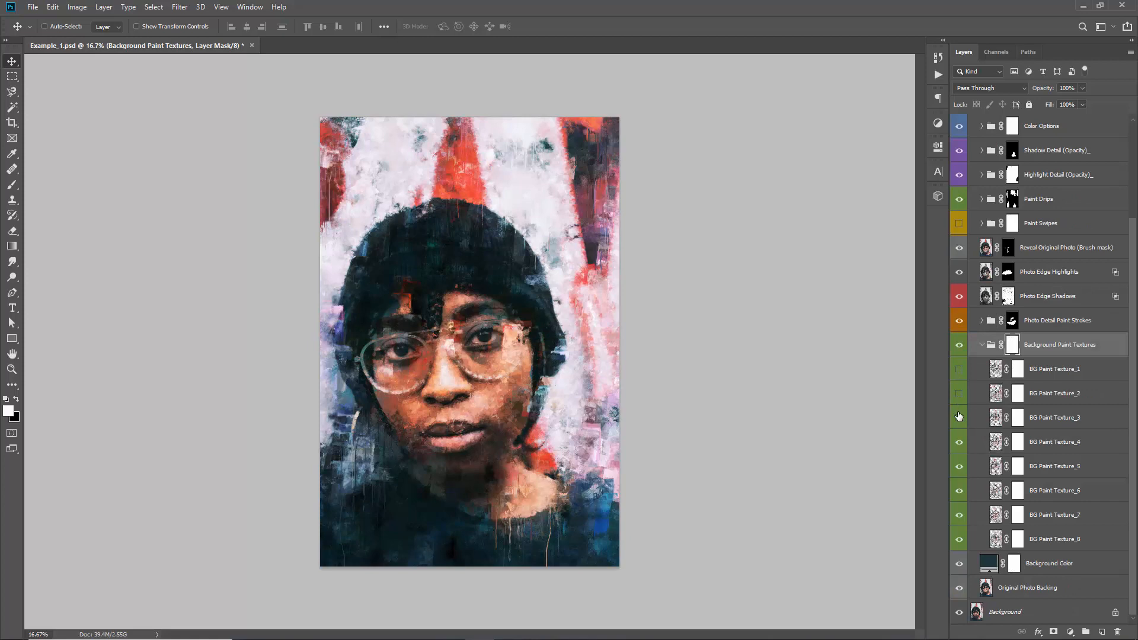
# Compare the portrait with and without BG Paint Texture_1, leaving that layer hidden
pyautogui.click(960, 370)
pyautogui.click(960, 370)
pyautogui.click(959, 370)
pyautogui.click(959, 370)
pyautogui.click(960, 370)
pyautogui.click(964, 370)
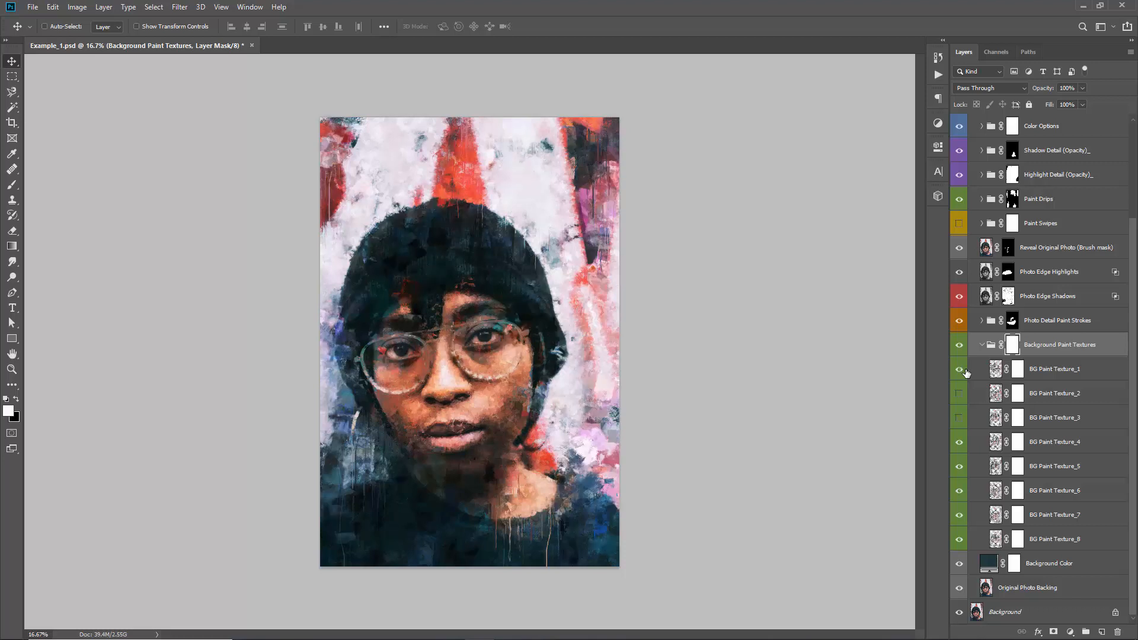
pyautogui.click(964, 370)
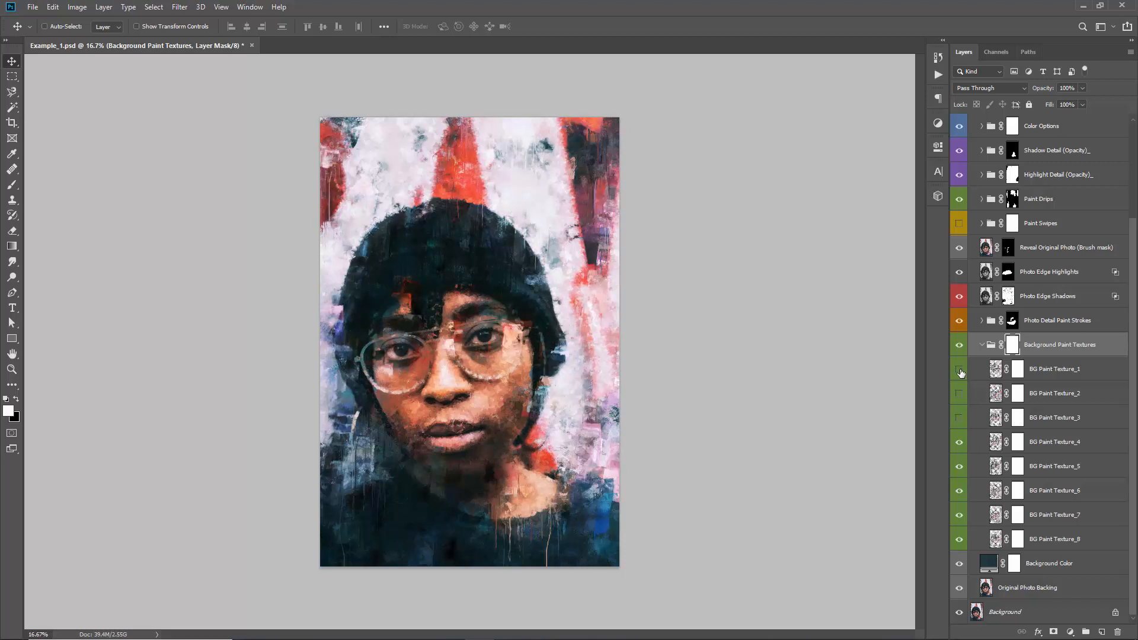
# Select the BG Paint Texture_4 mask and compare that layer on and off, leaving it visible
pyautogui.click(1017, 442)
pyautogui.click(961, 442)
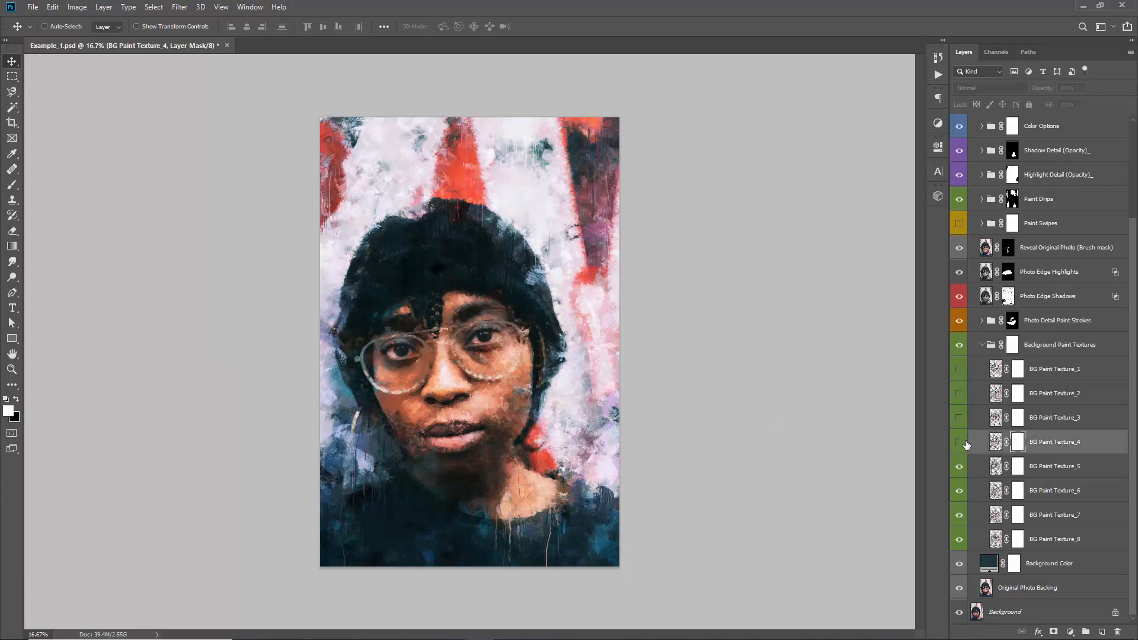
pyautogui.click(962, 443)
pyautogui.click(961, 445)
pyautogui.click(960, 446)
pyautogui.click(959, 448)
pyautogui.click(959, 448)
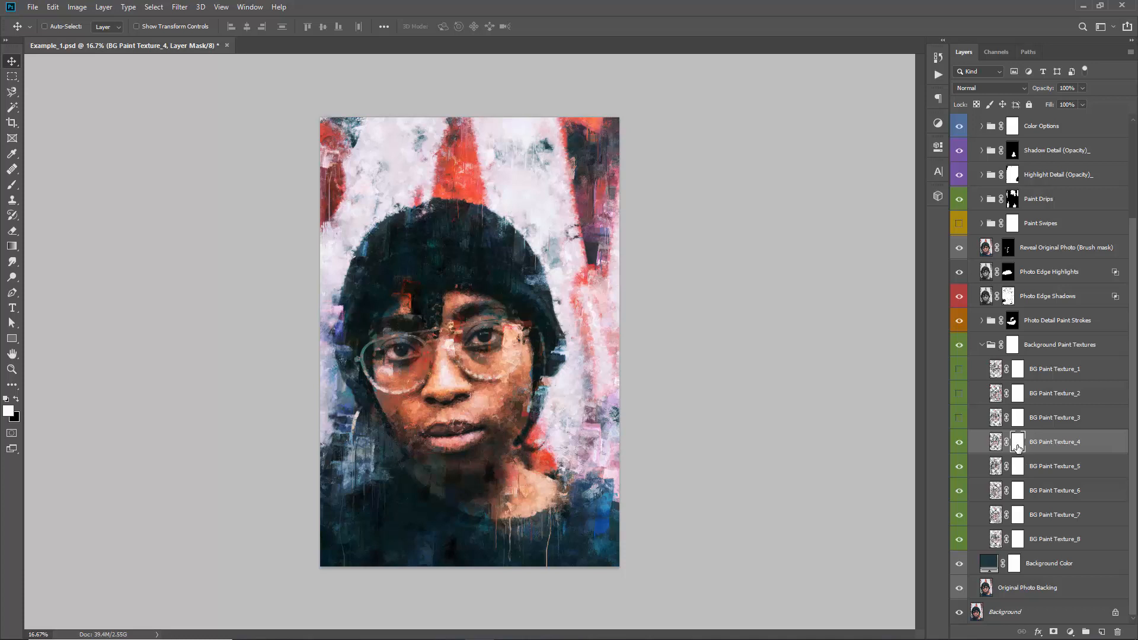
# Brush black over the face on the BG Paint Texture_4 mask to hide its strokes there
pyautogui.press('b')
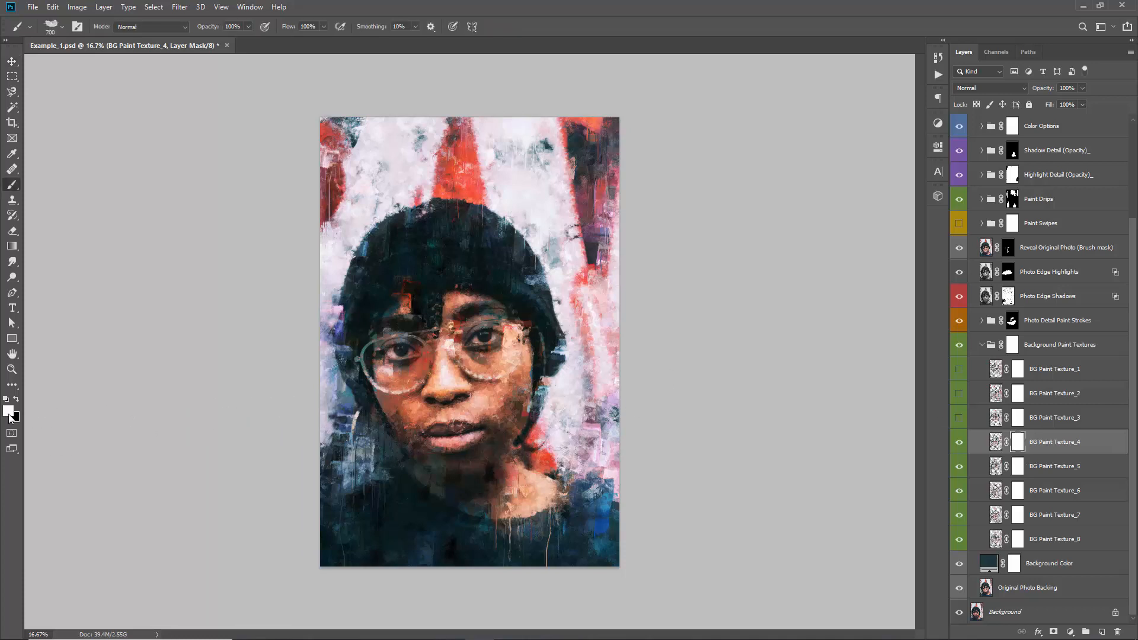
pyautogui.press('x')
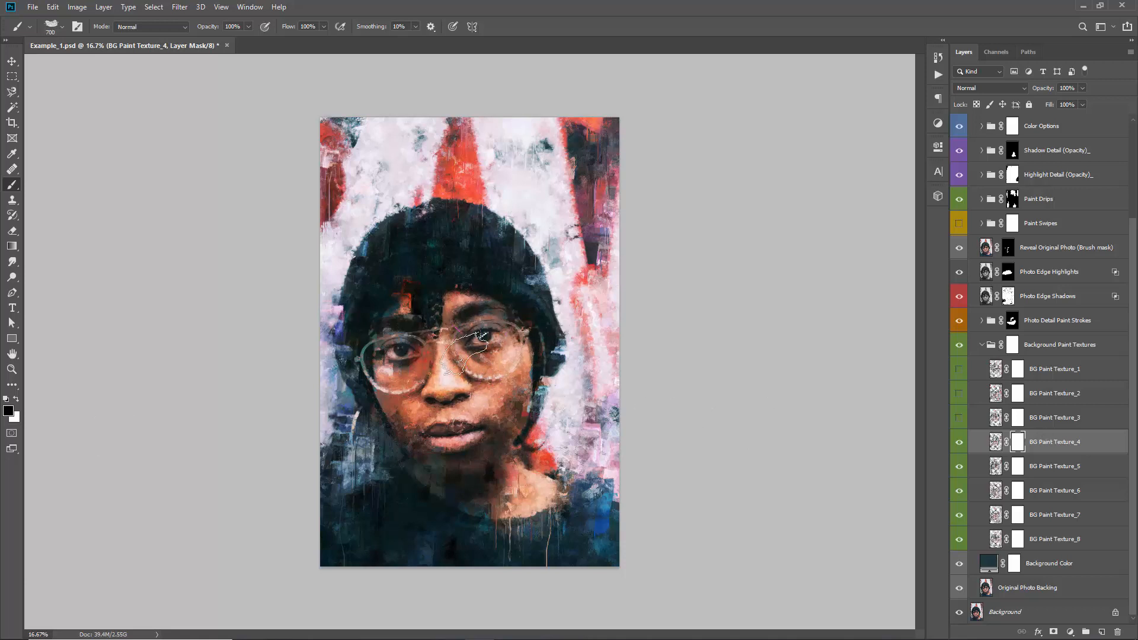
pyautogui.press('v')
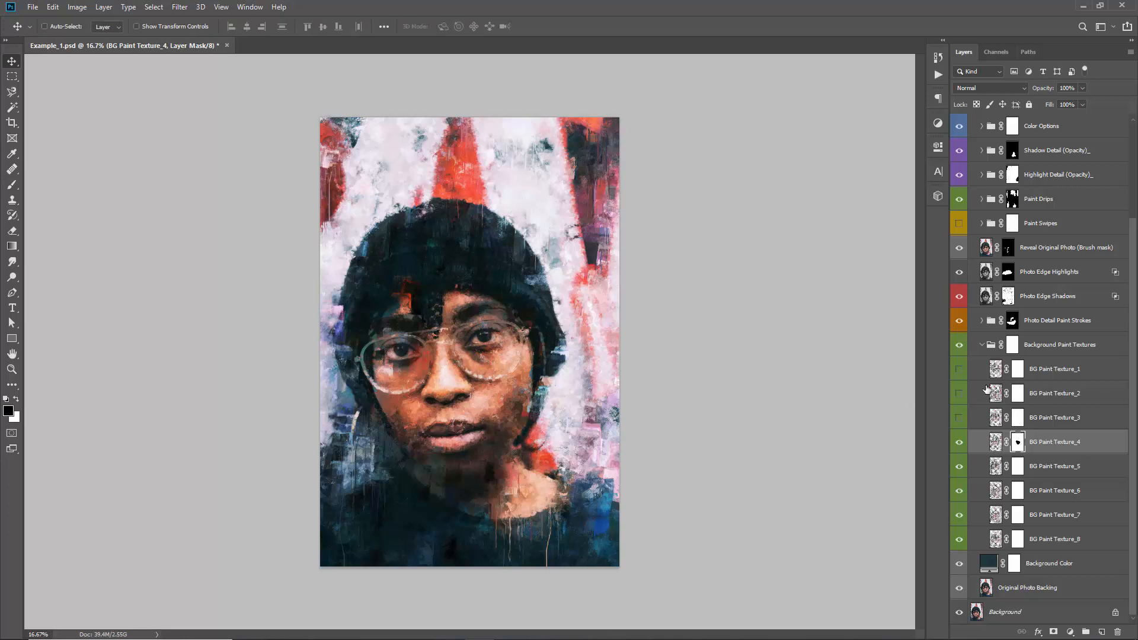
# Compare BG Paint Texture_5 and BG Paint Texture_6 on and off, leaving both visible, and collapse the Background Paint Textures group
pyautogui.click(959, 467)
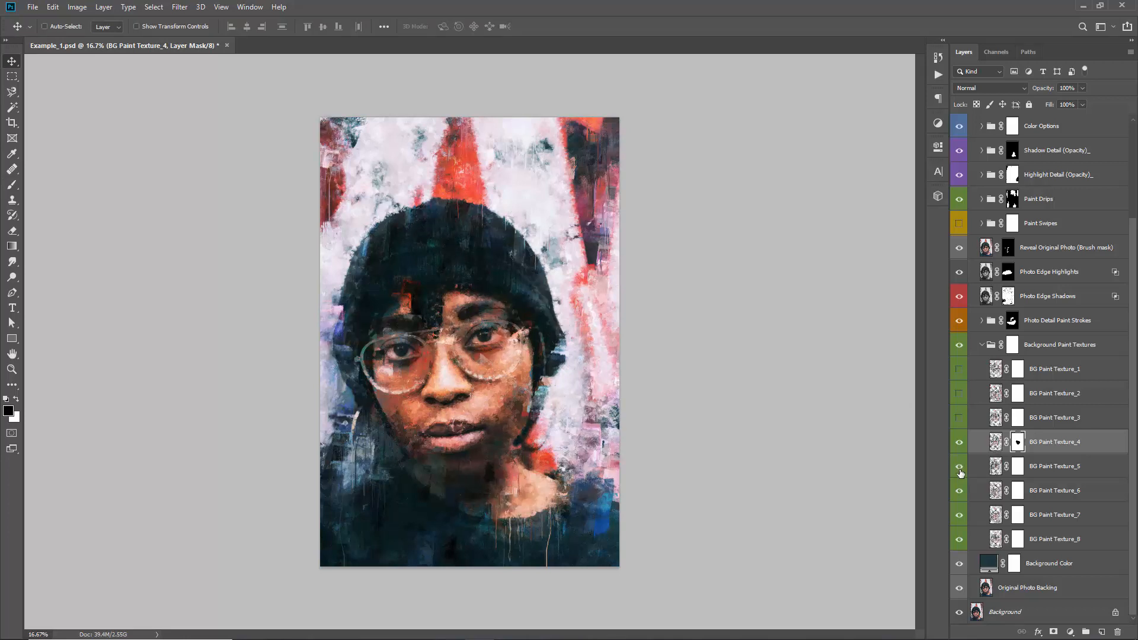
pyautogui.click(960, 467)
pyautogui.click(959, 466)
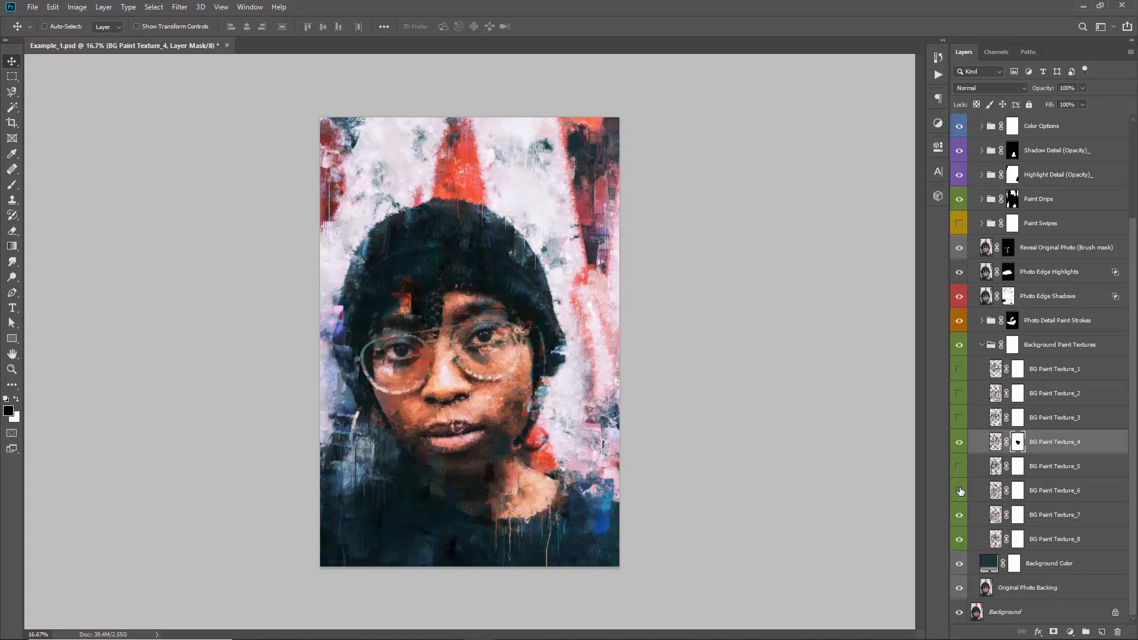
pyautogui.click(960, 491)
pyautogui.click(961, 491)
pyautogui.click(958, 467)
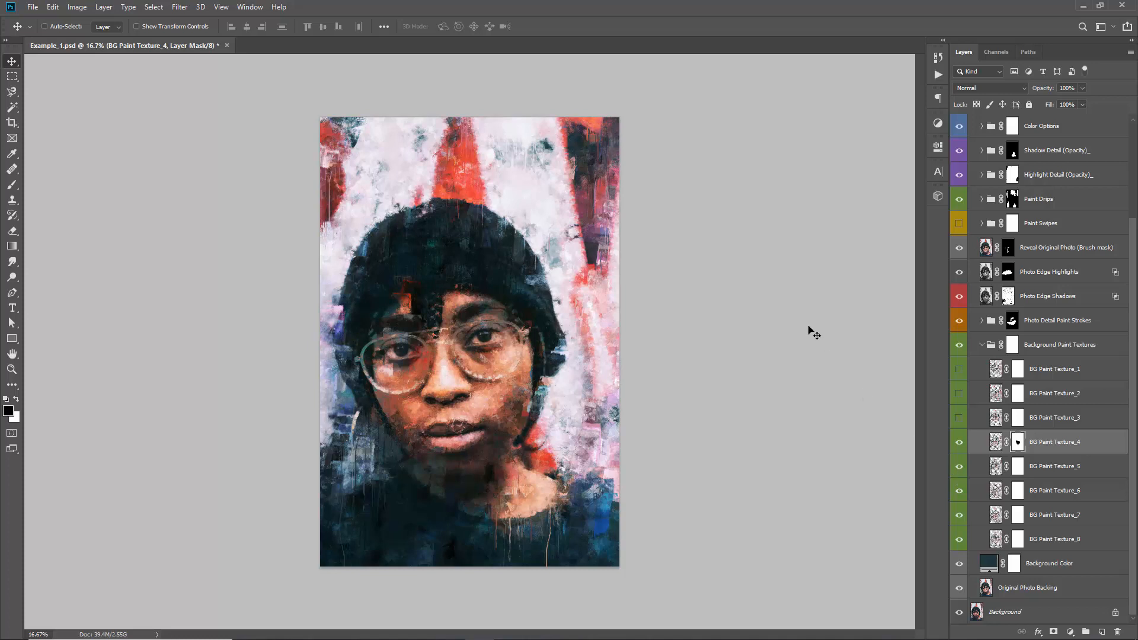
pyautogui.click(982, 344)
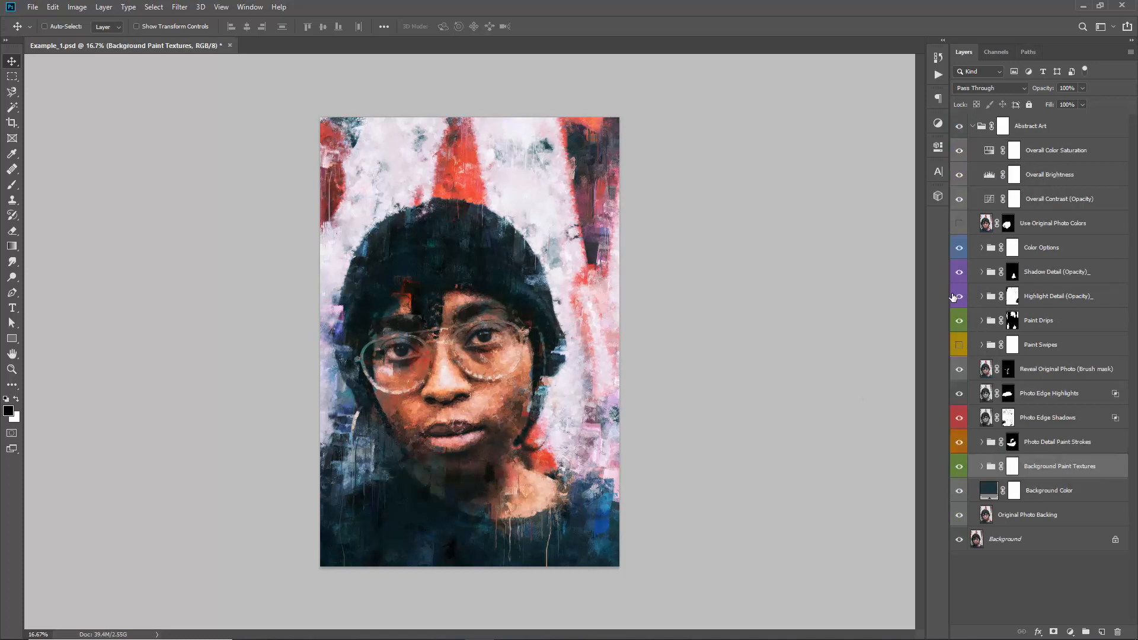
# Lower the Highlight Detail group's opacity to 75% and save the document
pyautogui.click(972, 298)
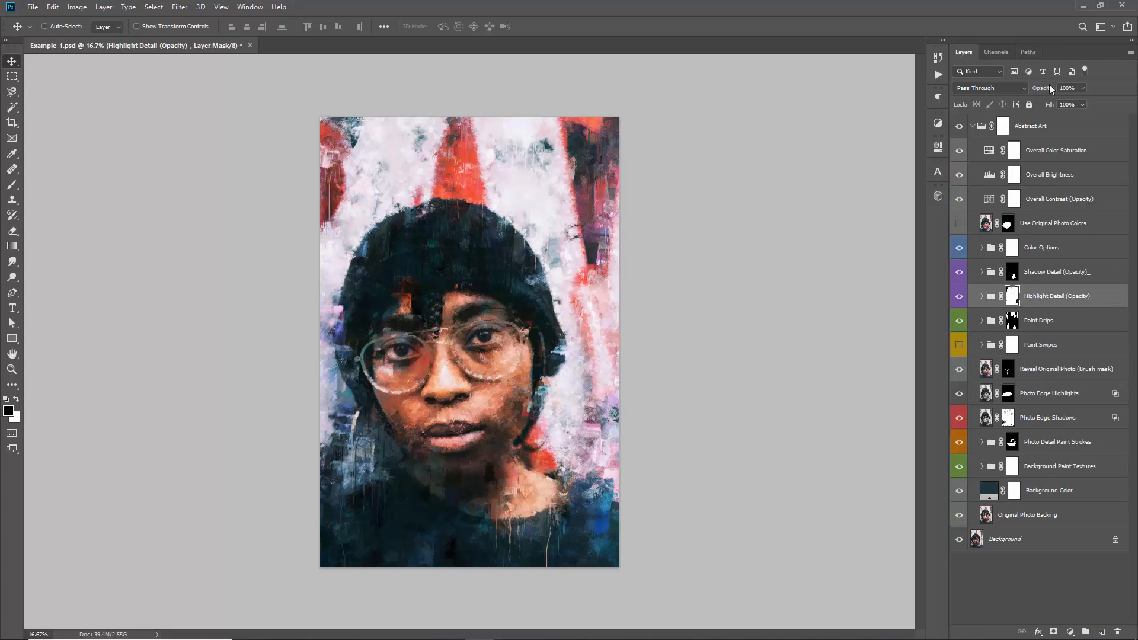
pyautogui.moveTo(1048, 89); pyautogui.dragTo(1032, 90)
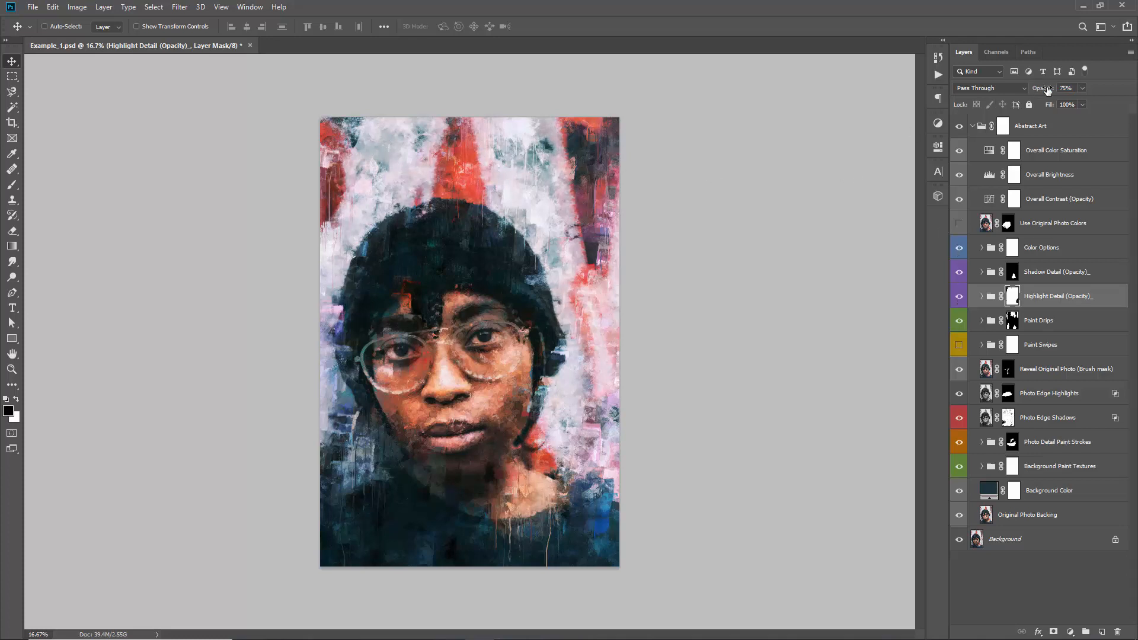
pyautogui.moveTo(1049, 92)
pyautogui.mouseDown()
pyautogui.moveTo(1038, 94)
pyautogui.moveTo(1048, 95)
pyautogui.mouseUp()
pyautogui.hotkey('ctrl', 's')
# Place CanvasTexture.jpg as an embedded layer and move it to the top of the Abstract Art group
pyautogui.click(36, 9)
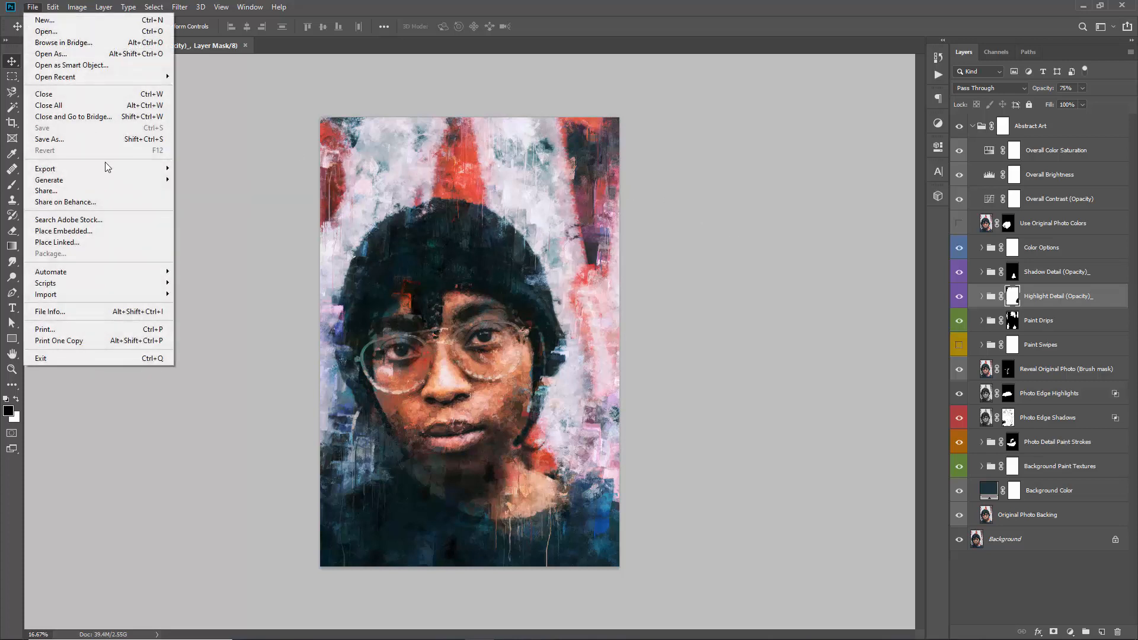
pyautogui.click(104, 232)
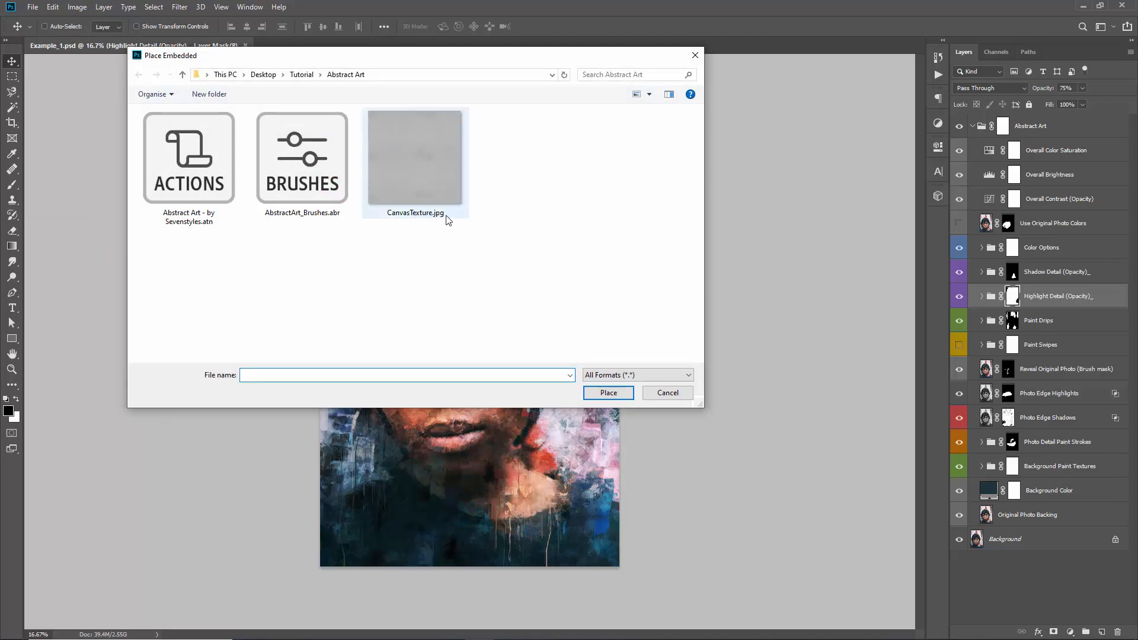
pyautogui.doubleClick(418, 167)
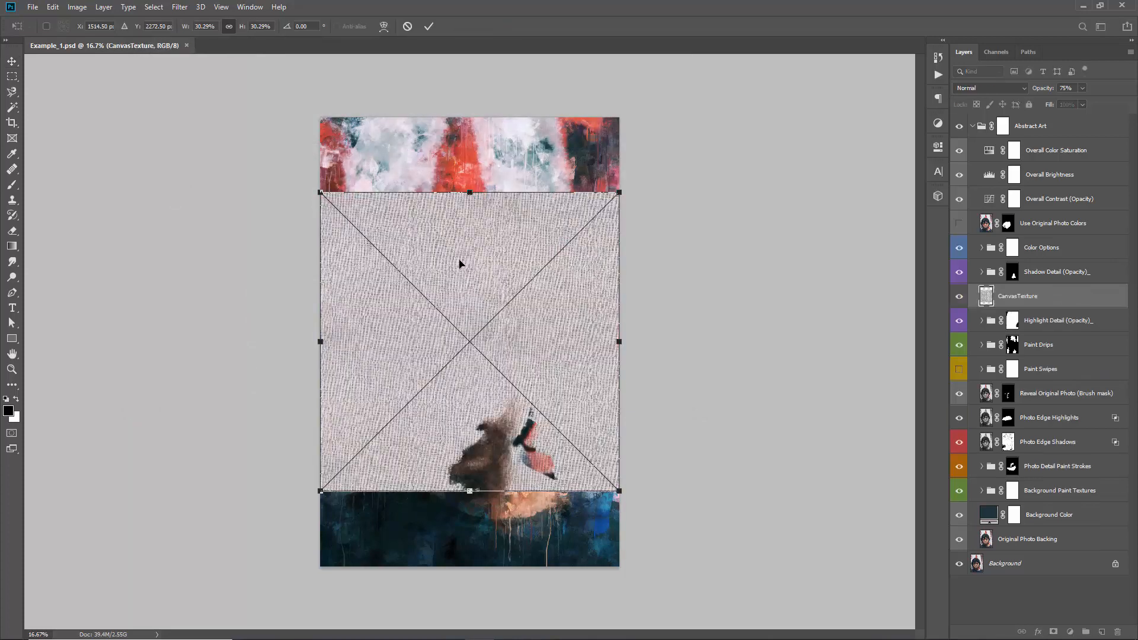
pyautogui.press('Return')
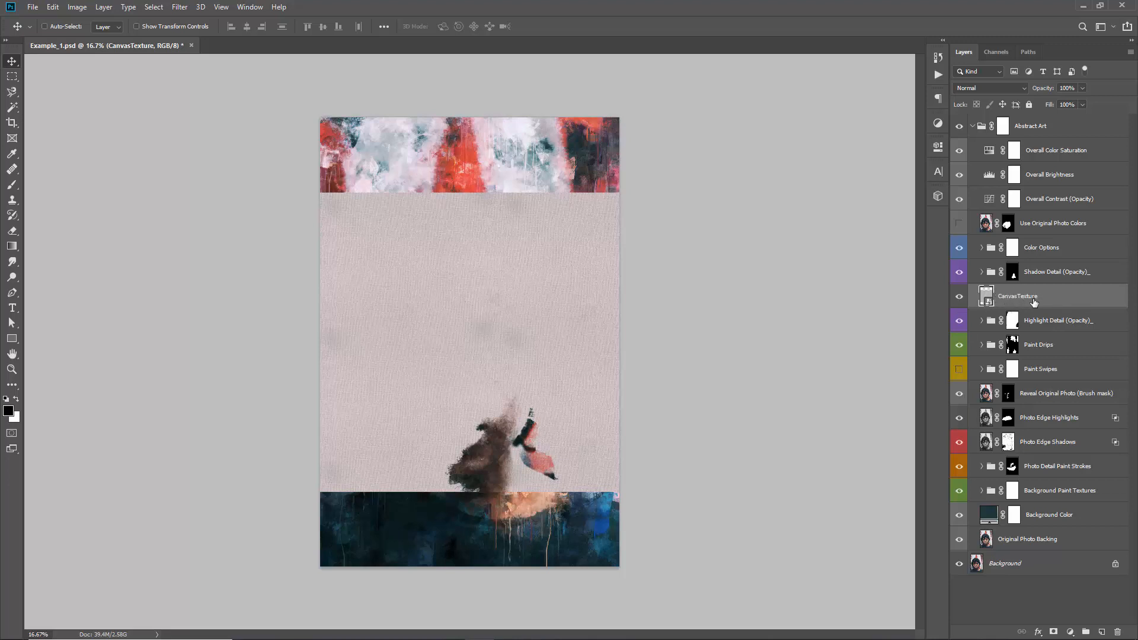
pyautogui.moveTo(1044, 303); pyautogui.dragTo(1025, 138)
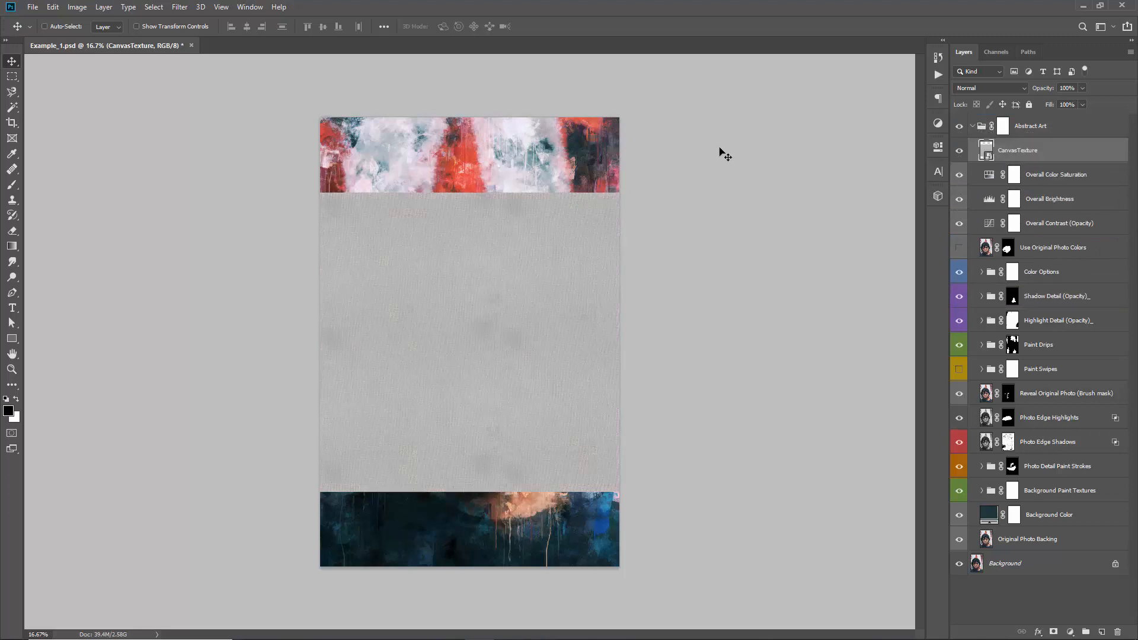
# Scale the CanvasTexture layer from its center to about 45.64% so it covers the whole canvas
pyautogui.press('ctrl')
pyautogui.hotkey('ctrl', 't')
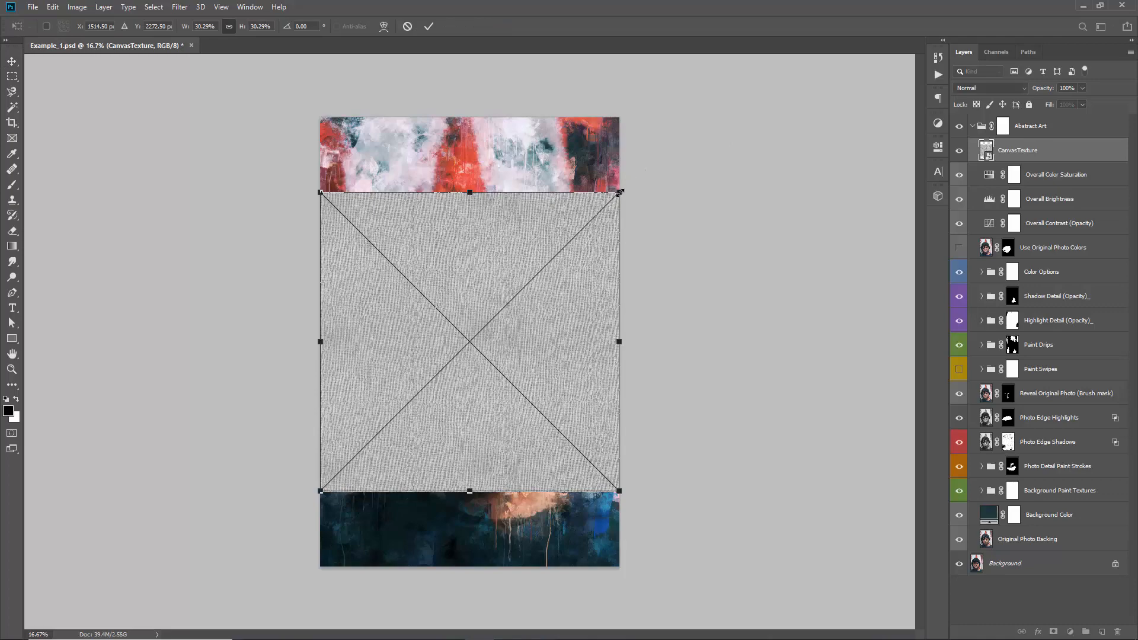
pyautogui.moveTo(620, 192); pyautogui.dragTo(705, 138)
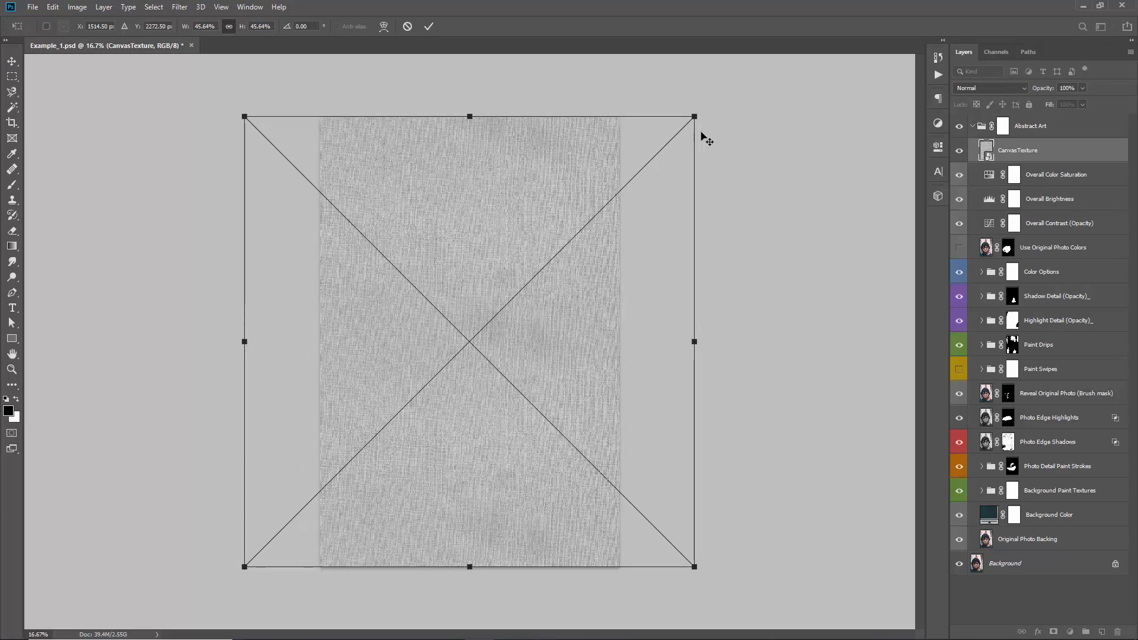
pyautogui.press('Return')
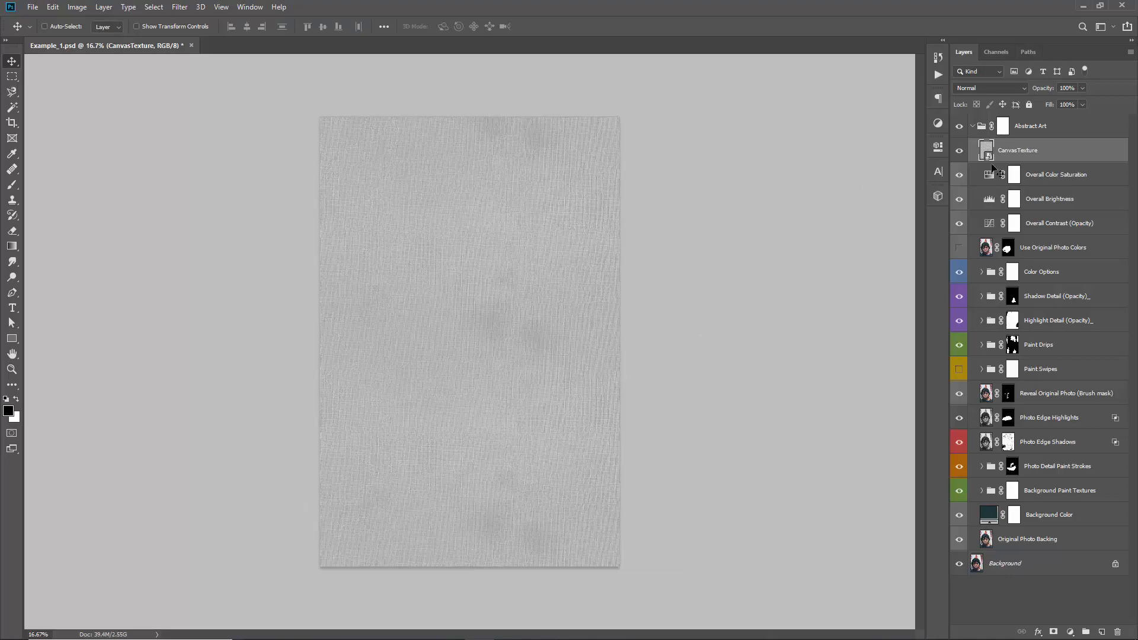
# Set the CanvasTexture layer's blend mode to Overlay and inspect the weave over the eyes and glasses at 100% zoom
pyautogui.hotkey('ctrl', '1')
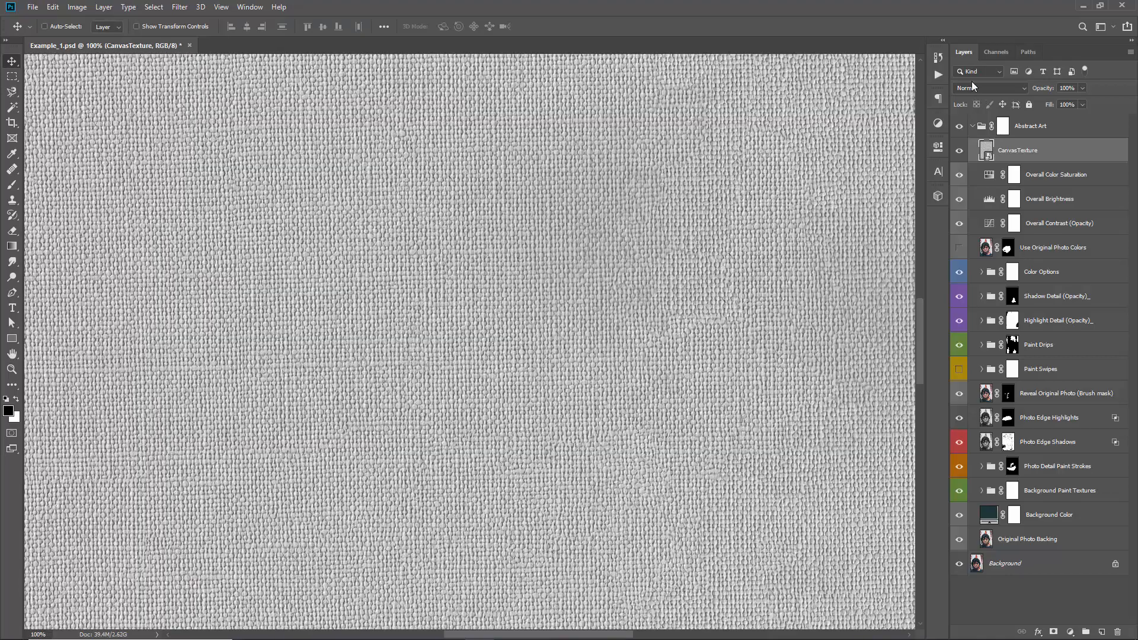
pyautogui.hotkey('ctrl', '0')
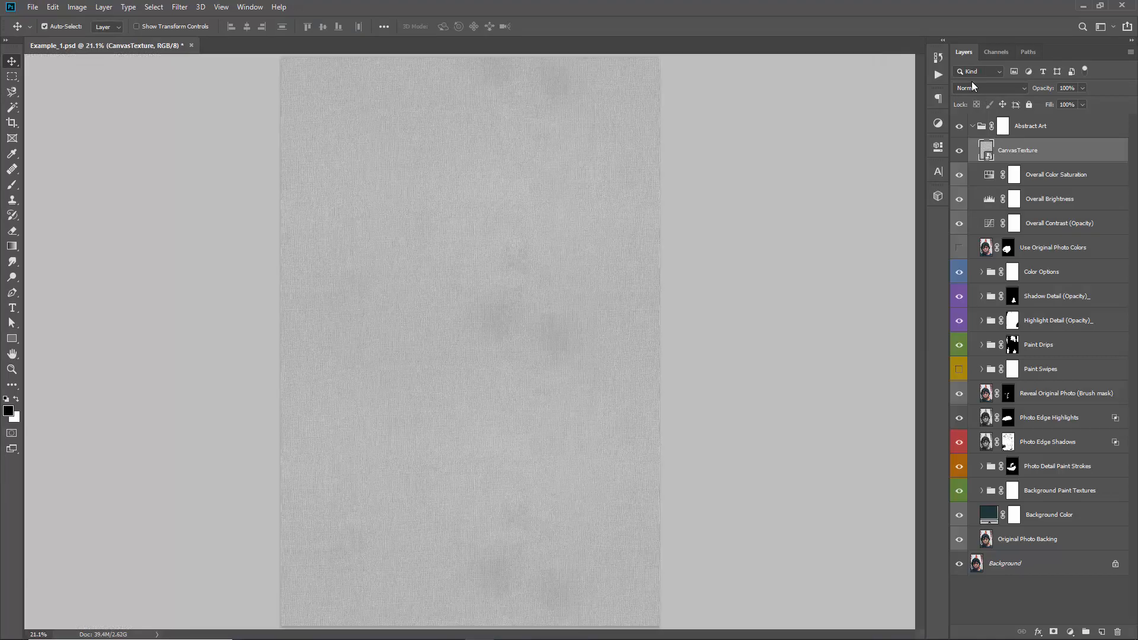
pyautogui.hotkey('ctrl', '-')
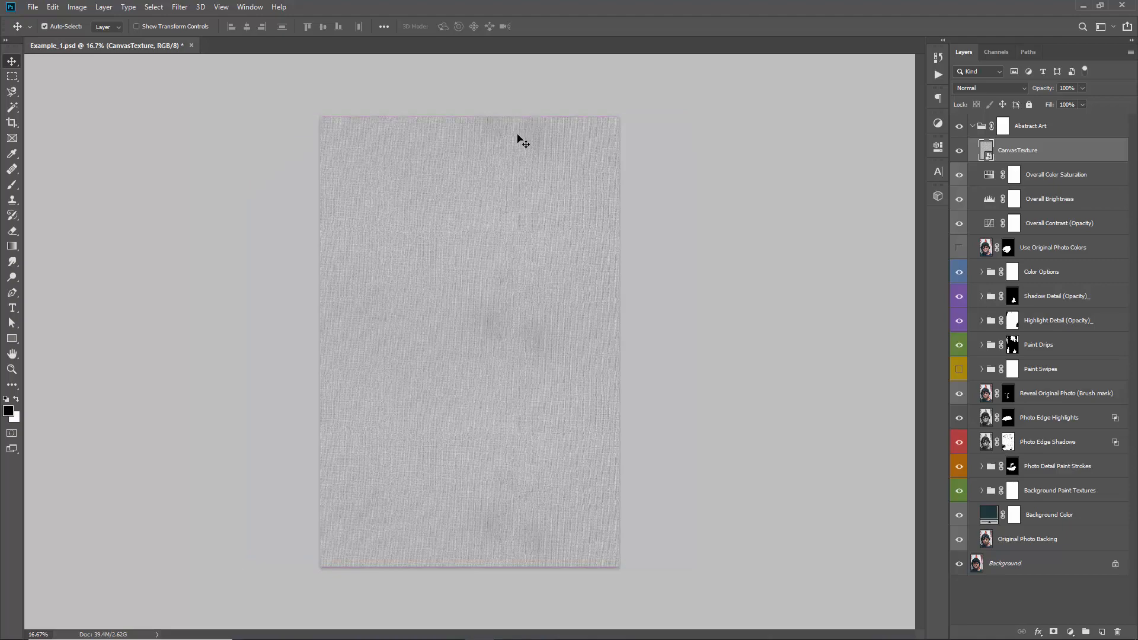
pyautogui.hotkey('ctrl', '1')
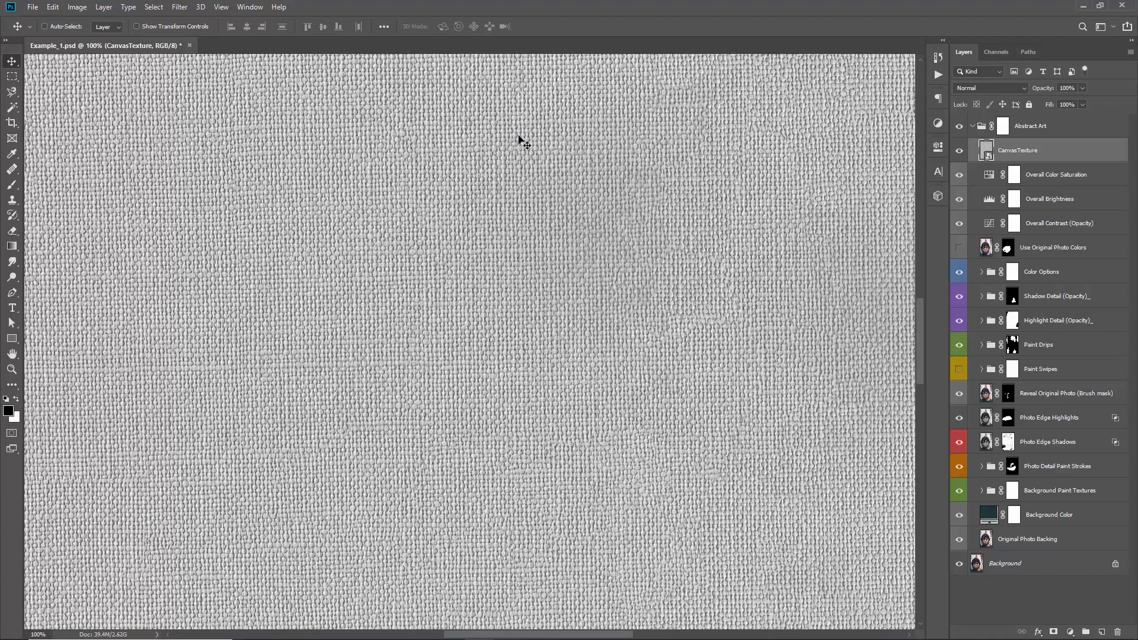
pyautogui.click(976, 85)
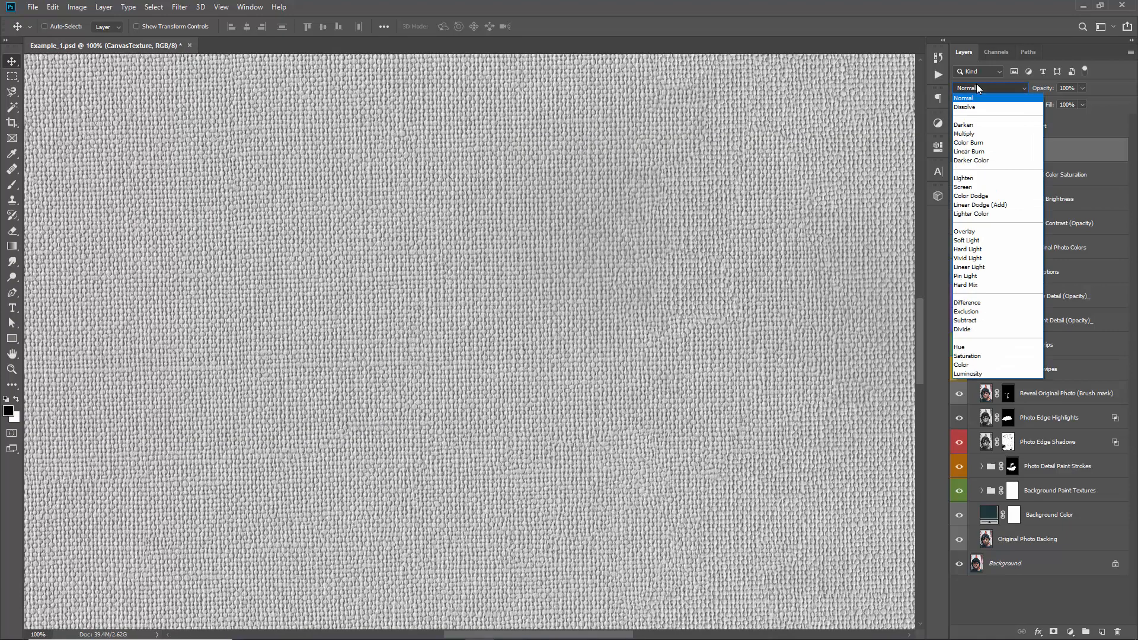
pyautogui.click(966, 231)
pyautogui.scroll(-2, 530, 299)
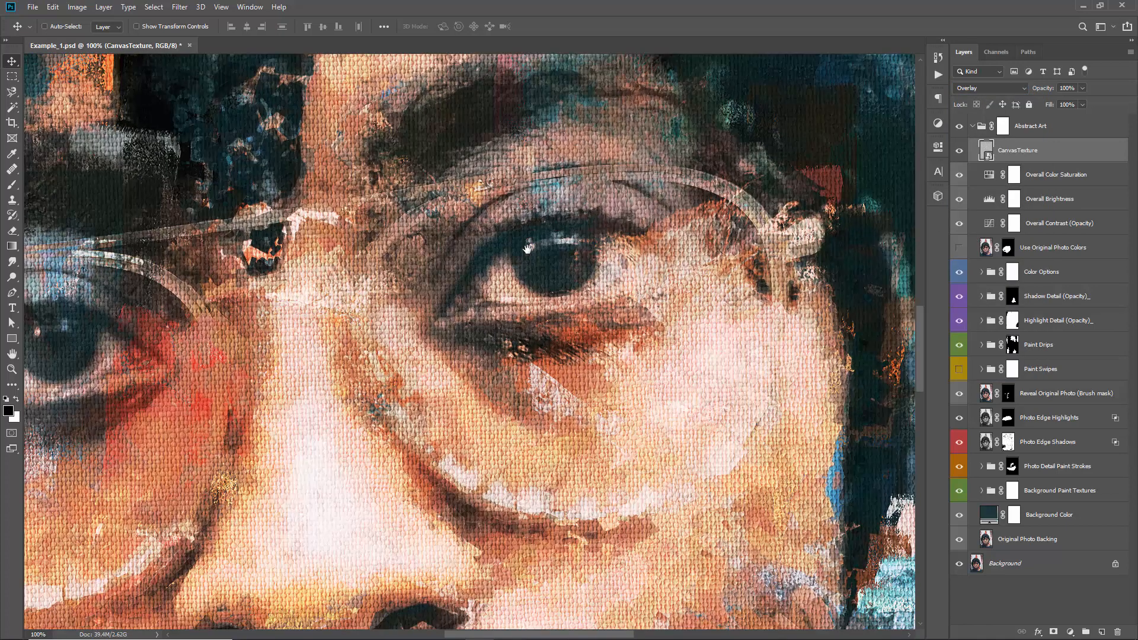
pyautogui.moveTo(449, 200); pyautogui.dragTo(590, 187)
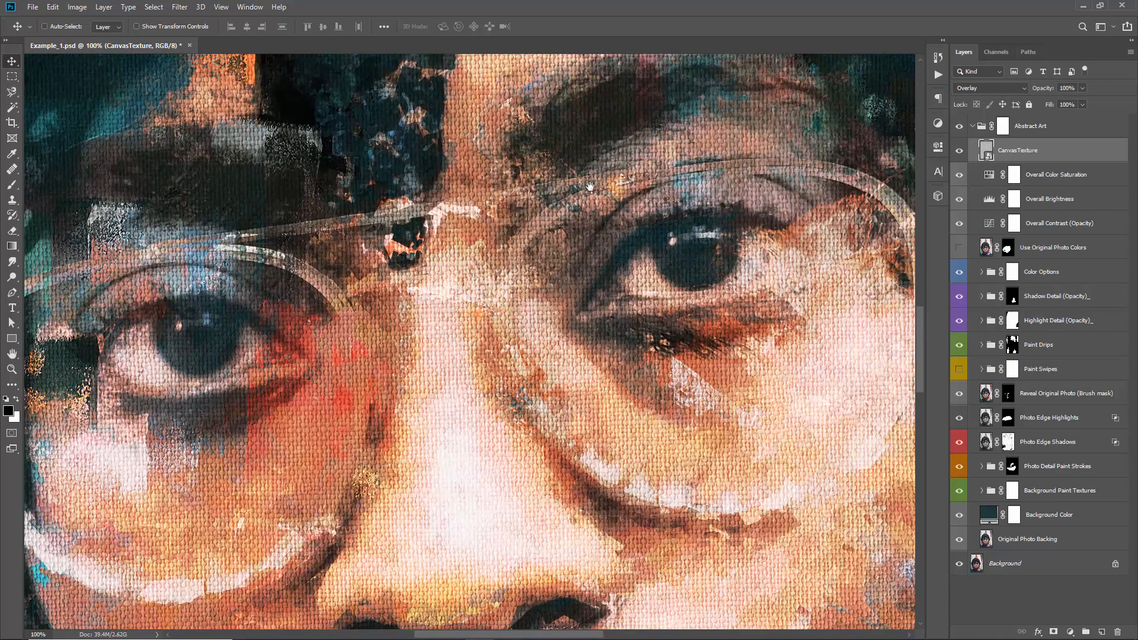
pyautogui.moveTo(617, 235); pyautogui.dragTo(648, 222)
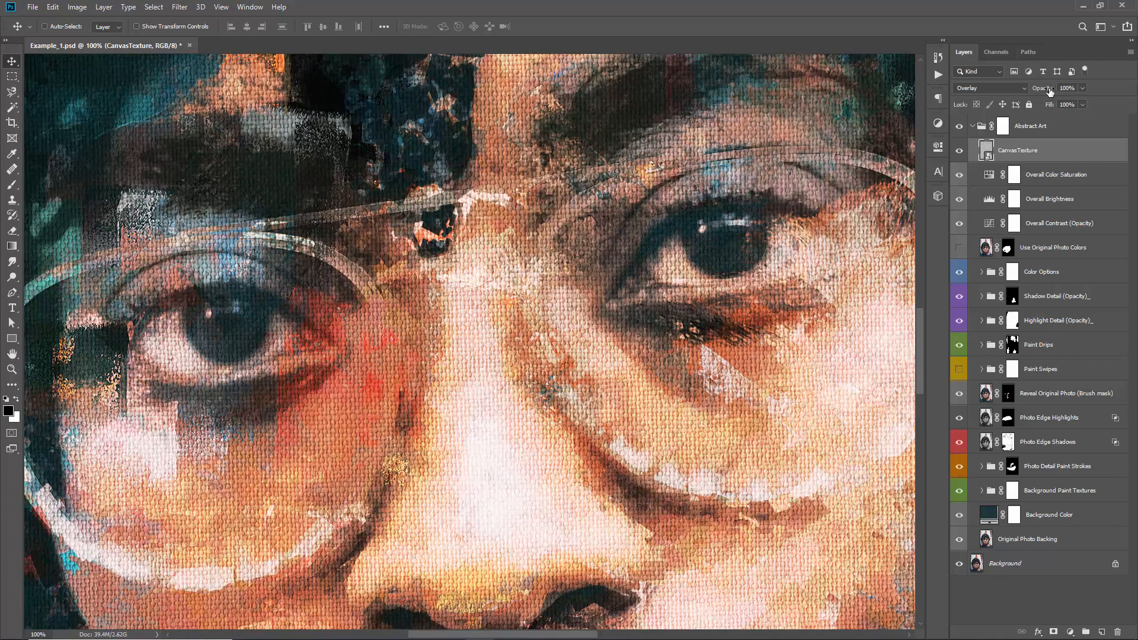
# Try different opacities for the CanvasTexture layer, from 0% up to full strength, and leave it at 36%
pyautogui.moveTo(1050, 90); pyautogui.dragTo(488, 133)
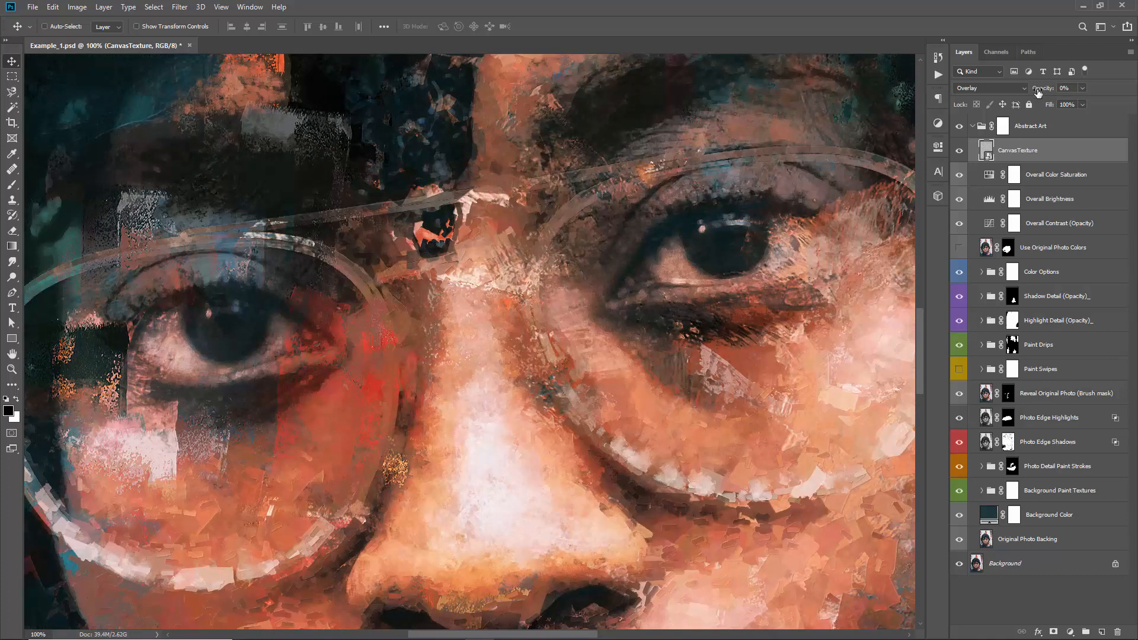
pyautogui.moveTo(1039, 92); pyautogui.dragTo(1065, 94)
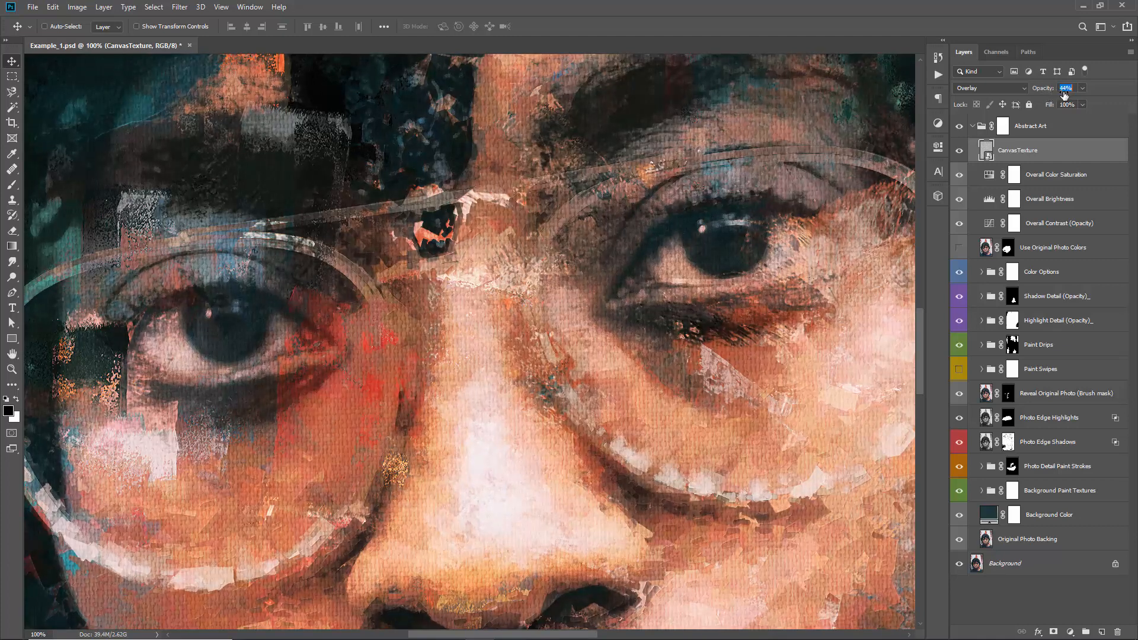
pyautogui.write('9')
pyautogui.press('Return')
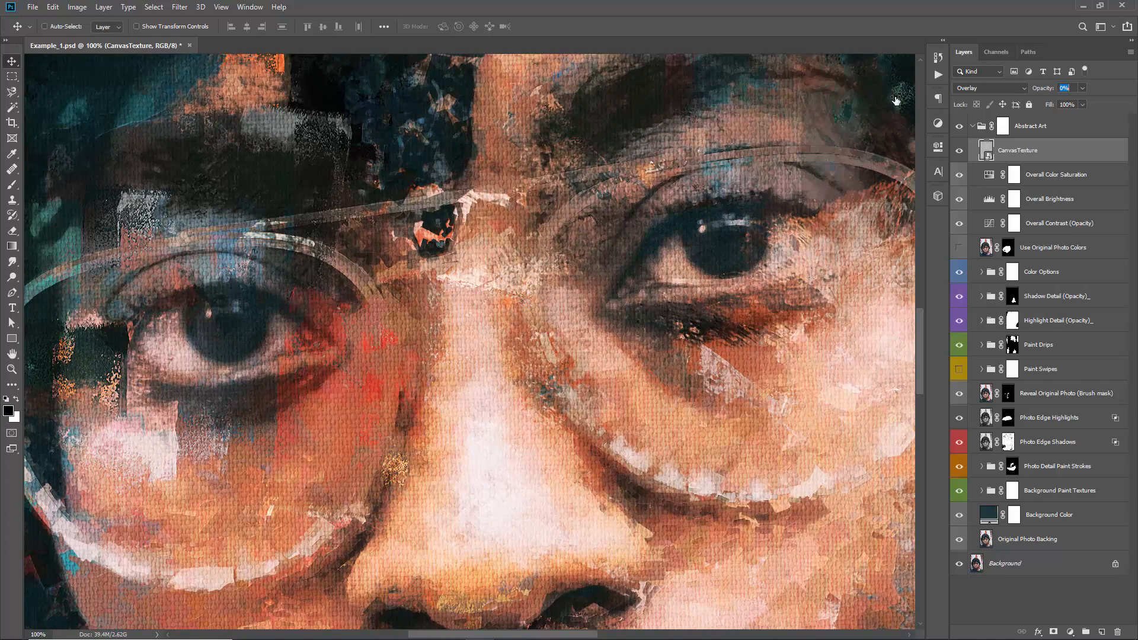
pyautogui.write('37')
pyautogui.press('Return')
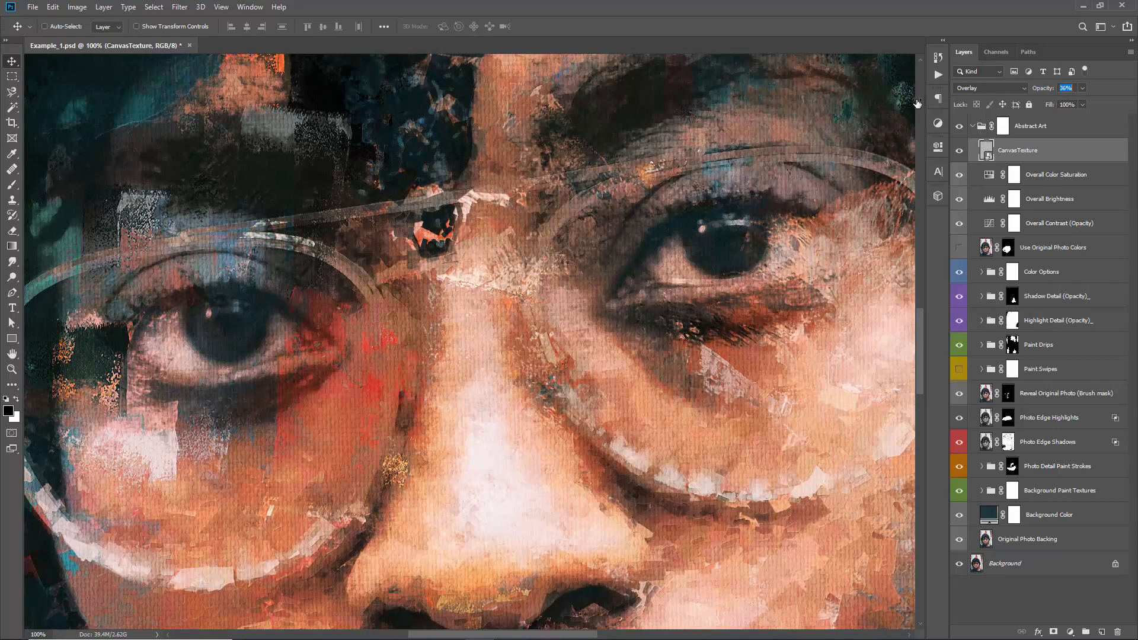
pyautogui.moveTo(918, 104); pyautogui.dragTo(917, 103)
# Compare the whole artwork with the CanvasTexture layer hidden and shown, leaving the layer visible
pyautogui.hotkey('ctrl', '0')
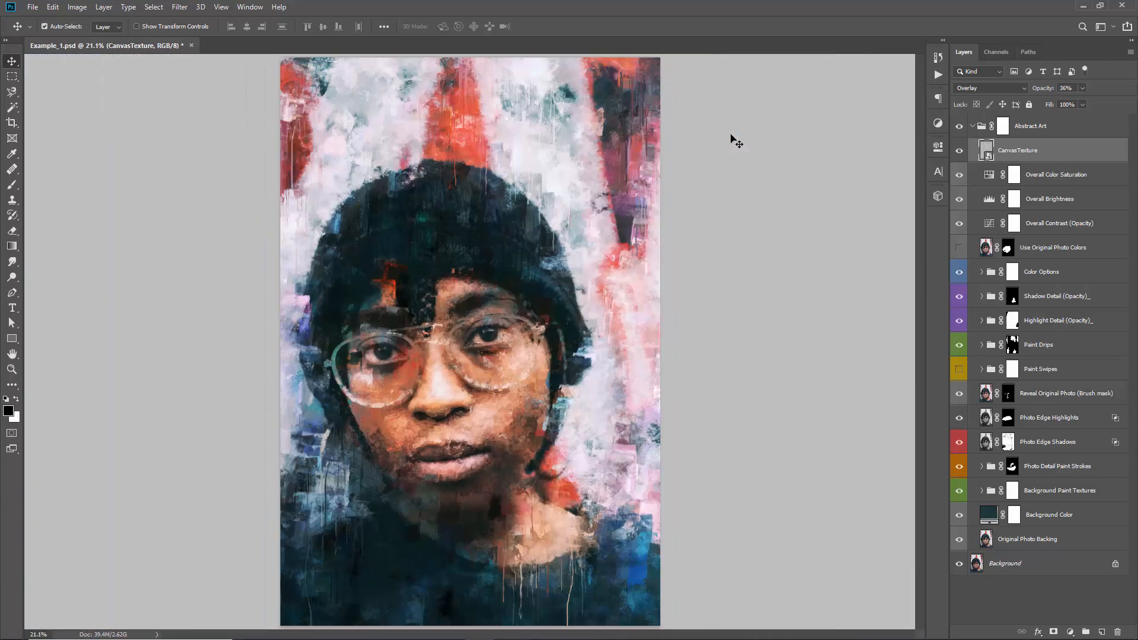
pyautogui.hotkey('ctrl', '-')
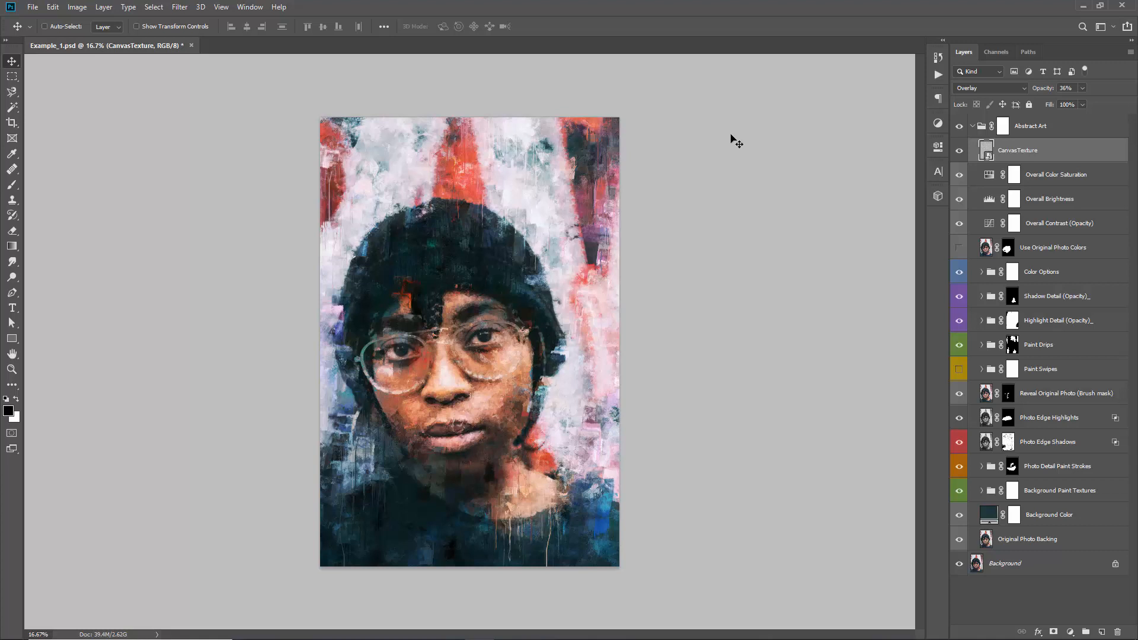
pyautogui.click(960, 152)
pyautogui.click(960, 152)
pyautogui.click(959, 153)
pyautogui.click(959, 153)
pyautogui.click(989, 86)
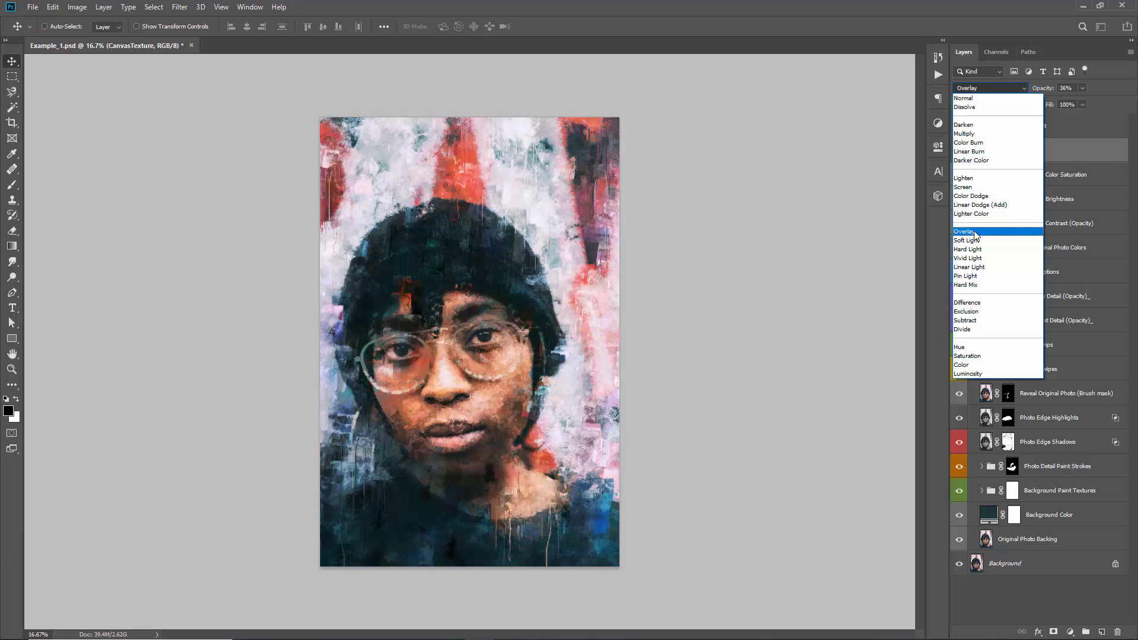
pyautogui.click(975, 232)
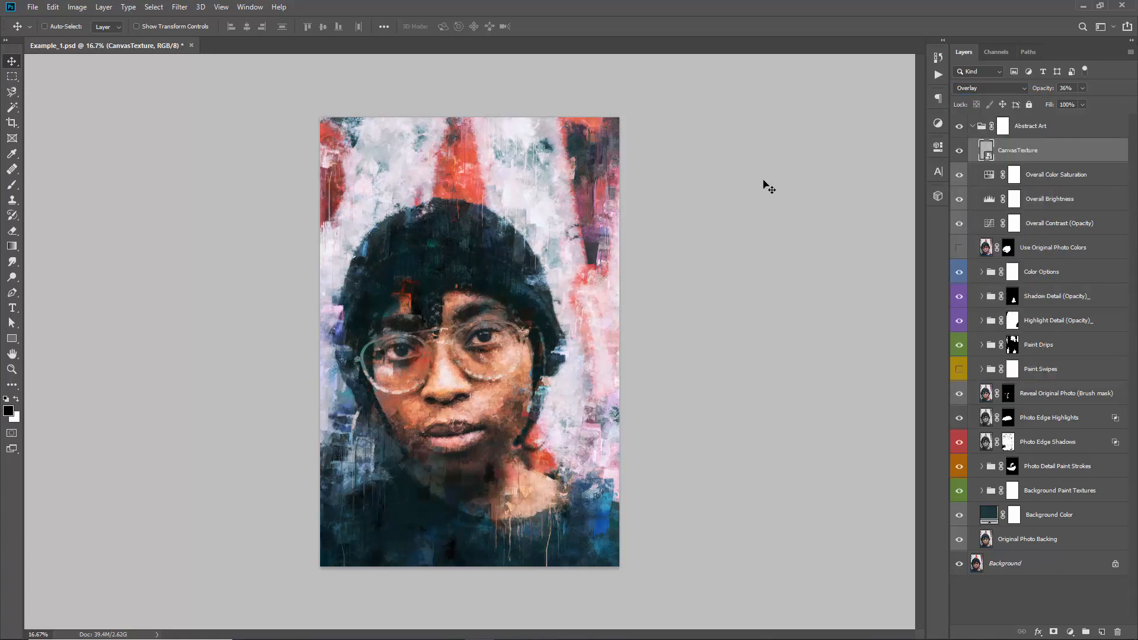
pyautogui.click(179, 9)
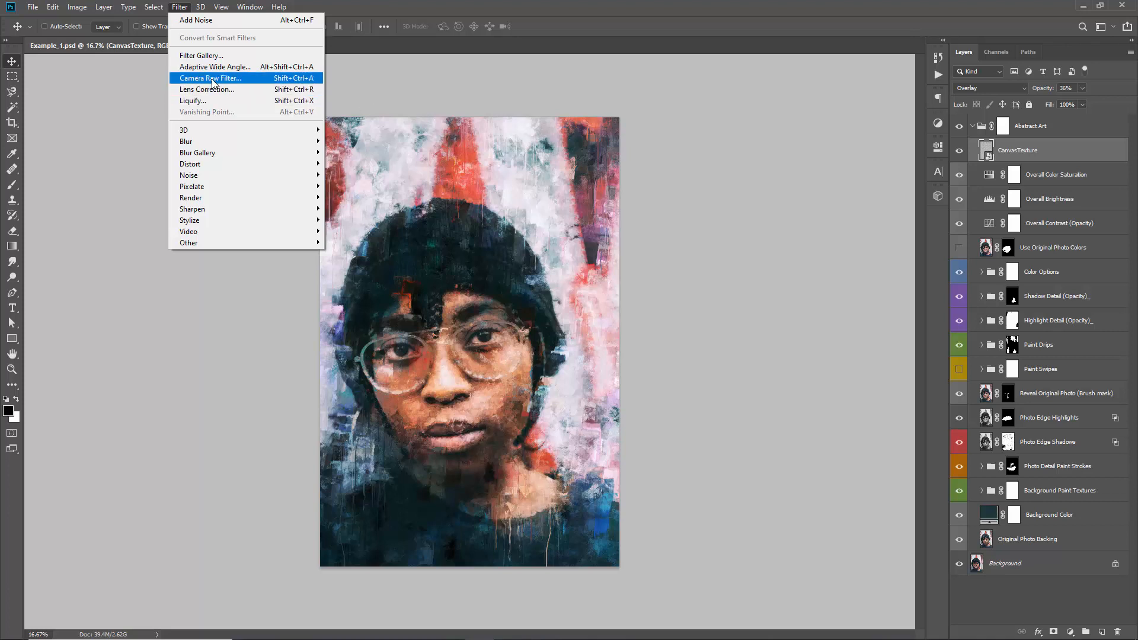
pyautogui.click(458, 146)
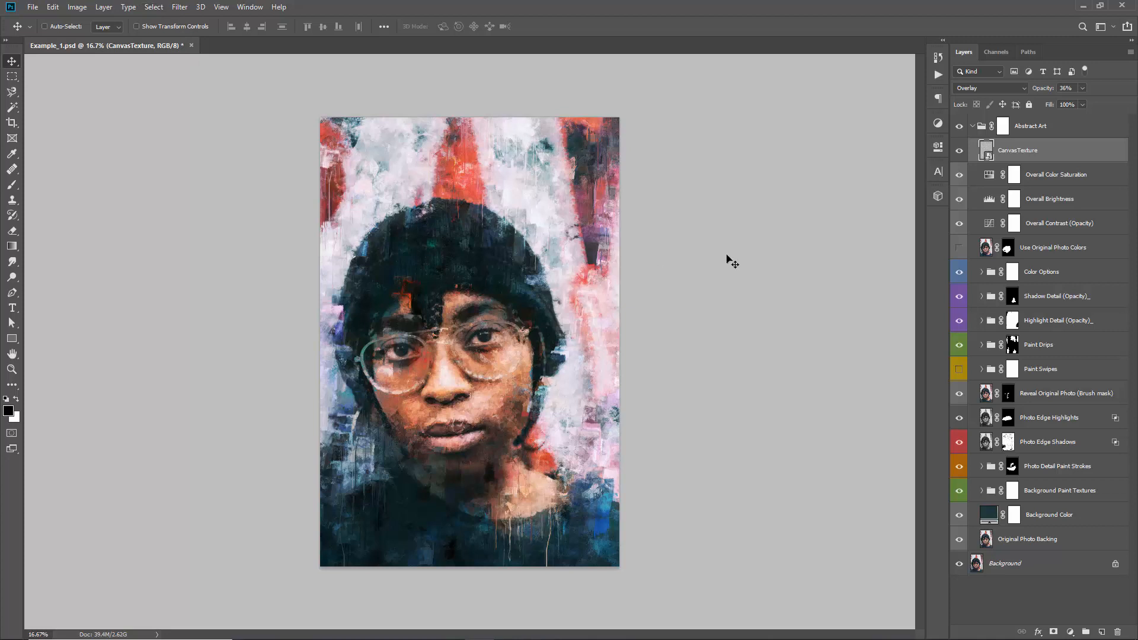
# Stamp all visible layers into a new merged layer above the Abstract Art group
pyautogui.click(1028, 132)
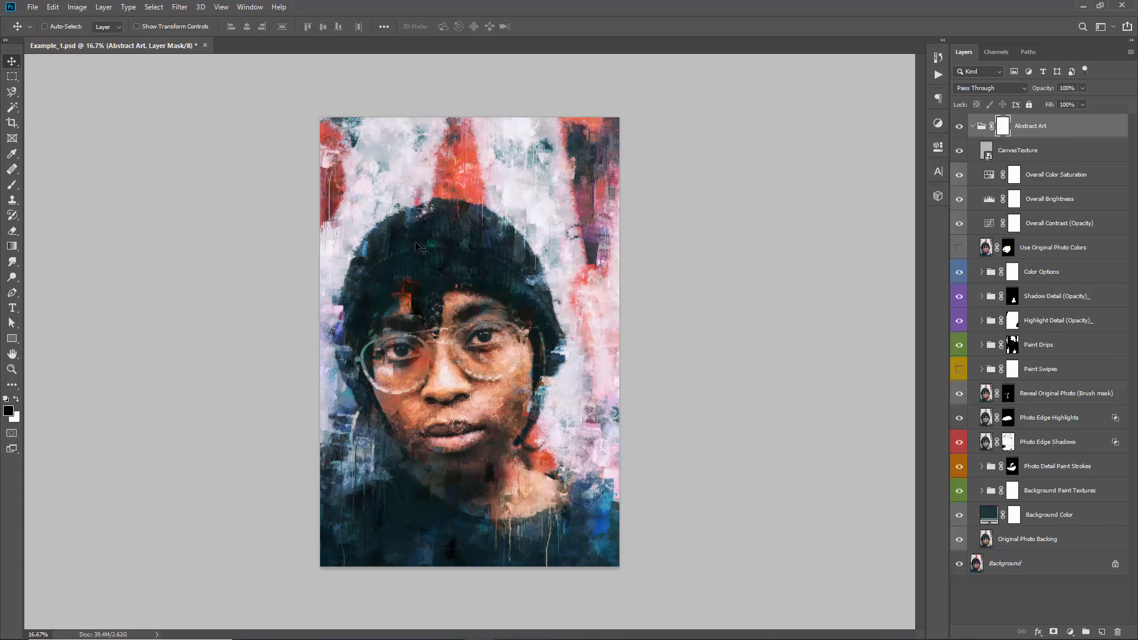
pyautogui.press('ctrl')
pyautogui.hotkey('ctrl', 'shift', 'alt', 'e')
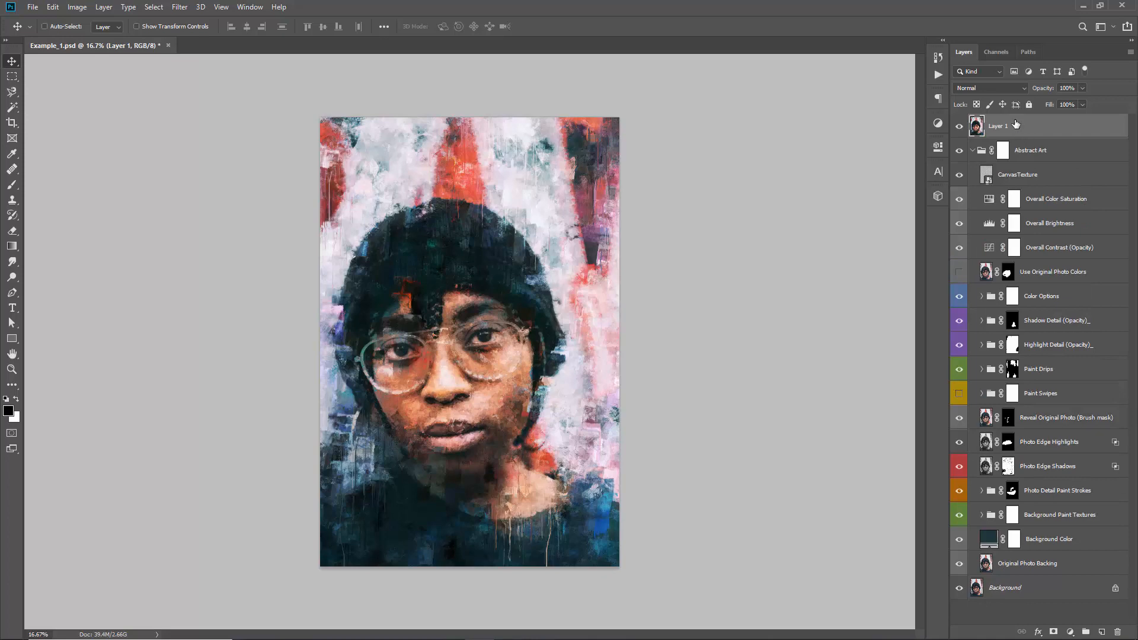
# Start the Camera Raw Filter on the merged layer and preview its Color, Creative and B&W presets
pyautogui.moveTo(517, 217); pyautogui.dragTo(563, 211)
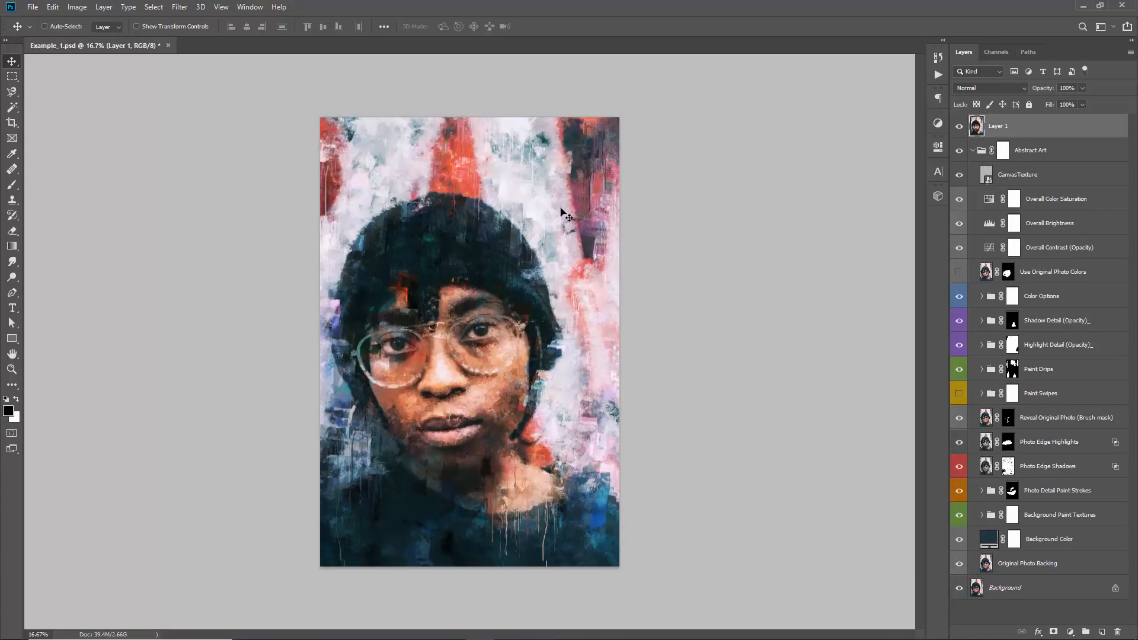
pyautogui.click(178, 8)
pyautogui.click(221, 79)
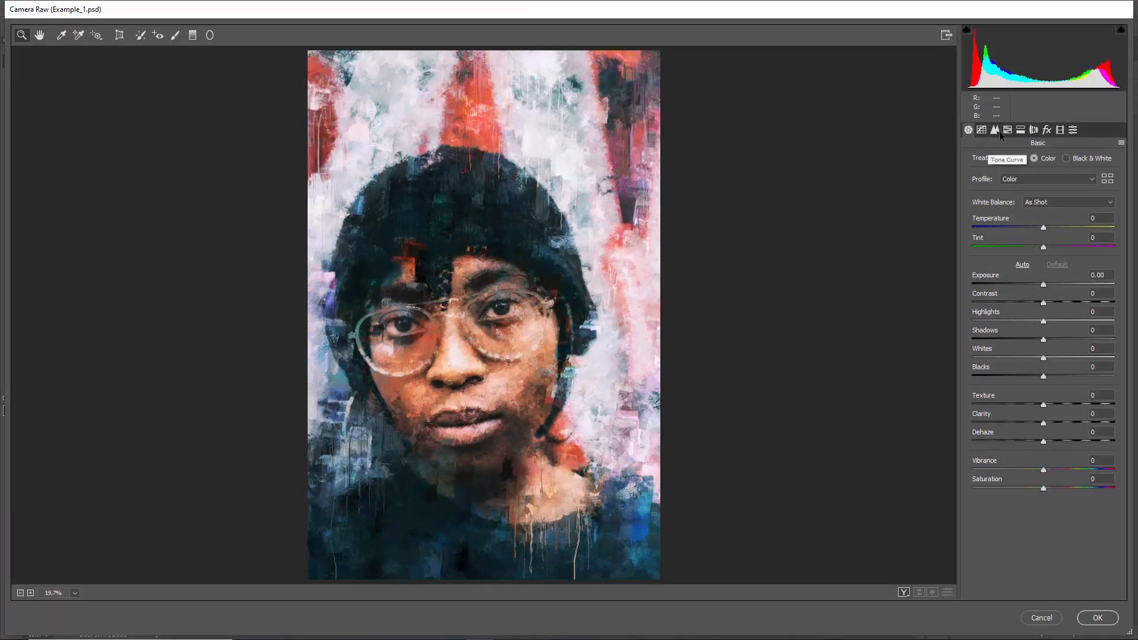
pyautogui.click(1075, 130)
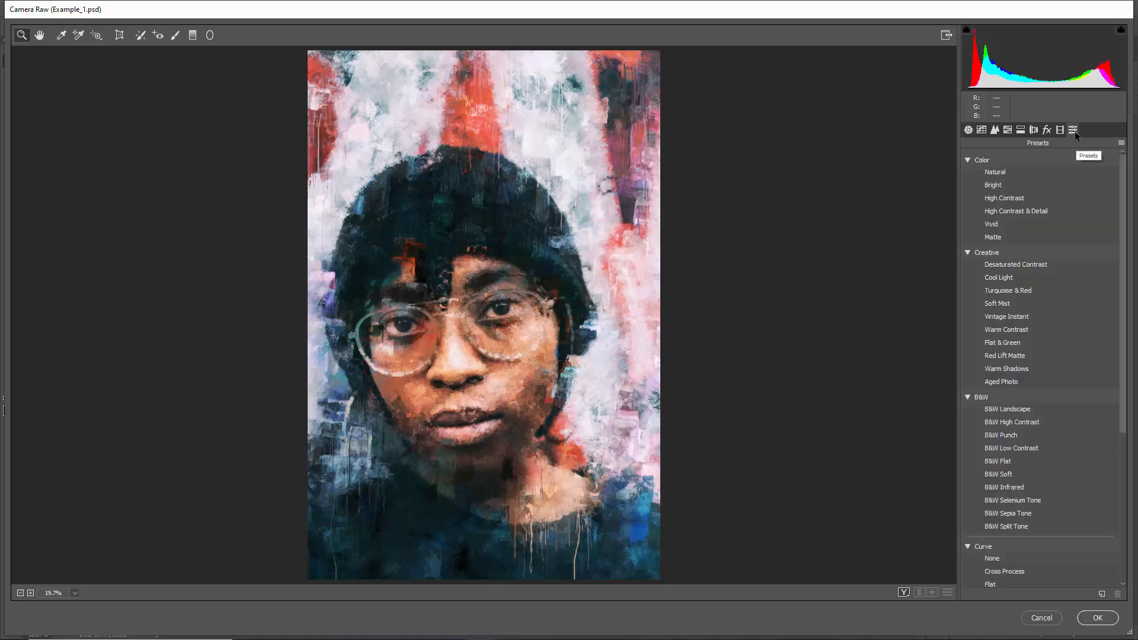
pyautogui.click(1002, 185)
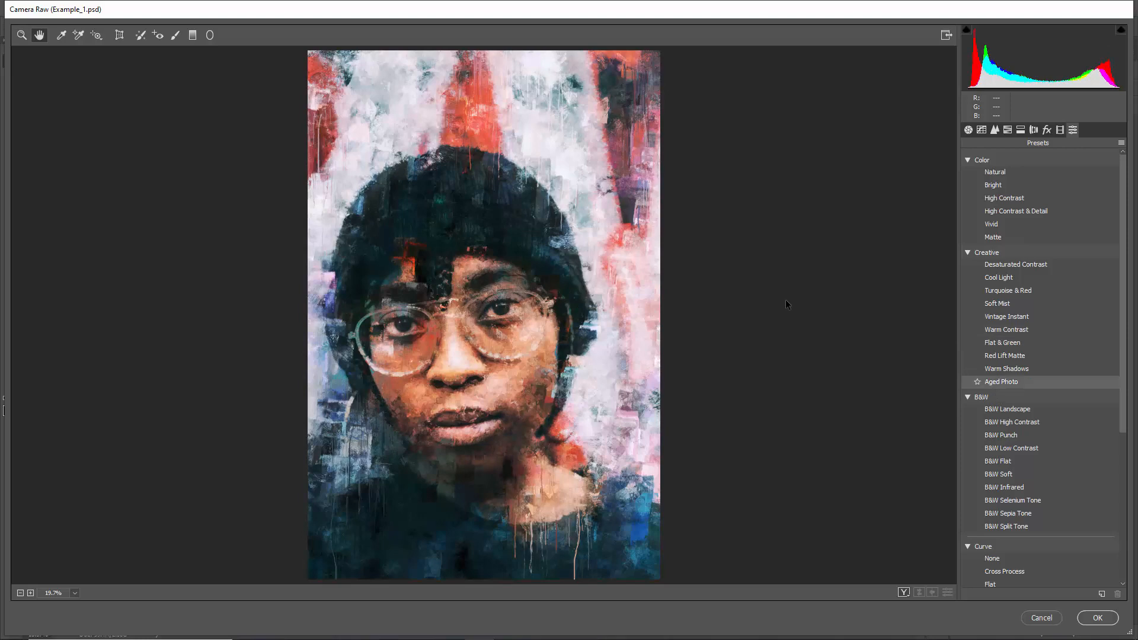
pyautogui.scroll(-3, 1020, 356)
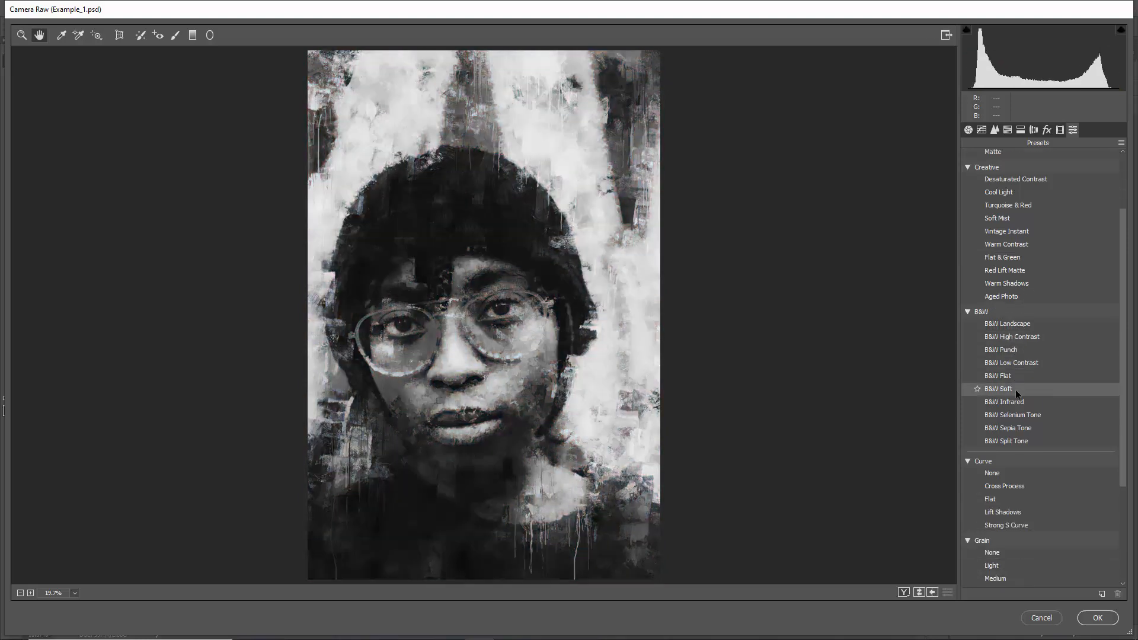
pyautogui.scroll(-5, 1047, 329)
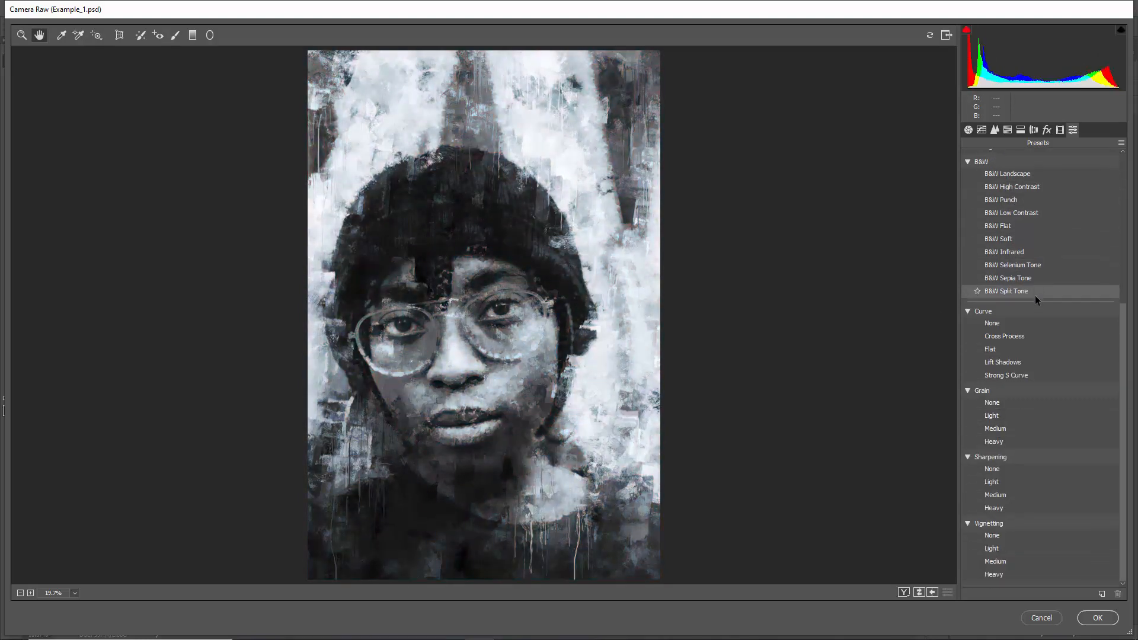
# Apply the Medium Sharpening and Heavy Vignetting presets to the merged layer in Camera Raw
pyautogui.click(1006, 415)
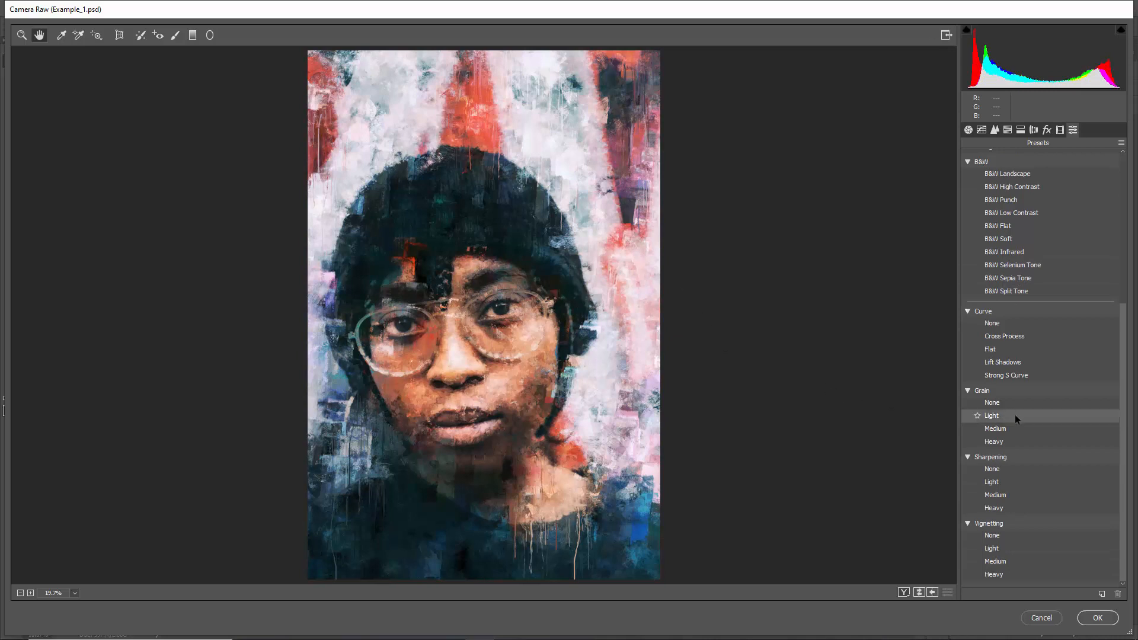
pyautogui.click(1034, 496)
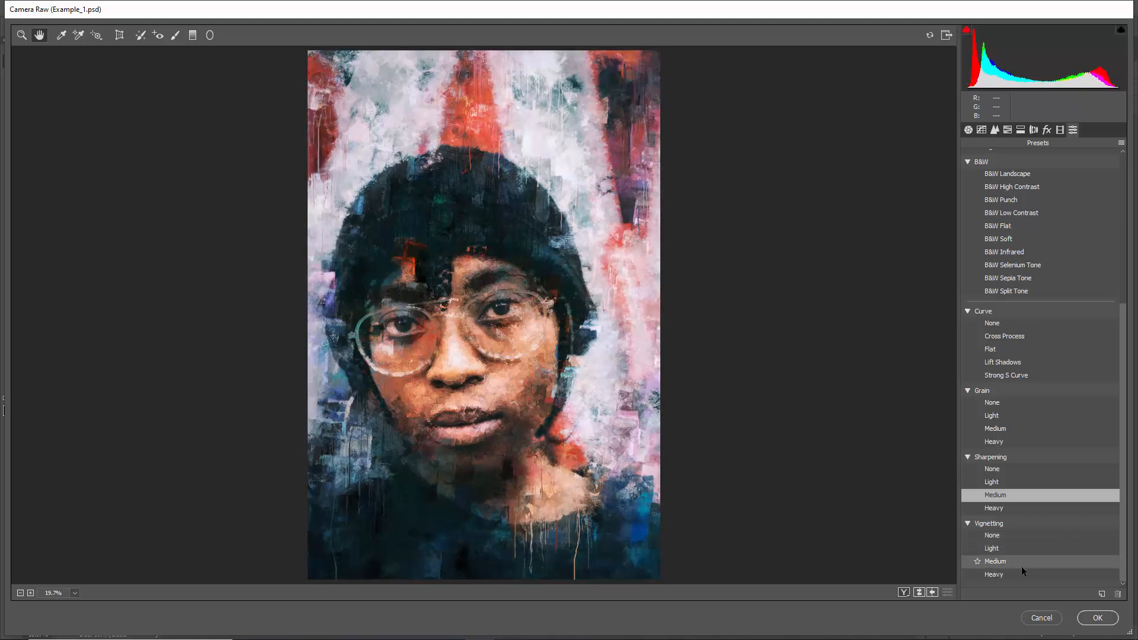
pyautogui.click(1016, 574)
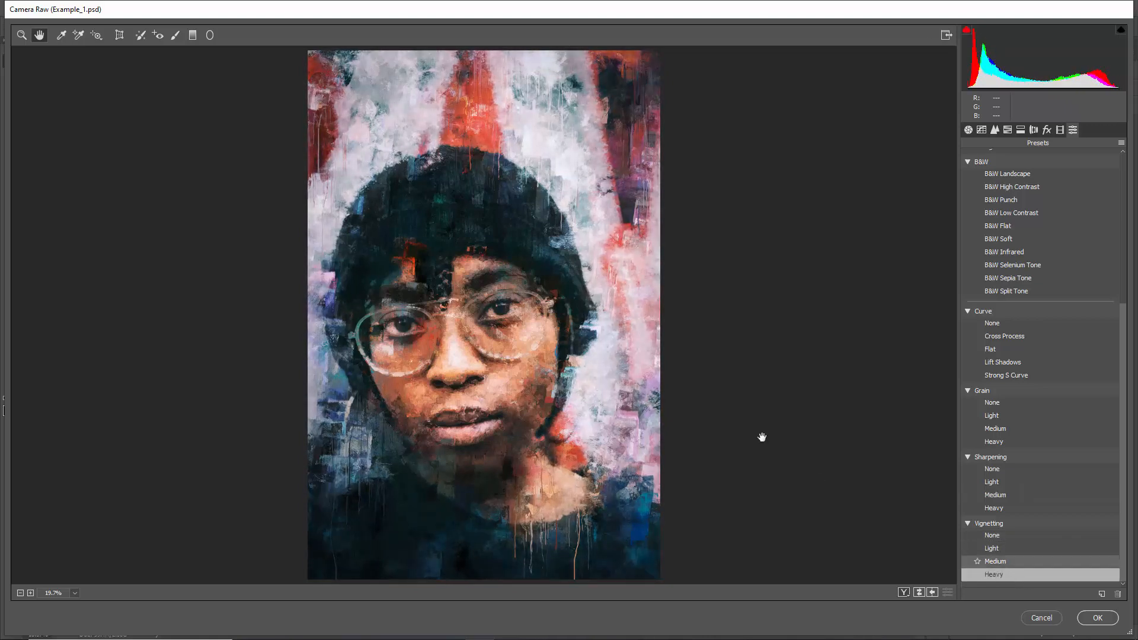
# Set Clarity to +5 and Texture to +3 in Camera Raw's basic adjustments
pyautogui.click(968, 130)
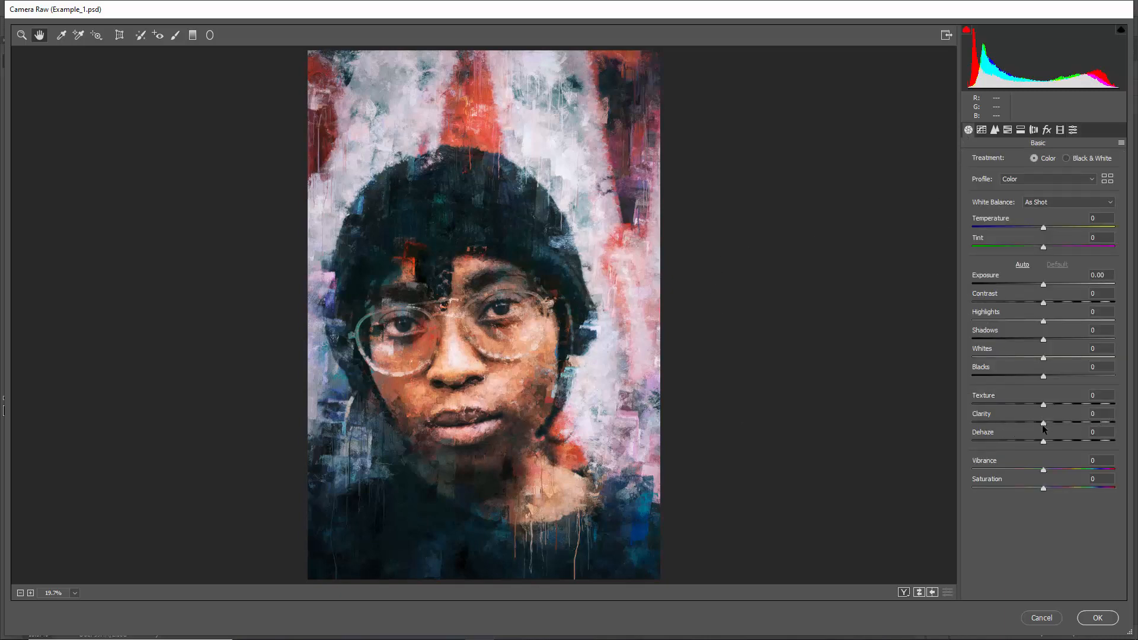
pyautogui.moveTo(1044, 428)
pyautogui.mouseDown()
pyautogui.moveTo(1119, 431)
pyautogui.moveTo(991, 426)
pyautogui.moveTo(1049, 422)
pyautogui.mouseUp()
pyautogui.write('5')
pyautogui.moveTo(1072, 408)
pyautogui.mouseDown()
pyautogui.moveTo(1022, 408)
pyautogui.moveTo(1113, 418)
pyautogui.moveTo(1013, 415)
pyautogui.moveTo(1068, 423)
pyautogui.mouseUp()
pyautogui.write('3')
# Try Highlights +1 and Shadows +17, reset both to 0, and apply the Camera Raw Filter
pyautogui.moveTo(1045, 323)
pyautogui.mouseDown()
pyautogui.moveTo(974, 325)
pyautogui.moveTo(1045, 323)
pyautogui.moveTo(996, 339)
pyautogui.moveTo(1079, 340)
pyautogui.moveTo(1023, 332)
pyautogui.moveTo(1069, 337)
pyautogui.moveTo(1056, 338)
pyautogui.mouseUp()
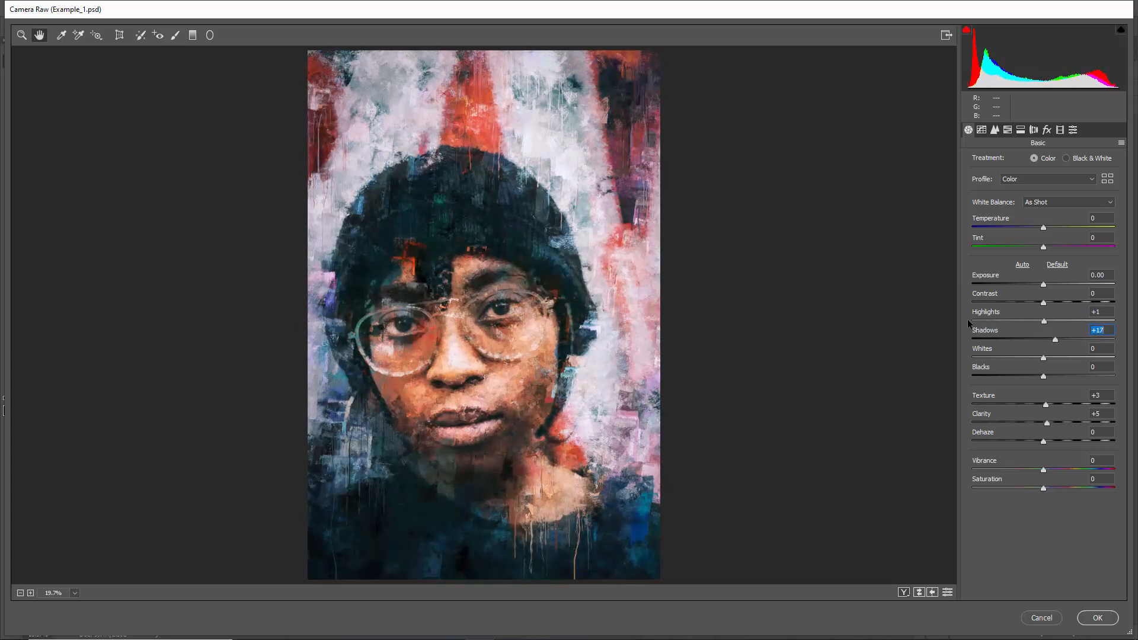
pyautogui.doubleClick(1094, 340)
pyautogui.click(1095, 312)
pyautogui.write('0')
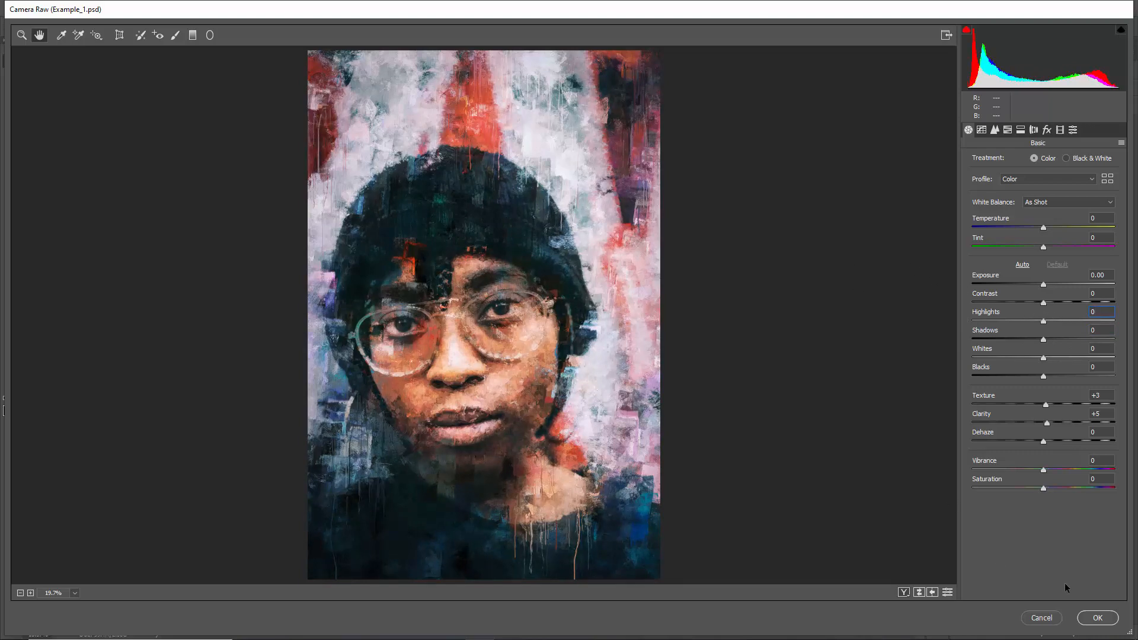
pyautogui.click(1104, 617)
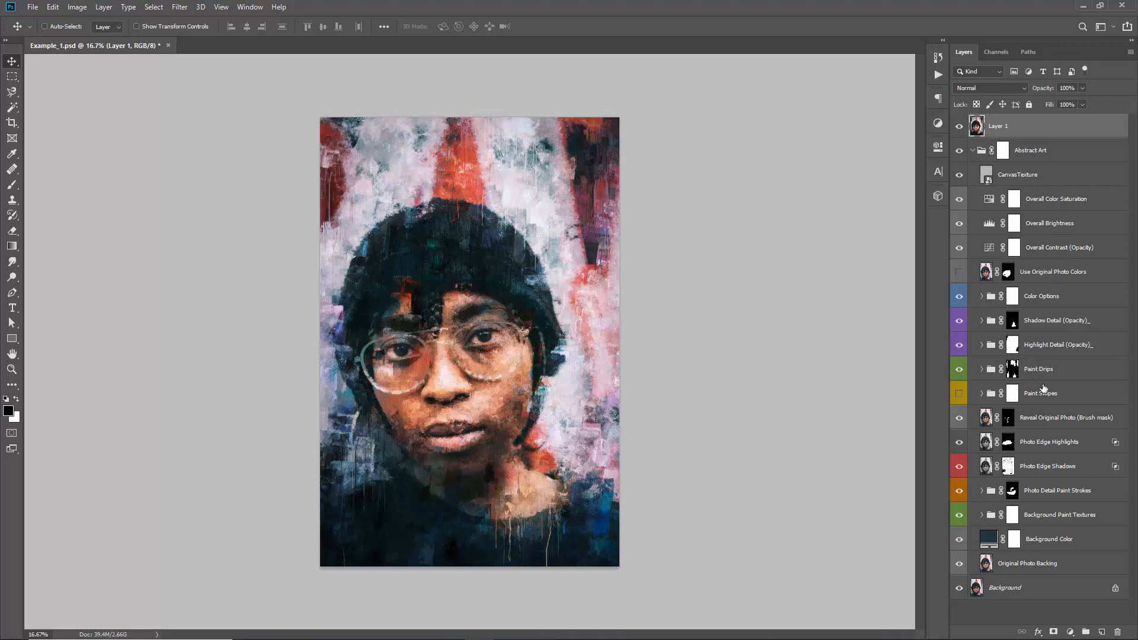
# Compare the artwork with the filtered Layer 1 hidden and shown, leaving the layer selected and visible
pyautogui.click(1044, 351)
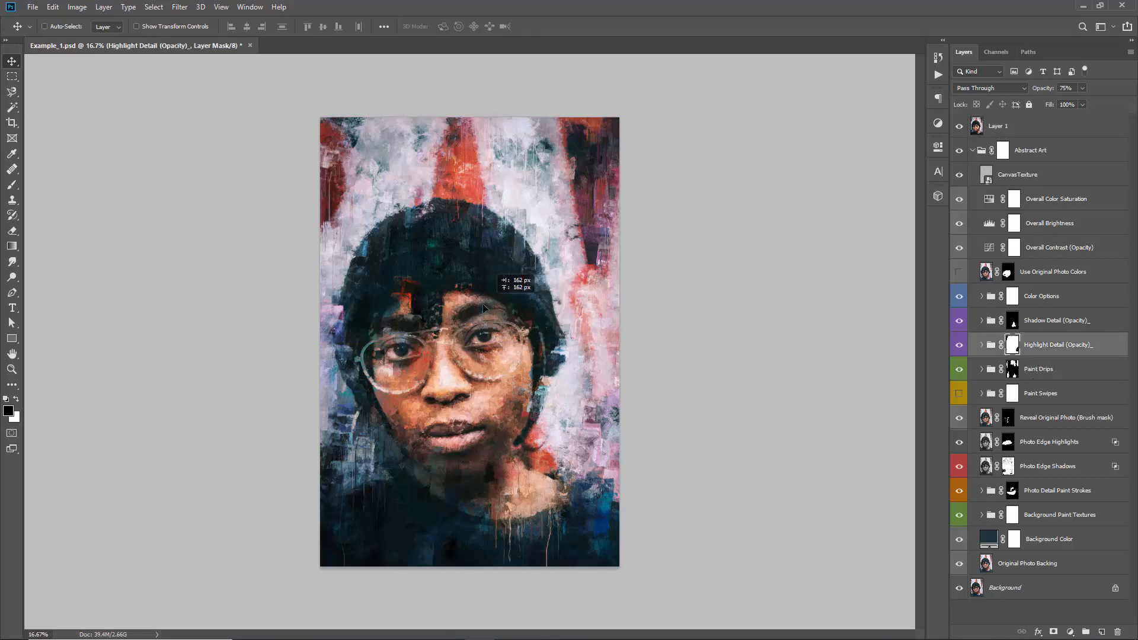
pyautogui.click(1010, 129)
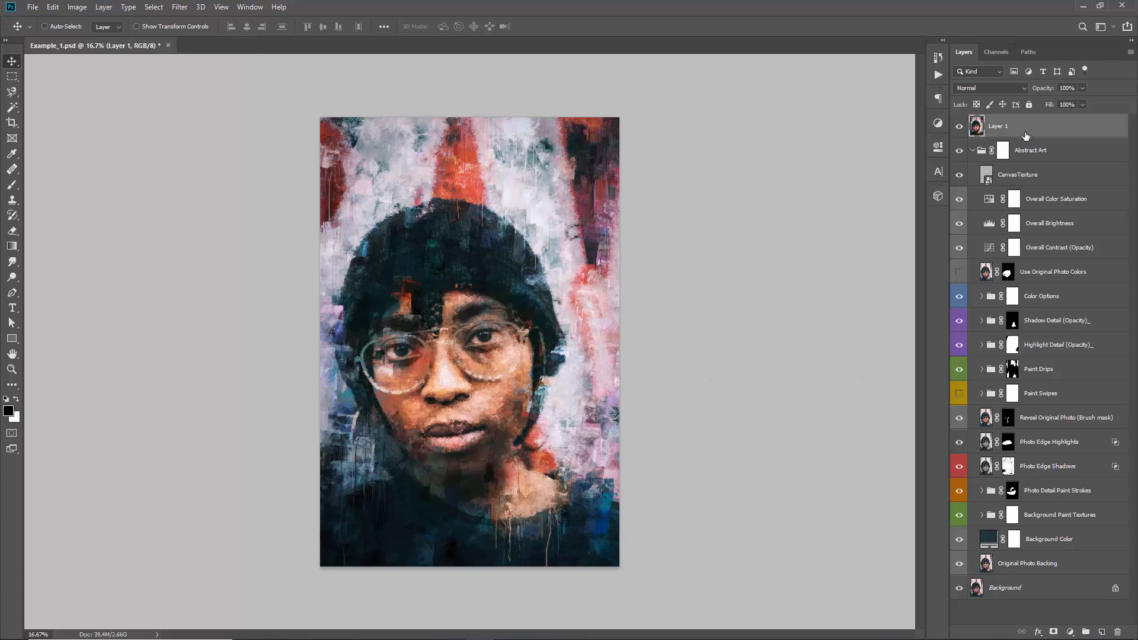
pyautogui.click(960, 126)
pyautogui.click(961, 127)
pyautogui.click(960, 126)
pyautogui.click(961, 126)
# Undo the Camera Raw Filter on the merged Layer 1
pyautogui.moveTo(563, 210); pyautogui.dragTo(543, 206)
pyautogui.hotkey('ctrl', 'z')
pyautogui.press('Delete')
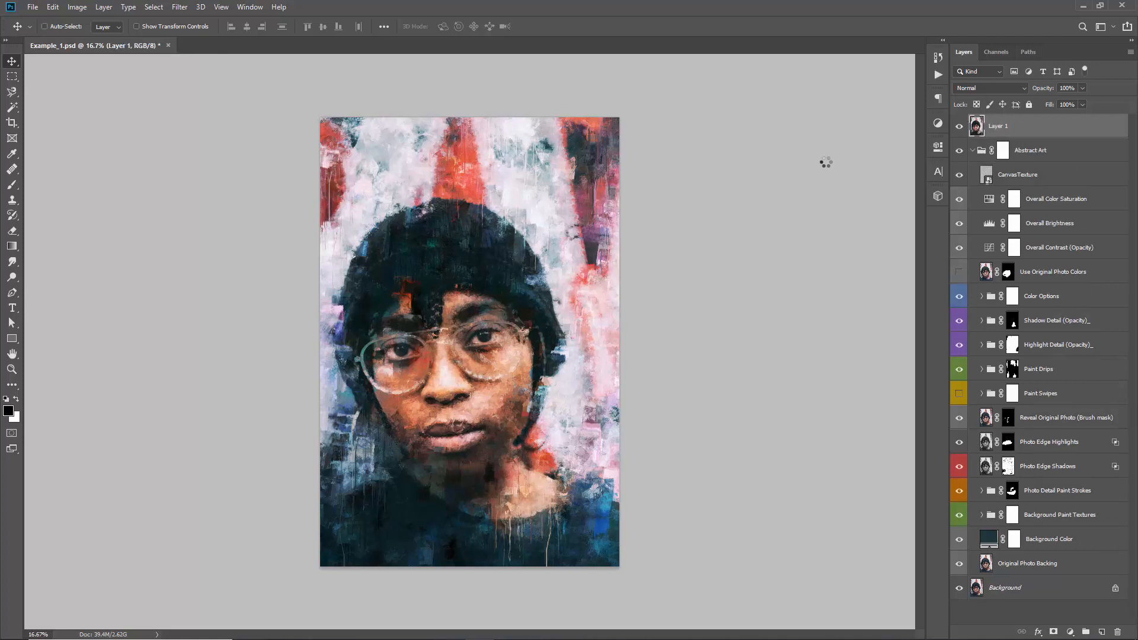
# Check Layer 1 without the Camera Raw Filter and restore its filtered version
pyautogui.hotkey('ctrl', 'z')
pyautogui.click(177, 8)
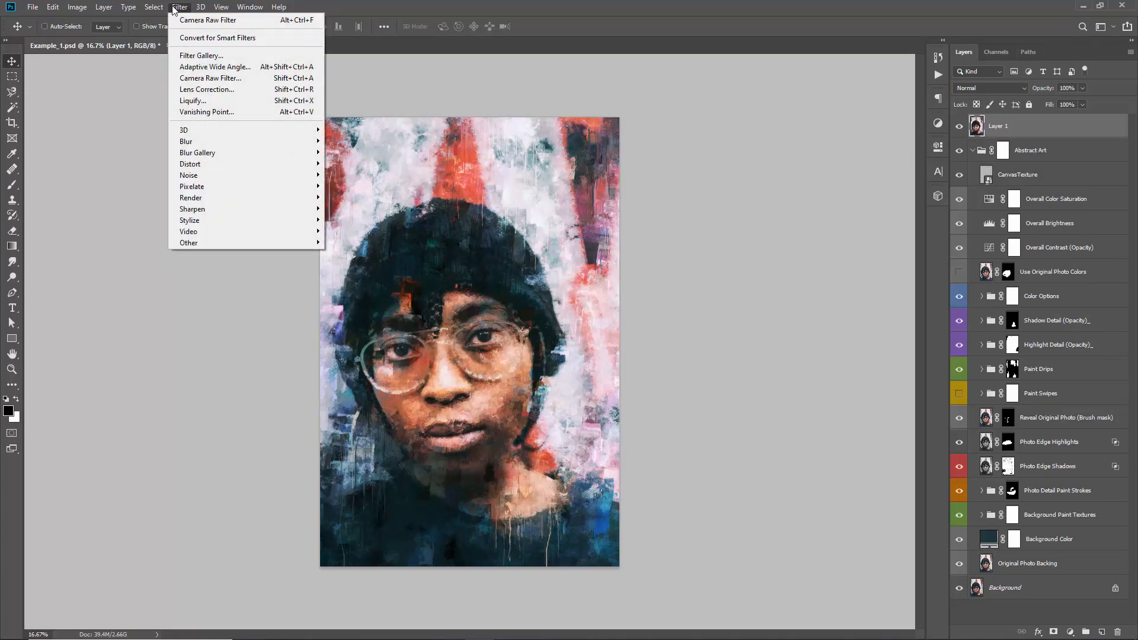
pyautogui.click(175, 10)
pyautogui.hotkey('ctrl', 'z')
pyautogui.hotkey('ctrl', 'z')
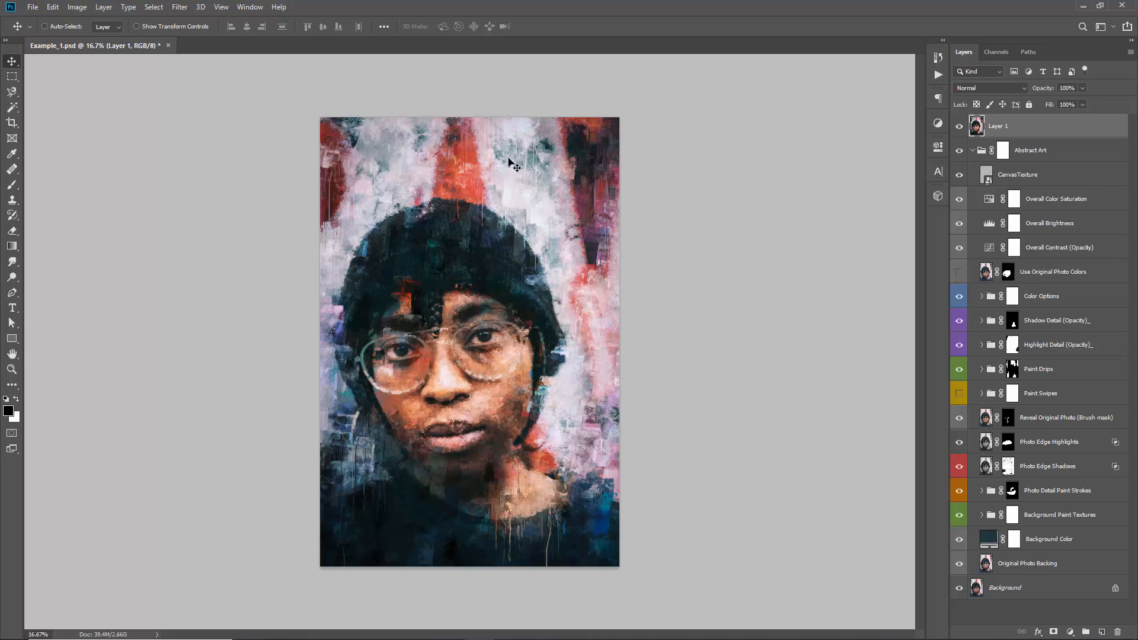
# With Layer 1 hidden, stamp the visible artwork into a new layer and place it above Layer 1, which is shown again
pyautogui.click(960, 126)
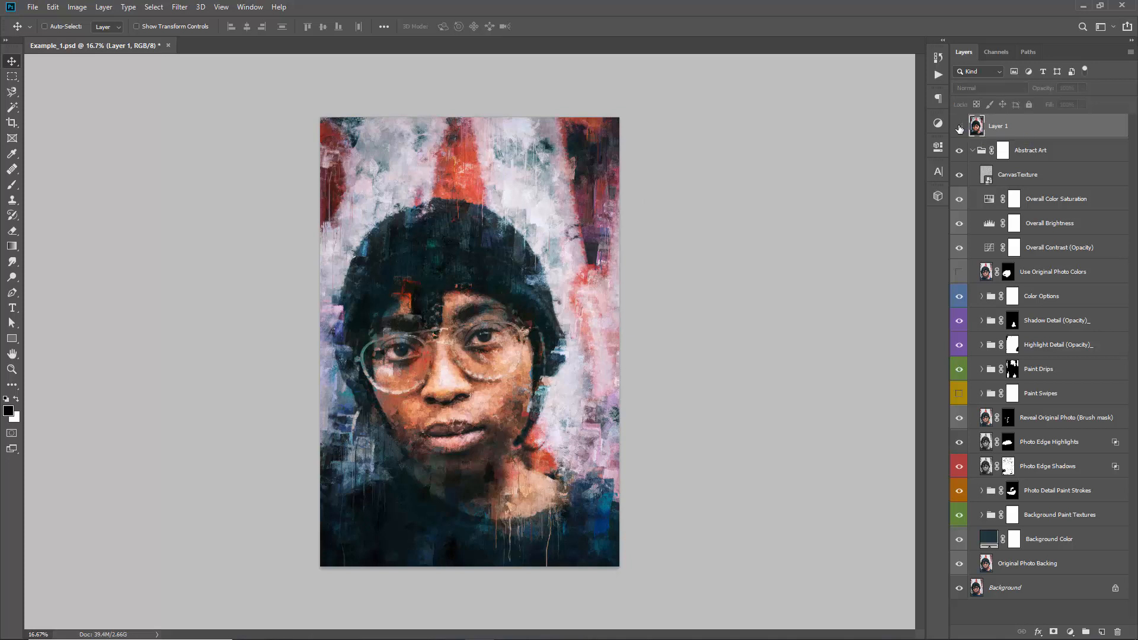
pyautogui.click(1037, 158)
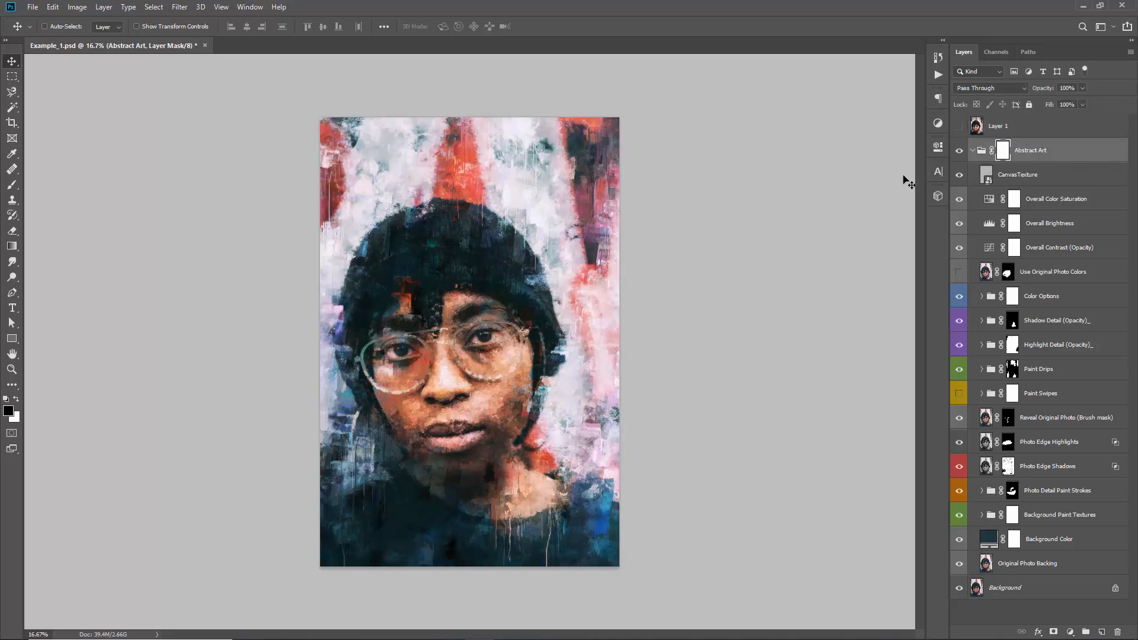
pyautogui.press('ctrl')
pyautogui.hotkey('ctrl', 'shift', 'alt', 'e')
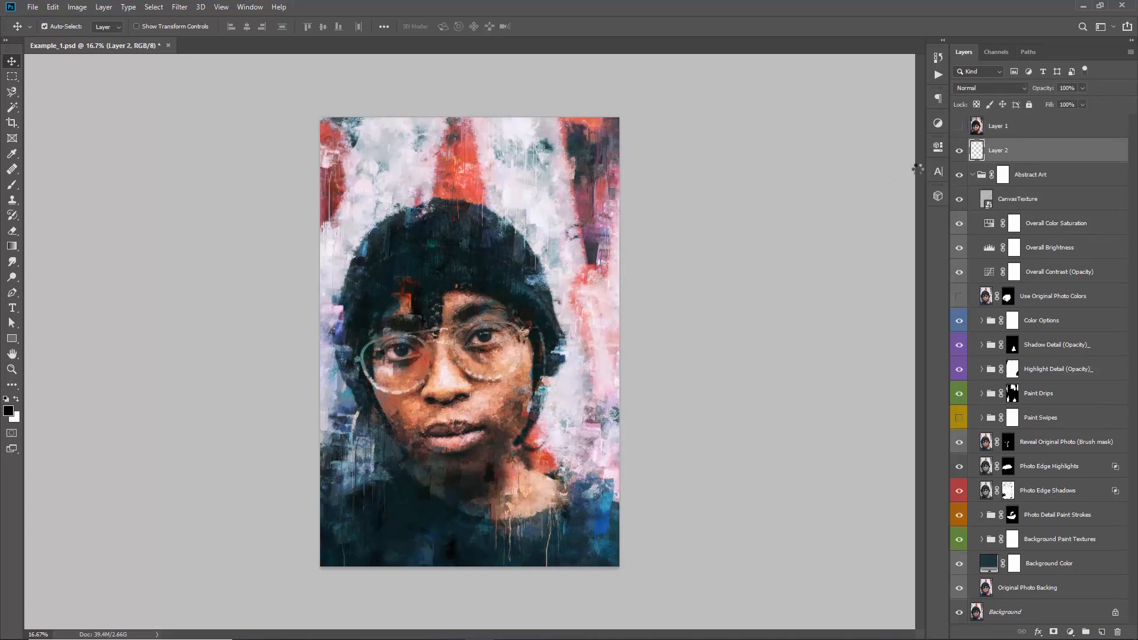
pyautogui.moveTo(1015, 119); pyautogui.dragTo(1005, 121)
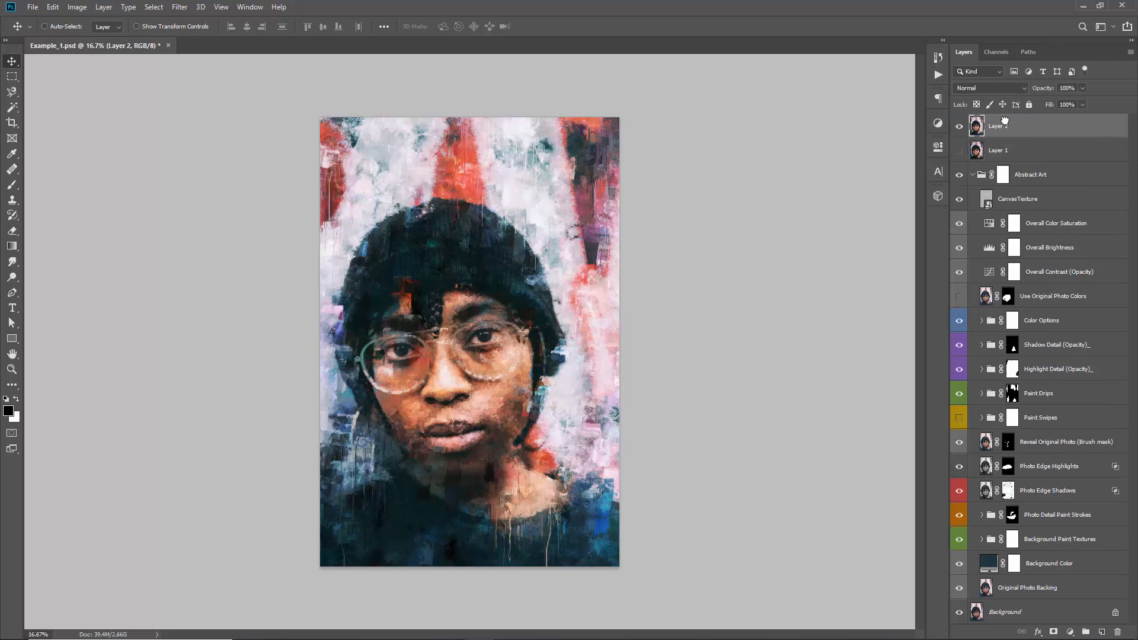
pyautogui.click(960, 151)
# Apply the Camera Raw Filter with the Vivid colour preset to Layer 2
pyautogui.click(179, 9)
pyautogui.click(225, 78)
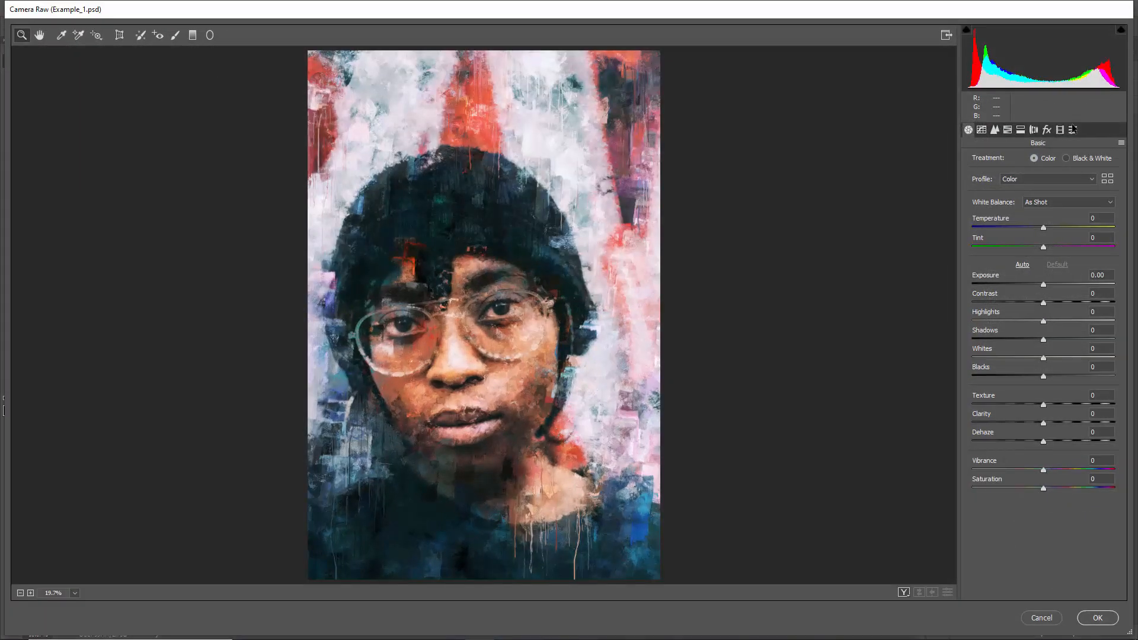
pyautogui.click(1073, 130)
pyautogui.click(998, 224)
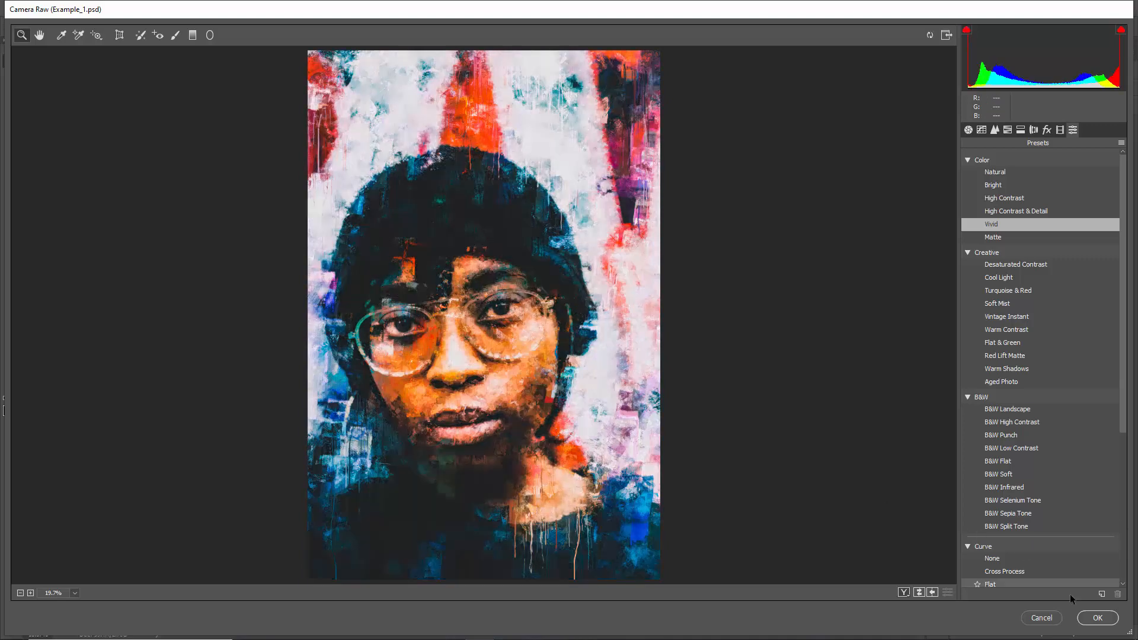
pyautogui.click(1098, 618)
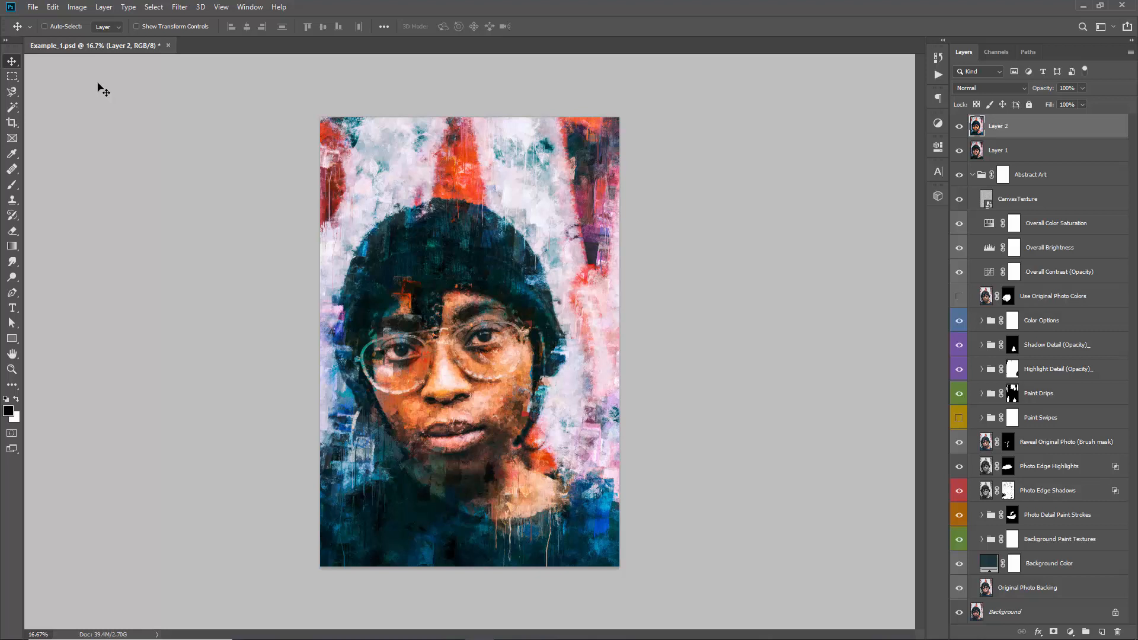
# Fade the Camera Raw Filter on Layer 2 to 49% opacity in Normal mode
pyautogui.press('ctrl')
pyautogui.hotkey('ctrl', 'shift', 'f')
pyautogui.moveTo(1038, 172); pyautogui.dragTo(686, 198)
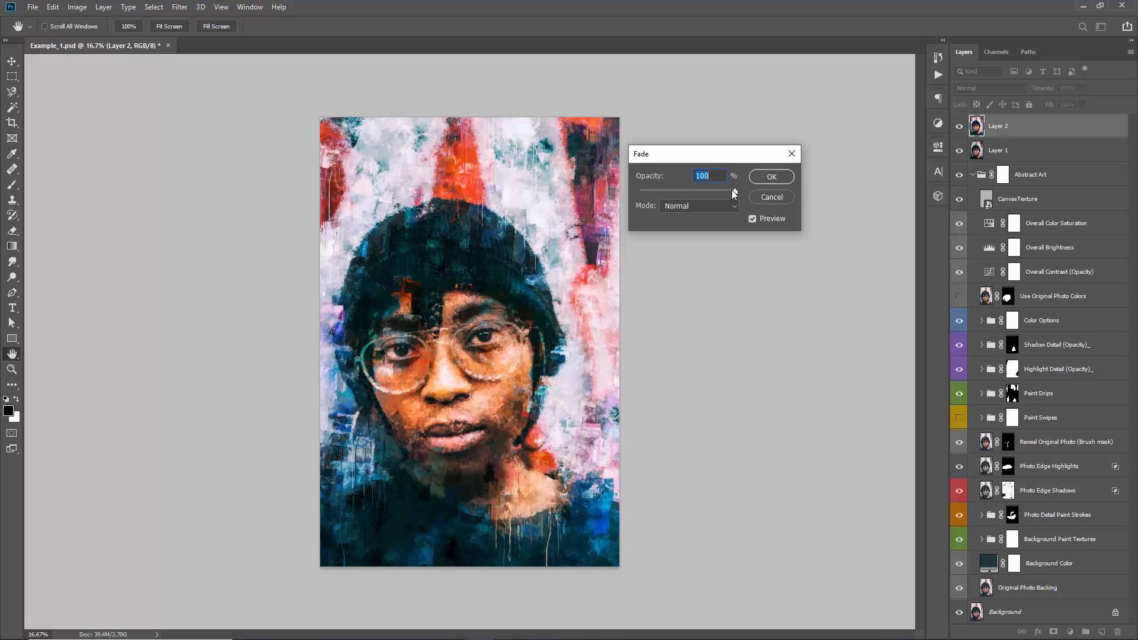
pyautogui.moveTo(734, 190); pyautogui.dragTo(653, 193)
pyautogui.moveTo(690, 191); pyautogui.dragTo(642, 194)
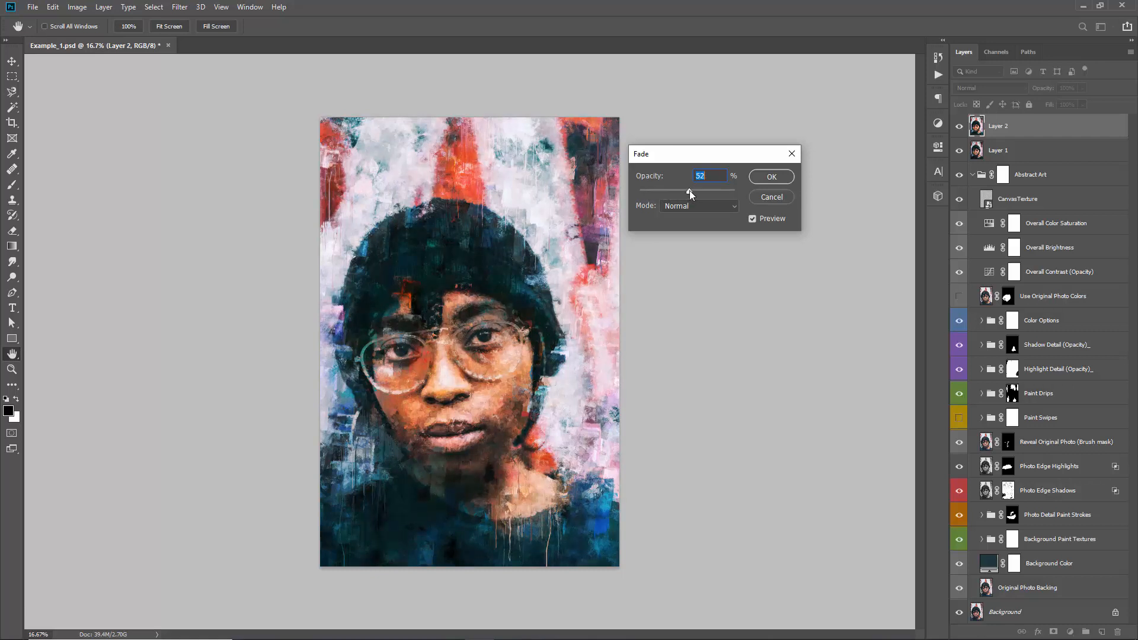
pyautogui.click(771, 177)
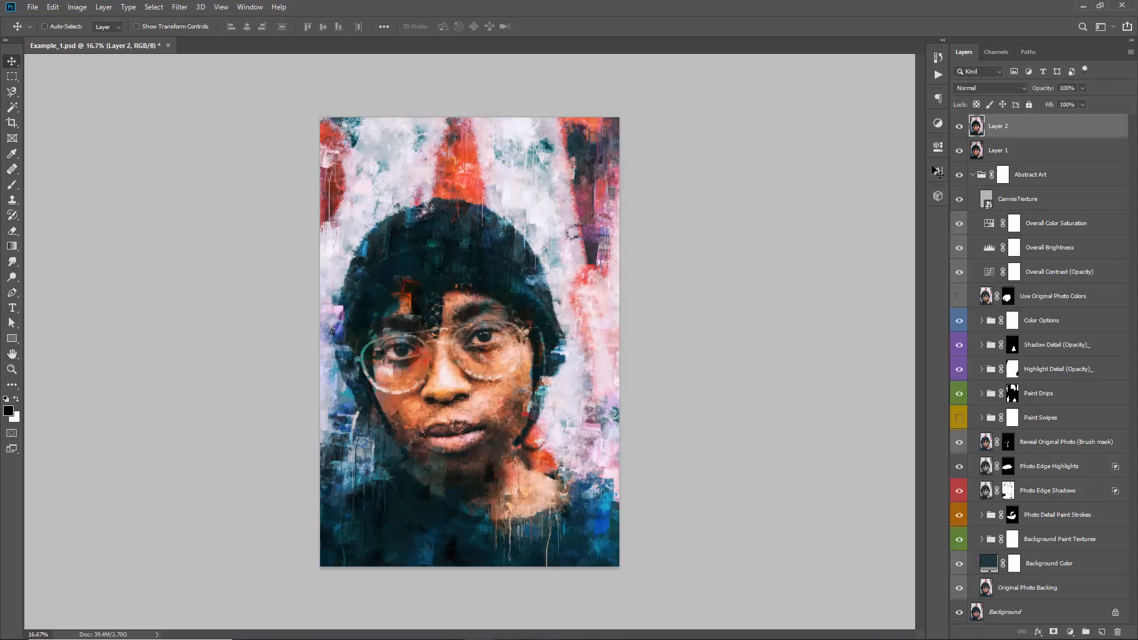
# Compare the artwork with the faded Vivid version on Layer 2 hidden and shown
pyautogui.click(960, 132)
pyautogui.click(959, 131)
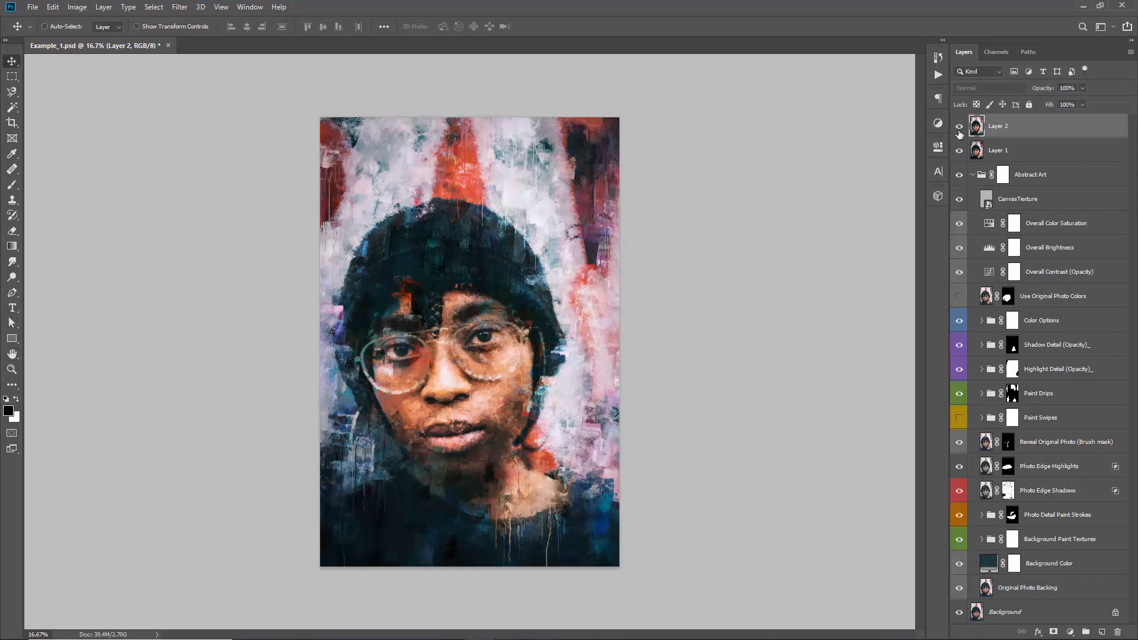
pyautogui.click(959, 132)
pyautogui.click(959, 132)
pyautogui.click(959, 131)
pyautogui.click(960, 131)
pyautogui.click(957, 129)
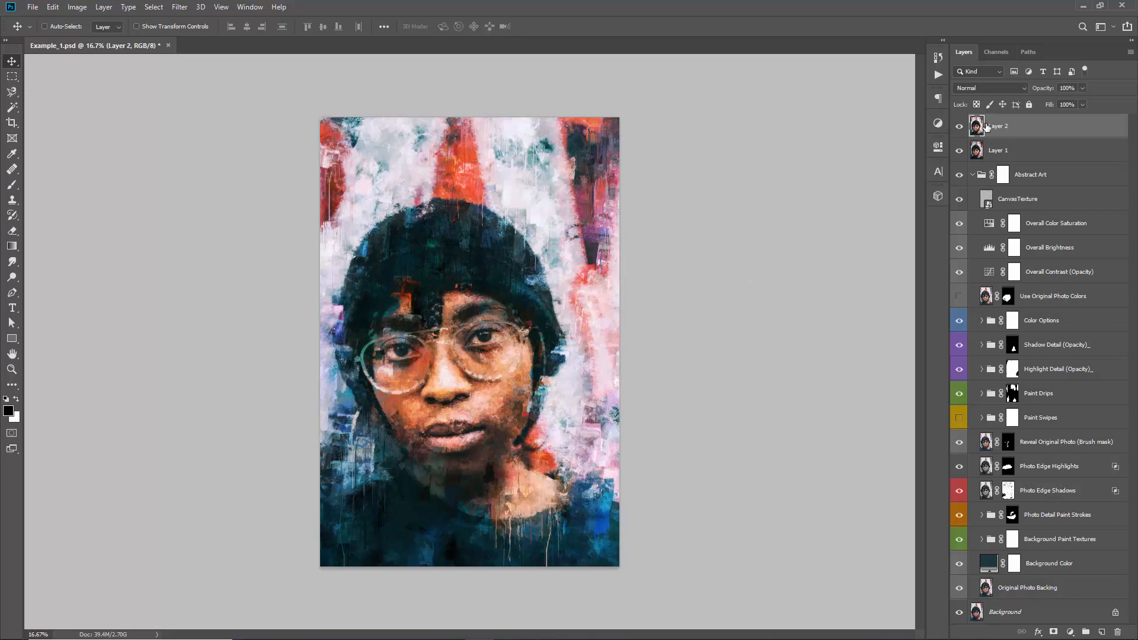
# Add a layer mask inverted to black to Layer 2, and compare the artwork with the mask disabled and enabled
pyautogui.click(1056, 632)
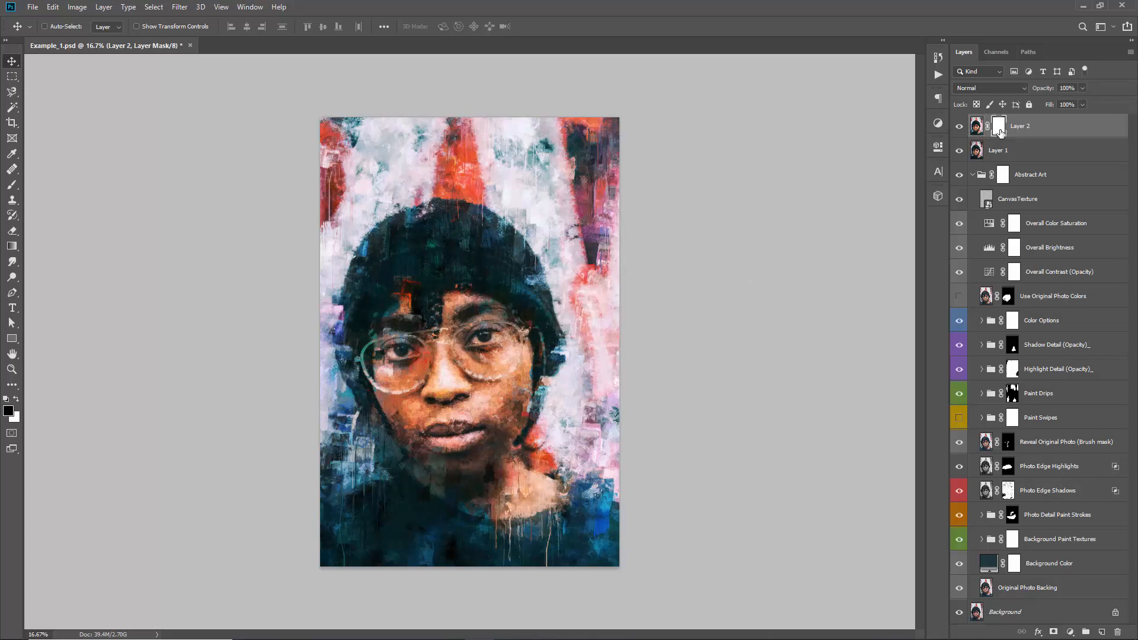
pyautogui.hotkey('ctrl', 'i')
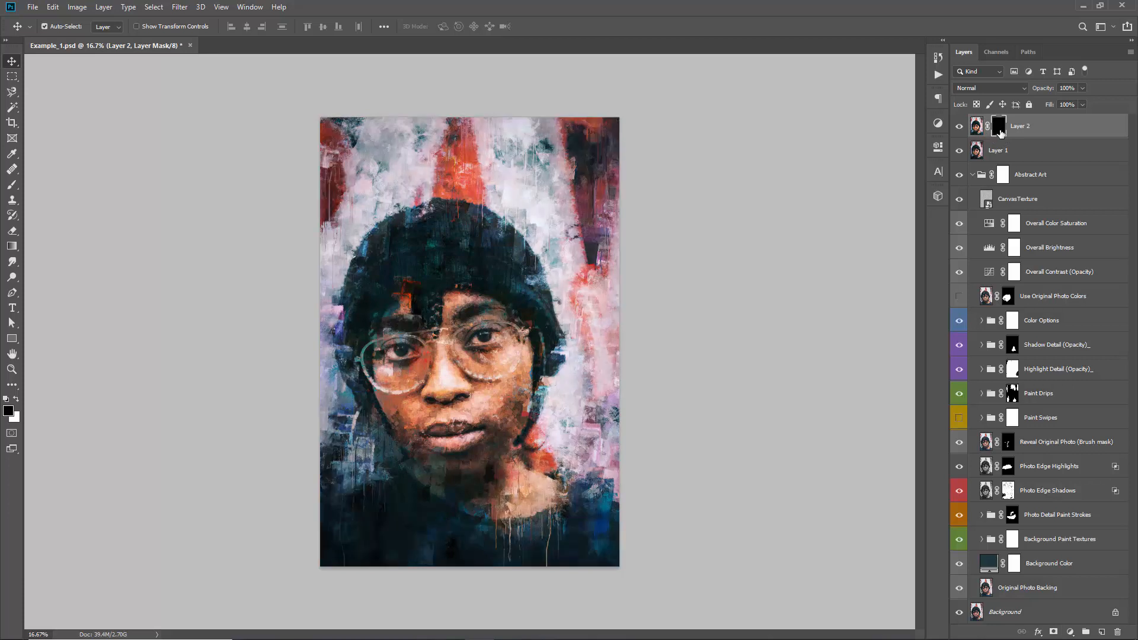
pyautogui.keyDown('shift'); pyautogui.click(1000, 128); pyautogui.keyUp('shift')
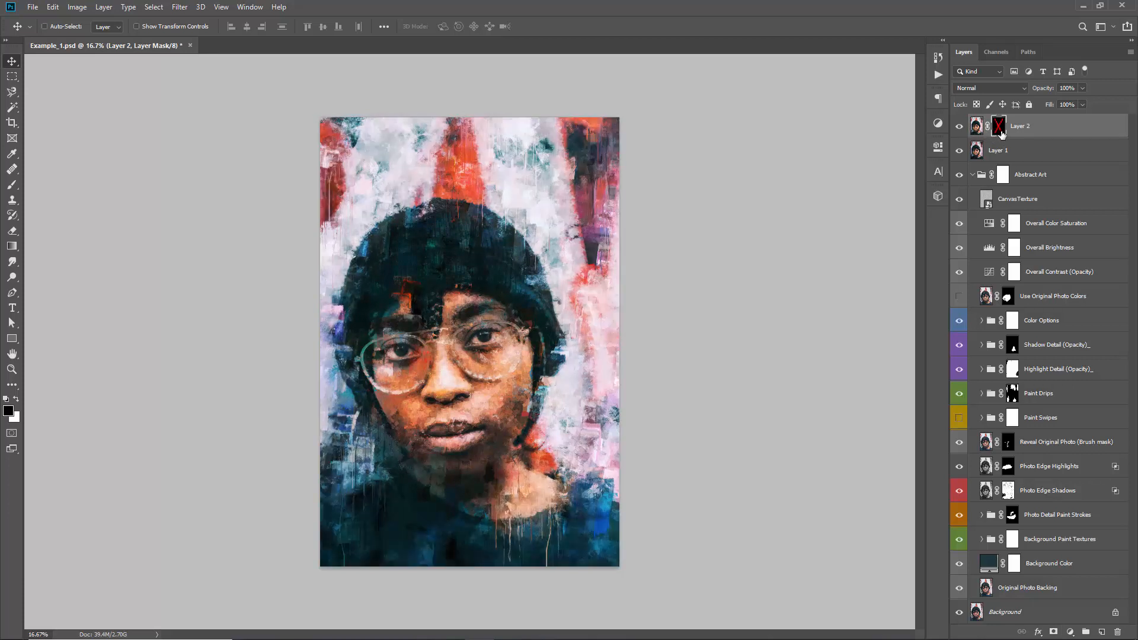
pyautogui.keyDown('shift'); pyautogui.click(1001, 133); pyautogui.keyUp('shift')
pyautogui.keyDown('shift'); pyautogui.click(1000, 133); pyautogui.keyUp('shift')
pyautogui.click(960, 126)
pyautogui.click(959, 127)
pyautogui.click(1000, 127)
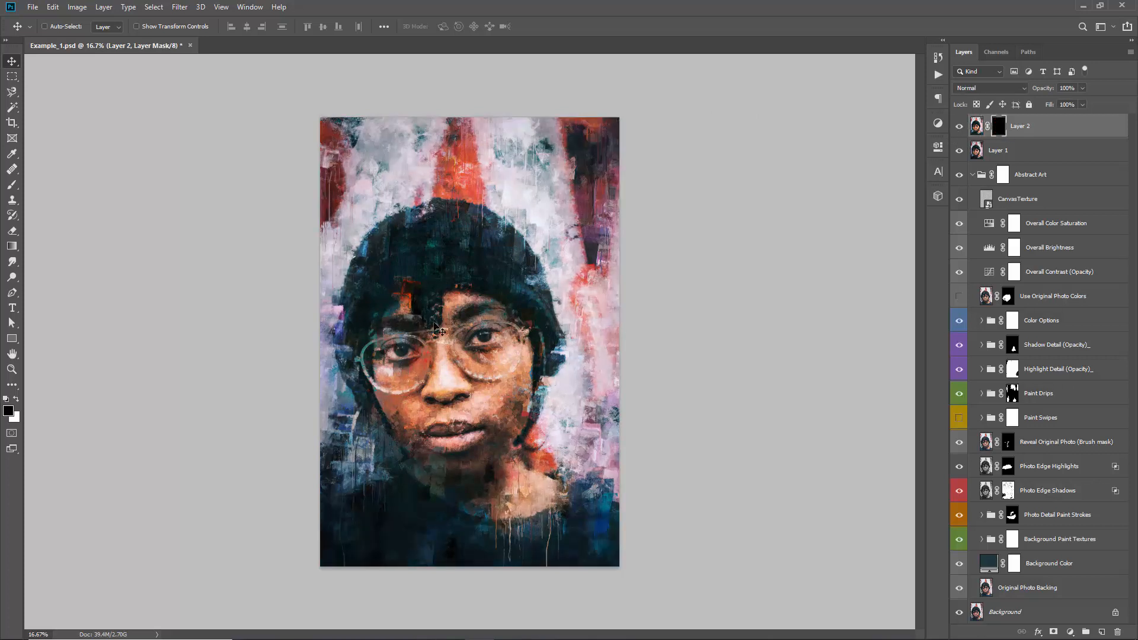
# Paint white on Layer 2's mask with the size 700 brush to reveal the Vivid colours over the face
pyautogui.press('b')
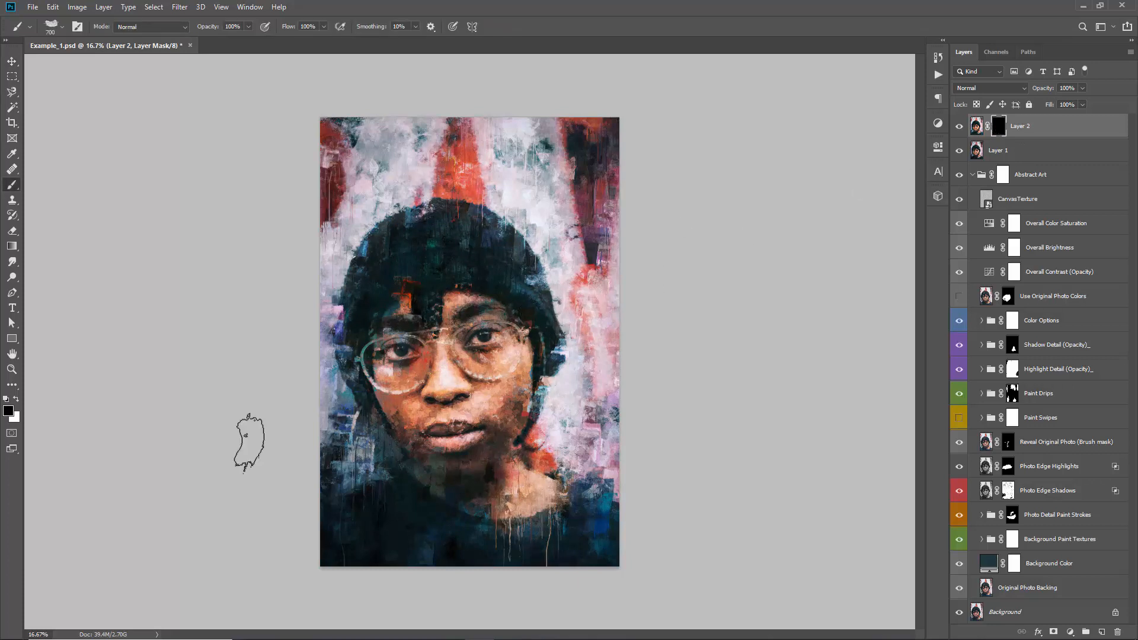
pyautogui.press('x')
pyautogui.press('x')
pyautogui.press('x')
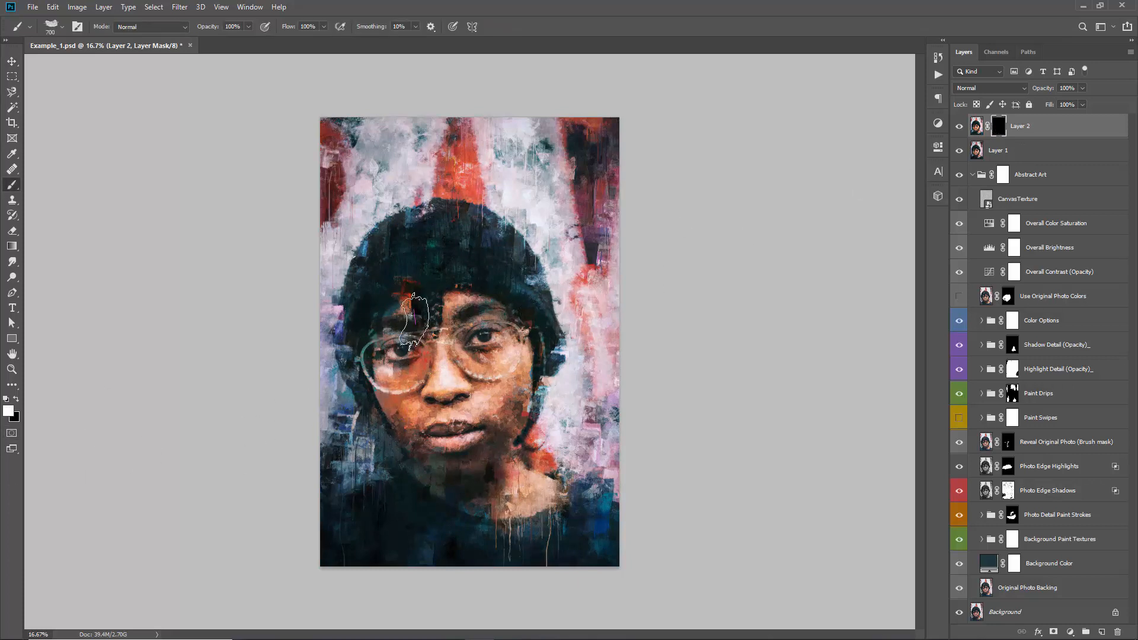
pyautogui.moveTo(439, 429)
pyautogui.mouseDown()
pyautogui.moveTo(466, 446)
pyautogui.moveTo(509, 443)
pyautogui.moveTo(406, 397)
pyautogui.moveTo(399, 299)
pyautogui.moveTo(411, 264)
pyautogui.moveTo(464, 280)
pyautogui.moveTo(412, 264)
pyautogui.moveTo(464, 247)
pyautogui.moveTo(415, 231)
pyautogui.moveTo(450, 164)
pyautogui.moveTo(433, 254)
pyautogui.moveTo(401, 273)
pyautogui.moveTo(490, 278)
pyautogui.mouseUp()
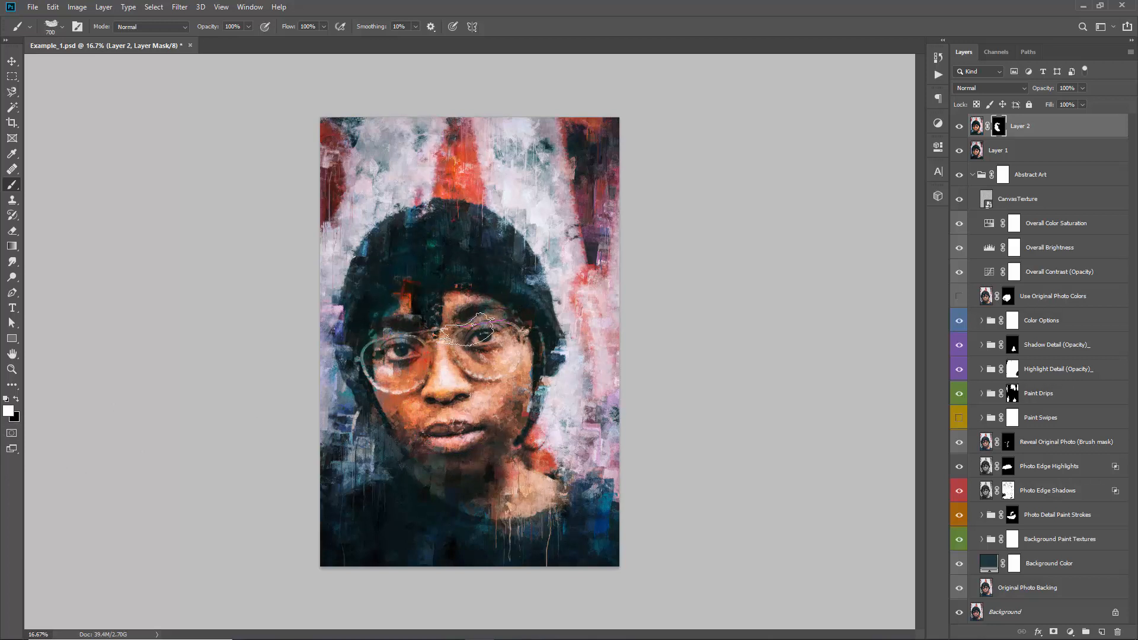
# Compare the portrait with the masked Layer 2 hidden and shown
pyautogui.click(960, 127)
pyautogui.click(960, 127)
pyautogui.click(960, 127)
pyautogui.click(960, 127)
pyautogui.click(960, 127)
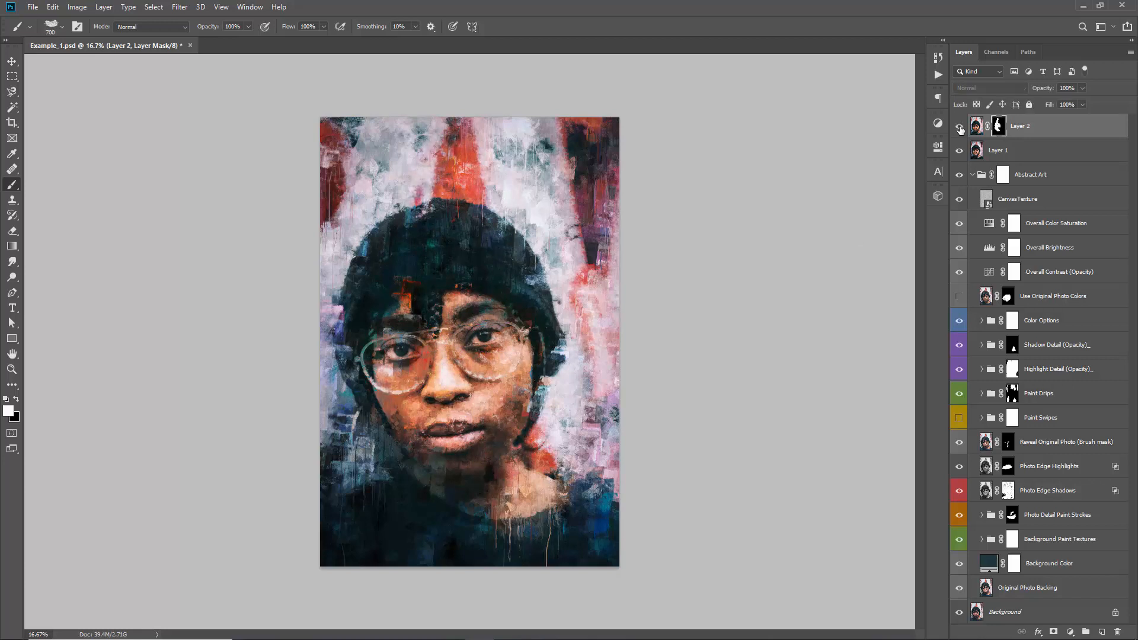
pyautogui.click(960, 127)
# Reduce the opacity of Layer 2 to 71% and return to the Move tool
pyautogui.click(977, 126)
pyautogui.moveTo(1045, 89); pyautogui.dragTo(1031, 91)
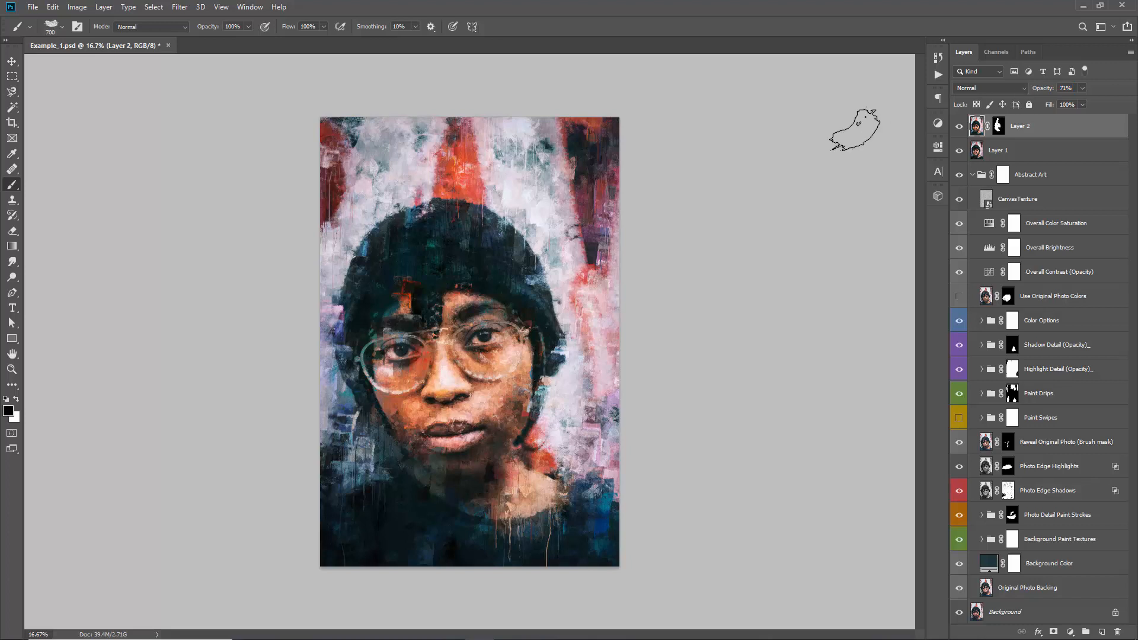
pyautogui.press('v')
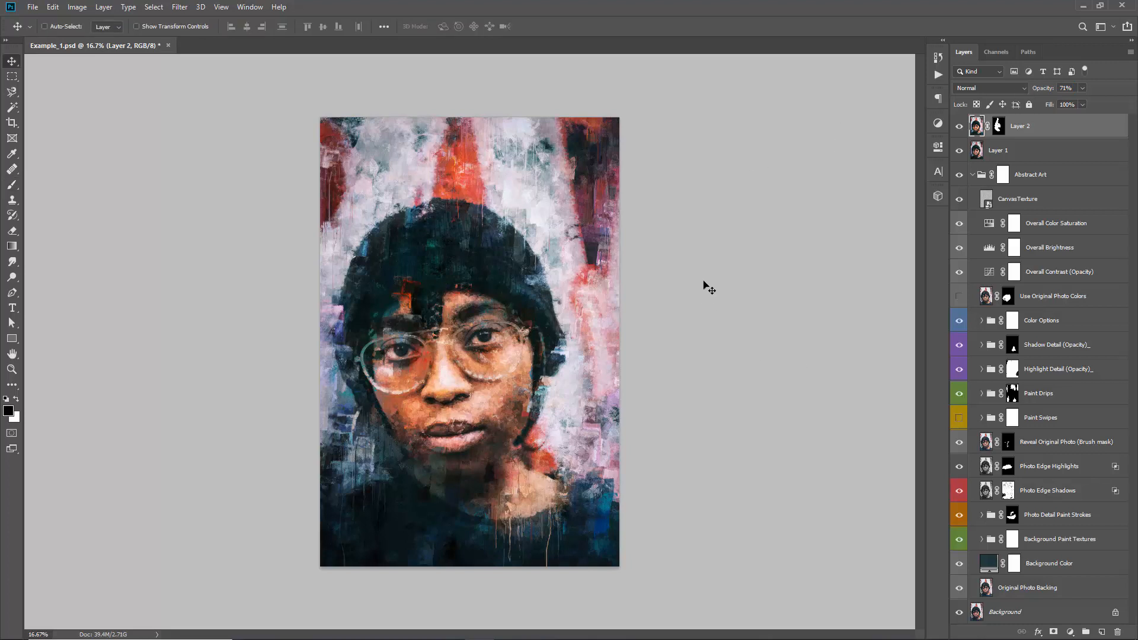
# Run the Sharpen Result action and set the Sharpening (Opacity) layer to 47% opacity
pyautogui.click(180, 7)
pyautogui.click(937, 75)
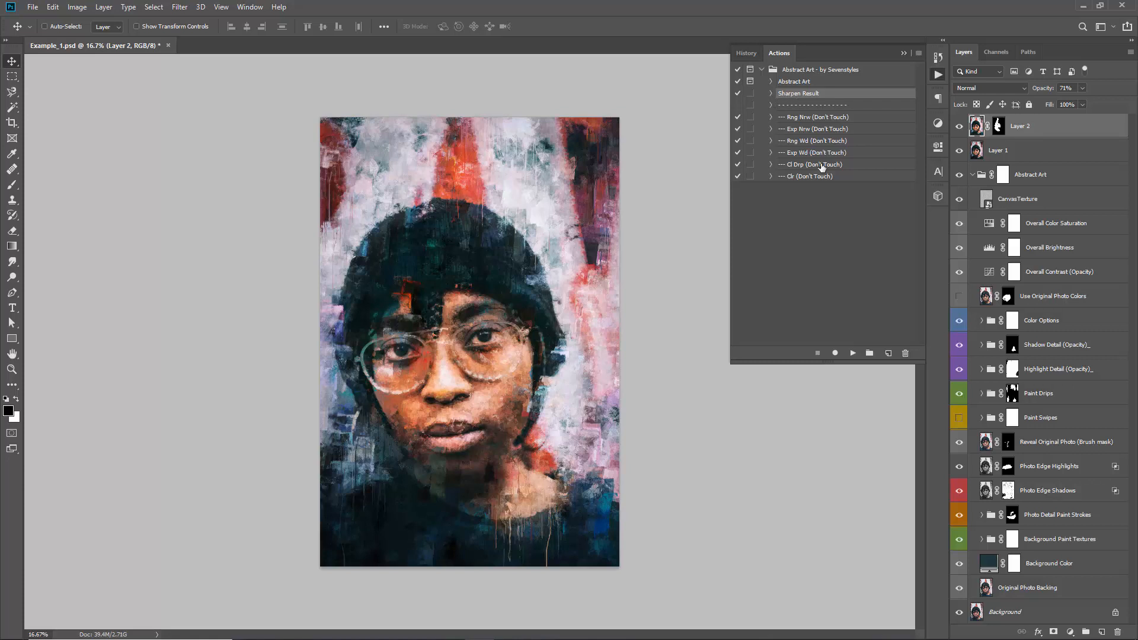
pyautogui.click(848, 354)
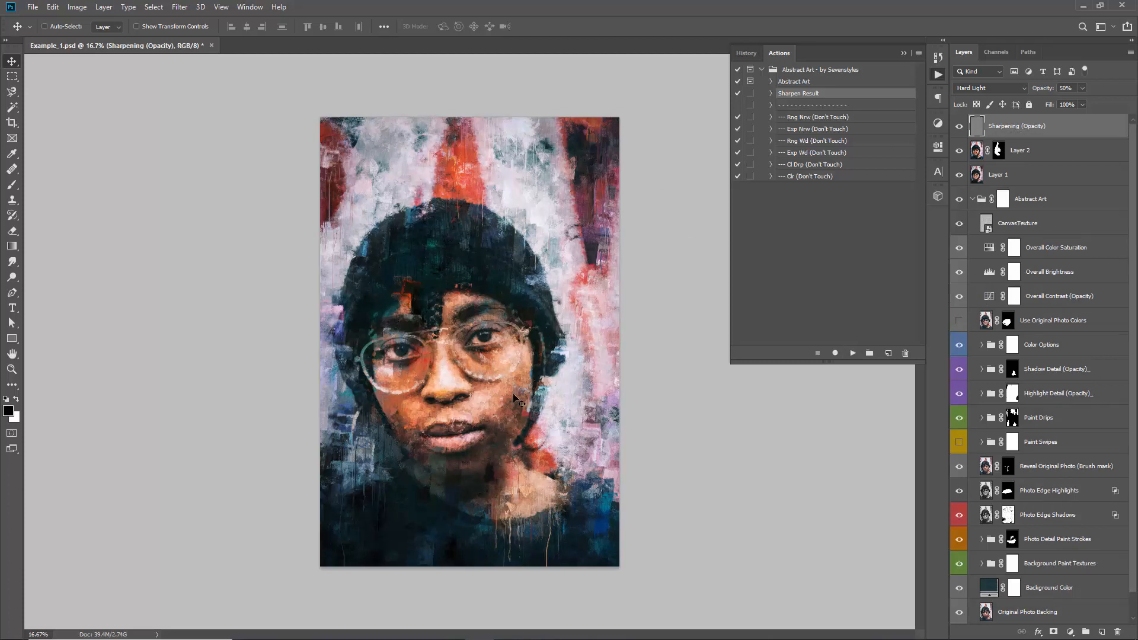
pyautogui.moveTo(1038, 89); pyautogui.dragTo(978, 106)
pyautogui.hotkey('ctrl', '+')
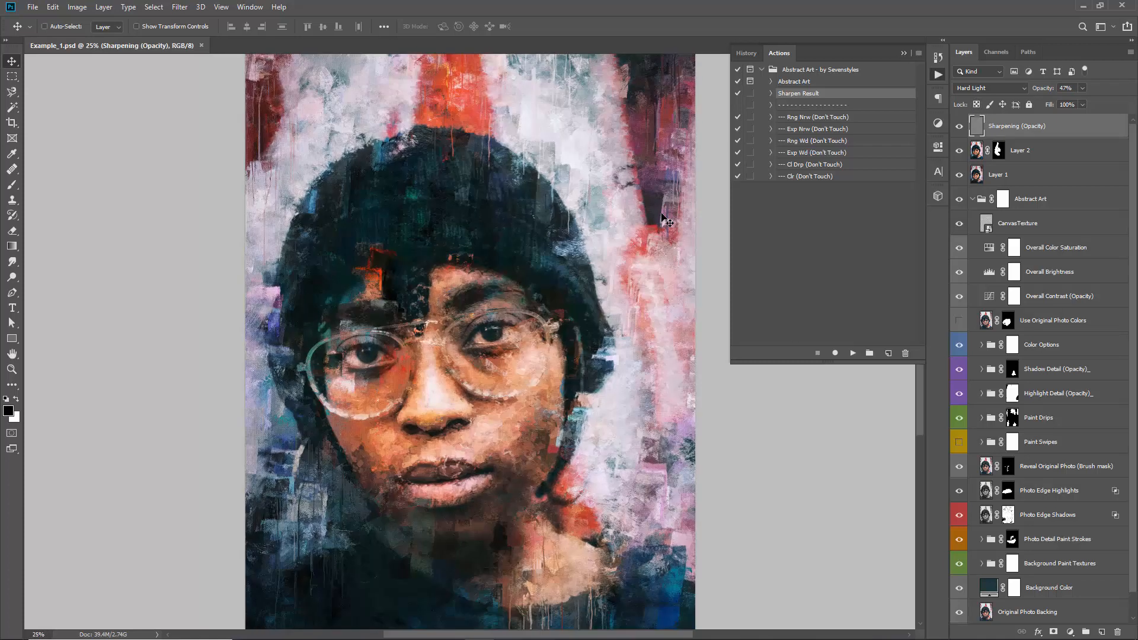
# Collapse the Abstract Art group and group it with Layer 1, Layer 2 and the sharpening layer, leaving out the Background
pyautogui.click(972, 199)
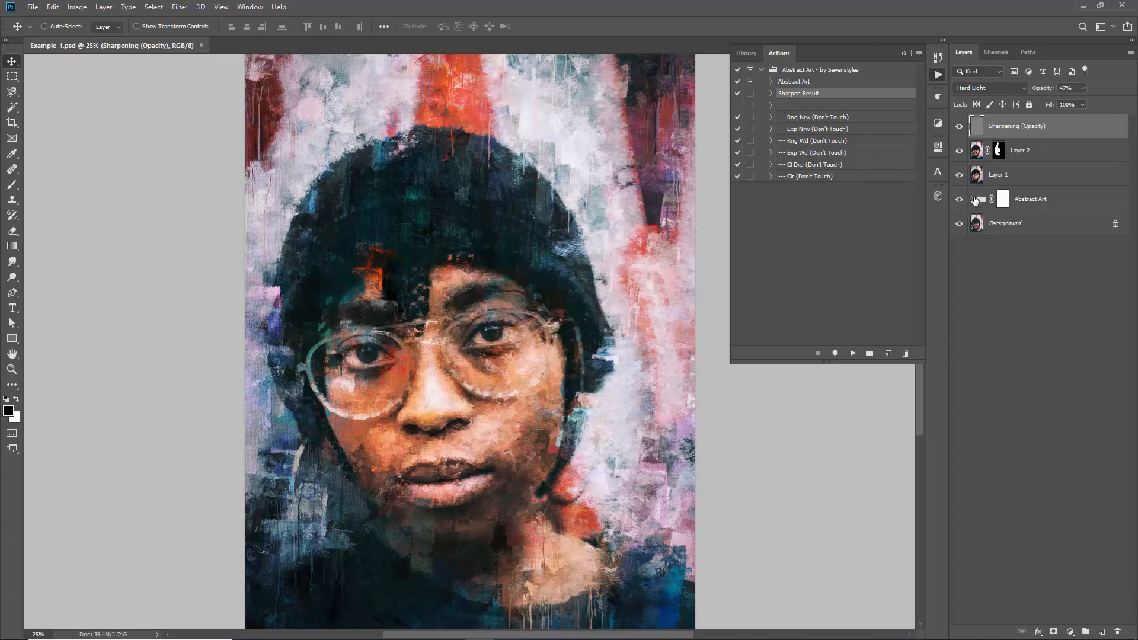
pyautogui.keyDown('shift'); pyautogui.click(1055, 203); pyautogui.keyUp('shift')
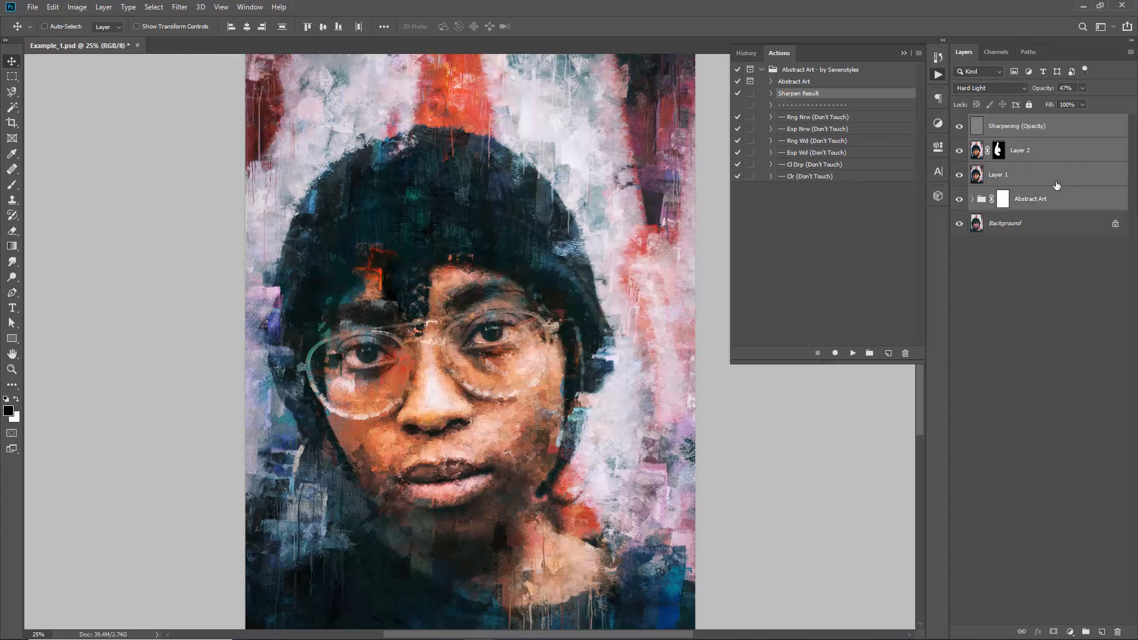
pyautogui.hotkey('ctrl', 'g')
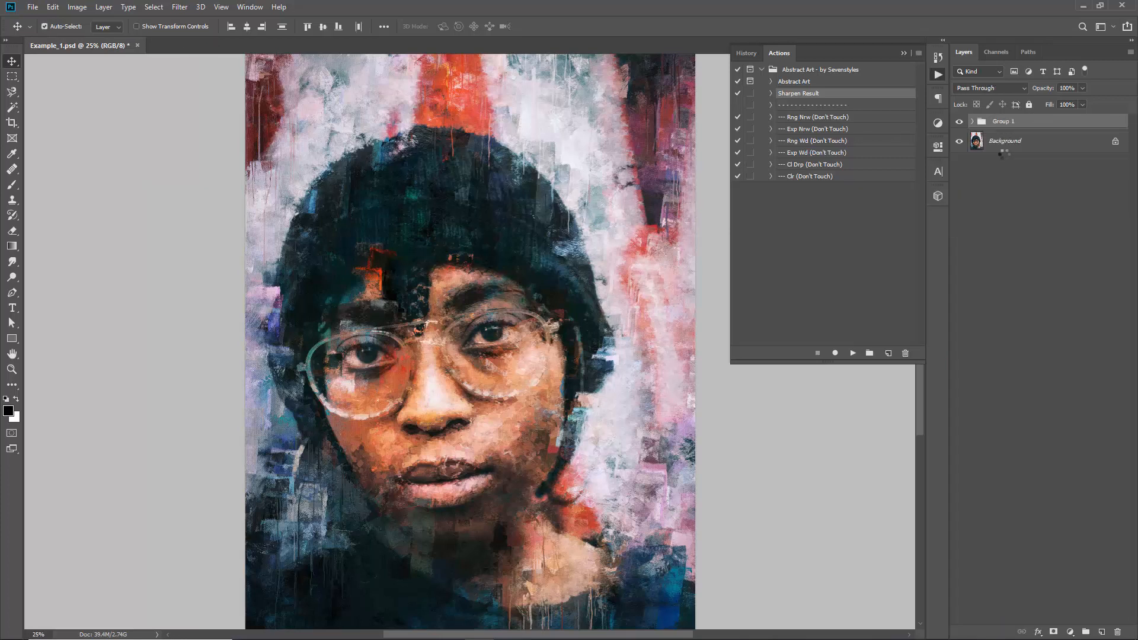
# Compare the original photo with the finished artwork by hiding and showing the group above the Background
pyautogui.click(959, 126)
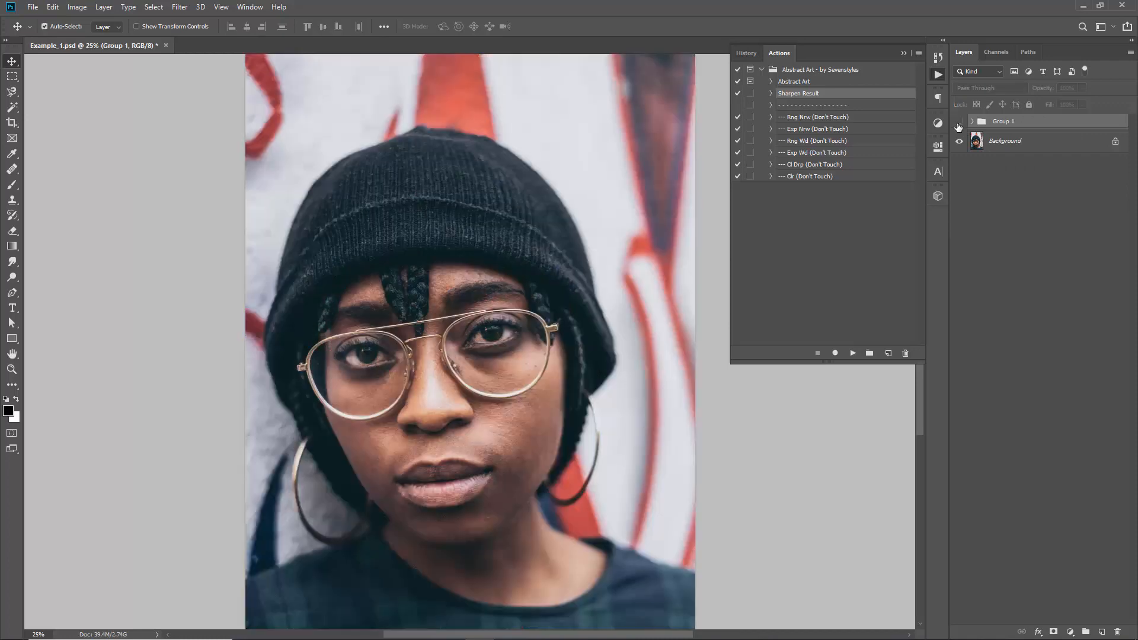
pyautogui.hotkey('ctrl', '-')
pyautogui.click(959, 122)
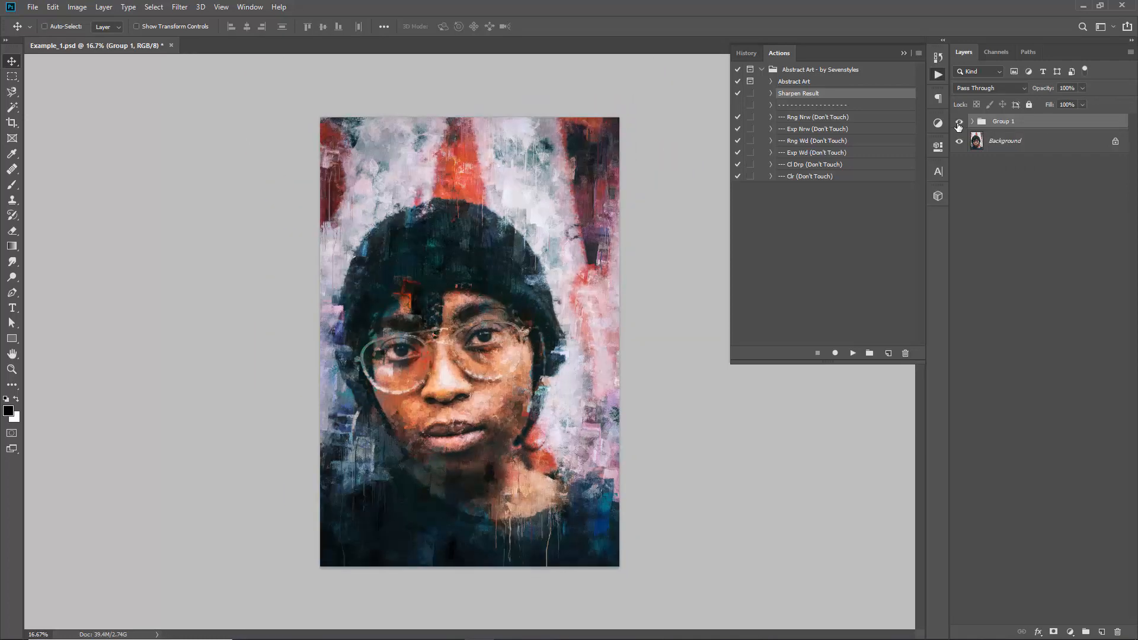
pyautogui.click(959, 124)
pyautogui.click(959, 123)
pyautogui.click(959, 123)
pyautogui.click(959, 123)
pyautogui.click(958, 123)
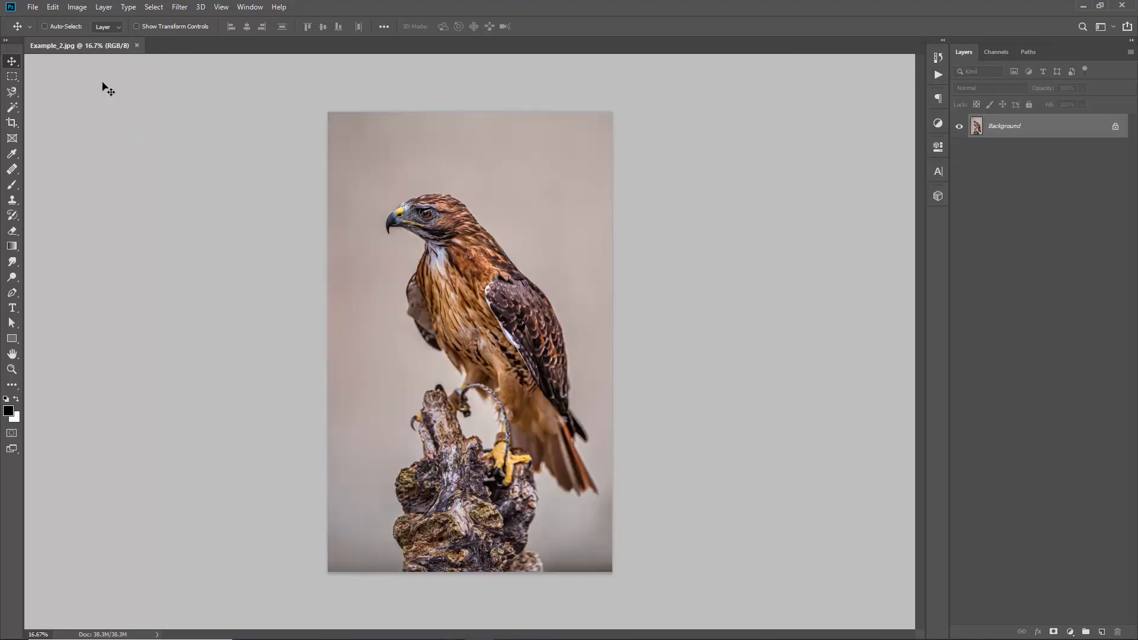
# Check the hawk photo's pixel width and height in Image Size, keeping the existing dimensions
pyautogui.click(77, 7)
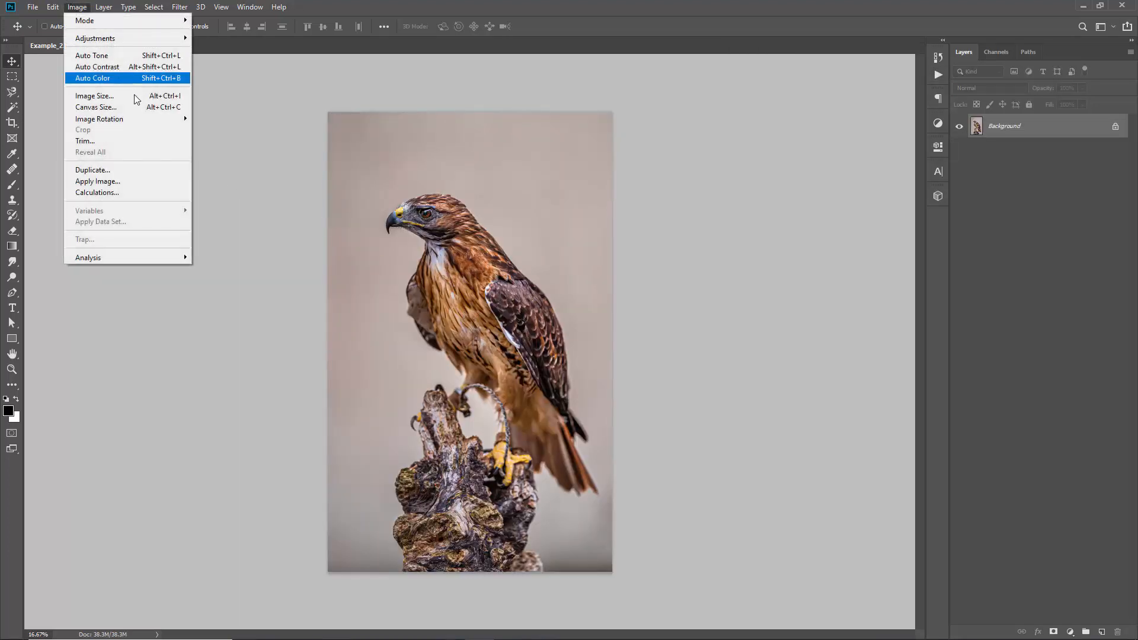
pyautogui.click(110, 95)
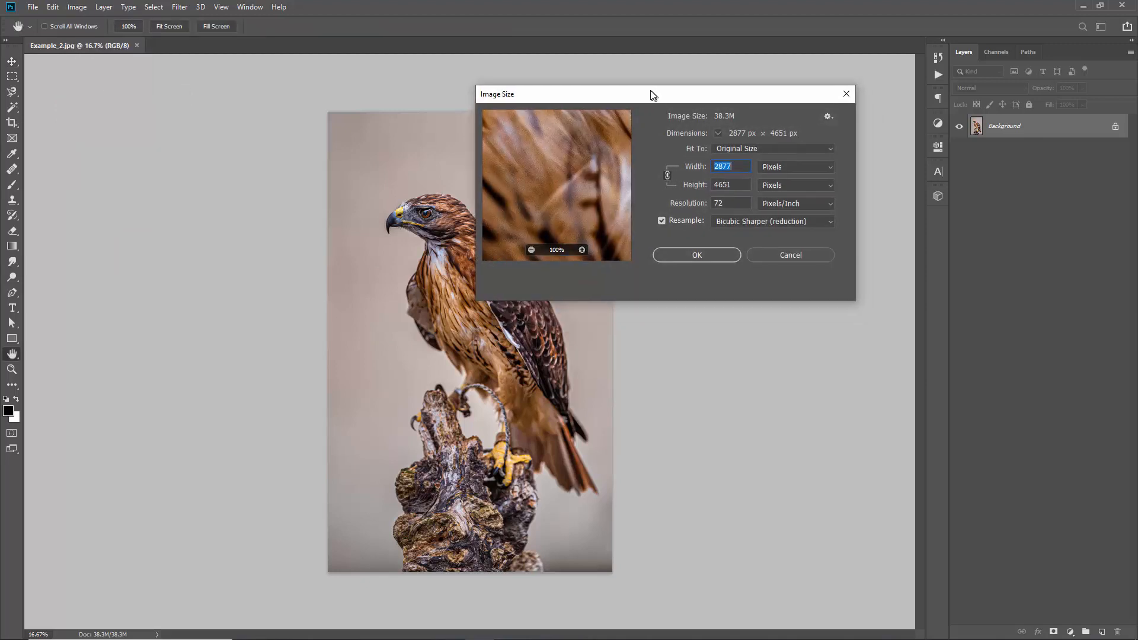
pyautogui.click(731, 182)
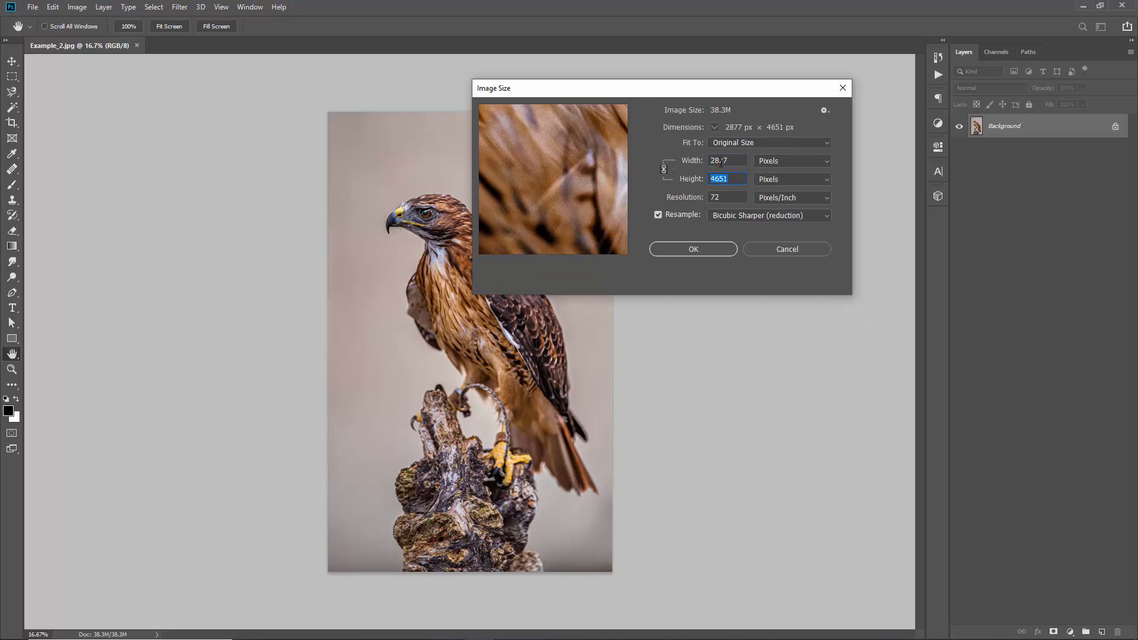
pyautogui.click(731, 162)
pyautogui.click(736, 178)
pyautogui.click(731, 178)
pyautogui.click(691, 249)
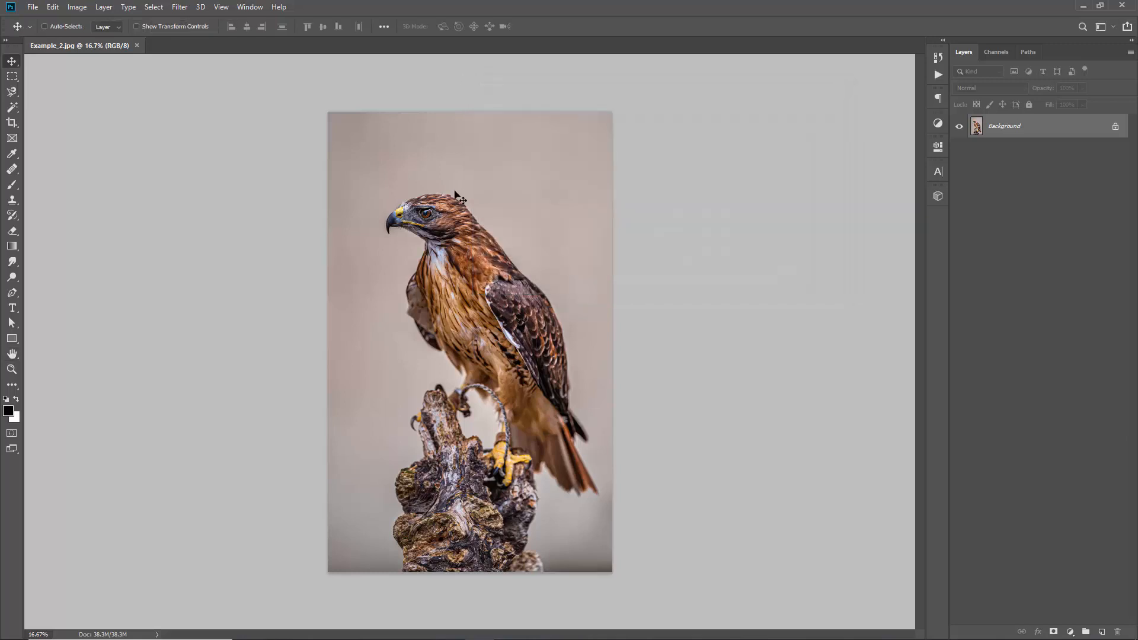
# Return to the Move tool and display the list of available actions
pyautogui.press('b')
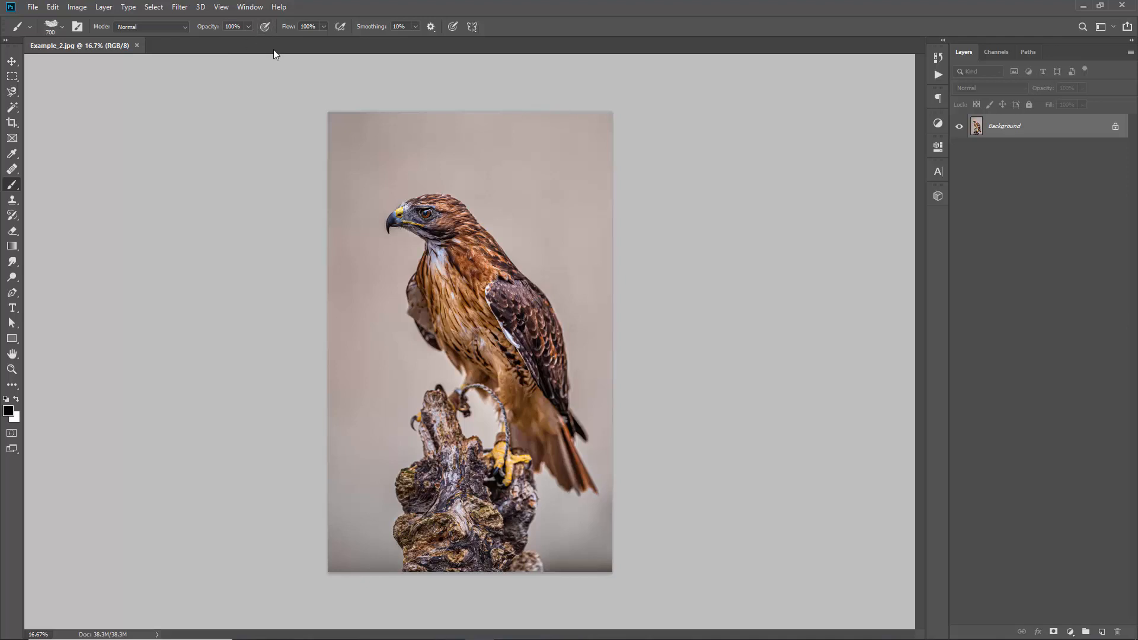
pyautogui.press('v')
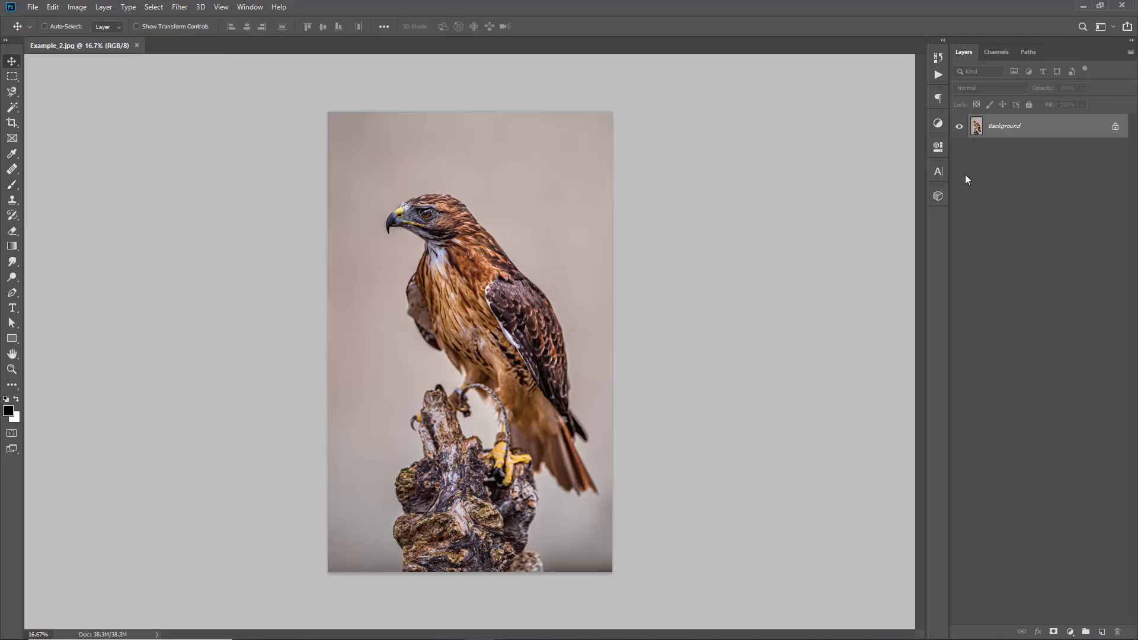
pyautogui.click(936, 74)
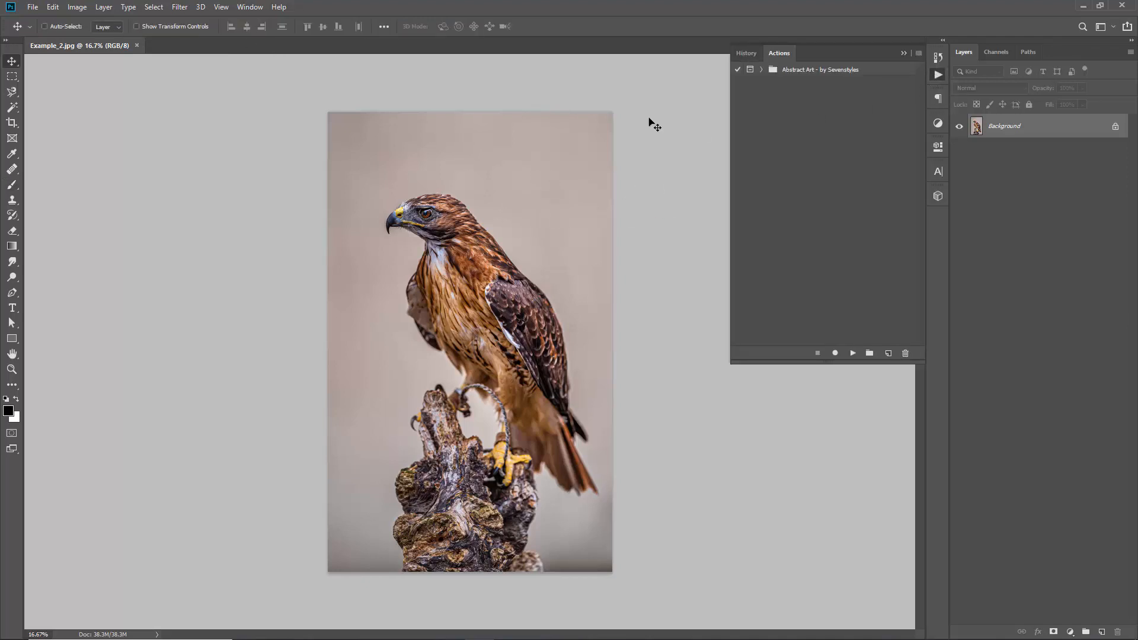
pyautogui.click(255, 7)
pyautogui.click(263, 89)
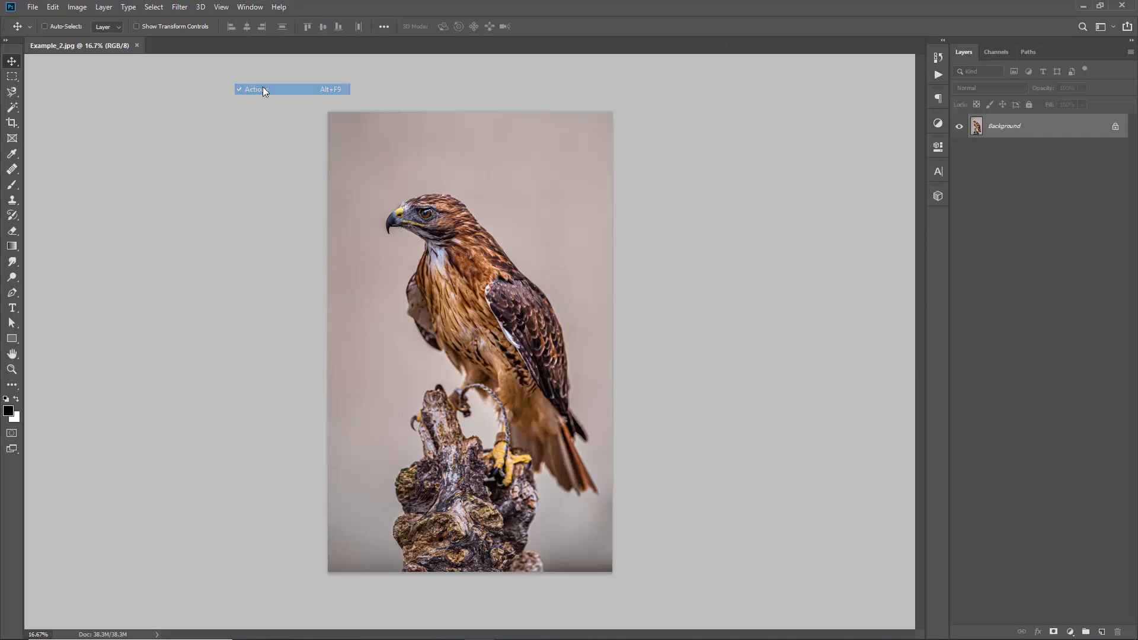
pyautogui.click(249, 7)
pyautogui.click(291, 89)
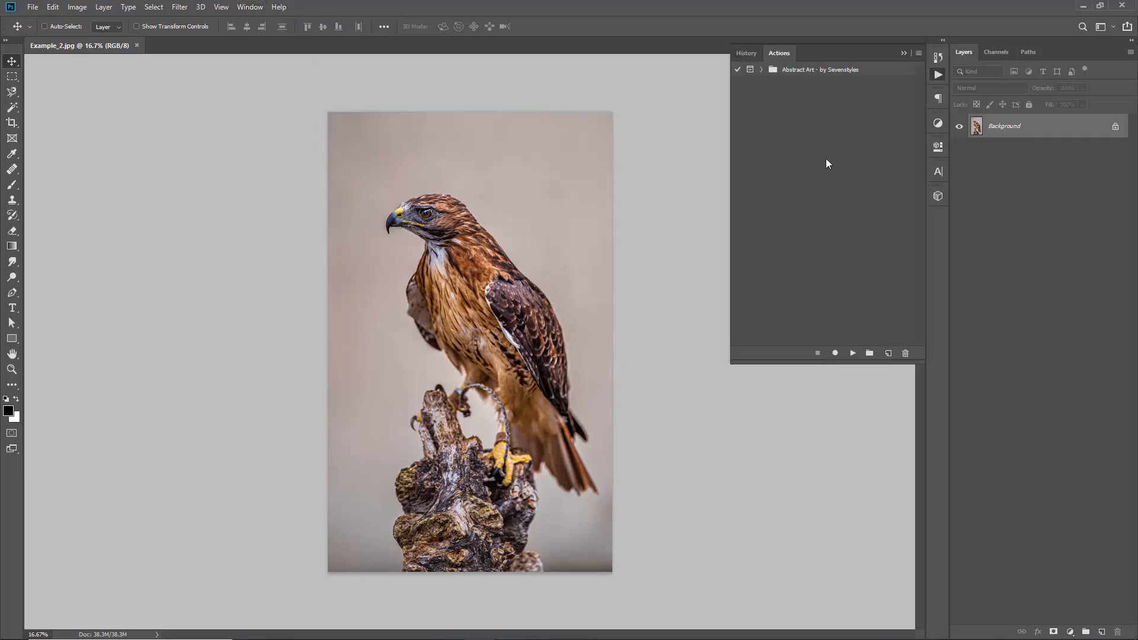
# Expand the Abstract Art - by Sevenstyles set and play the Abstract Art action up to its first brushing stage
pyautogui.click(831, 70)
pyautogui.click(762, 70)
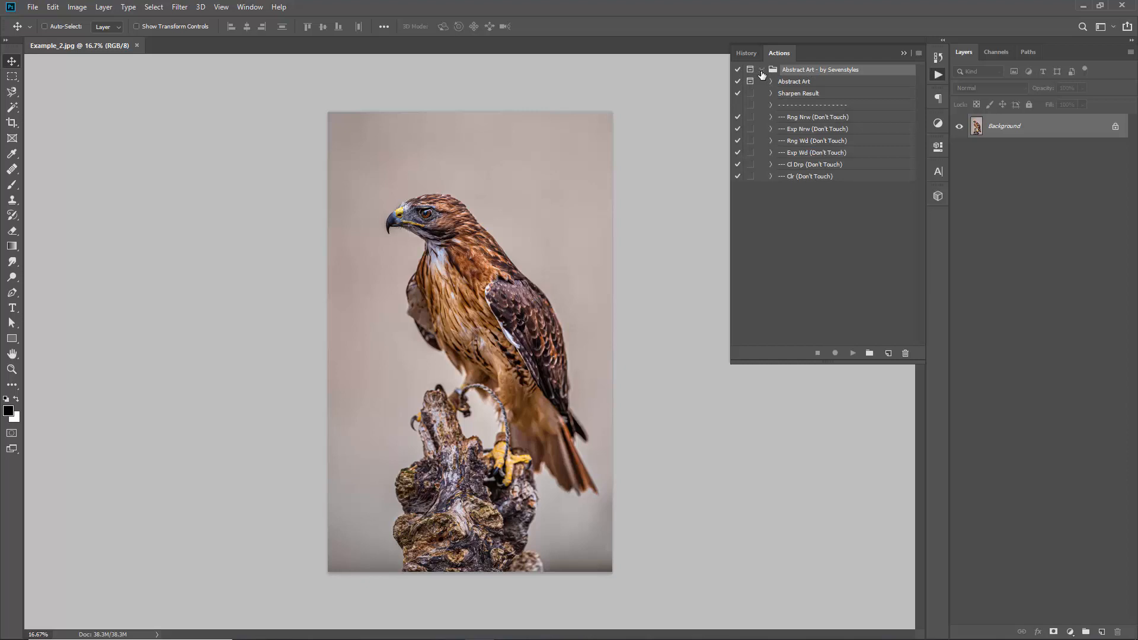
pyautogui.click(805, 81)
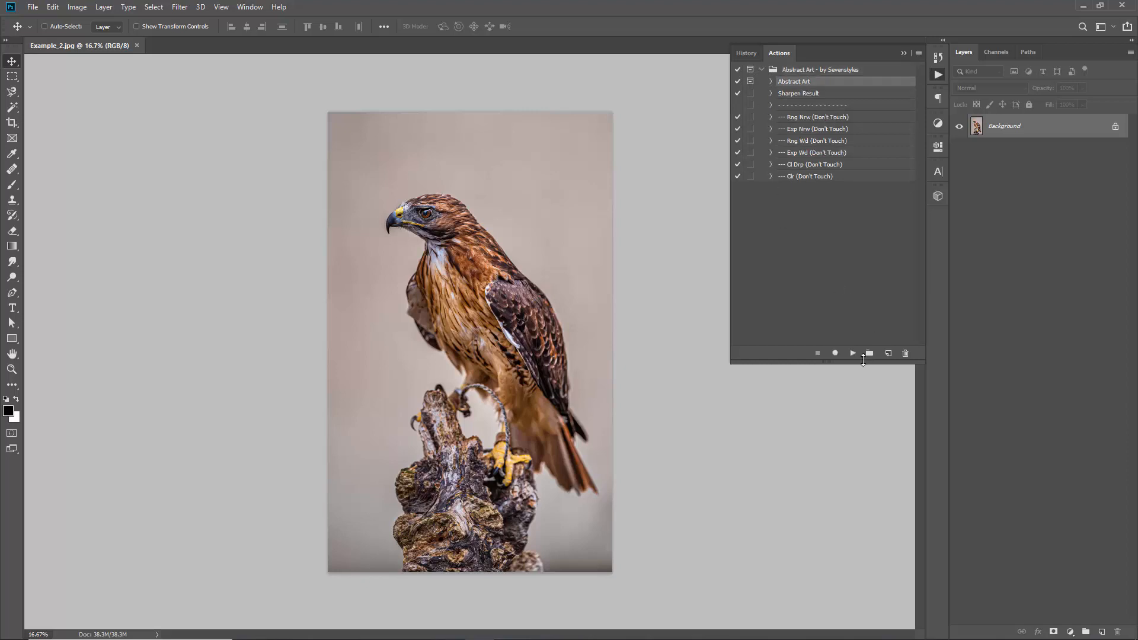
pyautogui.click(852, 354)
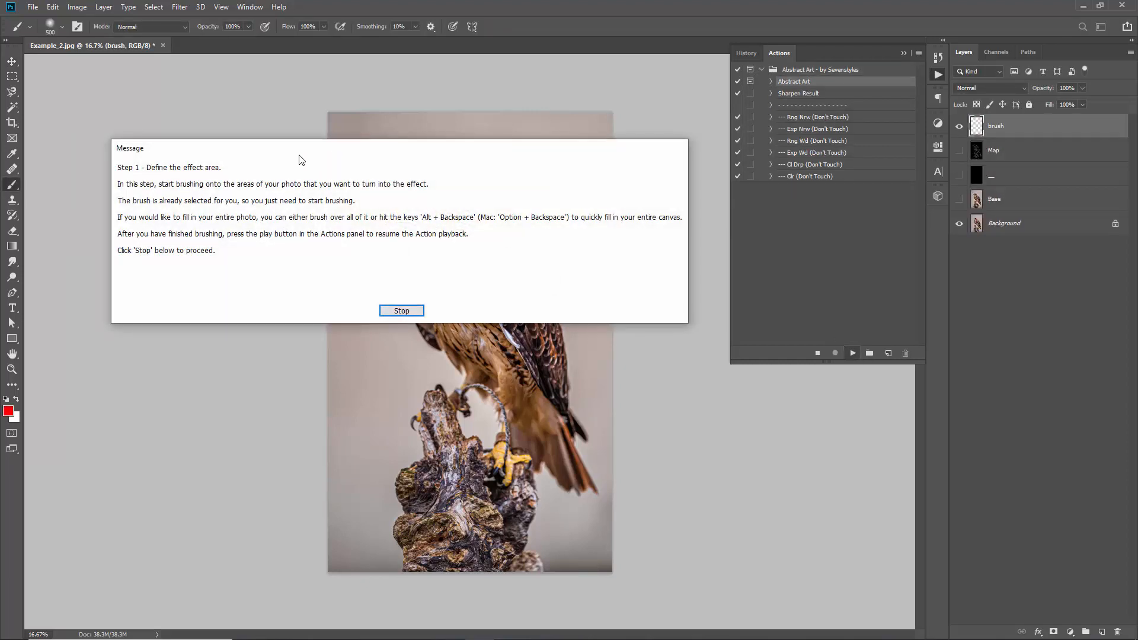
pyautogui.moveTo(273, 147); pyautogui.dragTo(299, 152)
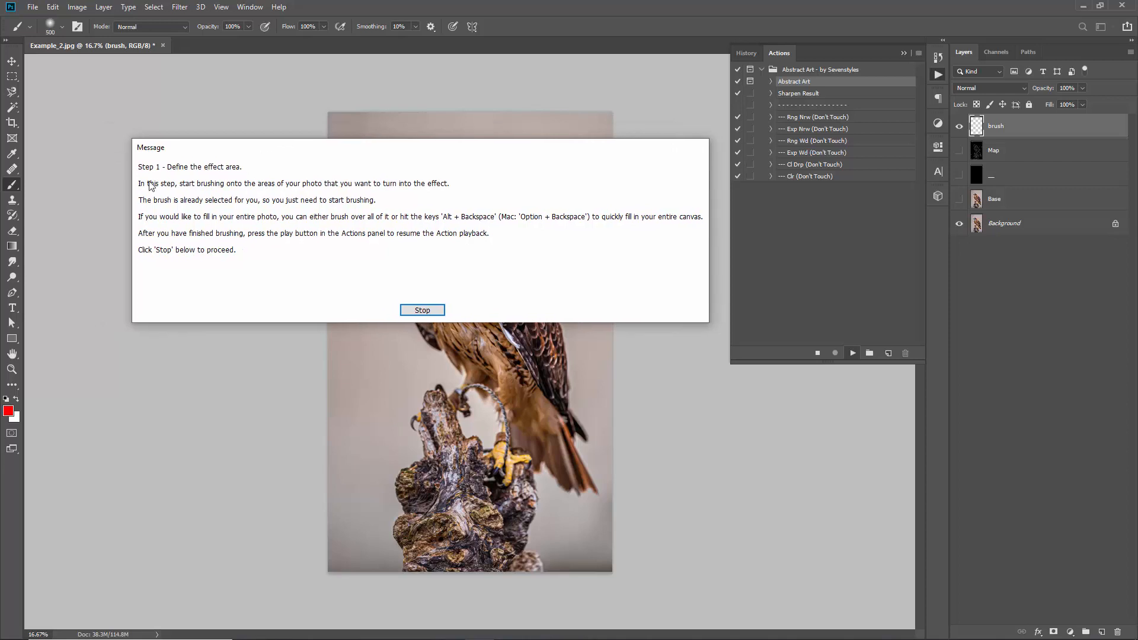
pyautogui.click(423, 310)
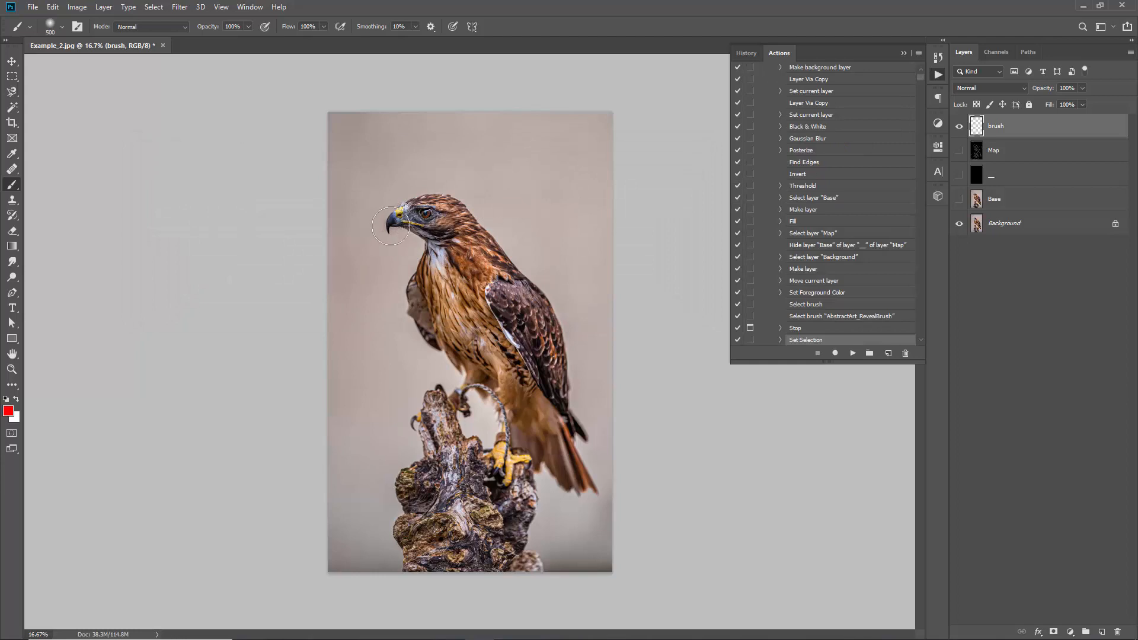
# Brush red over the whole hawk to define the effect area and resume the action up to the detail-brushing stage
pyautogui.moveTo(407, 221)
pyautogui.mouseDown()
pyautogui.moveTo(415, 253)
pyautogui.moveTo(437, 225)
pyautogui.moveTo(467, 229)
pyautogui.moveTo(464, 210)
pyautogui.moveTo(428, 295)
pyautogui.moveTo(457, 281)
pyautogui.moveTo(514, 447)
pyautogui.moveTo(457, 452)
pyautogui.moveTo(484, 331)
pyautogui.moveTo(478, 247)
pyautogui.moveTo(544, 440)
pyautogui.moveTo(568, 463)
pyautogui.moveTo(518, 320)
pyautogui.moveTo(435, 214)
pyautogui.moveTo(421, 244)
pyautogui.moveTo(433, 304)
pyautogui.moveTo(424, 276)
pyautogui.moveTo(535, 337)
pyautogui.moveTo(437, 223)
pyautogui.moveTo(538, 335)
pyautogui.moveTo(436, 218)
pyautogui.mouseUp()
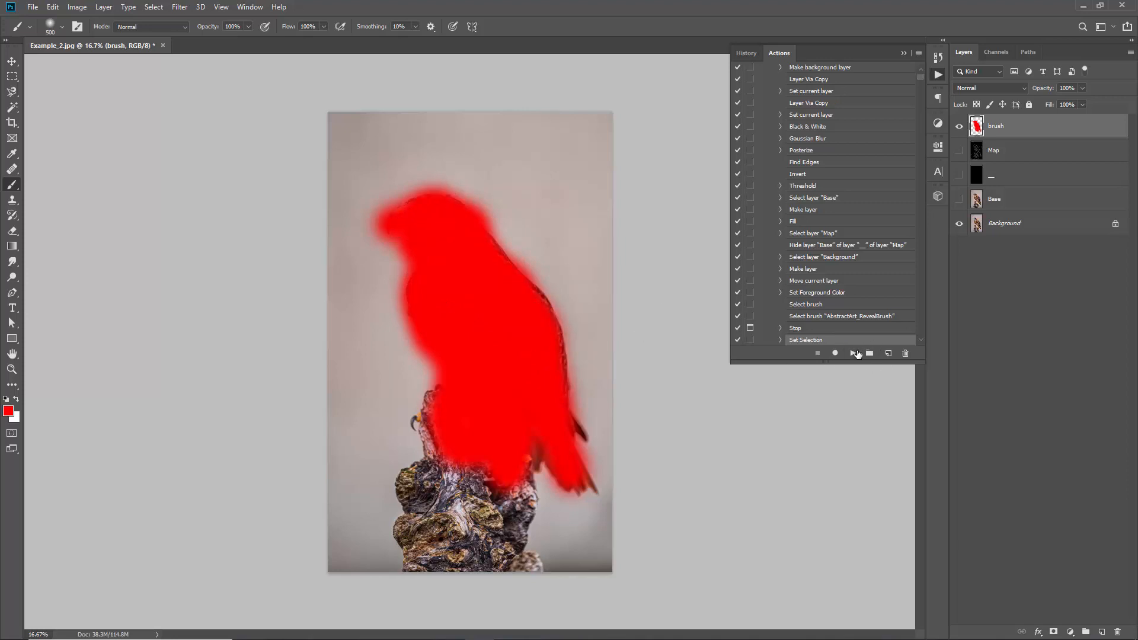
pyautogui.click(854, 354)
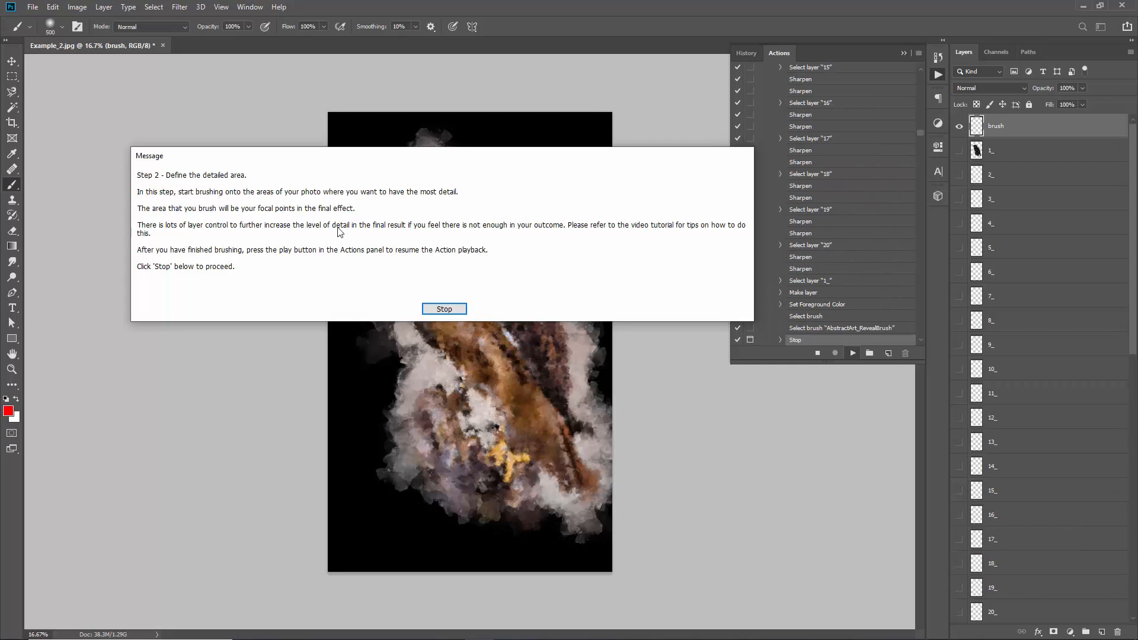
pyautogui.click(445, 309)
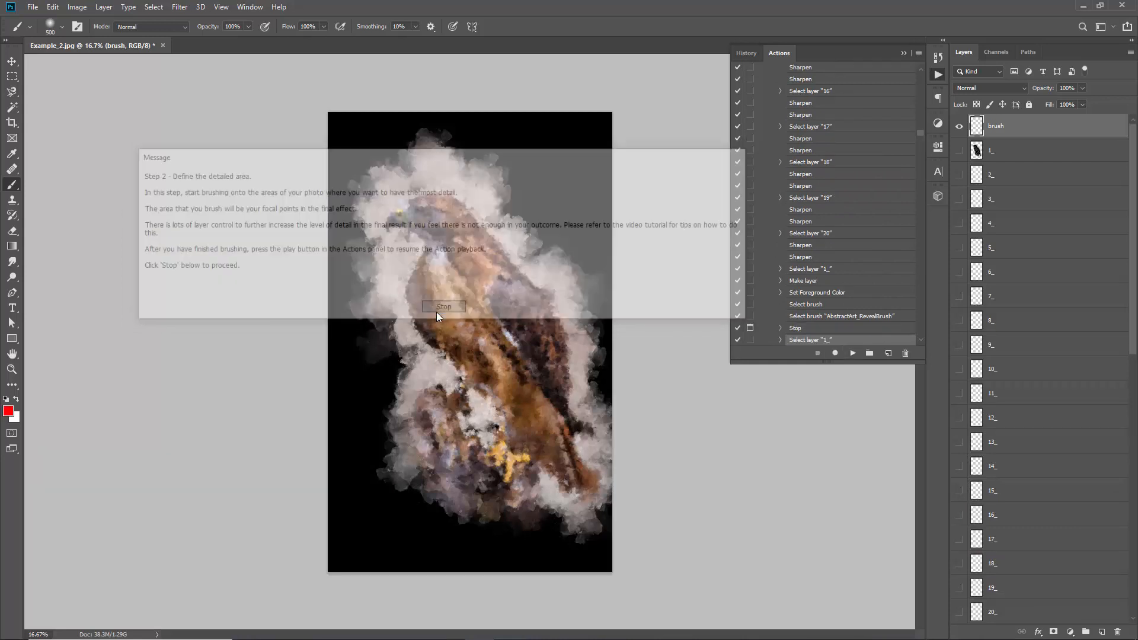
# Brush over the hawk's head, neck and upper chest with a smaller brush as the detailed area, and play the action to its end
pyautogui.press('[')
pyautogui.press('[')
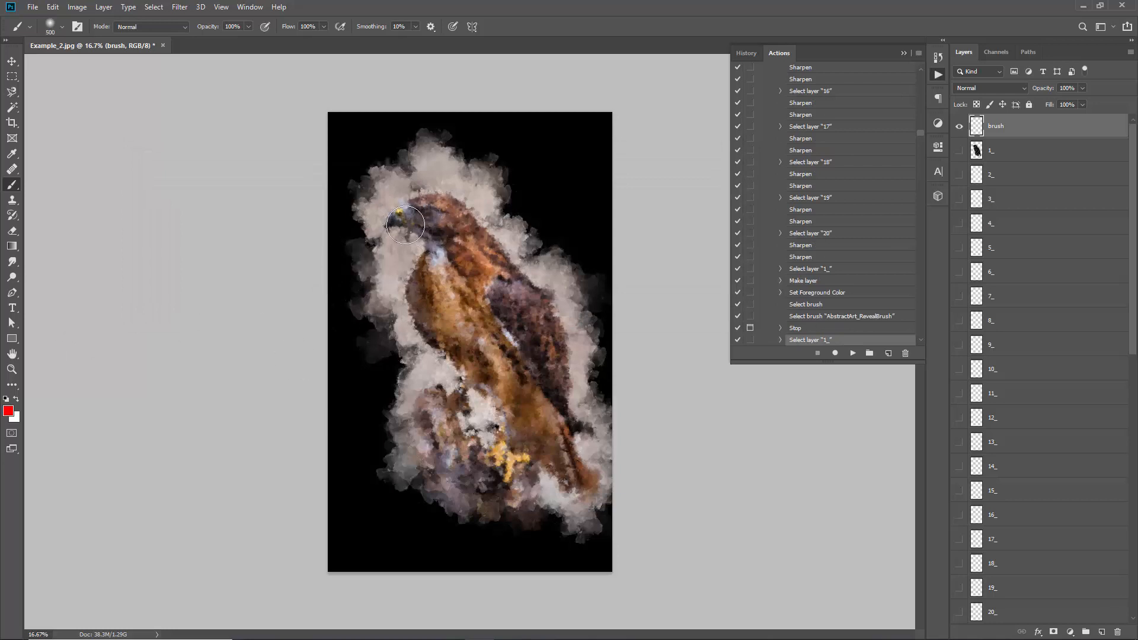
pyautogui.press(']')
pyautogui.moveTo(393, 223)
pyautogui.mouseDown()
pyautogui.moveTo(439, 208)
pyautogui.moveTo(478, 261)
pyautogui.moveTo(451, 284)
pyautogui.mouseUp()
pyautogui.moveTo(432, 326)
pyautogui.mouseDown()
pyautogui.moveTo(440, 261)
pyautogui.moveTo(465, 257)
pyautogui.moveTo(486, 279)
pyautogui.moveTo(479, 231)
pyautogui.moveTo(442, 210)
pyautogui.moveTo(412, 224)
pyautogui.moveTo(443, 235)
pyautogui.mouseUp()
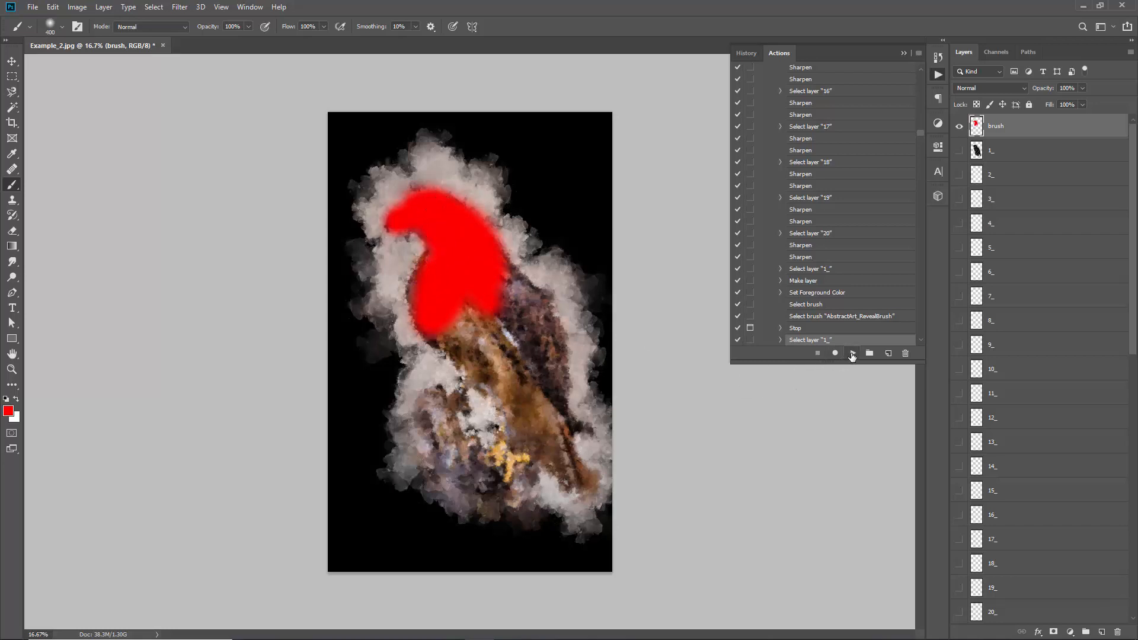
pyautogui.click(853, 353)
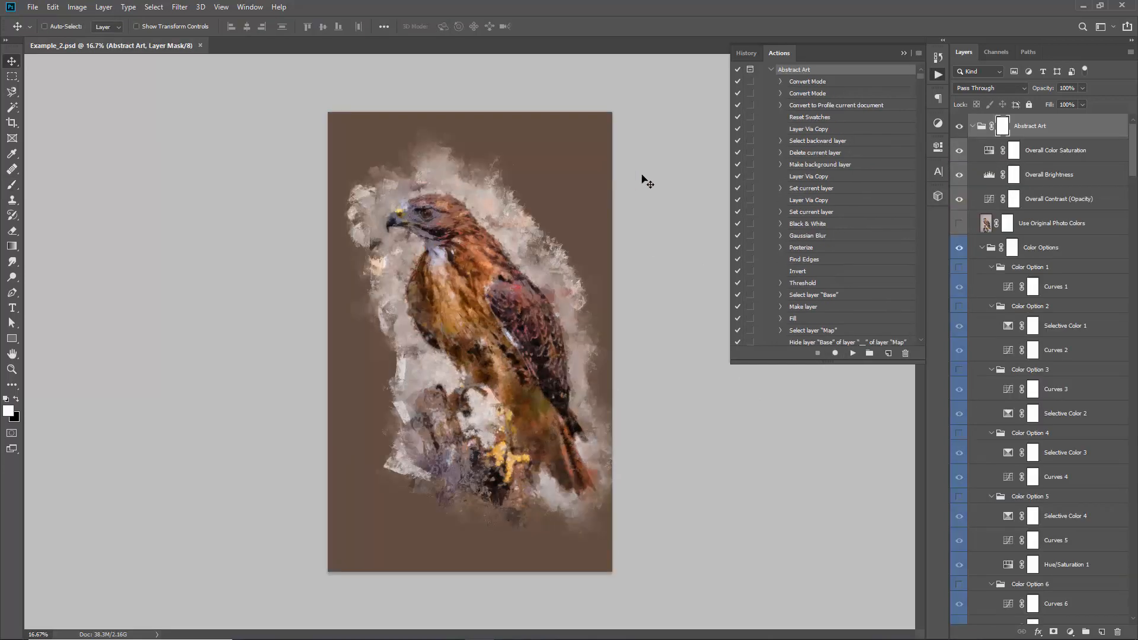
# Collapse the steps of the Abstract Art action and hide the action list
pyautogui.scroll(1, 824, 156)
pyautogui.click(771, 81)
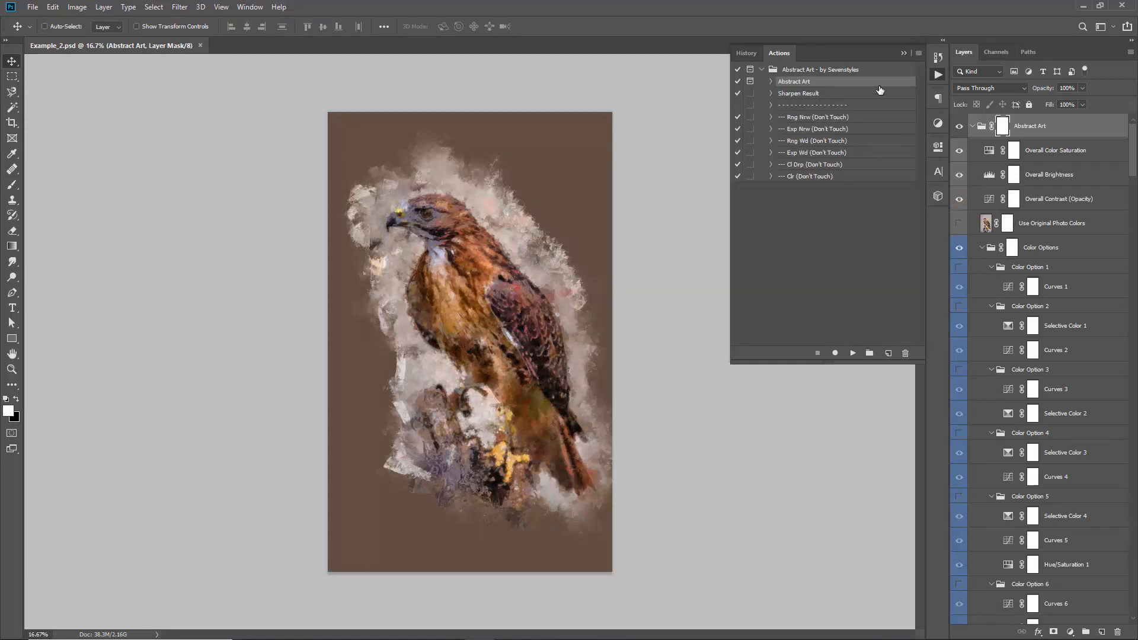
pyautogui.click(900, 54)
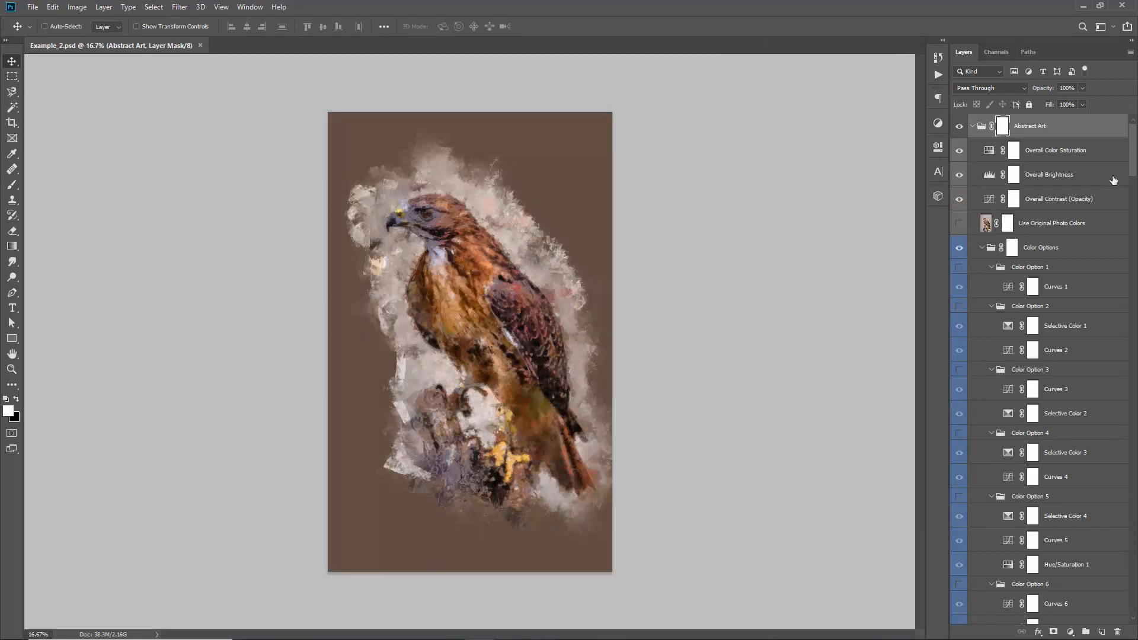
# Collapse the Abstract Art group with all its nested groups, and reopen only its top level
pyautogui.click(1052, 129)
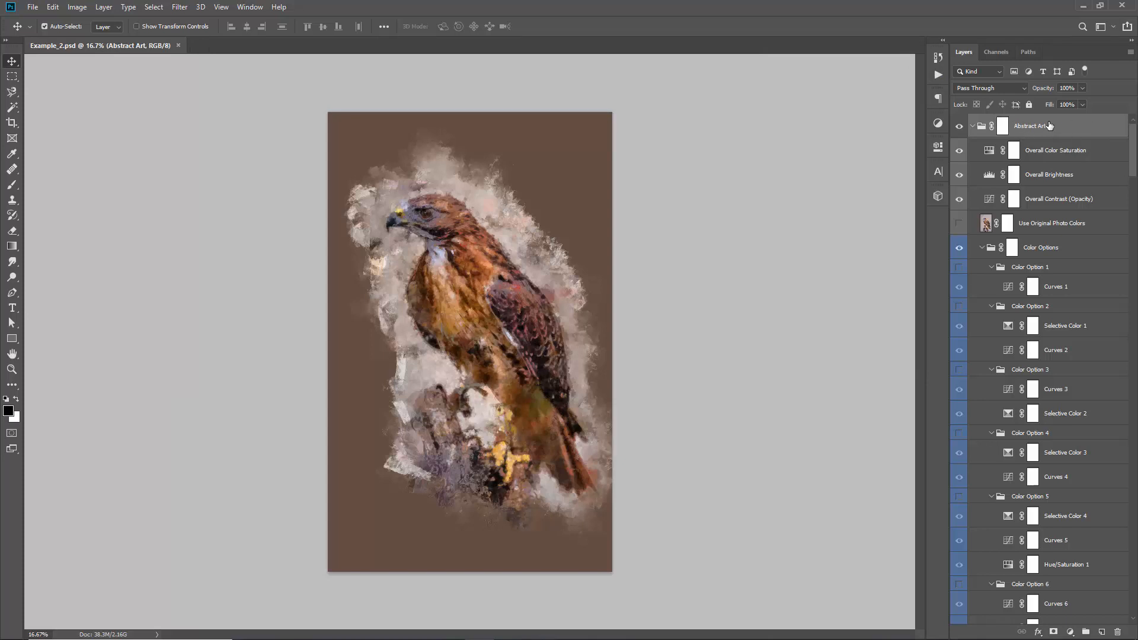
pyautogui.keyDown('ctrl'); pyautogui.click(973, 127); pyautogui.keyUp('ctrl')
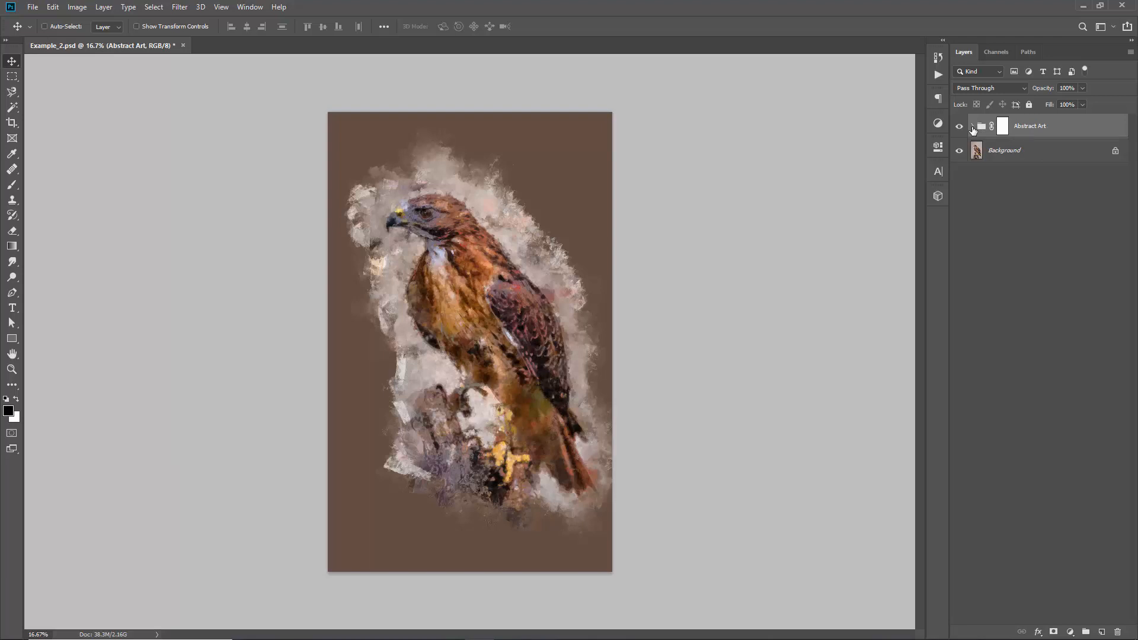
pyautogui.click(973, 128)
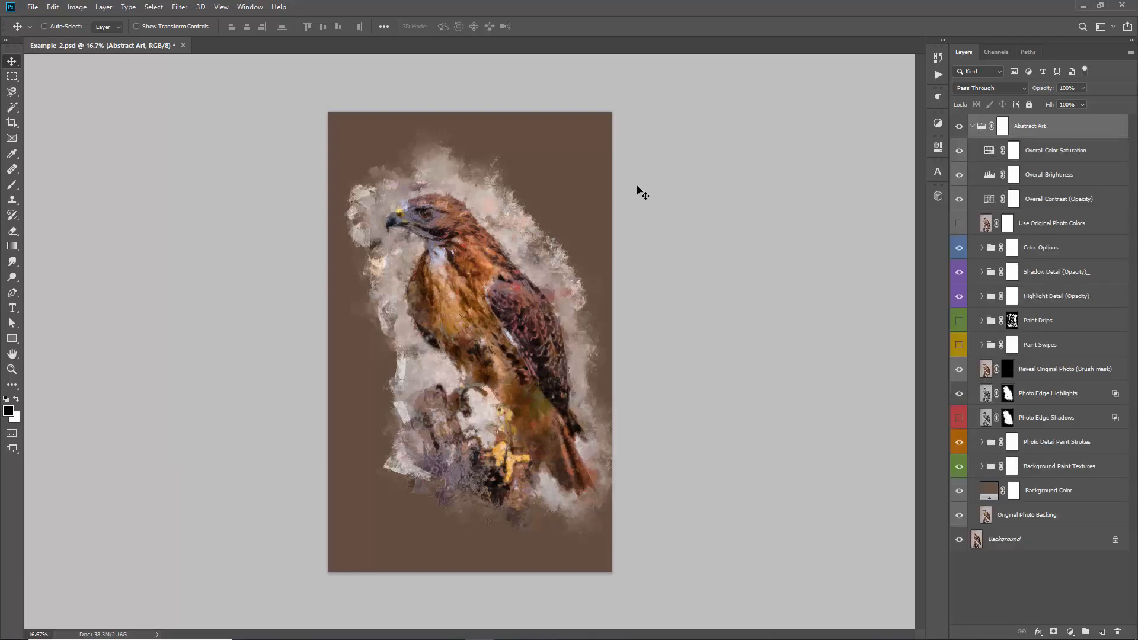
# Compare the hawk with and without the Photo Detail Paint Strokes group, leaving the group visible
pyautogui.click(1050, 446)
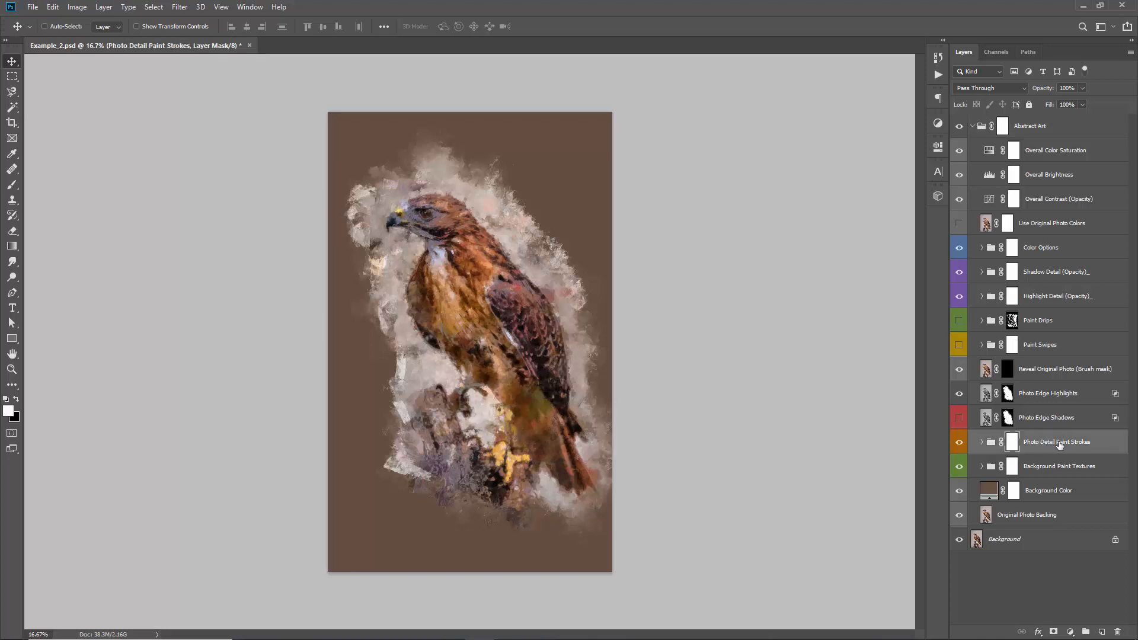
pyautogui.click(959, 443)
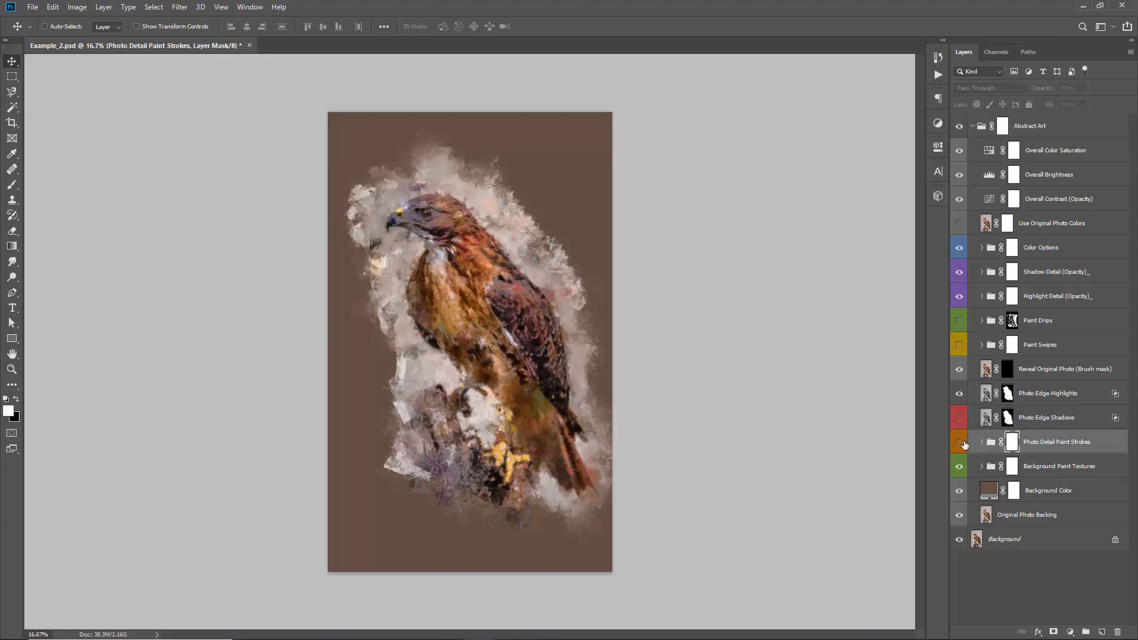
pyautogui.click(959, 442)
pyautogui.click(959, 442)
pyautogui.click(961, 443)
pyautogui.click(960, 443)
pyautogui.click(961, 442)
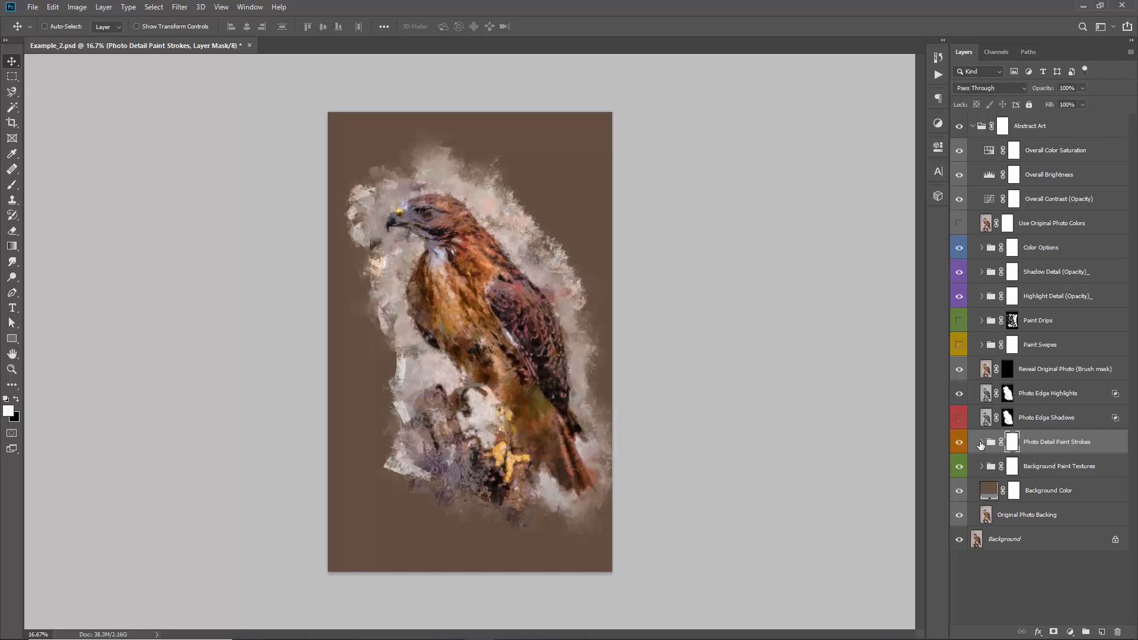
# Expand the Photo Detail Paint Strokes group and make Photo Detail Stroke_2 and Photo Detail Stroke_5 visible, leaving Photo Detail Stroke_4 hidden
pyautogui.click(981, 443)
pyautogui.scroll(-3, 978, 415)
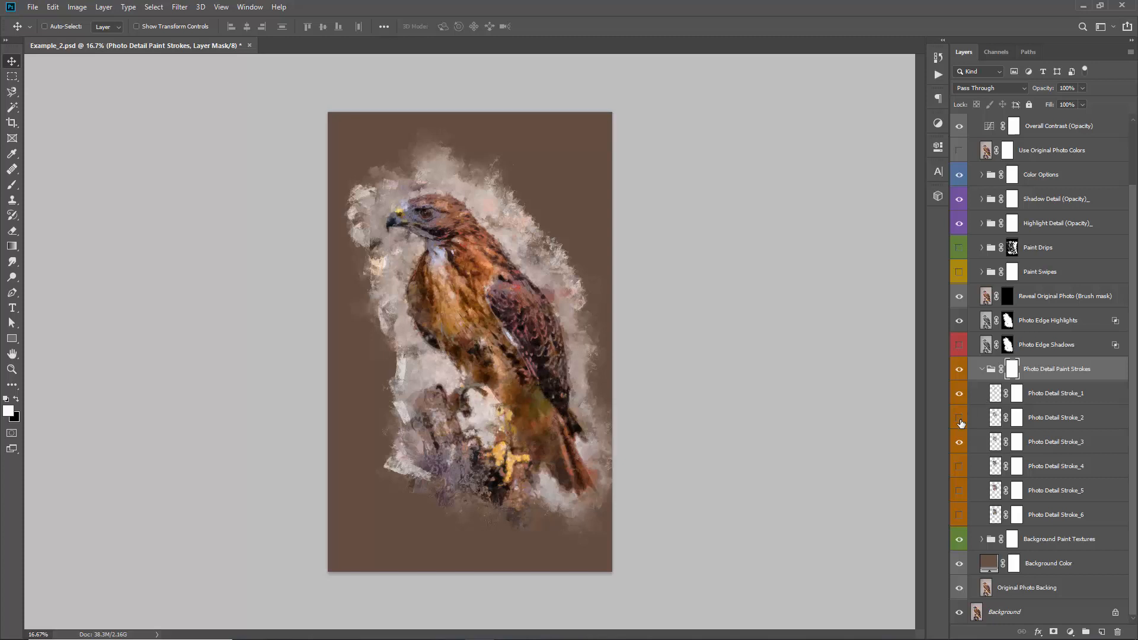
pyautogui.click(960, 466)
pyautogui.click(961, 466)
pyautogui.click(959, 490)
pyautogui.click(959, 494)
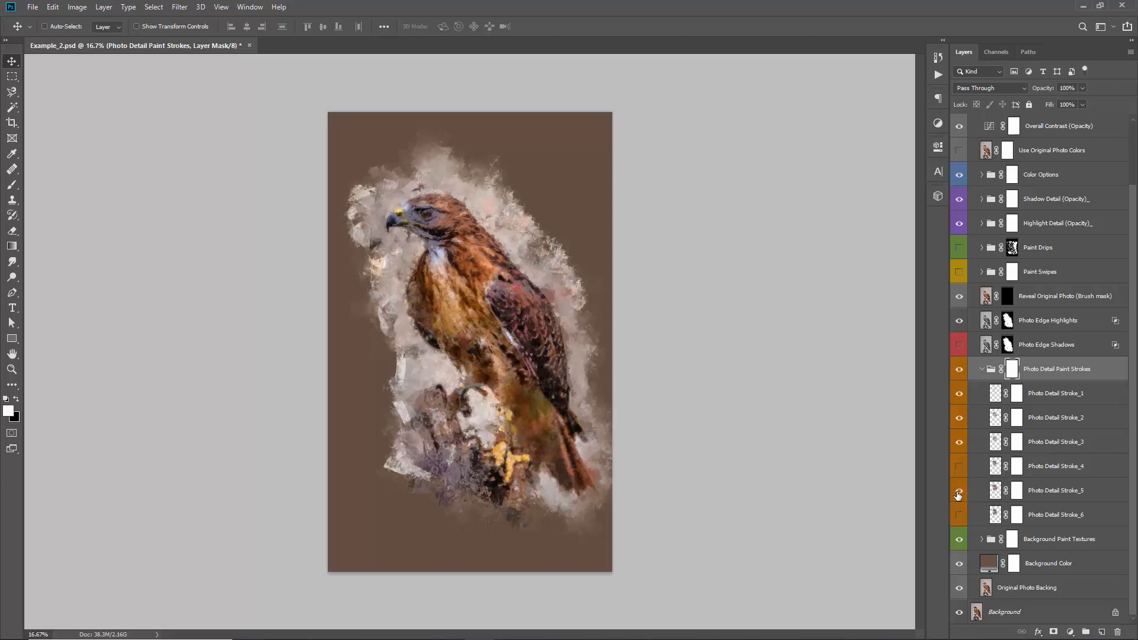
pyautogui.click(958, 494)
pyautogui.click(958, 494)
# Paint black on the Photo Detail Paint Strokes group's mask around the hawk's head to hide the paint strokes there
pyautogui.press('b')
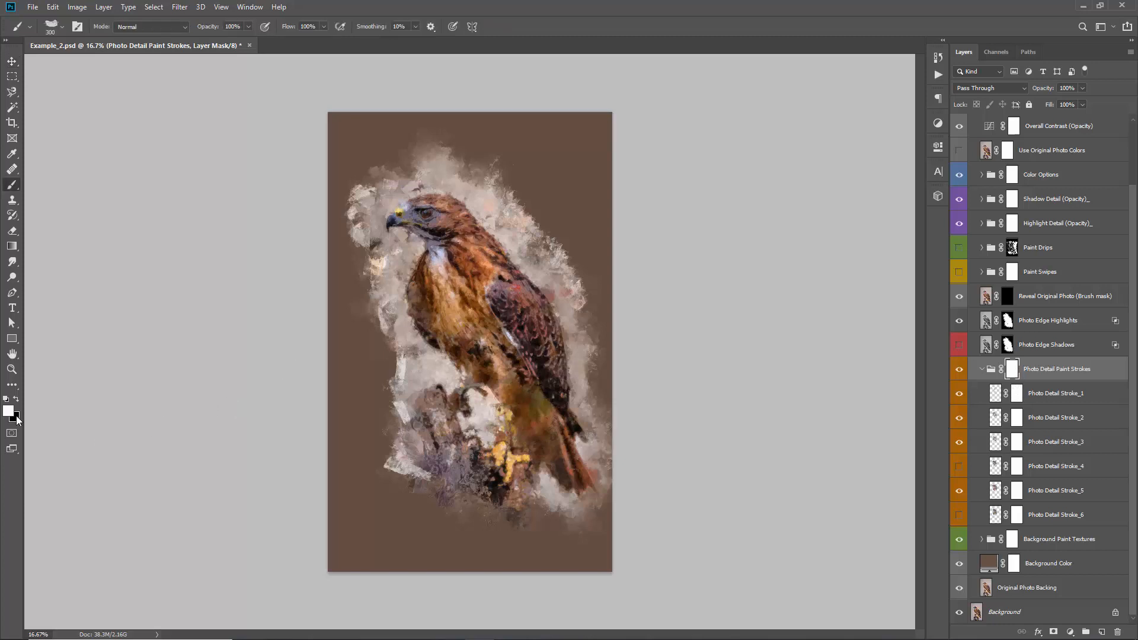
pyautogui.press('x')
pyautogui.moveTo(421, 192)
pyautogui.mouseDown()
pyautogui.moveTo(492, 202)
pyautogui.moveTo(463, 200)
pyautogui.moveTo(479, 208)
pyautogui.moveTo(517, 197)
pyautogui.moveTo(392, 194)
pyautogui.mouseUp()
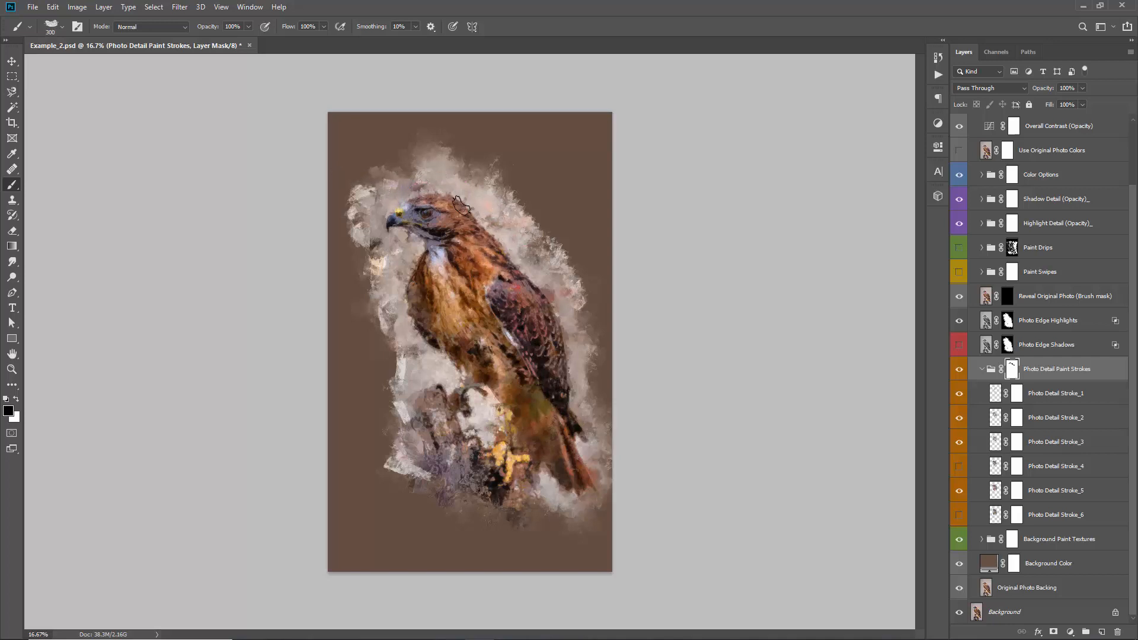
# Paint white on the Reveal Original Photo (Brush mask) layer's mask over the hawk's head to bring back original photo detail
pyautogui.click(1038, 301)
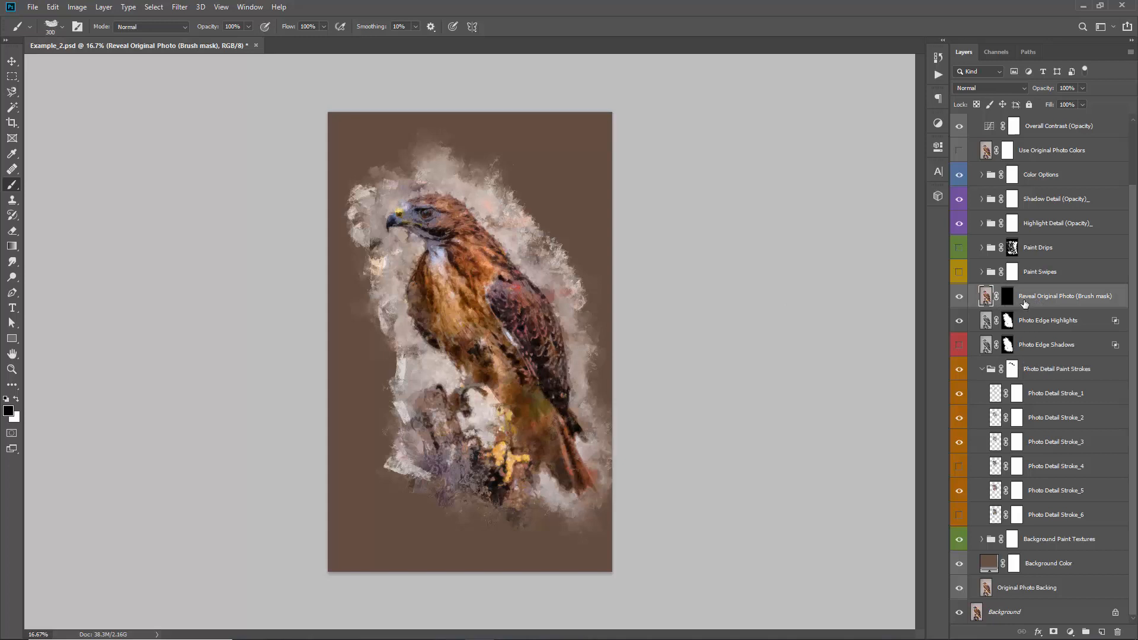
pyautogui.click(1010, 299)
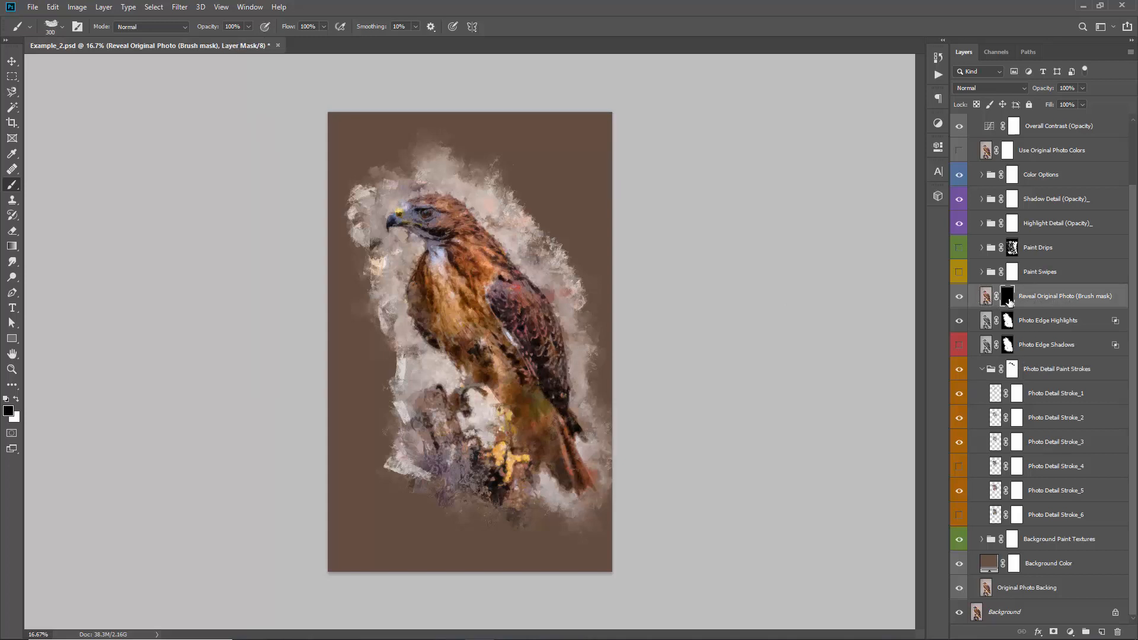
pyautogui.press('x')
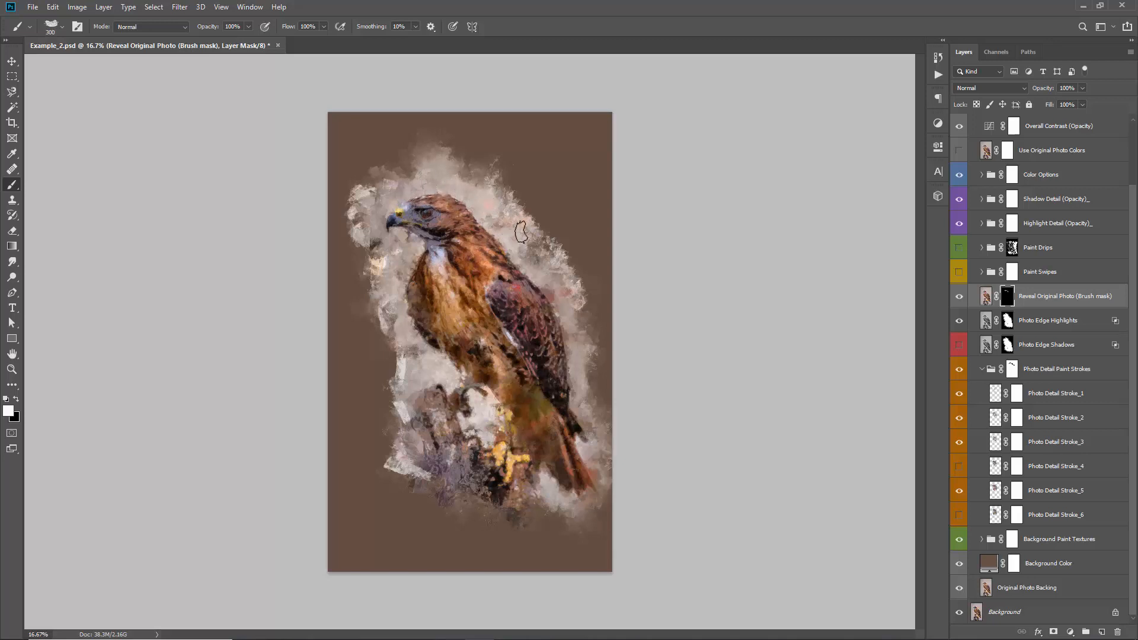
# Compare the hawk with and without the Paint Swipes group, leaving the group visible
pyautogui.press('v')
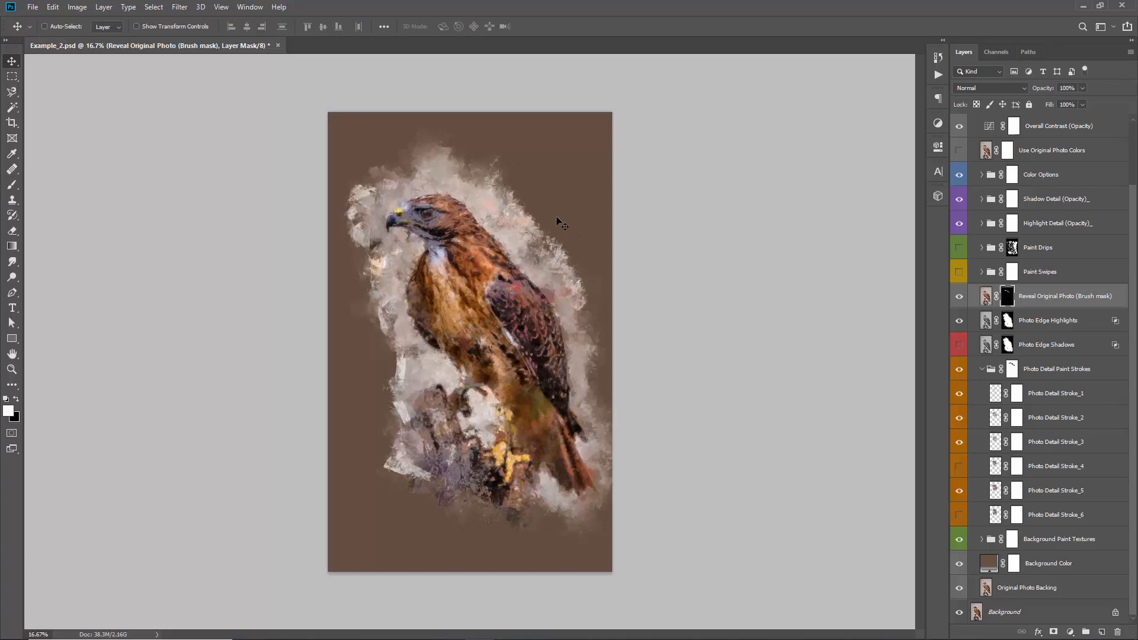
pyautogui.click(1041, 274)
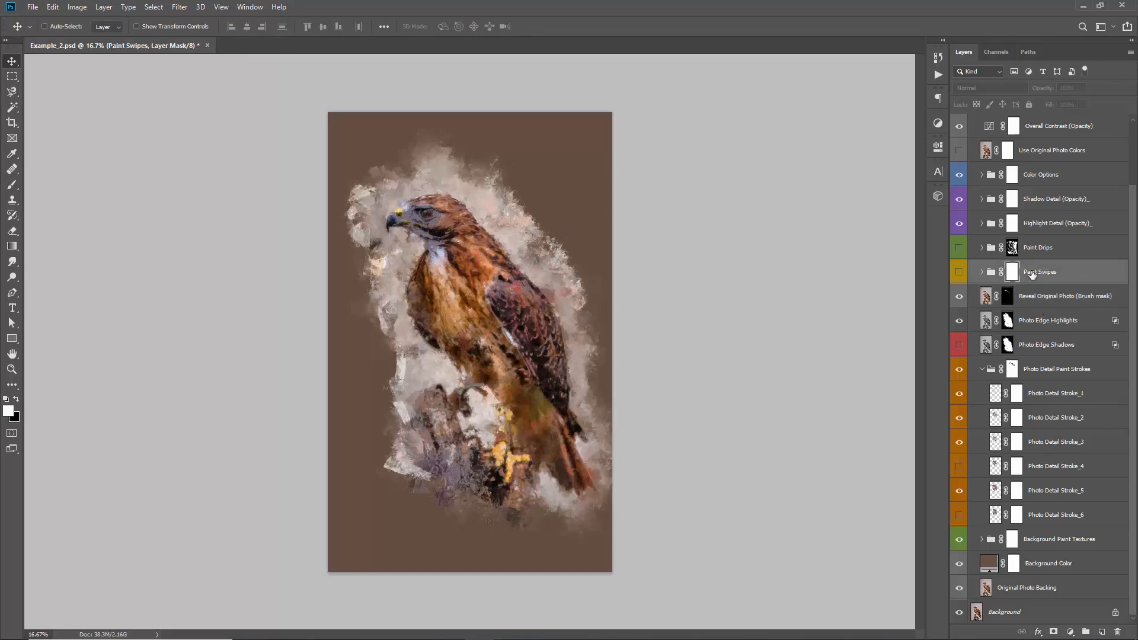
pyautogui.click(957, 274)
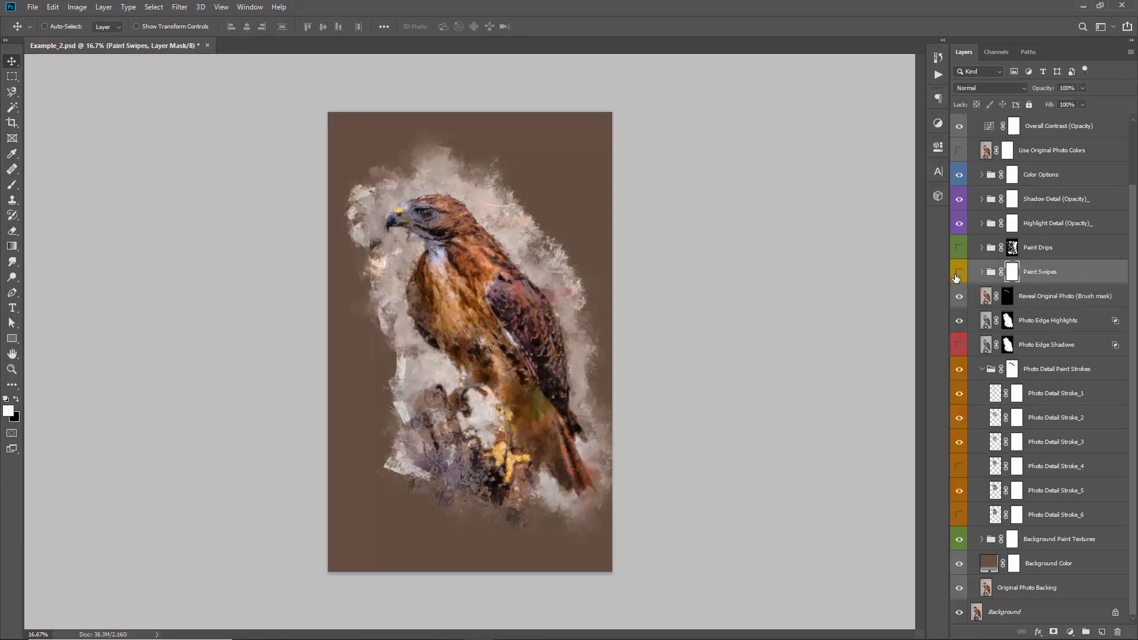
pyautogui.click(957, 272)
pyautogui.click(957, 274)
# Show the Paint Drips group with its mask disabled and move it directly above the Shadow Detail (Opacity)_ group
pyautogui.click(1013, 249)
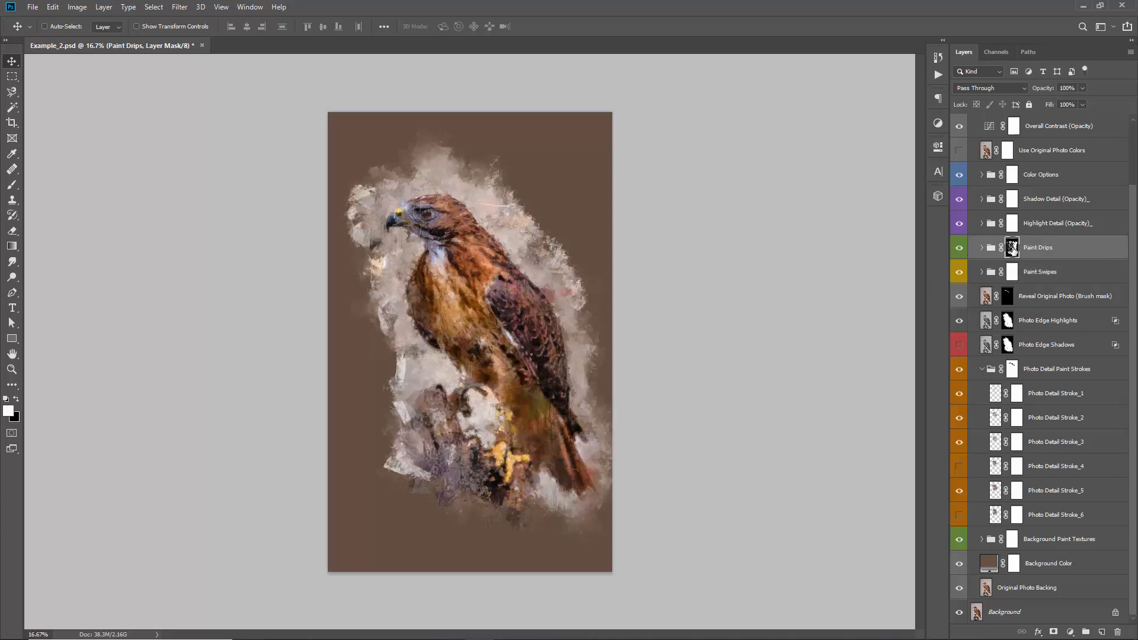
pyautogui.keyDown('shift'); pyautogui.click(1013, 250); pyautogui.keyUp('shift')
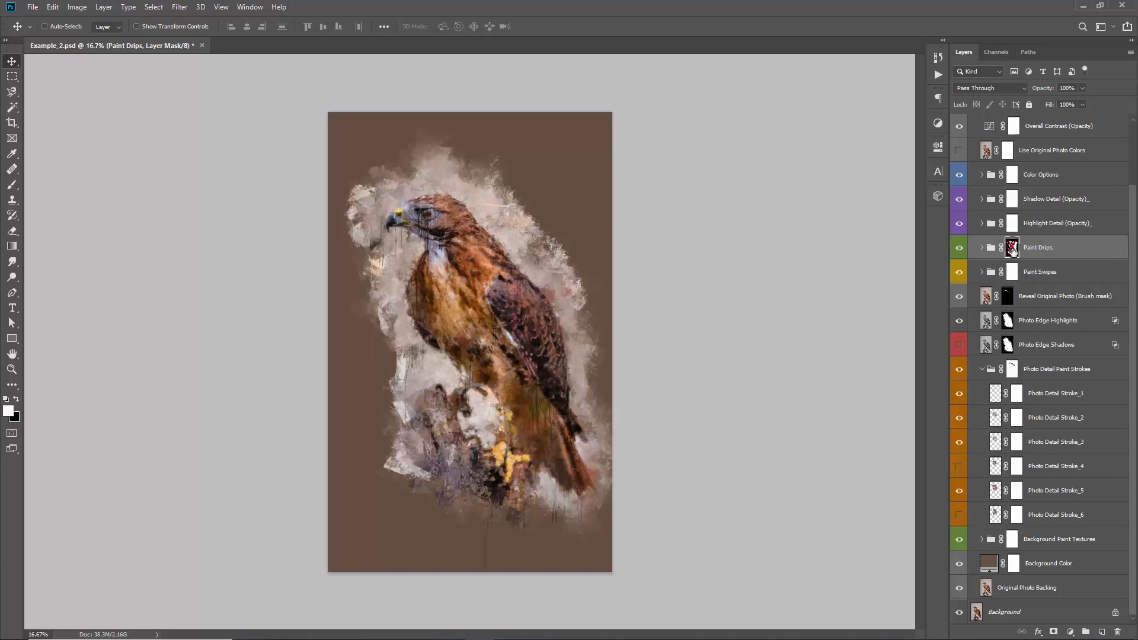
pyautogui.moveTo(1062, 256); pyautogui.dragTo(1054, 187)
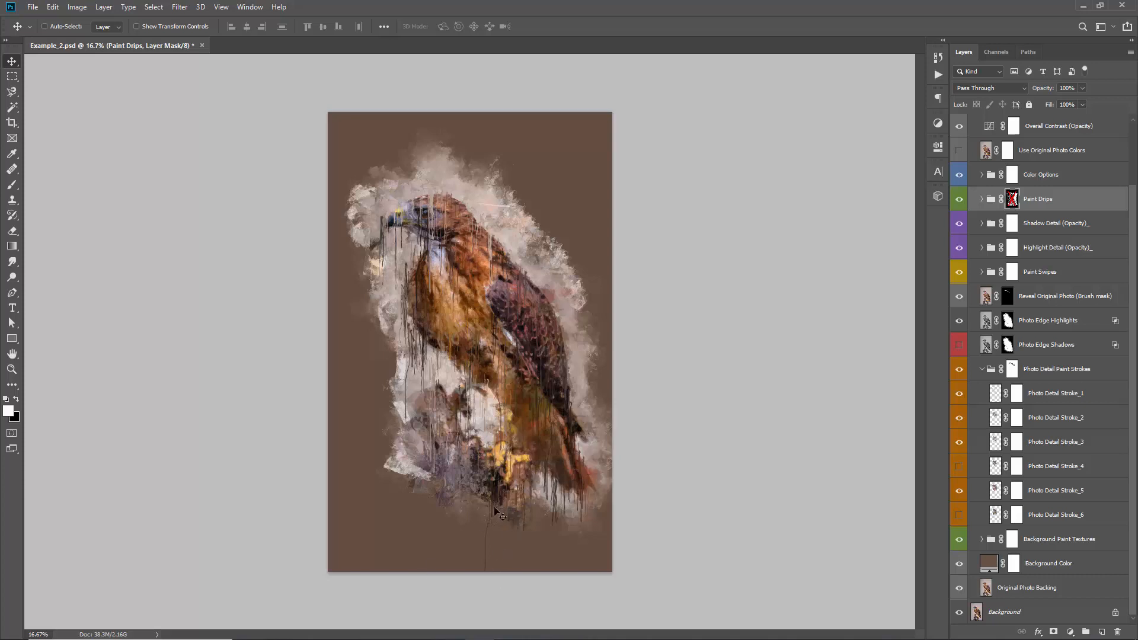
# Re-enable the Paint Drips group's mask and fill it with black to hide all the drips
pyautogui.click(1012, 205)
pyautogui.click(1011, 205)
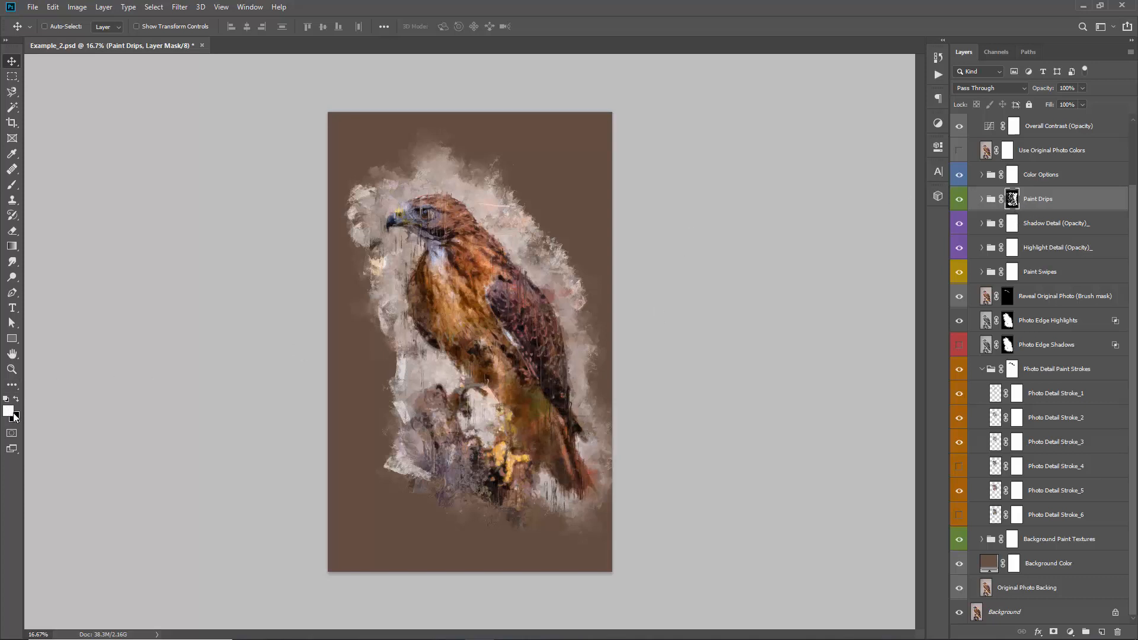
pyautogui.press('x')
pyautogui.hotkey('alt', 'BackSpace')
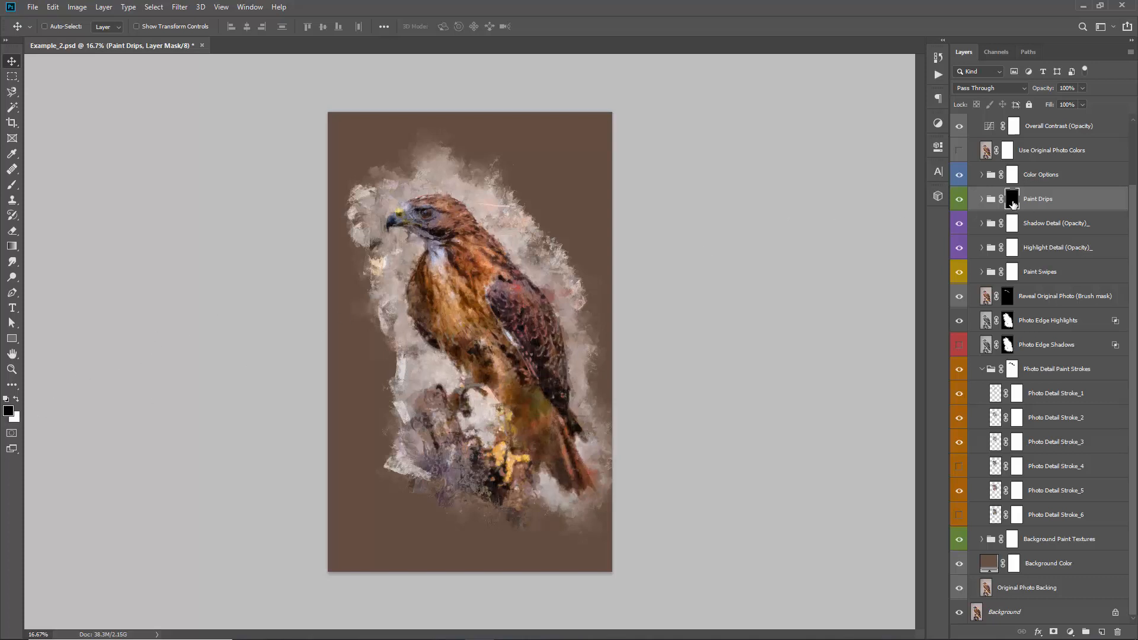
# Paint white on the Paint Drips mask beneath the perch and around the tail to reveal drips, and disable the mask to preview all drips
pyautogui.press('b')
pyautogui.press('x')
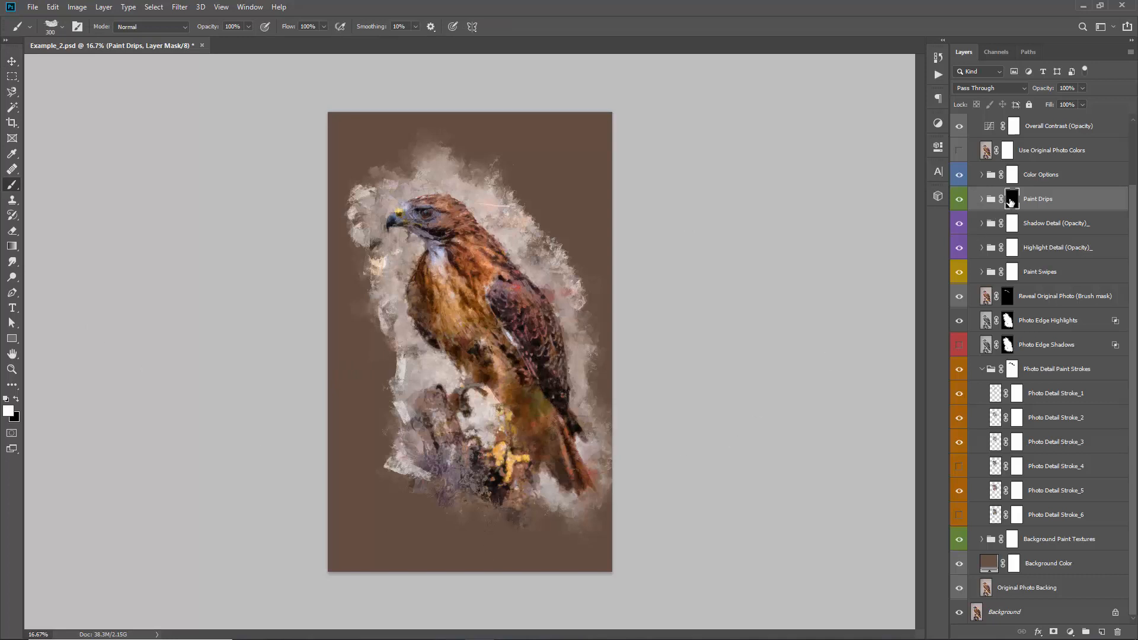
pyautogui.moveTo(500, 465)
pyautogui.mouseDown()
pyautogui.moveTo(507, 567)
pyautogui.moveTo(505, 535)
pyautogui.mouseUp()
pyautogui.press('[')
pyautogui.moveTo(501, 531)
pyautogui.mouseDown()
pyautogui.moveTo(501, 575)
pyautogui.moveTo(505, 543)
pyautogui.moveTo(515, 587)
pyautogui.moveTo(525, 554)
pyautogui.moveTo(505, 531)
pyautogui.moveTo(475, 575)
pyautogui.moveTo(509, 533)
pyautogui.mouseUp()
pyautogui.press(']')
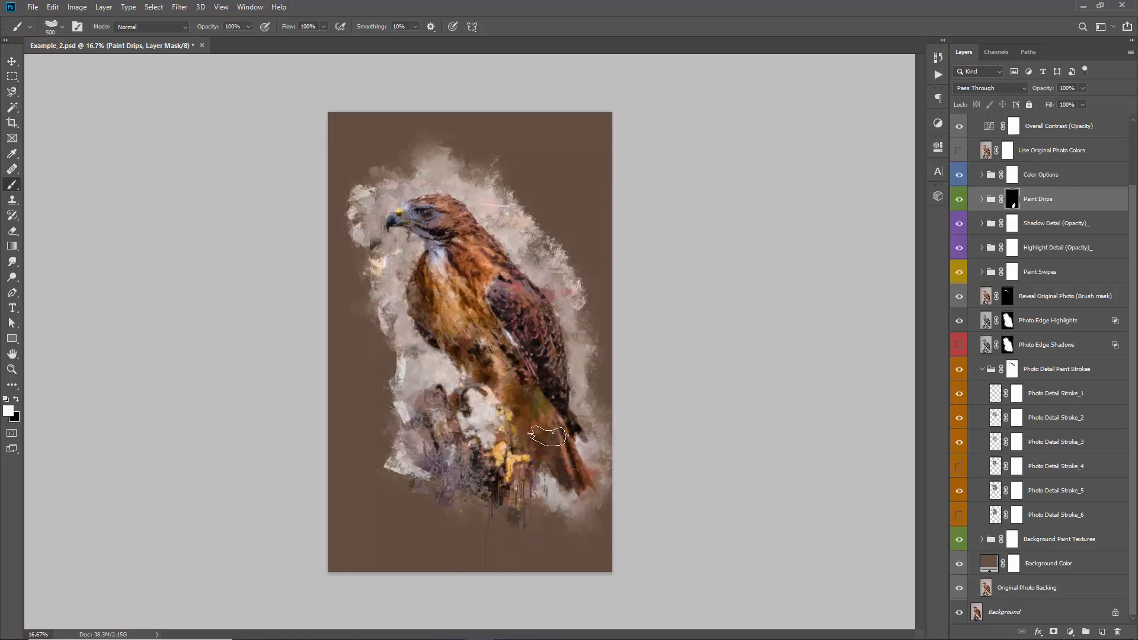
pyautogui.moveTo(562, 495)
pyautogui.mouseDown()
pyautogui.moveTo(591, 514)
pyautogui.moveTo(555, 403)
pyautogui.moveTo(566, 404)
pyautogui.mouseUp()
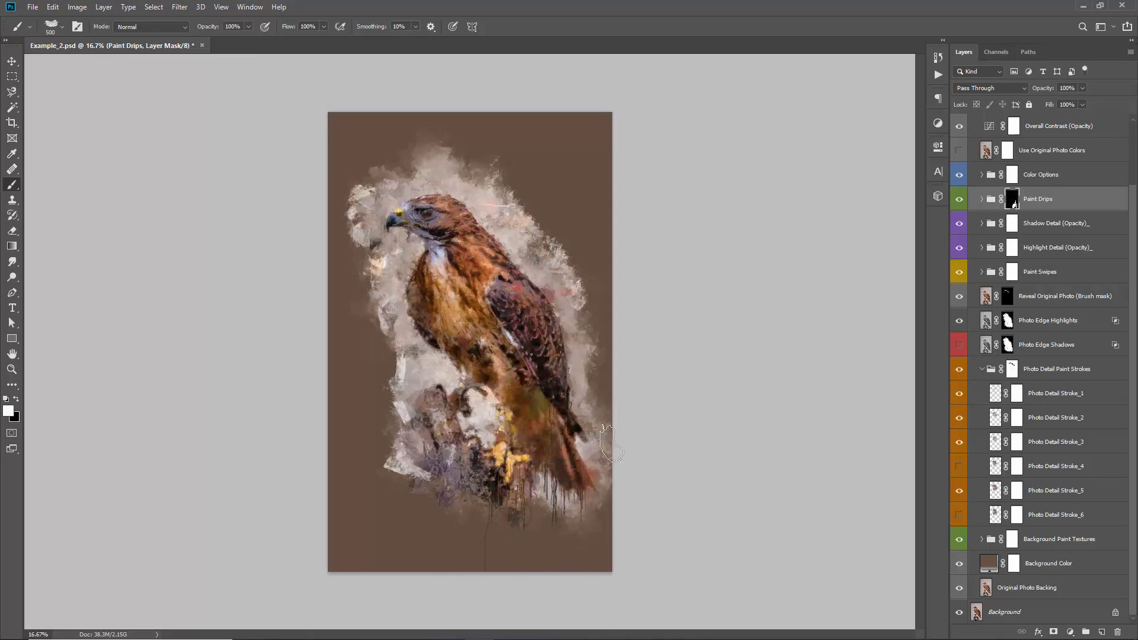
pyautogui.keyDown('shift'); pyautogui.click(1012, 201); pyautogui.keyUp('shift')
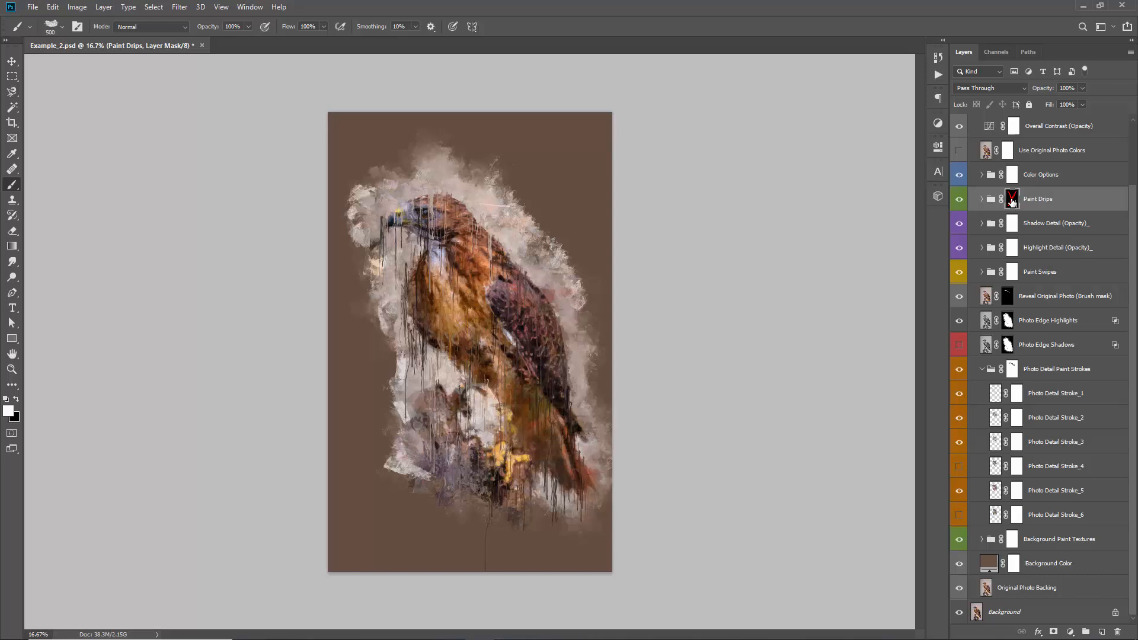
# Re-enable the Paint Drips mask, expand the group and hide drip layers 2–4, 6–8 and 10–15
pyautogui.hotkey('ctrl', 'i')
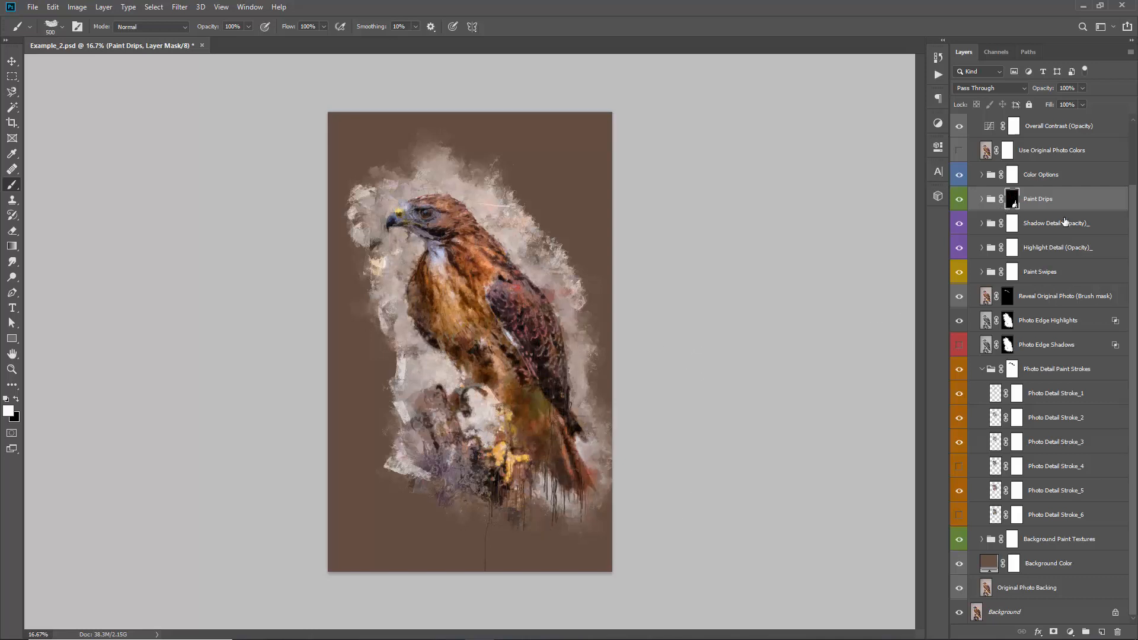
pyautogui.click(982, 199)
pyautogui.scroll(-3, 975, 245)
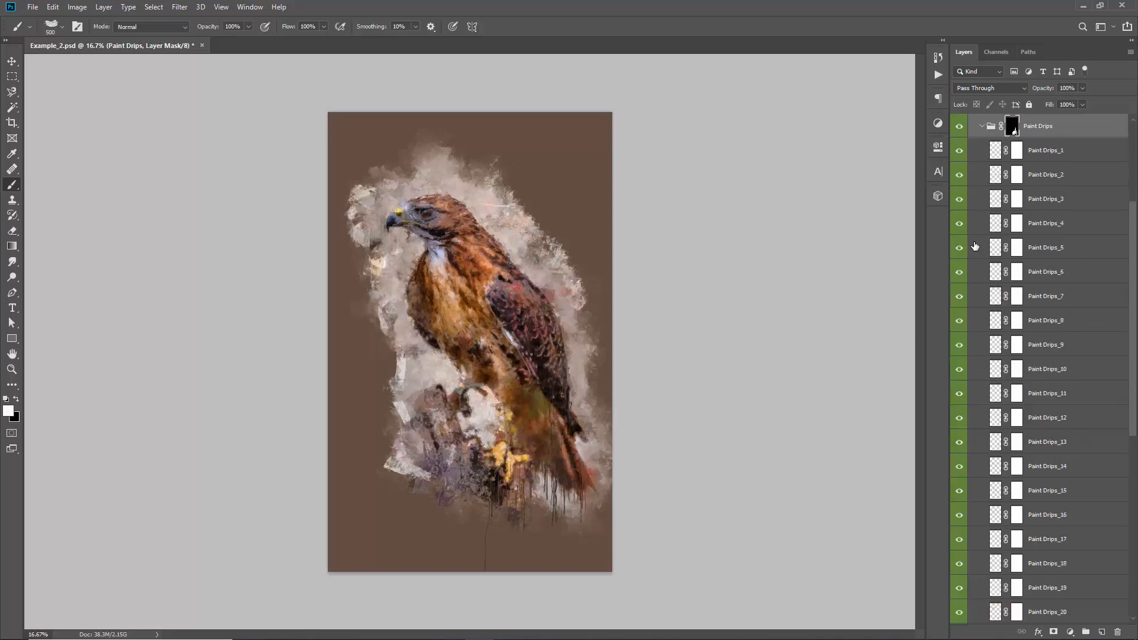
pyautogui.scroll(-2, 976, 246)
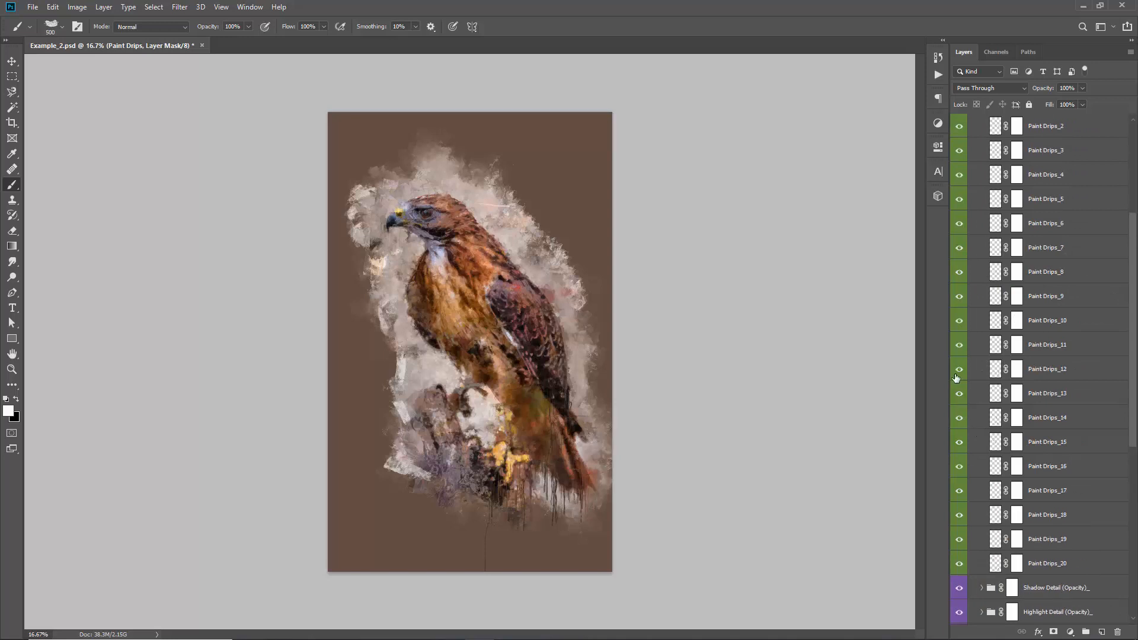
pyautogui.moveTo(959, 445); pyautogui.dragTo(960, 199)
pyautogui.scroll(3, 964, 267)
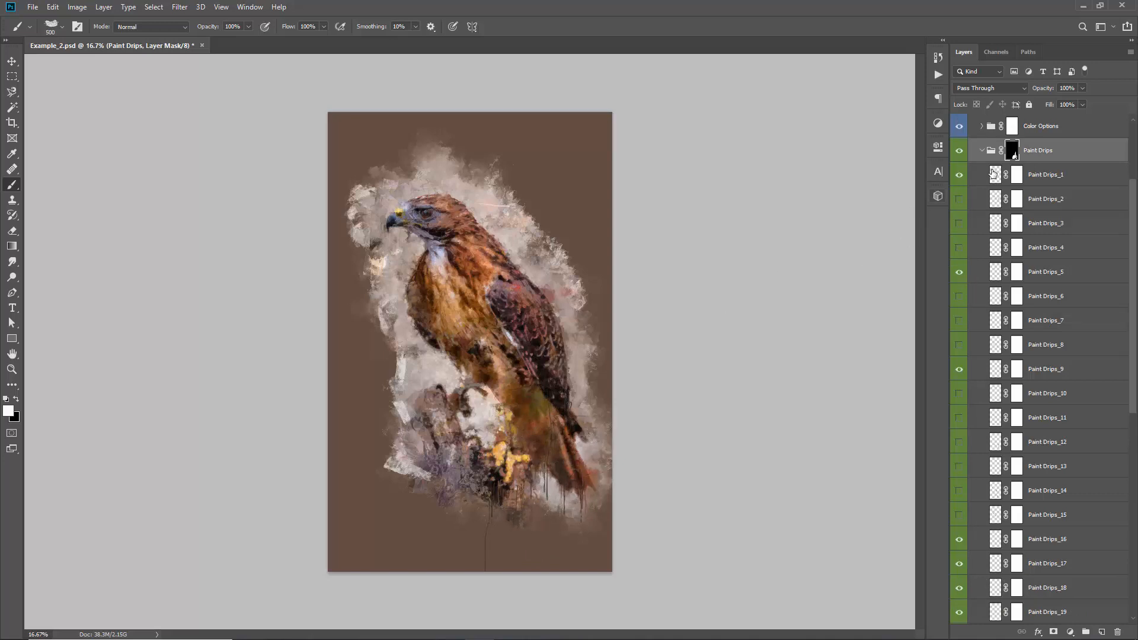
# Switch to the Move tool with a black foreground, and collapse the Paint Drips and Photo Detail Paint Strokes groups
pyautogui.press('x')
pyautogui.press('v')
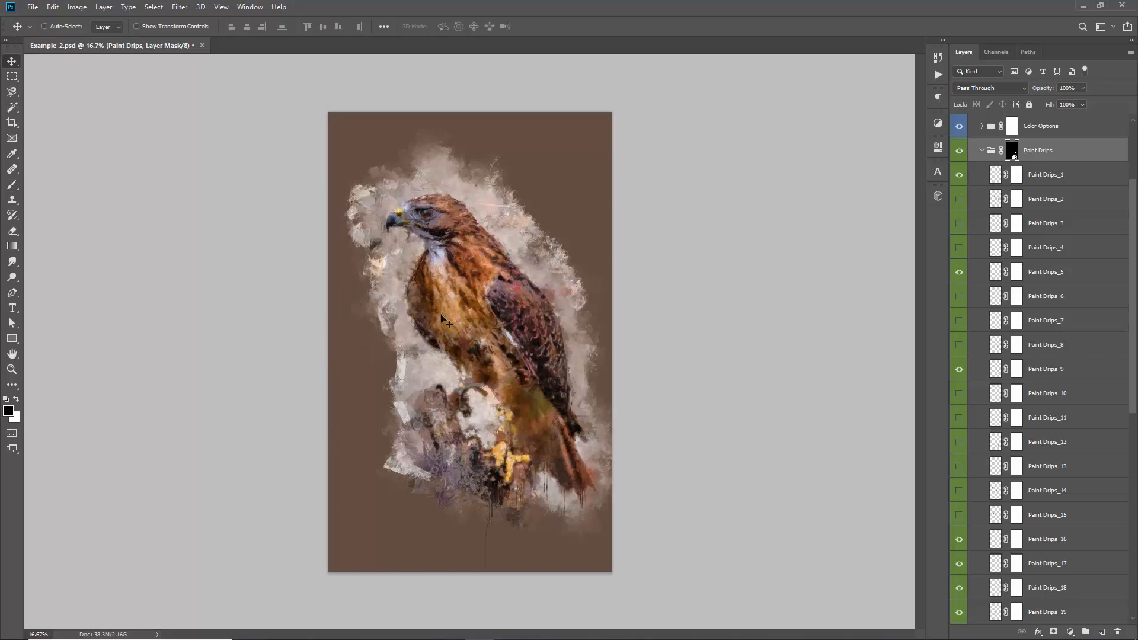
pyautogui.scroll(3, 975, 200)
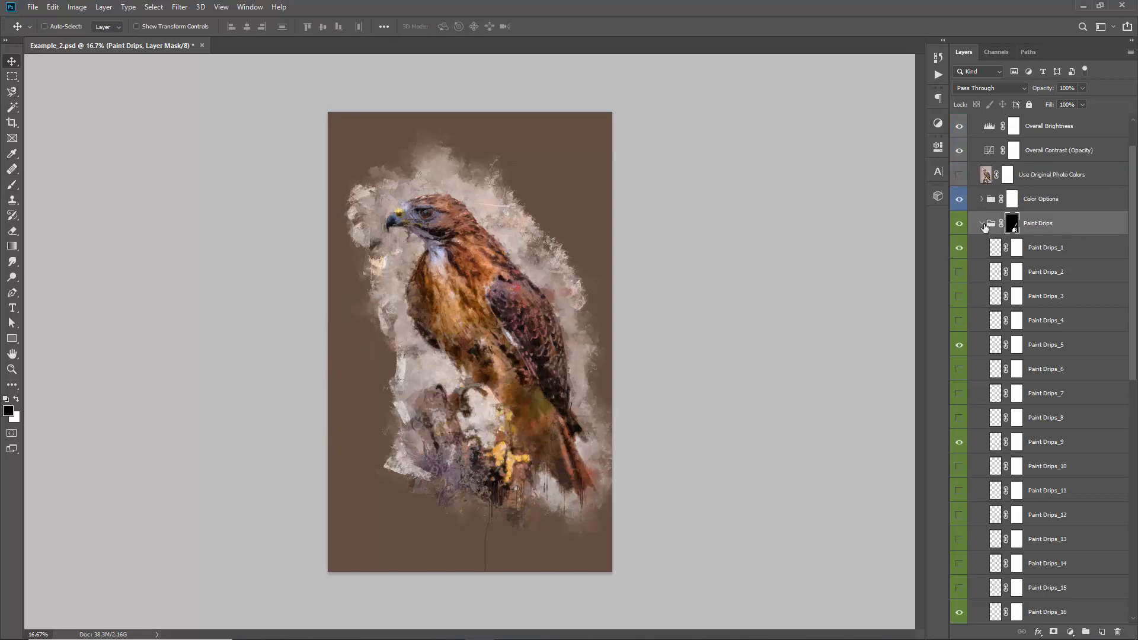
pyautogui.click(983, 224)
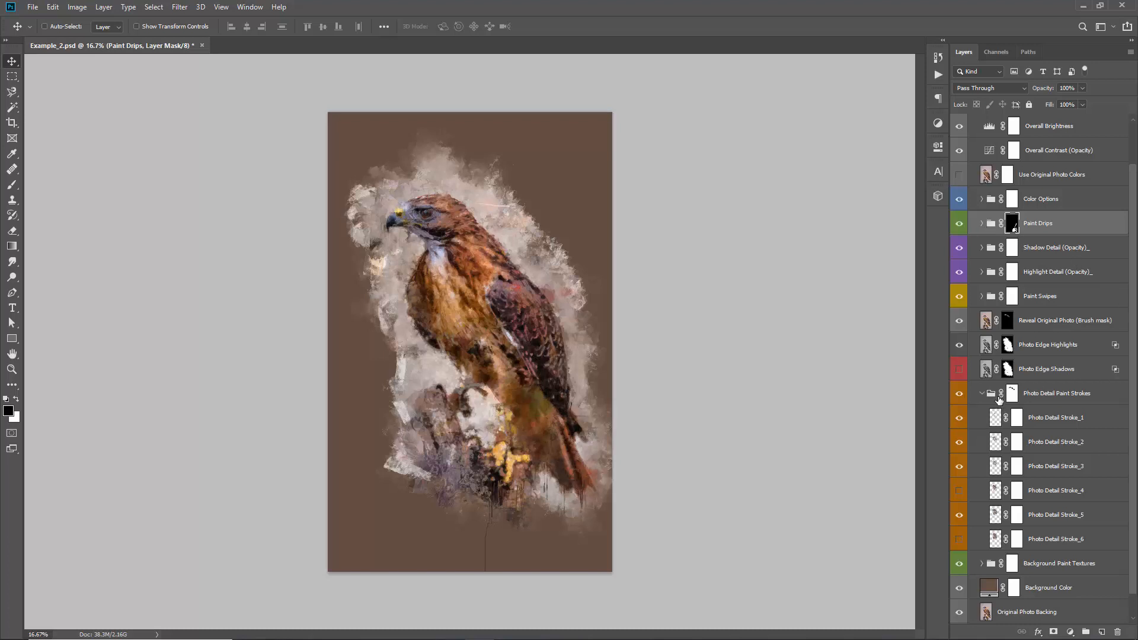
pyautogui.click(983, 393)
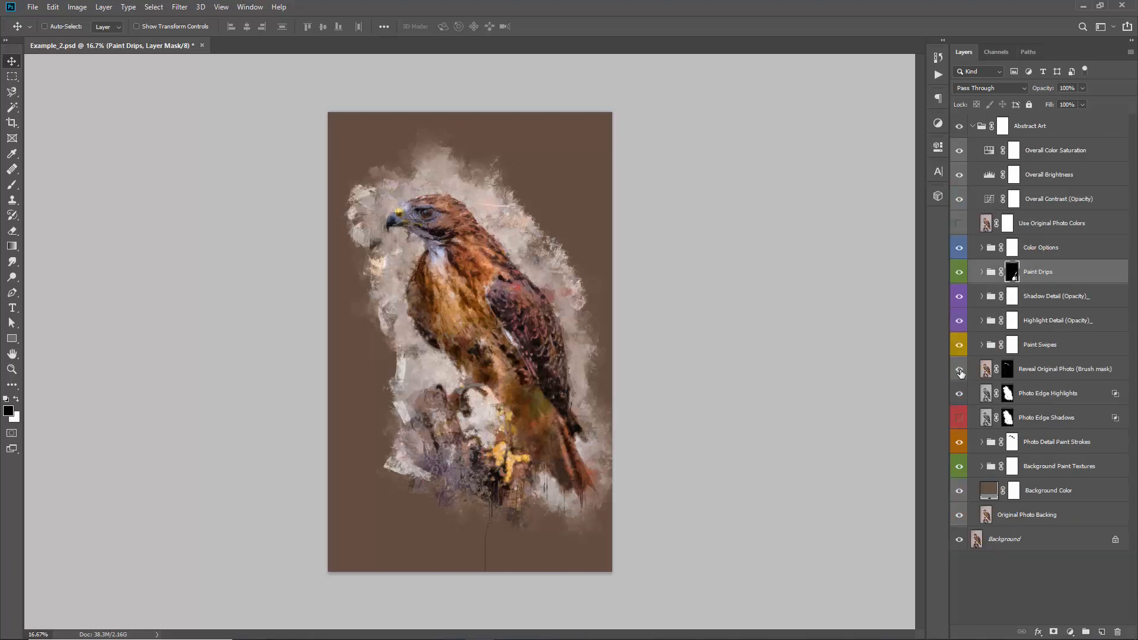
# Compare the hawk with and without the Photo Edge Highlights layer, leaving the layer visible
pyautogui.click(1029, 396)
pyautogui.click(960, 394)
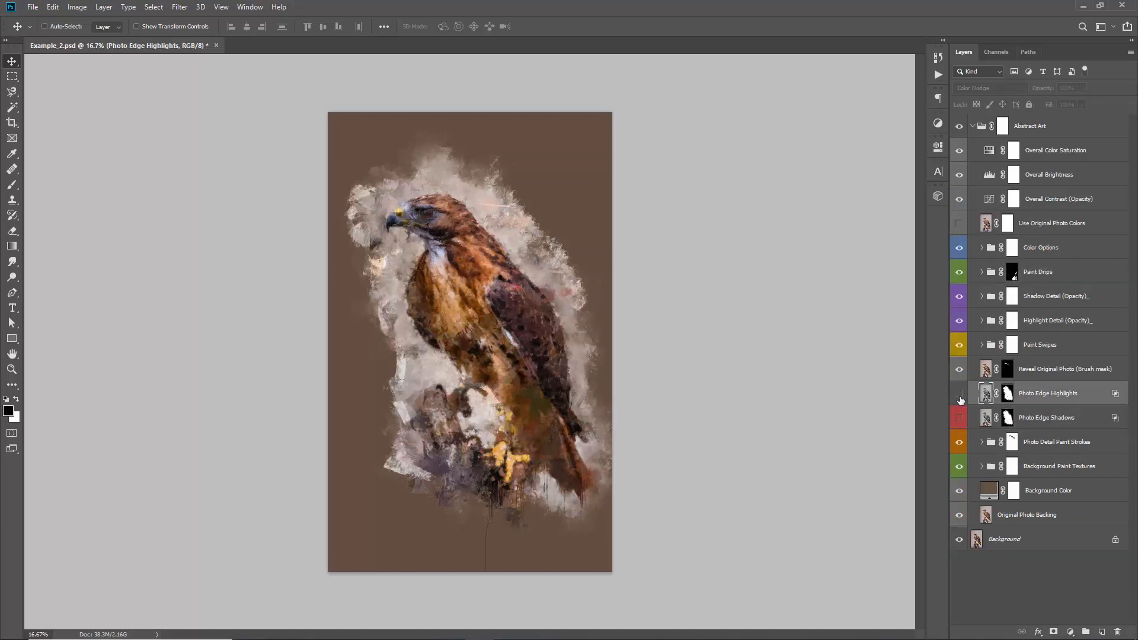
pyautogui.click(961, 396)
pyautogui.click(960, 396)
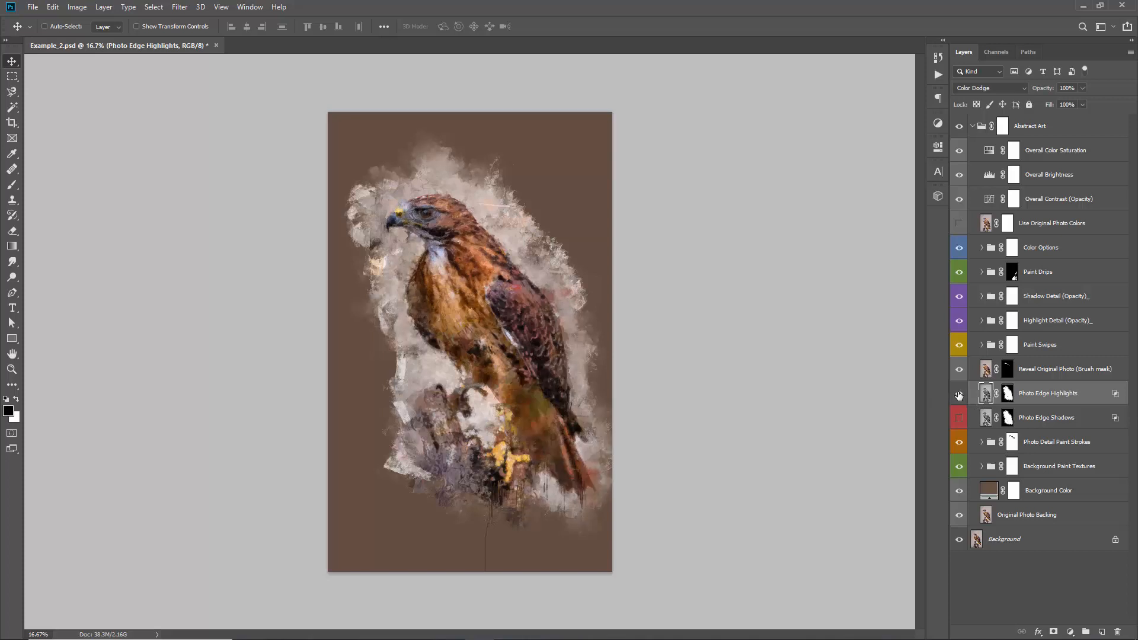
pyautogui.click(959, 394)
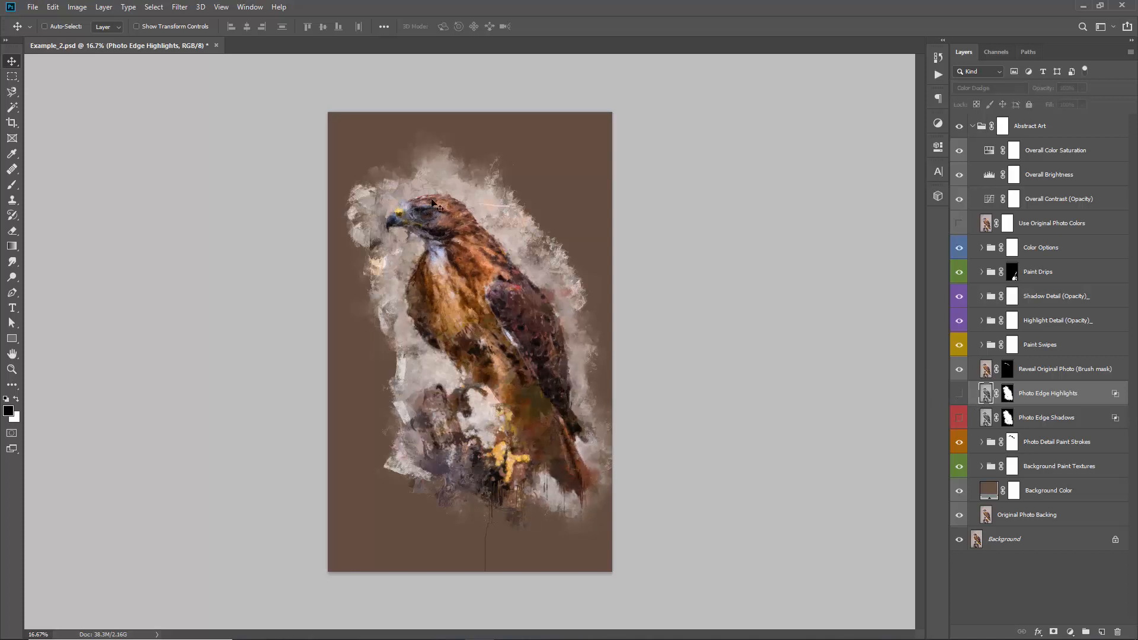
pyautogui.click(959, 393)
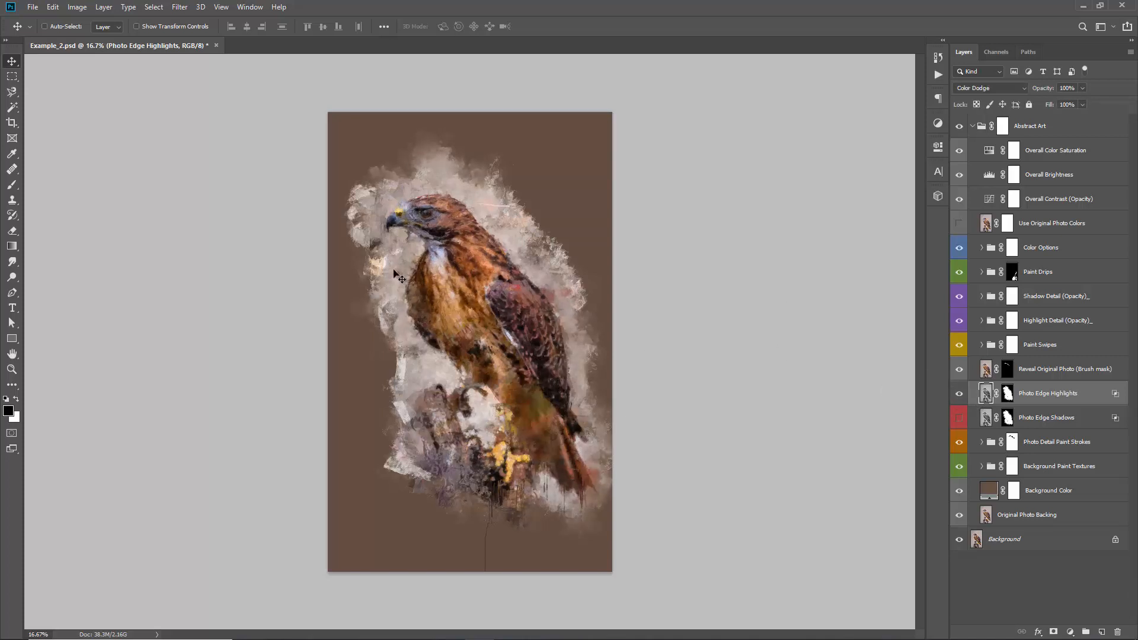
# Fill the Photo Edge Highlights mask with black and paint white over the hawk's head to reveal the highlights there
pyautogui.click(1010, 397)
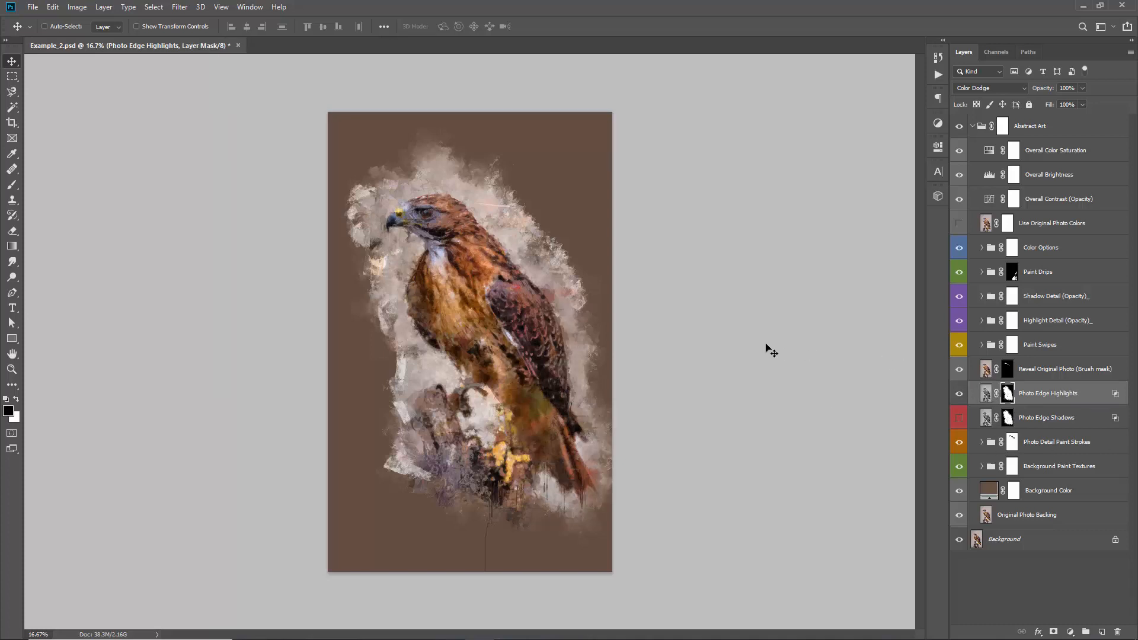
pyautogui.hotkey('alt', 'BackSpace')
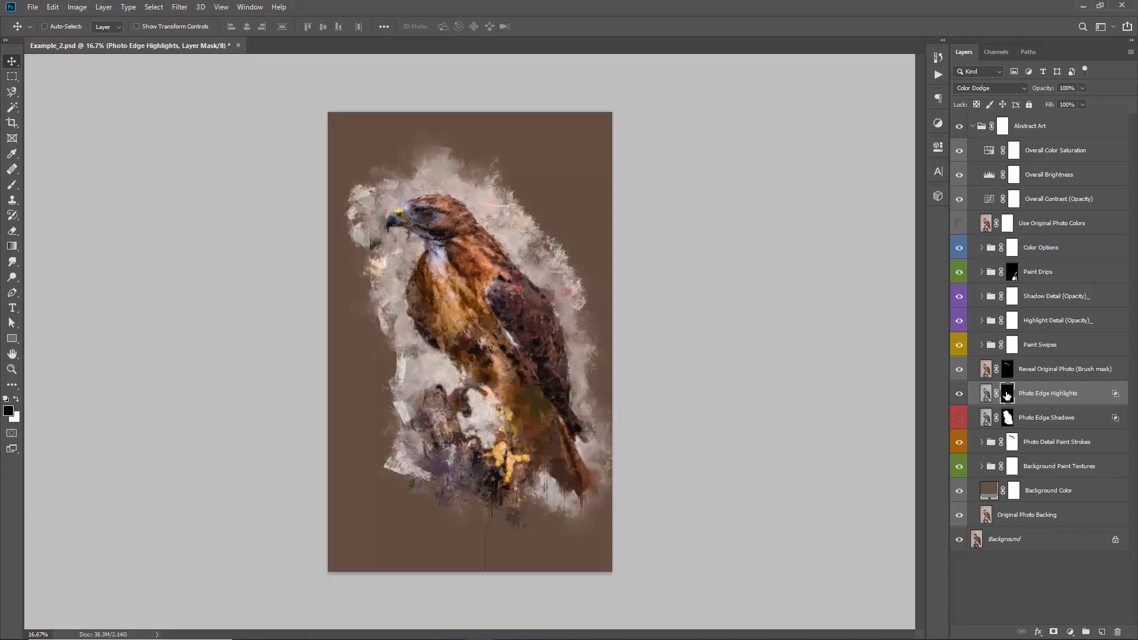
pyautogui.press('b')
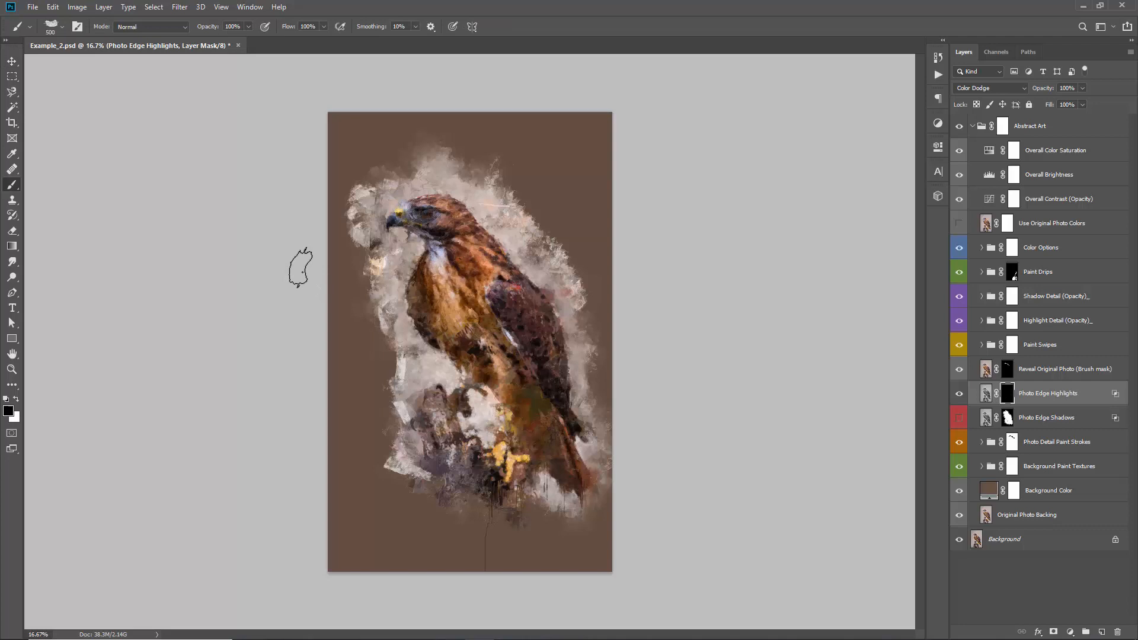
pyautogui.click(16, 399)
pyautogui.moveTo(411, 216); pyautogui.dragTo(441, 231)
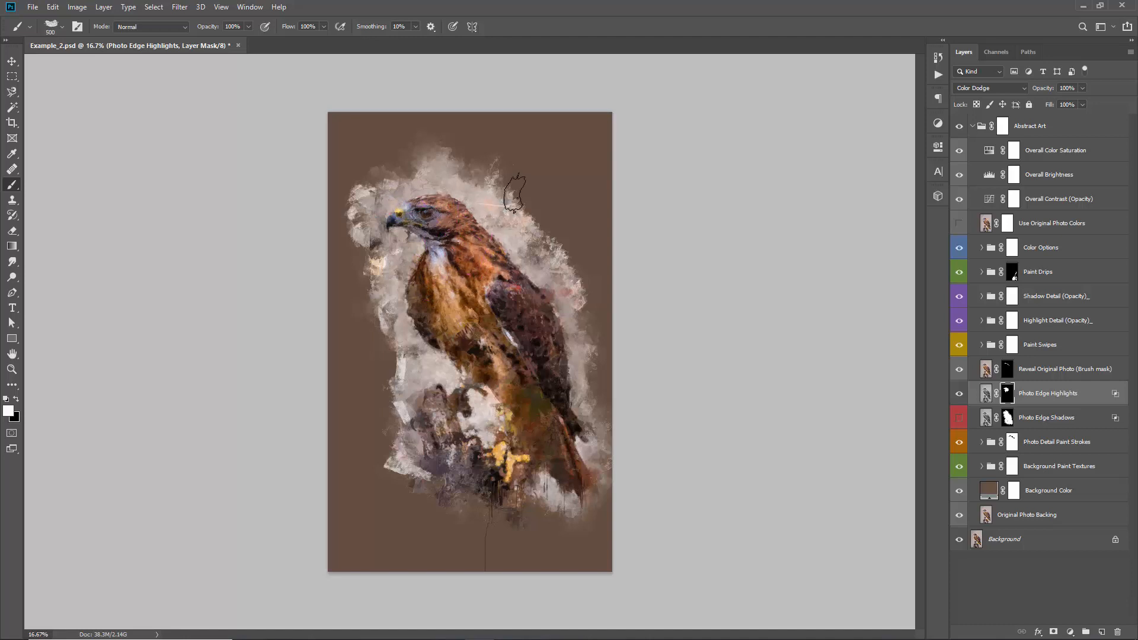
# Compare the hawk with and without the Photo Edge Shadows layer, leaving the layer hidden
pyautogui.click(985, 420)
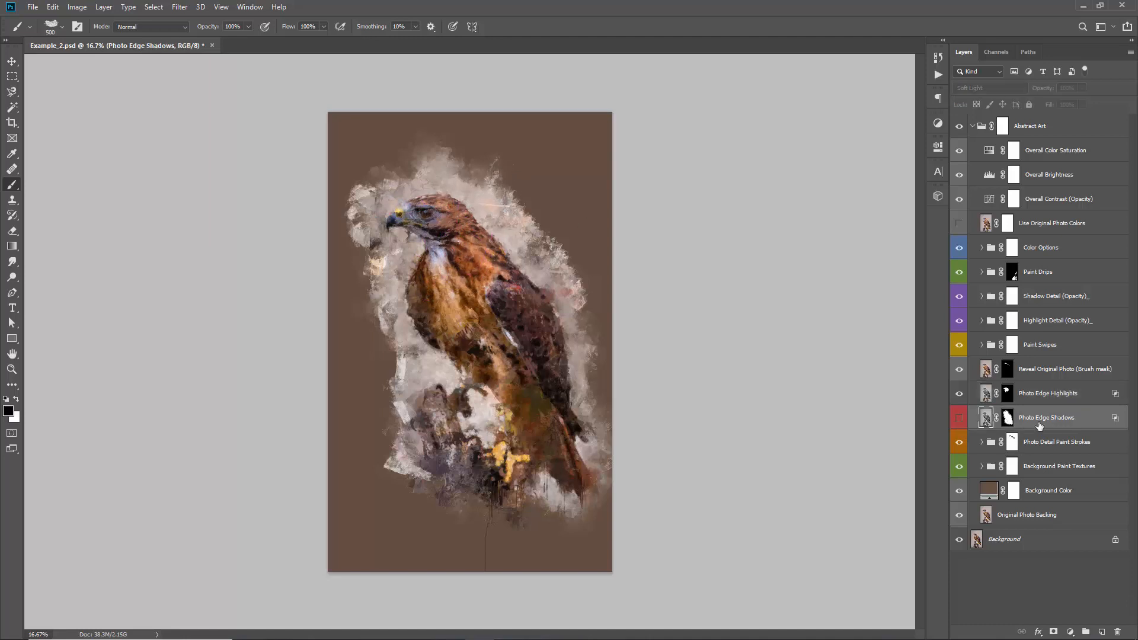
pyautogui.click(961, 420)
pyautogui.click(962, 421)
pyautogui.click(961, 419)
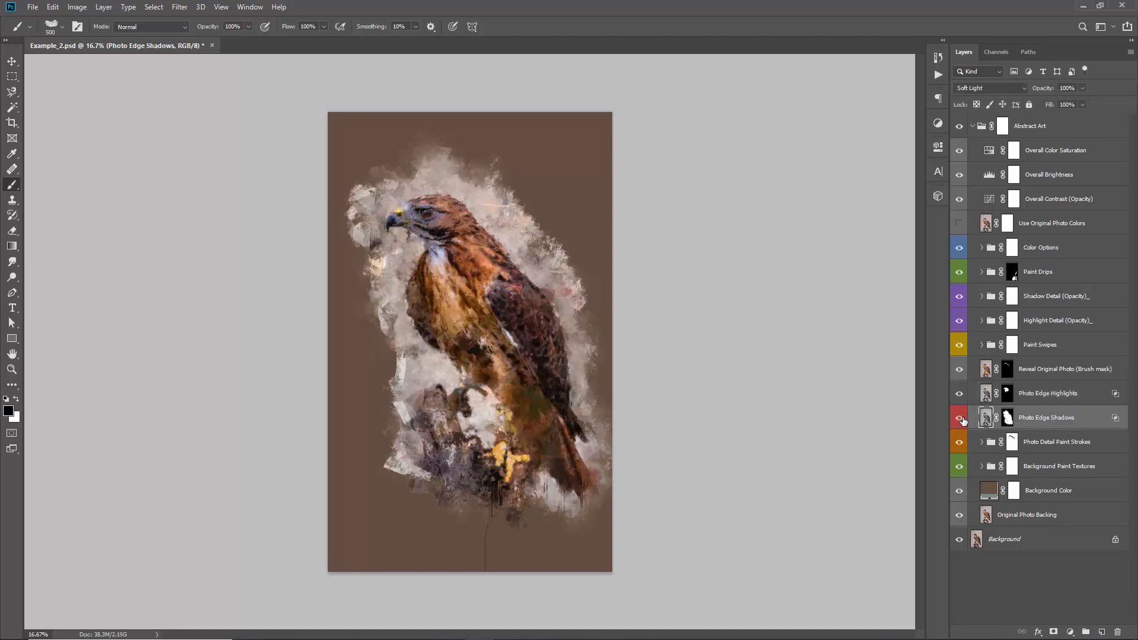
pyautogui.click(960, 420)
pyautogui.click(960, 420)
pyautogui.click(960, 419)
pyautogui.click(960, 419)
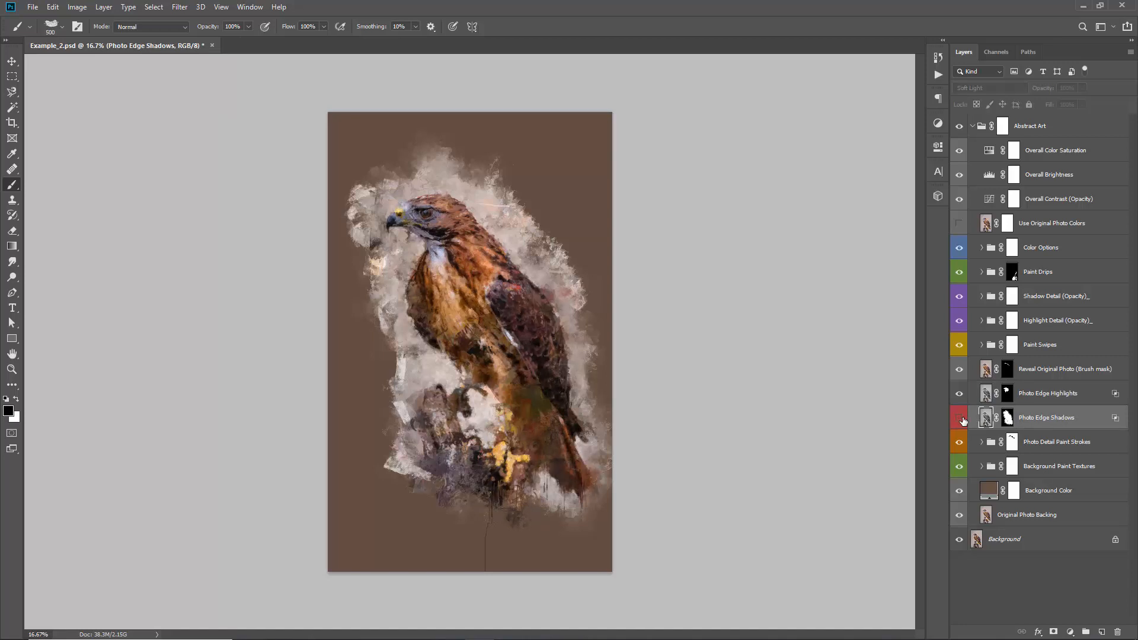
pyautogui.click(960, 419)
pyautogui.click(960, 420)
# Expand the Background Paint Textures group and hide BG Paint Texture_1 through BG Paint Texture_5 one by one to examine their effect
pyautogui.click(1034, 466)
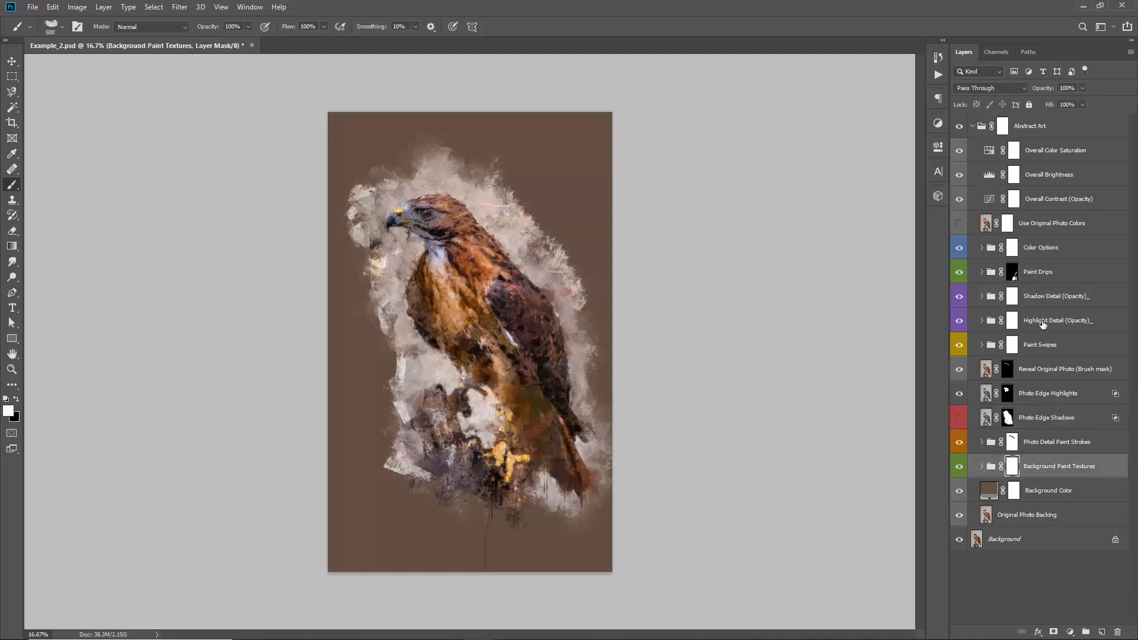
pyautogui.click(982, 467)
pyautogui.click(960, 369)
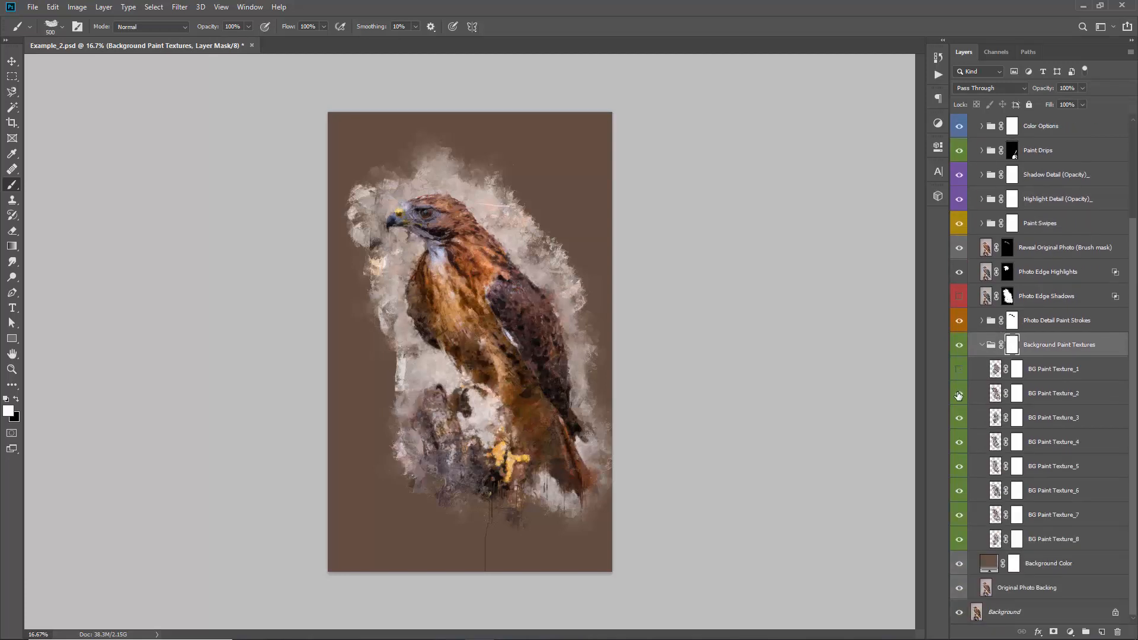
pyautogui.click(959, 393)
pyautogui.click(960, 418)
pyautogui.click(959, 442)
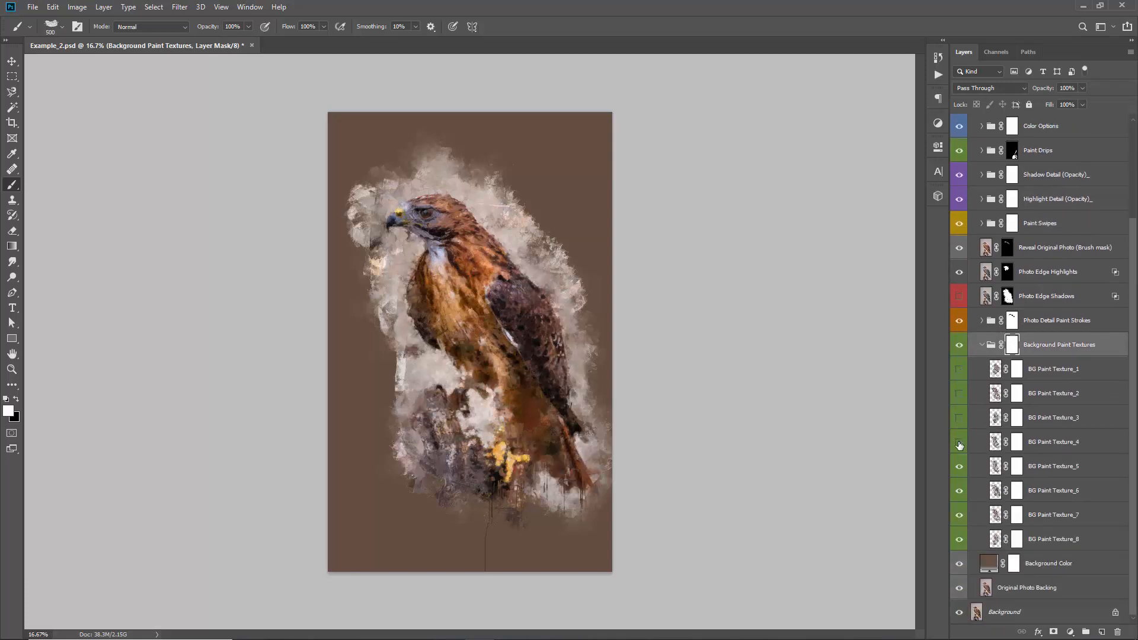
pyautogui.click(960, 467)
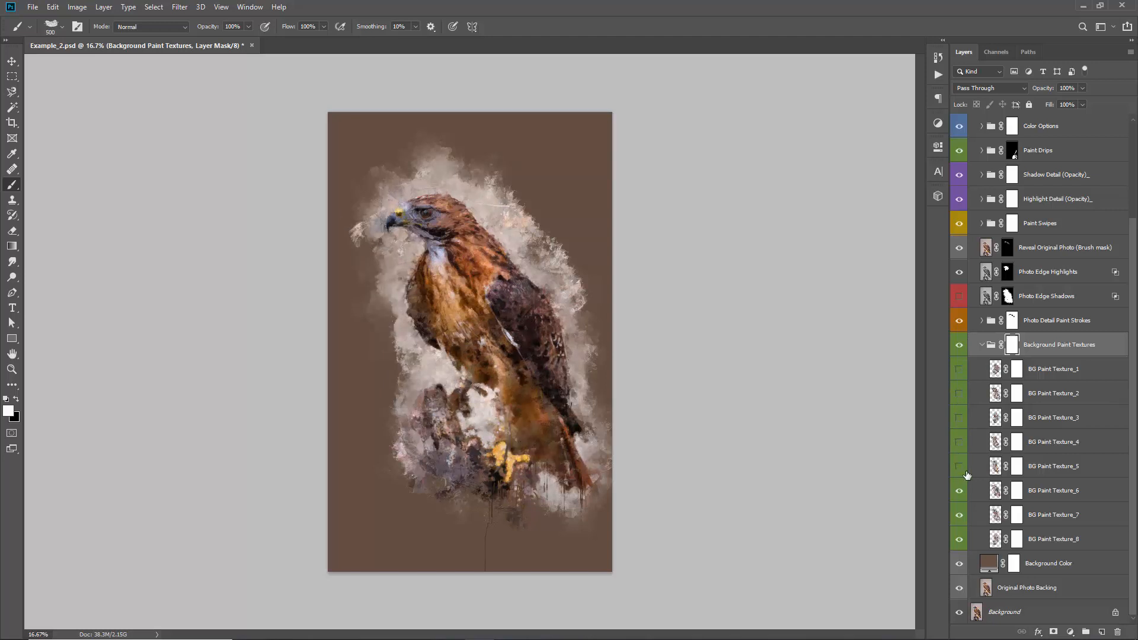
# Show BG Paint Texture_1 through BG Paint Texture_5 again, comparing the artwork with and without BG Paint Texture_4
pyautogui.click(959, 373)
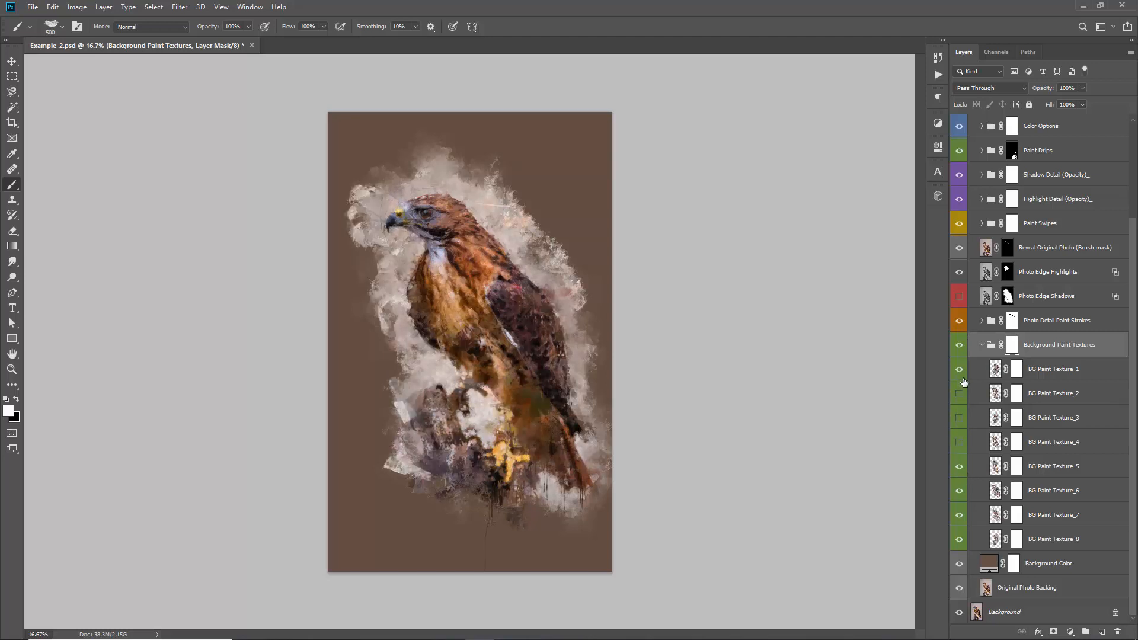
pyautogui.click(960, 395)
pyautogui.click(960, 418)
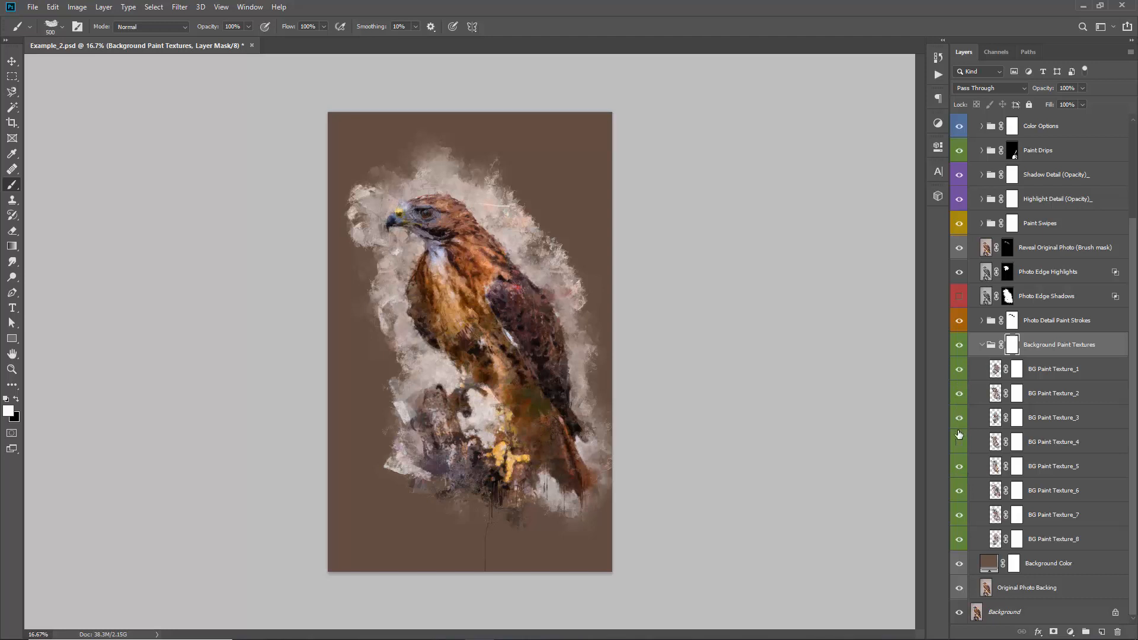
pyautogui.click(959, 444)
pyautogui.click(959, 444)
pyautogui.click(960, 443)
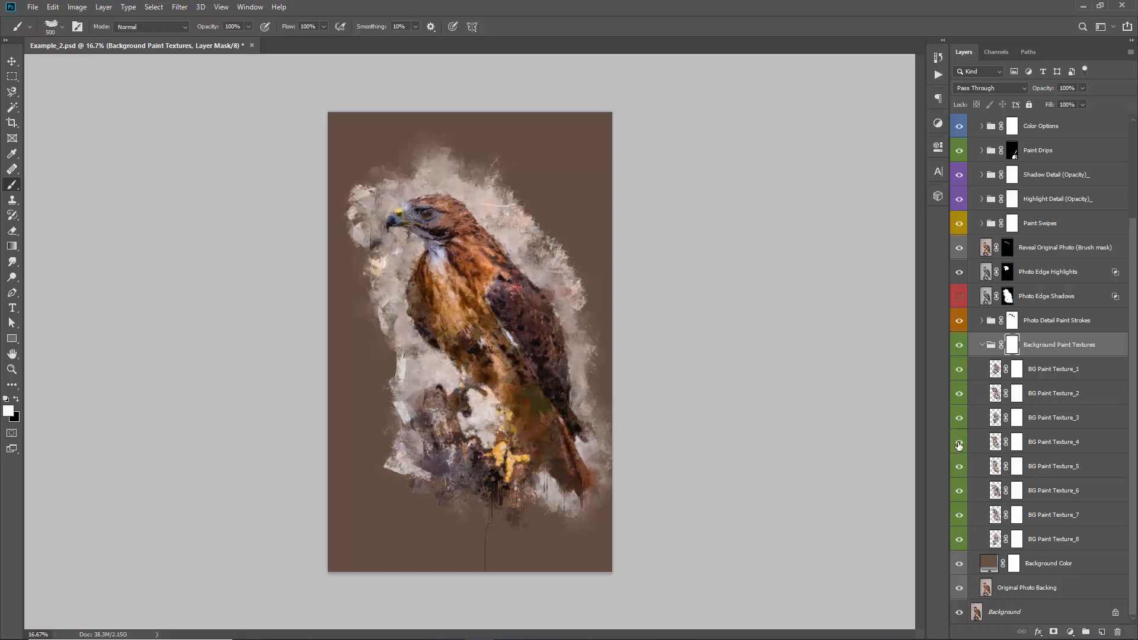
pyautogui.click(959, 444)
pyautogui.click(959, 443)
# Add a Hue/Saturation adjustment layer directly above BG Paint Texture_1 in the Background Paint Textures group
pyautogui.click(1047, 369)
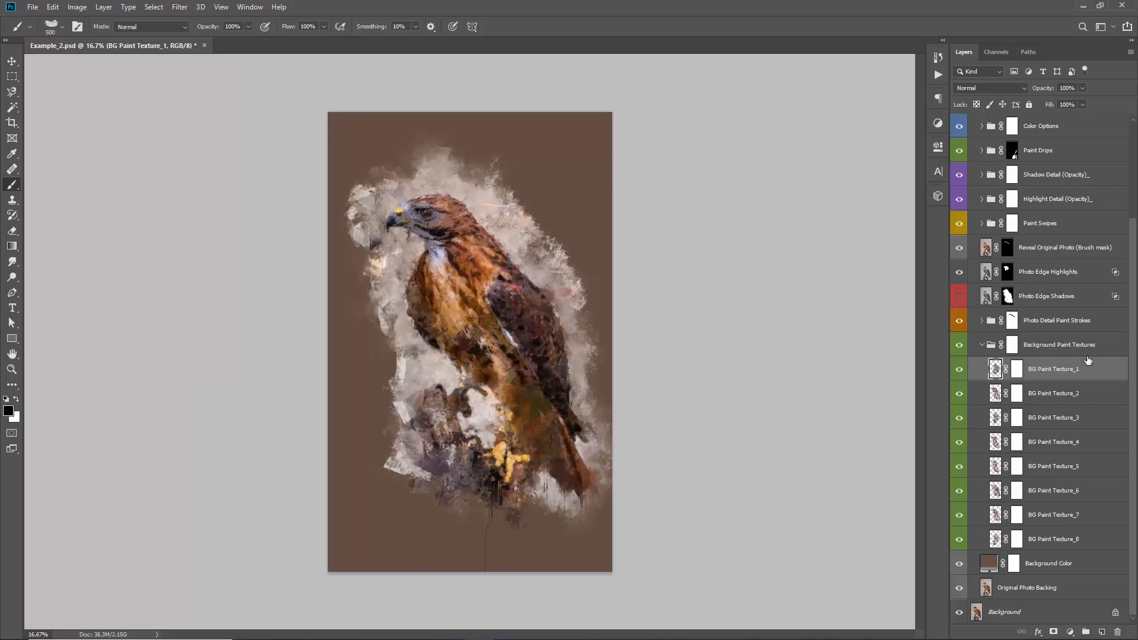
pyautogui.click(1071, 632)
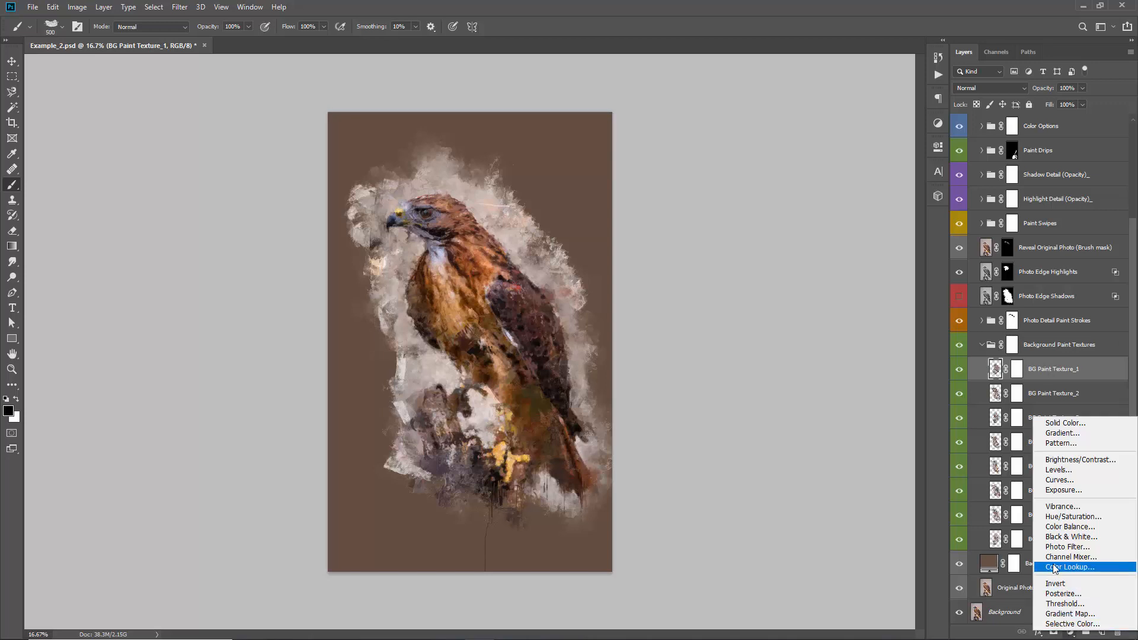
pyautogui.click(1089, 517)
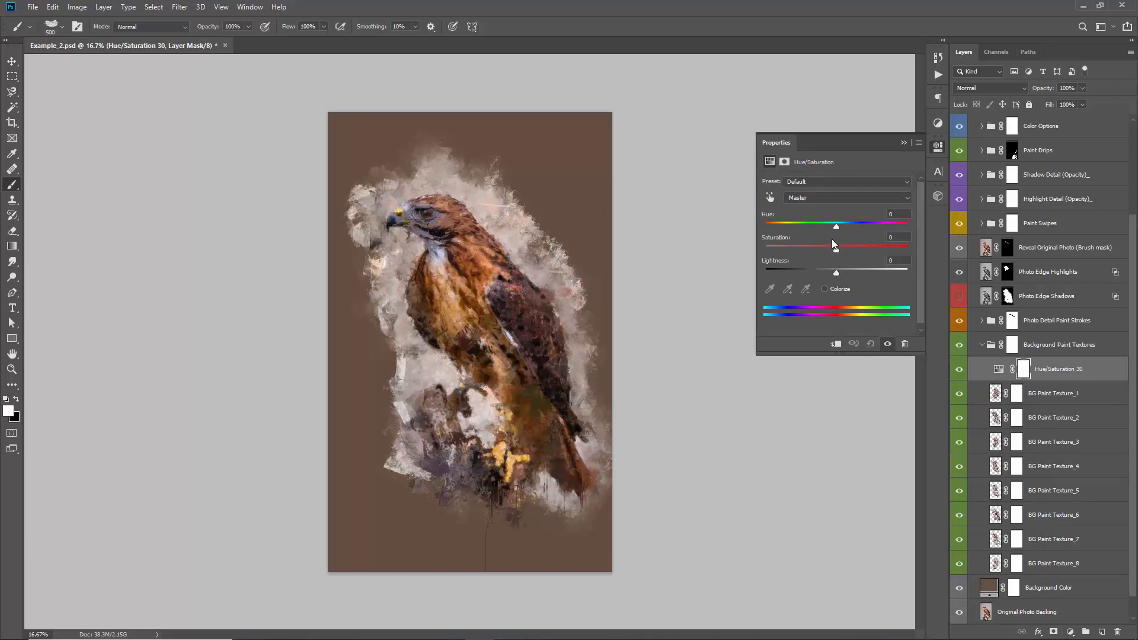
# Try shifting the new adjustment layer's Hue, undo the shift and close its properties
pyautogui.moveTo(841, 226)
pyautogui.mouseDown()
pyautogui.moveTo(862, 225)
pyautogui.moveTo(796, 220)
pyautogui.moveTo(826, 222)
pyautogui.mouseUp()
pyautogui.hotkey('ctrl', 'z')
pyautogui.hotkey('ctrl', 'z')
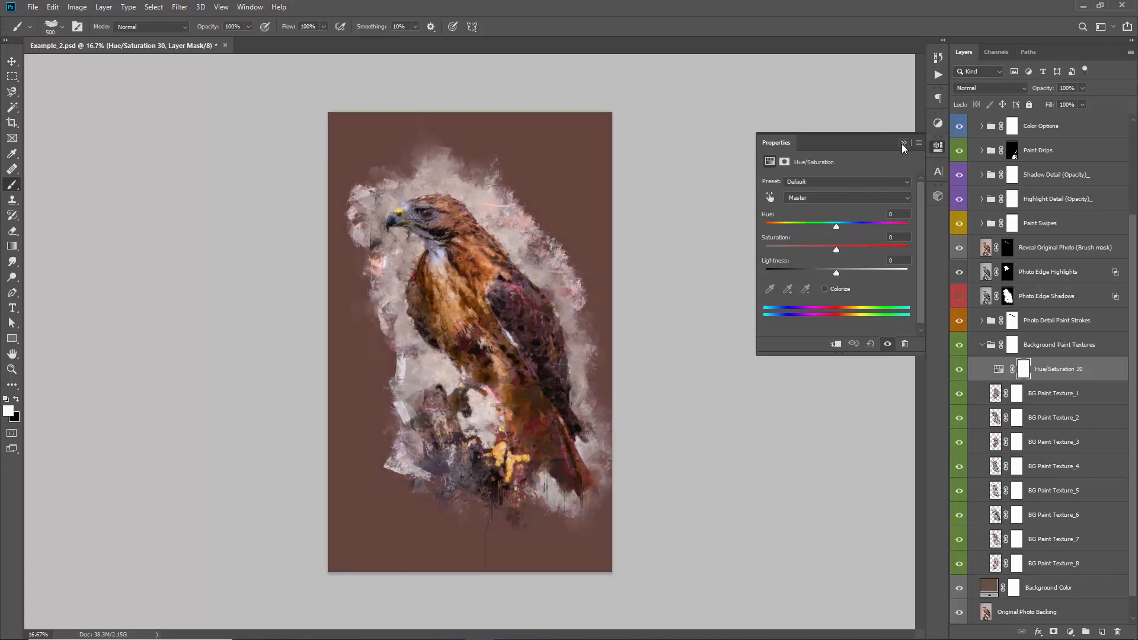
pyautogui.click(903, 143)
# Set the Background Paint Textures group's blend mode to Normal
pyautogui.click(1032, 345)
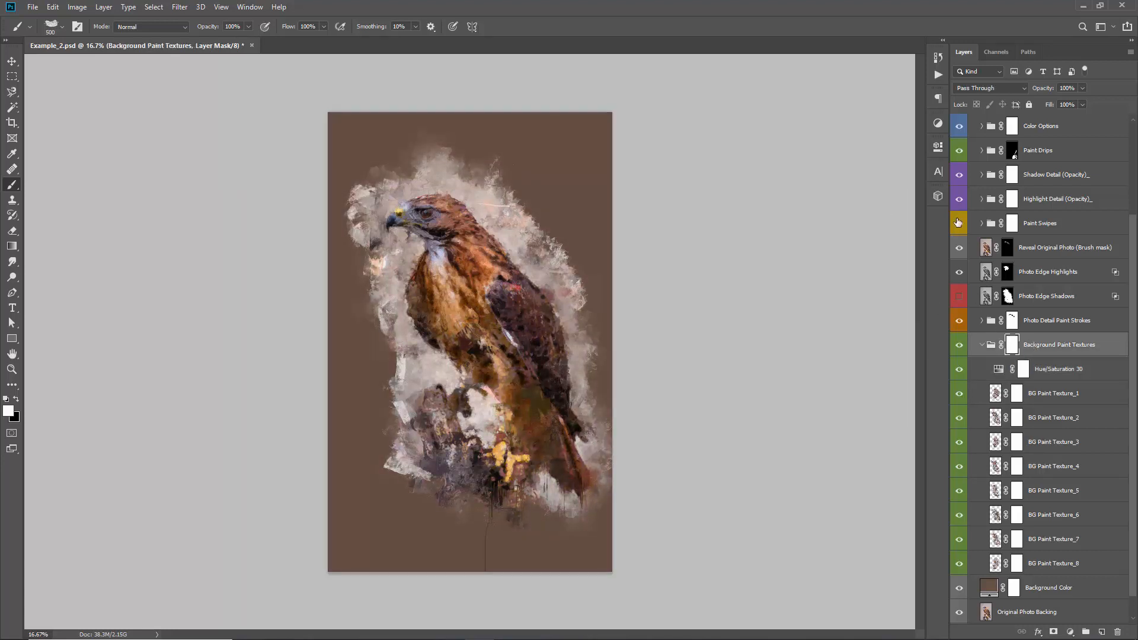
pyautogui.click(973, 89)
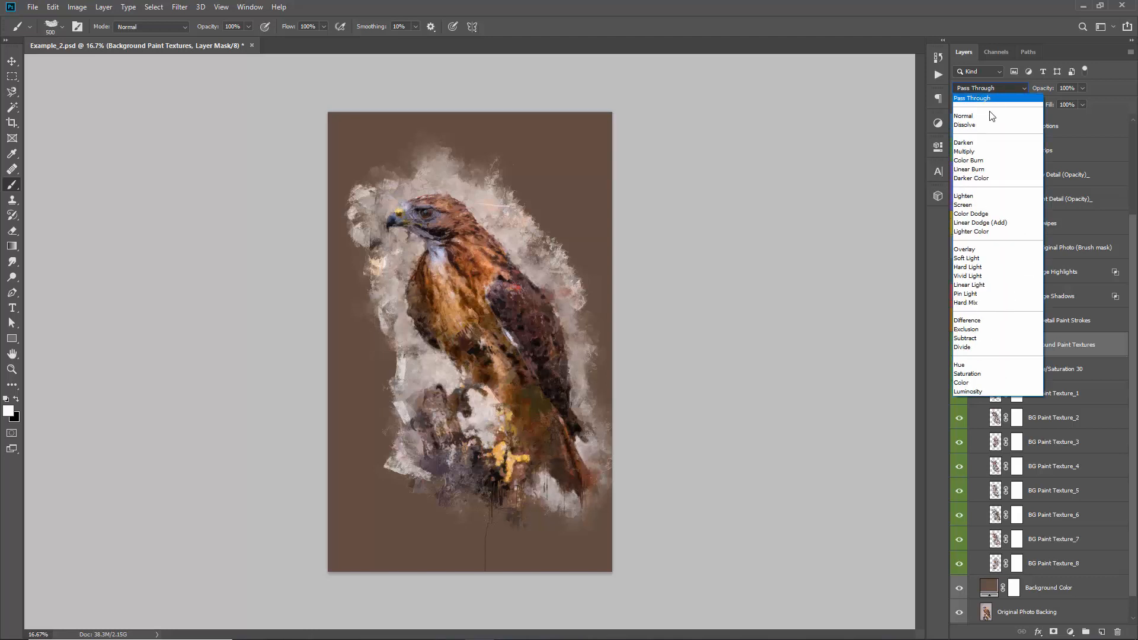
pyautogui.click(970, 115)
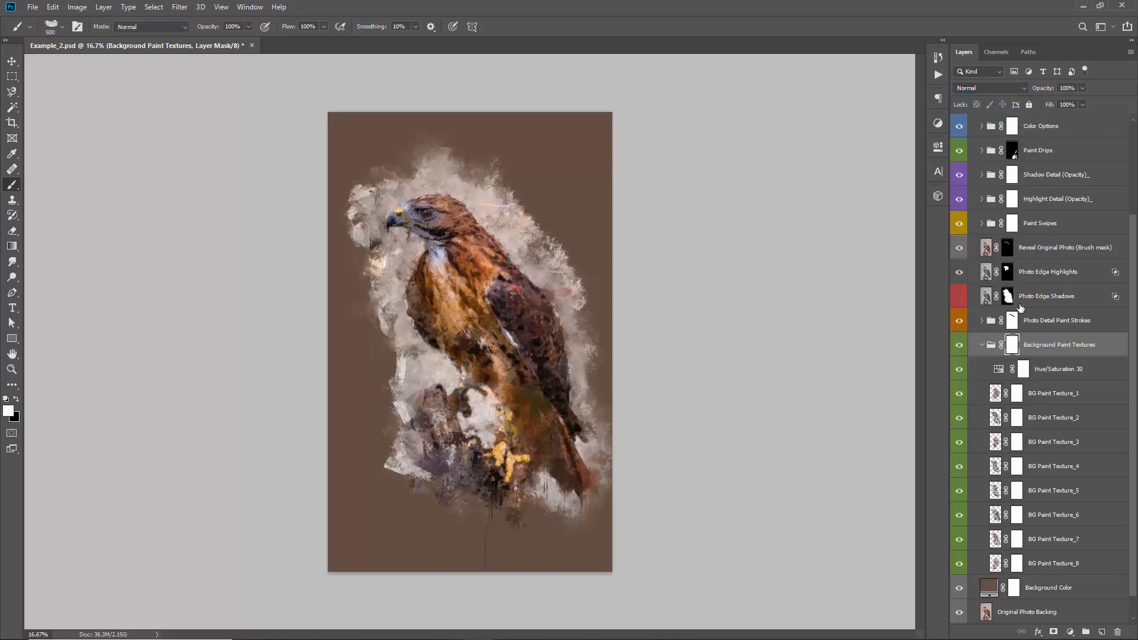
# Set the Hue to +10 on the Hue/Saturation 30 adjustment layer in the Background Paint Textures group and close its properties
pyautogui.click(1034, 373)
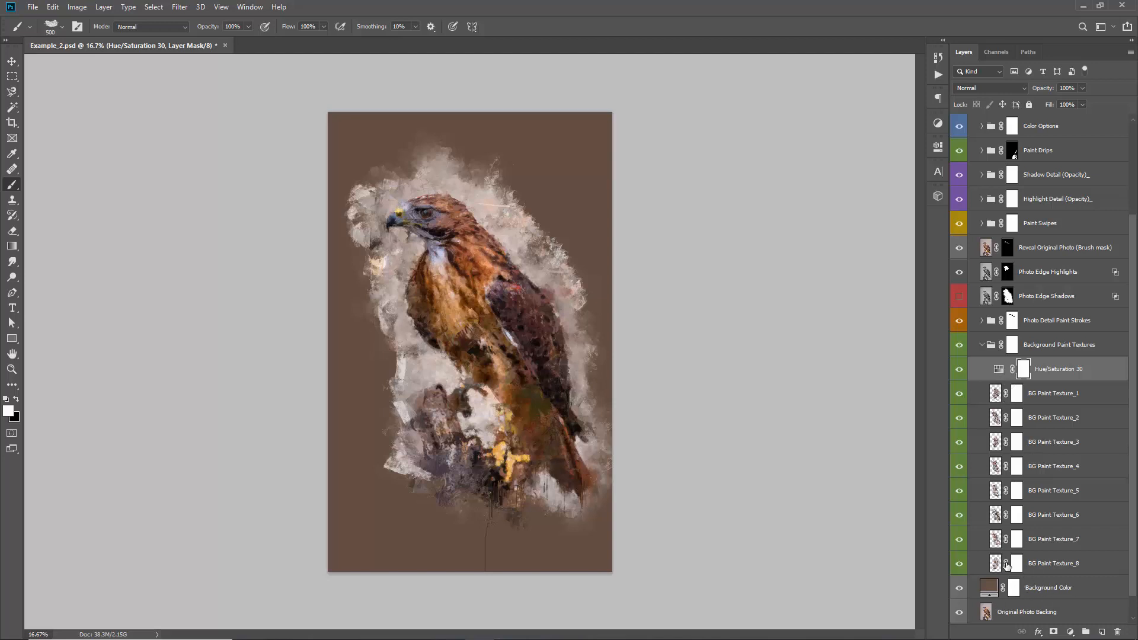
pyautogui.doubleClick(999, 370)
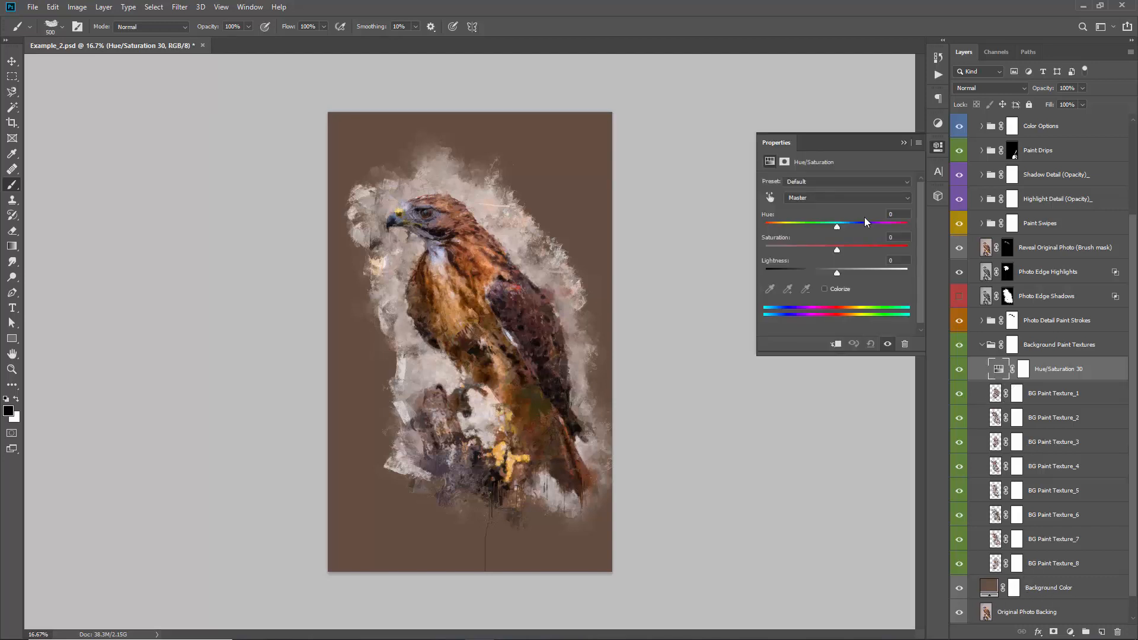
pyautogui.moveTo(847, 229)
pyautogui.mouseDown()
pyautogui.moveTo(884, 223)
pyautogui.moveTo(799, 222)
pyautogui.moveTo(844, 229)
pyautogui.mouseUp()
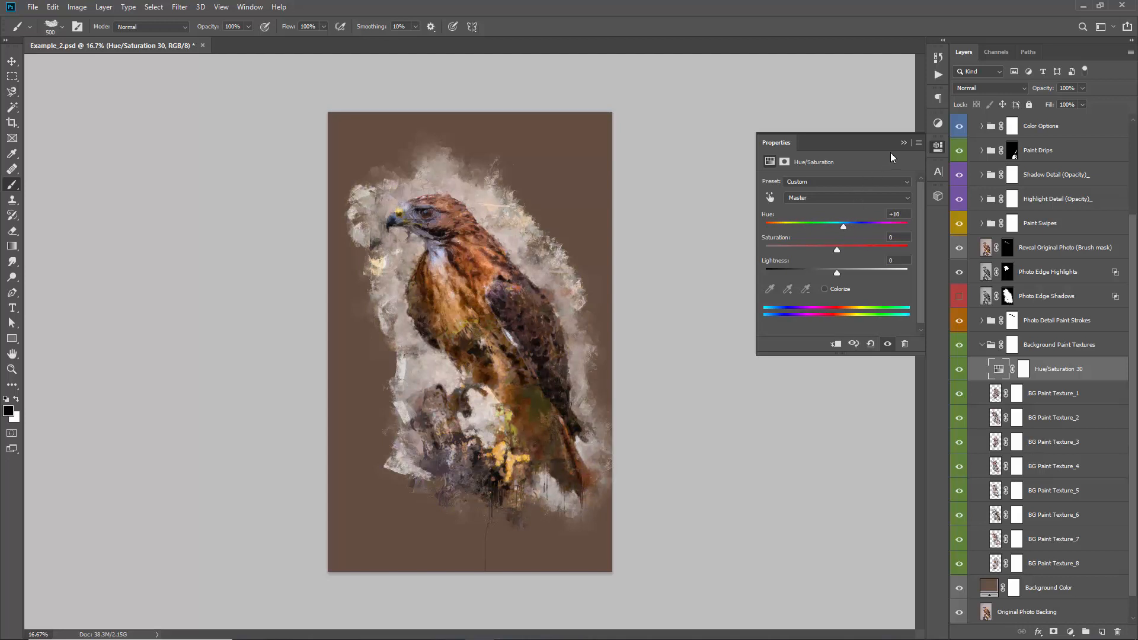
pyautogui.click(904, 143)
# Add a Levels adjustment layer directly above BG Paint Texture_1 with input black at 17 and input white at 236
pyautogui.click(1035, 401)
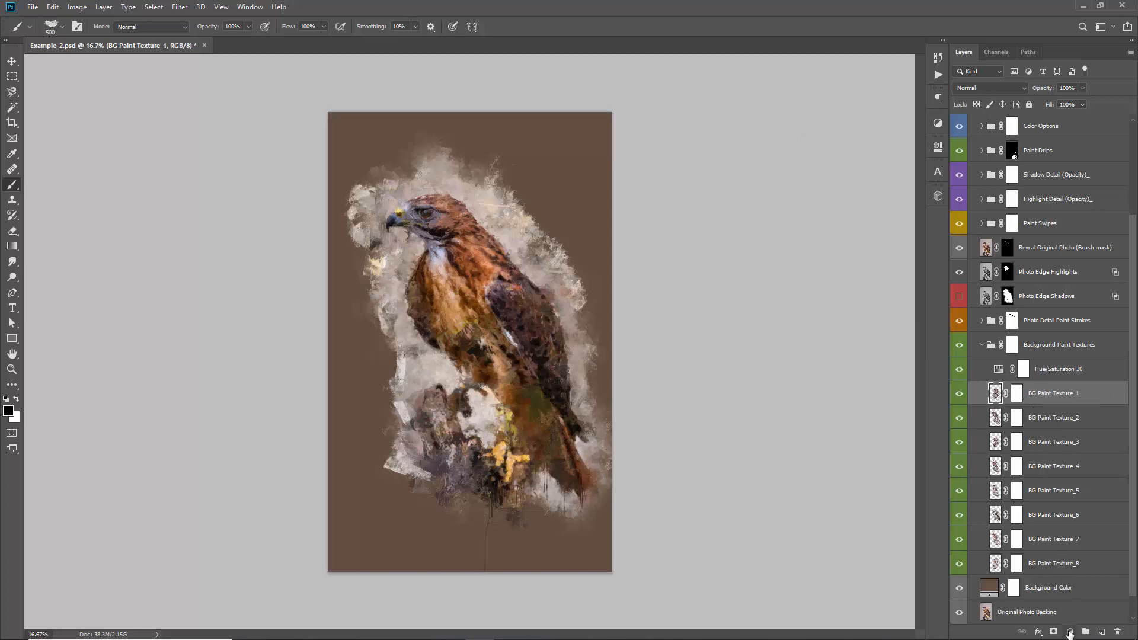
pyautogui.click(1070, 633)
pyautogui.click(1049, 470)
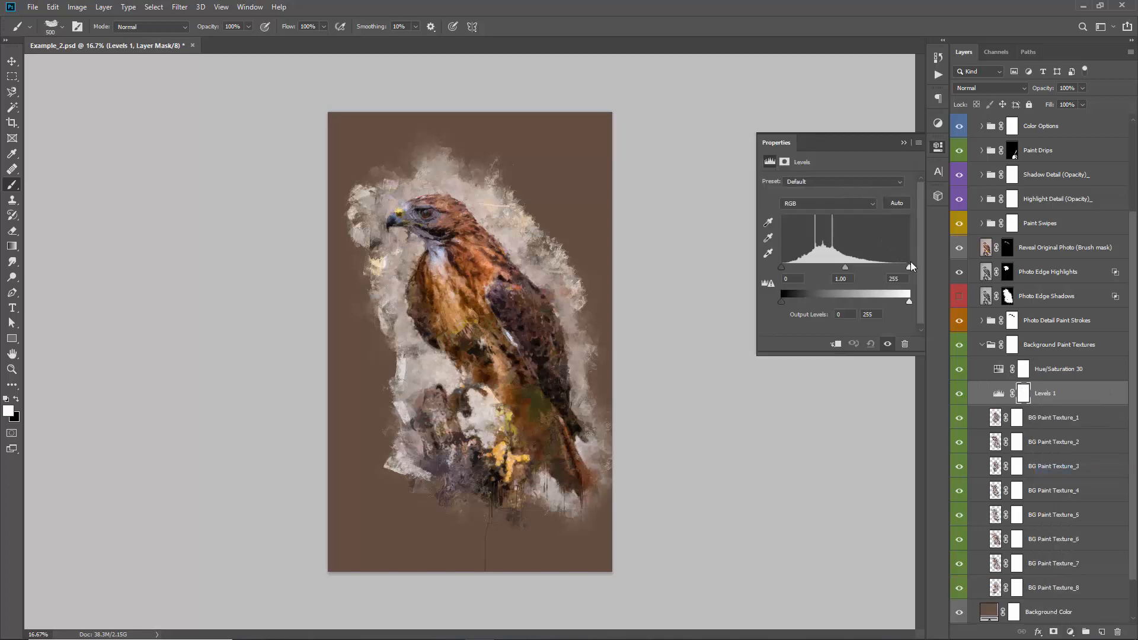
pyautogui.moveTo(910, 266); pyautogui.dragTo(892, 266)
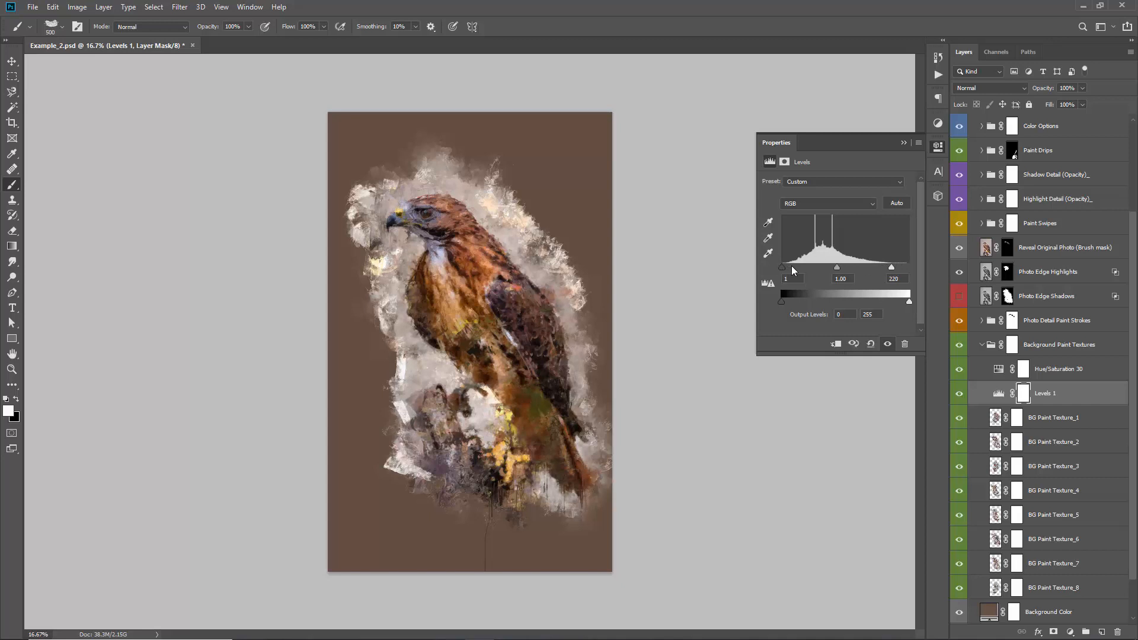
pyautogui.moveTo(792, 267); pyautogui.dragTo(791, 268)
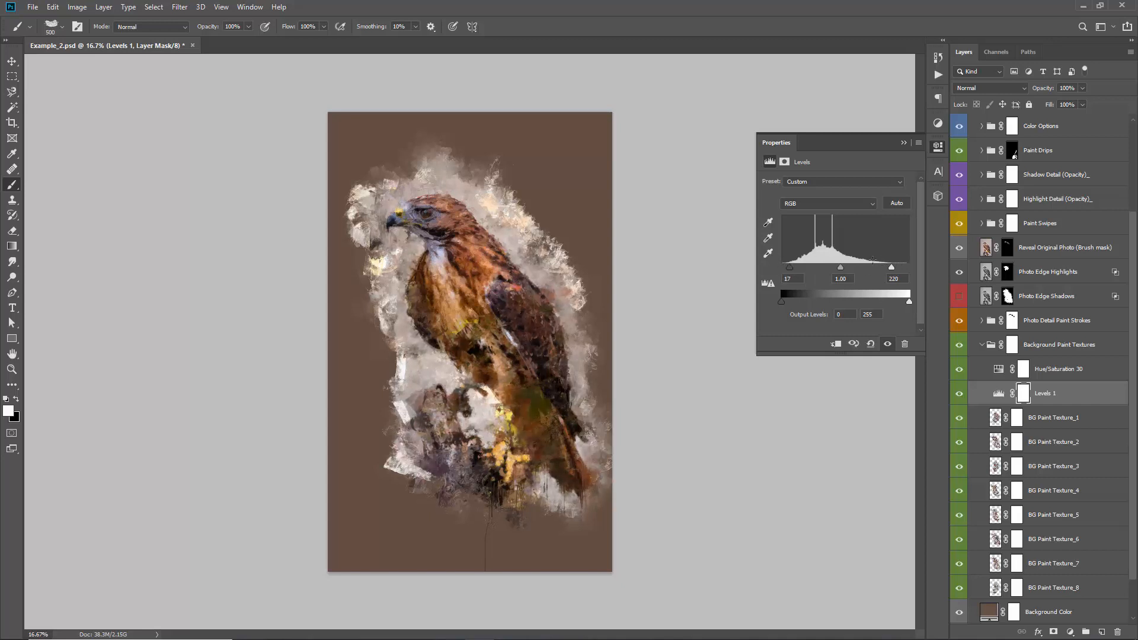
pyautogui.moveTo(892, 267); pyautogui.dragTo(900, 271)
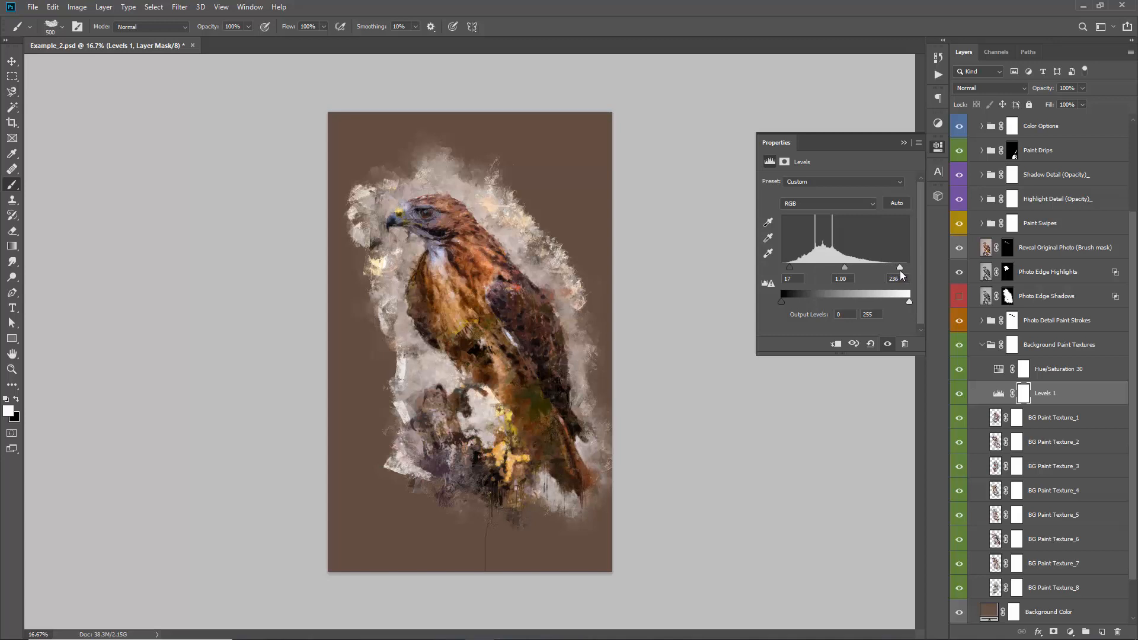
pyautogui.click(903, 143)
# Try placing a copy of BG Paint Texture_1 directly below the Paint Drips group
pyautogui.click(1038, 364)
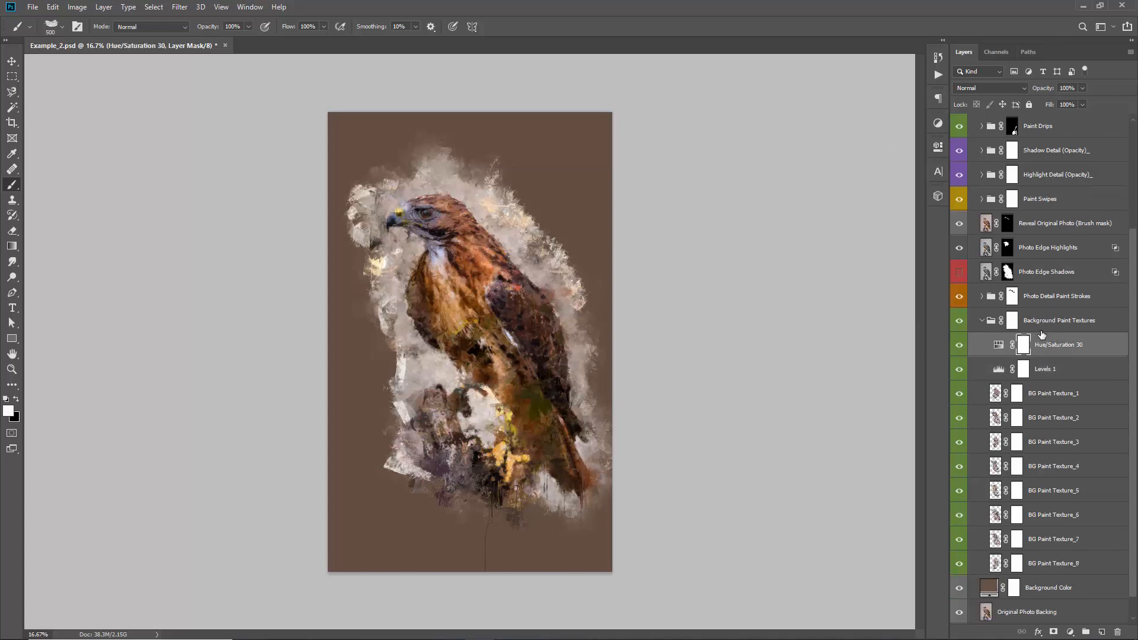
pyautogui.scroll(-2, 1040, 368)
pyautogui.click(1032, 389)
pyautogui.scroll(3, 1035, 391)
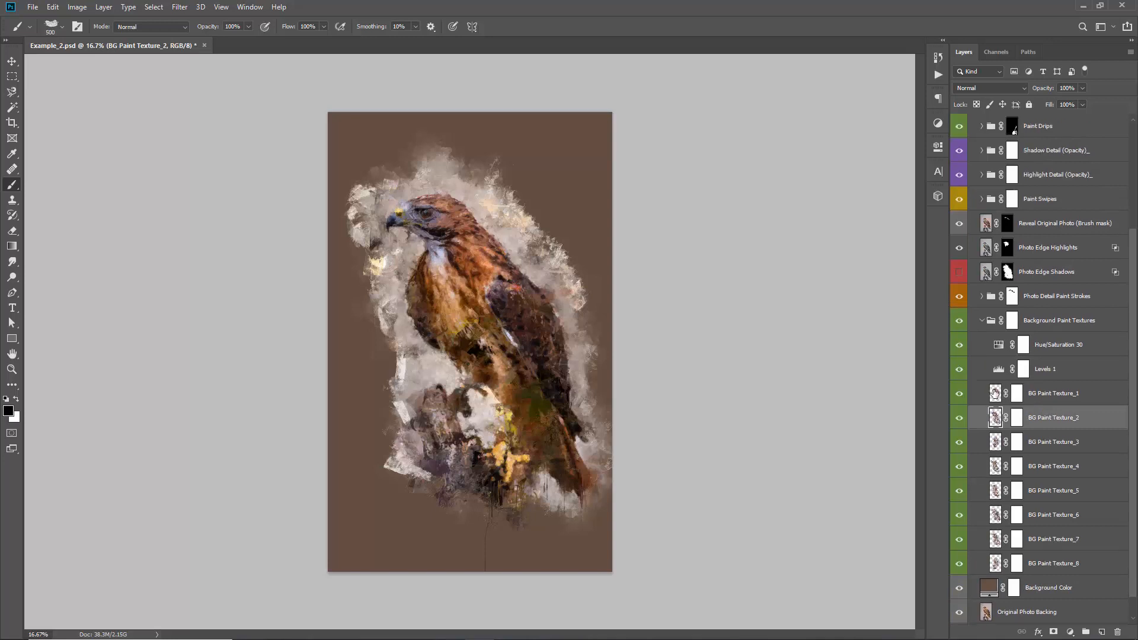
pyautogui.click(1048, 448)
pyautogui.scroll(2, 1049, 449)
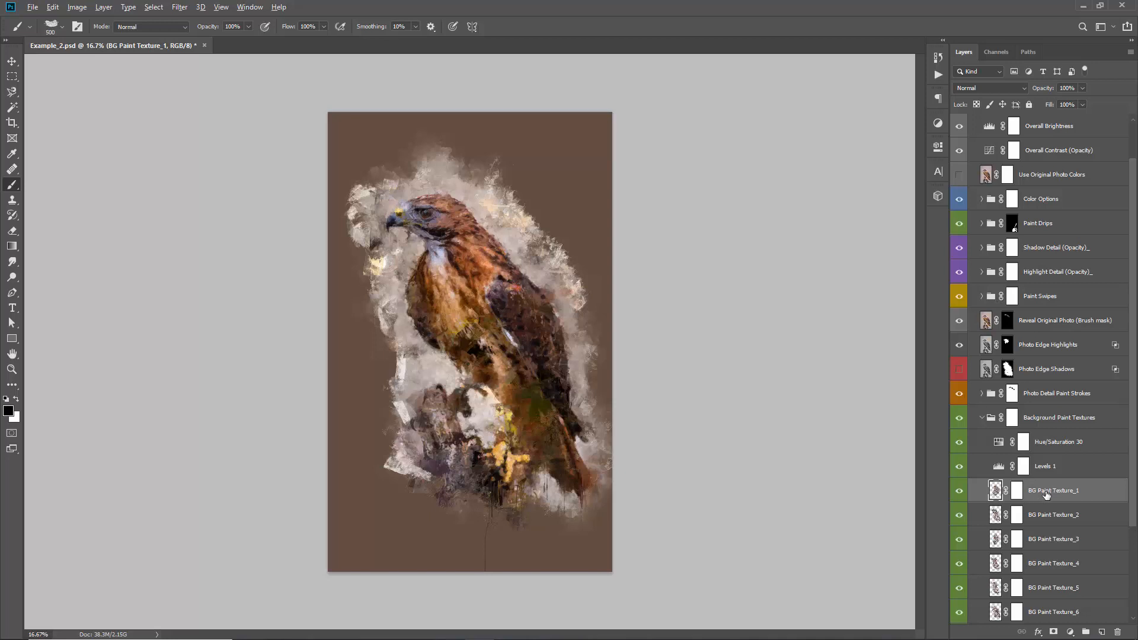
pyautogui.moveTo(1048, 354); pyautogui.dragTo(1037, 241)
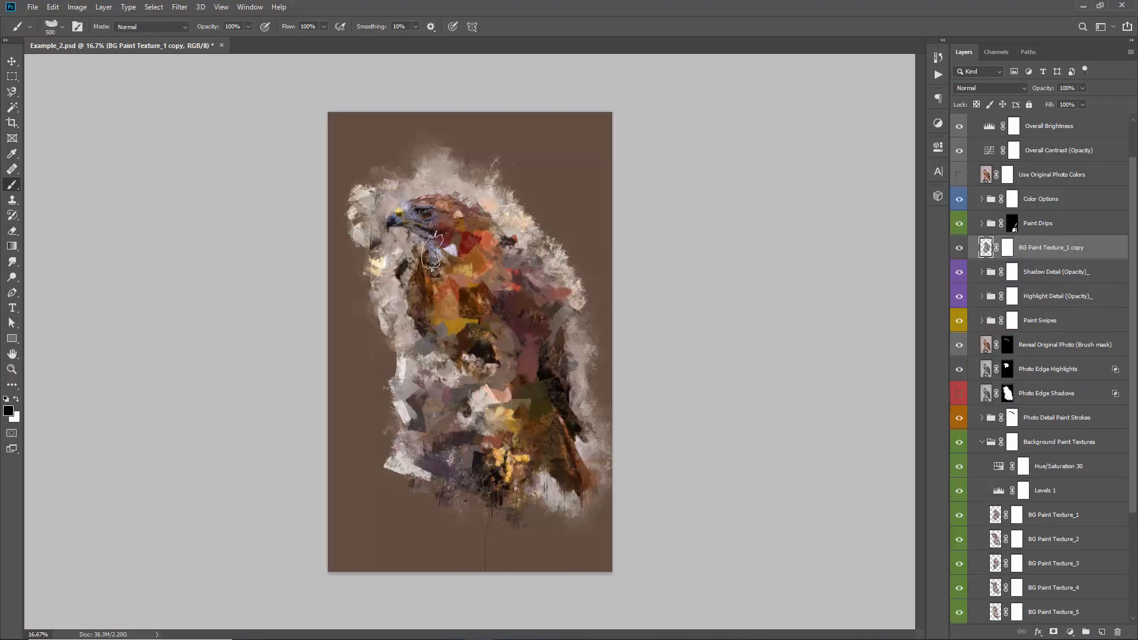
# Compare the artwork with and without the BG Paint Texture_1 copy, and delete that copy
pyautogui.click(959, 247)
pyautogui.click(959, 247)
pyautogui.click(957, 247)
pyautogui.click(957, 247)
pyautogui.press('Delete')
# Place a copy of BG Paint Texture_4 directly below the Paint Drips group and invert its layer mask to black
pyautogui.click(1038, 566)
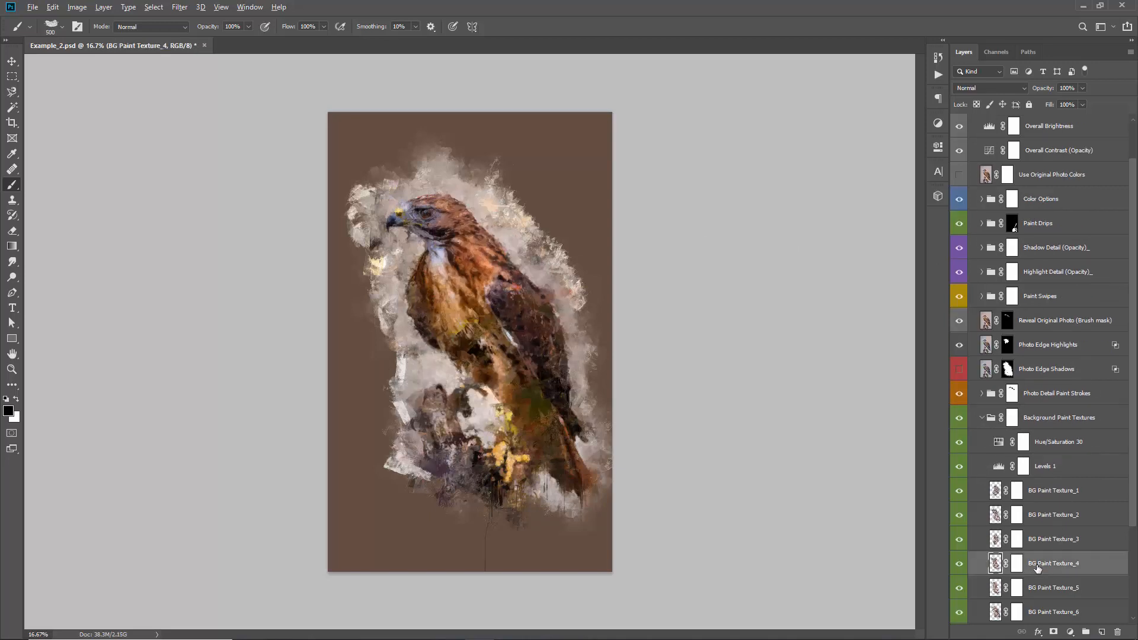
pyautogui.moveTo(1037, 568); pyautogui.dragTo(1037, 240)
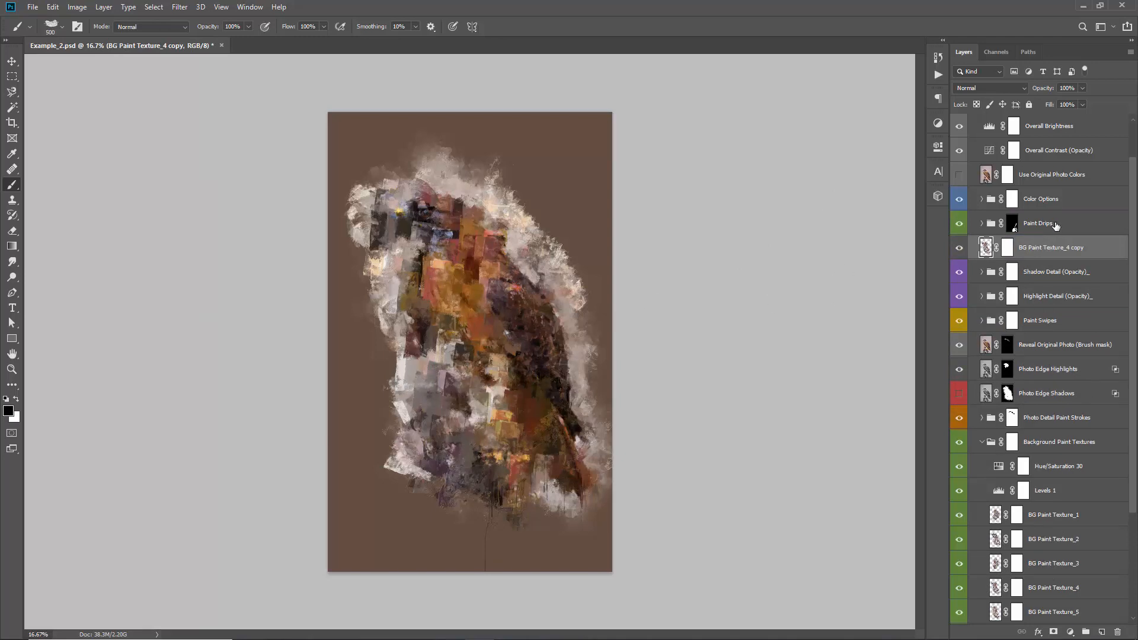
pyautogui.click(1009, 248)
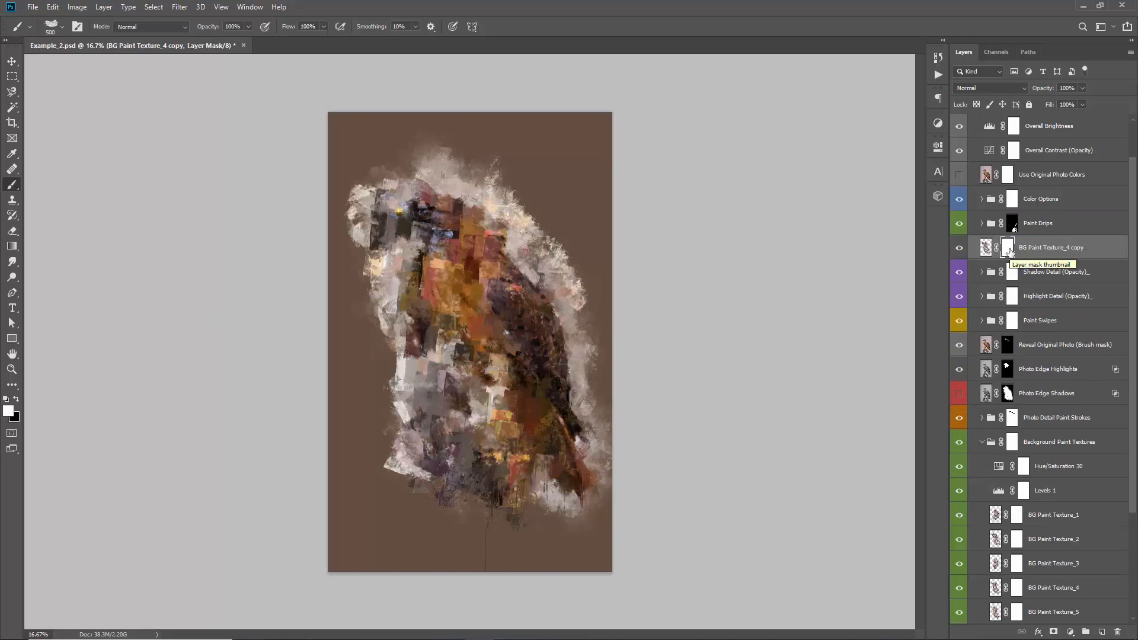
pyautogui.hotkey('ctrl', 'i')
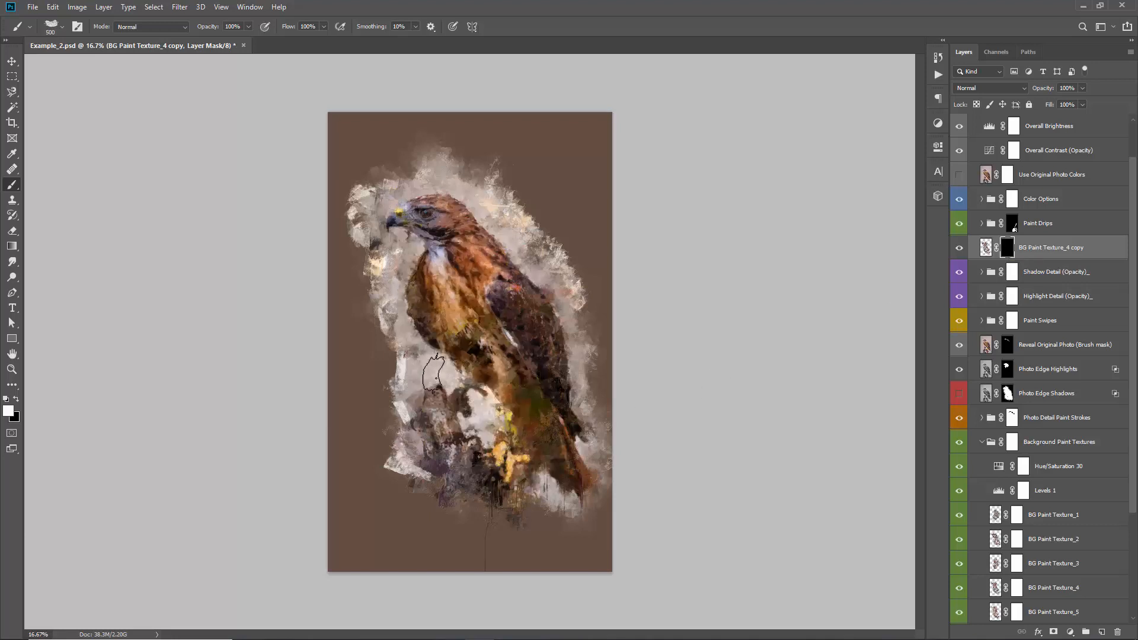
# Paint white on the BG Paint Texture_4 copy's mask around the stump and lower body, checking the texture with the mask disabled
pyautogui.moveTo(436, 379)
pyautogui.mouseDown()
pyautogui.moveTo(417, 341)
pyautogui.moveTo(418, 391)
pyautogui.moveTo(417, 339)
pyautogui.moveTo(428, 329)
pyautogui.moveTo(416, 341)
pyautogui.moveTo(414, 392)
pyautogui.moveTo(401, 354)
pyautogui.moveTo(440, 414)
pyautogui.moveTo(457, 370)
pyautogui.mouseUp()
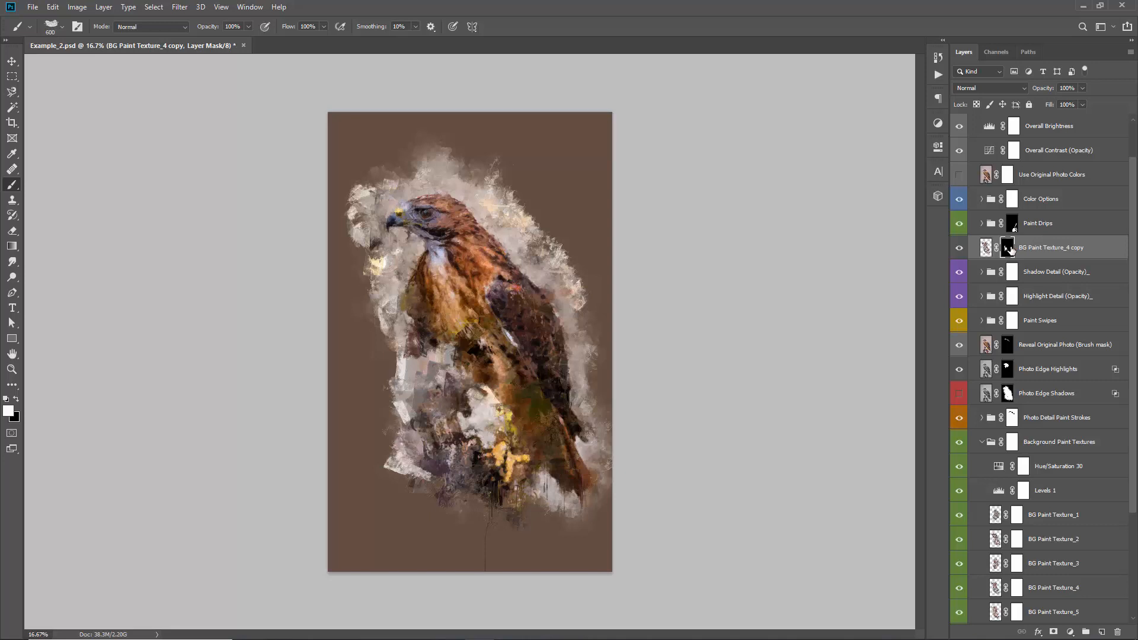
pyautogui.keyDown('shift'); pyautogui.click(1008, 248); pyautogui.keyUp('shift')
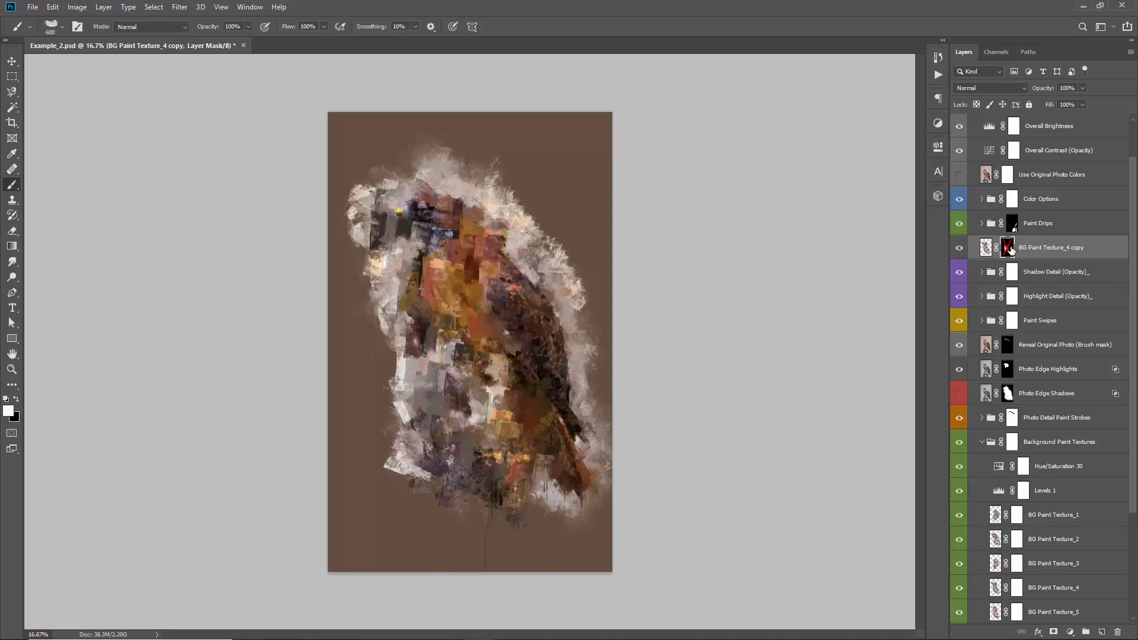
pyautogui.keyDown('shift'); pyautogui.click(1011, 249); pyautogui.keyUp('shift')
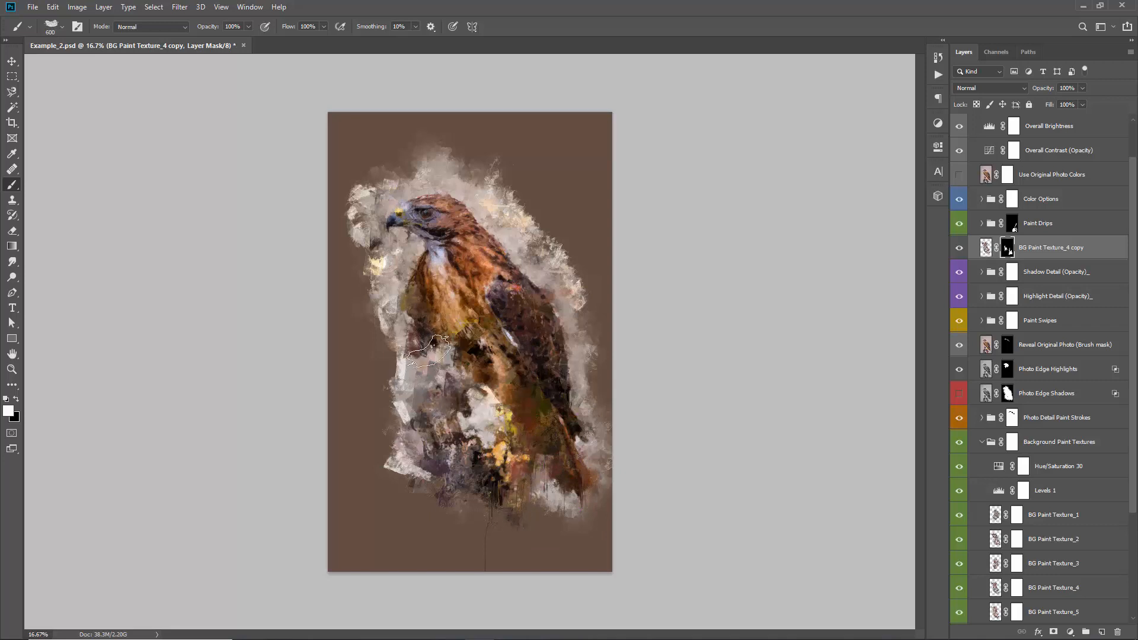
# Refine the BG Paint Texture_4 copy's mask around the stump and lower body, alternating black and white brush strokes
pyautogui.press('x')
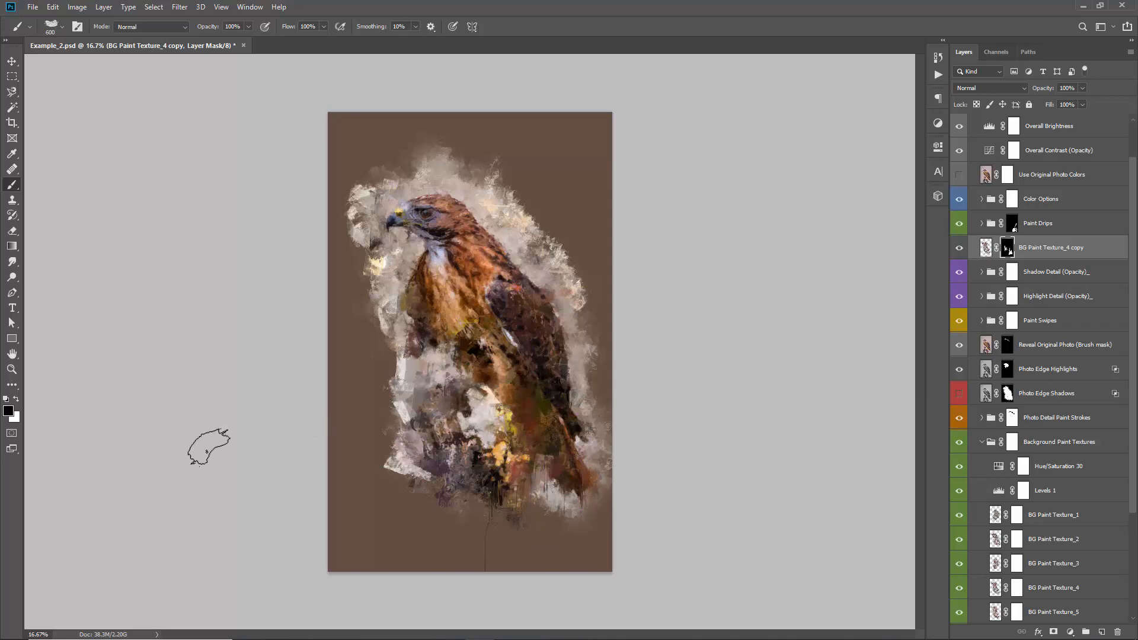
pyautogui.press('x')
pyautogui.press('x')
pyautogui.press('x')
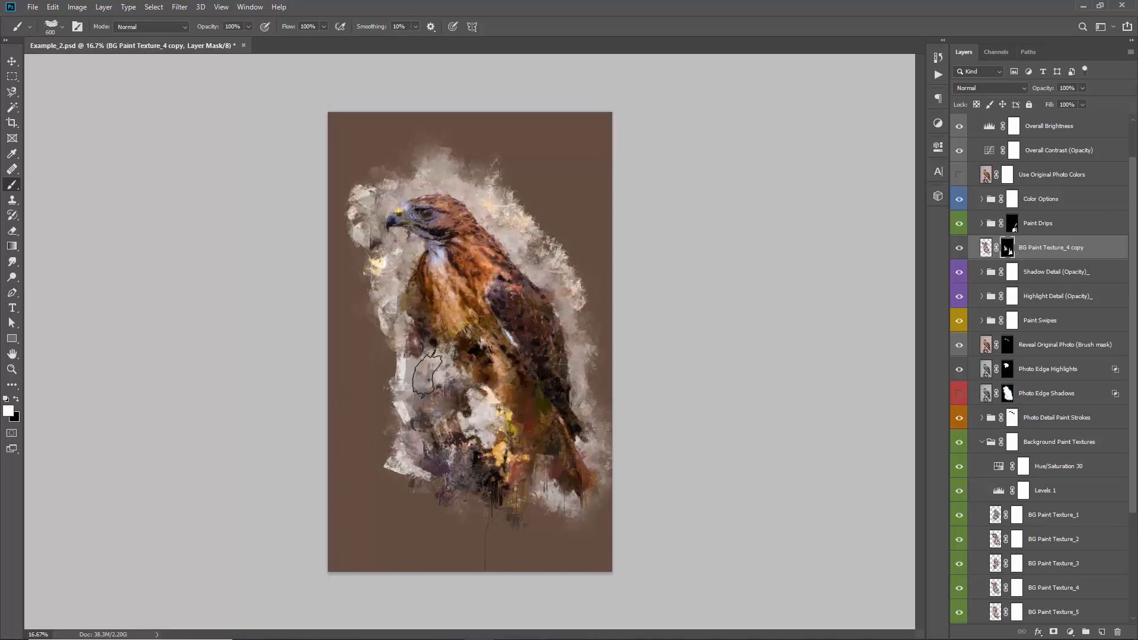
pyautogui.press('x')
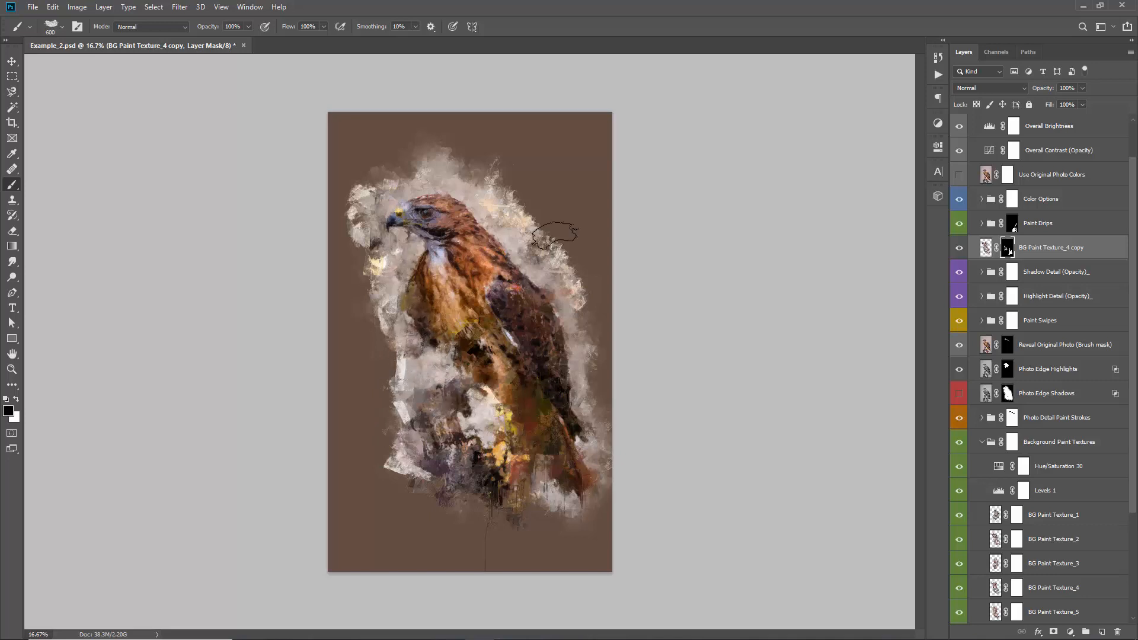
# Place a copy of BG Paint Texture_5 directly below the BG Paint Texture_4 copy, with its layer mask inverted to black and enabled
pyautogui.press('v')
pyautogui.scroll(-3, 1087, 437)
pyautogui.click(1045, 491)
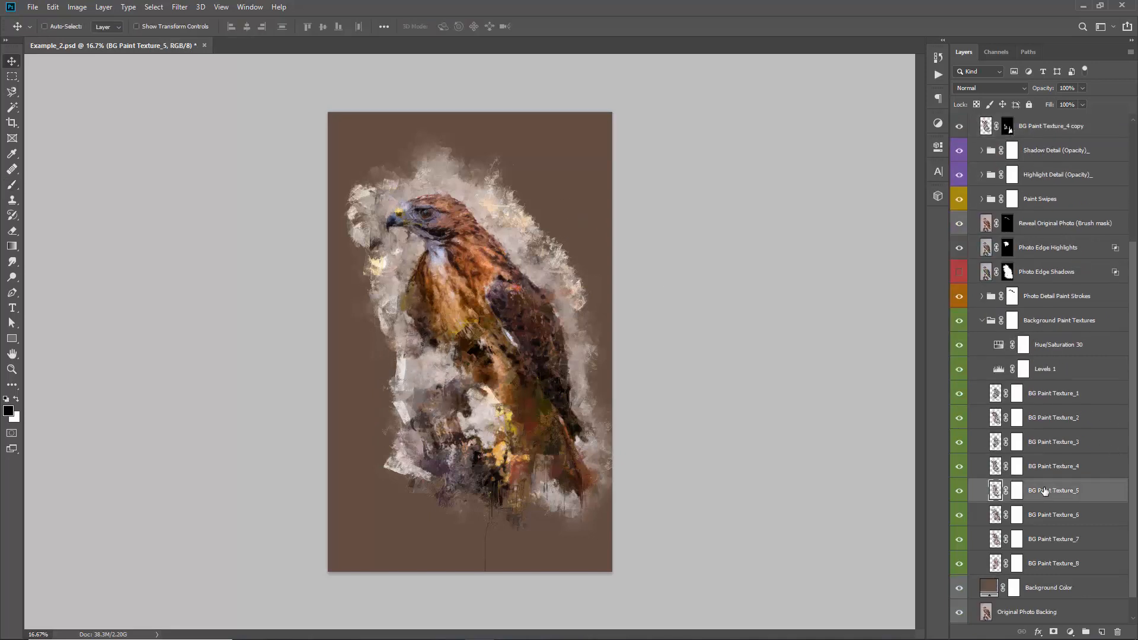
pyautogui.moveTo(1044, 491); pyautogui.dragTo(1043, 140)
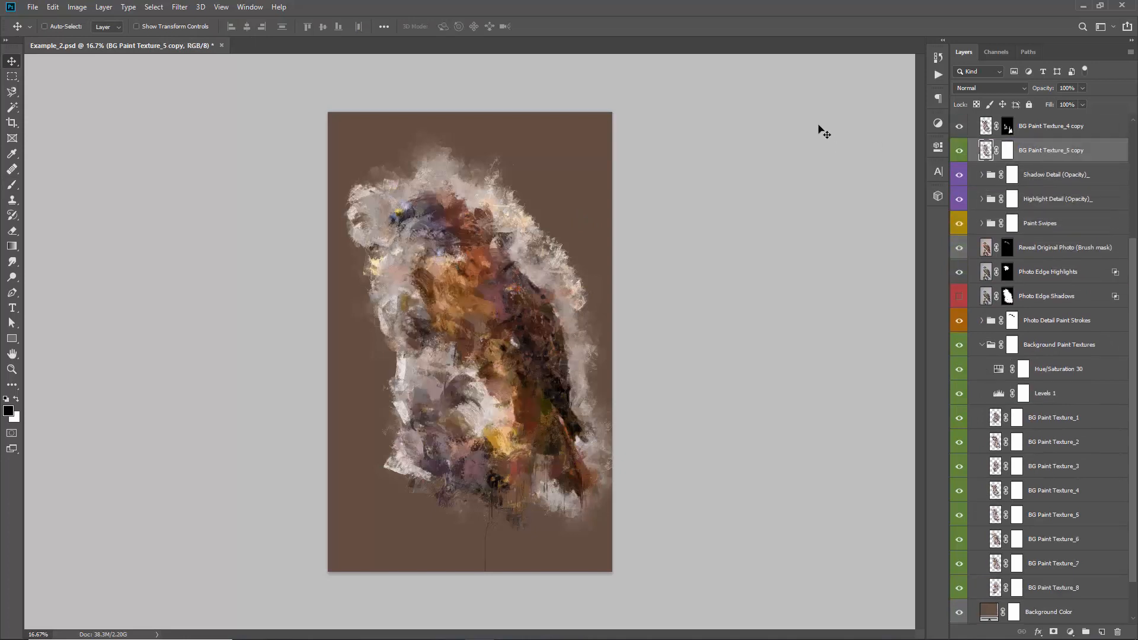
pyautogui.click(1008, 152)
pyautogui.hotkey('ctrl', 'i')
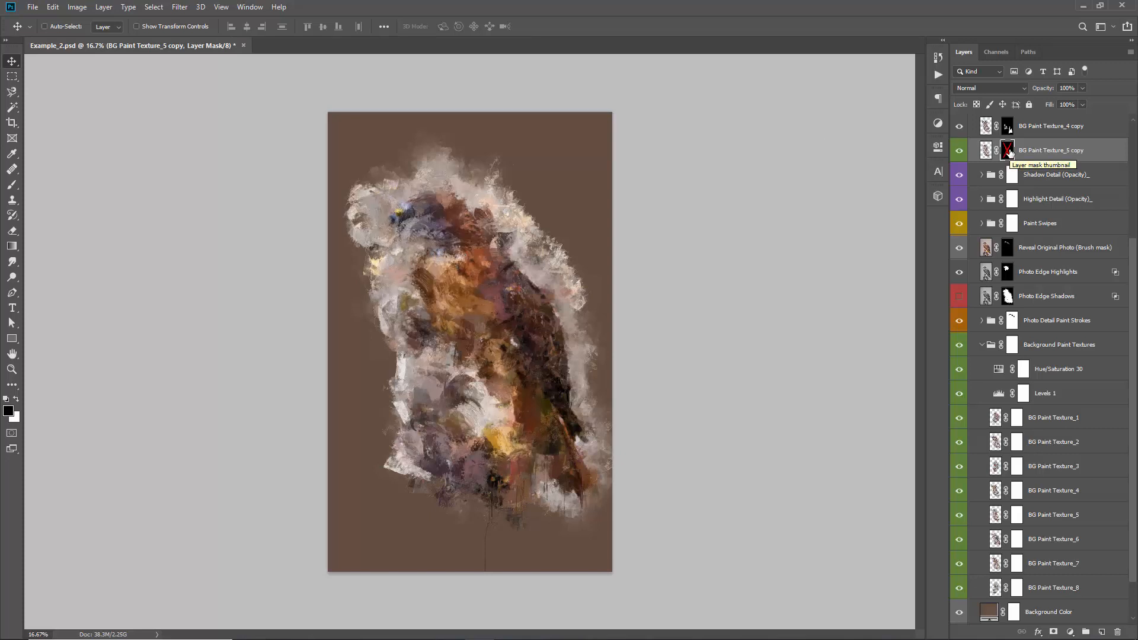
pyautogui.keyDown('shift'); pyautogui.click(1009, 152); pyautogui.keyUp('shift')
# Paint white on the BG Paint Texture_5 copy's mask over the stump area and collapse the Background Paint Textures group
pyautogui.press('b')
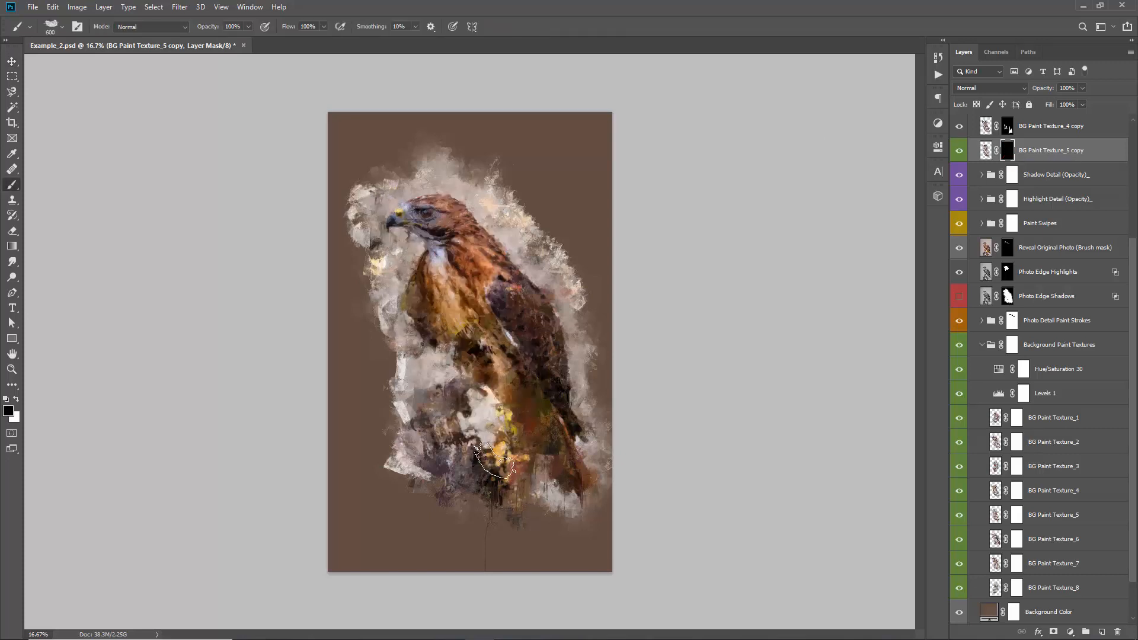
pyautogui.press('x')
pyautogui.moveTo(455, 395)
pyautogui.mouseDown()
pyautogui.moveTo(482, 414)
pyautogui.moveTo(495, 392)
pyautogui.moveTo(470, 414)
pyautogui.moveTo(434, 372)
pyautogui.moveTo(460, 390)
pyautogui.moveTo(400, 376)
pyautogui.mouseUp()
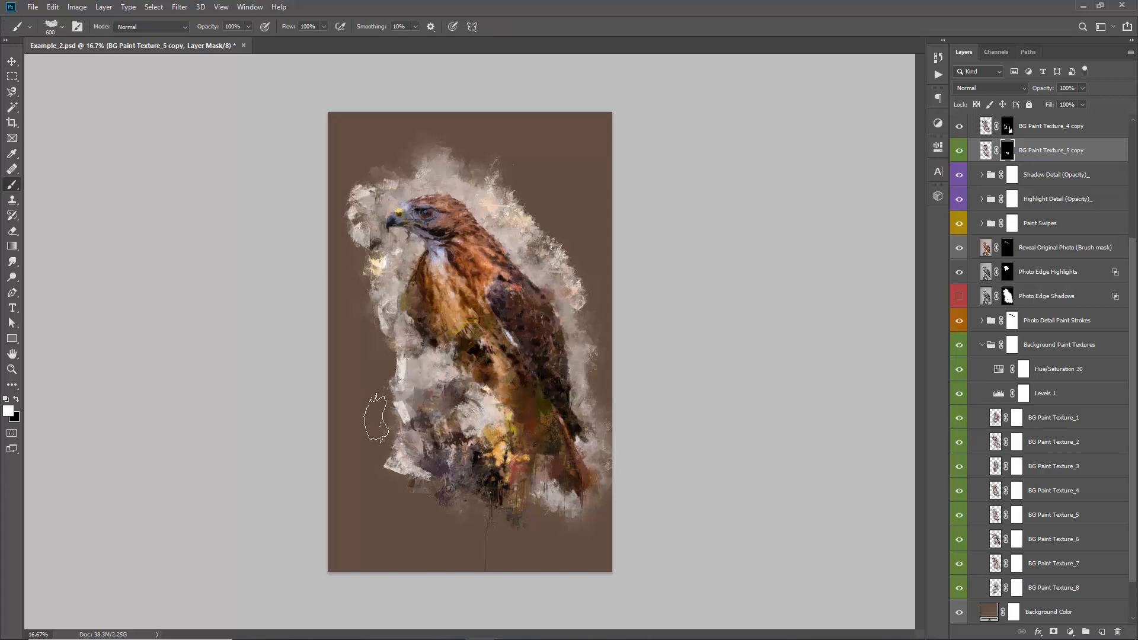
pyautogui.press('v')
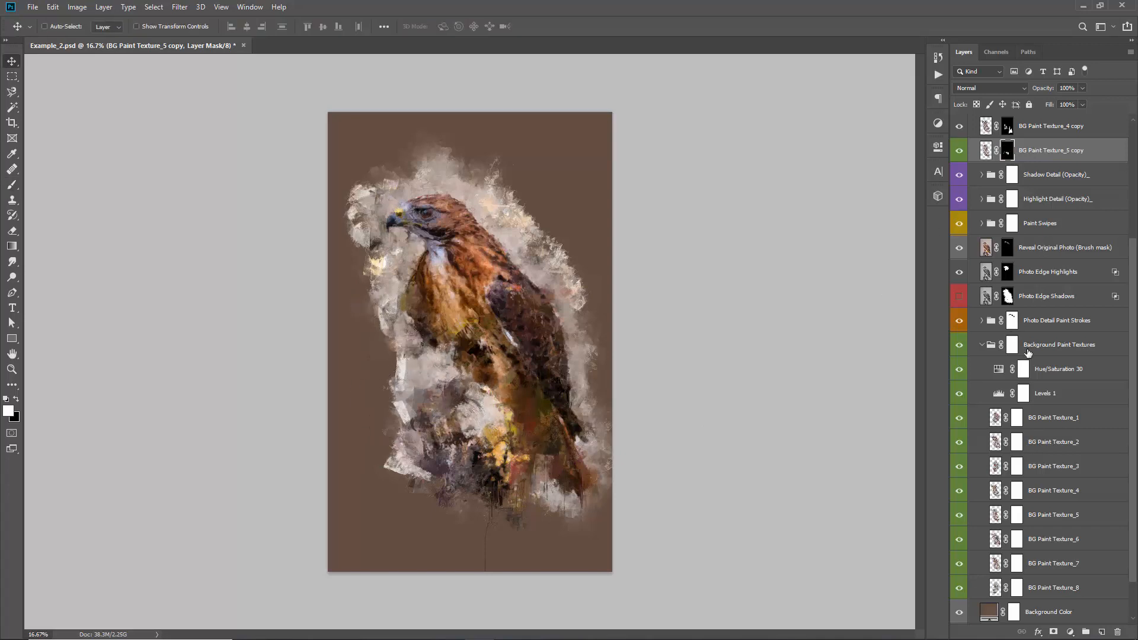
pyautogui.click(984, 345)
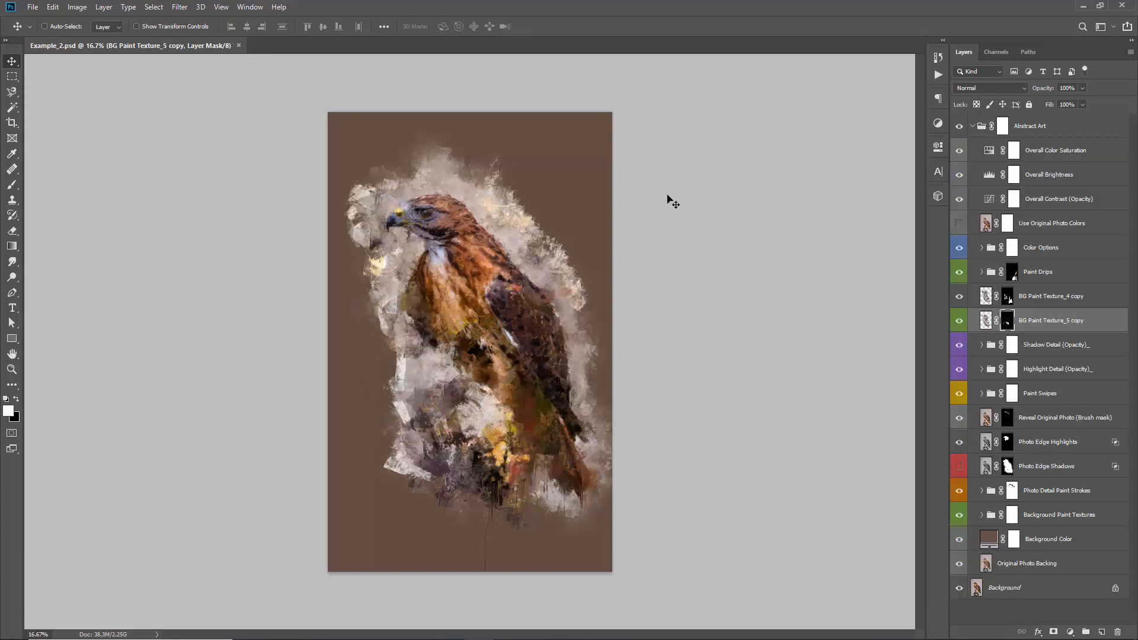
# Try stacking three duplicates of the Paint Swipes group above the original, and undo all the duplications
pyautogui.click(1040, 401)
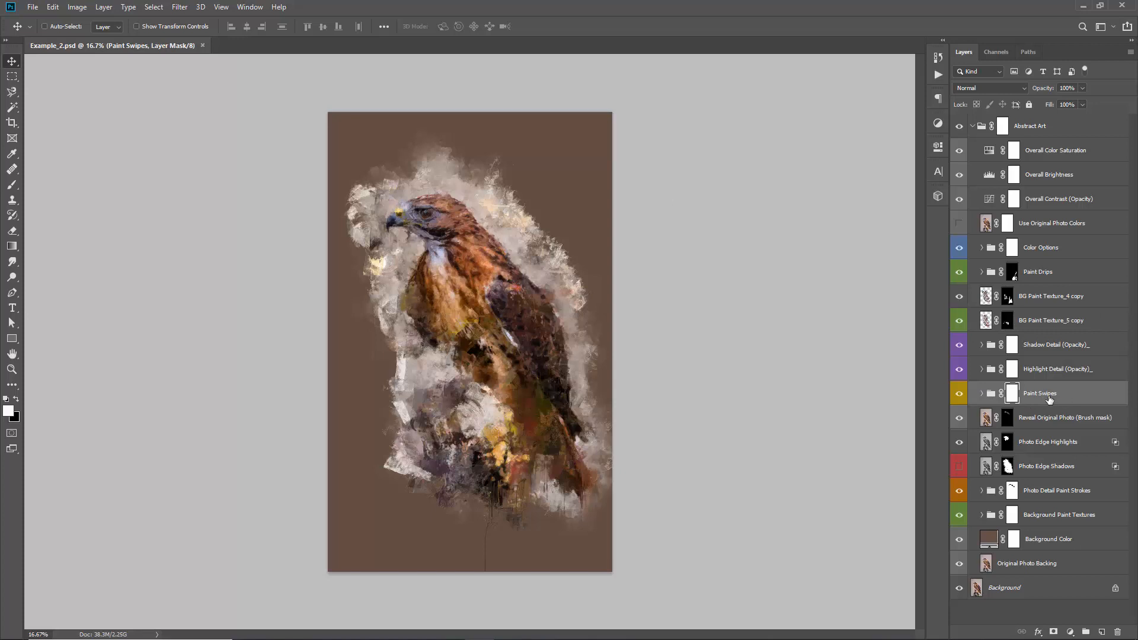
pyautogui.press('ctrl')
pyautogui.hotkey('ctrl', 'j')
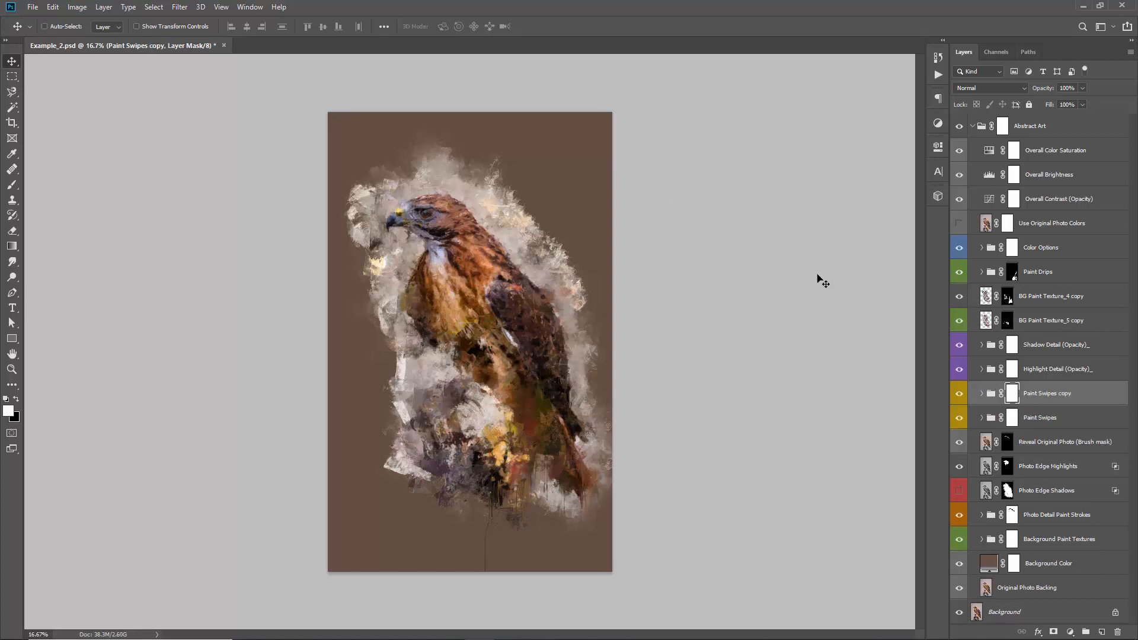
pyautogui.hotkey('ctrl', 'j')
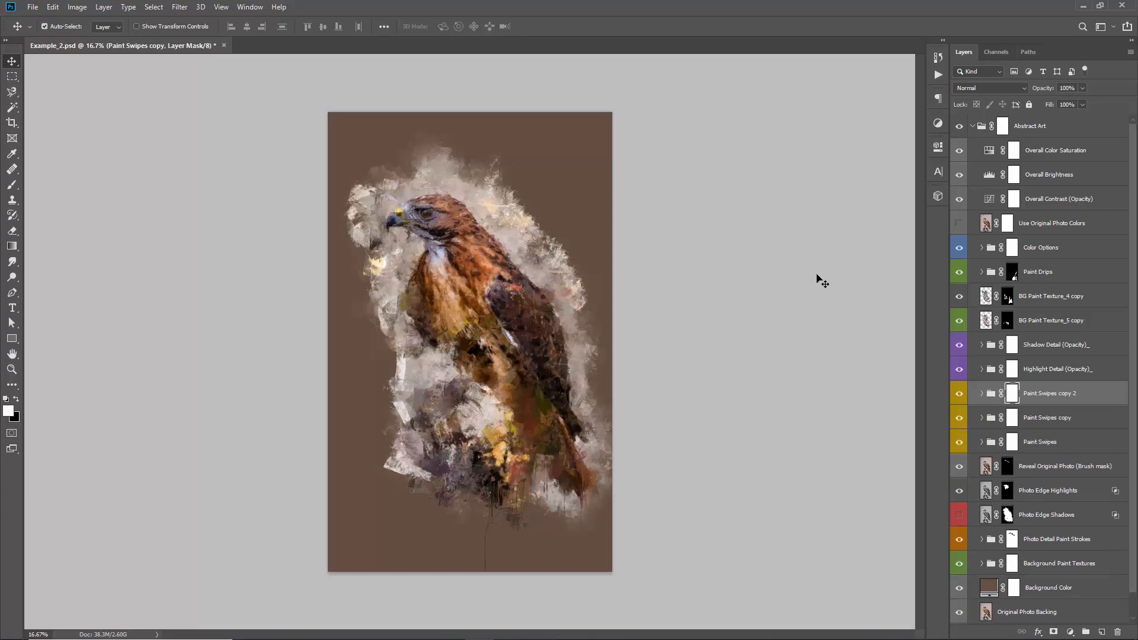
pyautogui.hotkey('ctrl', 'j')
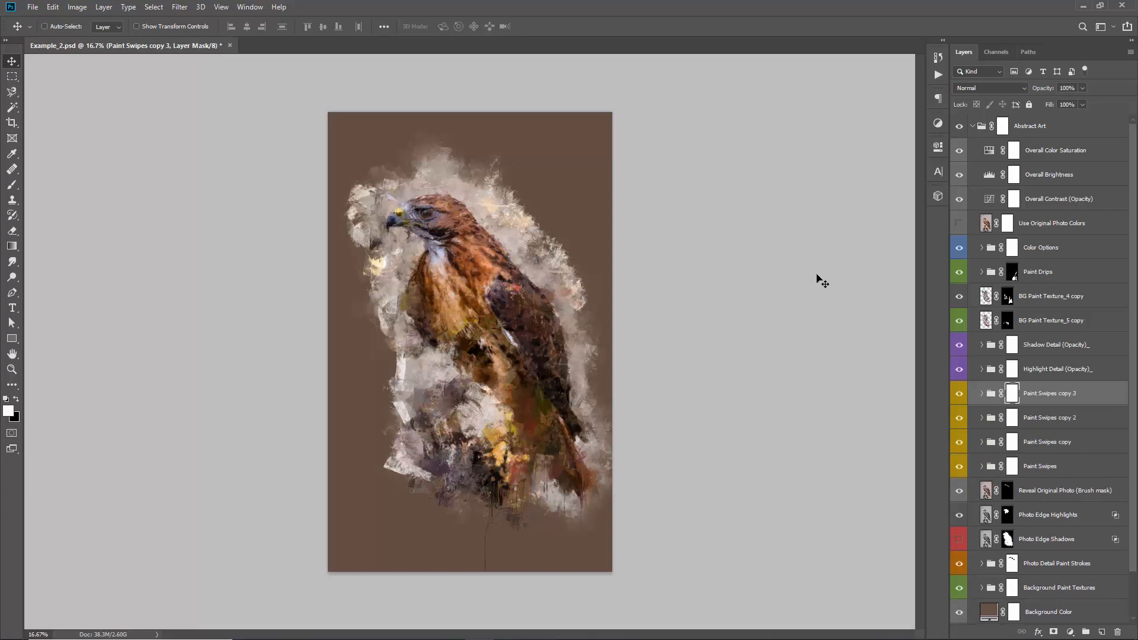
pyautogui.hotkey('ctrl', 'z')
pyautogui.hotkey('ctrl', 'z')
pyautogui.hotkey('ctrl', 'z')
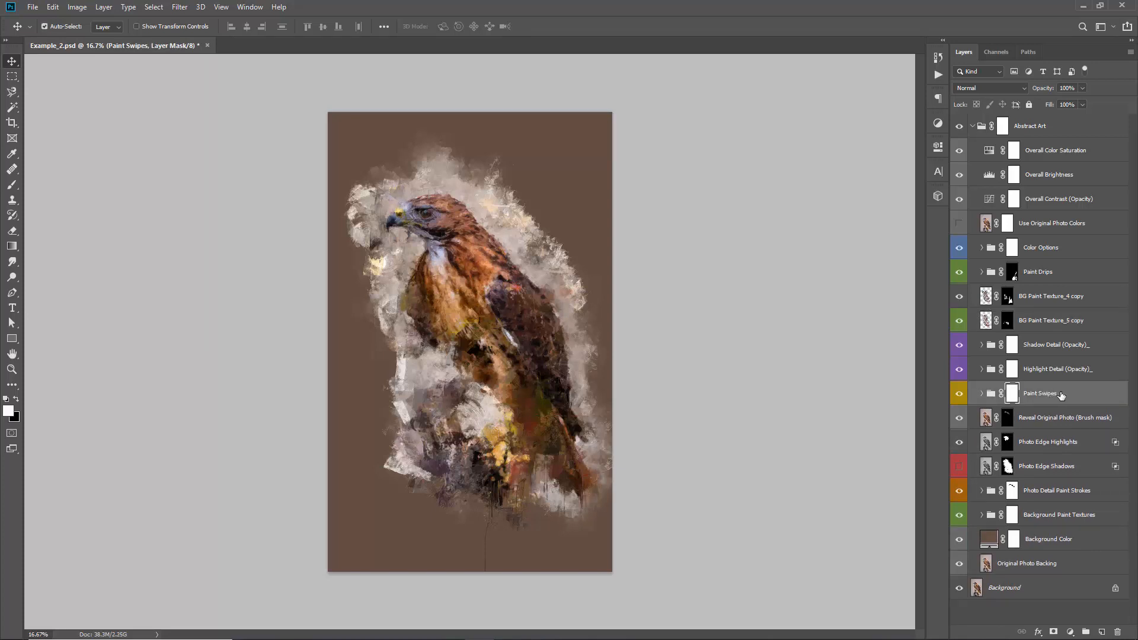
# Duplicate the Paint Swipes group once and hide the original group
pyautogui.hotkey('ctrl', 'j')
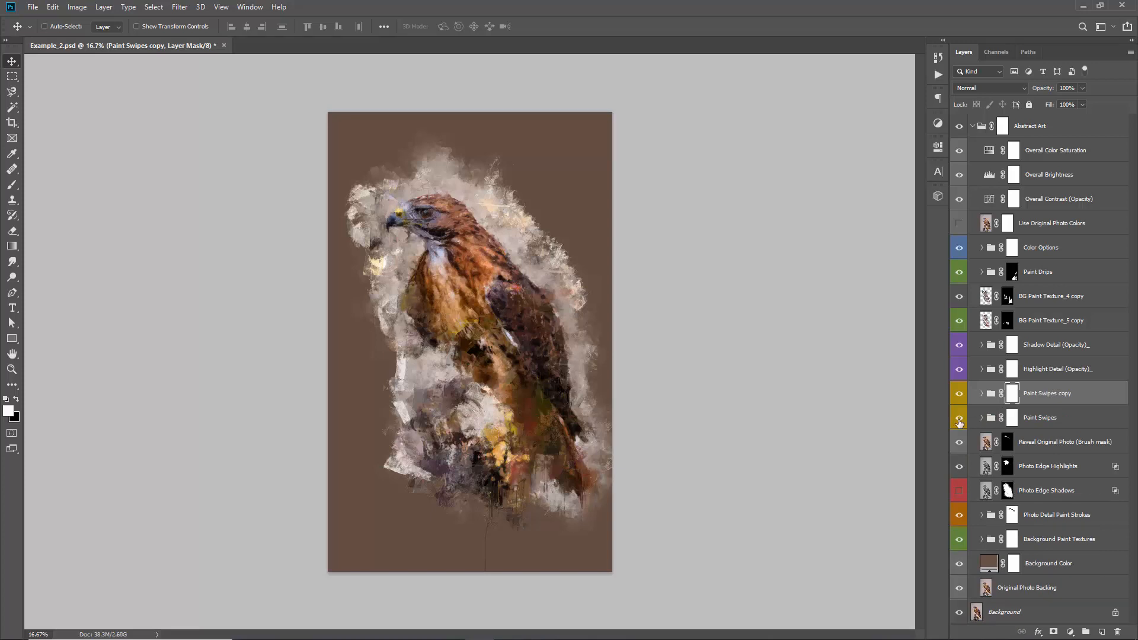
# Merge the Paint Swipes copy group into a single layer and stack thirteen duplicates of it, up to Paint Swipes copy 14
pyautogui.click(1047, 396)
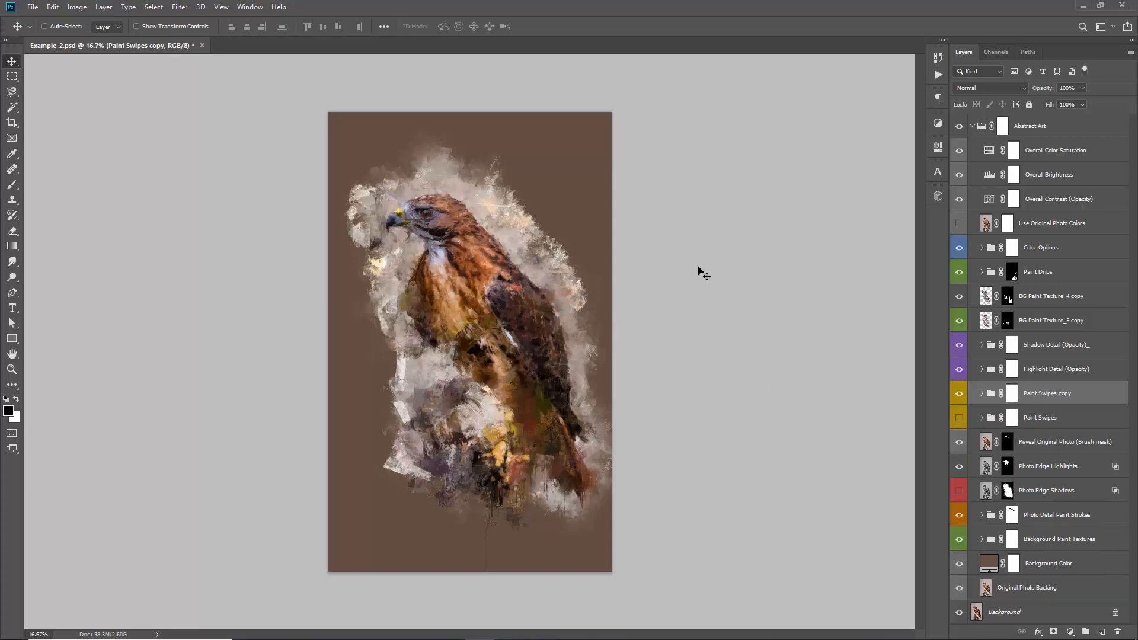
pyautogui.hotkey('ctrl', 'e')
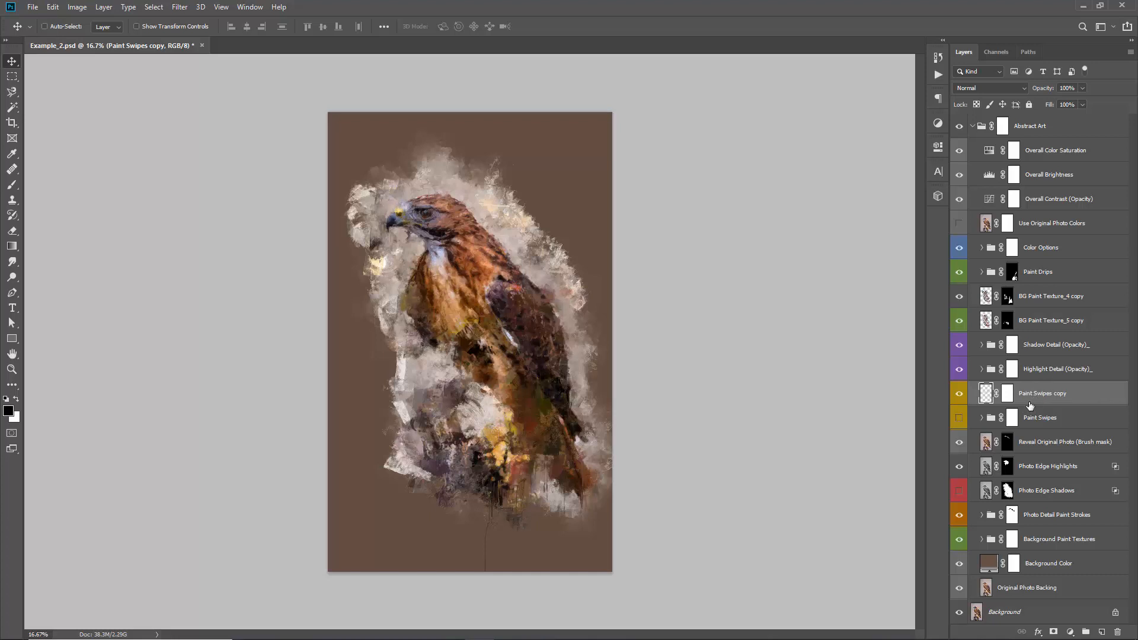
pyautogui.press('ctrl')
pyautogui.hotkey('ctrl', 'j')
pyautogui.hotkey('ctrl', 'j')
pyautogui.hotkey('ctrl', 'j')
pyautogui.hotkey('ctrl', 'j')
pyautogui.hotkey('ctrl', 'j')
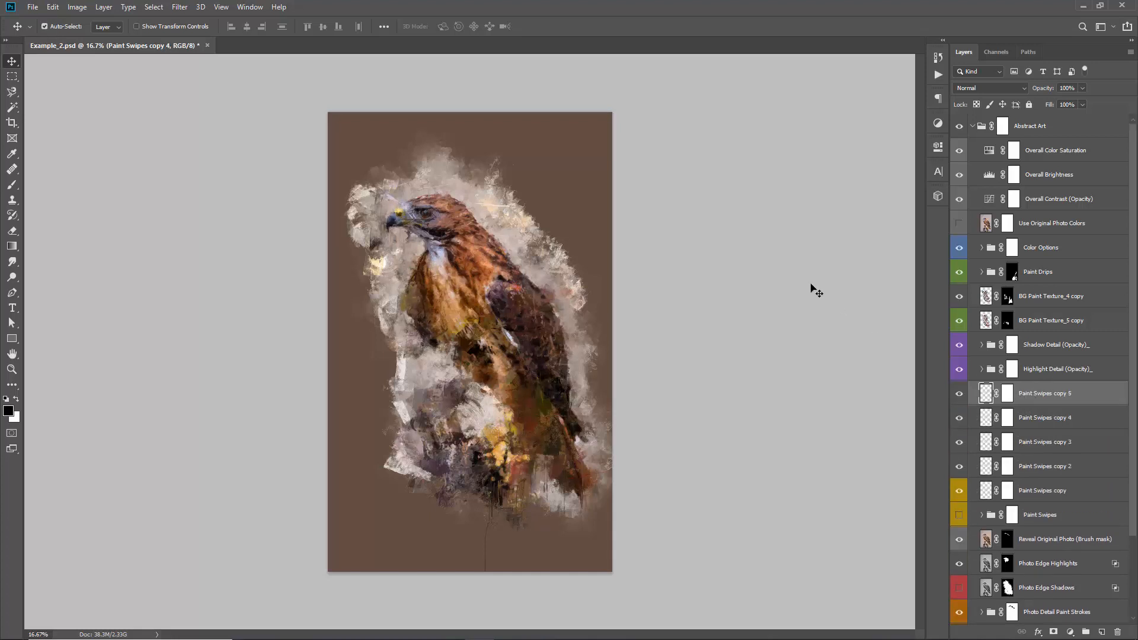
pyautogui.hotkey('ctrl', 'j')
pyautogui.hotkey('ctrl', 'j')
pyautogui.hotkey('ctrl', 'j')
pyautogui.hotkey('ctrl', 'j')
pyautogui.hotkey('ctrl', 'j')
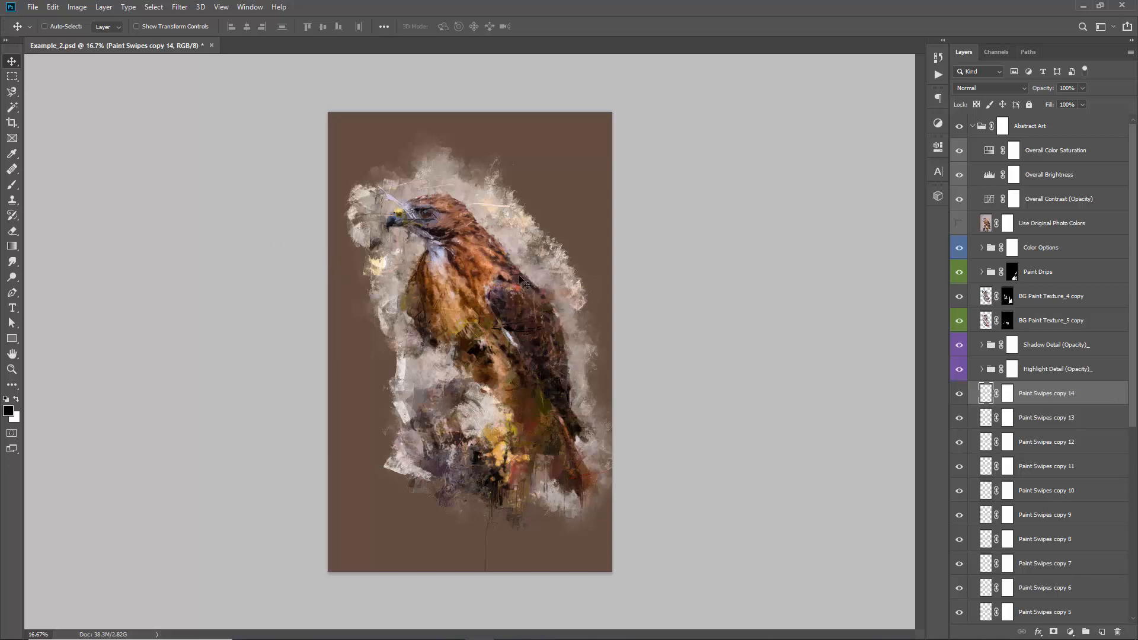
# Merge all the Paint Swipes copy layers, from the first copy through copy 14, into one layer
pyautogui.scroll(-4, 994, 332)
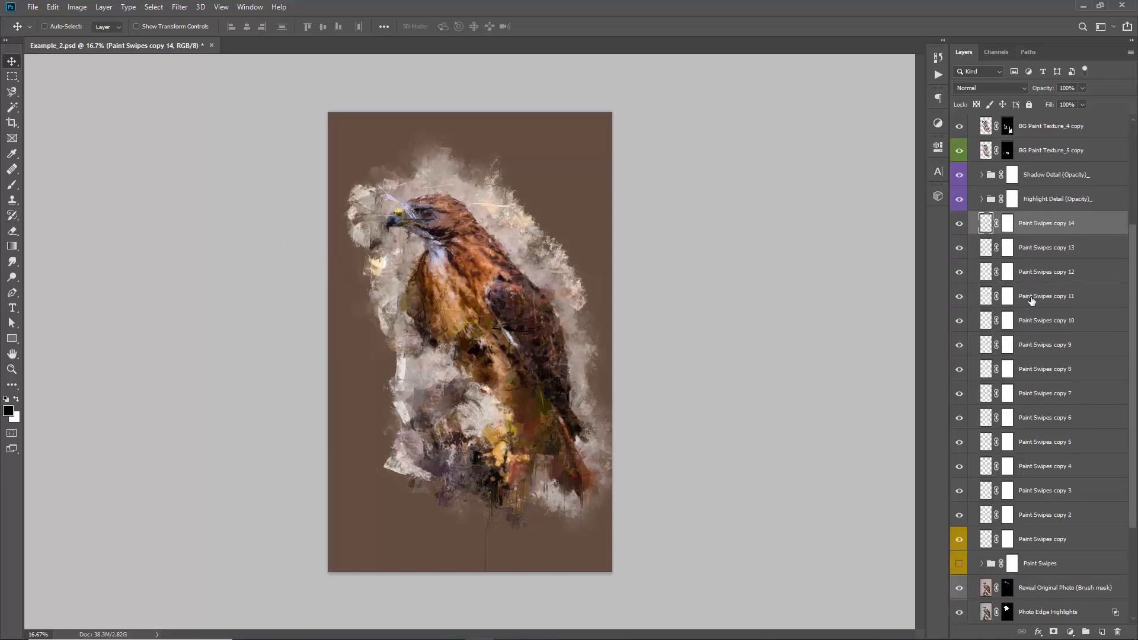
pyautogui.keyDown('shift'); pyautogui.click(1033, 541); pyautogui.keyUp('shift')
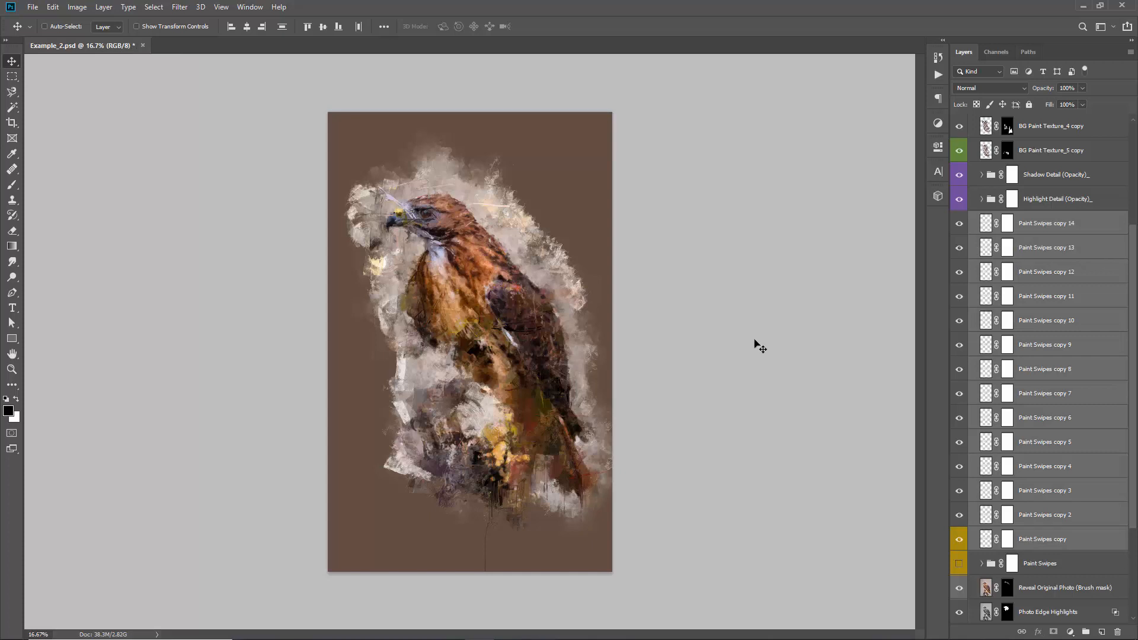
pyautogui.hotkey('ctrl', 'e')
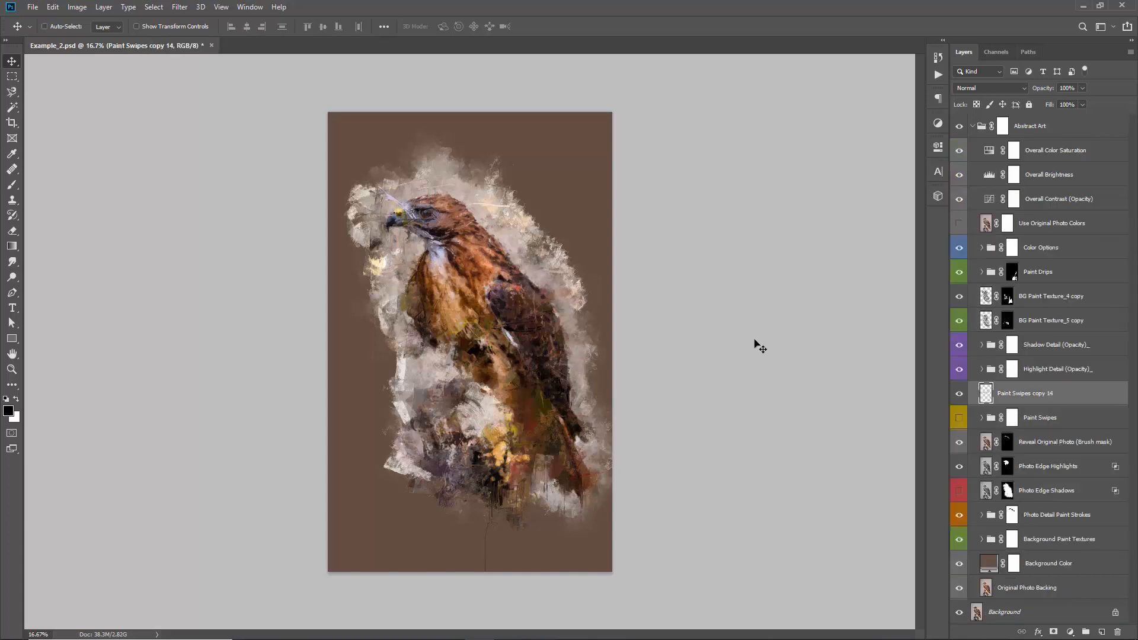
# Duplicate the merged paint swipes layer twice and merge the three layers into one
pyautogui.hotkey('ctrl', 'j')
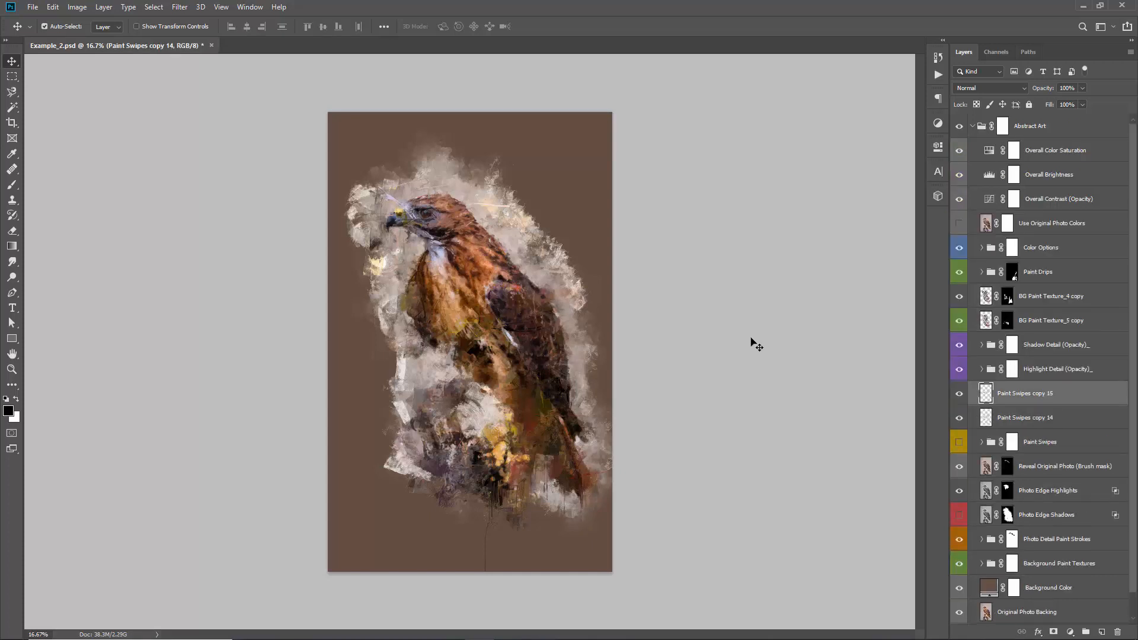
pyautogui.hotkey('ctrl', 'j')
pyautogui.hotkey('ctrl', 'j')
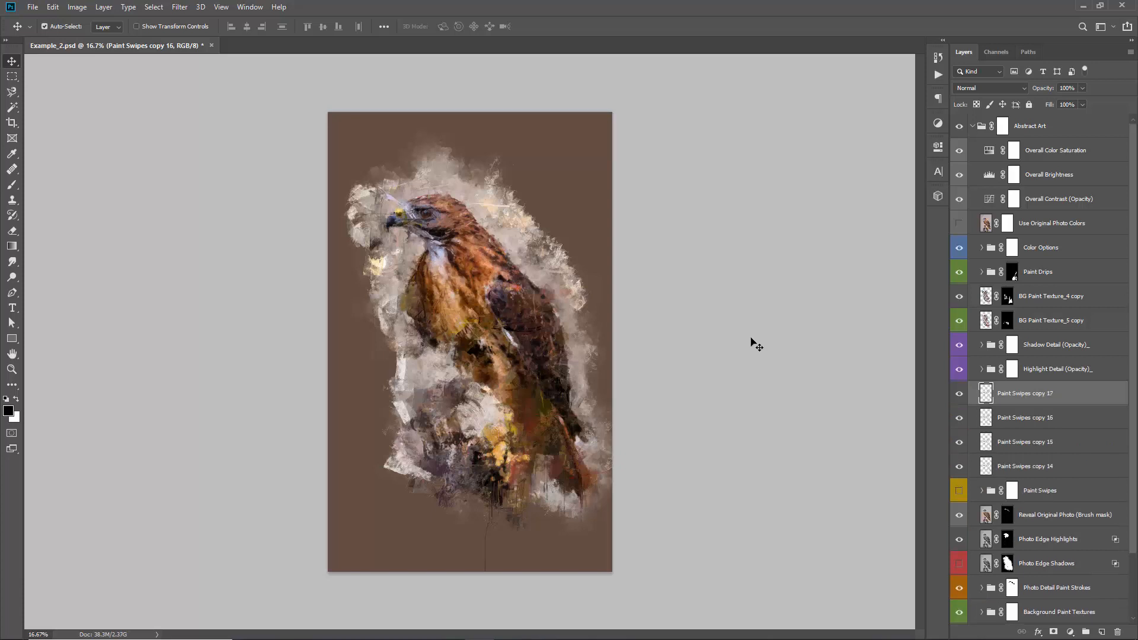
pyautogui.hotkey('ctrl', 'z')
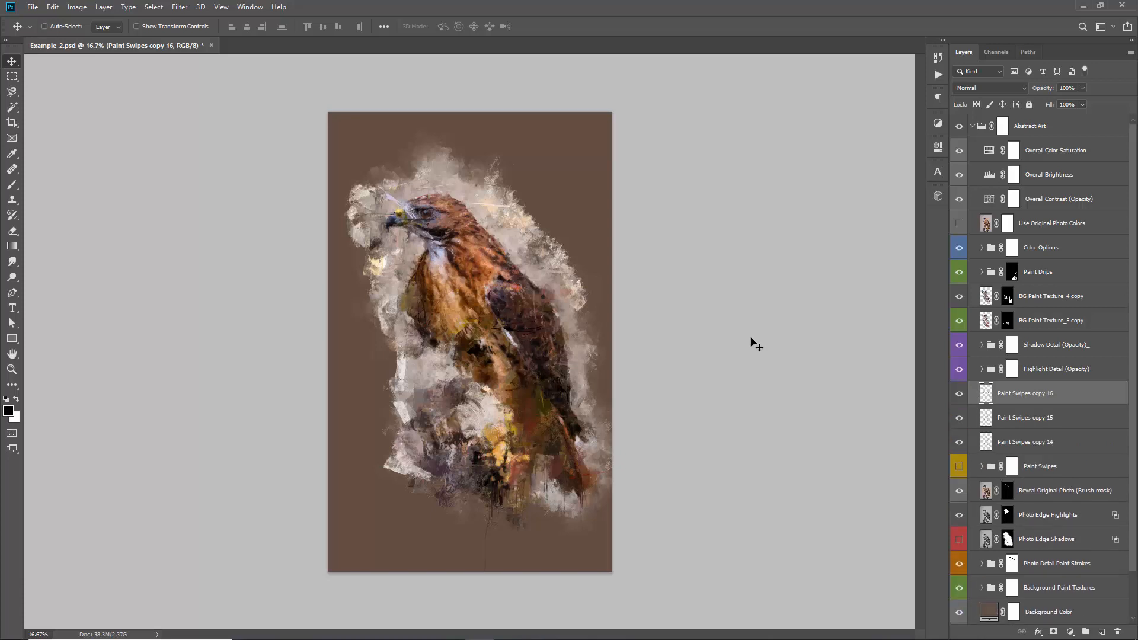
pyautogui.keyDown('shift'); pyautogui.click(1043, 427); pyautogui.keyUp('shift')
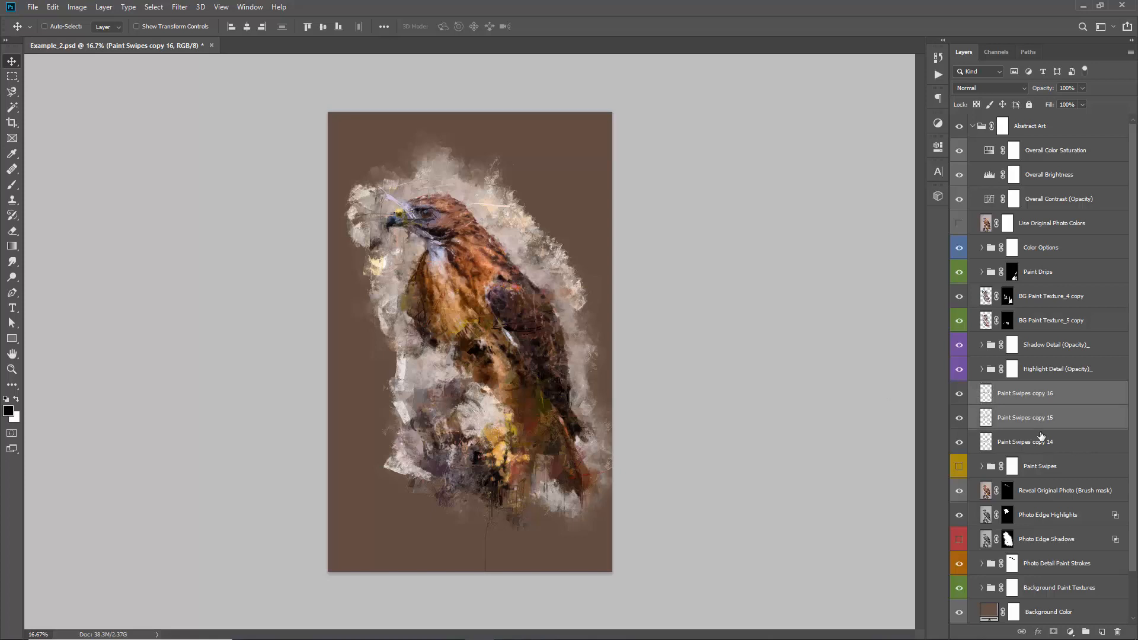
pyautogui.keyDown('shift'); pyautogui.click(1052, 445); pyautogui.keyUp('shift')
pyautogui.hotkey('ctrl', 'e')
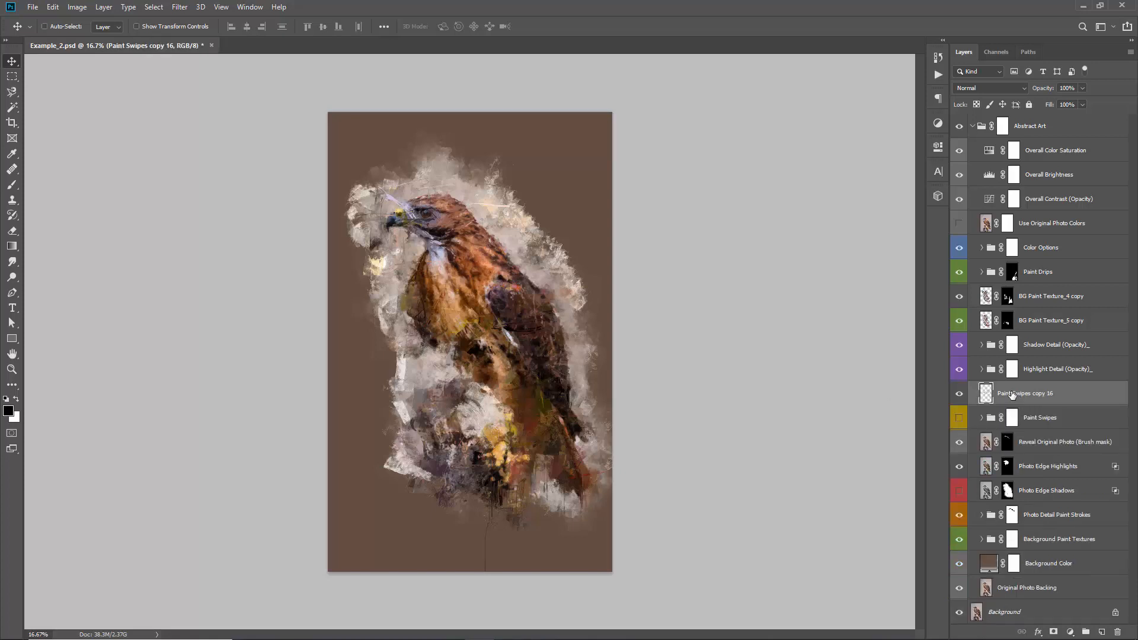
# Add a layer mask to the merged paint swipes layer and brush black over swipes on the hawk's chest and below it
pyautogui.click(1054, 632)
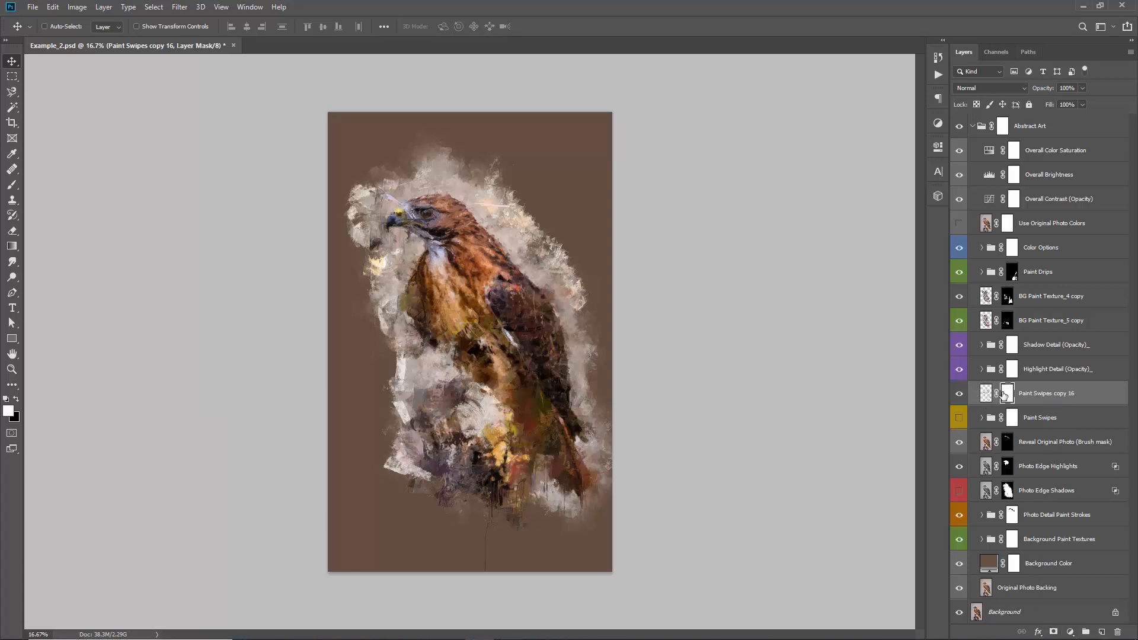
pyautogui.press('b')
pyautogui.press('x')
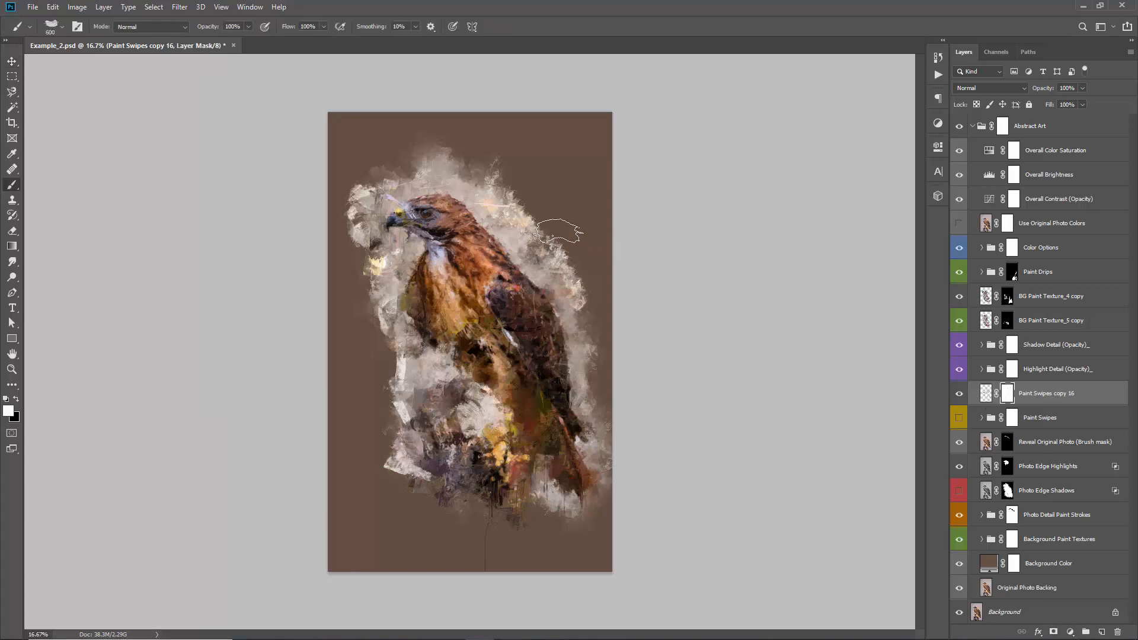
pyautogui.moveTo(439, 310)
pyautogui.mouseDown()
pyautogui.moveTo(469, 339)
pyautogui.moveTo(450, 367)
pyautogui.moveTo(505, 387)
pyautogui.moveTo(451, 395)
pyautogui.mouseUp()
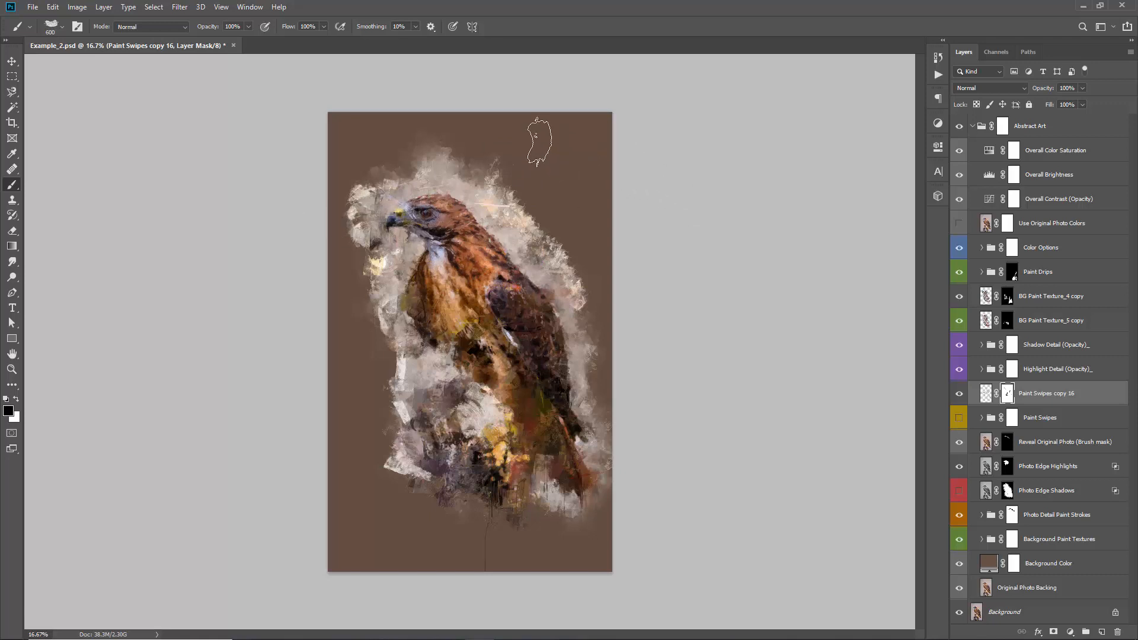
pyautogui.press('v')
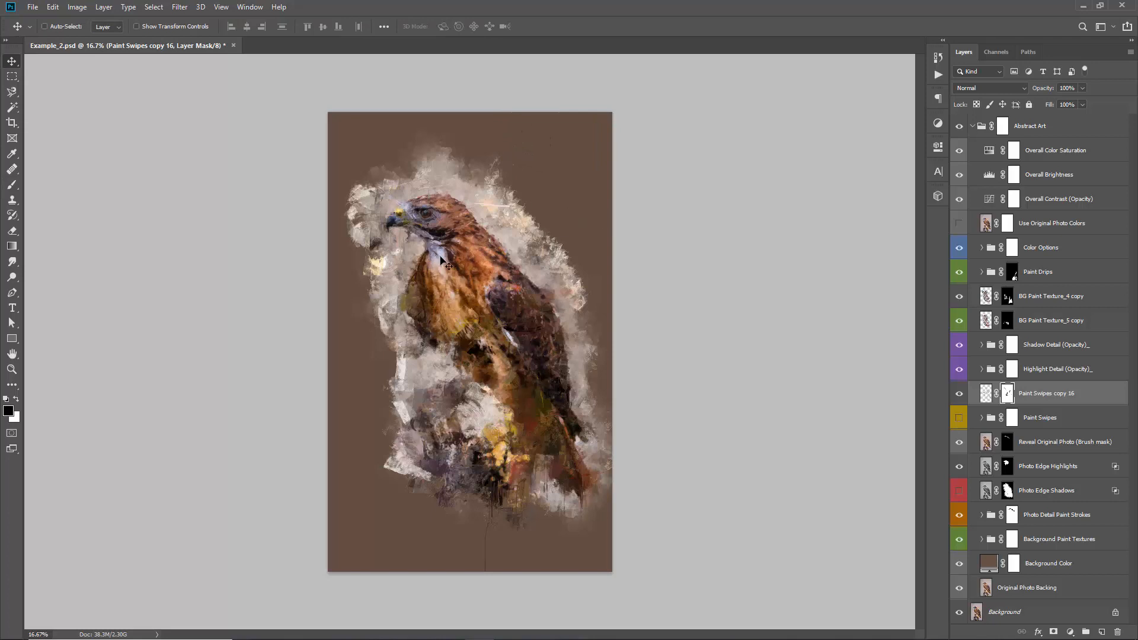
# Add a Hue/Saturation adjustment layer above the merged paint swipes layer with its hue set to +2
pyautogui.click(1070, 632)
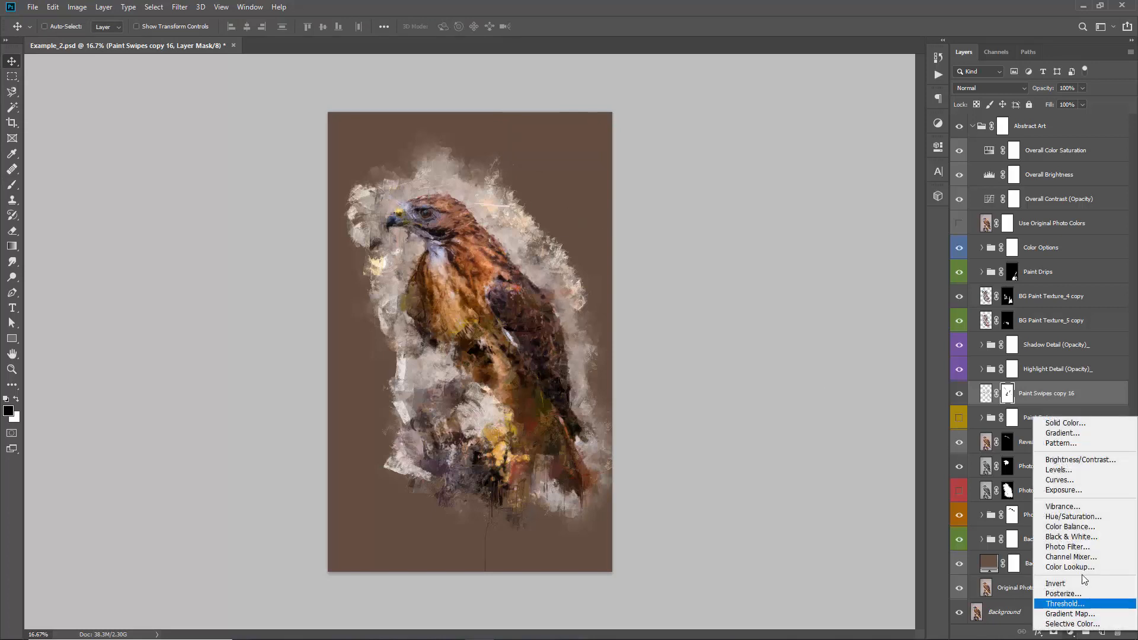
pyautogui.click(1083, 522)
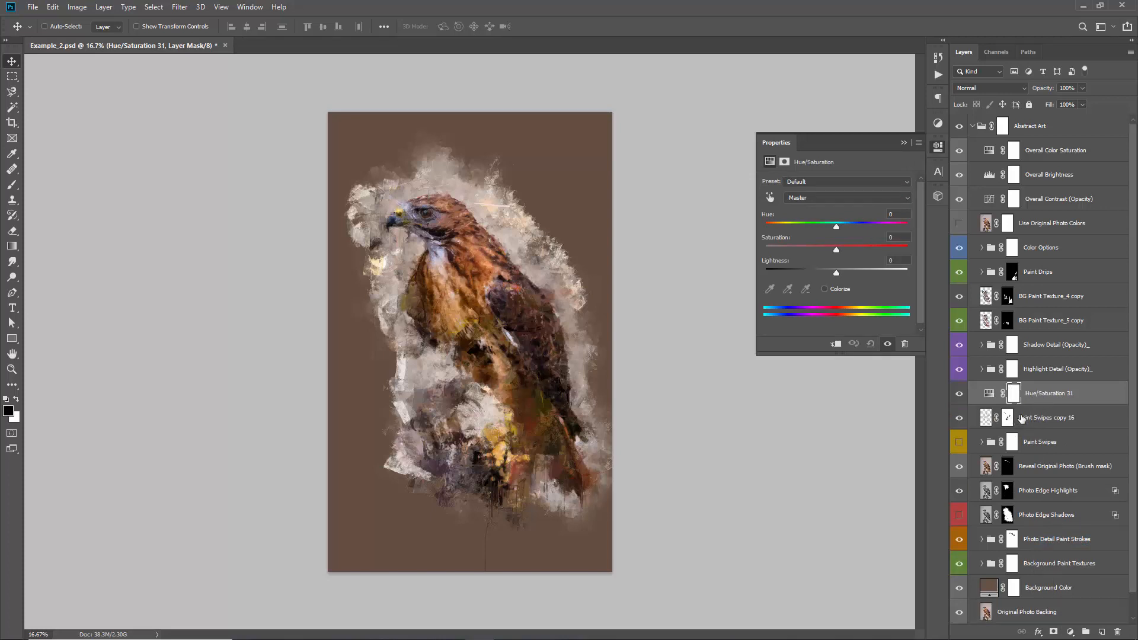
pyautogui.click(903, 143)
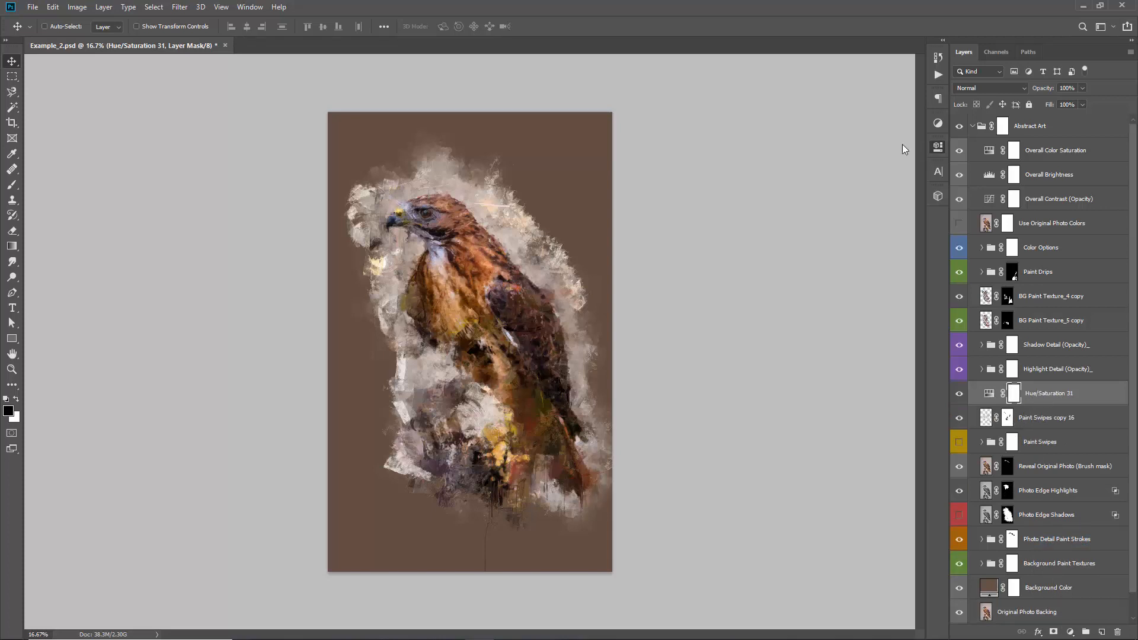
pyautogui.doubleClick(989, 395)
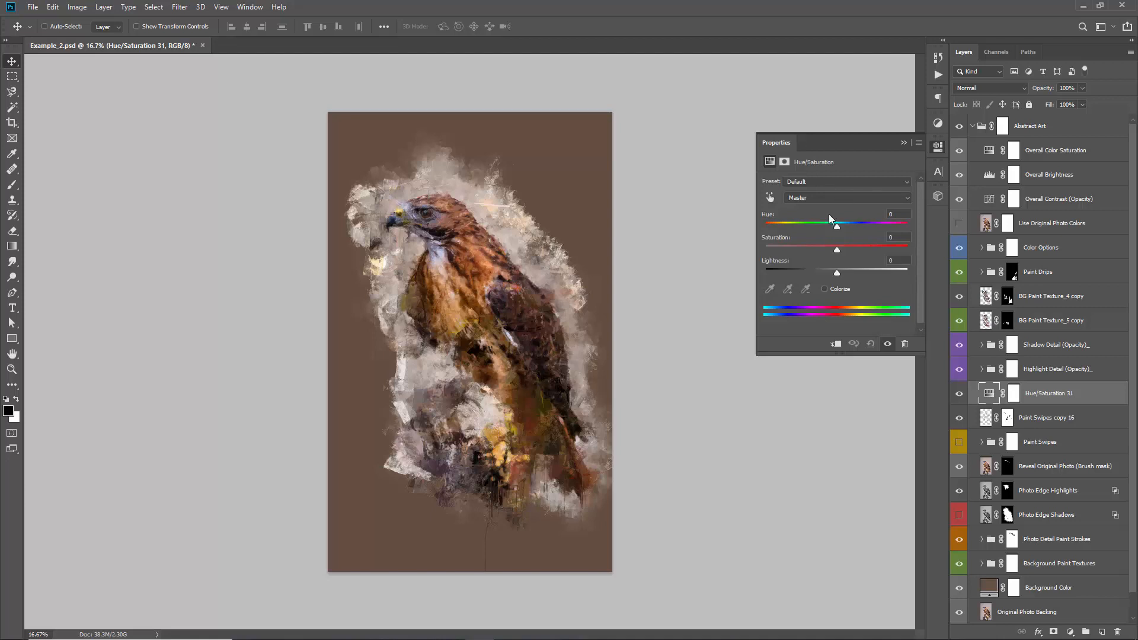
pyautogui.moveTo(838, 226)
pyautogui.mouseDown()
pyautogui.moveTo(888, 234)
pyautogui.moveTo(840, 233)
pyautogui.mouseUp()
pyautogui.click(904, 142)
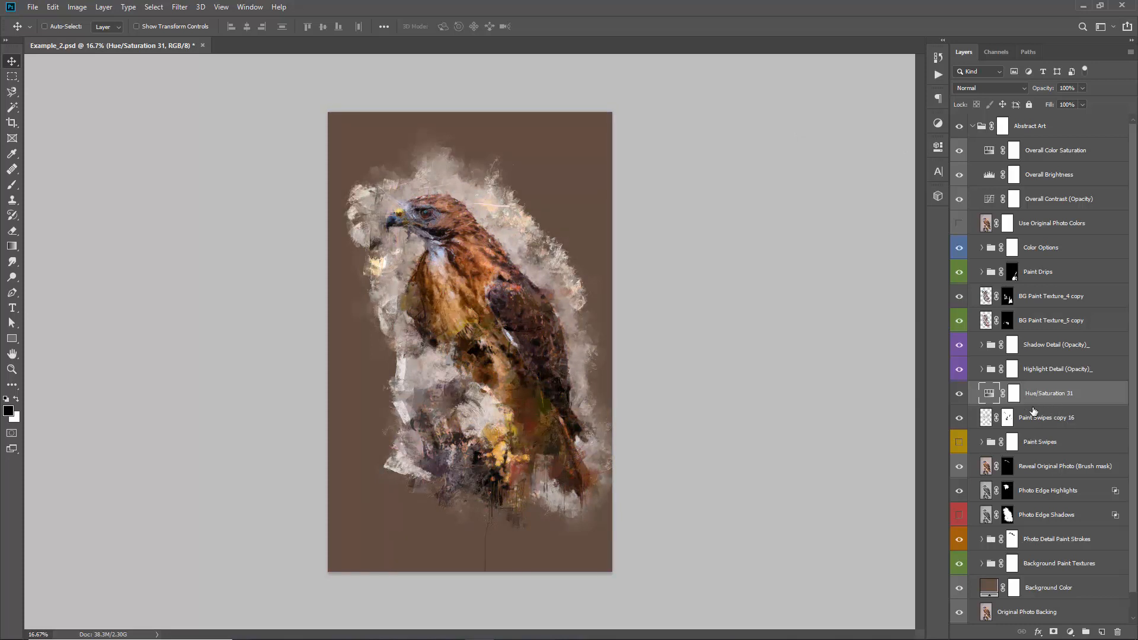
# Clip the Hue/Saturation adjustment to the merged paint swipes layer
pyautogui.click(1014, 394)
pyautogui.moveTo(1033, 407); pyautogui.dragTo(1034, 402)
pyautogui.keyDown('alt'); pyautogui.click(1033, 403); pyautogui.keyUp('alt')
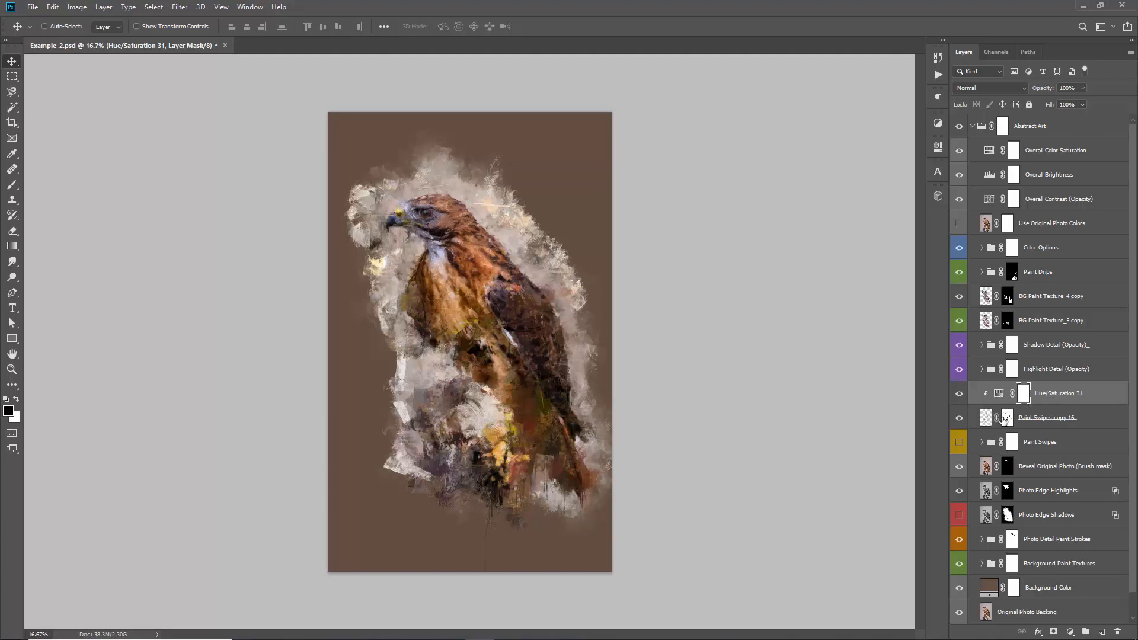
# Shift the clipped Hue/Saturation adjustment's hue strongly to recolour the paint swipes towards teal
pyautogui.doubleClick(999, 393)
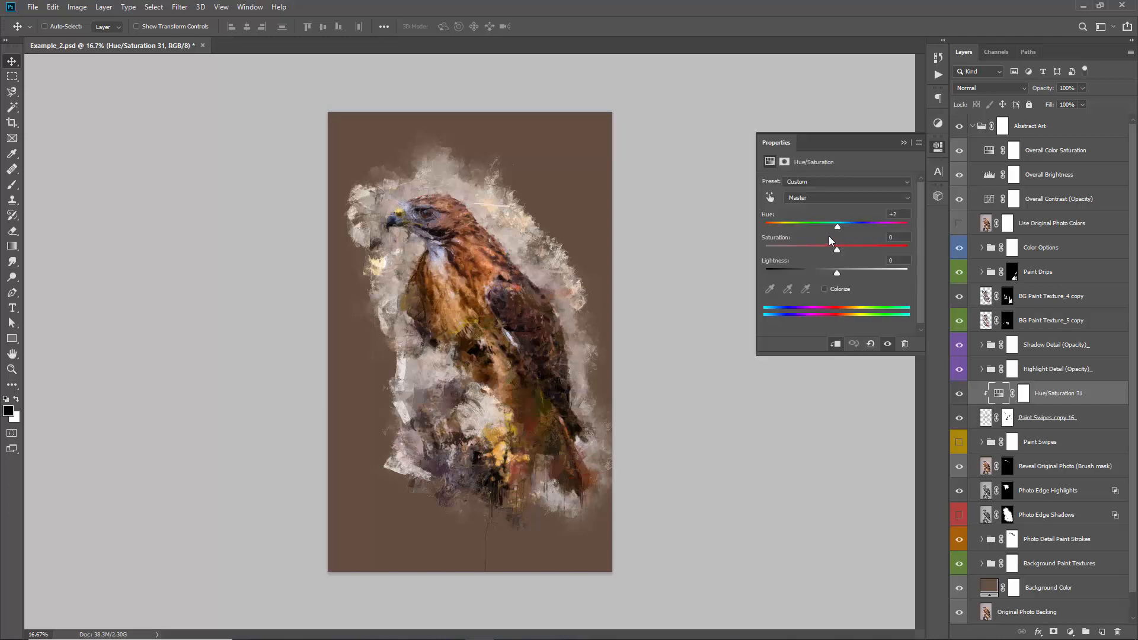
pyautogui.moveTo(838, 225)
pyautogui.mouseDown()
pyautogui.moveTo(923, 230)
pyautogui.moveTo(840, 227)
pyautogui.mouseUp()
pyautogui.moveTo(753, 232); pyautogui.dragTo(870, 247)
pyautogui.moveTo(870, 225); pyautogui.dragTo(901, 226)
pyautogui.click(902, 146)
# Preview the original photo by disabling and re-enabling the Reveal Original Photo layer's mask
pyautogui.scroll(-1, 1007, 328)
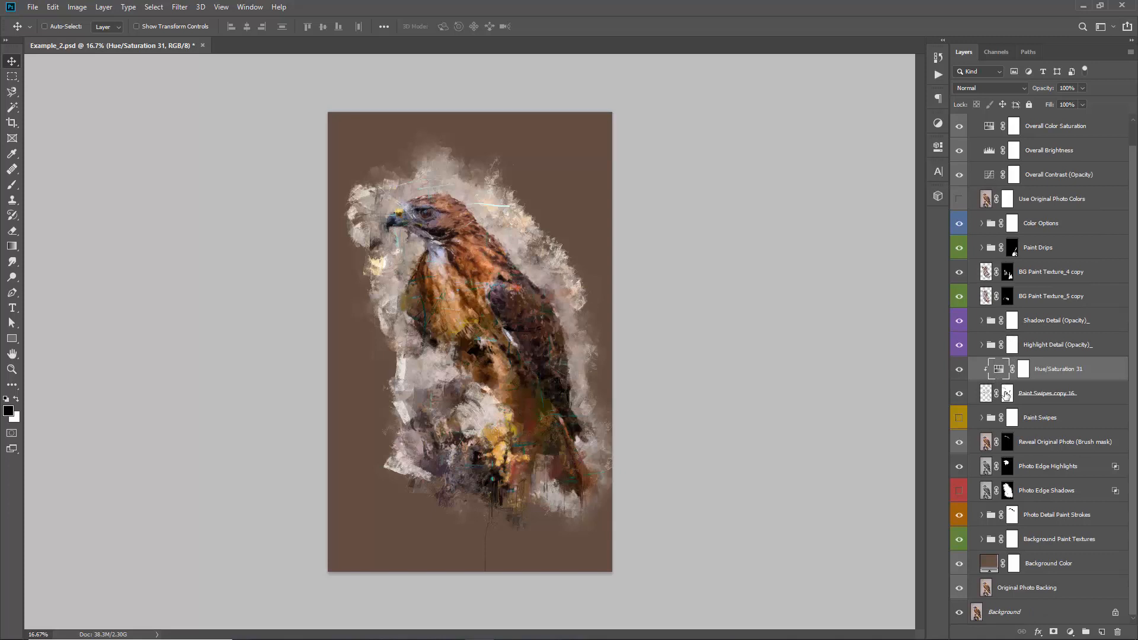
pyautogui.click(1007, 444)
pyautogui.keyDown('shift'); pyautogui.click(1007, 444); pyautogui.keyUp('shift')
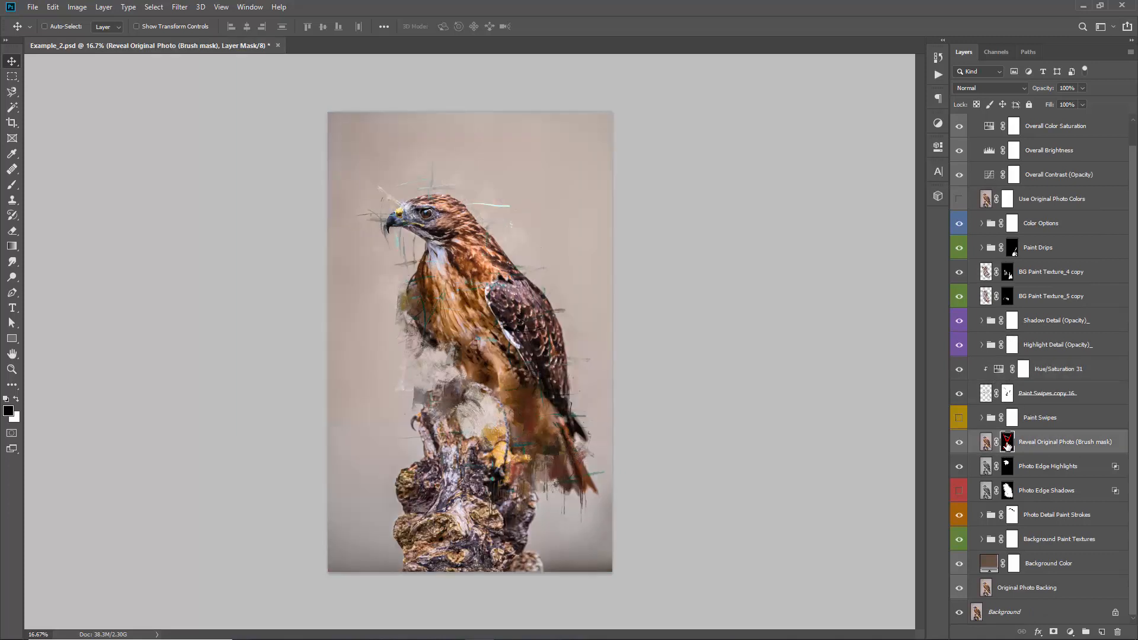
pyautogui.keyDown('shift'); pyautogui.click(1007, 444); pyautogui.keyUp('shift')
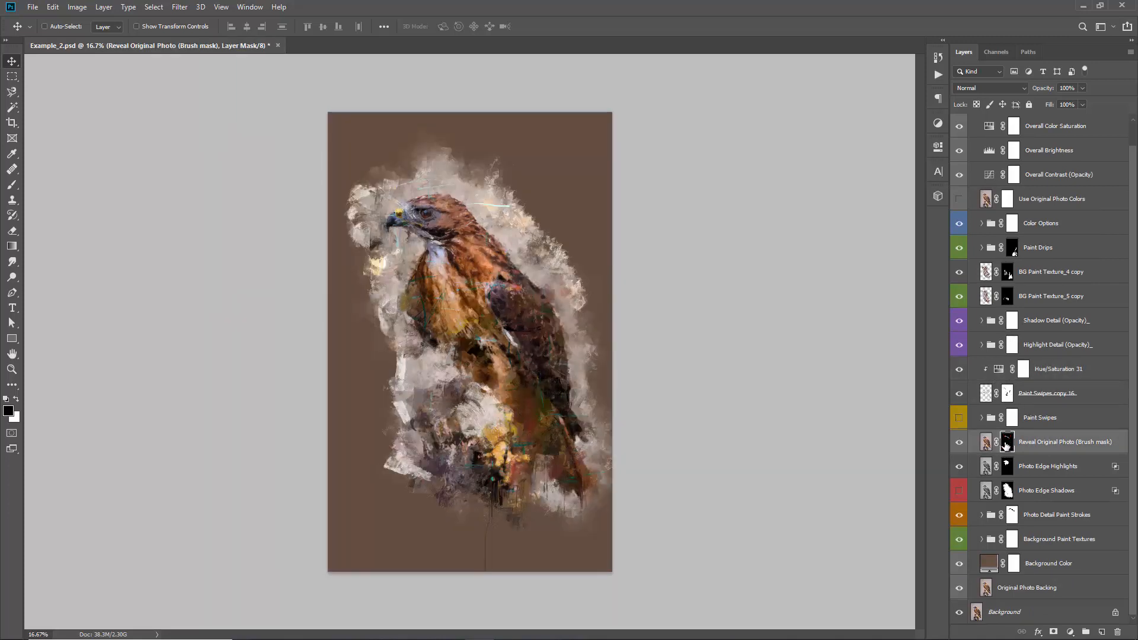
pyautogui.press('b')
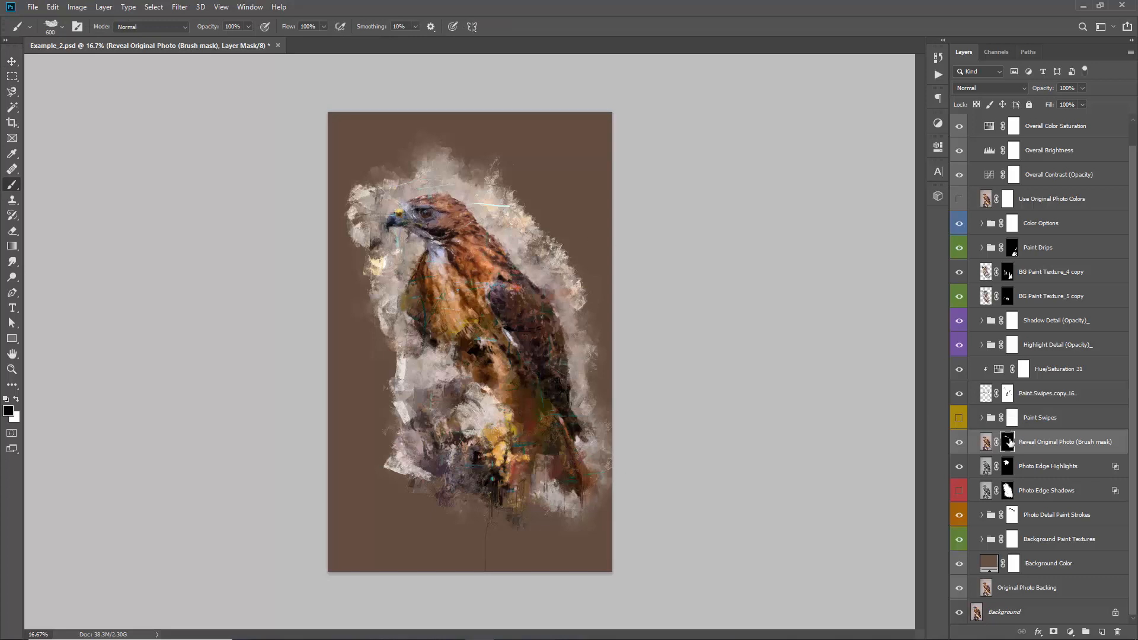
pyautogui.press('x')
pyautogui.press('v')
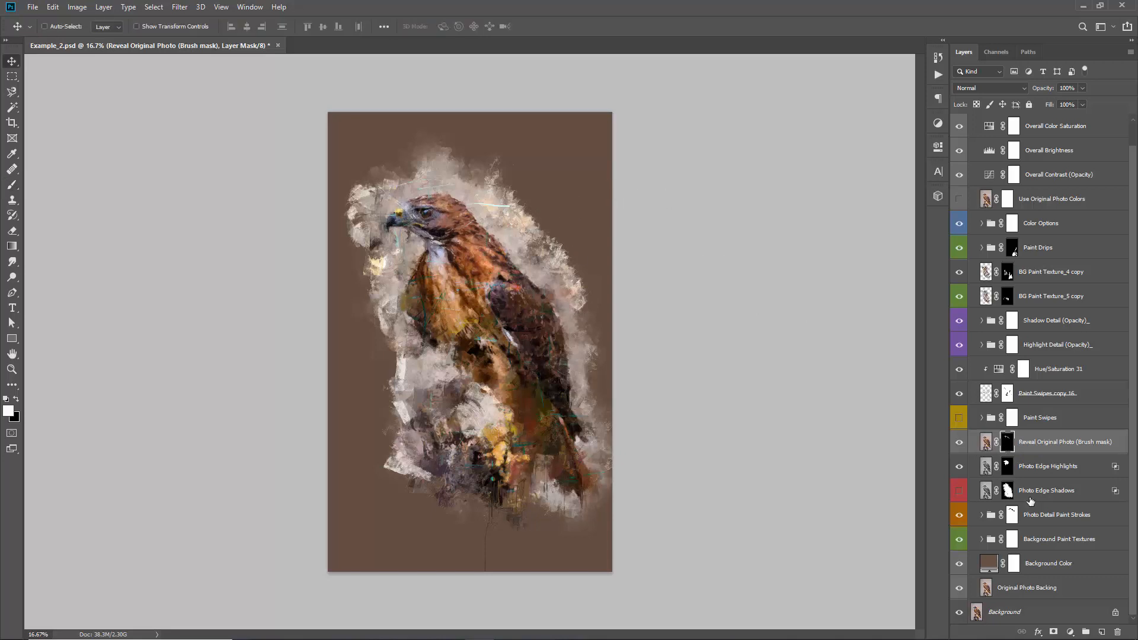
pyautogui.keyDown('shift'); pyautogui.click(1012, 446); pyautogui.keyUp('shift')
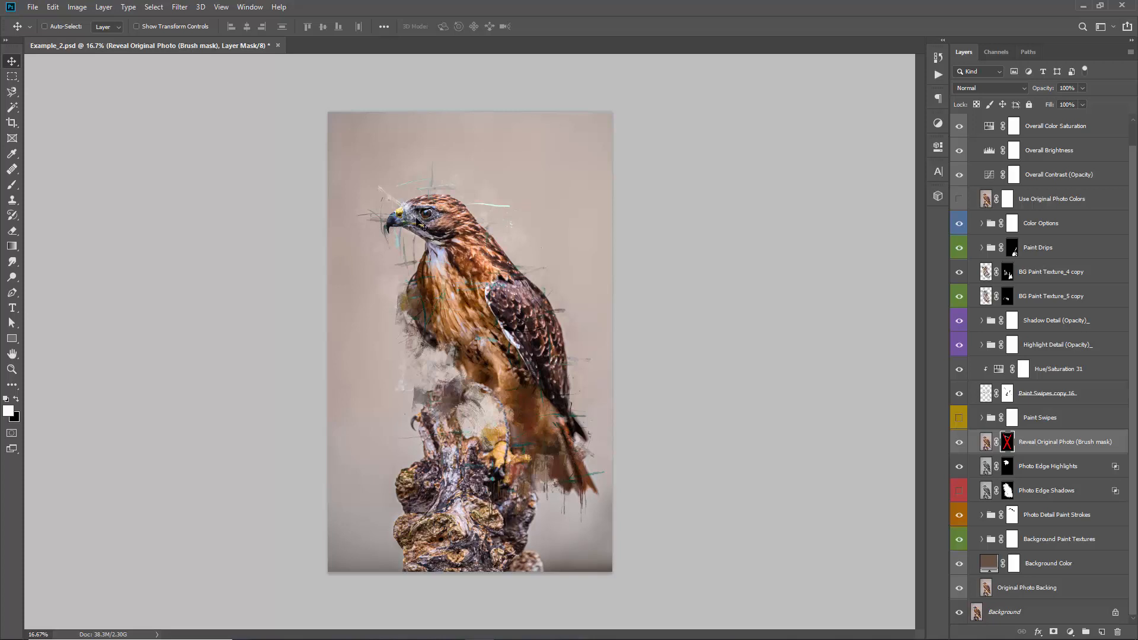
pyautogui.keyDown('shift'); pyautogui.click(1007, 442); pyautogui.keyUp('shift')
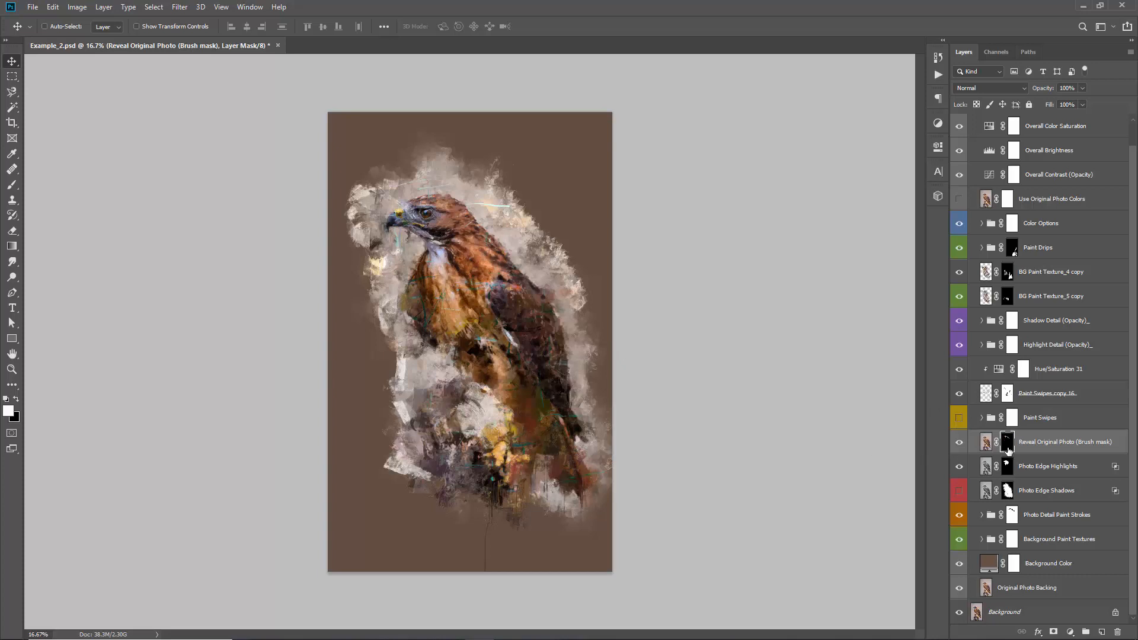
pyautogui.press('b')
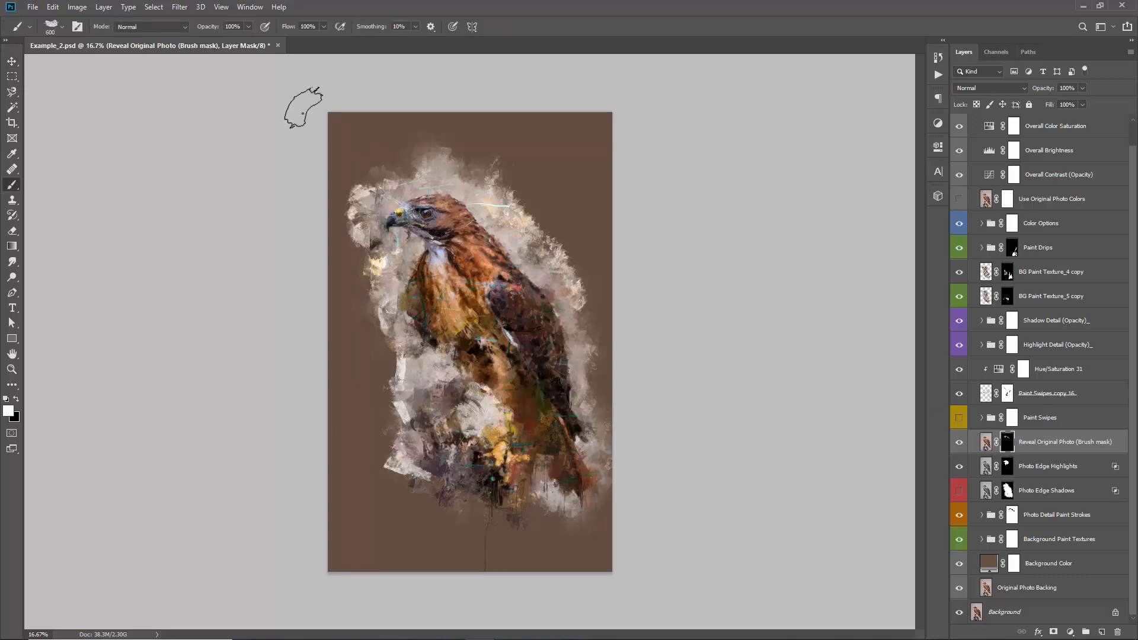
pyautogui.press('v')
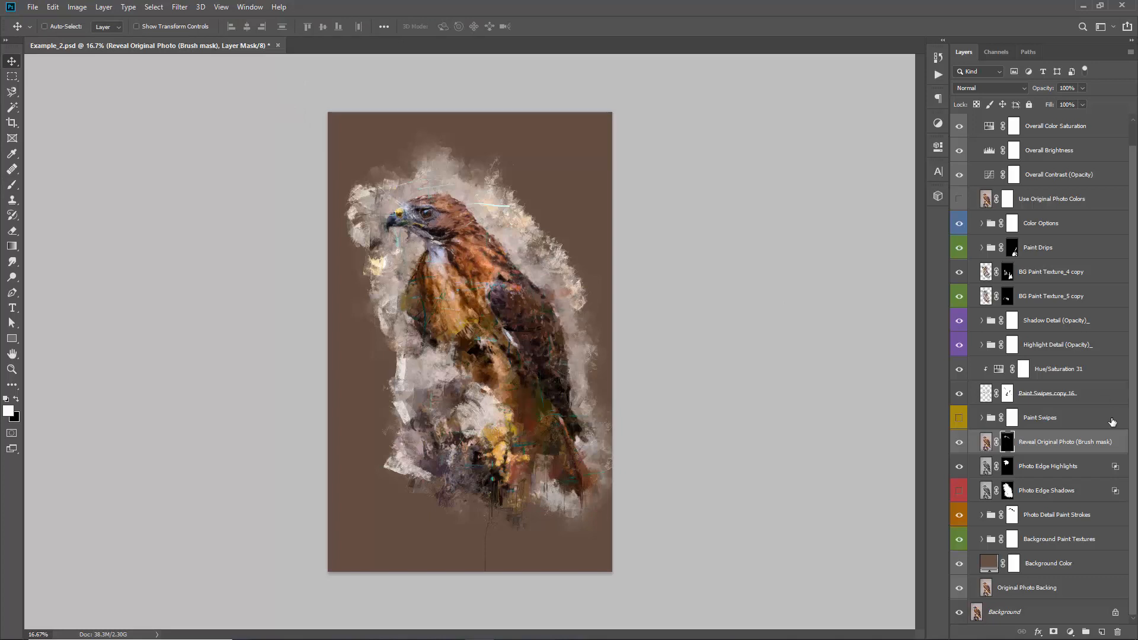
# Change the Background Color fill layer to the light beige colour c8baaf
pyautogui.click(994, 564)
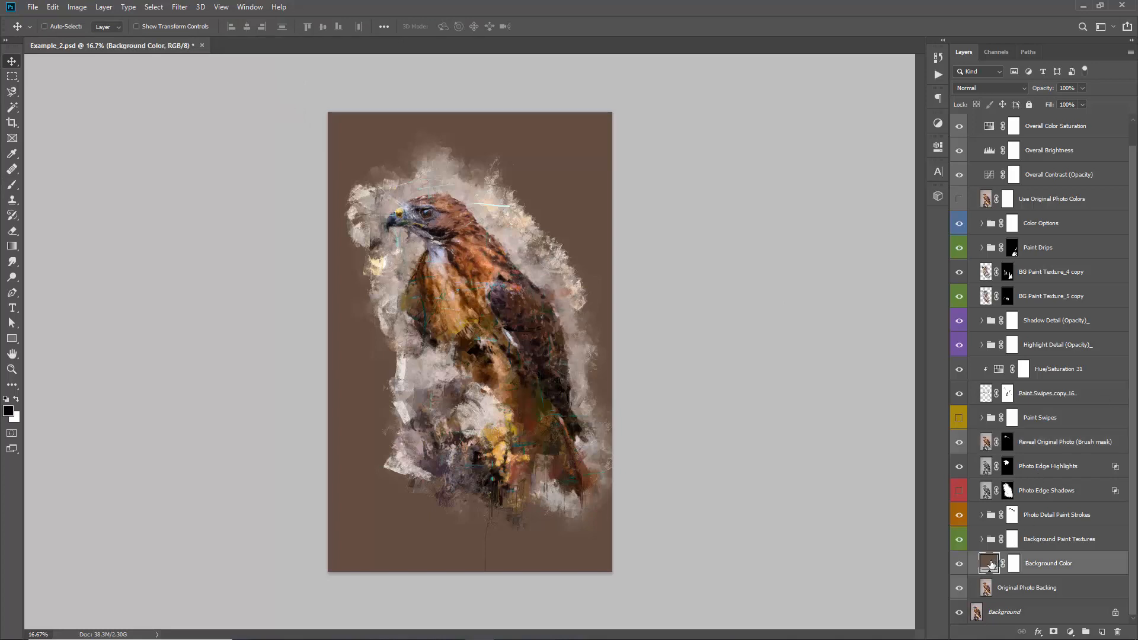
pyautogui.doubleClick(991, 565)
pyautogui.click(622, 206)
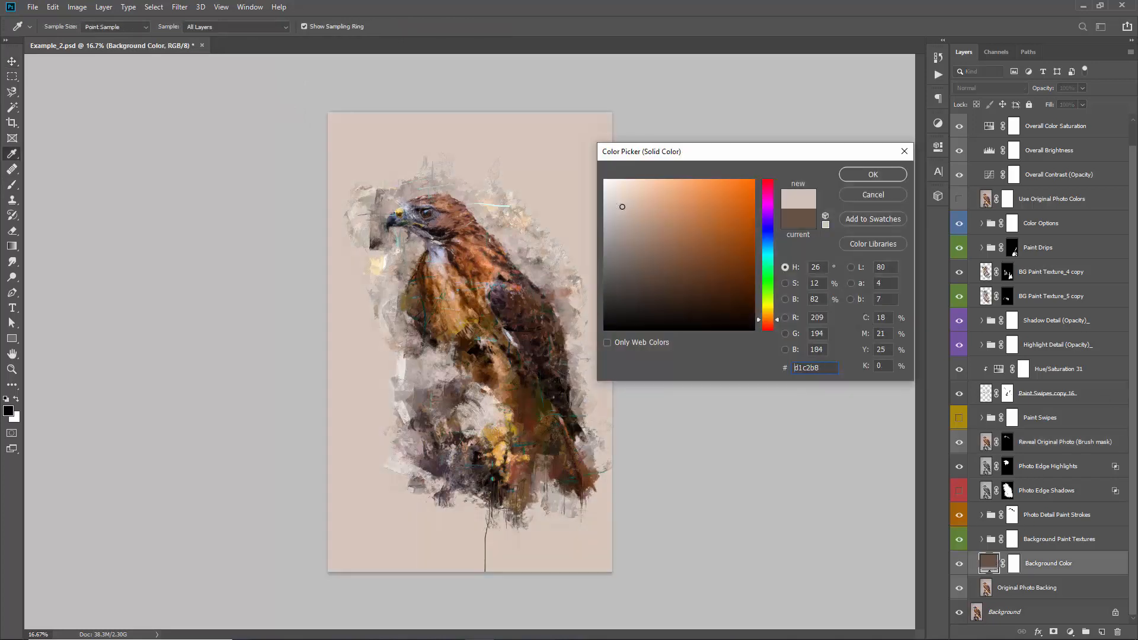
pyautogui.moveTo(622, 206)
pyautogui.mouseDown()
pyautogui.moveTo(626, 228)
pyautogui.moveTo(624, 215)
pyautogui.mouseUp()
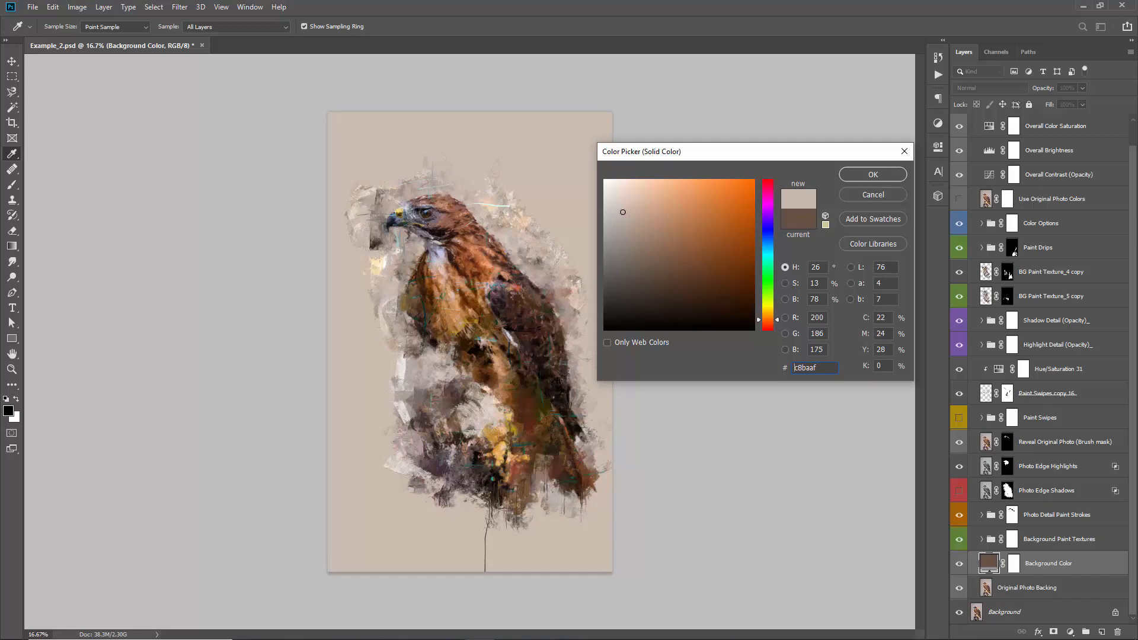
pyautogui.click(896, 177)
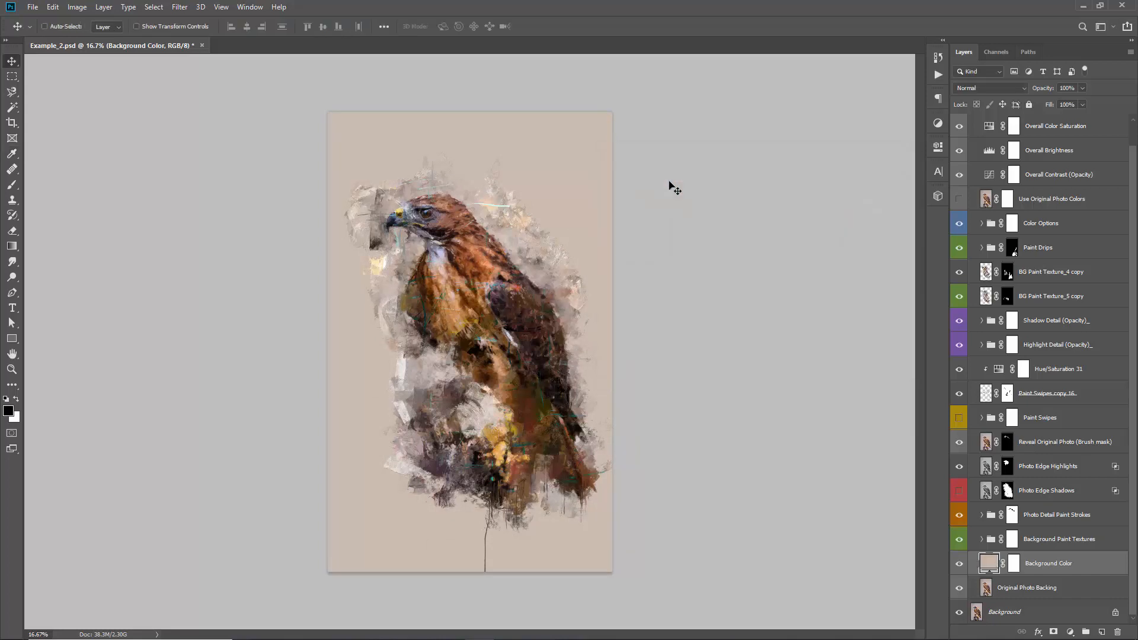
# Expand the Color Options group and preview Color Option 29 and Color Option 28 on the artwork
pyautogui.scroll(1, 979, 313)
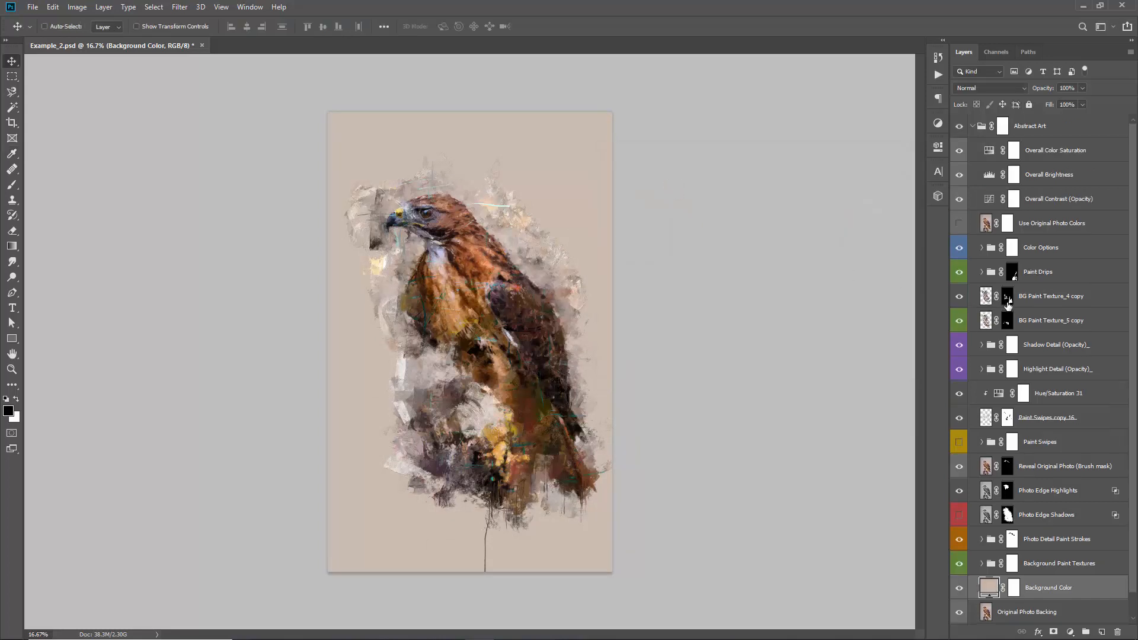
pyautogui.click(1038, 247)
pyautogui.click(981, 249)
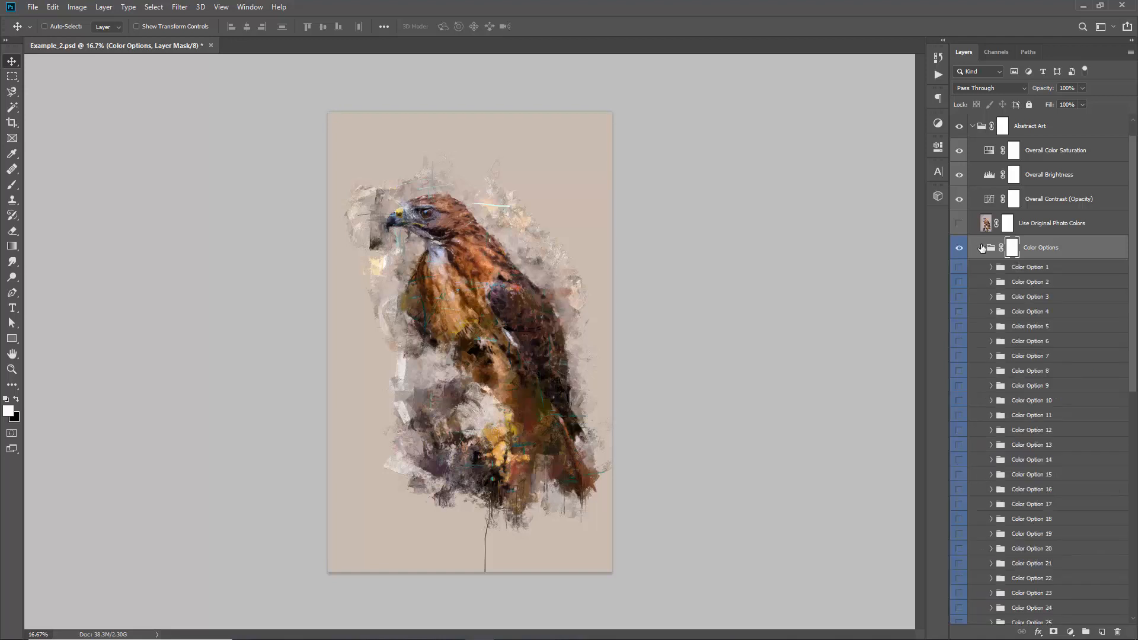
pyautogui.scroll(-5, 1001, 491)
pyautogui.click(961, 560)
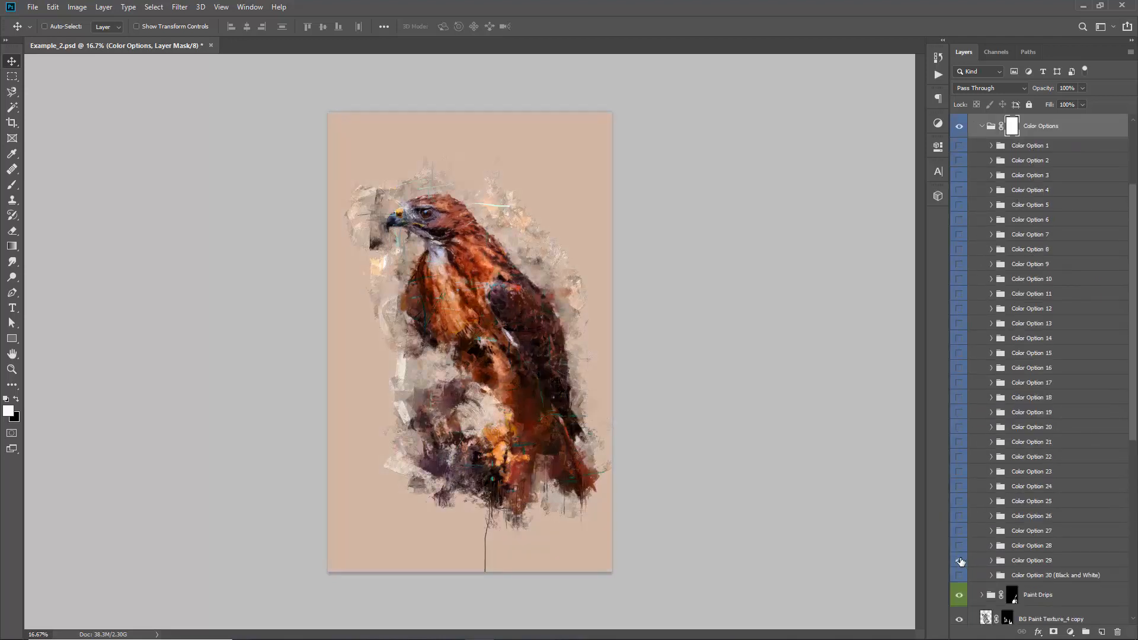
pyautogui.click(961, 561)
pyautogui.click(961, 547)
pyautogui.click(961, 547)
# Enable Color Option 27 and lower its opacity to 24%
pyautogui.click(961, 533)
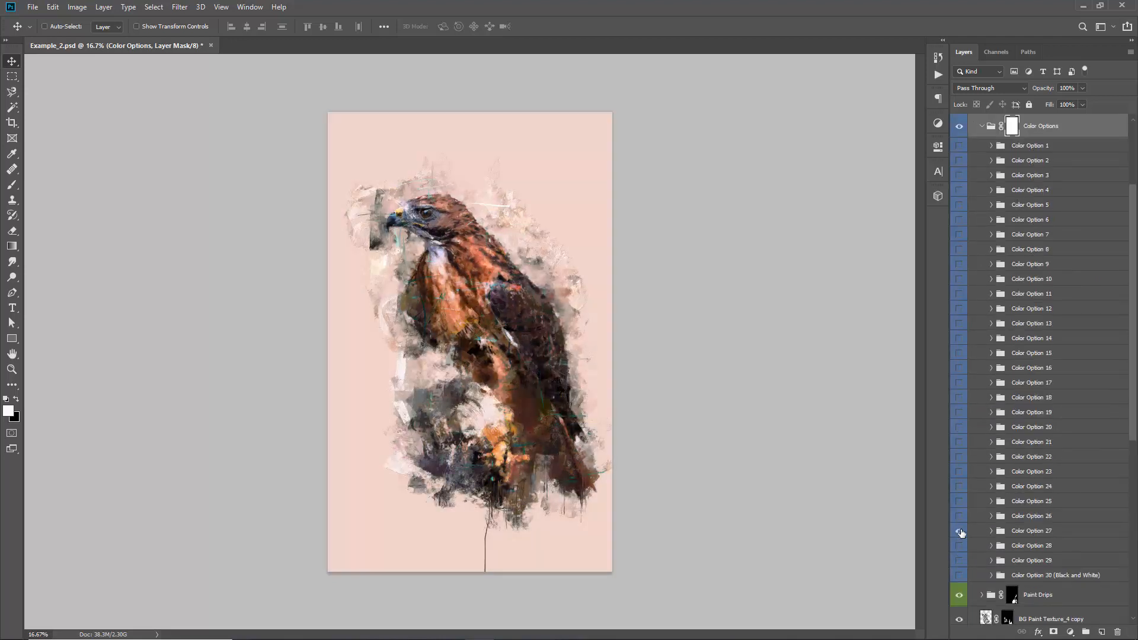
pyautogui.click(1019, 531)
pyautogui.moveTo(1045, 89); pyautogui.dragTo(184, 118)
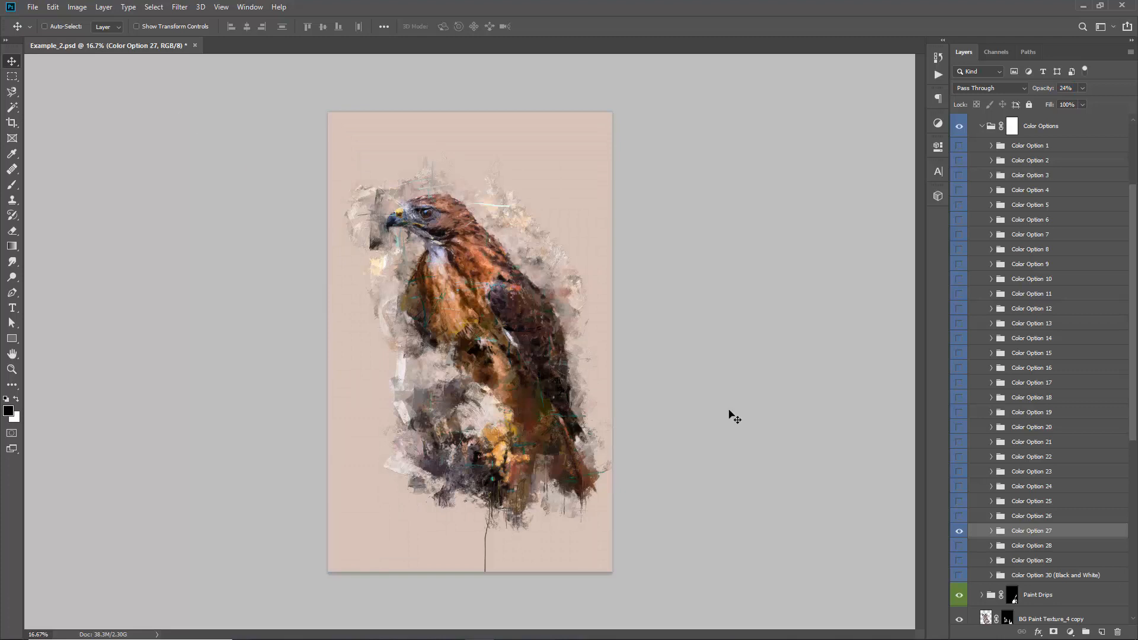
# Preview Color Options 26 down to 21 one at a time, hiding each again
pyautogui.click(959, 515)
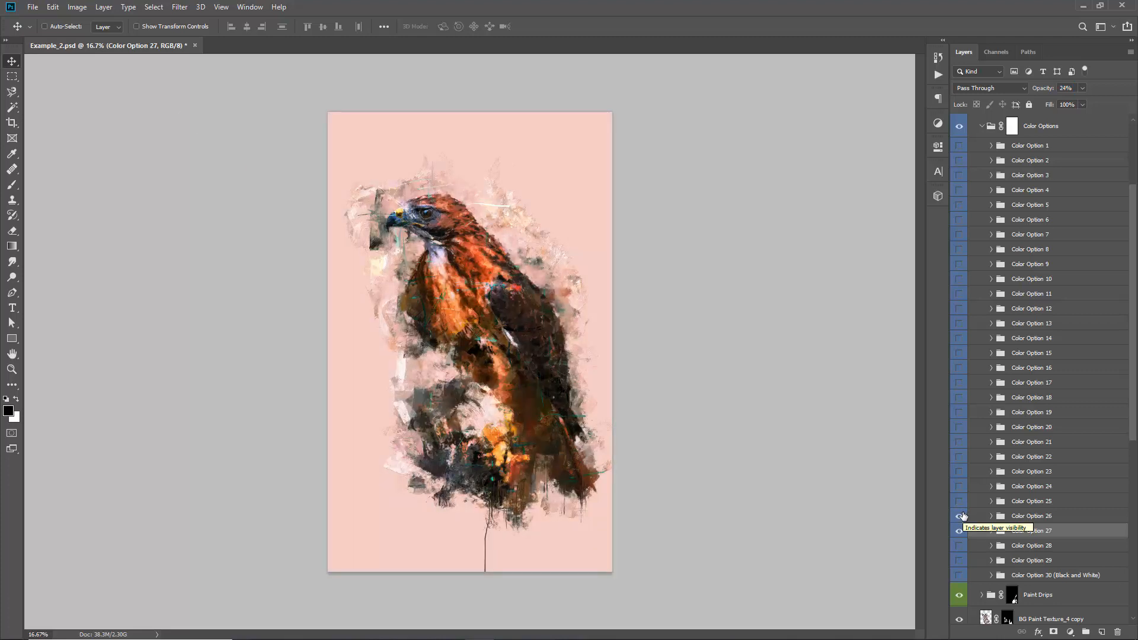
pyautogui.click(964, 516)
pyautogui.click(960, 503)
pyautogui.click(960, 503)
pyautogui.click(959, 489)
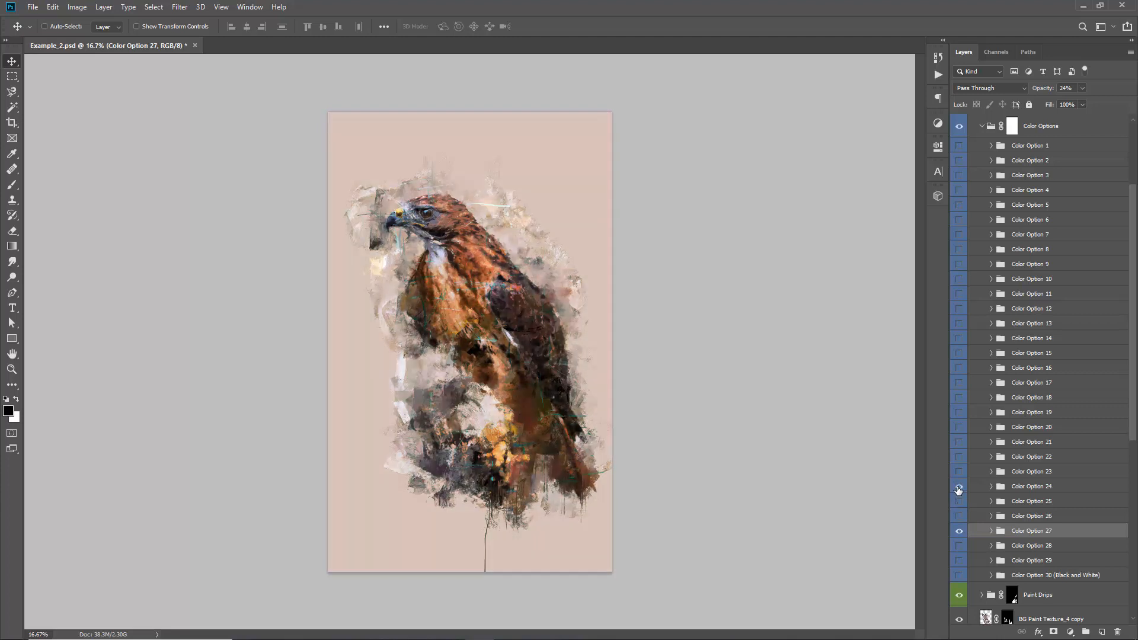
pyautogui.click(959, 489)
pyautogui.click(958, 474)
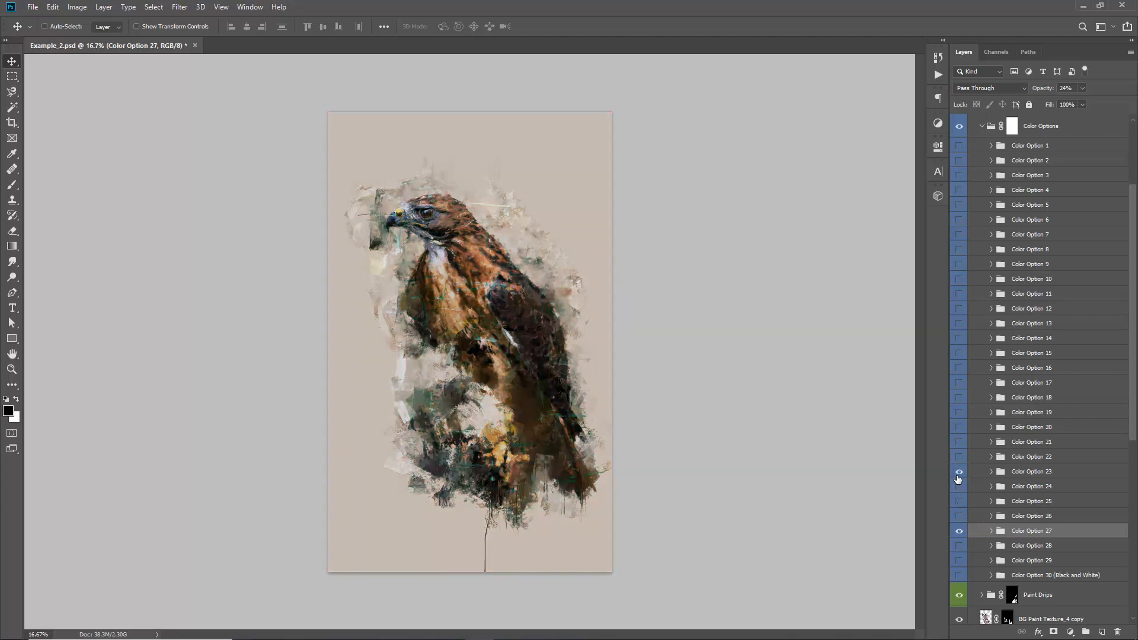
pyautogui.click(959, 473)
pyautogui.click(957, 458)
pyautogui.click(957, 458)
pyautogui.click(958, 443)
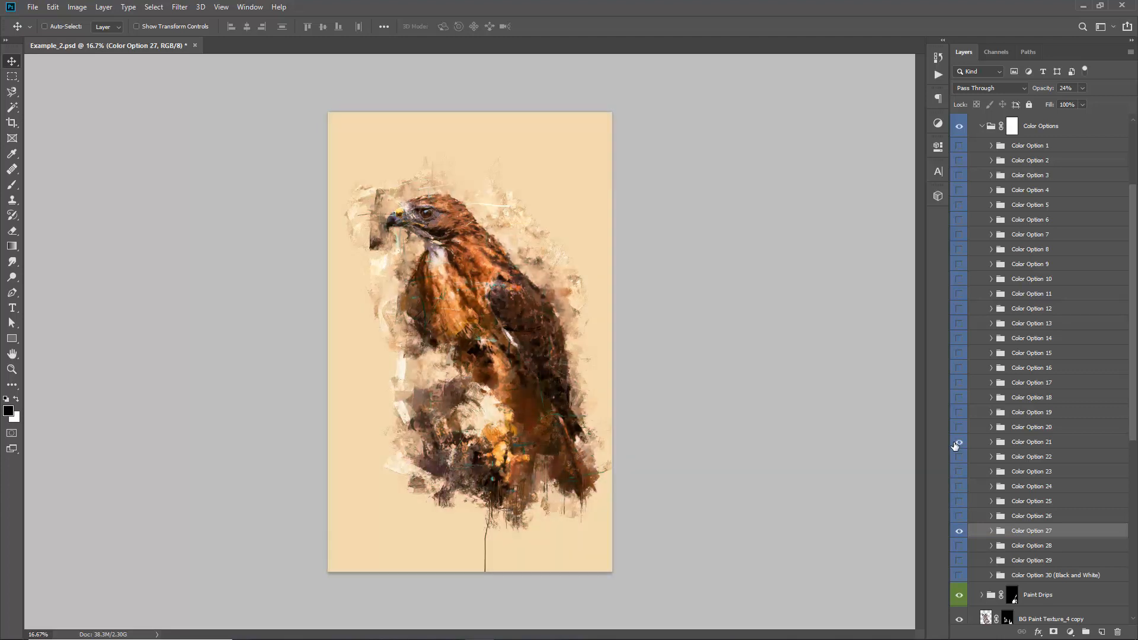
pyautogui.click(957, 444)
# Enable Color Option 20 at 26% opacity and collapse the Color Options group
pyautogui.click(959, 428)
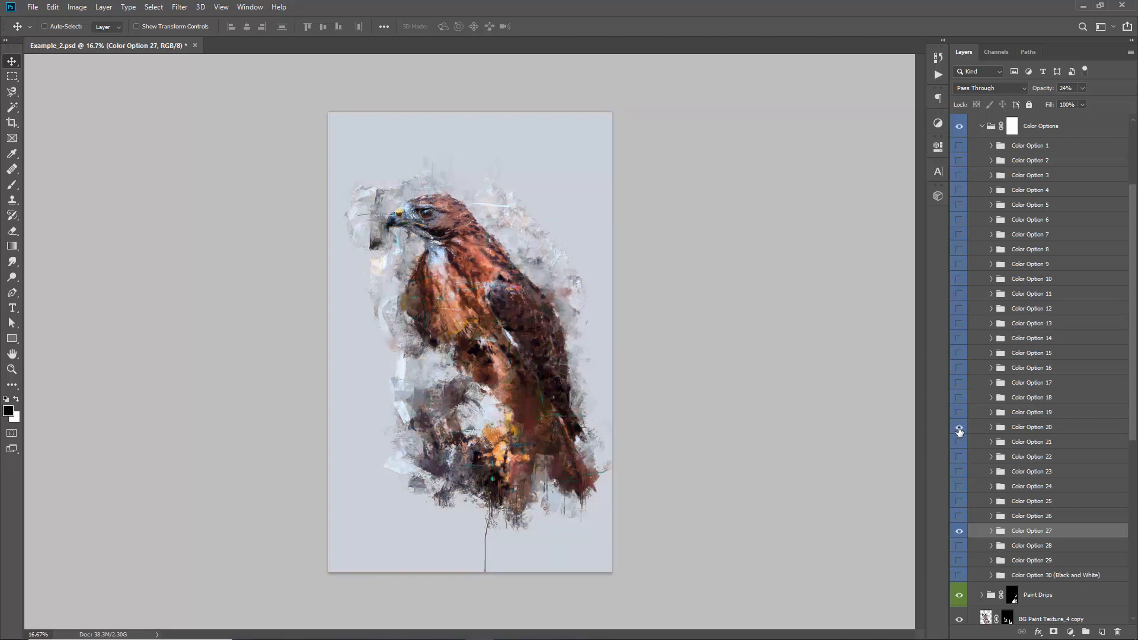
pyautogui.click(1018, 427)
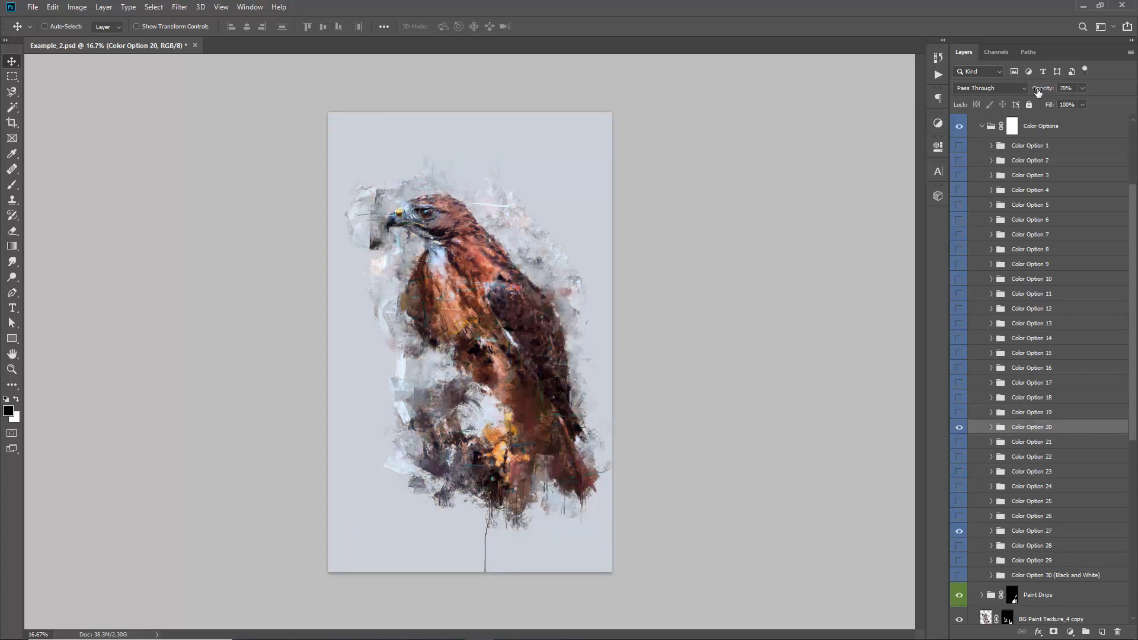
pyautogui.moveTo(1037, 91); pyautogui.dragTo(73, 122)
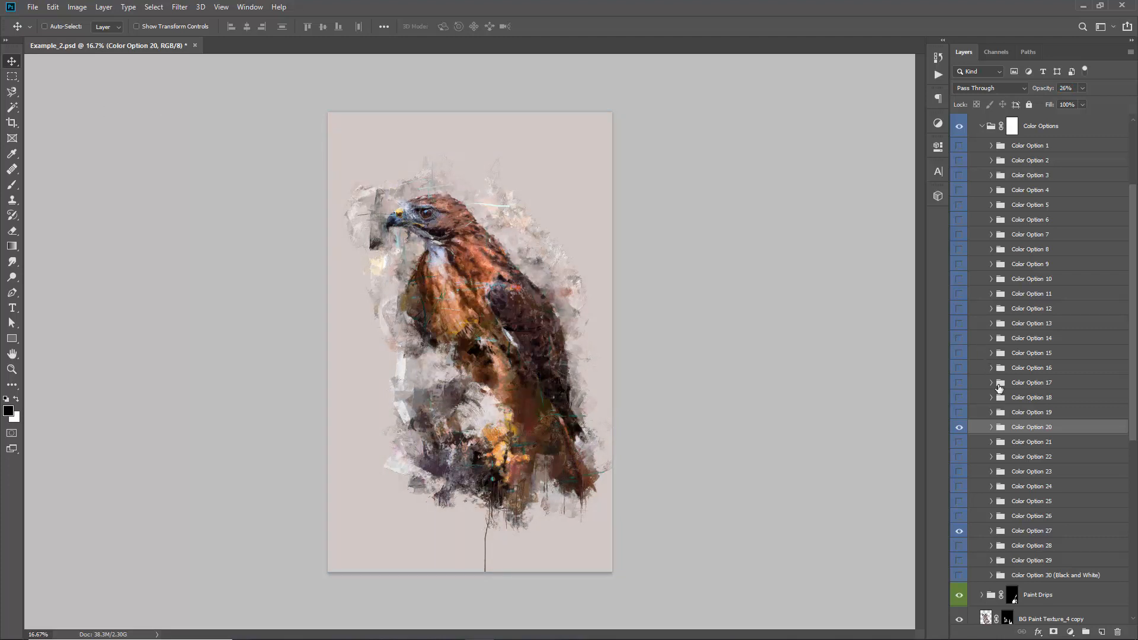
pyautogui.scroll(3, 1000, 386)
pyautogui.click(982, 248)
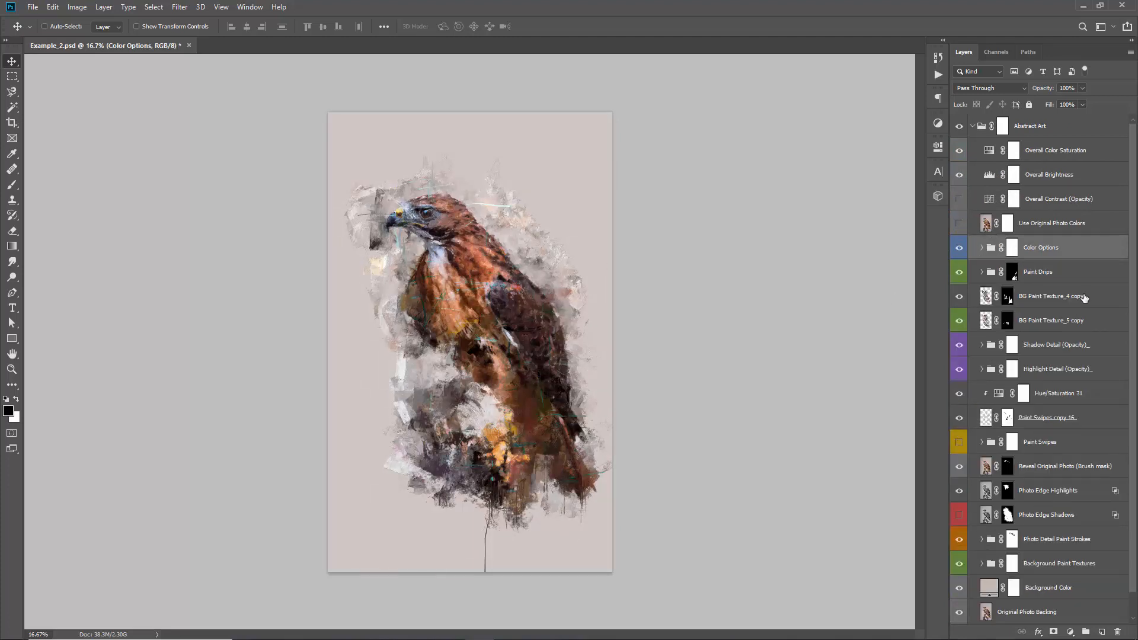
# Readjust the hue of the Hue/Saturation adjustment clipped to the merged paint swipes, moving it away from teal
pyautogui.click(1050, 297)
pyautogui.scroll(-1, 1008, 356)
pyautogui.doubleClick(998, 370)
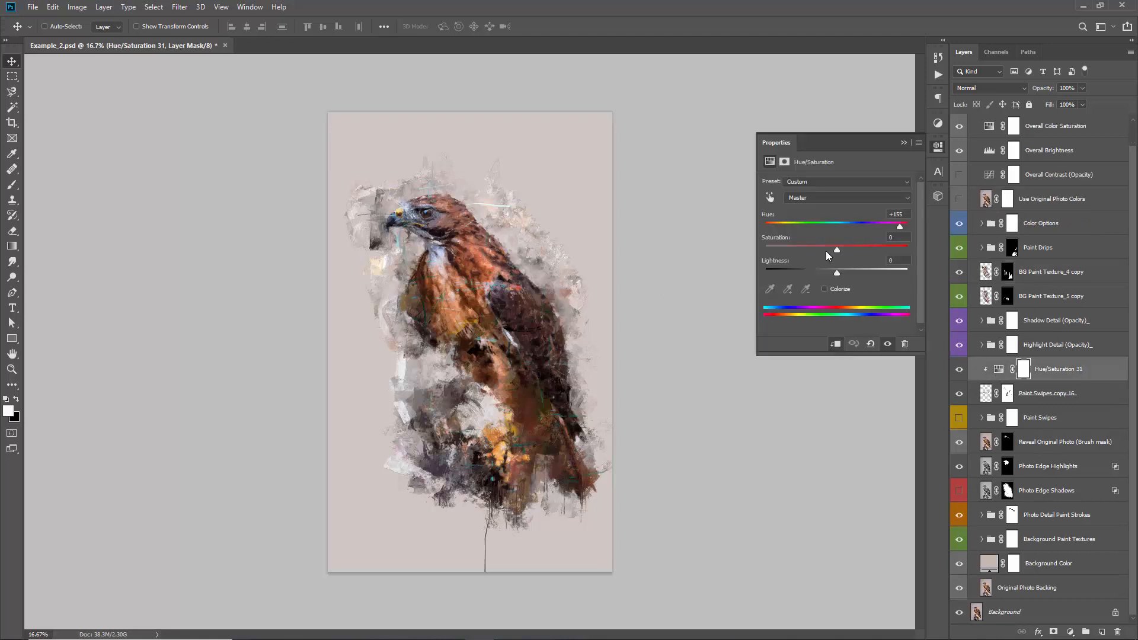
pyautogui.moveTo(866, 226); pyautogui.dragTo(829, 227)
pyautogui.click(904, 143)
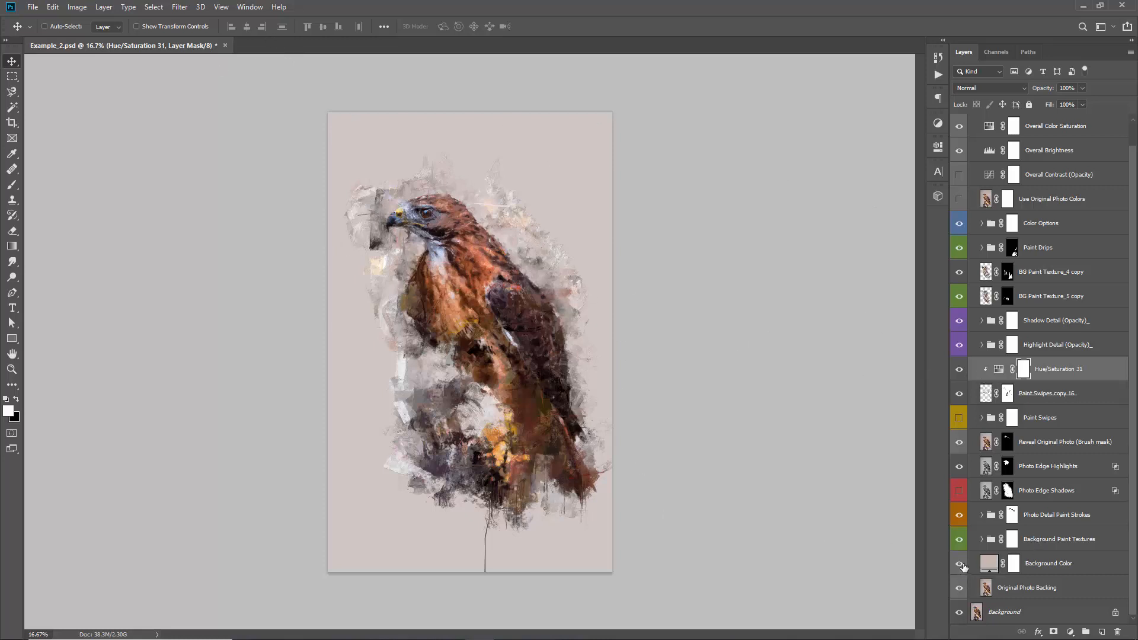
# Preview the artwork on transparency by hiding and re-showing the Background Color, Original Photo Backing and Background layers
pyautogui.moveTo(961, 565); pyautogui.dragTo(958, 621)
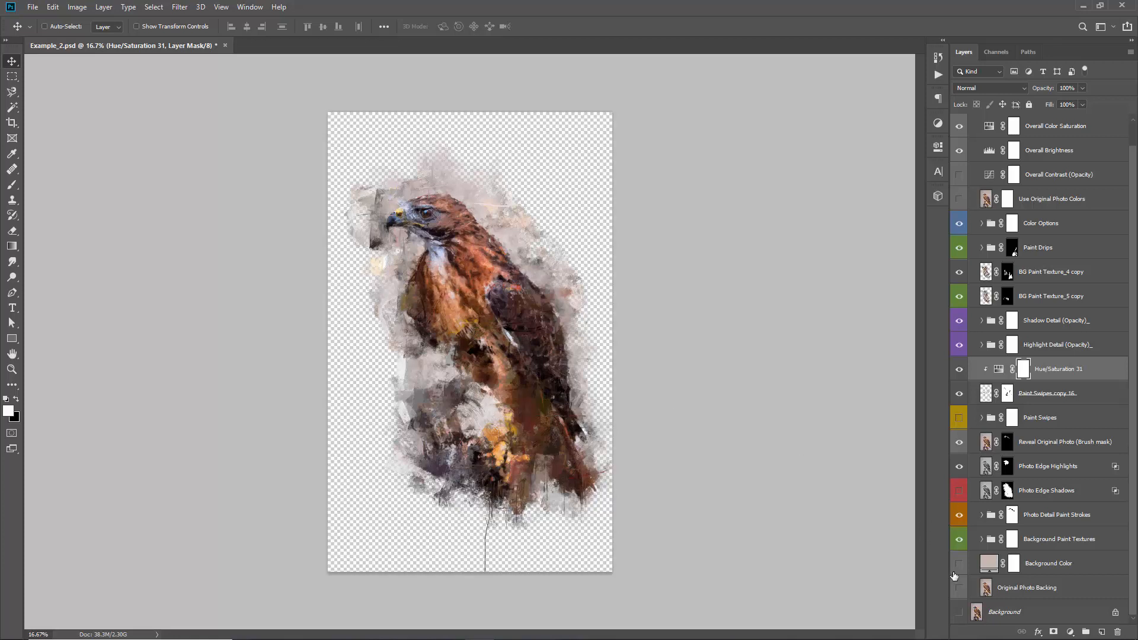
pyautogui.moveTo(959, 571); pyautogui.dragTo(958, 614)
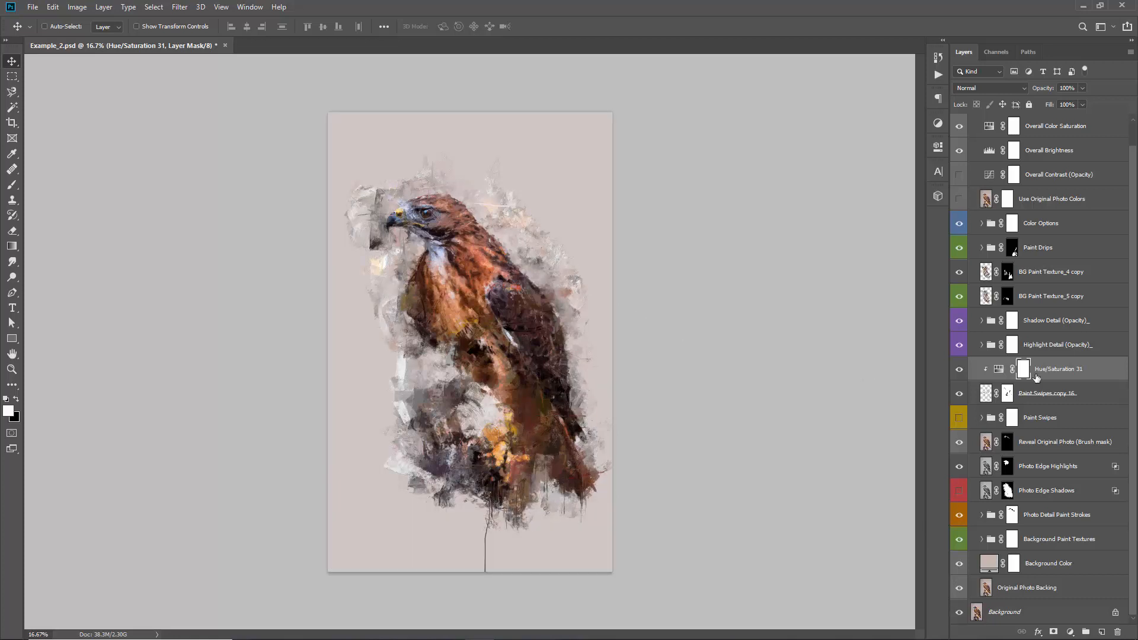
# Stamp all visible layers into a new layer above the Abstract Art group, keeping it aligned with the canvas
pyautogui.scroll(1, 1036, 370)
pyautogui.click(177, 7)
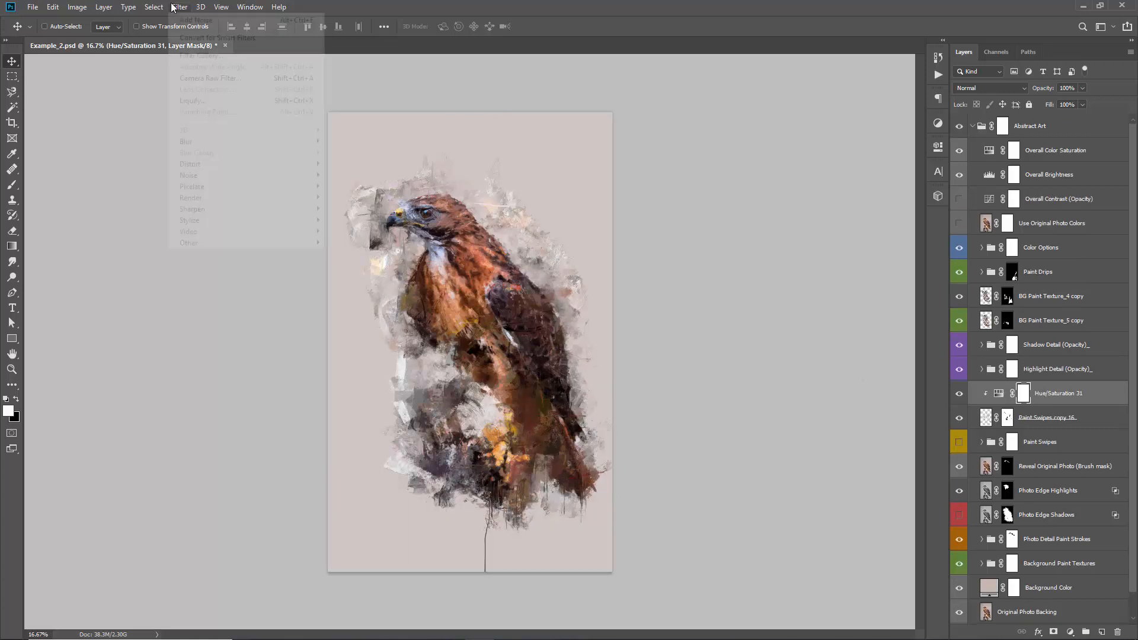
pyautogui.click(177, 7)
pyautogui.click(1002, 126)
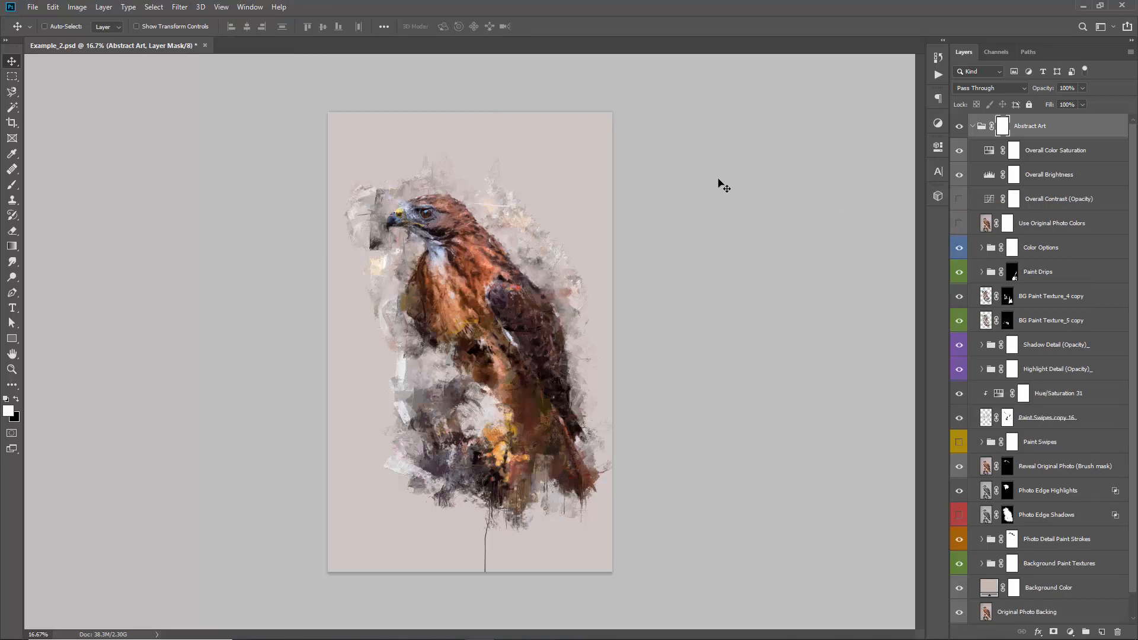
pyautogui.press('ctrl')
pyautogui.hotkey('ctrl', 'alt', 'shift', 'e')
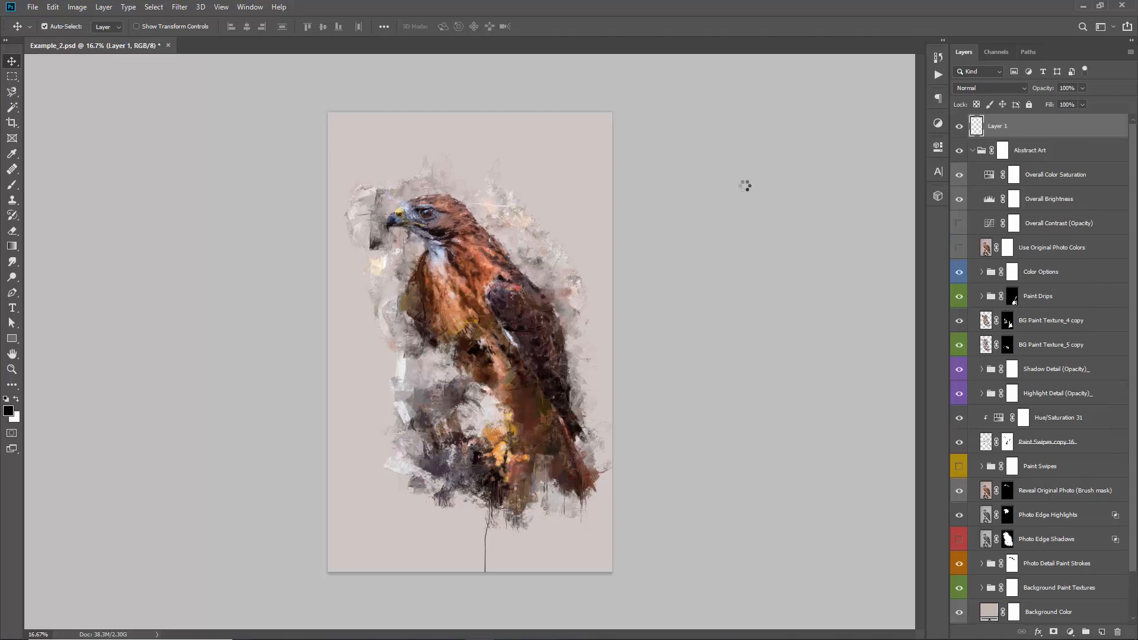
pyautogui.moveTo(503, 225)
pyautogui.mouseDown()
pyautogui.moveTo(517, 216)
pyautogui.moveTo(507, 212)
pyautogui.mouseUp()
pyautogui.hotkey('ctrl', 'z')
# Open the Camera Raw Filter on the stamped layer and apply the Light grain and Medium sharpening presets
pyautogui.click(180, 8)
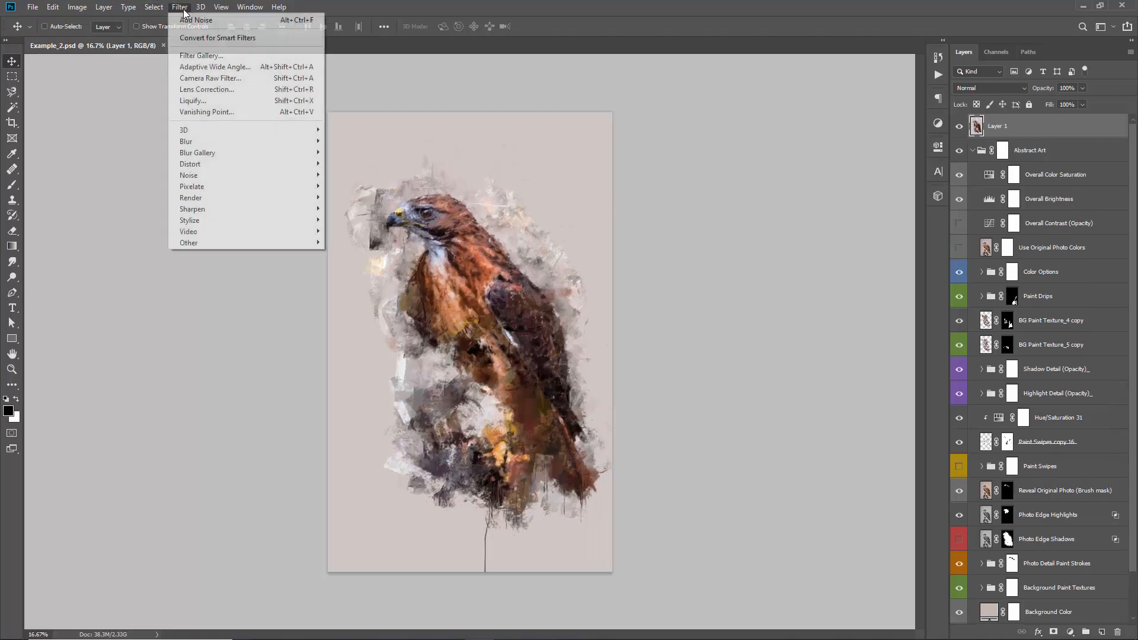
pyautogui.click(218, 76)
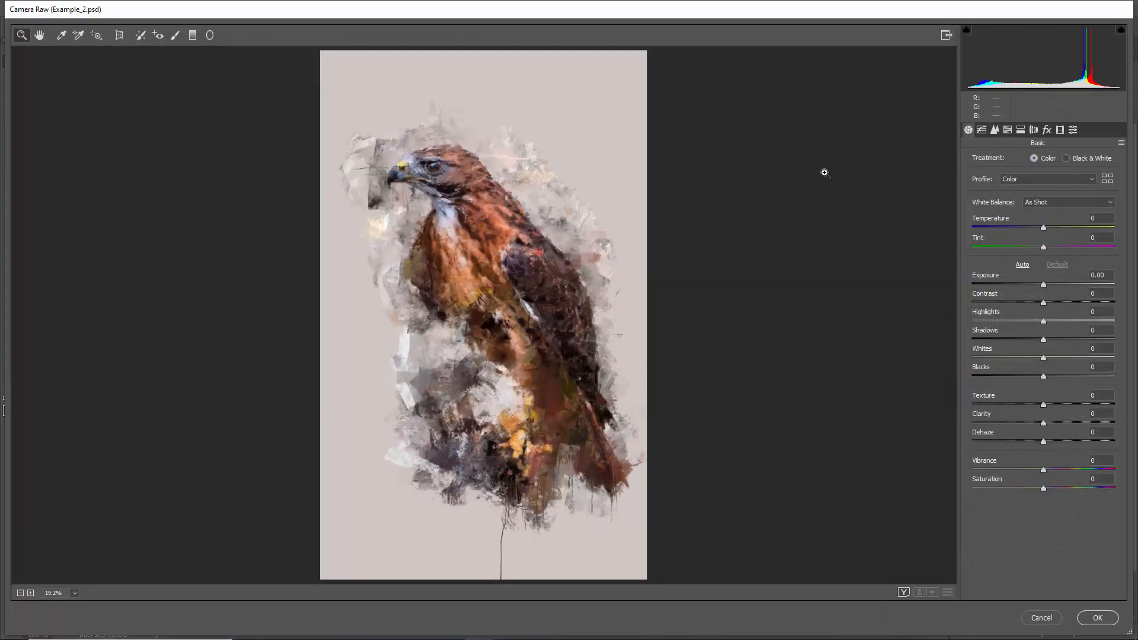
pyautogui.click(1073, 129)
pyautogui.scroll(-8, 1017, 379)
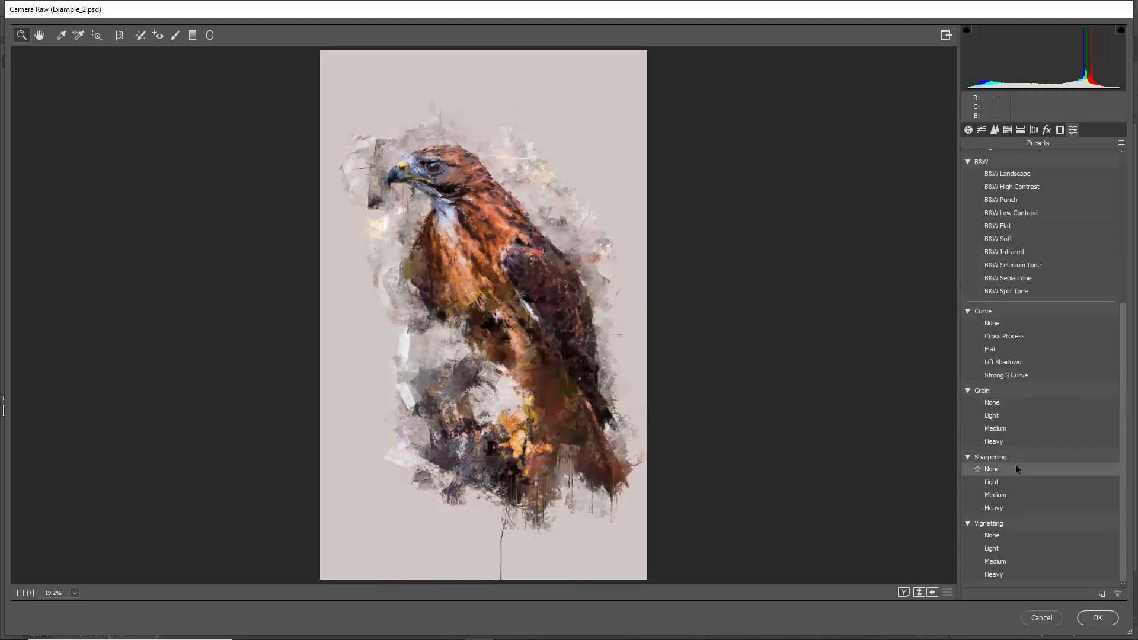
pyautogui.click(1014, 415)
pyautogui.click(1005, 499)
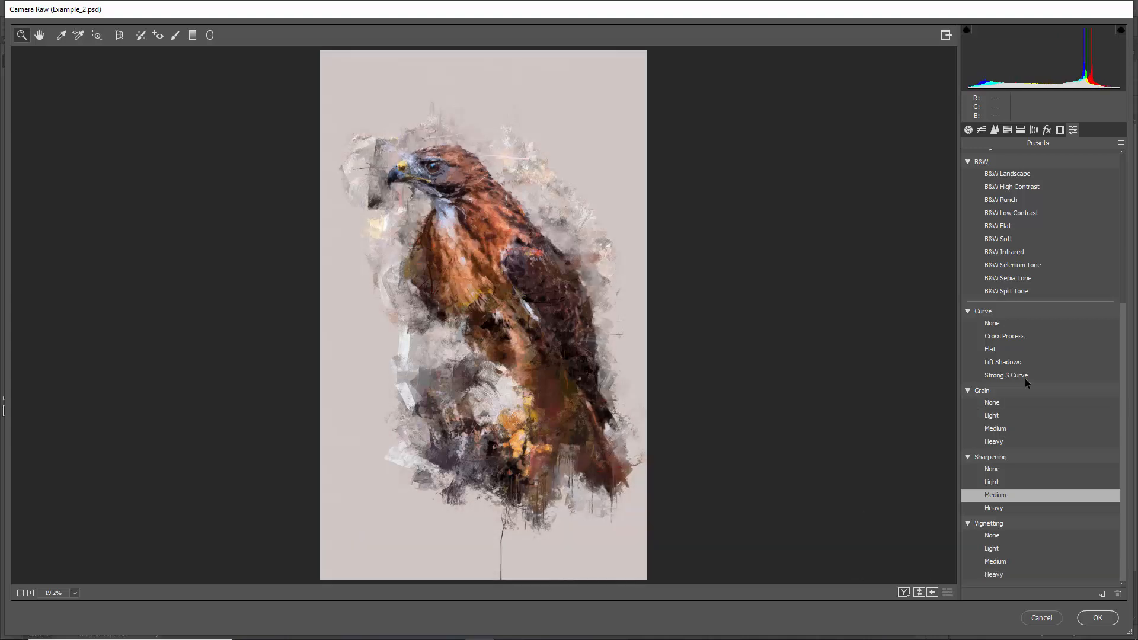
pyautogui.scroll(4, 1023, 356)
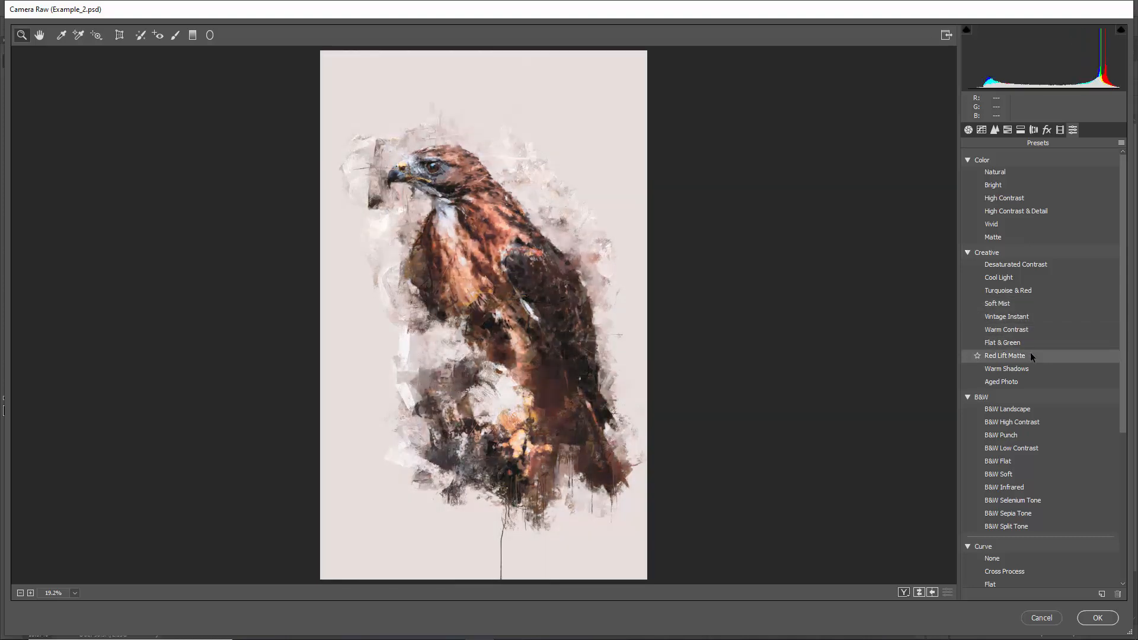
# Set Clarity to +5, Texture to +3 and Vibrance to +48, and apply the Camera Raw Filter
pyautogui.click(968, 130)
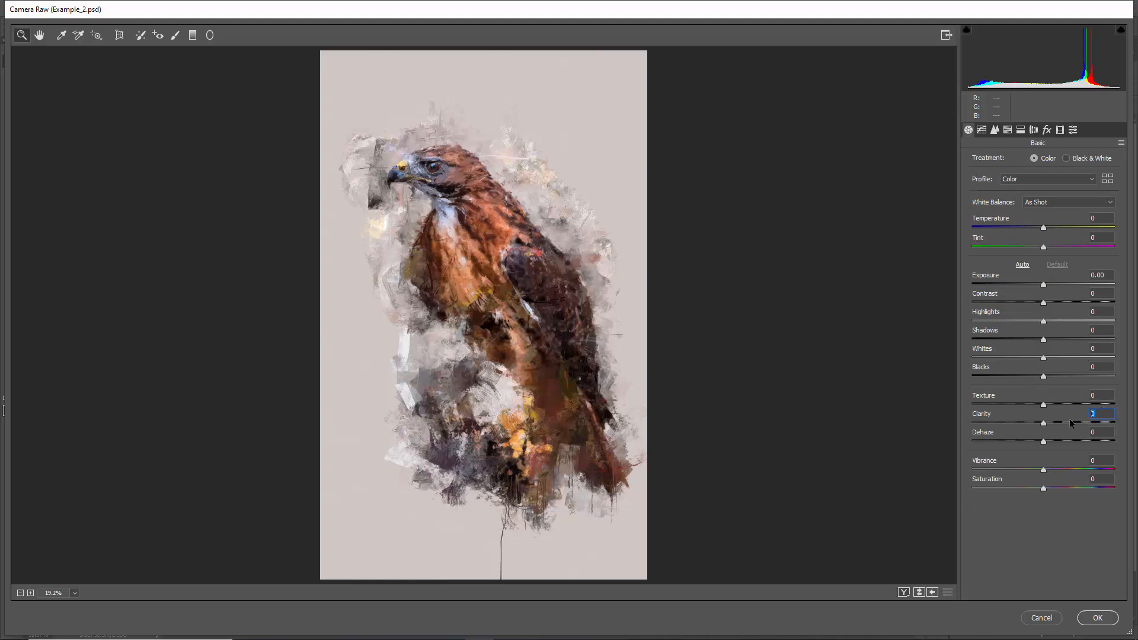
pyautogui.write('5')
pyautogui.click(1101, 394)
pyautogui.moveTo(1046, 470); pyautogui.dragTo(1095, 469)
pyautogui.click(1098, 618)
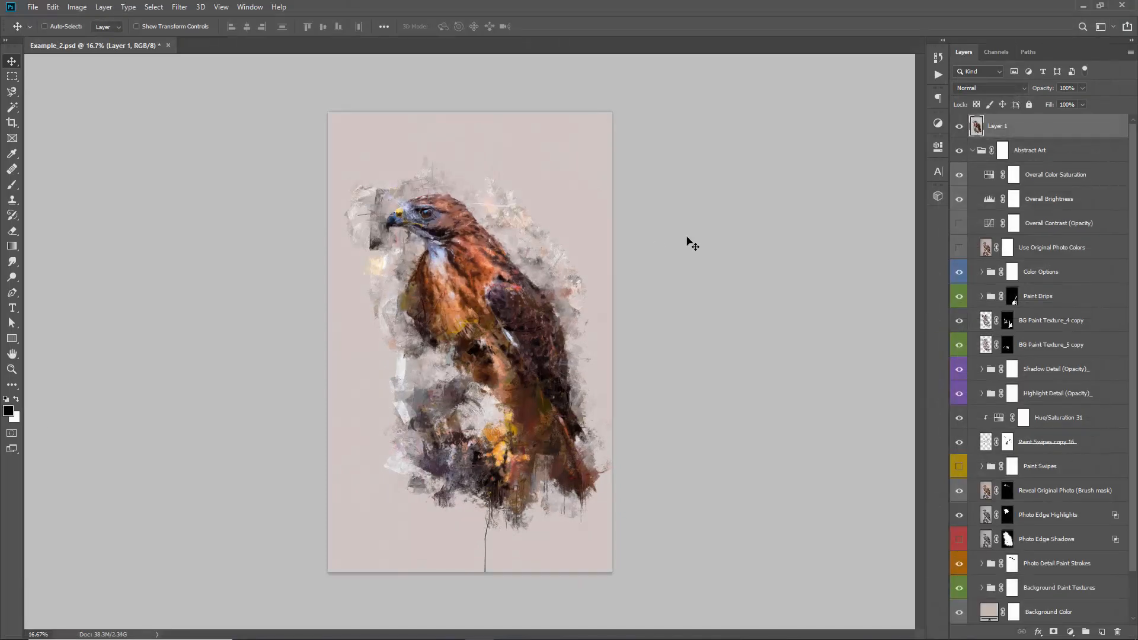
# Collapse the Abstract Art group, and save and close the Example_2.psd document
pyautogui.click(973, 152)
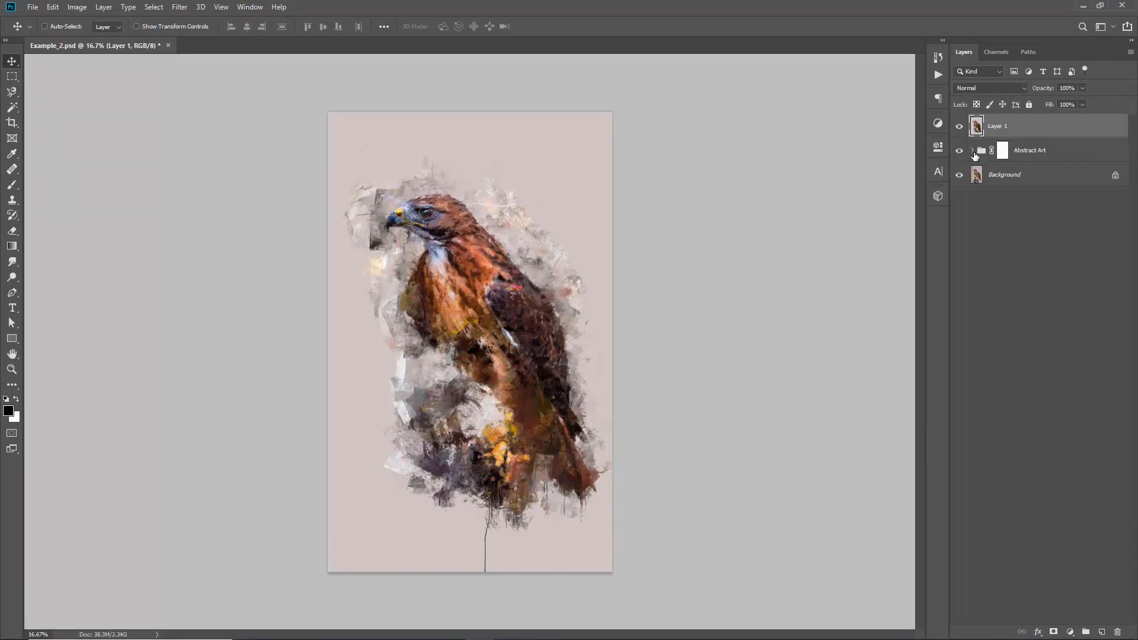
pyautogui.moveTo(959, 126)
pyautogui.mouseDown()
pyautogui.moveTo(959, 144)
pyautogui.moveTo(959, 126)
pyautogui.mouseUp()
pyautogui.hotkey('ctrl', 's')
pyautogui.hotkey('ctrl', 'w')
# Open Example_2_.jpg from the Tutorial folder and collapse the Abstract Art action set
pyautogui.hotkey('ctrl', 'o')
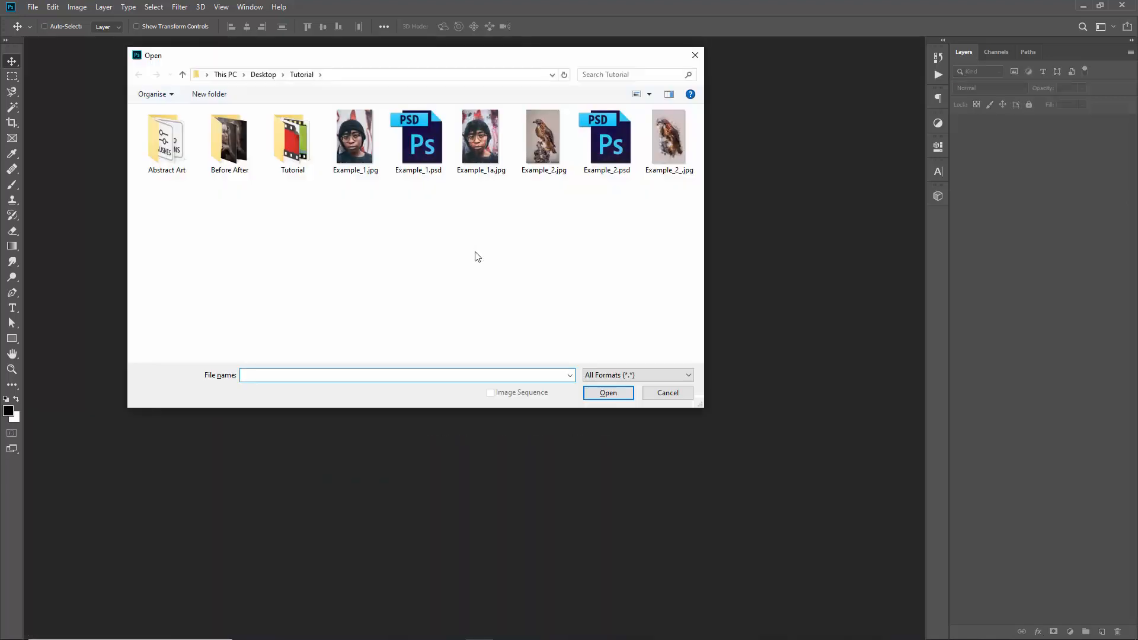
pyautogui.doubleClick(670, 147)
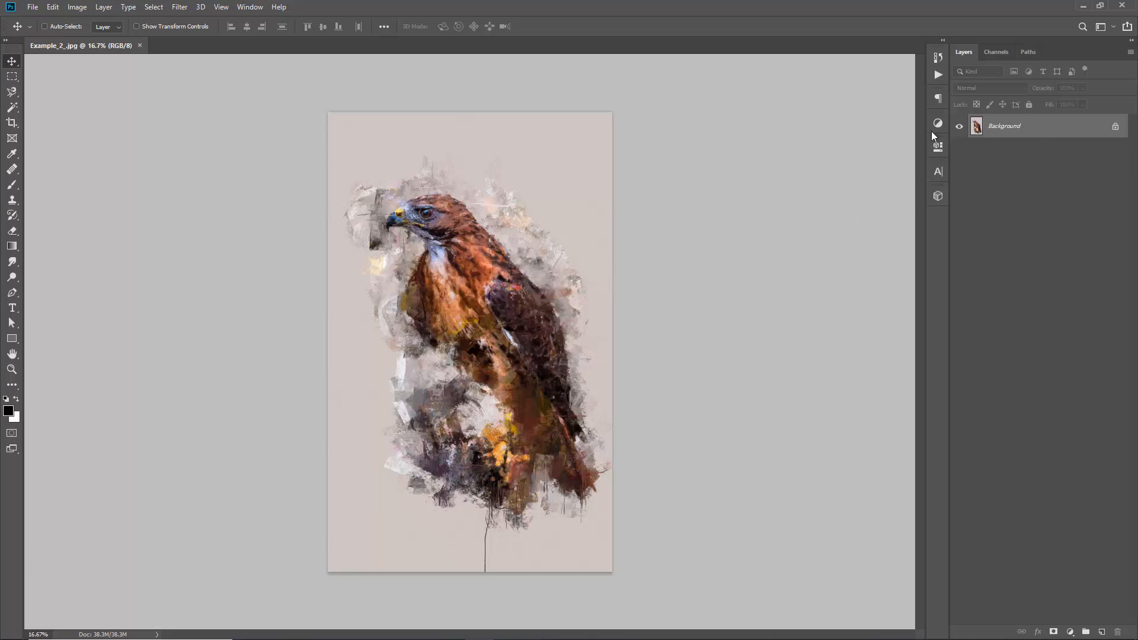
pyautogui.click(938, 75)
pyautogui.click(762, 70)
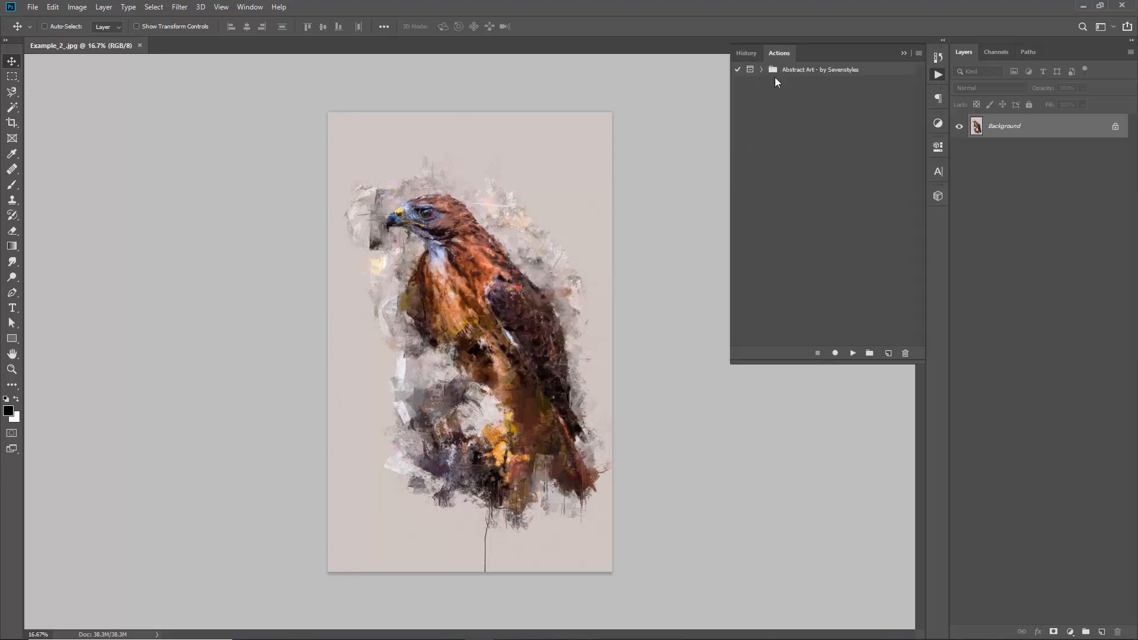
pyautogui.click(901, 52)
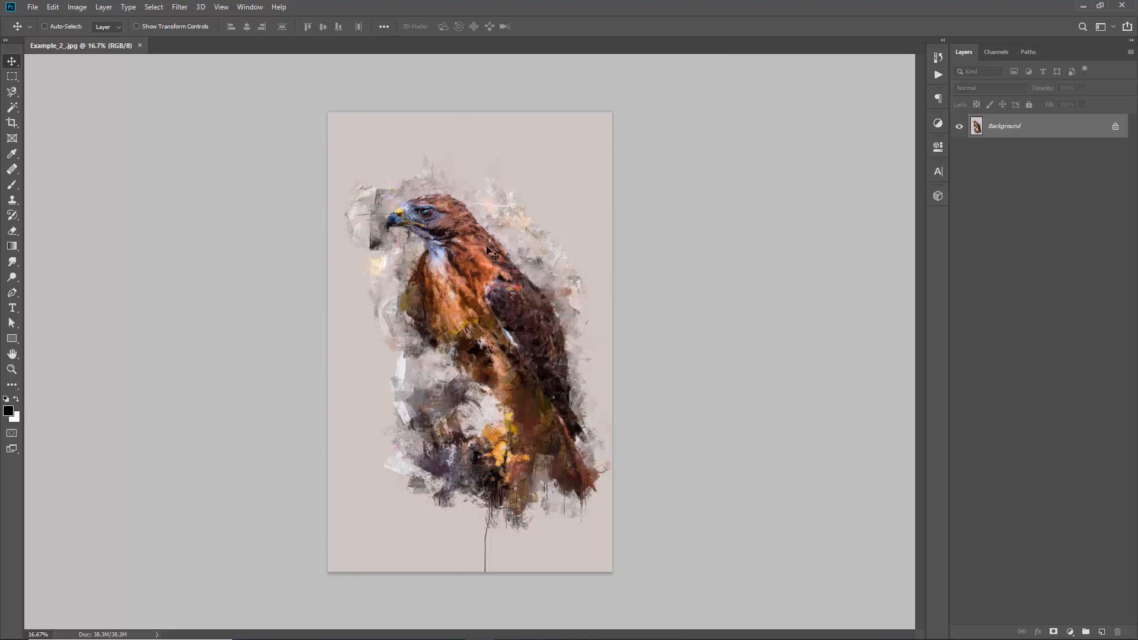